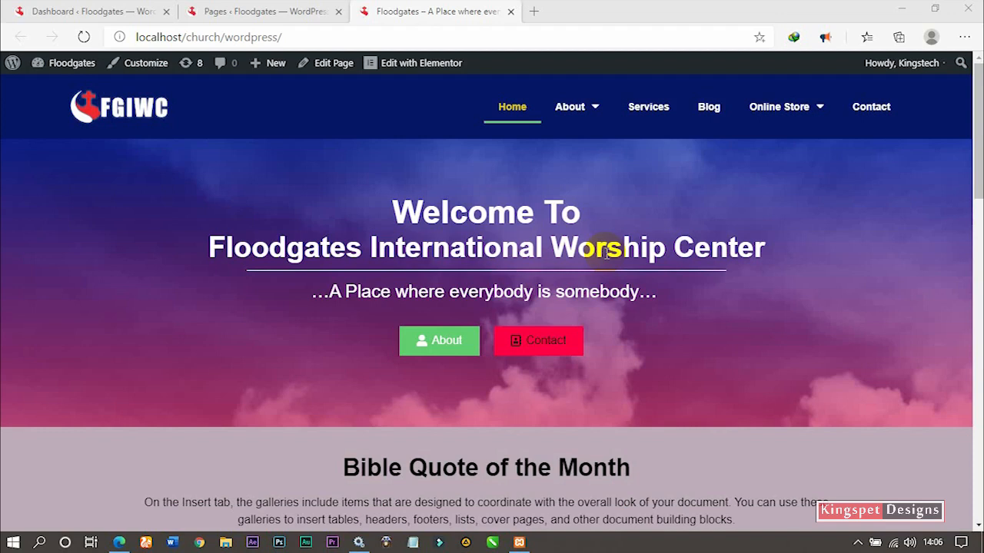
Look through the home page from the welcome banner down to the contact section, including the About submenu.
scroll(527, 220, down, 15)
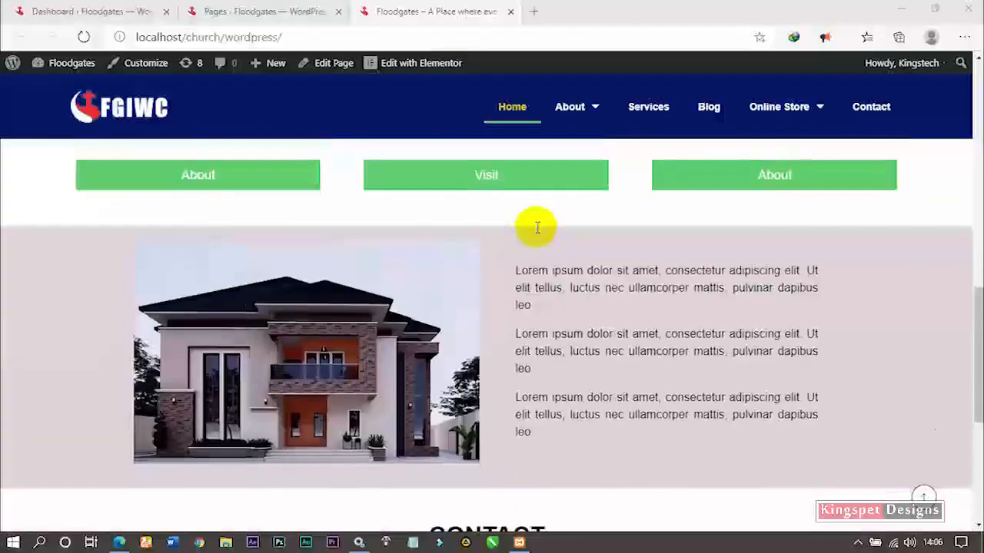
scroll(536, 227, down, 2)
scroll(537, 228, up, 10)
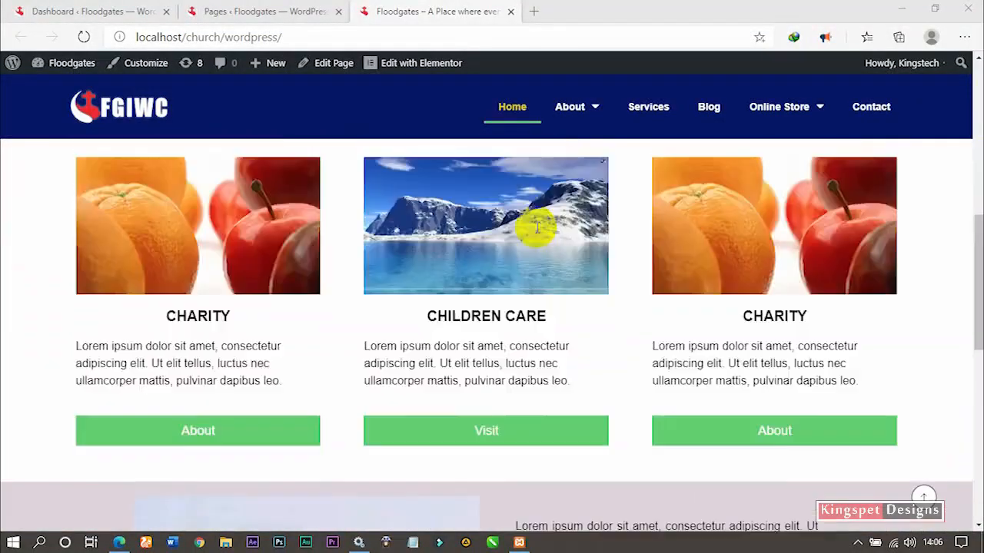
scroll(534, 219, up, 4)
scroll(538, 221, down, 12)
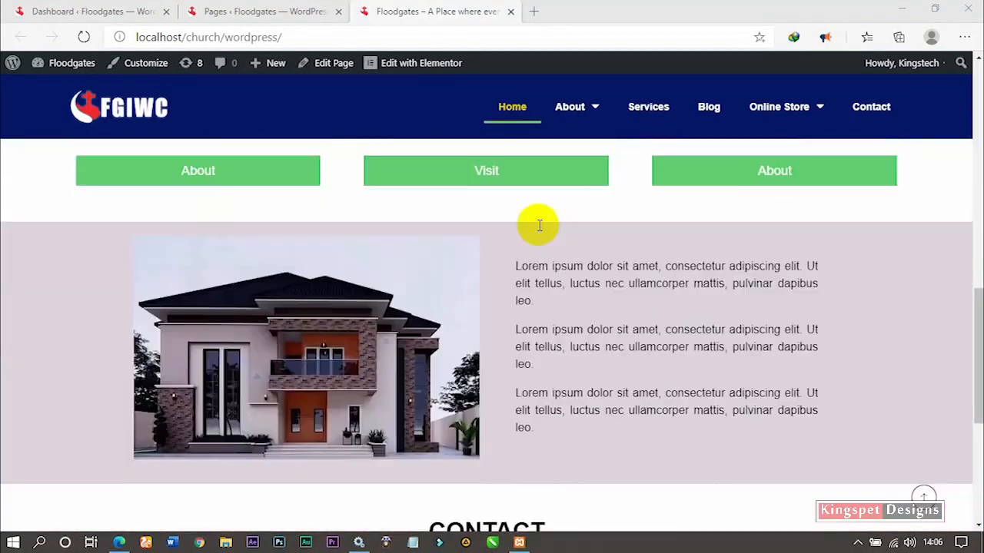
scroll(541, 225, up, 12)
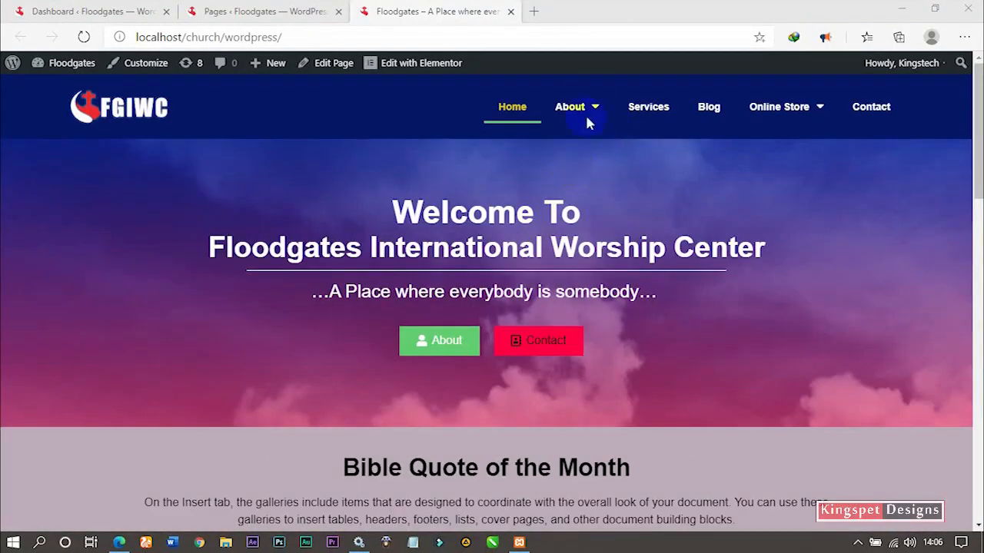
mouse_move(592, 103)
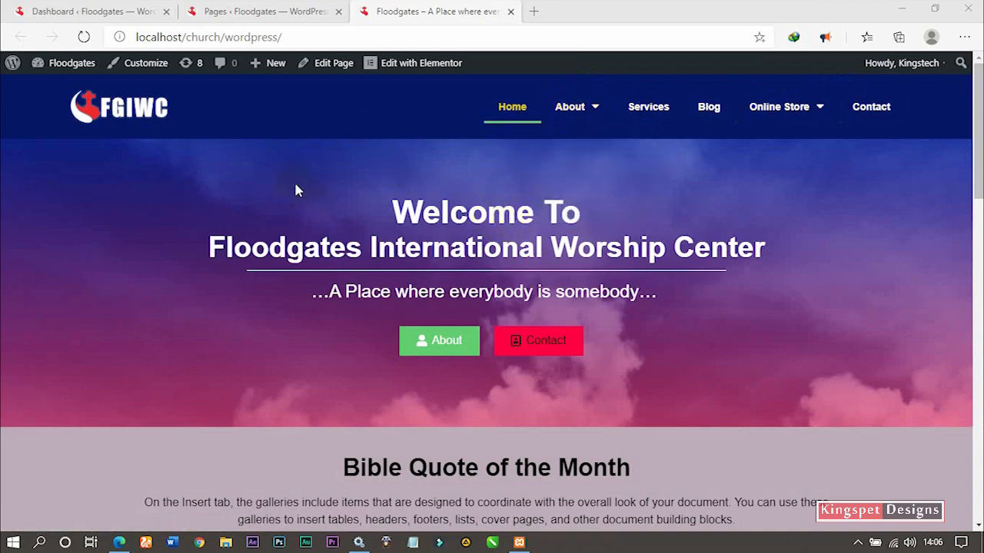
scroll(418, 394, down, 15)
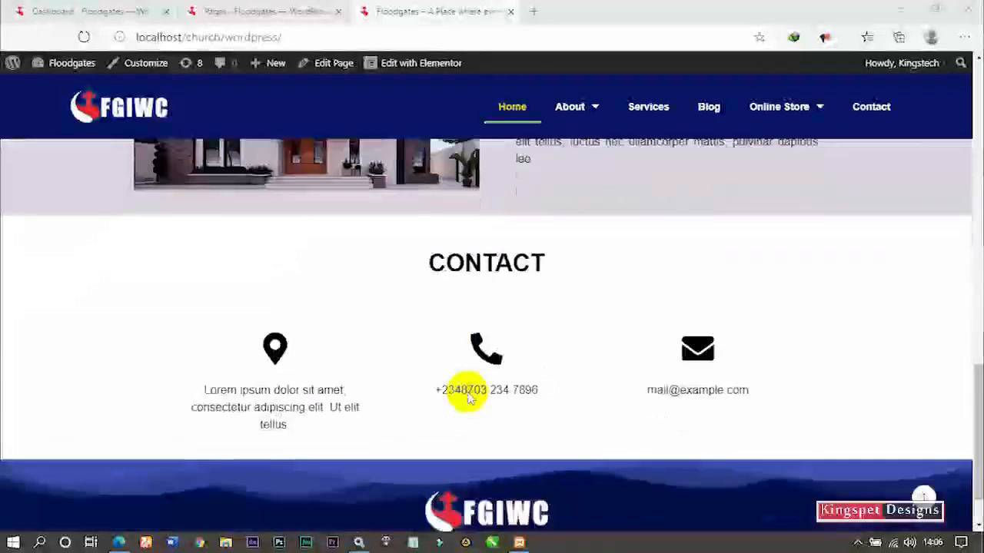
scroll(467, 398, up, 8)
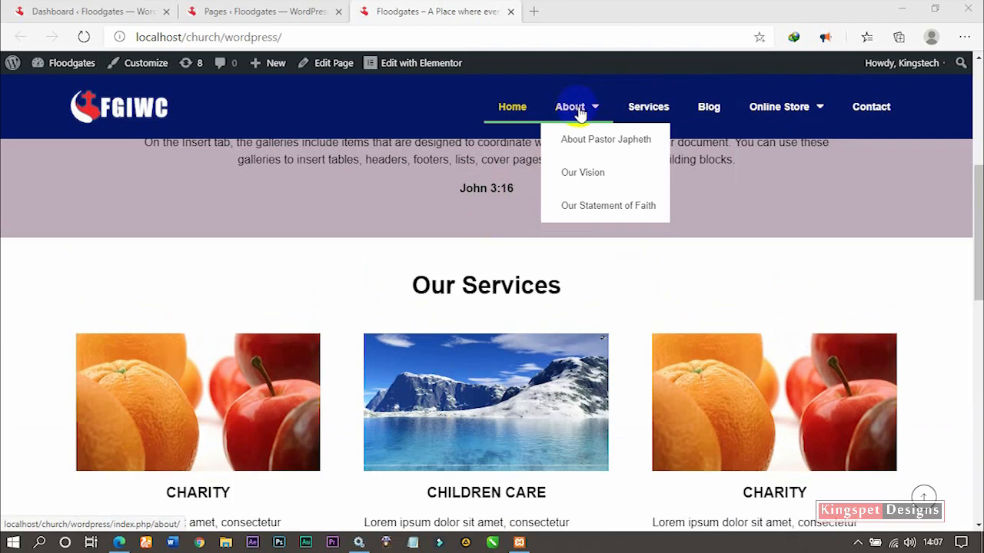
Open the pastor's page from the About submenu in a new tab and look over its title area and empty content.
right_click(587, 142)
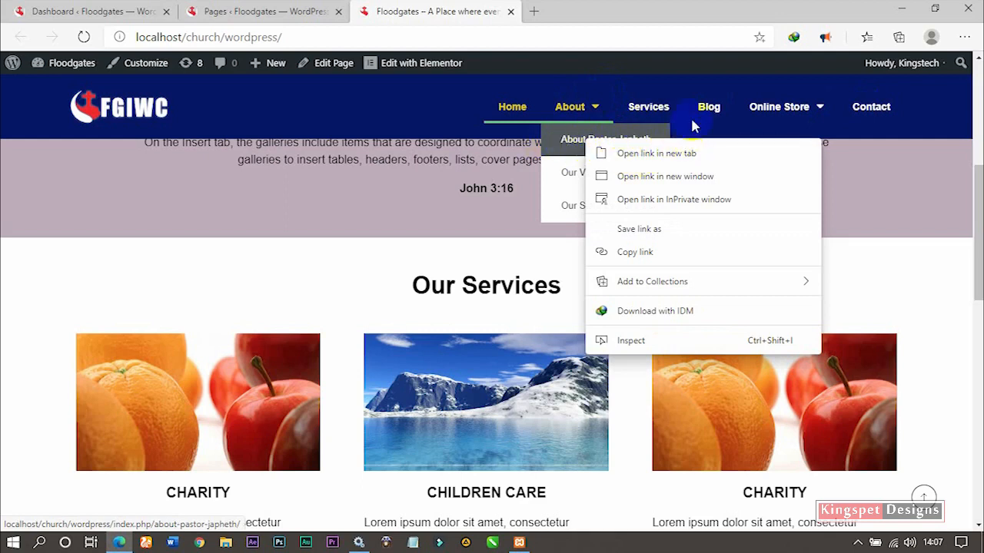
click(638, 153)
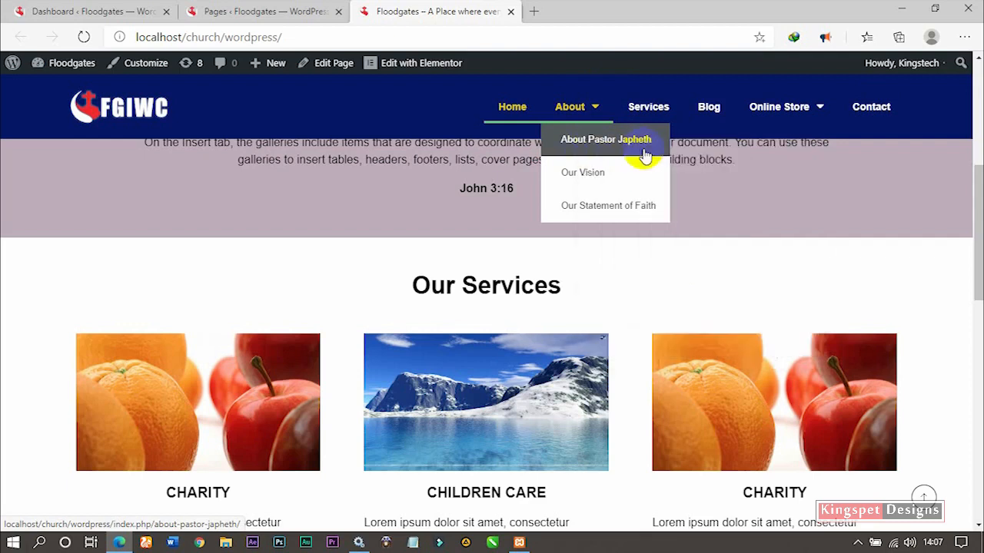
click(578, 15)
click(467, 9)
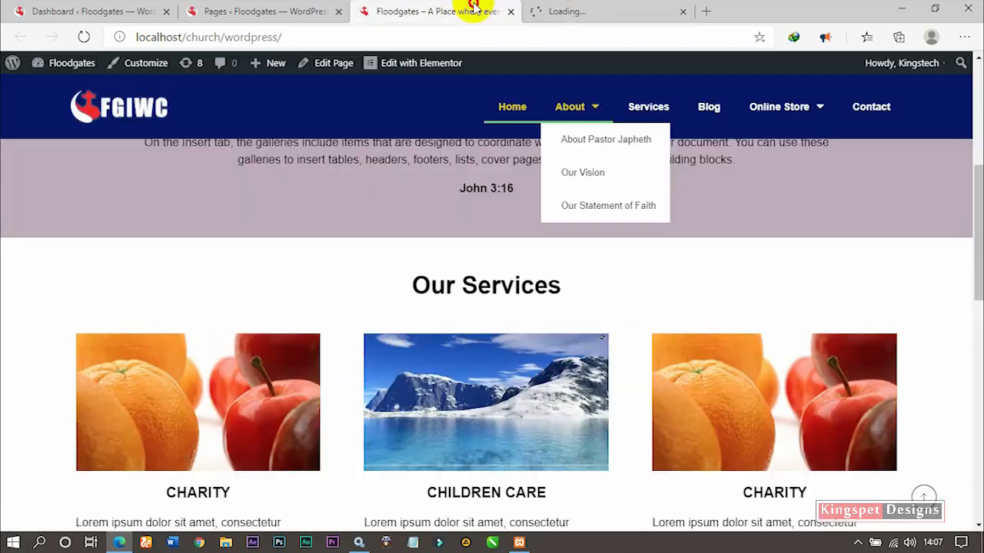
click(588, 7)
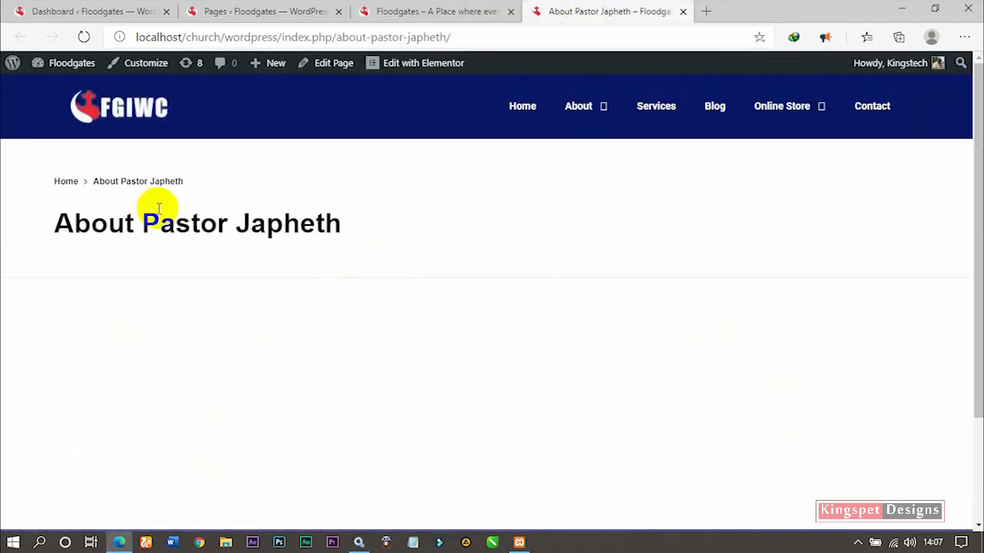
scroll(178, 297, down, 3)
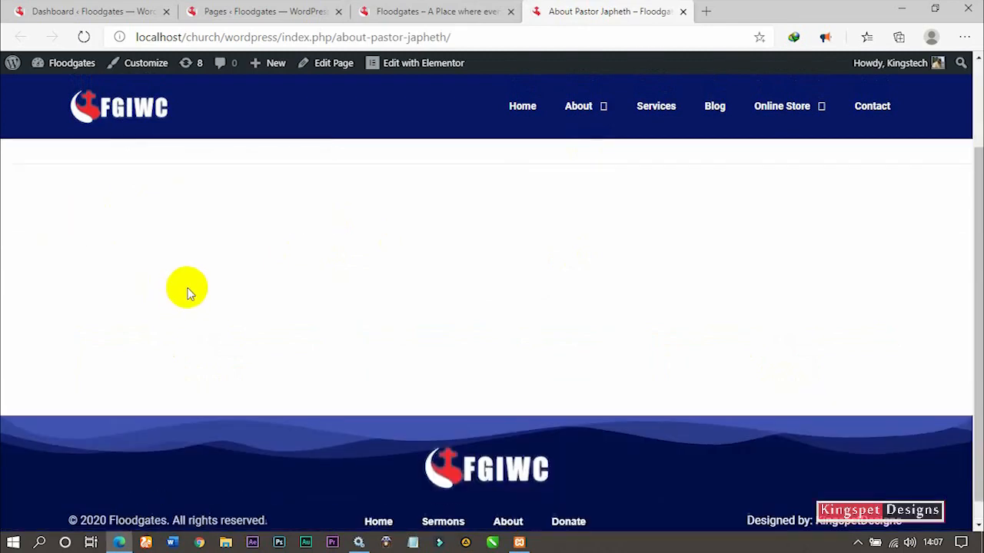
scroll(187, 292, up, 3)
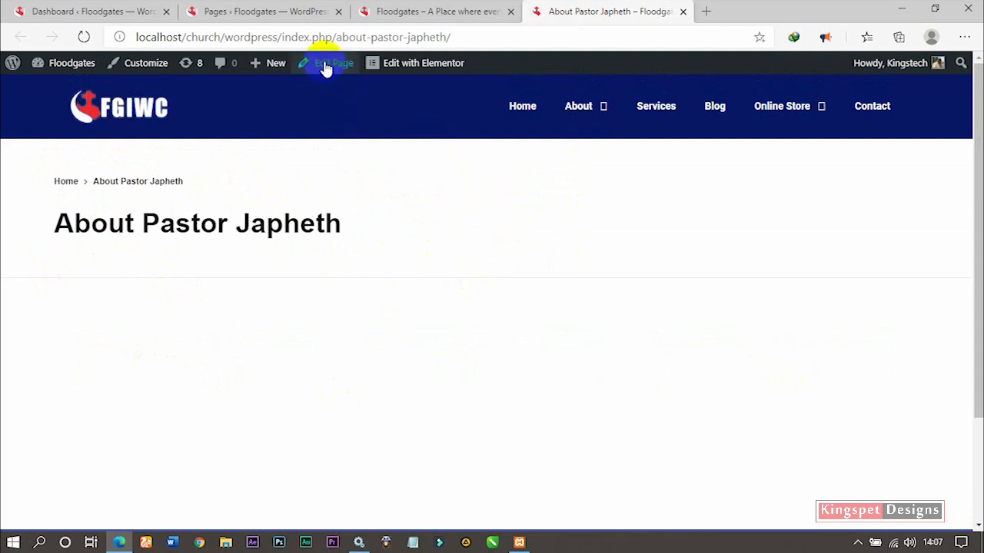
Duplicate the tab with the pastor's page and open the page for editing from the original tab.
right_click(608, 11)
click(623, 80)
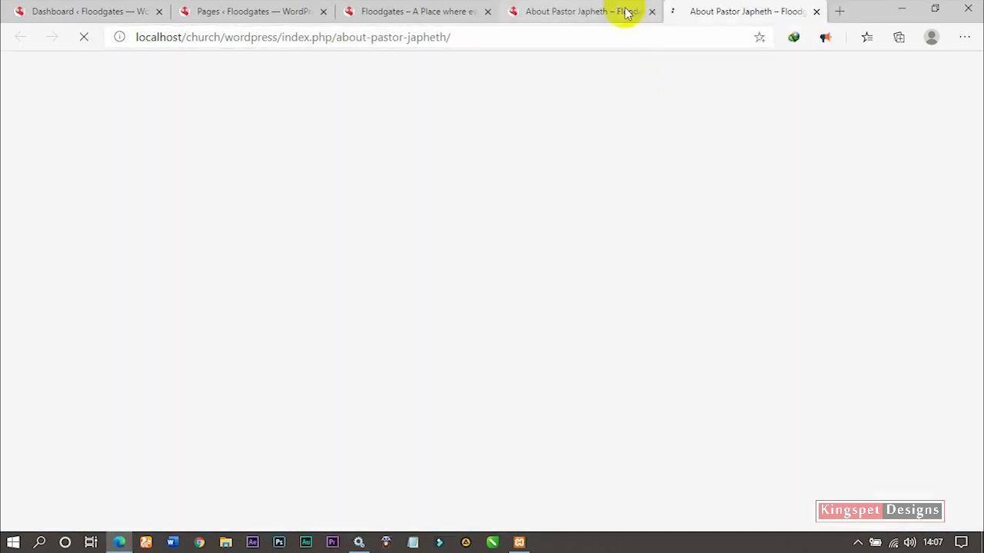
click(593, 11)
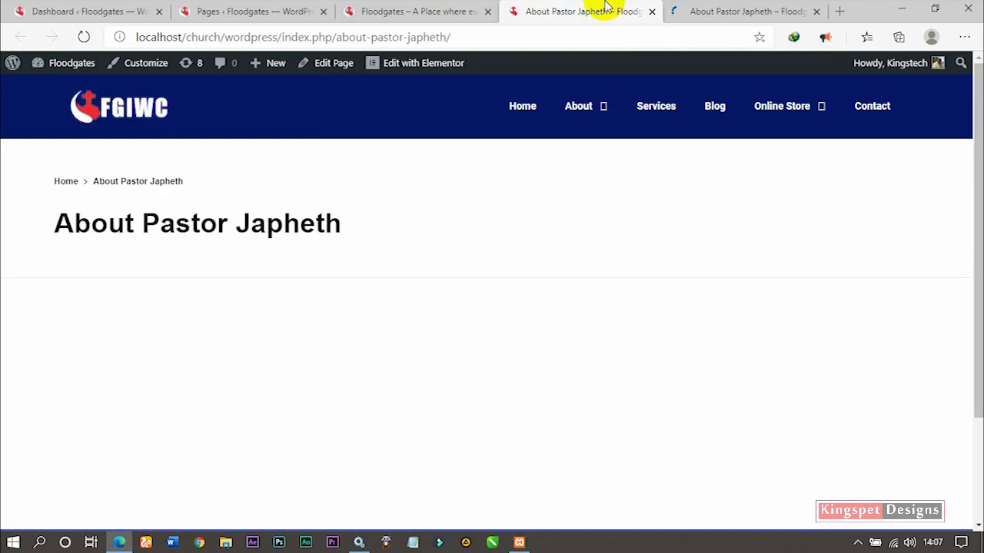
click(326, 68)
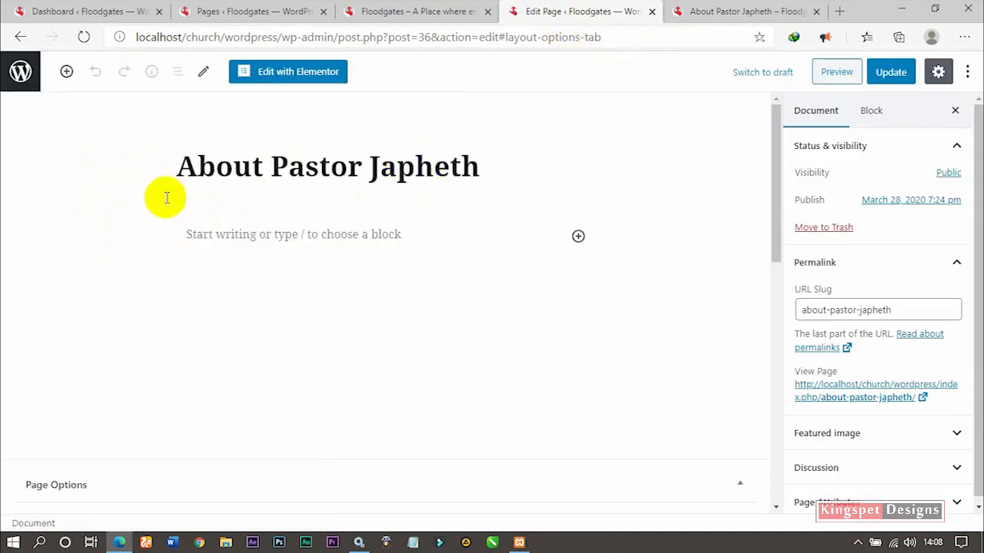
Set Display Content Top Margin to No in the page's layout options.
drag(777, 136, 775, 246)
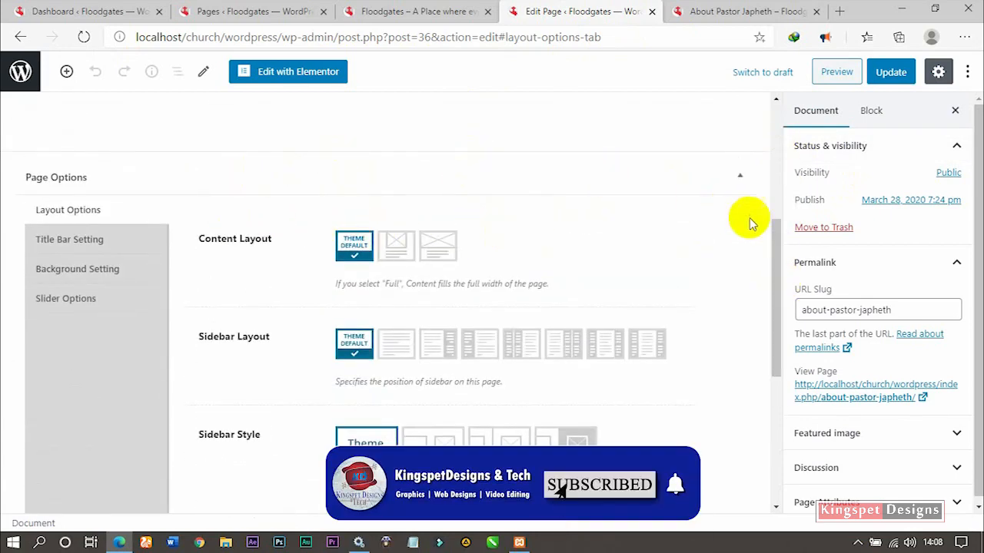
drag(773, 228, 773, 357)
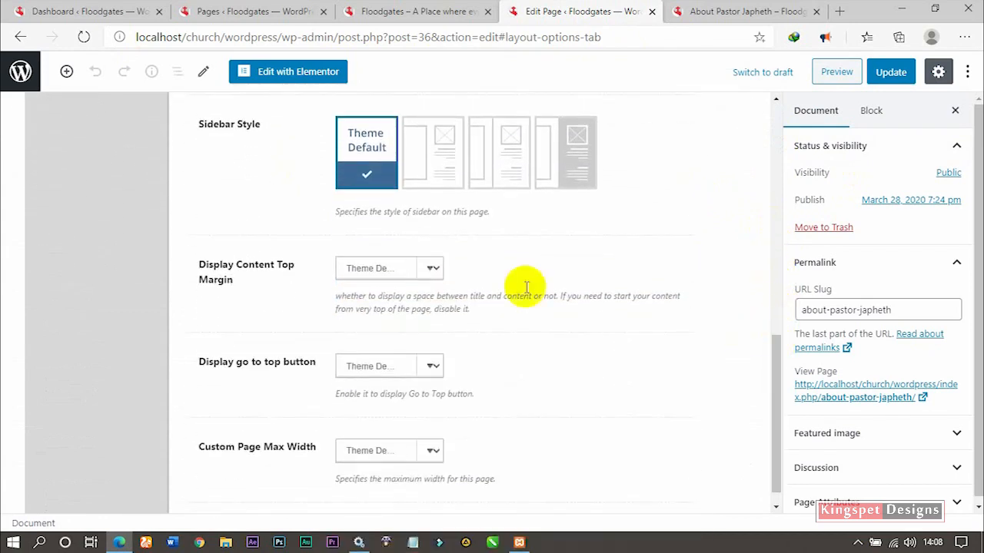
click(434, 268)
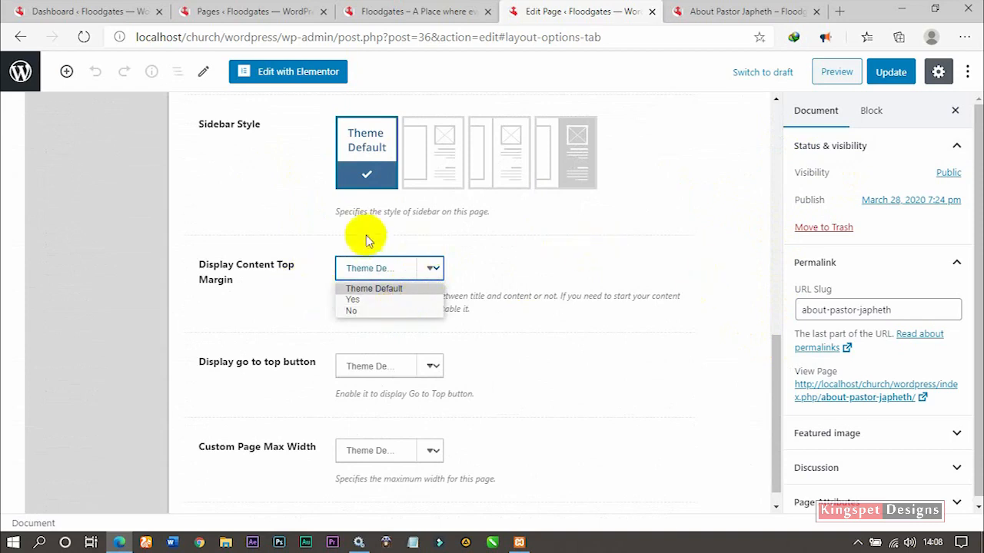
scroll(547, 307, up, 4)
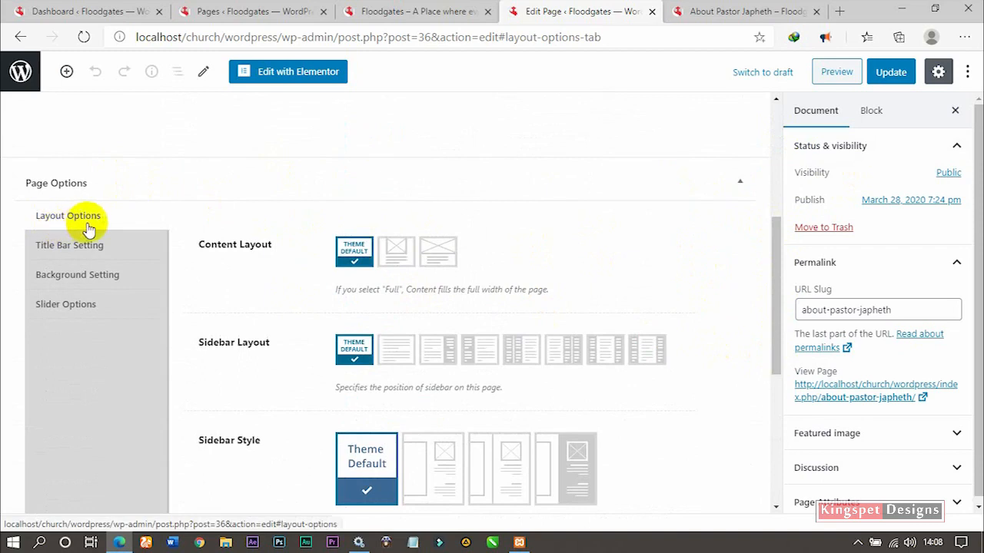
scroll(340, 275, down, 3)
click(395, 331)
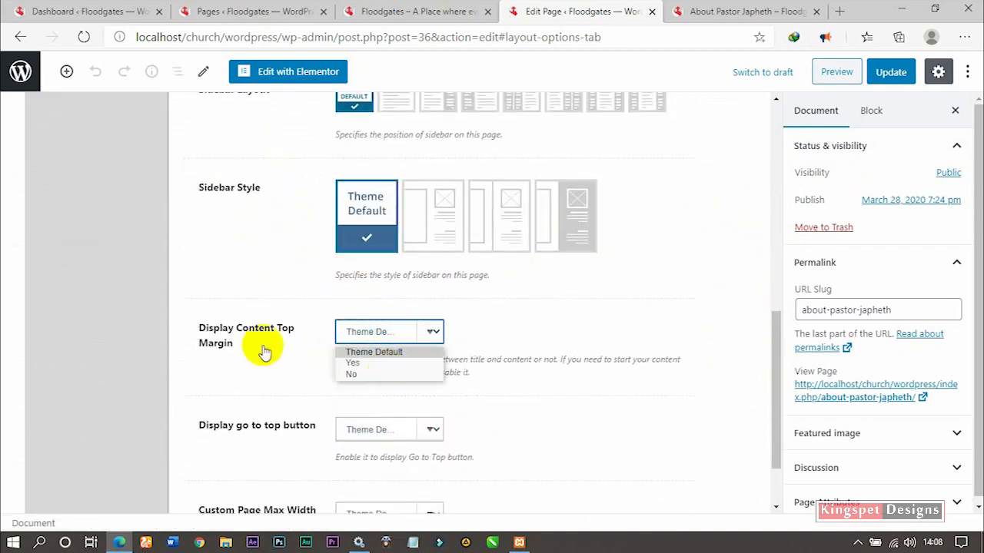
click(352, 376)
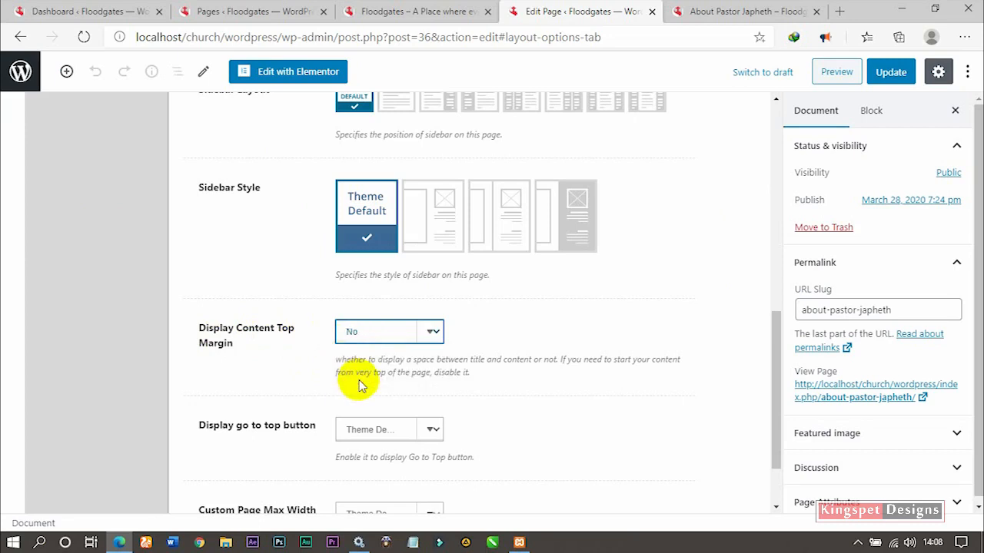
Set Display Title Bar Section to No in the page's title bar settings and update the page.
scroll(131, 220, up, 3)
click(73, 243)
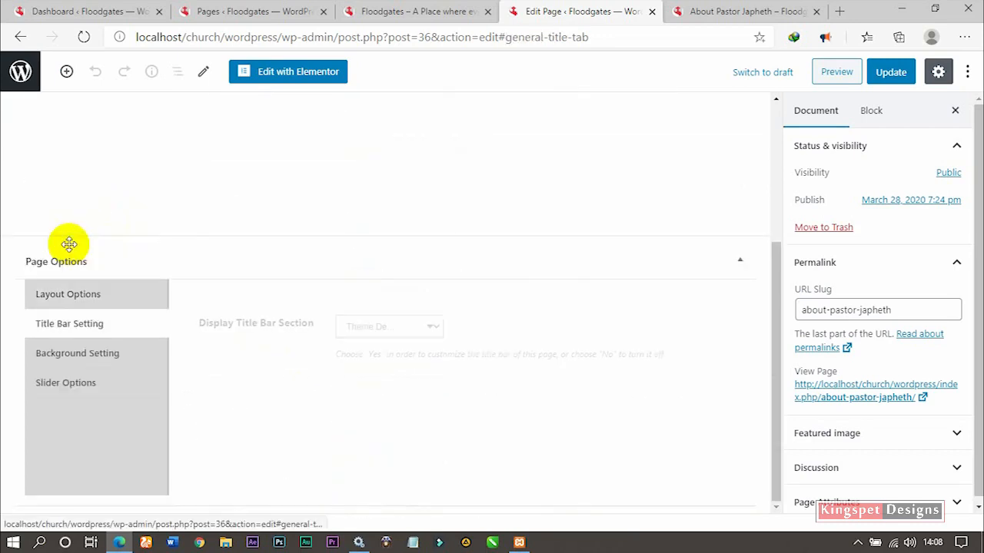
click(388, 327)
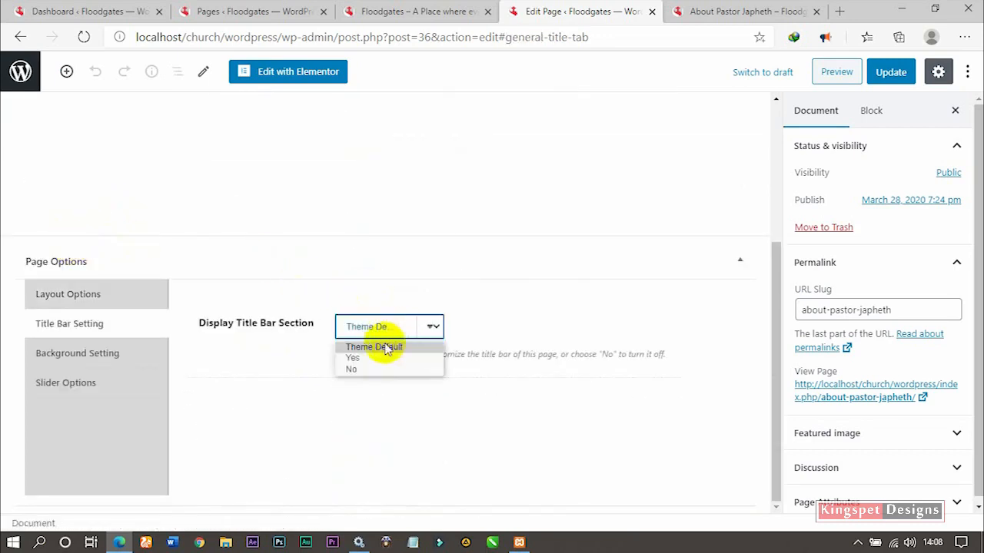
click(378, 369)
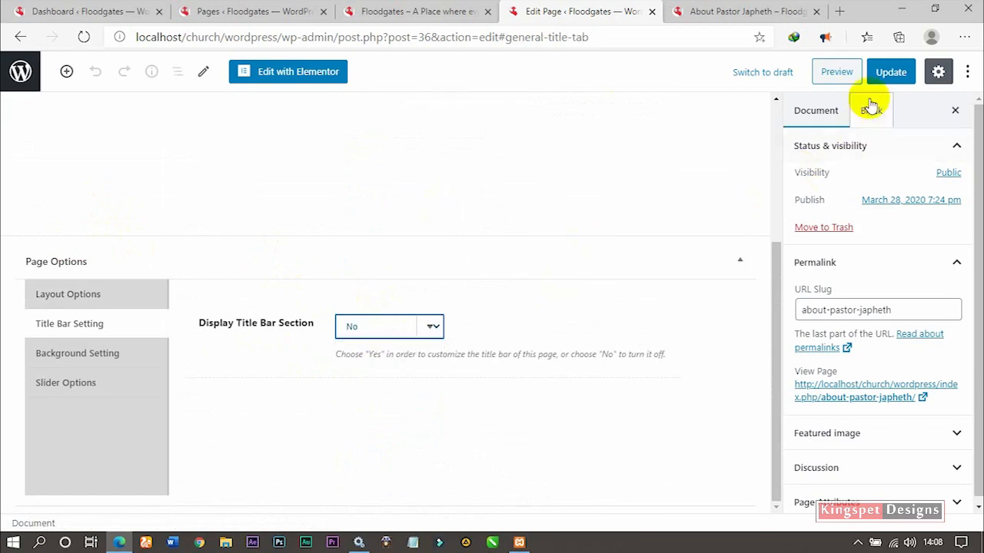
click(889, 73)
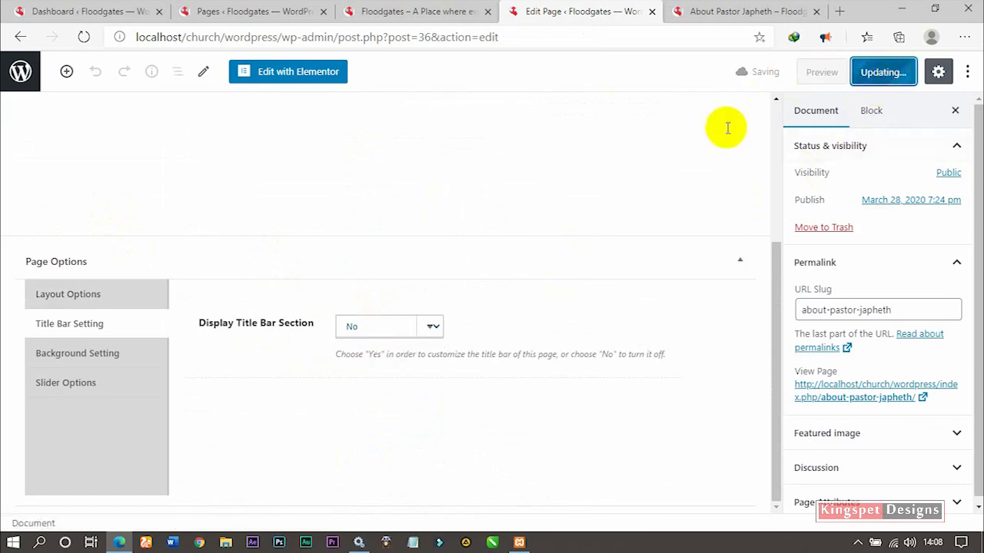
Check the live version of the pastor's page after the update, reloading it to view the current layout.
click(738, 13)
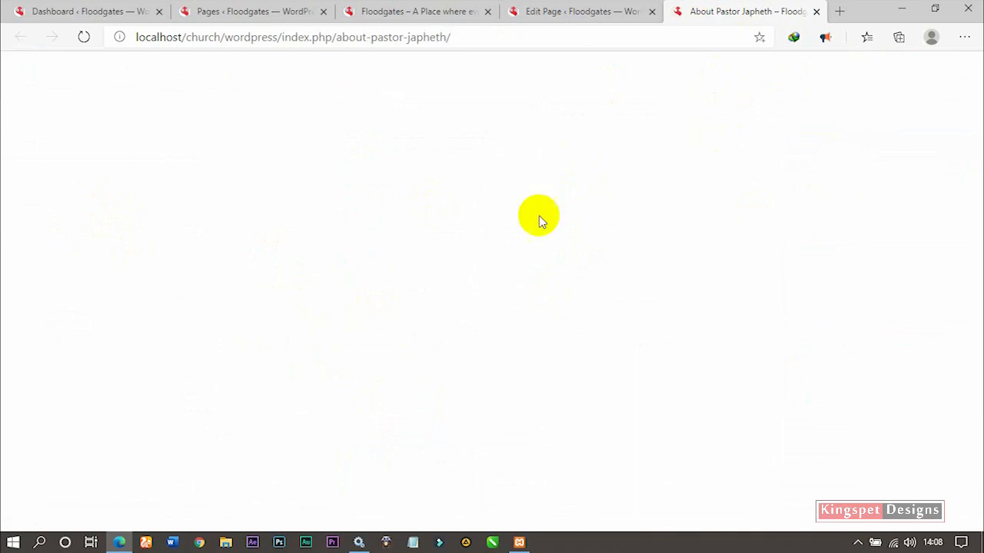
scroll(302, 250, down, 5)
scroll(302, 248, up, 5)
scroll(302, 247, down, 5)
click(561, 11)
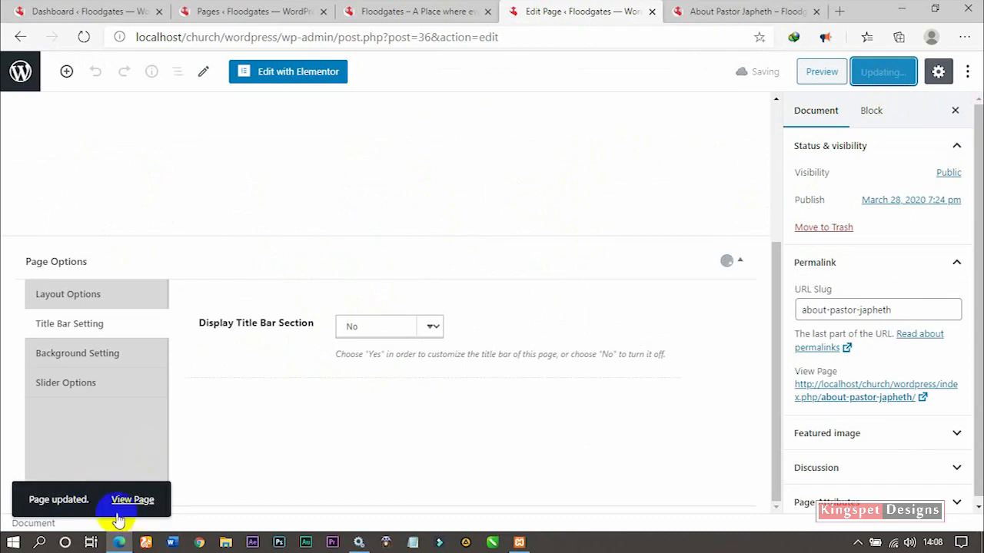
click(700, 8)
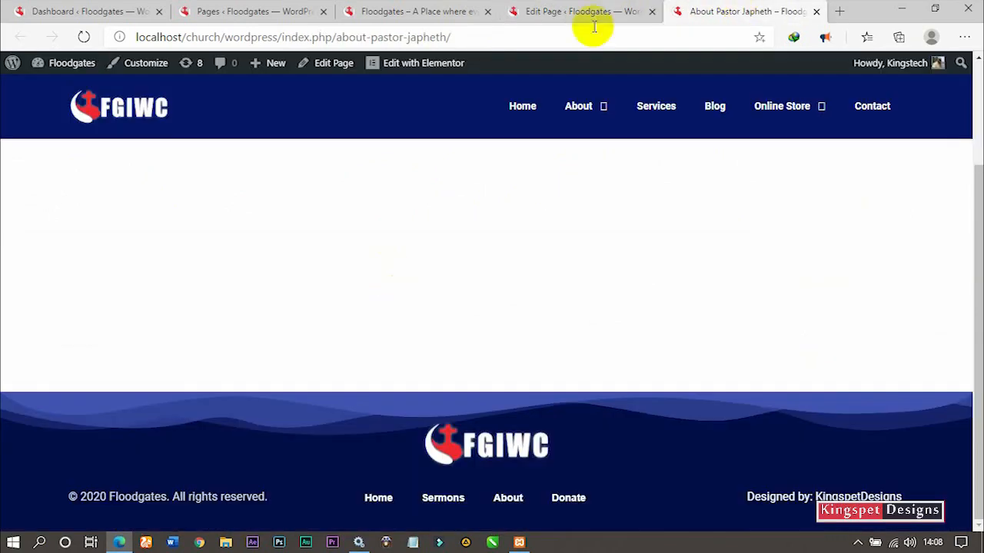
click(84, 37)
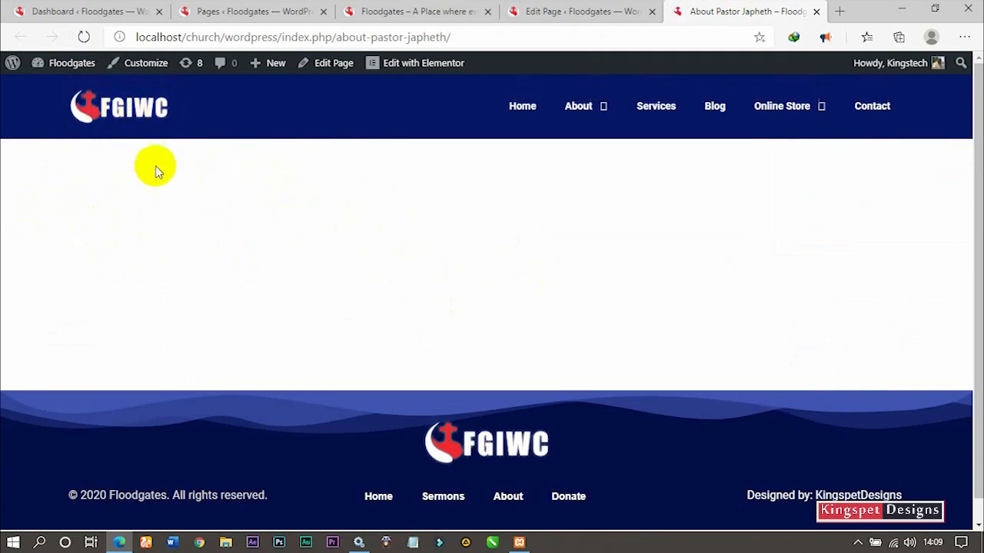
Open the pastor's page in the Elementor editor from its page edit screen.
click(614, 11)
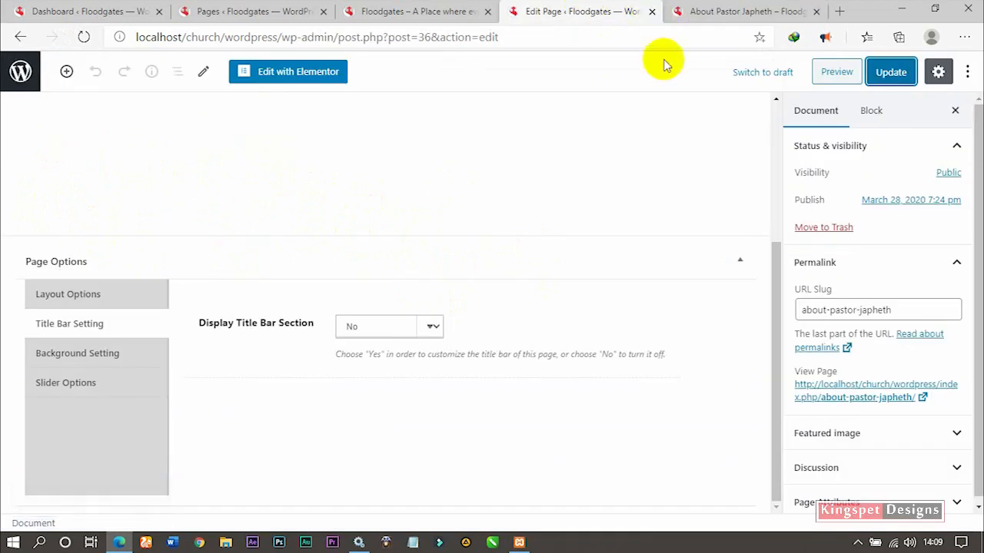
click(299, 73)
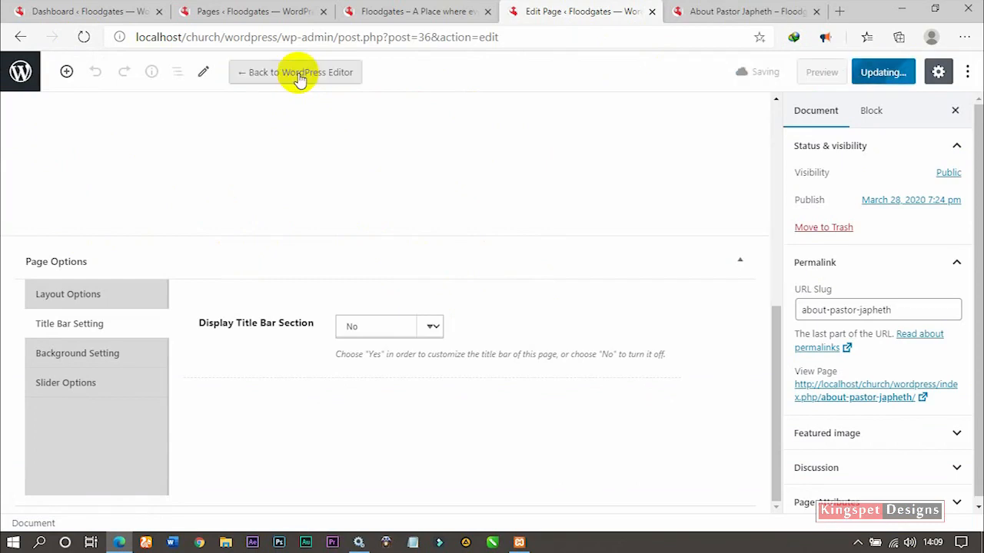
click(699, 13)
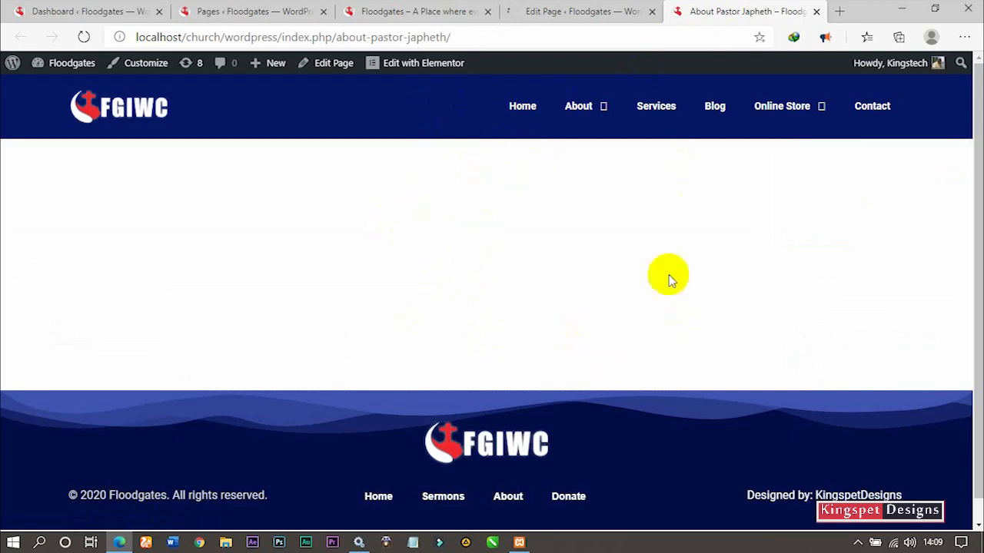
click(572, 9)
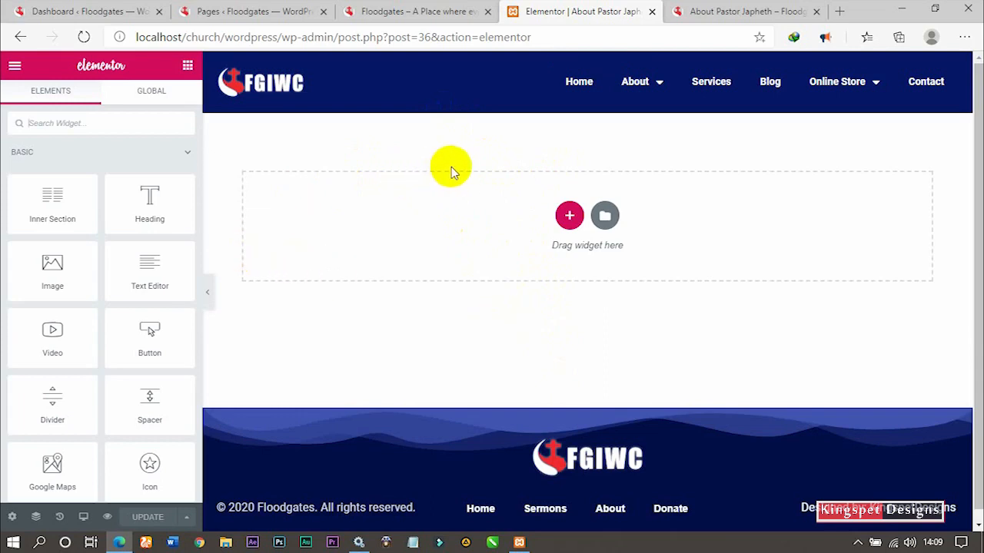
mouse_move(518, 92)
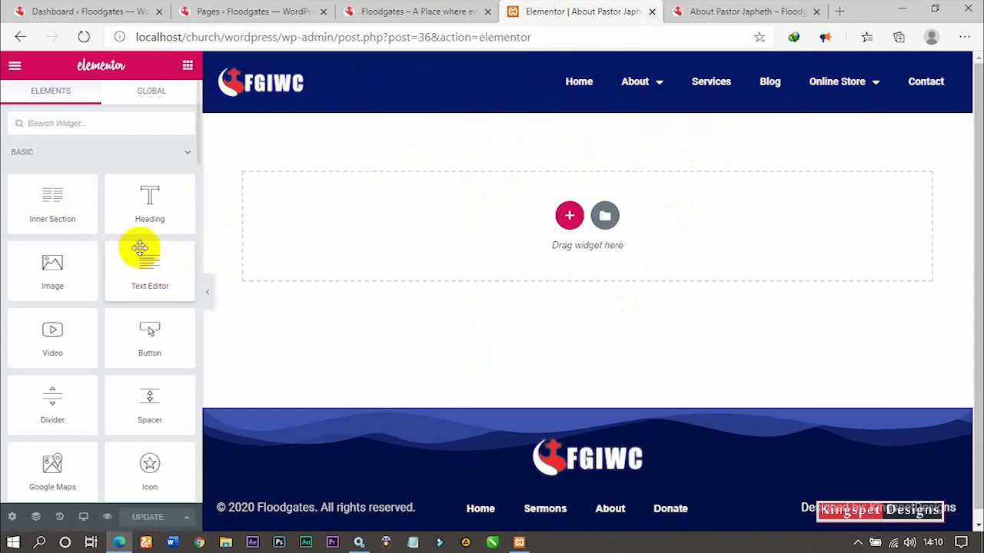
Add a Heading widget to the empty page content area and open its style settings.
drag(149, 198, 558, 218)
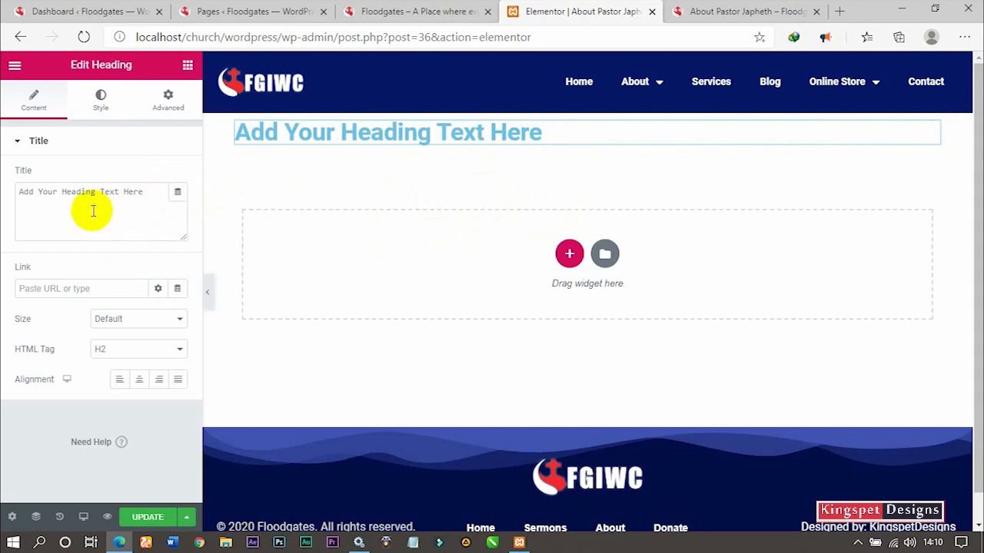
click(103, 96)
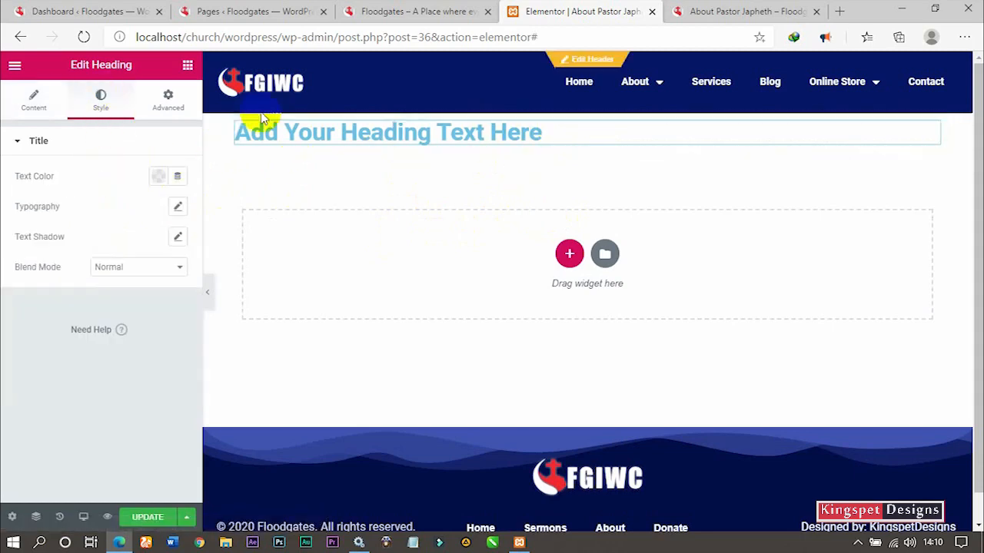
Give the column that holds the heading a classic background in red #BC0202.
right_click(234, 153)
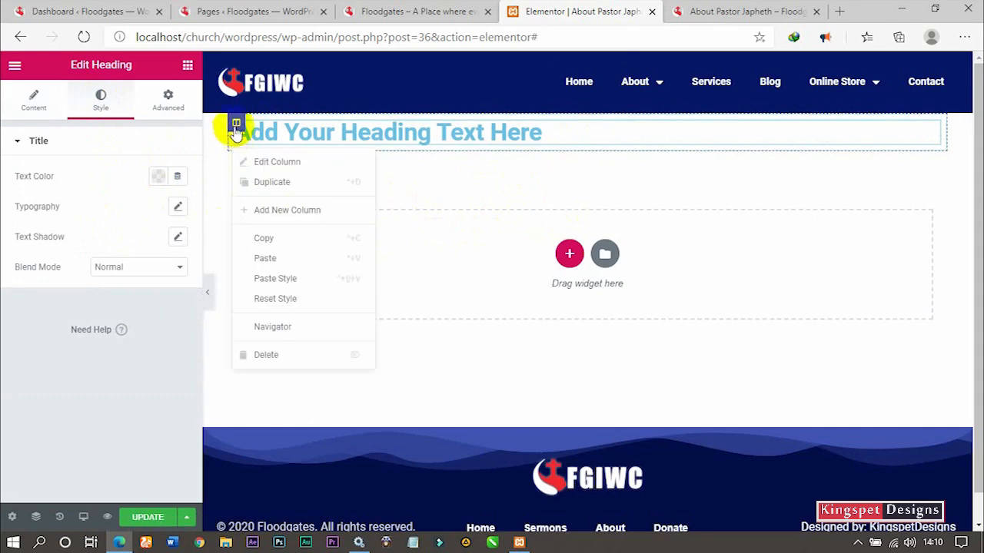
right_click(891, 150)
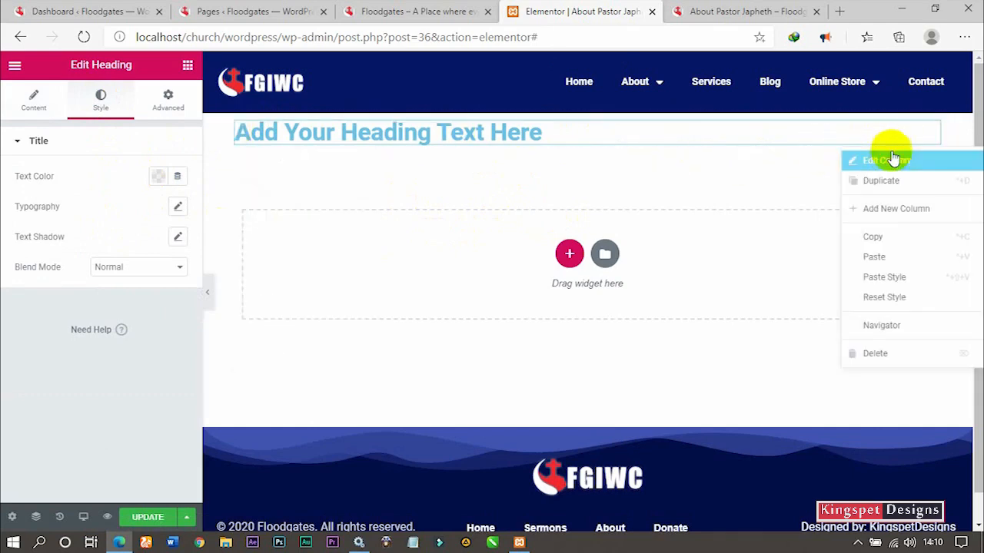
click(888, 163)
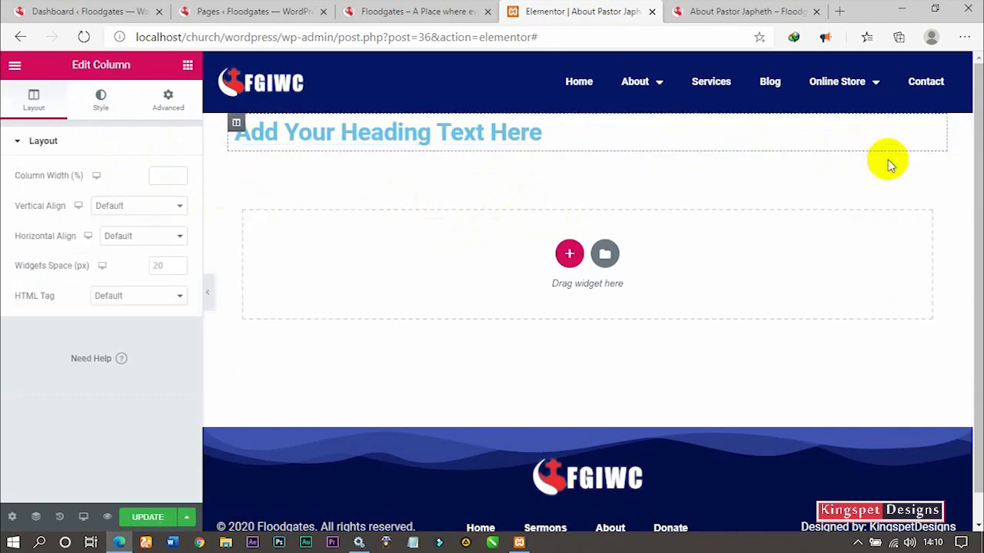
click(100, 98)
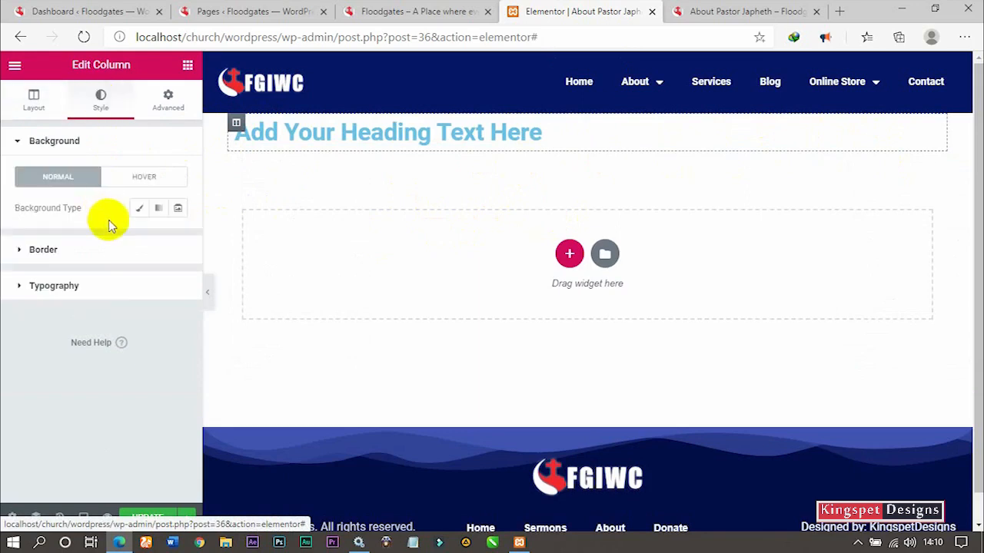
click(139, 208)
click(153, 236)
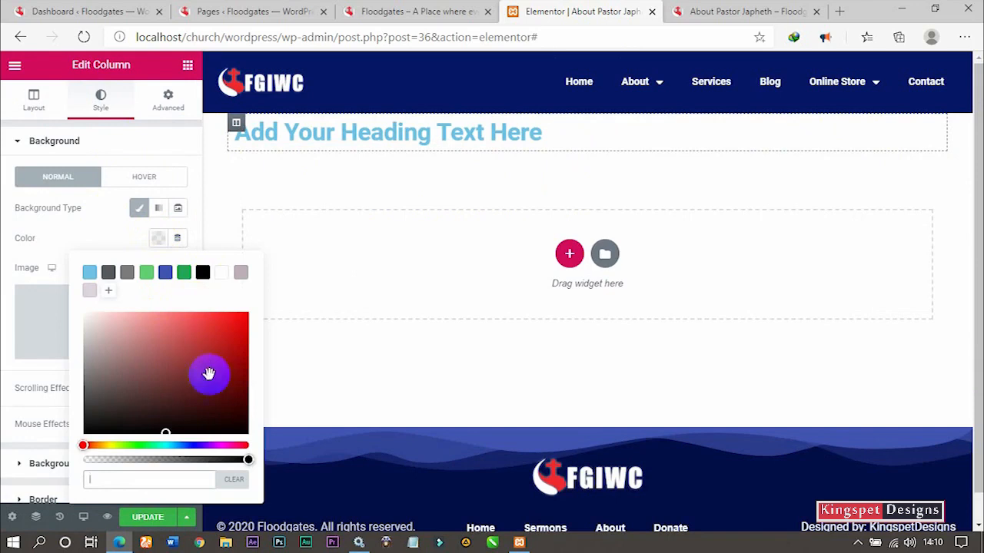
drag(209, 373, 245, 343)
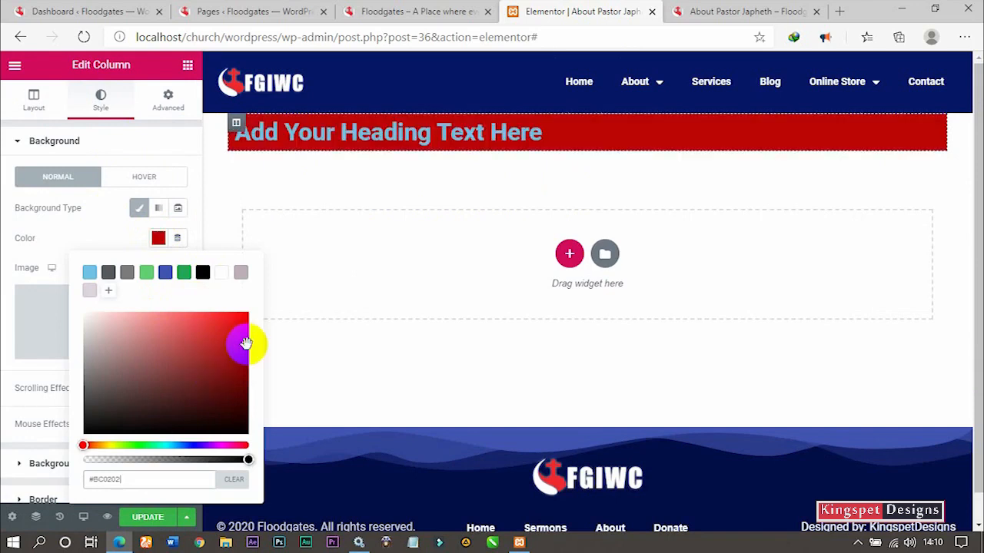
click(226, 183)
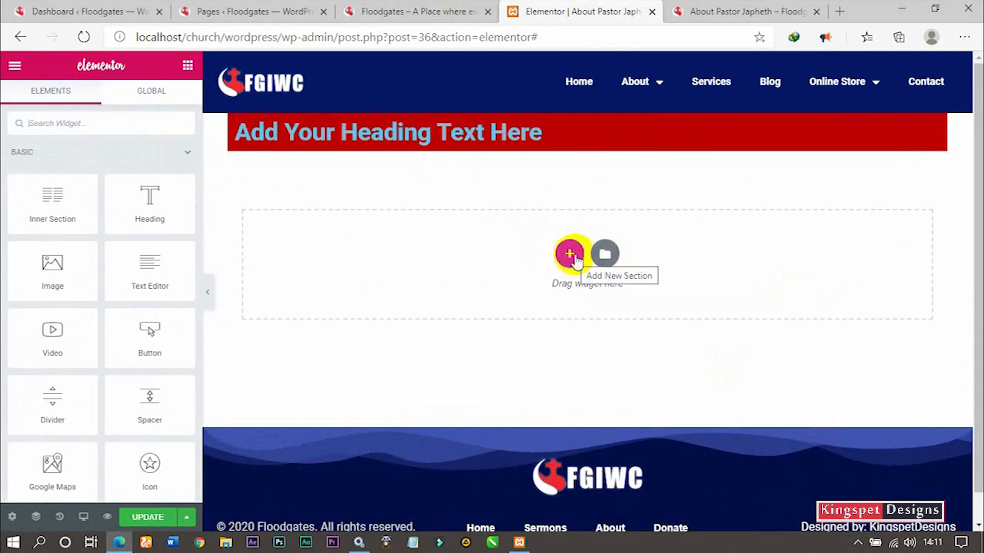
Open the template library from the empty section area and browse the available page templates.
click(604, 254)
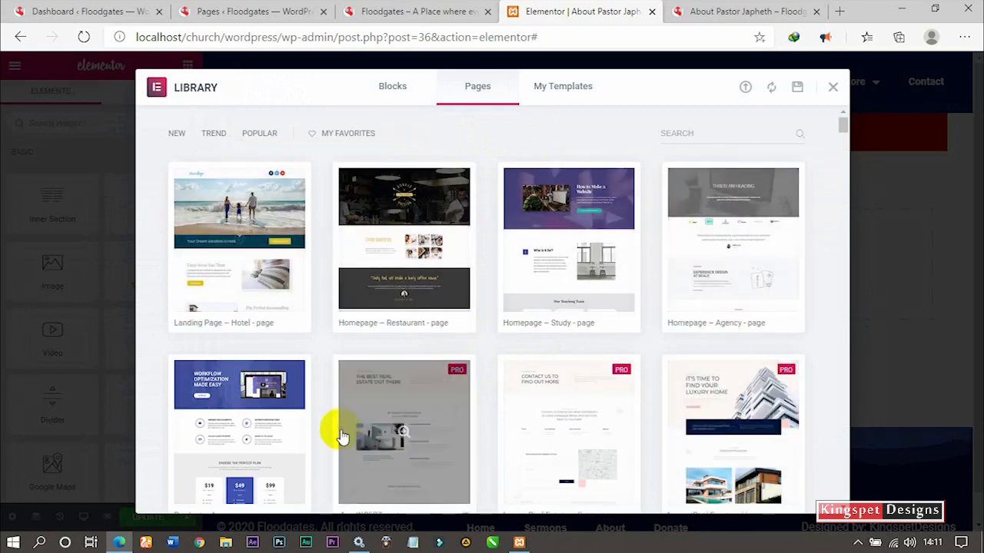
scroll(341, 434, down, 3)
scroll(341, 433, down, 1)
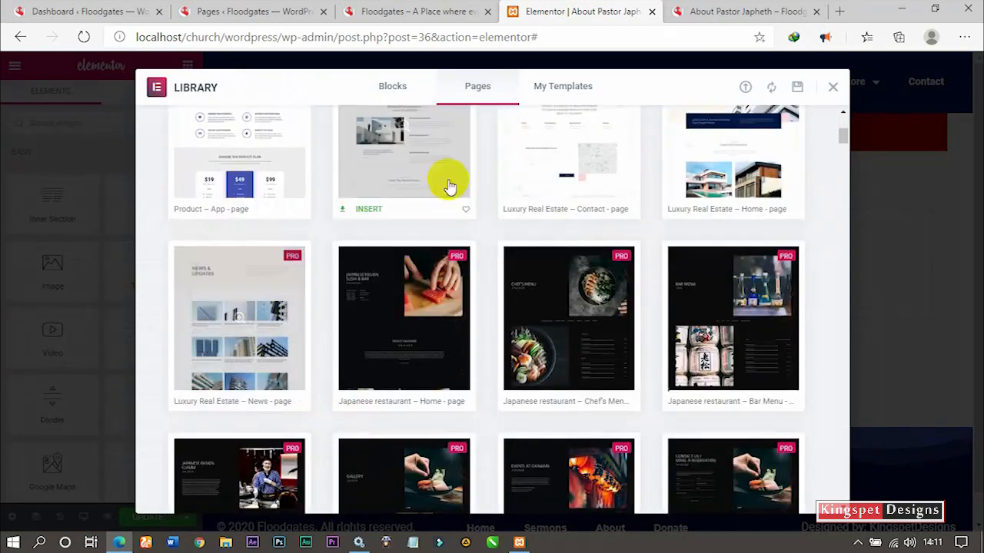
scroll(604, 445, down, 3)
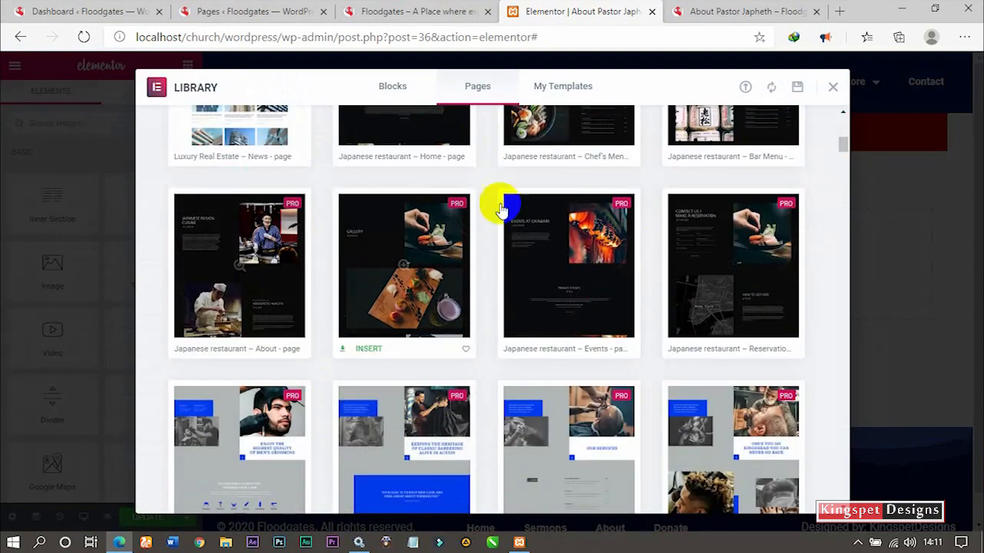
scroll(497, 406, down, 3)
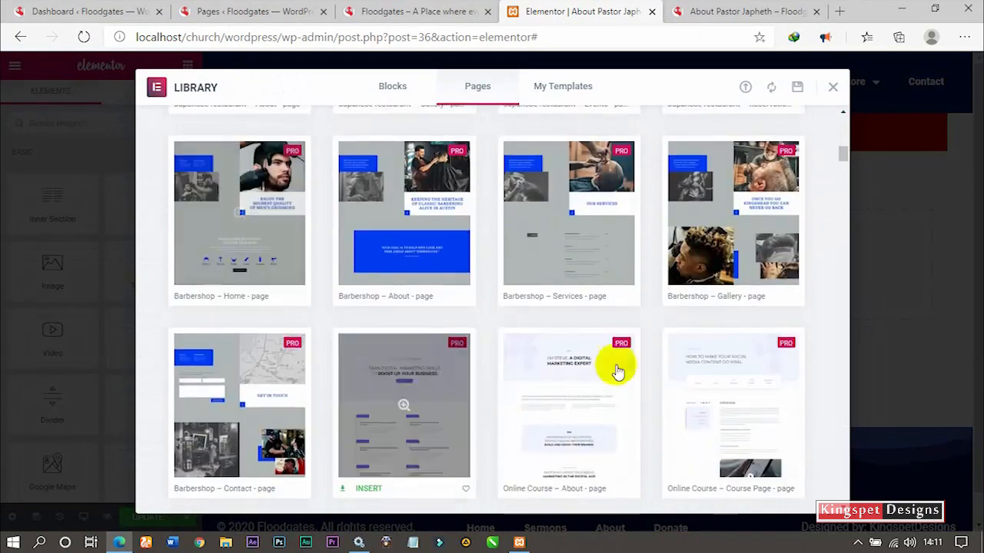
scroll(333, 435, down, 3)
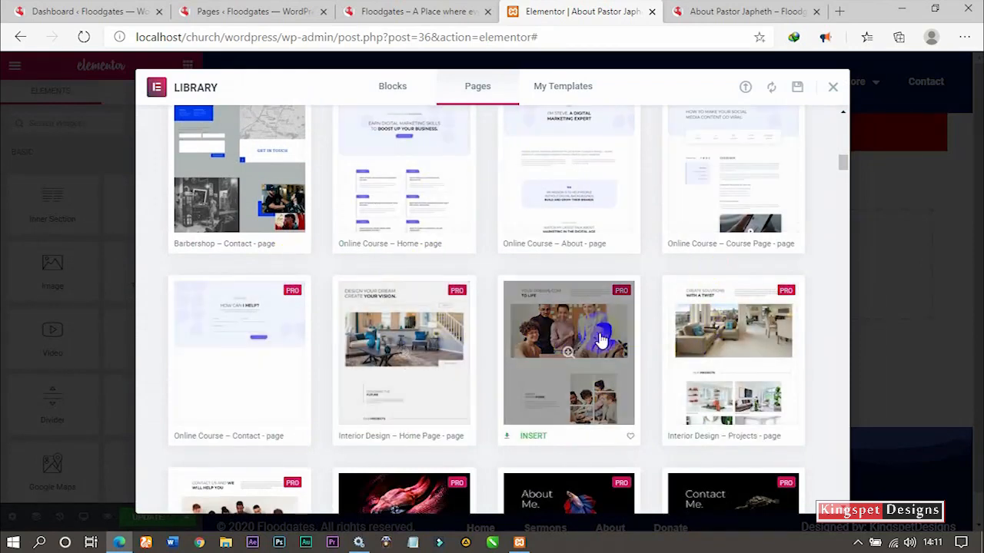
scroll(653, 341, down, 3)
scroll(653, 344, up, 7)
scroll(651, 341, up, 8)
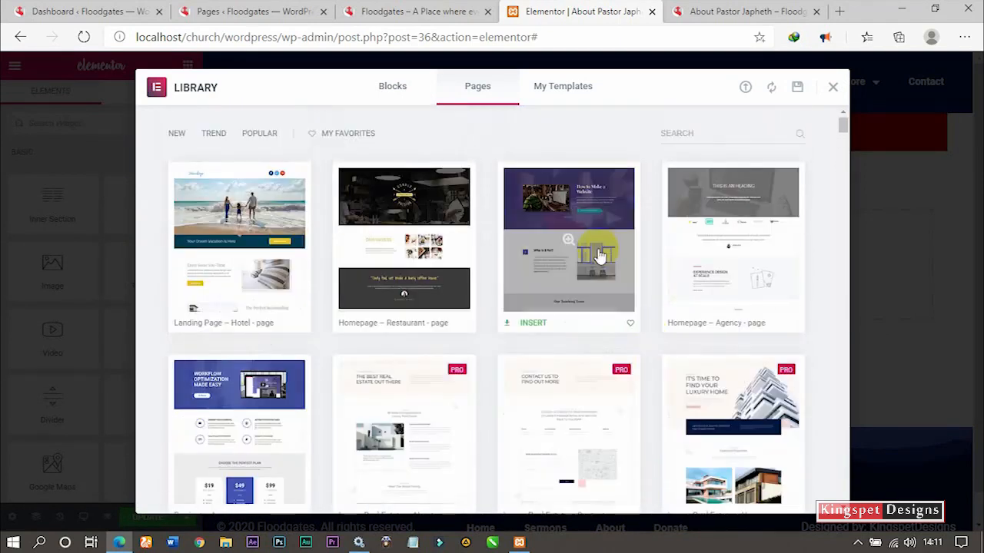
Check the library's block templates, return to the page templates and search them for "about".
click(390, 93)
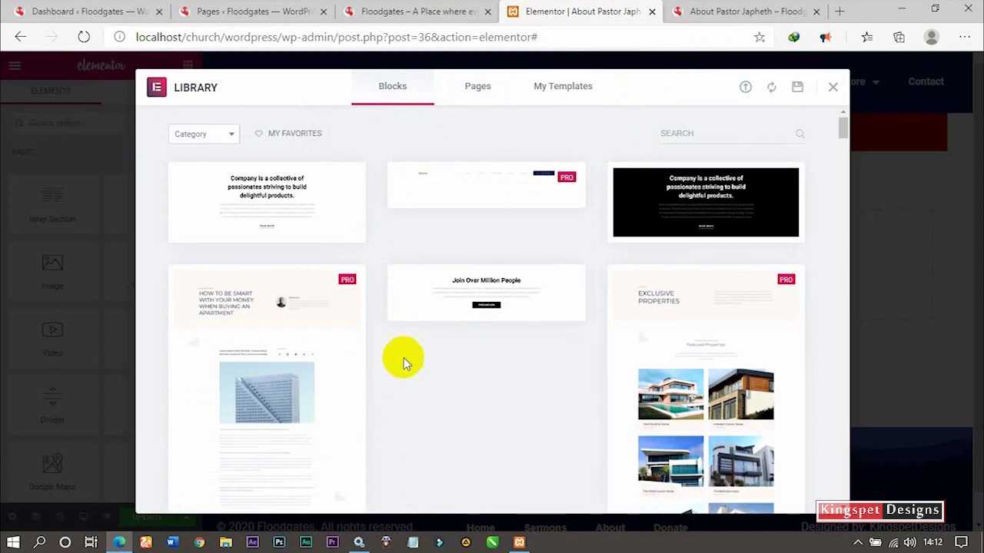
click(476, 90)
click(718, 134)
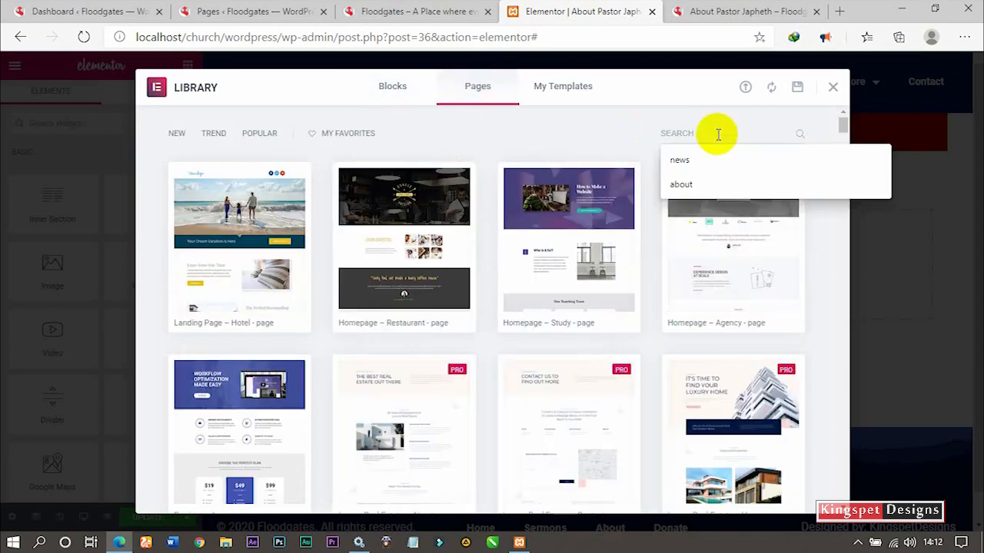
click(681, 184)
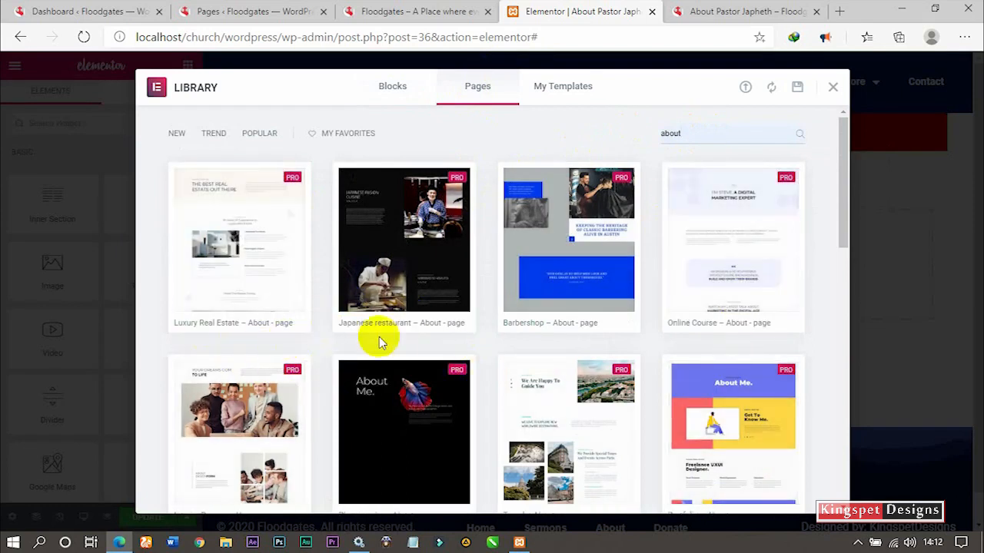
Examine the About page templates in the search results to compare their designs and find a suitable layout.
scroll(546, 319, down, 3)
scroll(412, 369, down, 3)
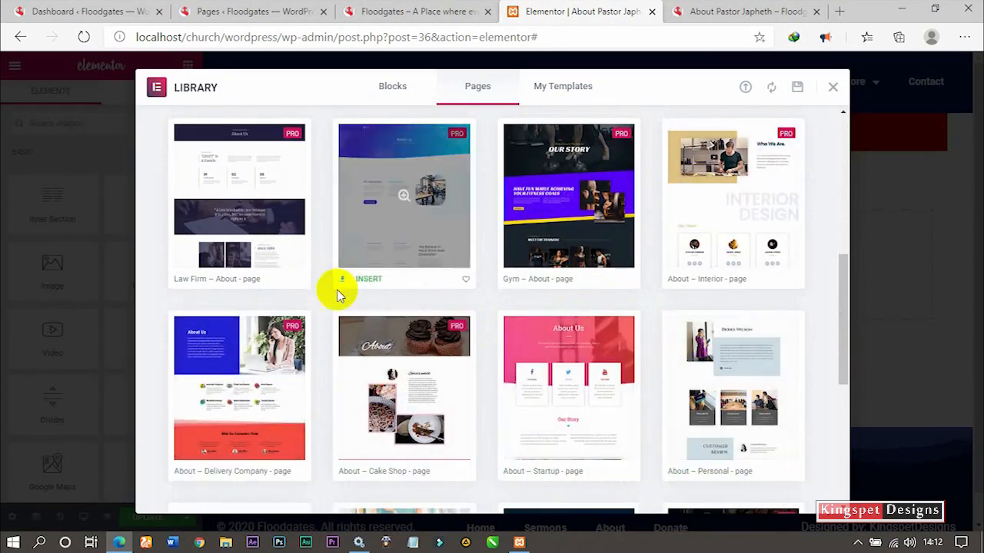
scroll(696, 385, down, 1)
scroll(696, 386, down, 1)
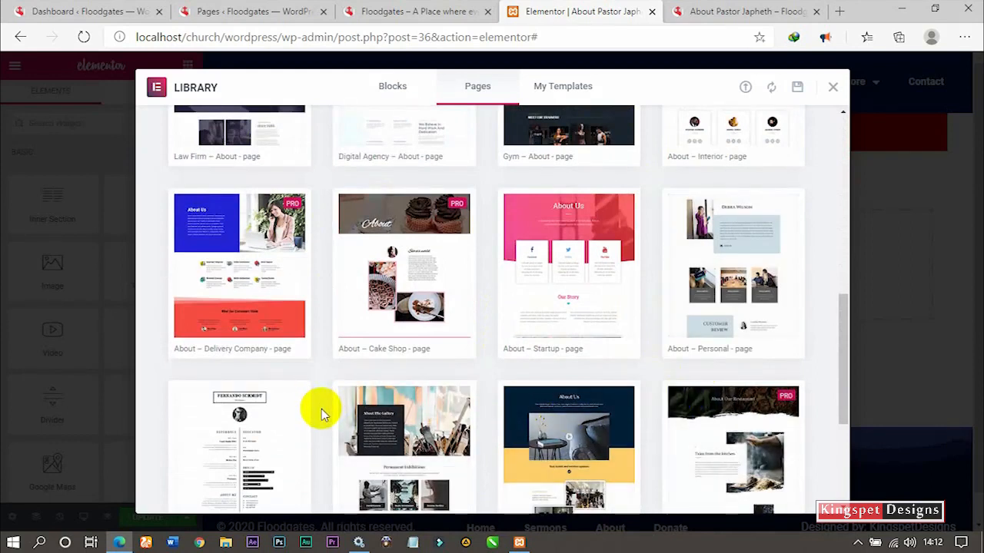
scroll(322, 412, down, 2)
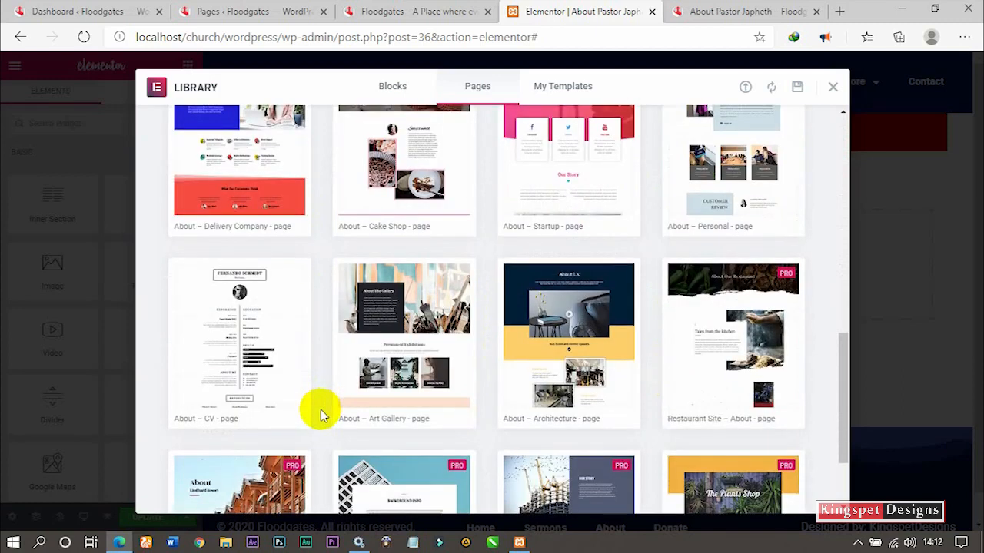
click(582, 320)
scroll(615, 318, down, 3)
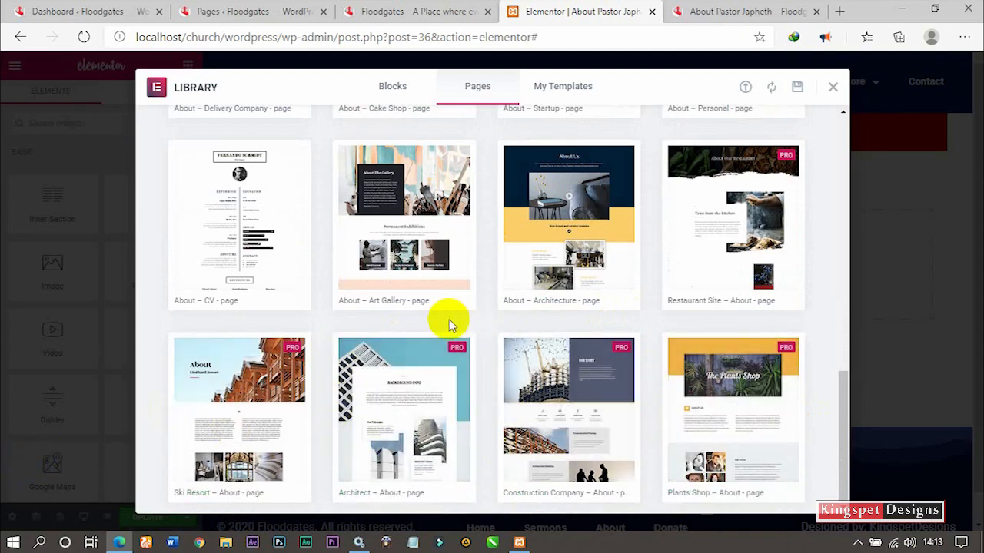
scroll(301, 330, up, 3)
scroll(301, 330, up, 2)
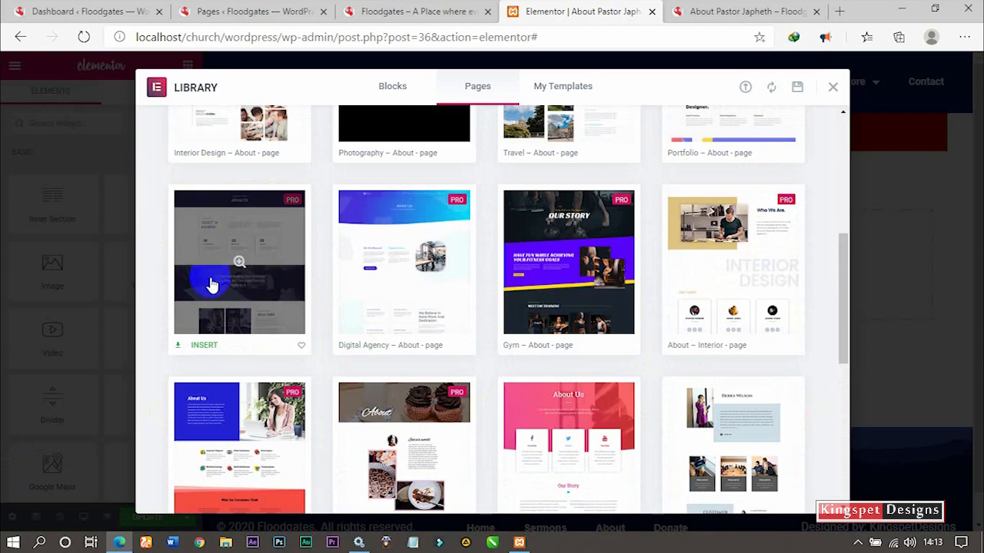
Preview the dark navy "About Us" page template with the 'LEGIT' Is A Family section and examine its layout down to Questions And Answers.
click(216, 231)
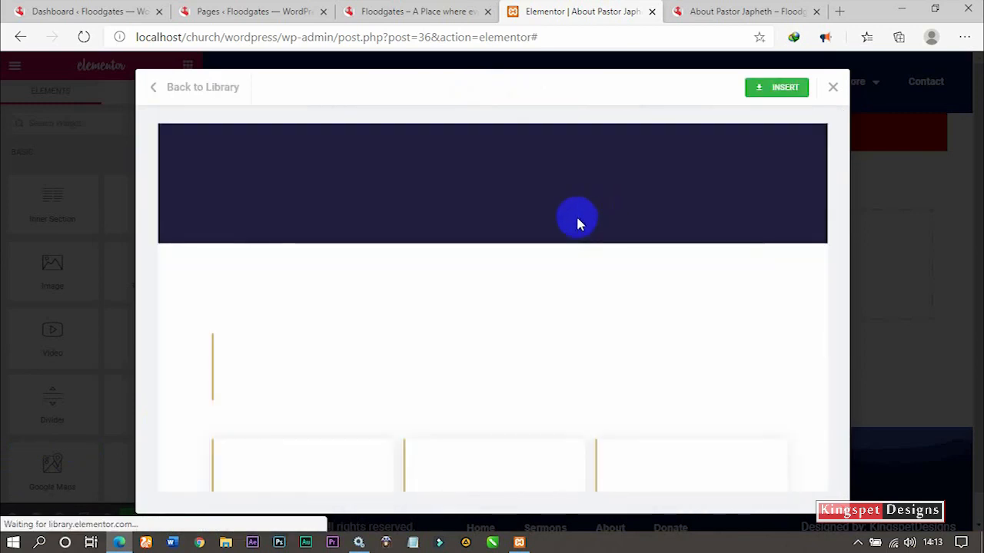
scroll(639, 201, down, 2)
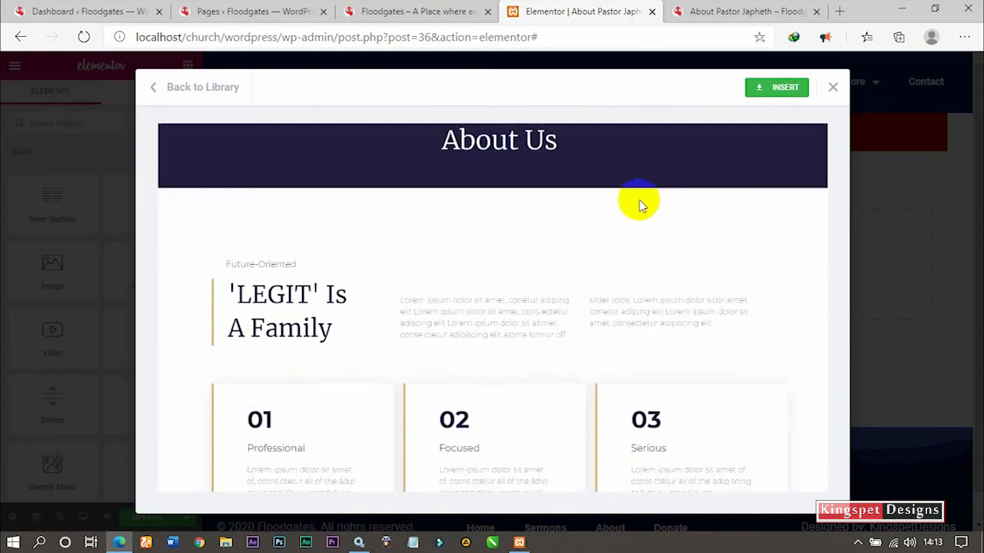
scroll(642, 205, down, 2)
scroll(640, 203, down, 7)
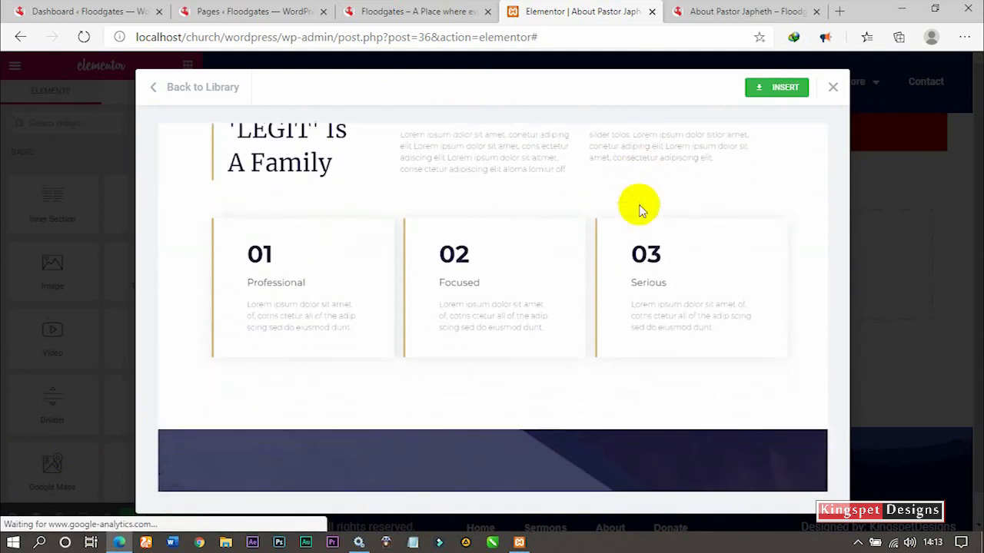
scroll(639, 219, down, 13)
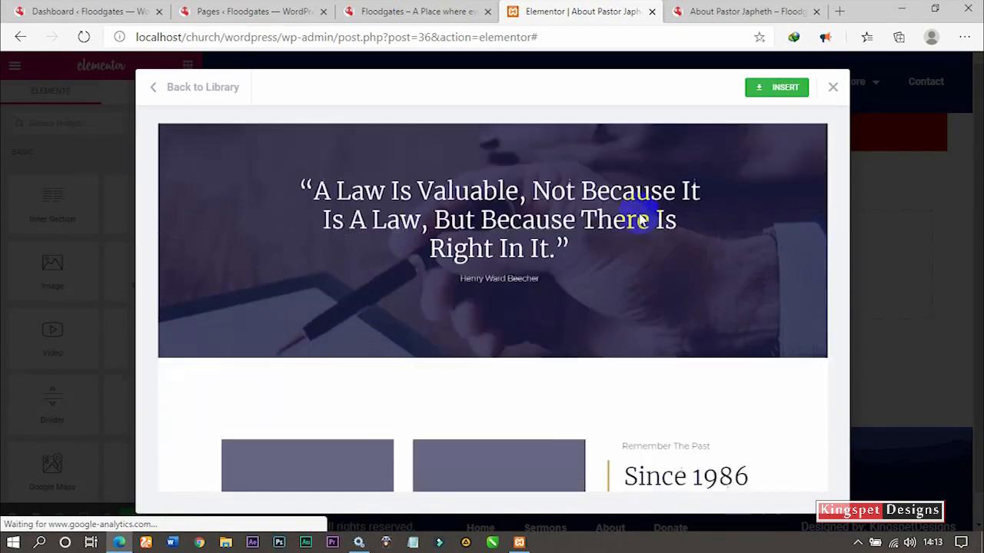
scroll(640, 219, down, 9)
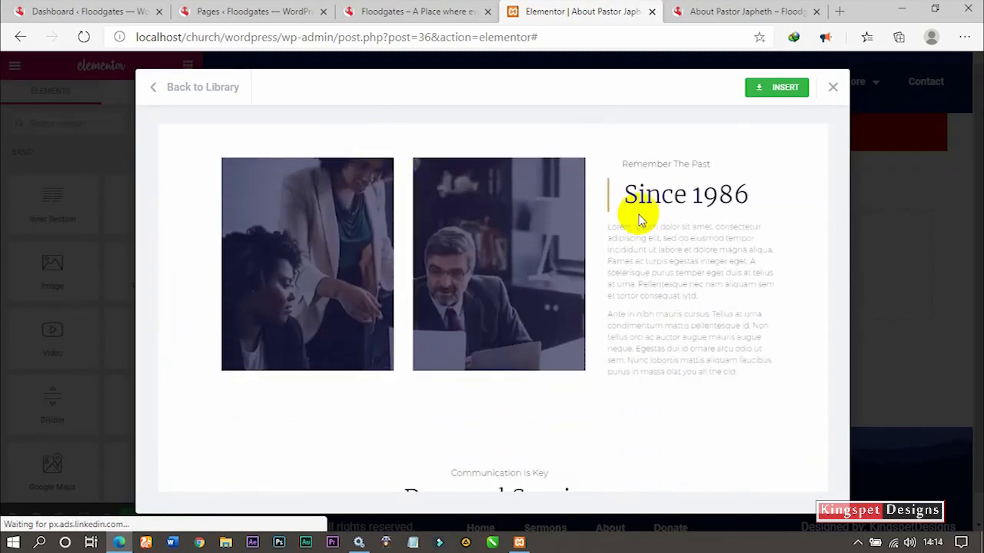
scroll(640, 219, down, 17)
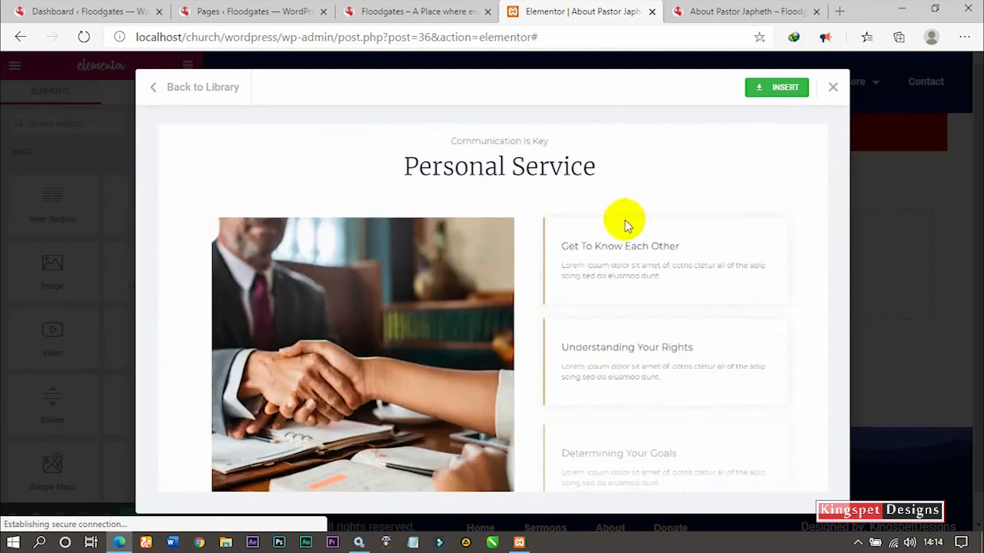
scroll(528, 315, down, 2)
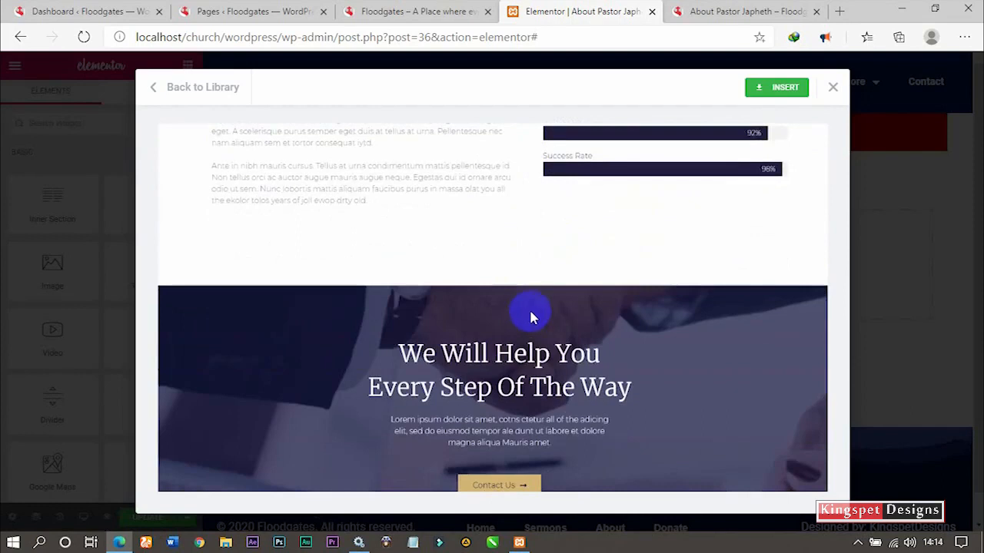
scroll(534, 315, up, 4)
scroll(535, 315, up, 2)
scroll(534, 315, down, 14)
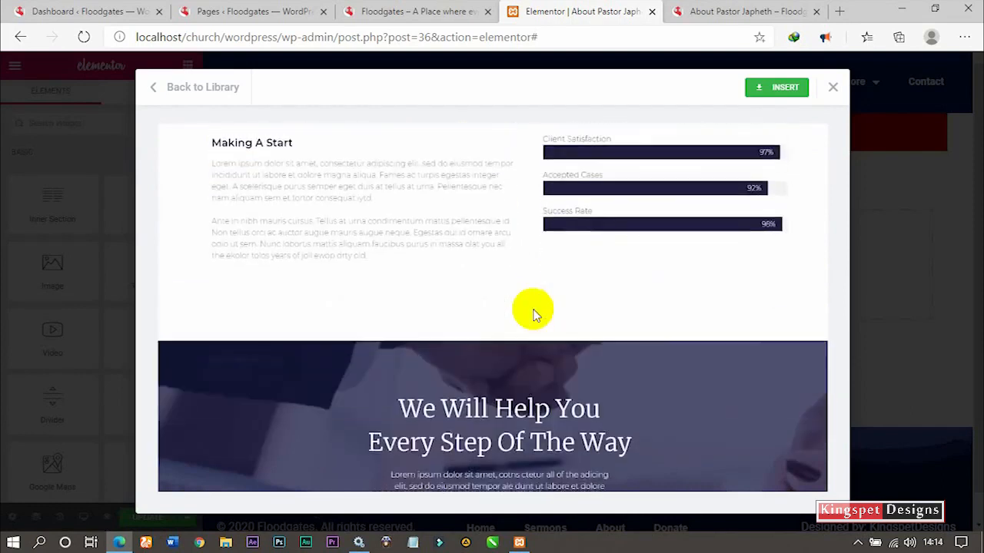
scroll(536, 315, down, 18)
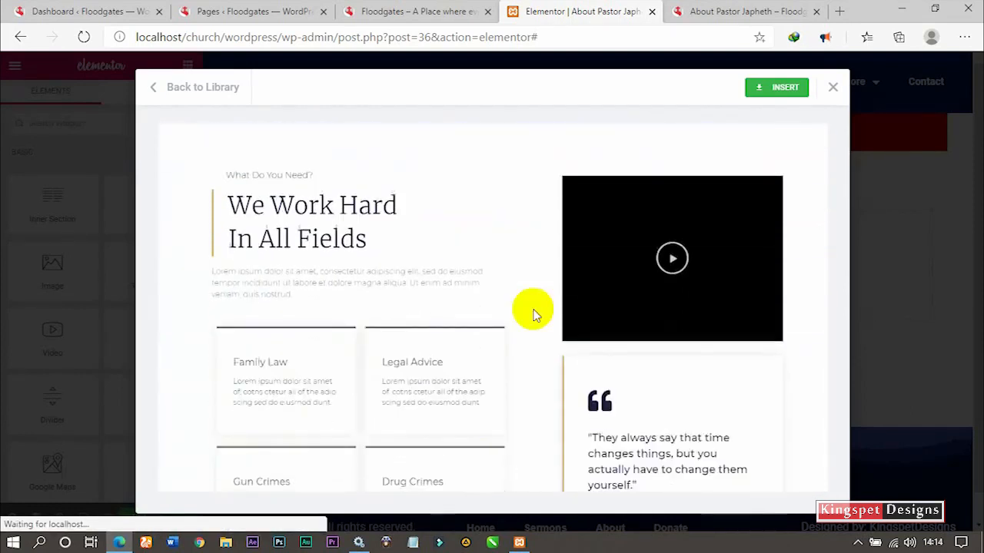
scroll(536, 315, down, 8)
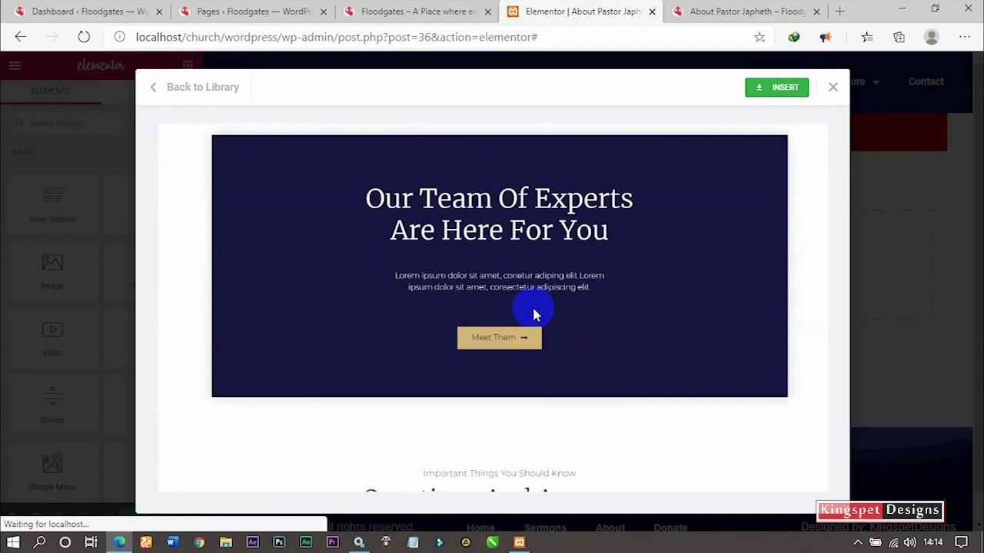
scroll(536, 315, down, 9)
scroll(536, 314, down, 3)
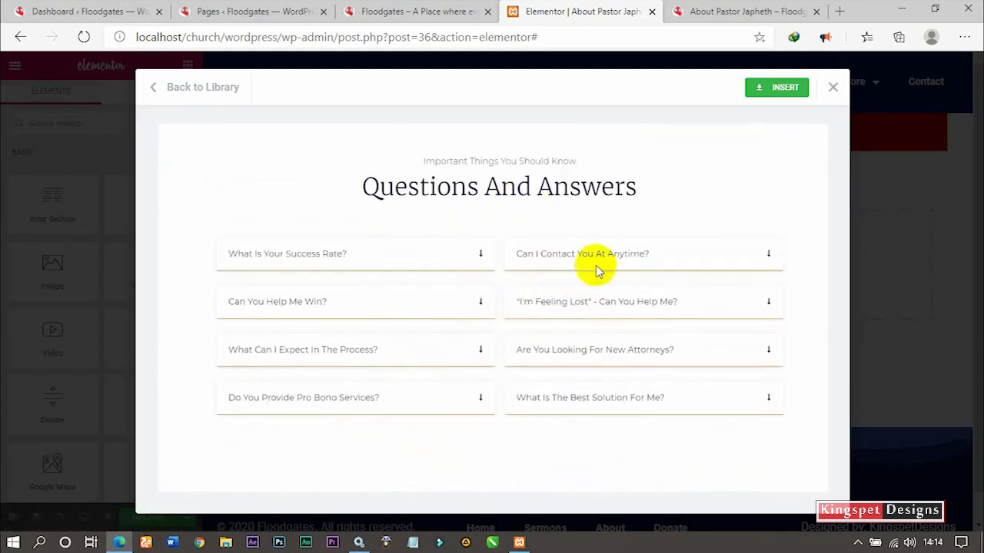
Review the previewed template's sections again from Questions And Answers back to its beginning, and return to the template library.
scroll(570, 338, up, 4)
scroll(571, 338, up, 20)
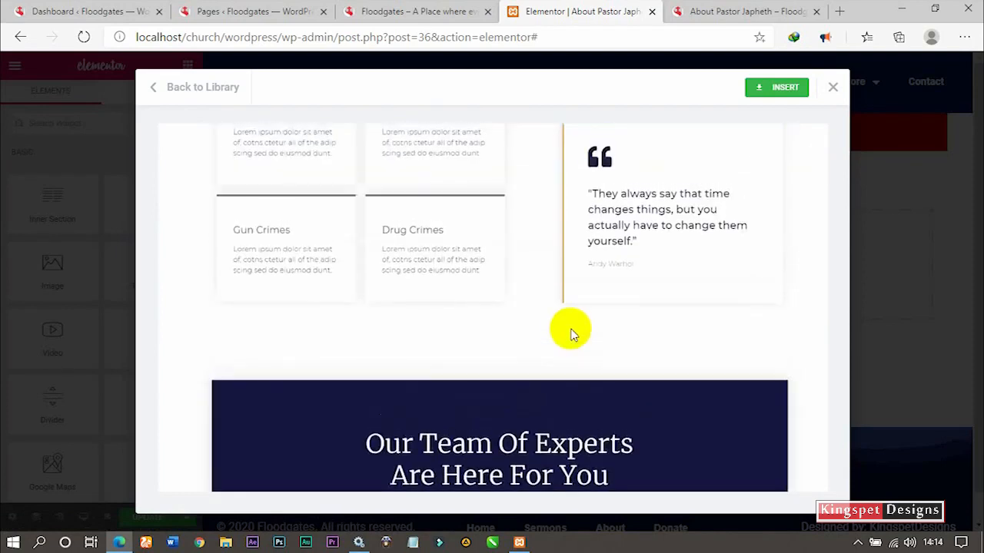
scroll(570, 330, up, 15)
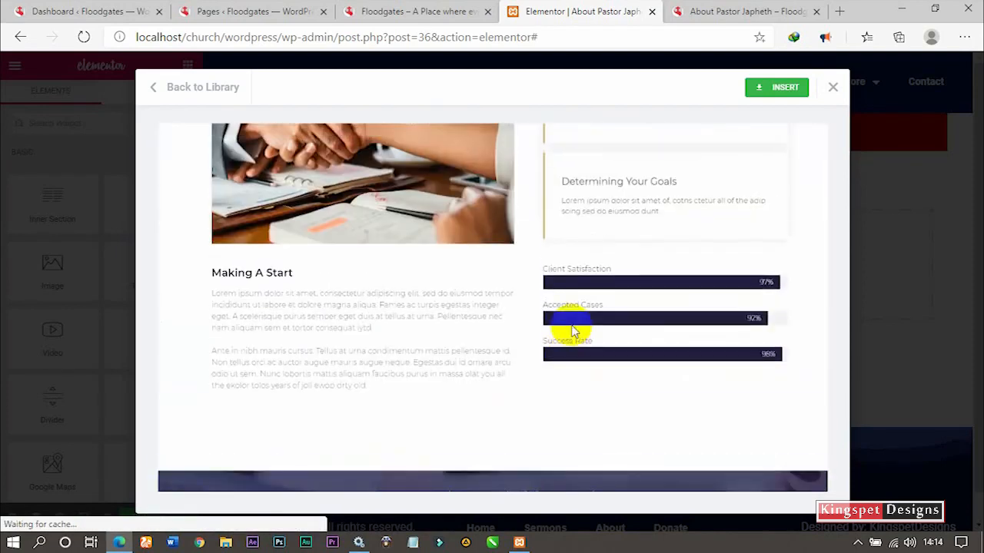
scroll(571, 329, up, 12)
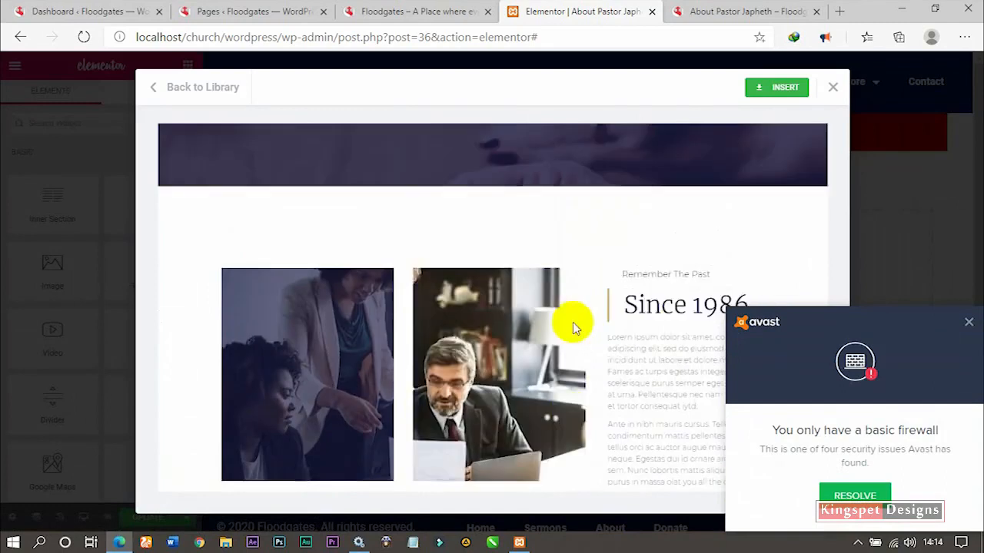
scroll(672, 314, up, 10)
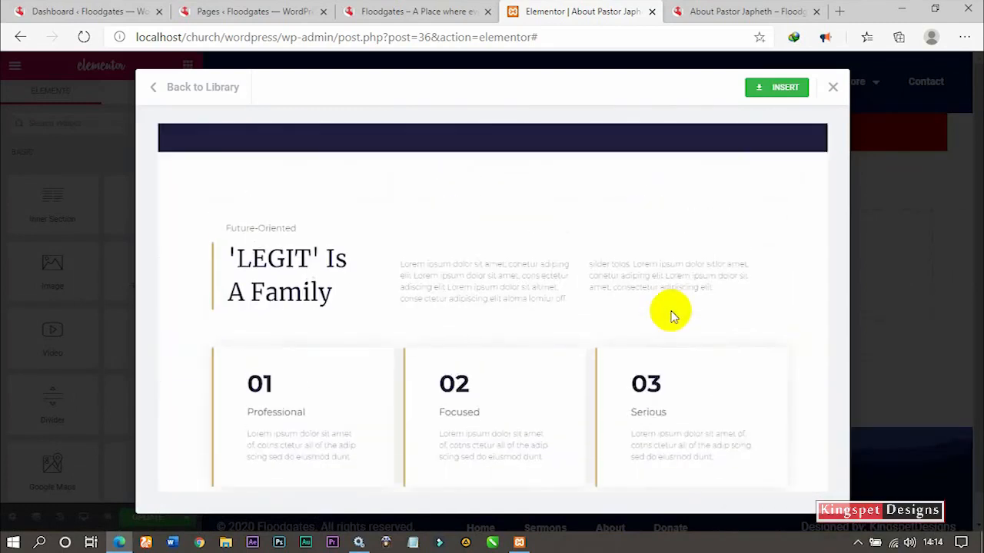
click(158, 88)
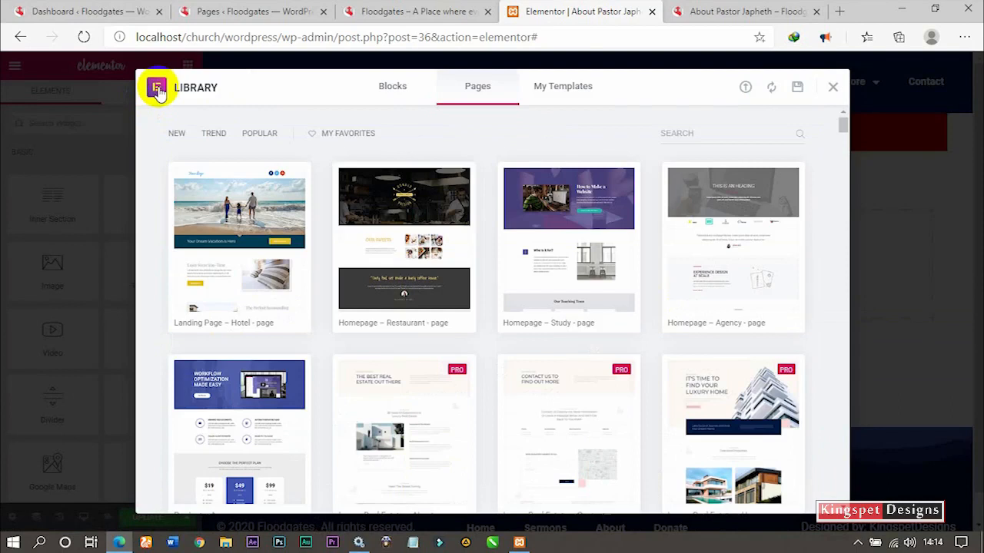
Preview the Online Course – About page template, check its intro, mission quote and video sections, and return to the library.
scroll(759, 391, down, 10)
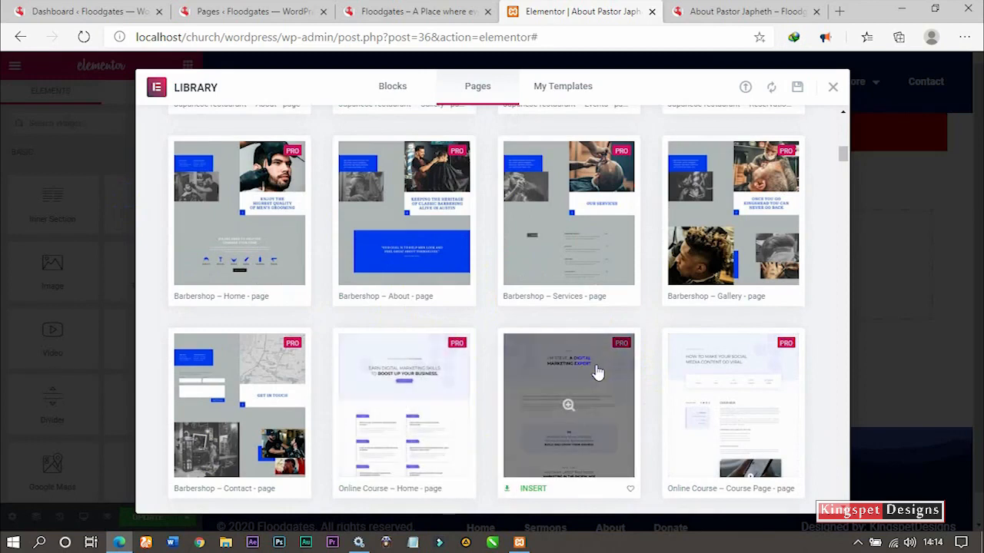
click(543, 374)
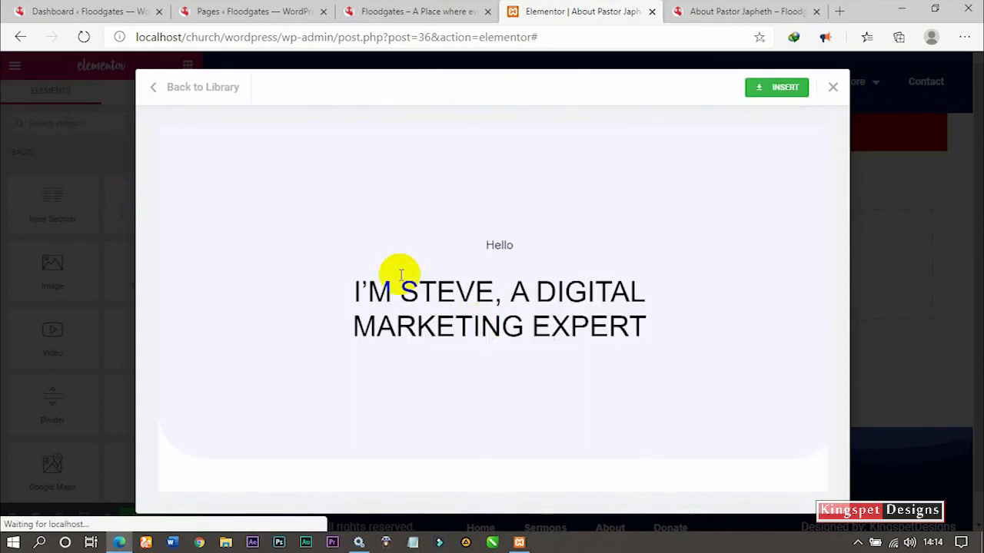
scroll(399, 281, down, 4)
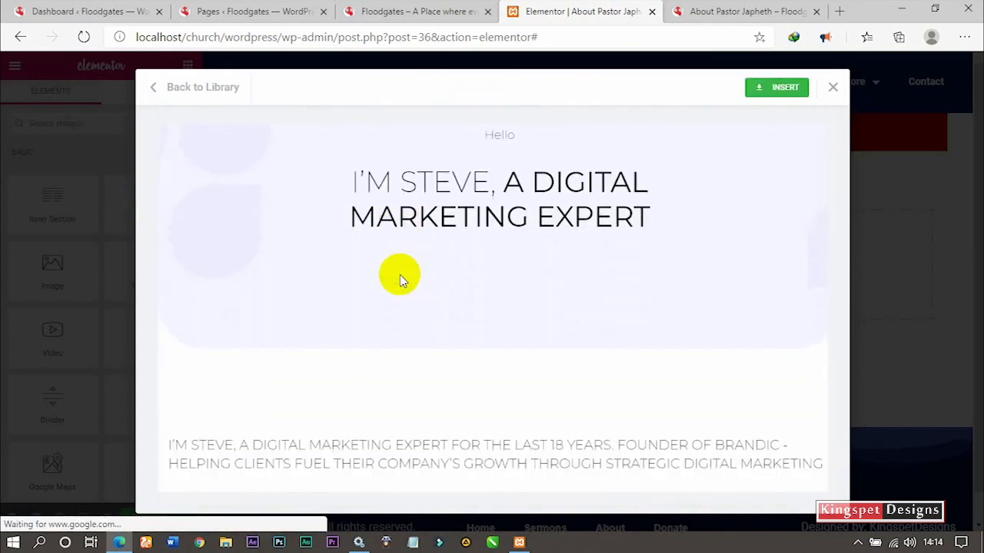
scroll(400, 281, down, 5)
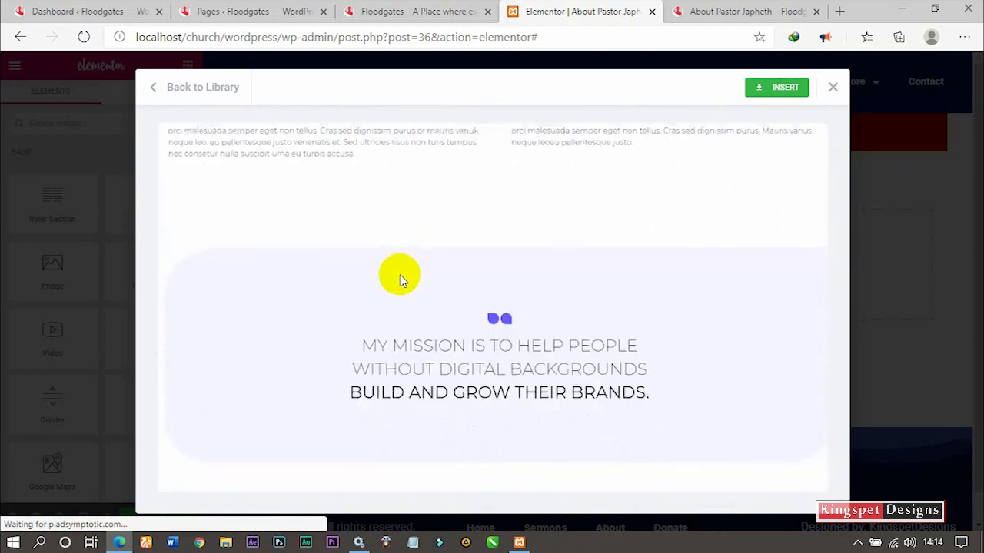
scroll(400, 281, down, 6)
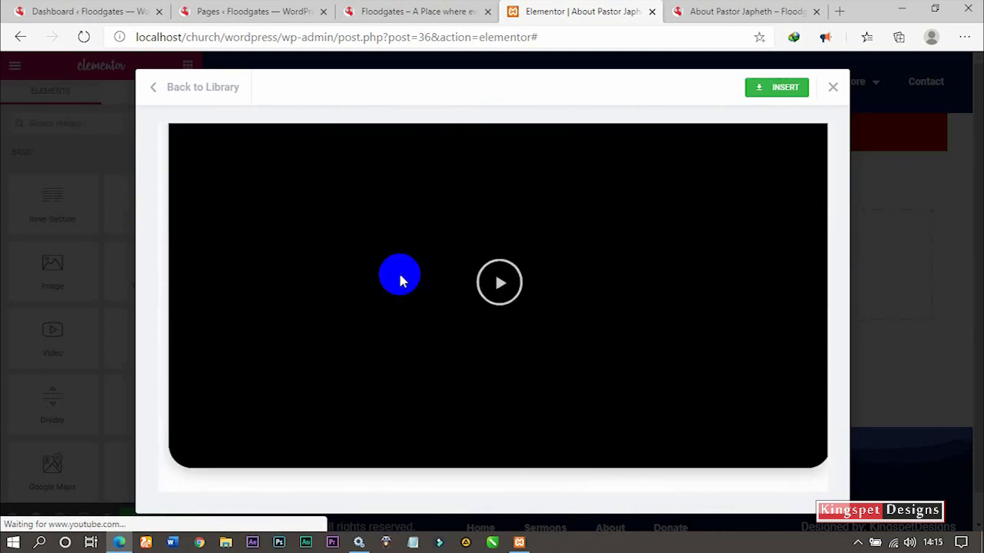
scroll(538, 334, up, 10)
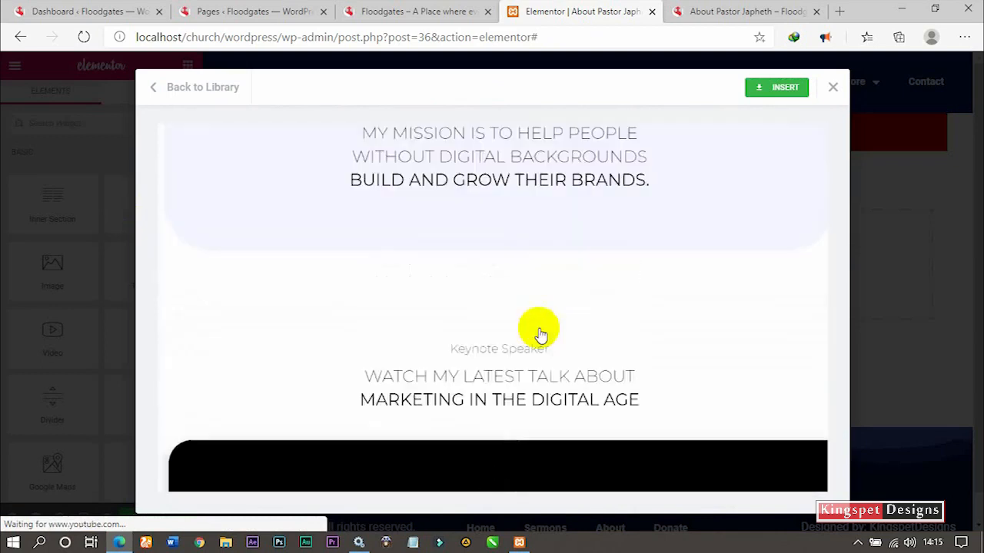
scroll(540, 334, up, 3)
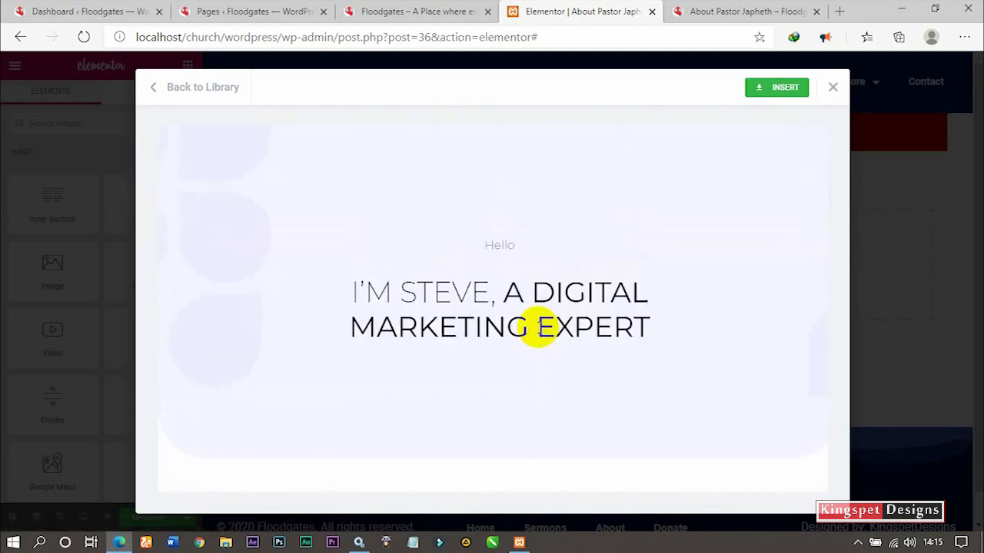
click(158, 92)
Browse the unfiltered page templates, from the real estate designs to the travel ones, for a suitable About layout.
scroll(312, 301, down, 3)
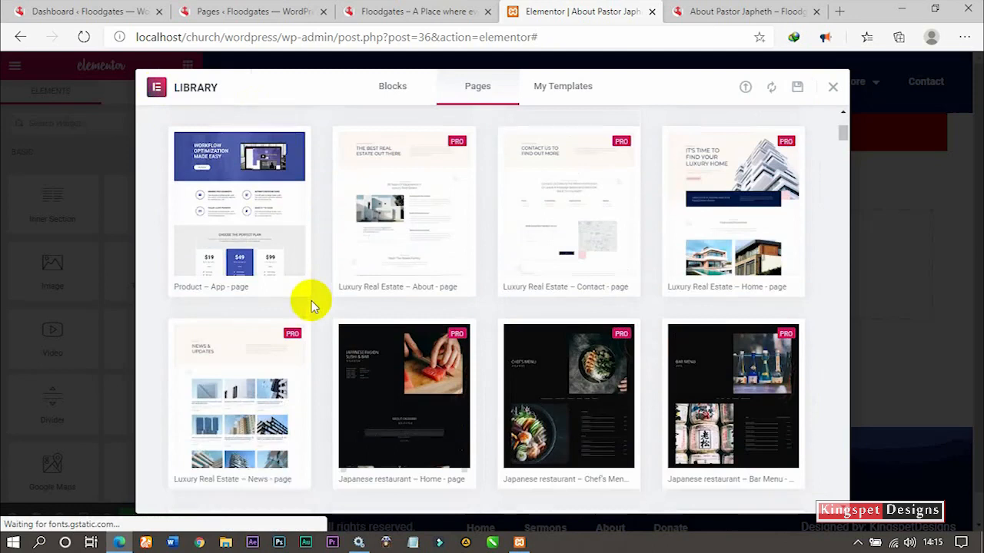
scroll(231, 418, down, 2)
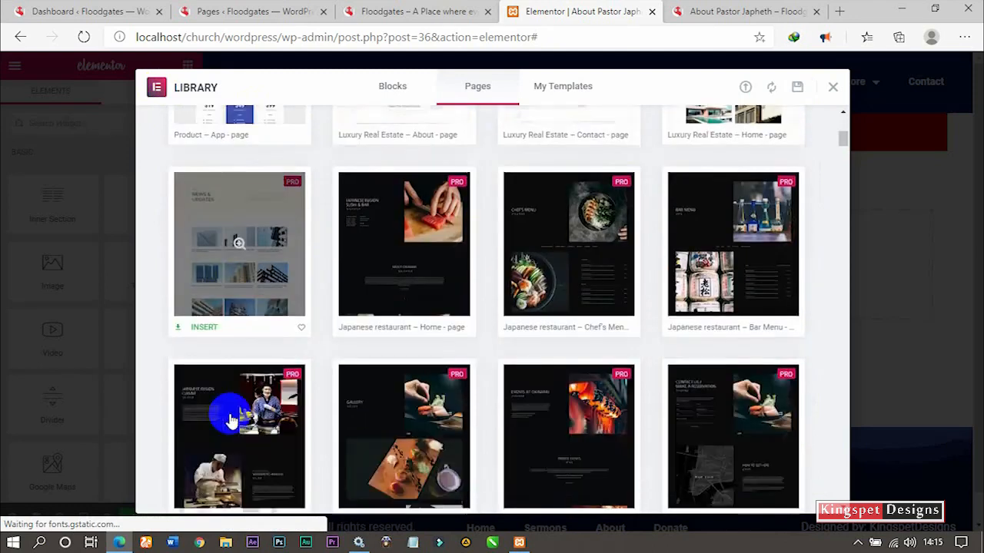
scroll(230, 419, down, 8)
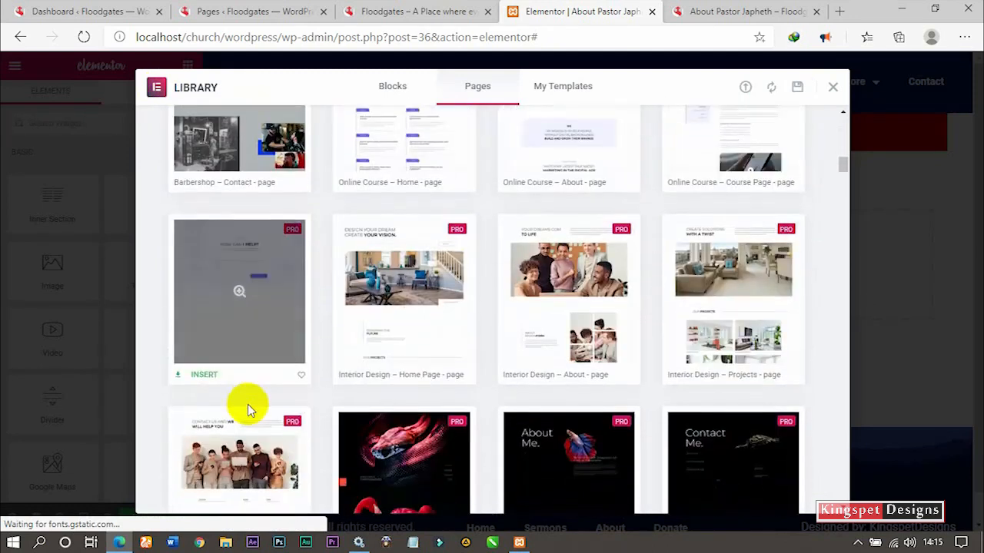
scroll(265, 404, down, 10)
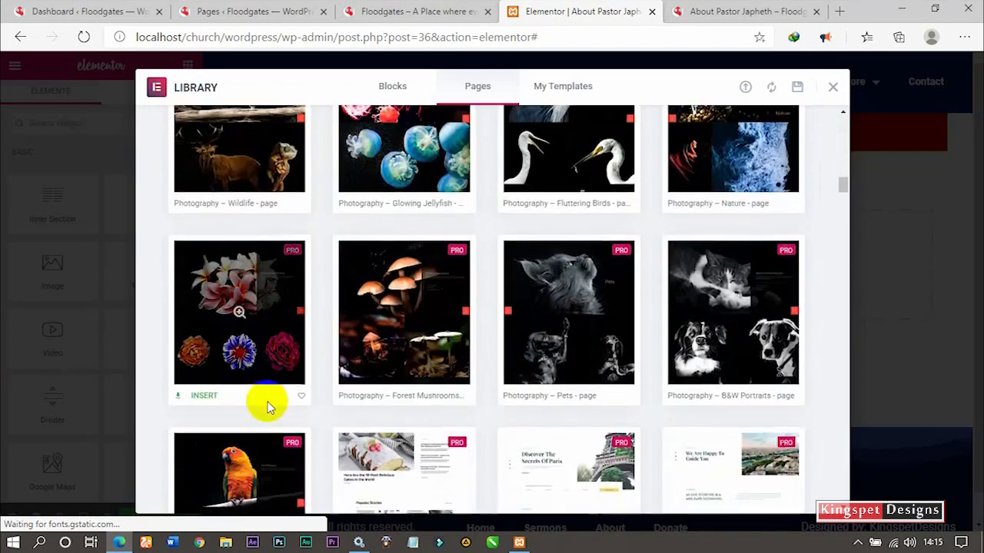
scroll(266, 404, down, 5)
scroll(716, 184, up, 3)
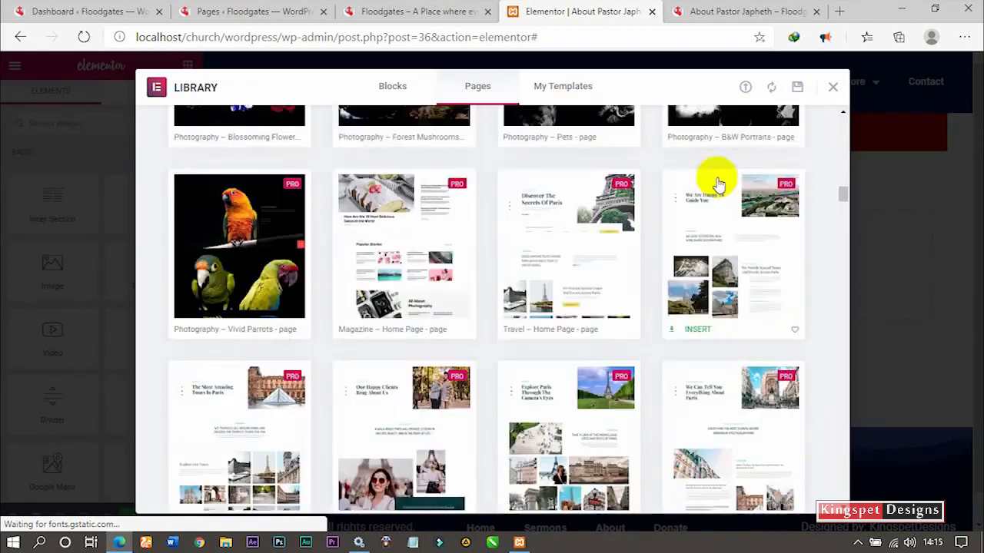
scroll(717, 184, up, 10)
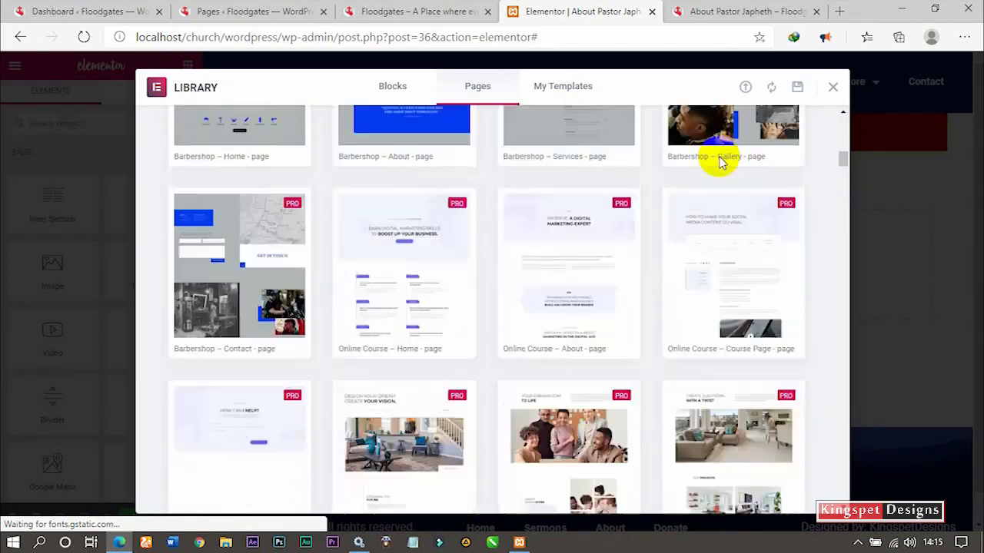
scroll(720, 162, up, 15)
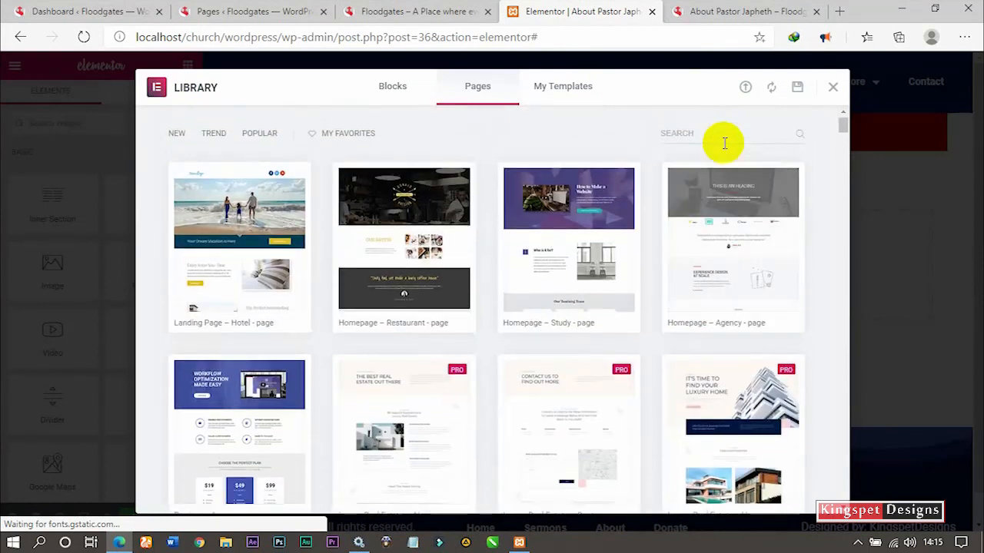
Search the page templates for "about" and insert the dark navy "About Us" template with the 'LEGIT' Is A Family section.
click(720, 138)
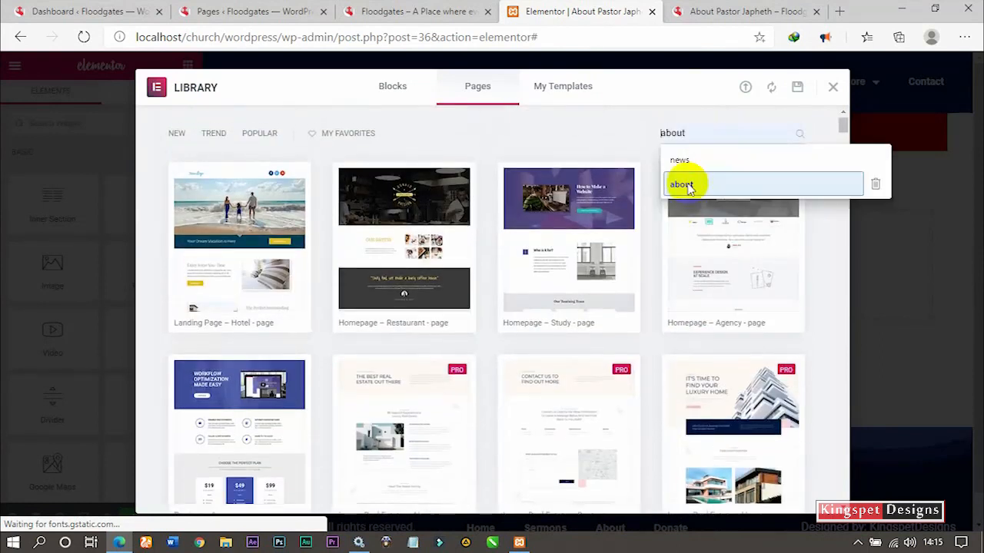
click(676, 185)
scroll(386, 284, down, 3)
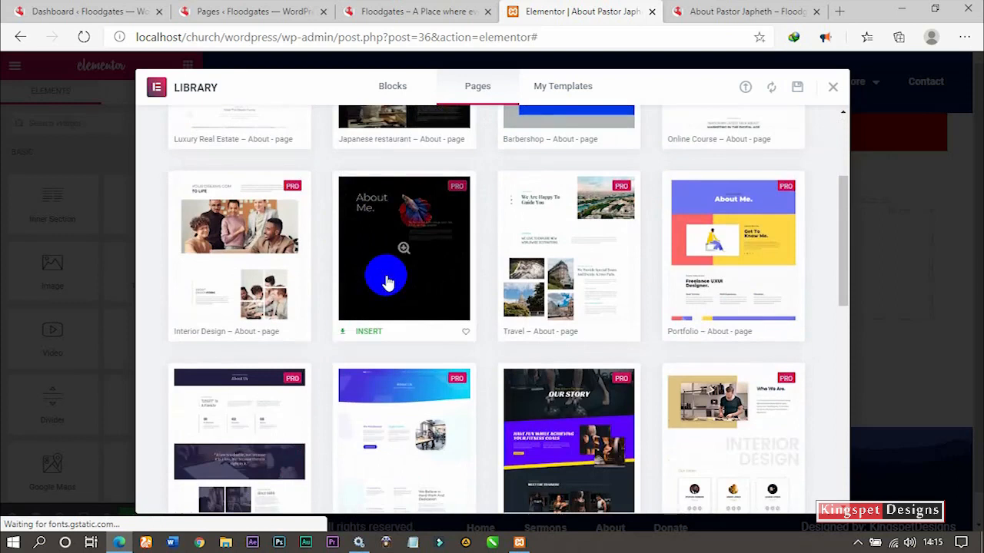
scroll(271, 269, down, 4)
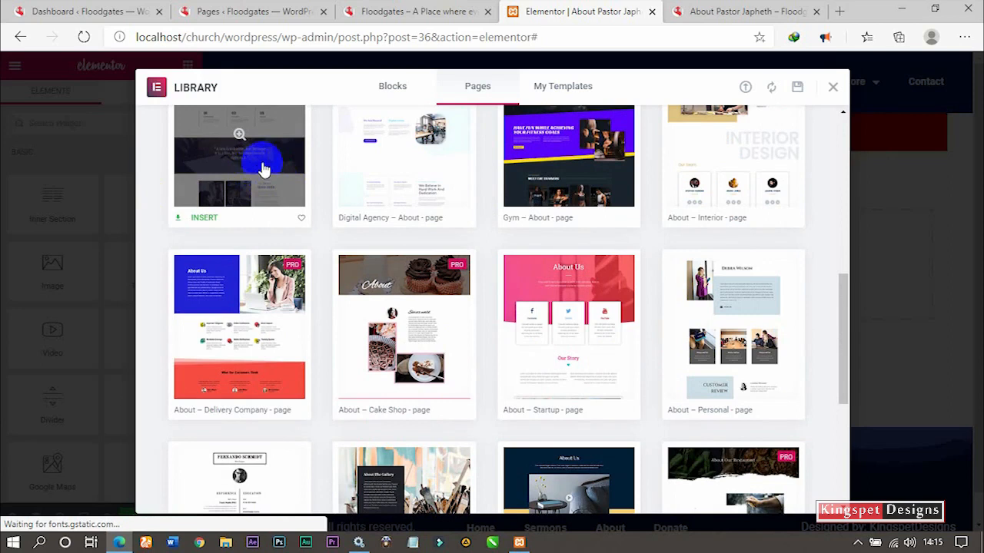
click(260, 169)
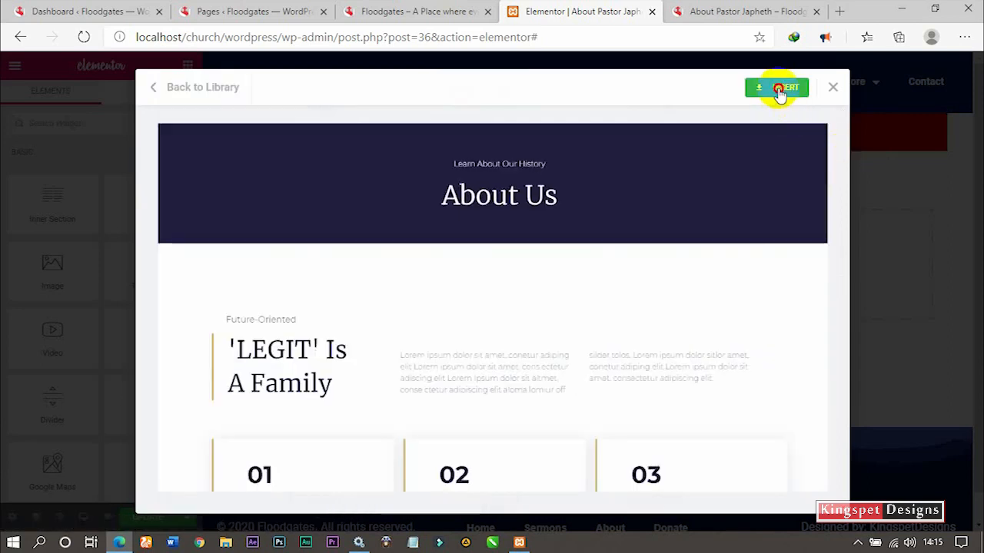
click(779, 91)
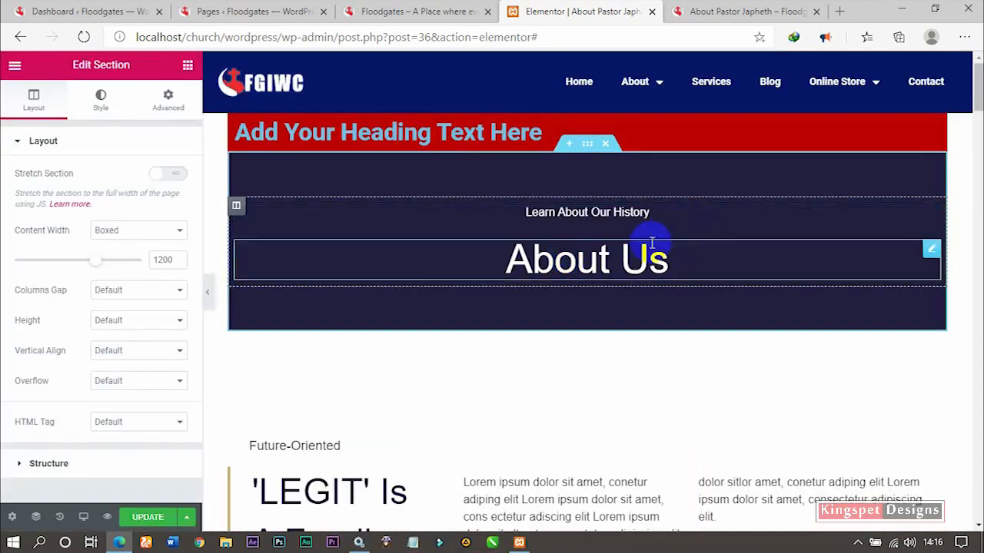
Look over the inserted About Us template's sections down to Making A Start and update the page to save it.
scroll(650, 253, down, 4)
scroll(652, 246, down, 7)
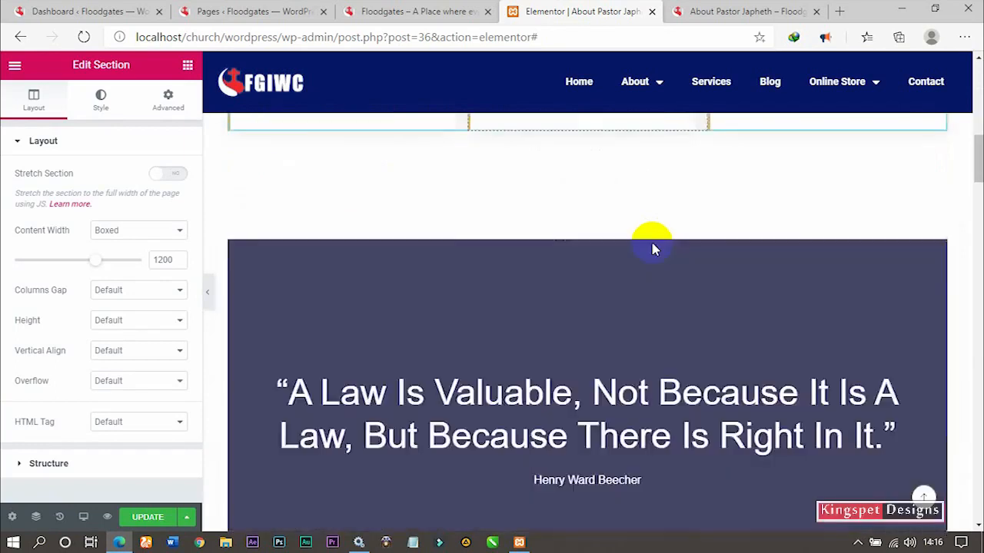
scroll(652, 247, down, 6)
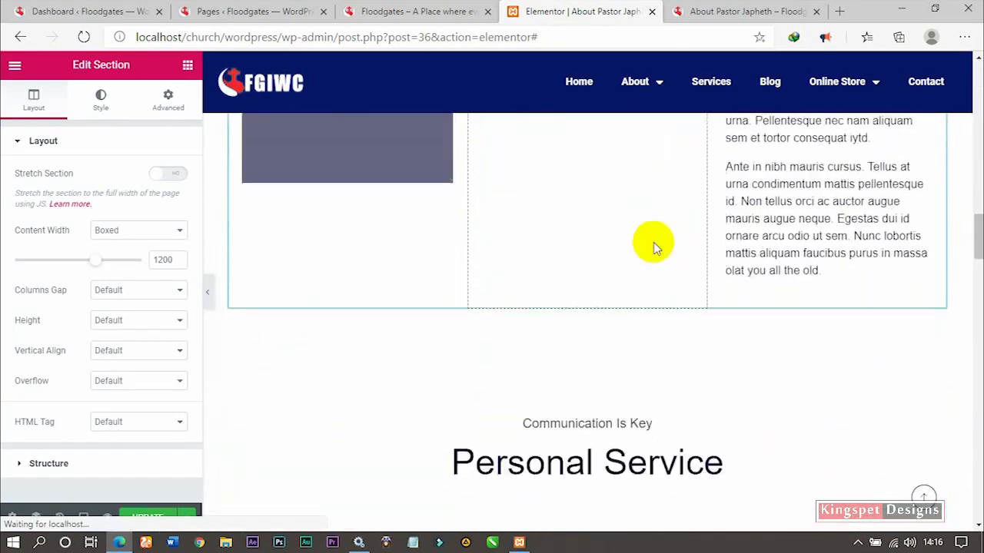
scroll(653, 253, down, 7)
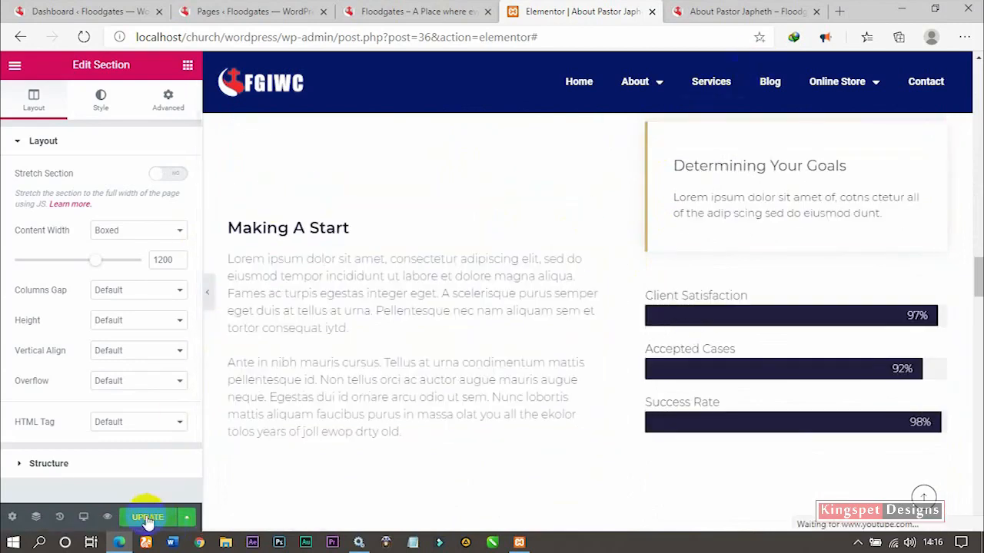
click(148, 520)
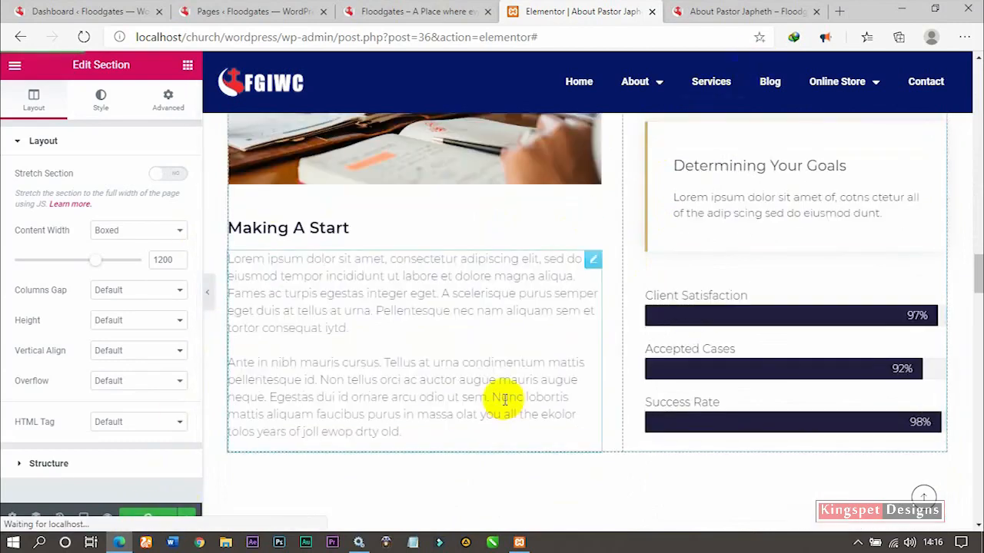
scroll(559, 370, up, 4)
scroll(559, 370, up, 1)
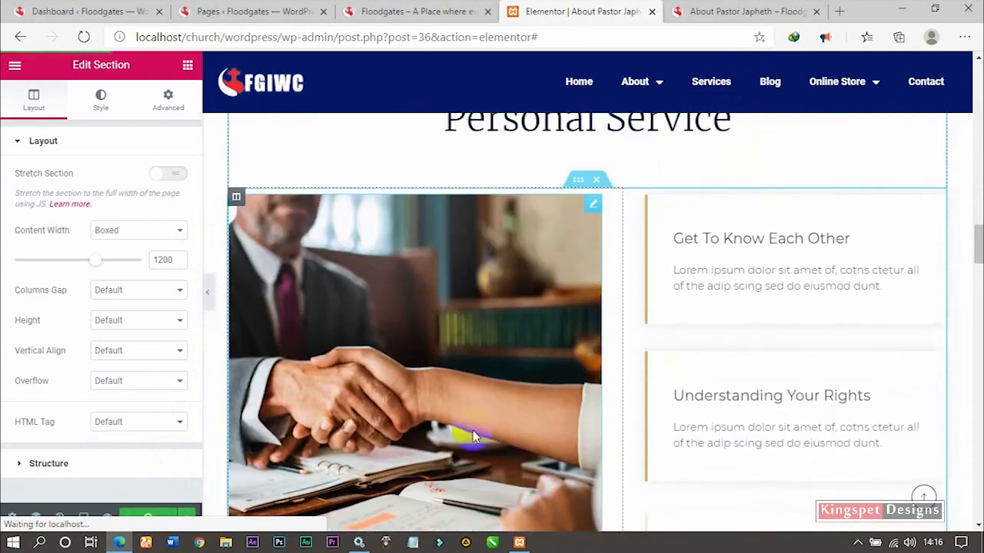
scroll(477, 433, up, 5)
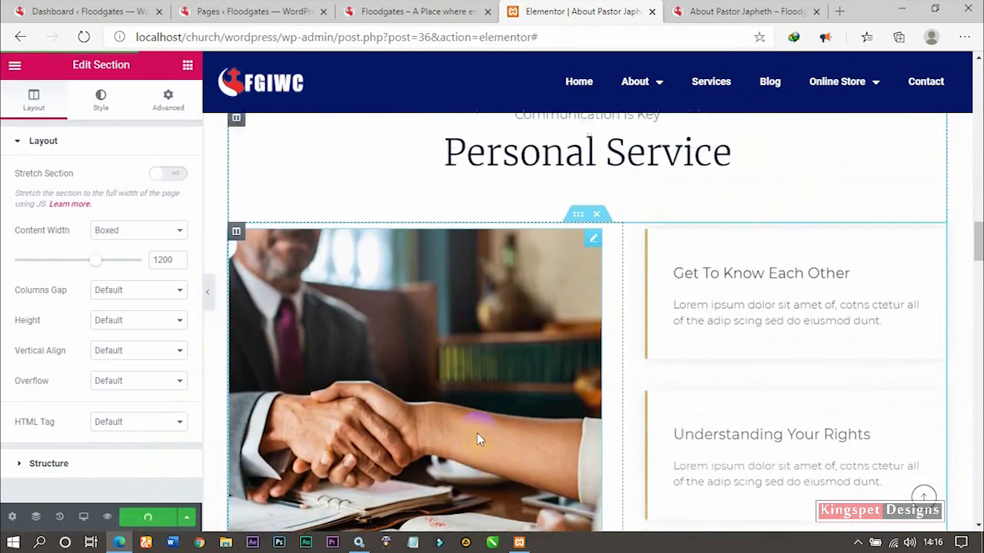
scroll(482, 398, up, 4)
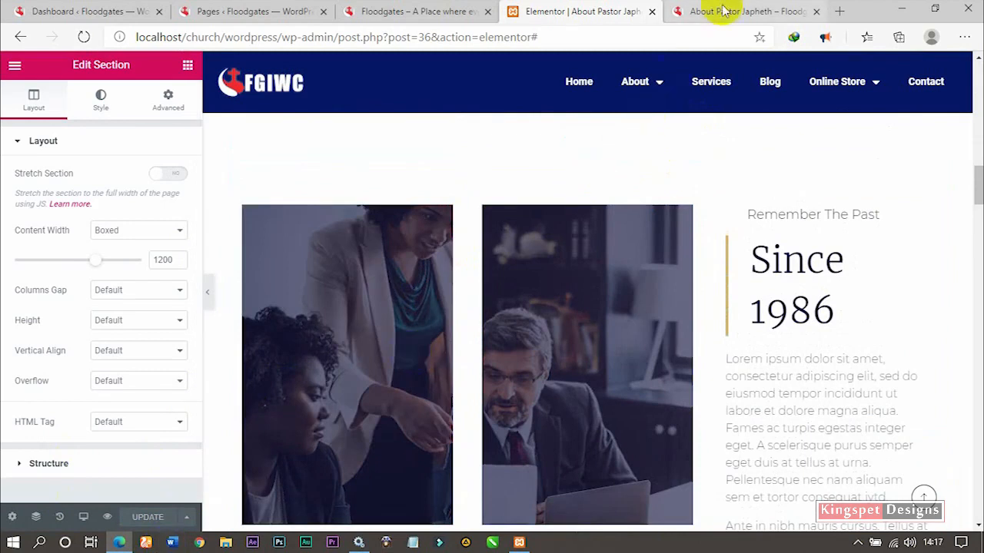
Reload the live pastor page, review its sections from the About Us banner to the Andy Warhol quote, and return to the editor.
click(691, 11)
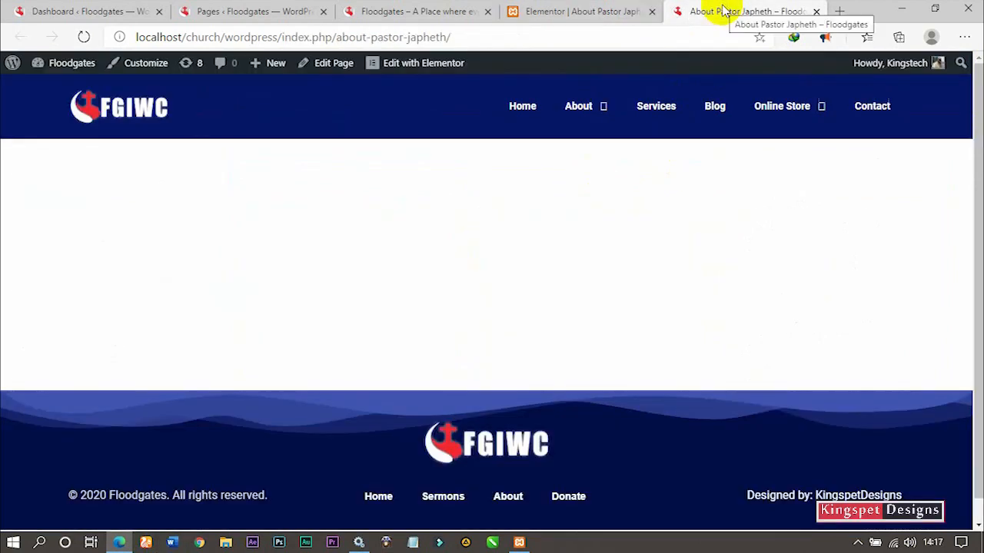
click(83, 37)
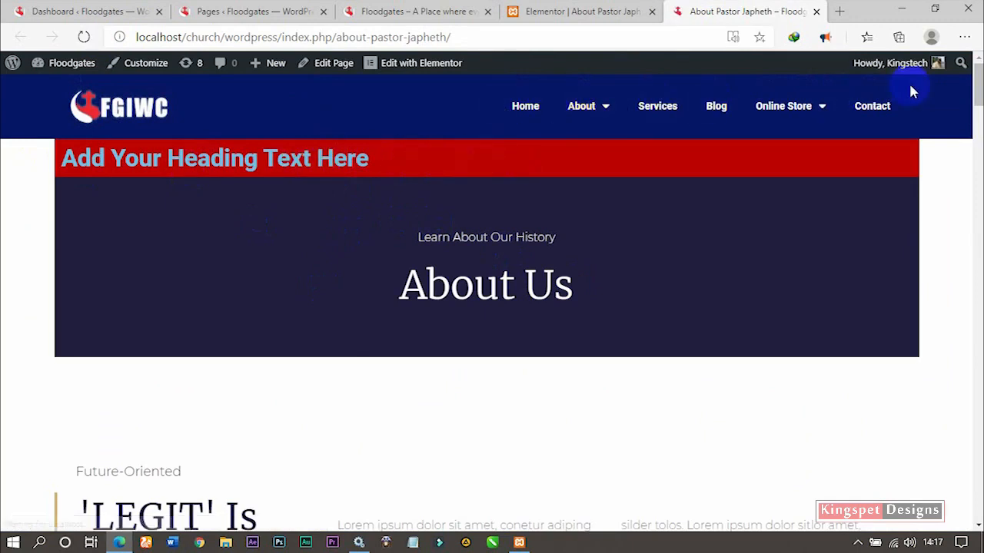
scroll(246, 323, down, 8)
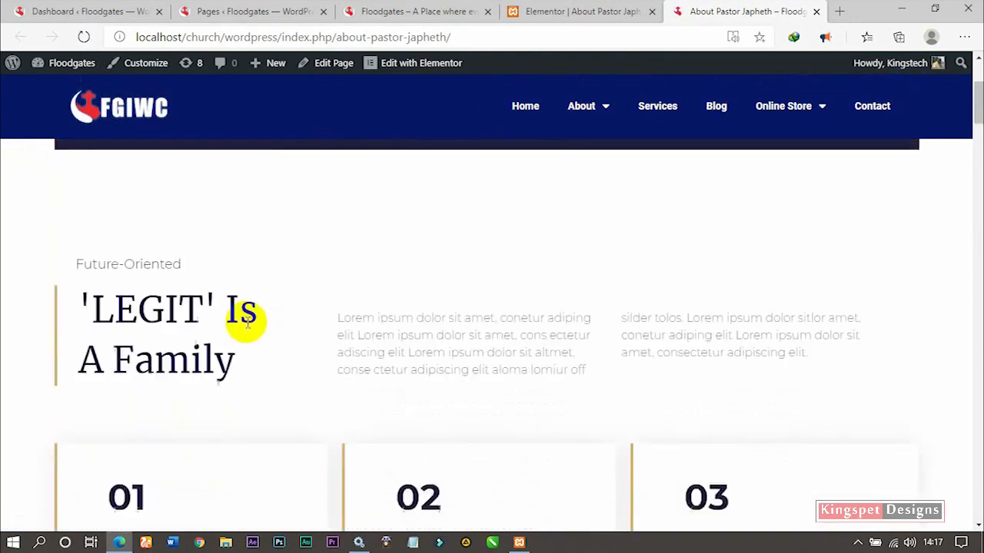
scroll(248, 323, down, 10)
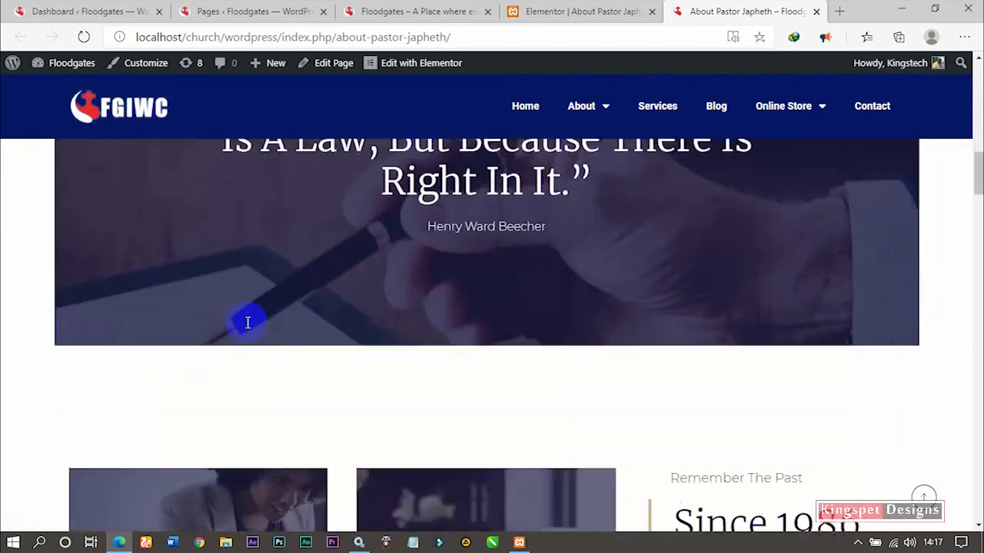
scroll(248, 323, down, 4)
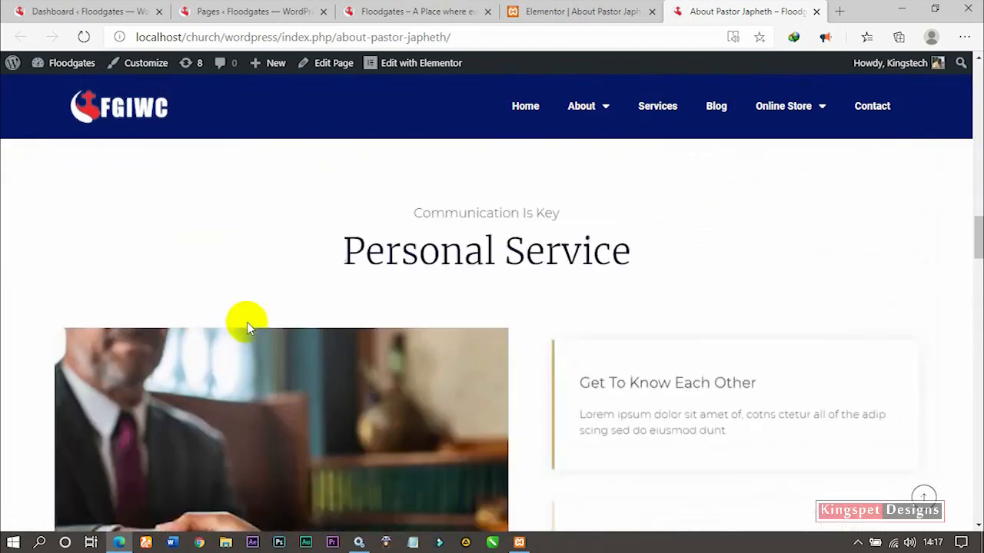
scroll(247, 317, up, 7)
scroll(325, 198, up, 2)
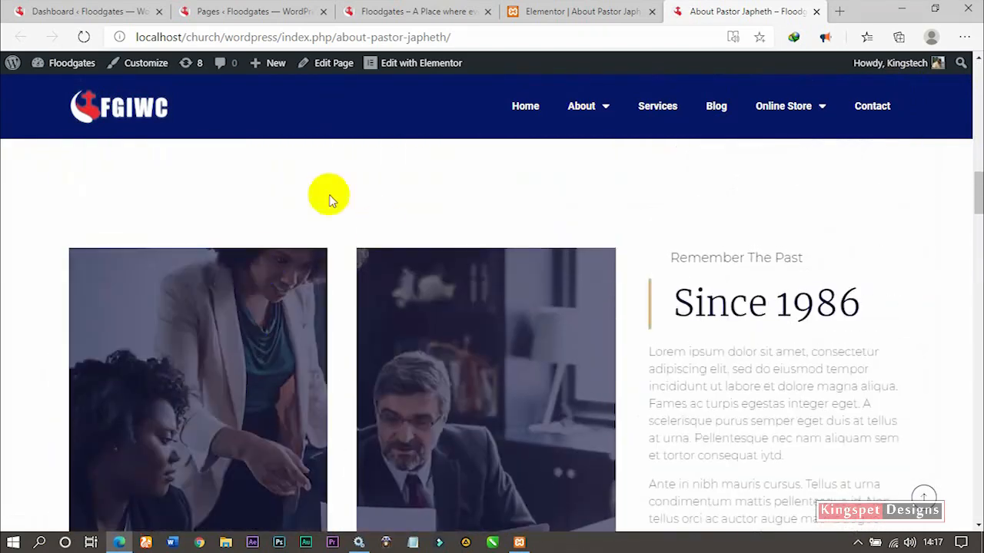
scroll(358, 363, down, 10)
scroll(363, 357, down, 8)
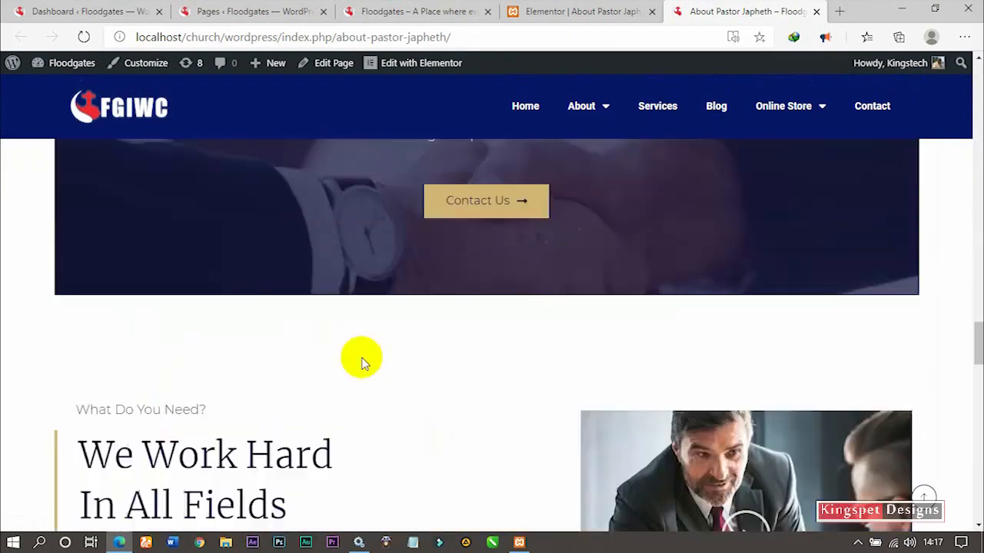
scroll(363, 358, up, 9)
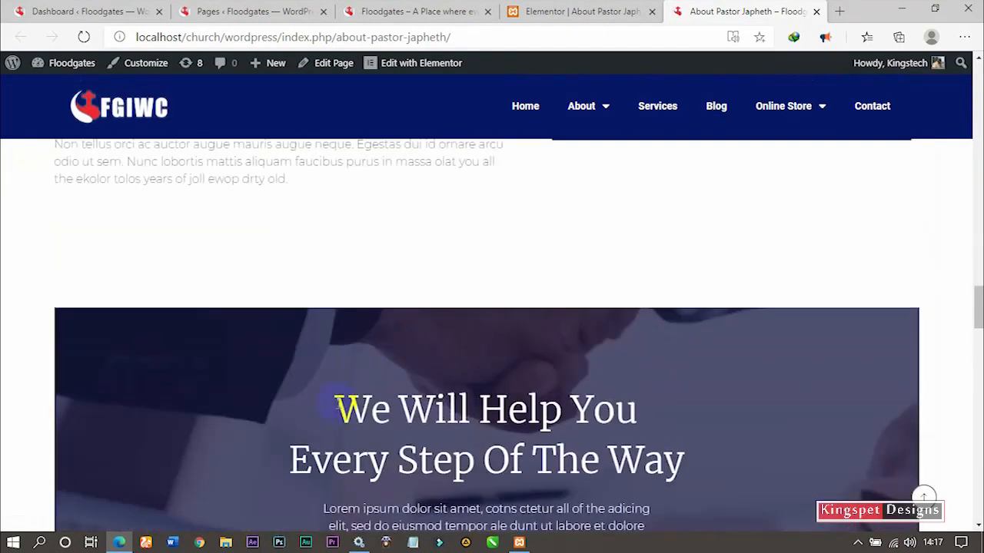
scroll(428, 336, down, 3)
scroll(352, 373, down, 10)
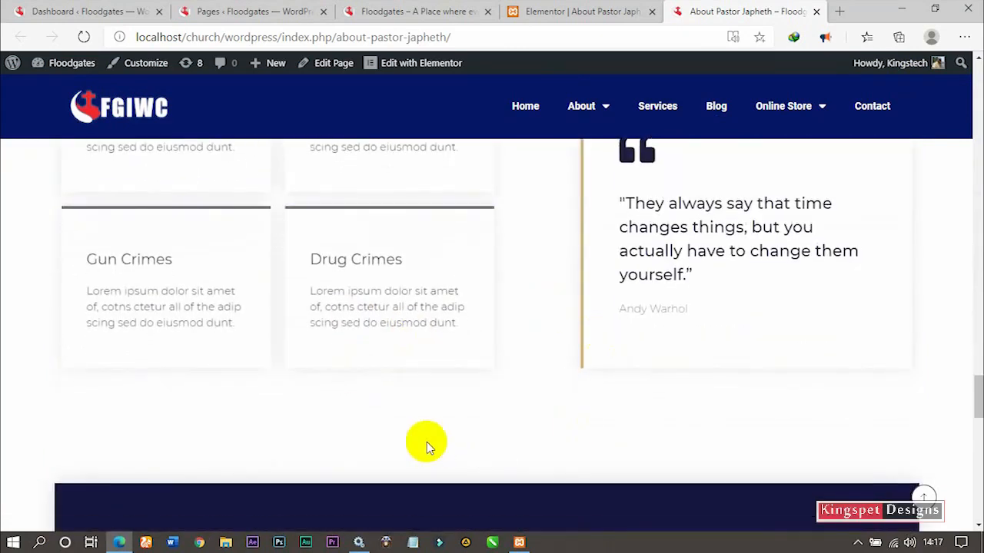
scroll(439, 411, up, 4)
click(581, 10)
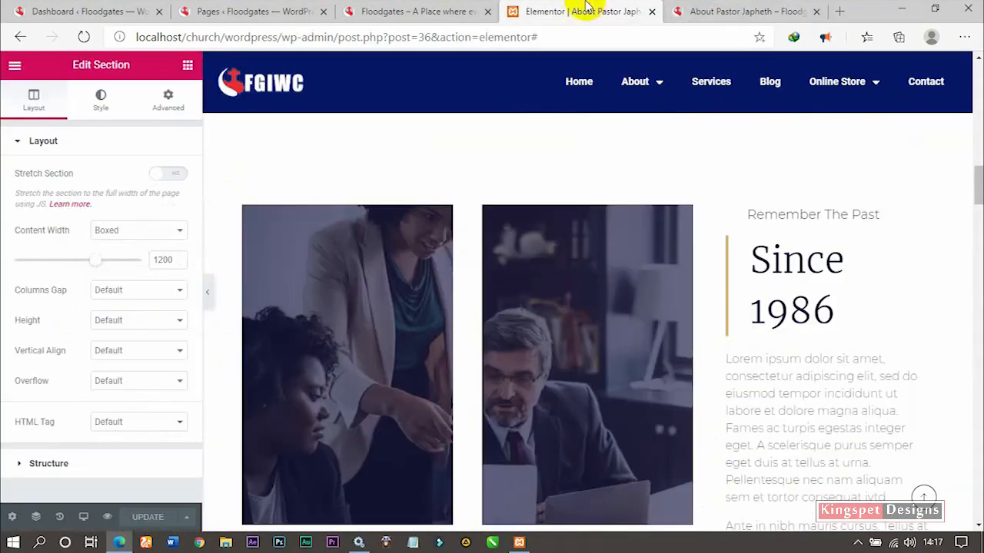
Open the two-column paragraph beside the 'LEGIT' Is A Family heading and check its content in both the code and visual views.
scroll(538, 454, up, 5)
scroll(546, 438, up, 10)
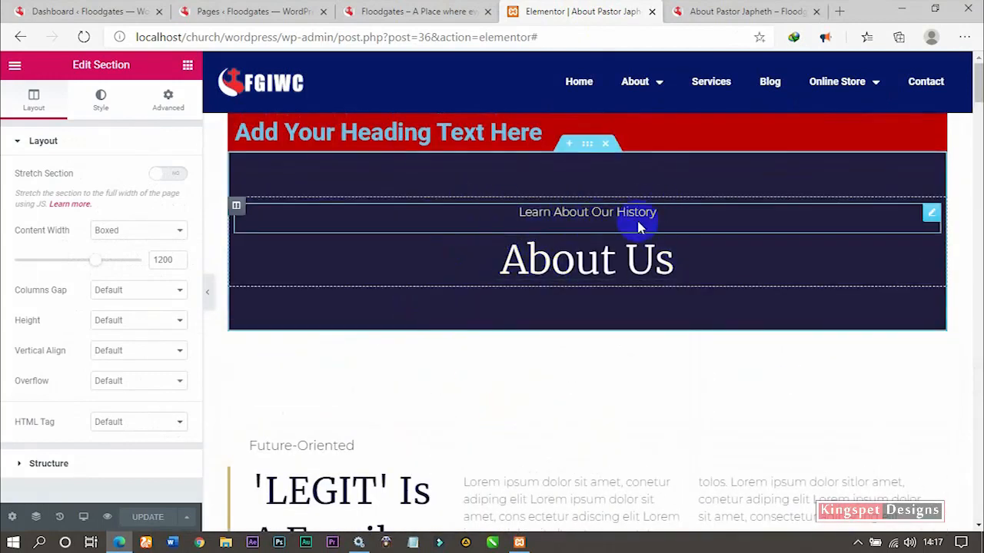
scroll(553, 409, down, 3)
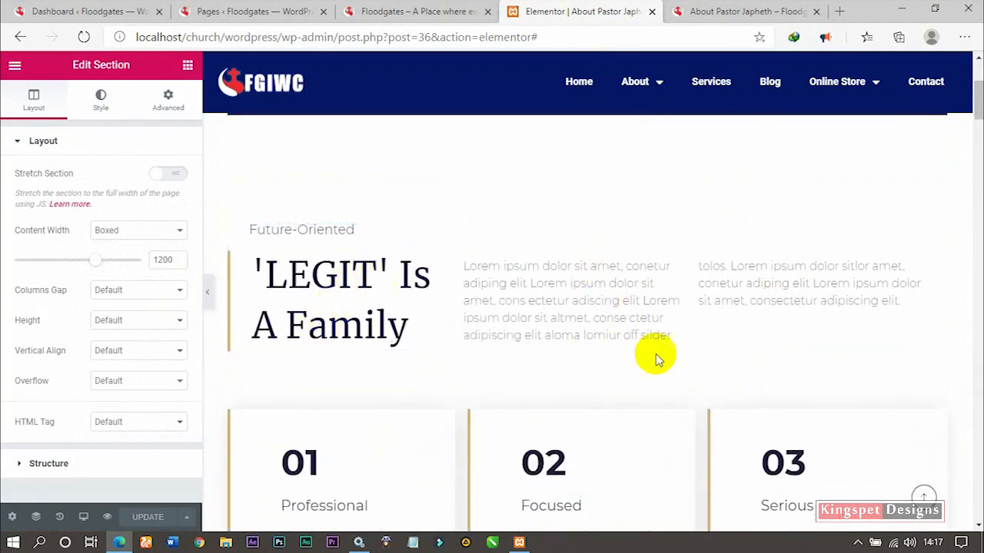
click(690, 284)
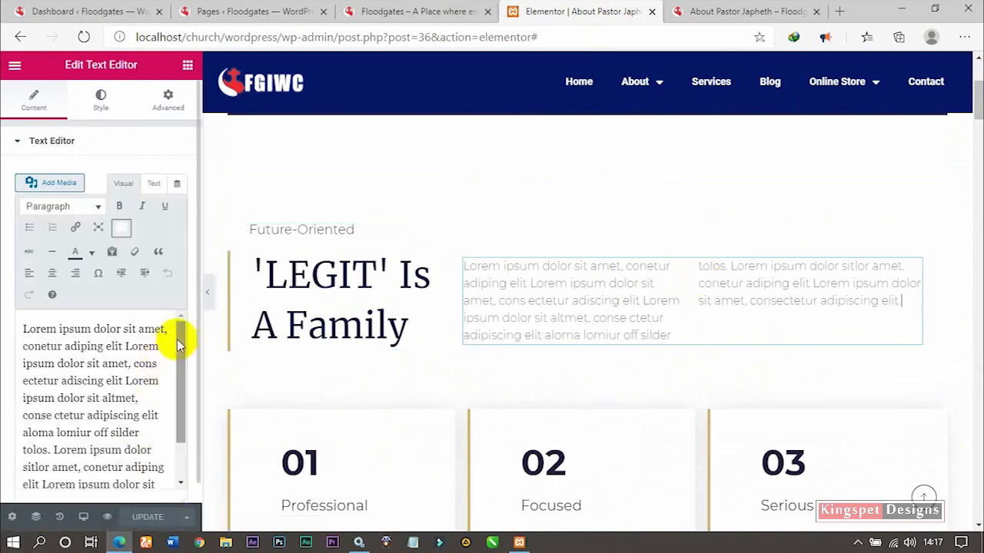
drag(180, 338, 175, 433)
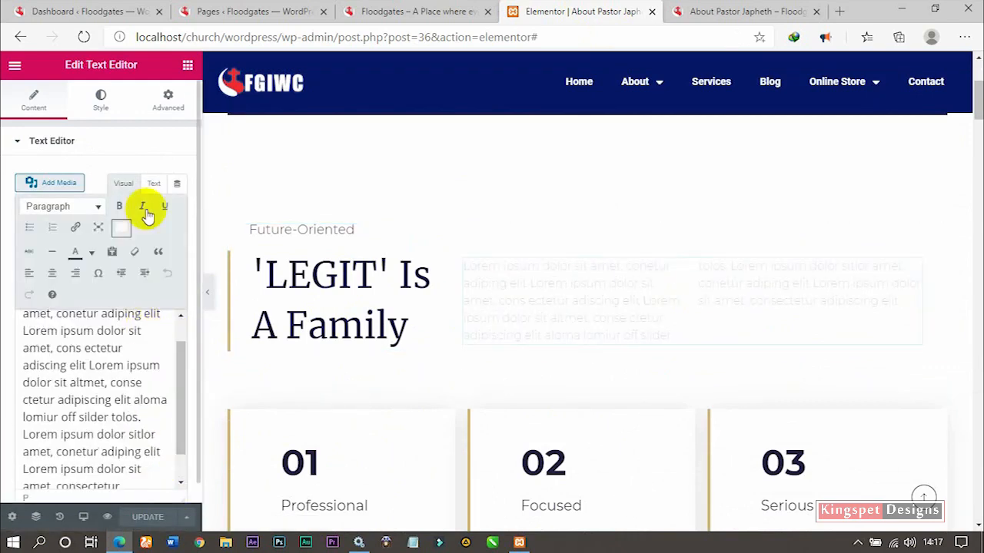
click(154, 184)
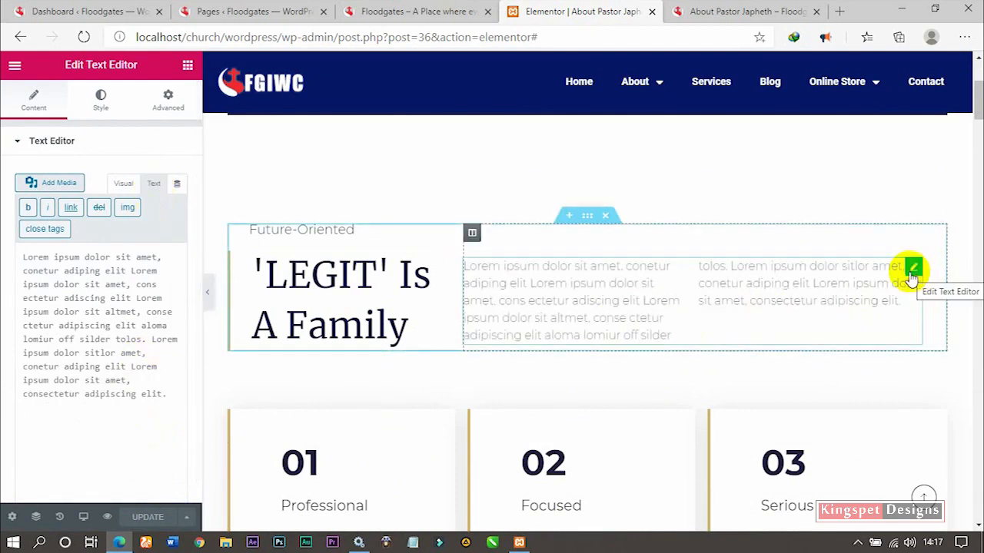
click(112, 338)
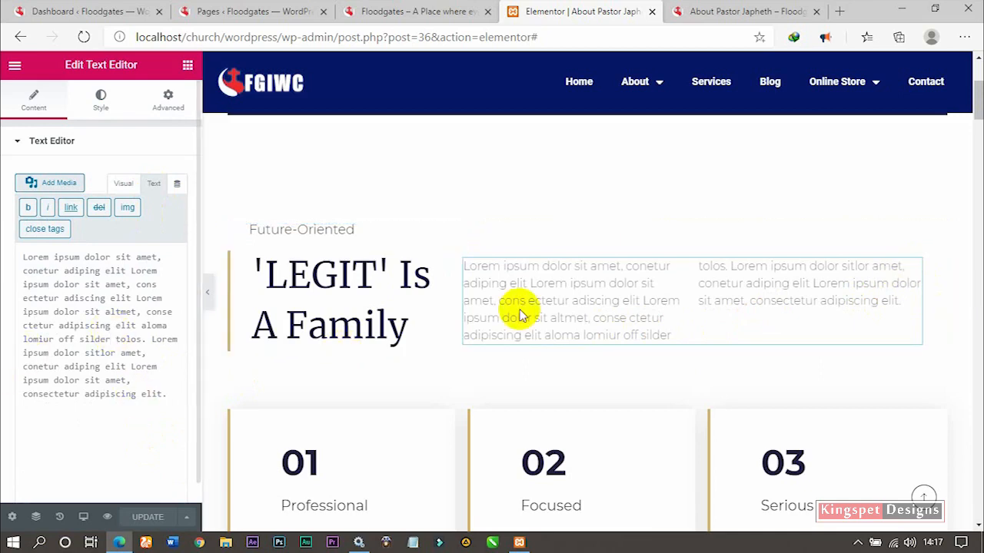
click(127, 183)
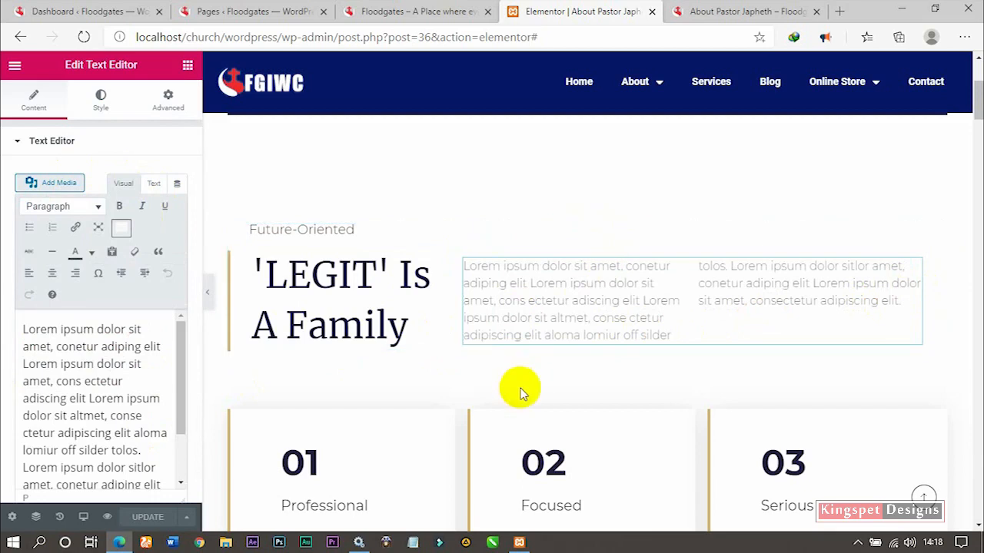
Delete the three-column section with the 01 Professional, 02 Focused and 03 Serious boxes.
scroll(515, 389, down, 4)
scroll(538, 286, up, 2)
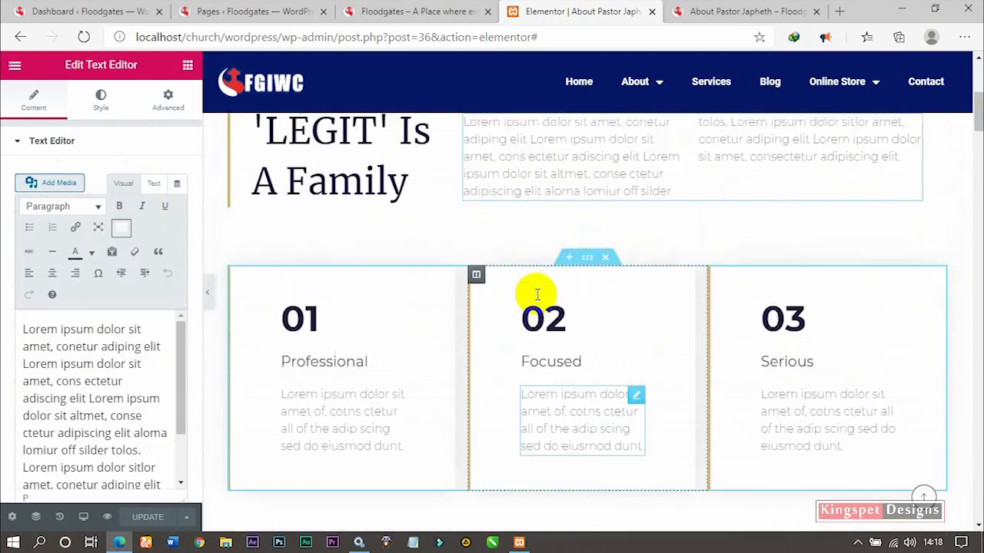
click(606, 259)
scroll(576, 357, down, 1)
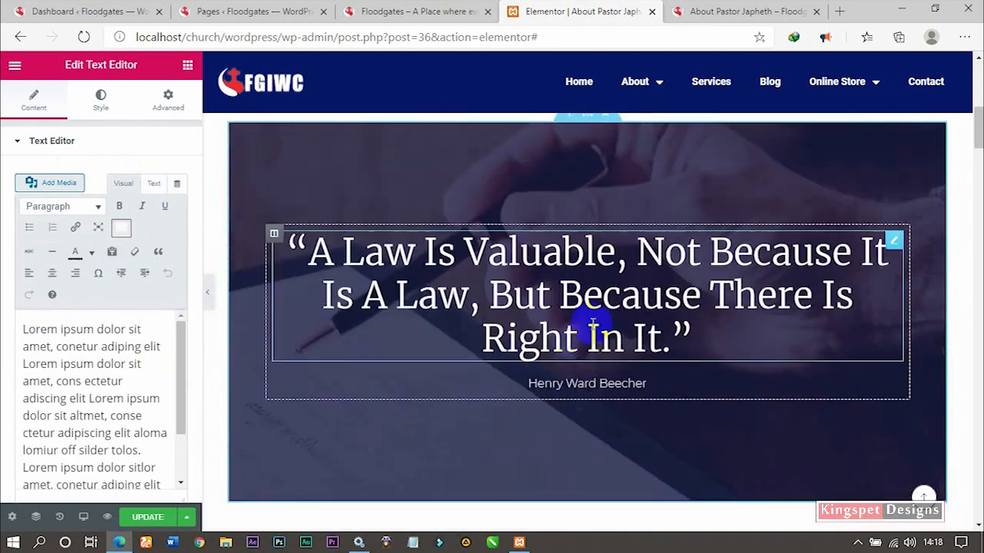
scroll(513, 298, up, 4)
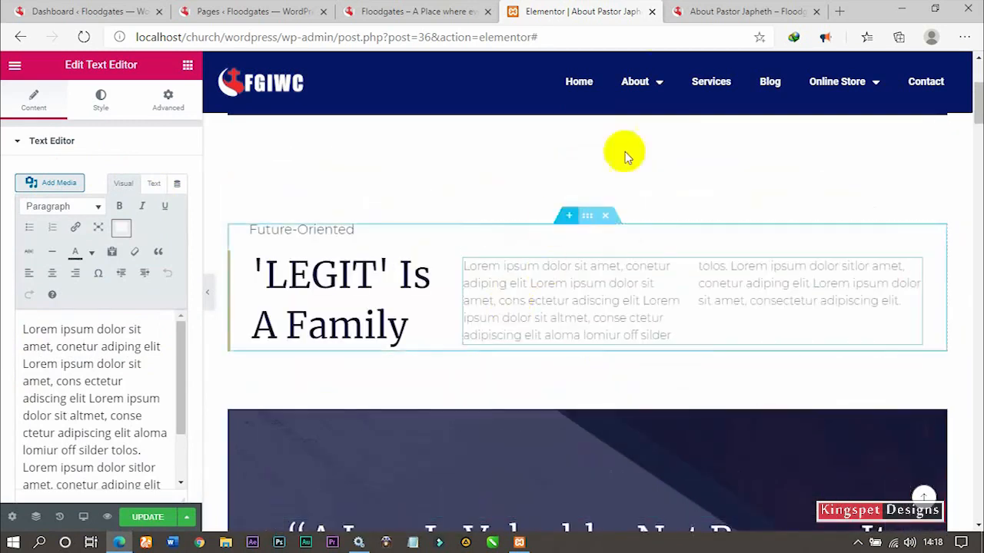
Check the pages listed under About in the live site's navigation and return to the editor.
click(704, 11)
mouse_move(604, 112)
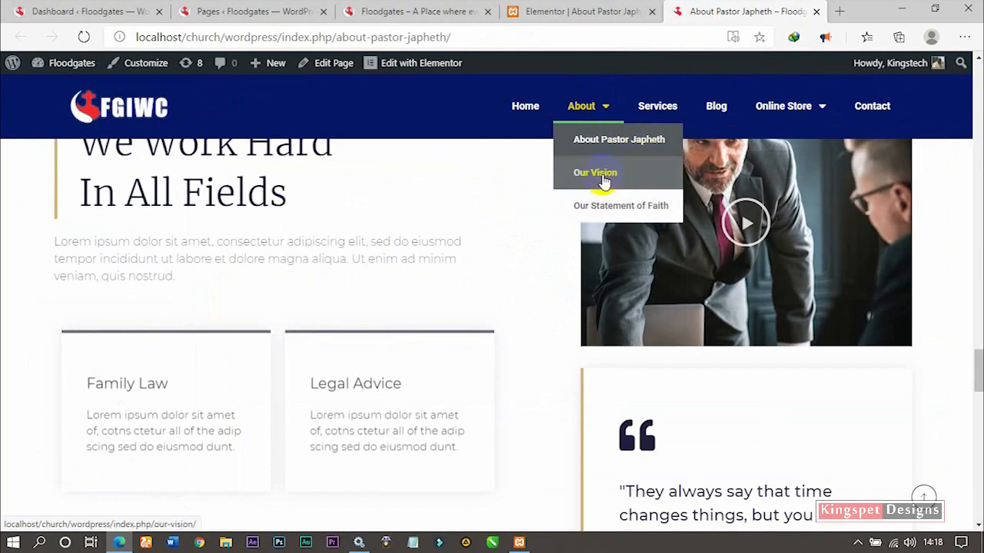
click(584, 11)
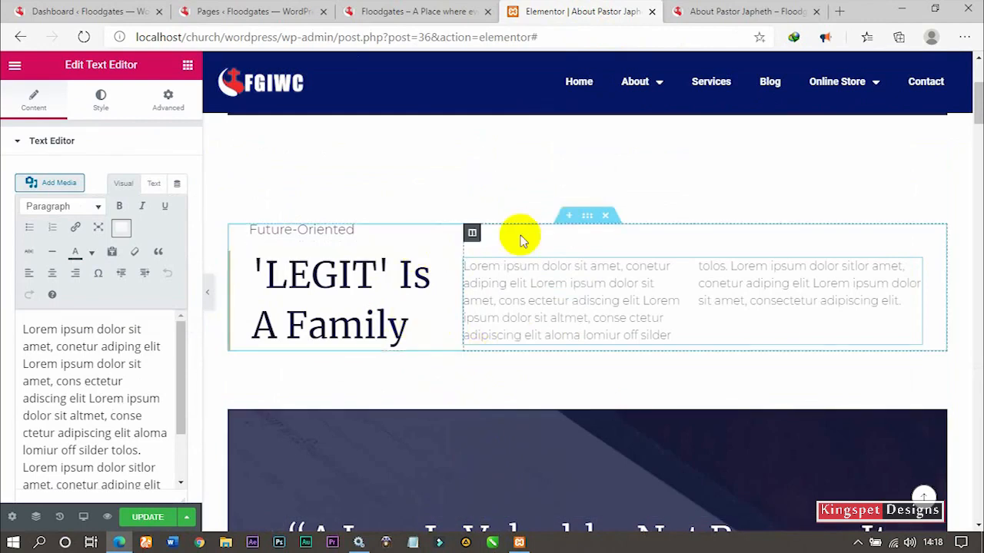
Add an Image widget directly below the 'LEGIT' Is A Family heading.
scroll(578, 315, up, 3)
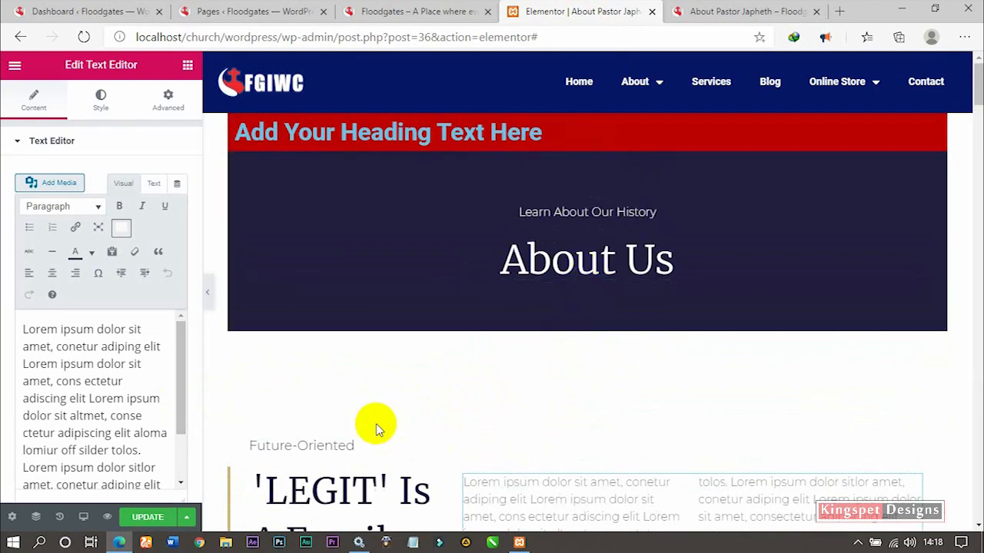
scroll(321, 461, down, 2)
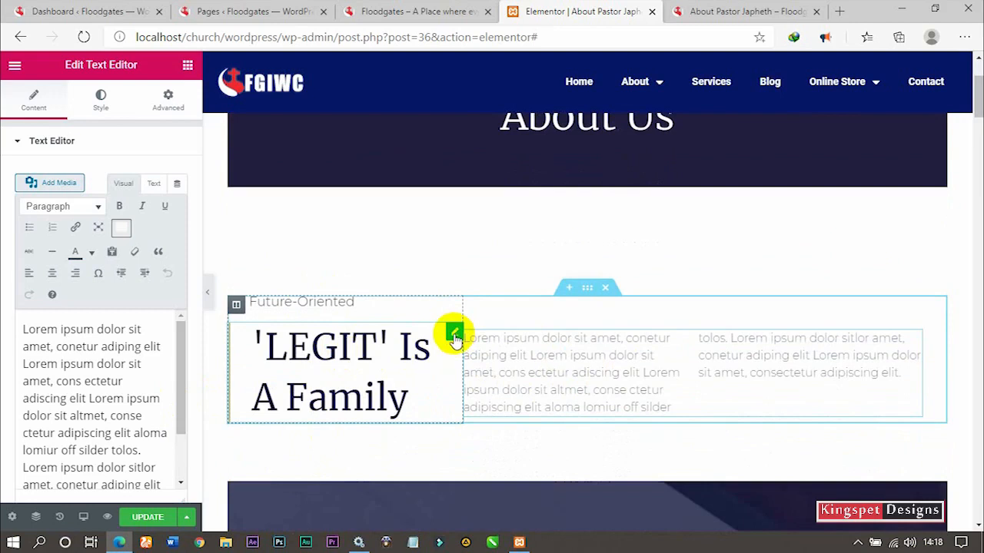
click(188, 68)
drag(52, 268, 352, 420)
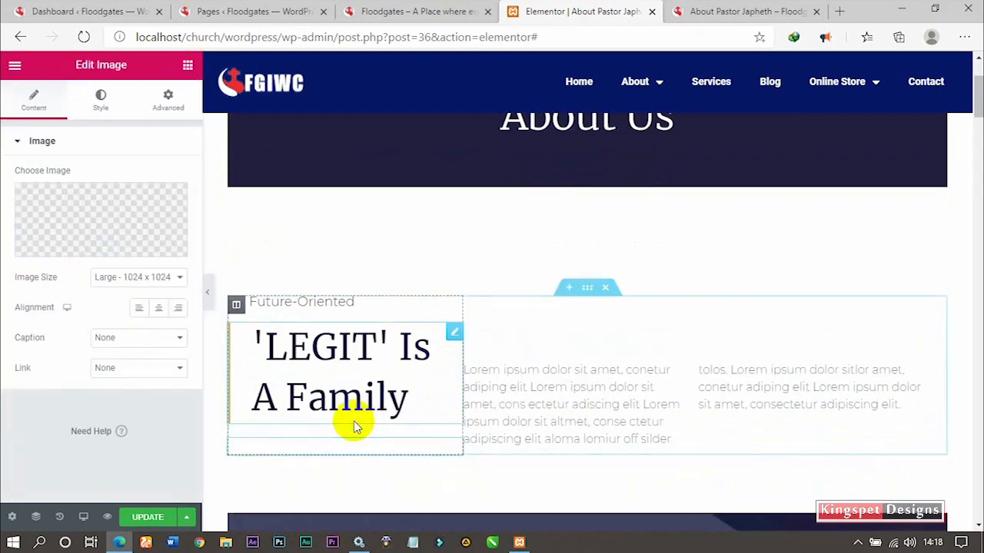
scroll(388, 457, down, 6)
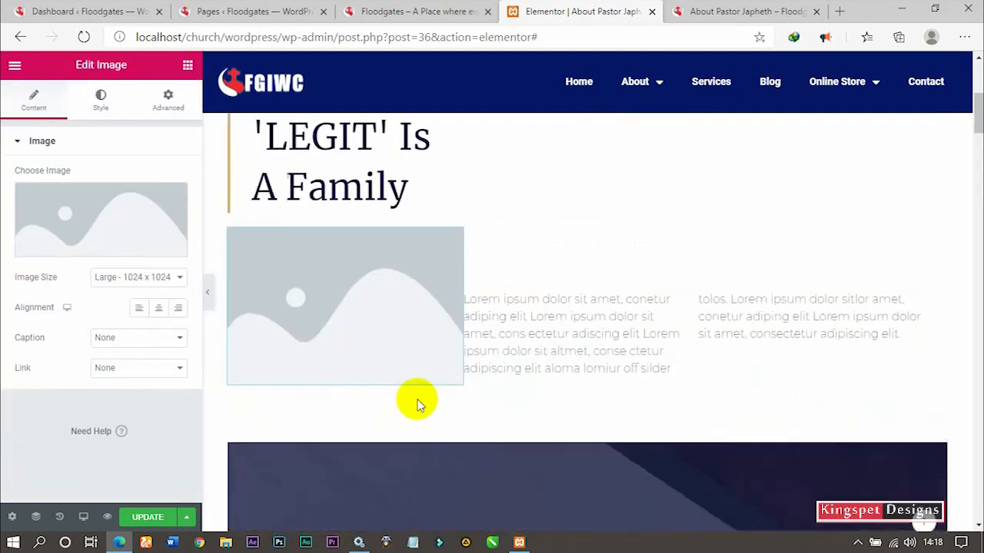
Fill the new image placeholder with Video.png from the media library.
scroll(373, 314, up, 4)
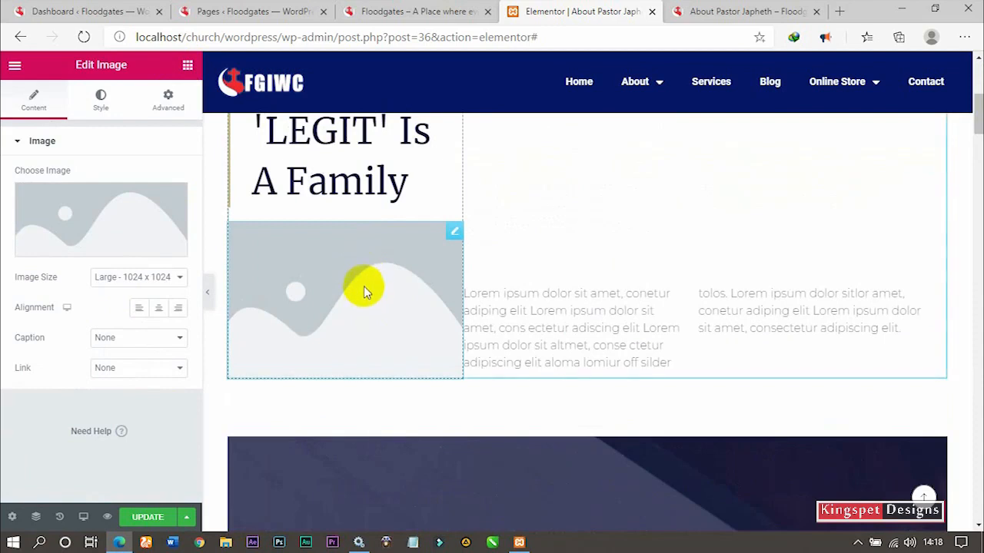
click(131, 220)
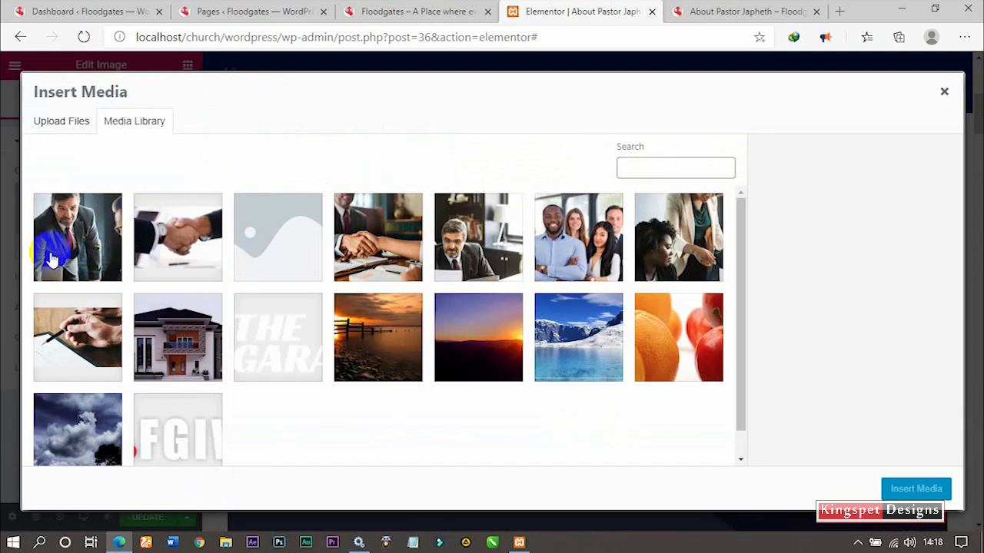
click(75, 244)
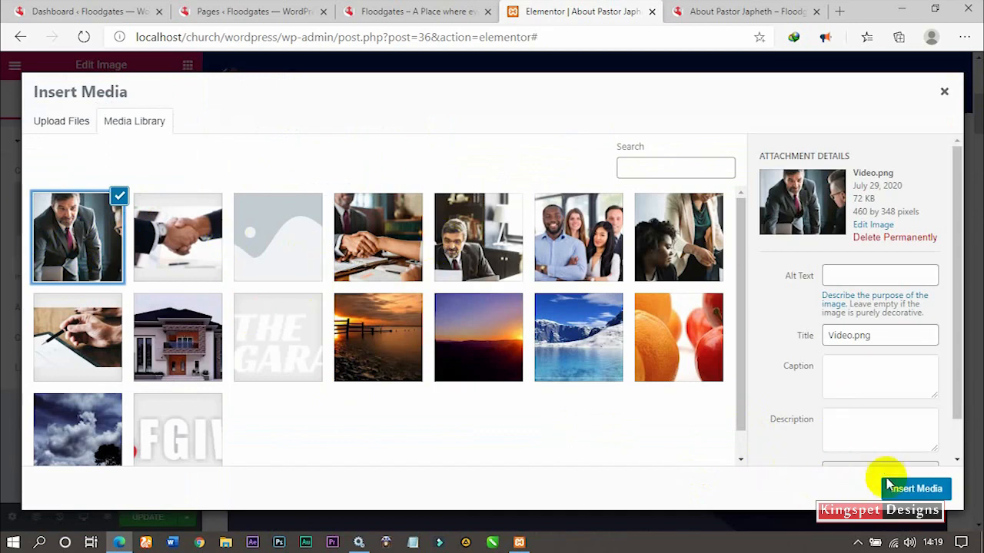
click(914, 489)
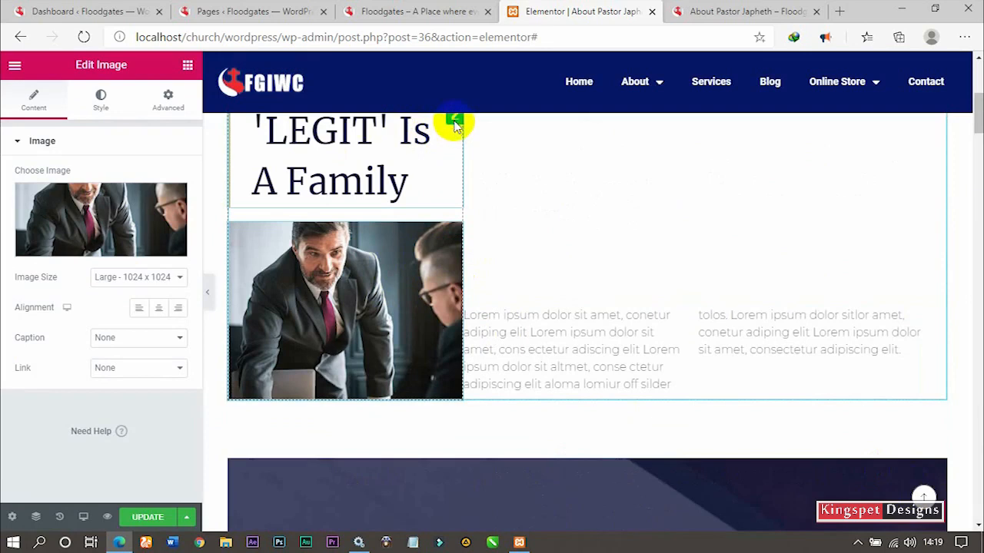
Delete the 'LEGIT' Is A Family heading above the image.
right_click(454, 125)
click(501, 325)
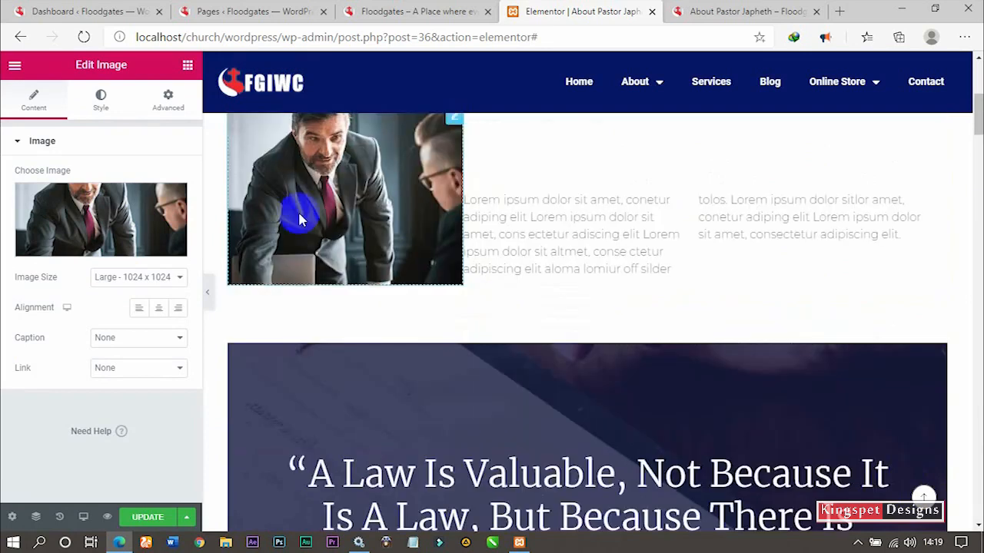
Replace the Future-Oriented heading text above the image with ABOUT PASTOR followed by the pastor's name in capitals.
scroll(311, 242, up, 5)
scroll(345, 411, down, 3)
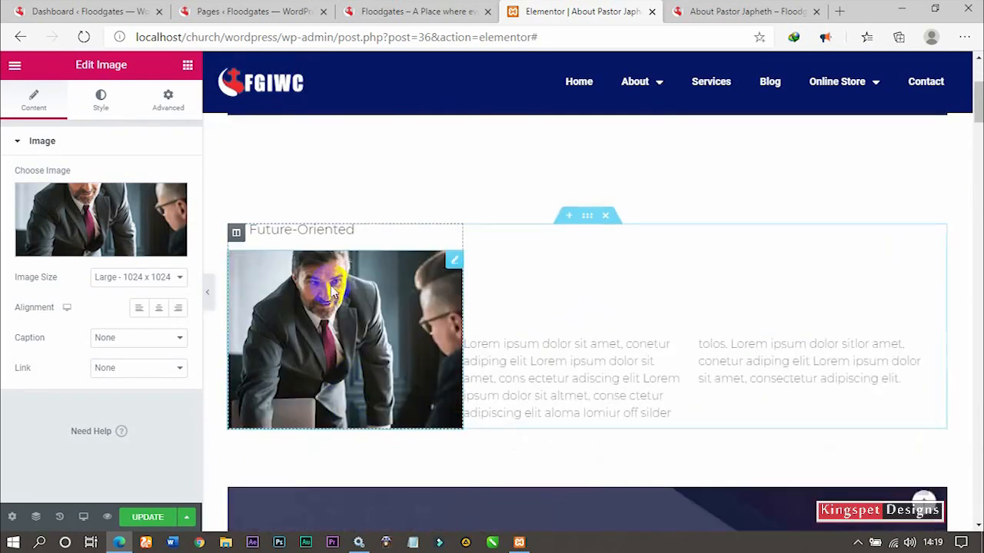
click(360, 229)
drag(100, 198, 4, 199)
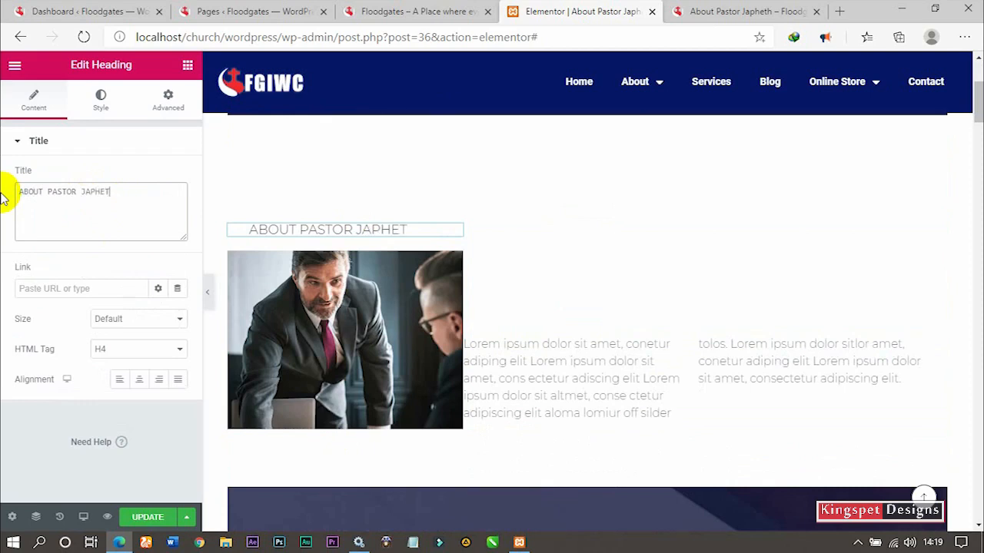
Set the font weight of the pastor heading above the image to 600.
click(99, 96)
click(178, 206)
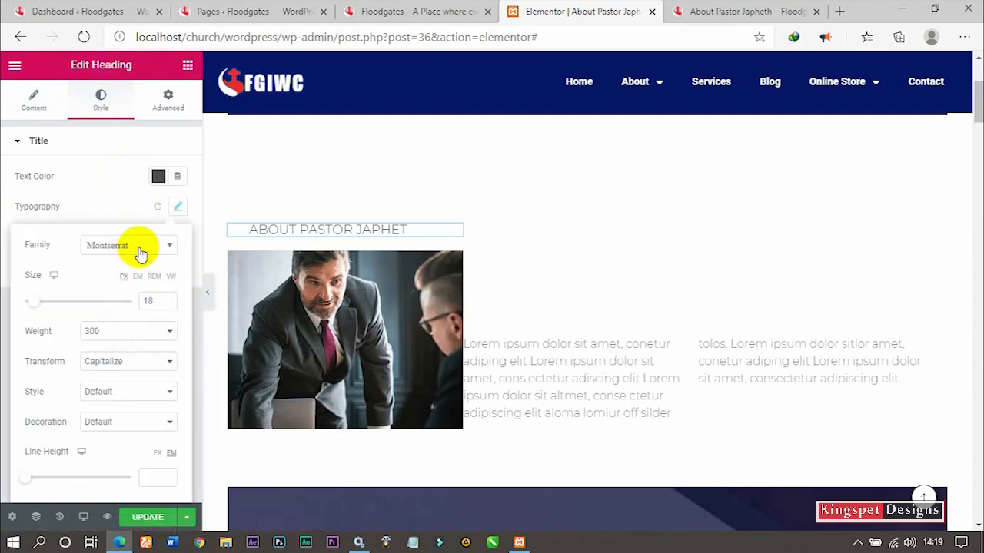
click(142, 248)
click(105, 197)
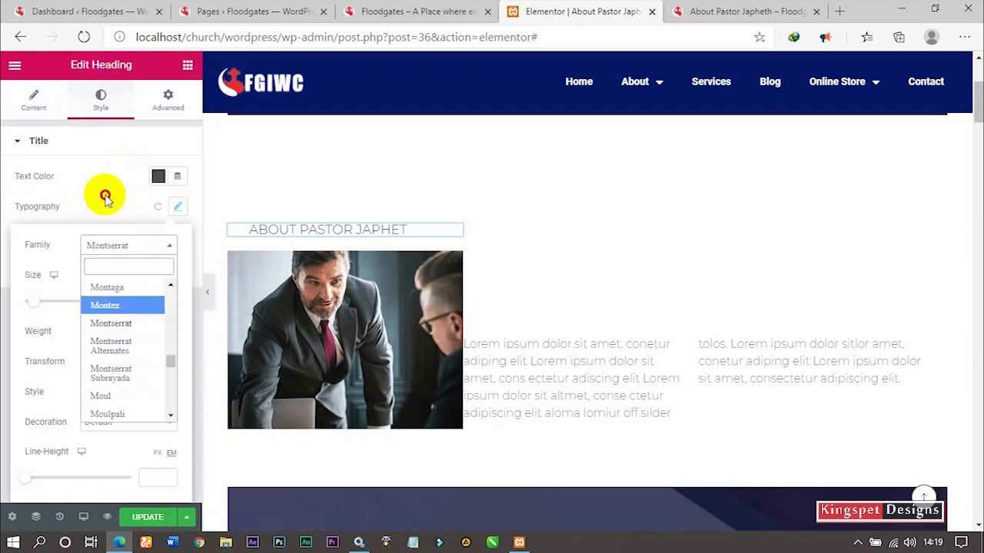
click(178, 206)
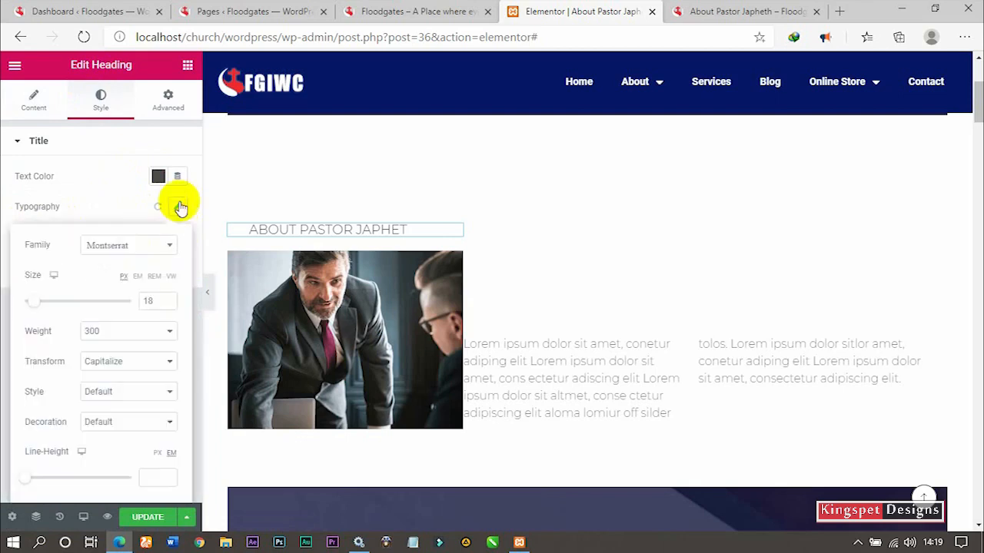
click(144, 341)
click(111, 407)
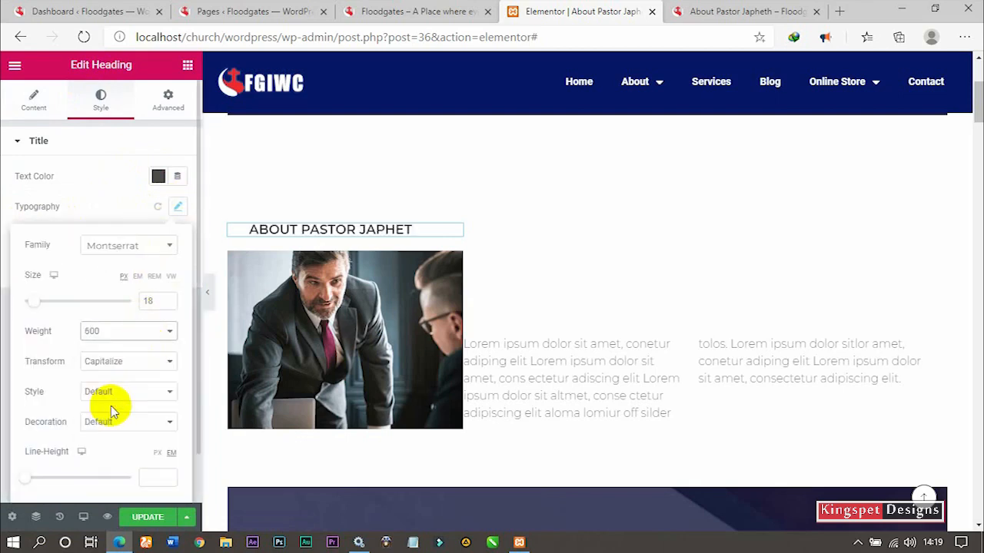
Colour the pastor heading dark blue (#031259) and set its font size to 22 px.
click(157, 176)
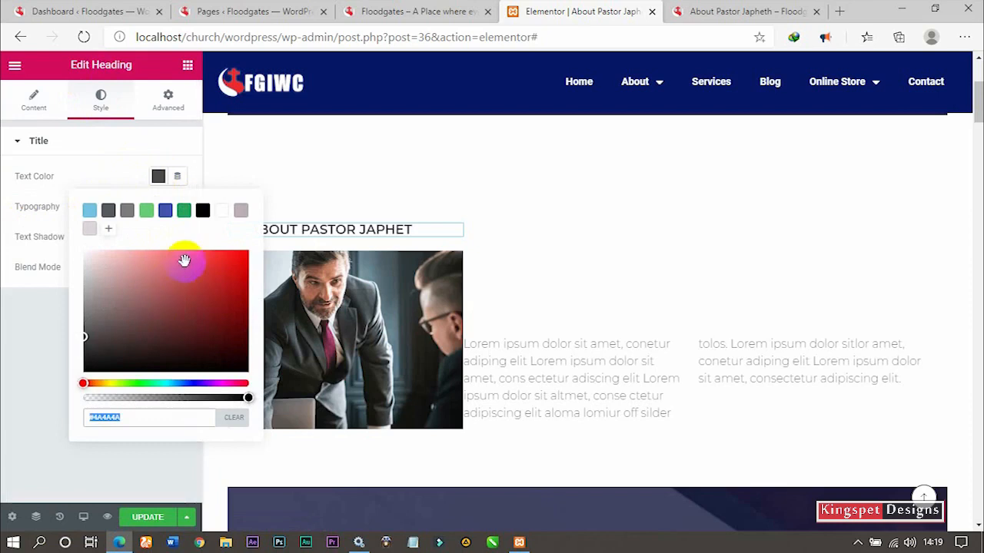
click(165, 212)
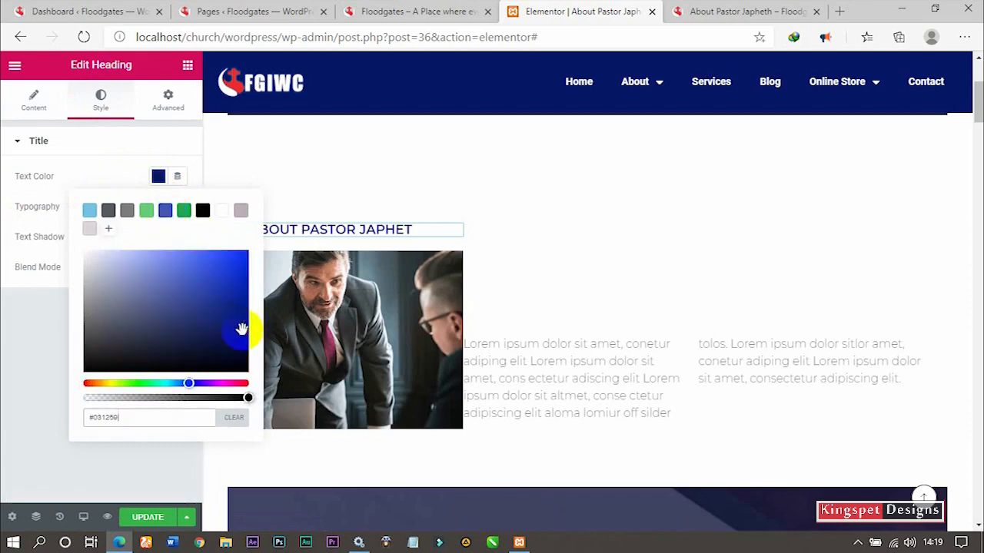
click(158, 176)
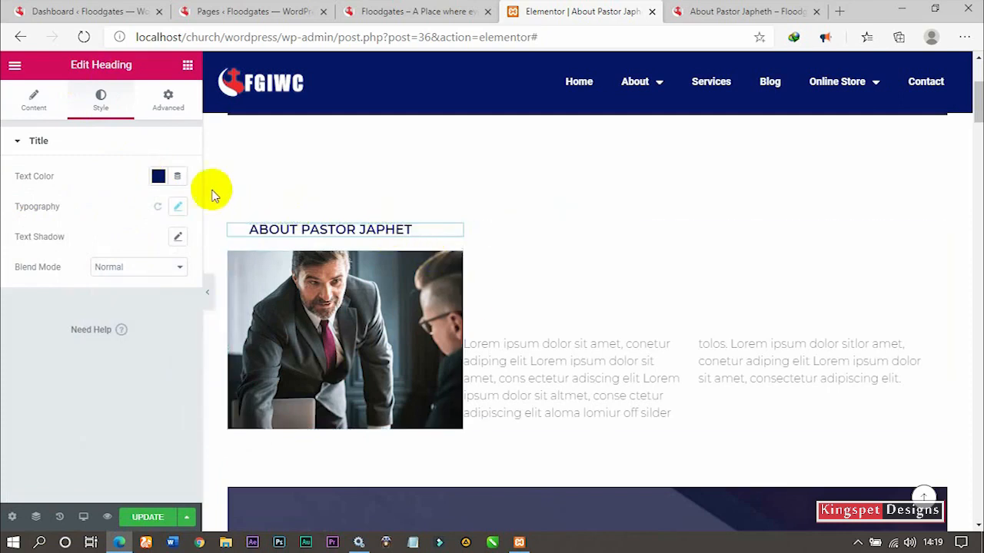
click(178, 206)
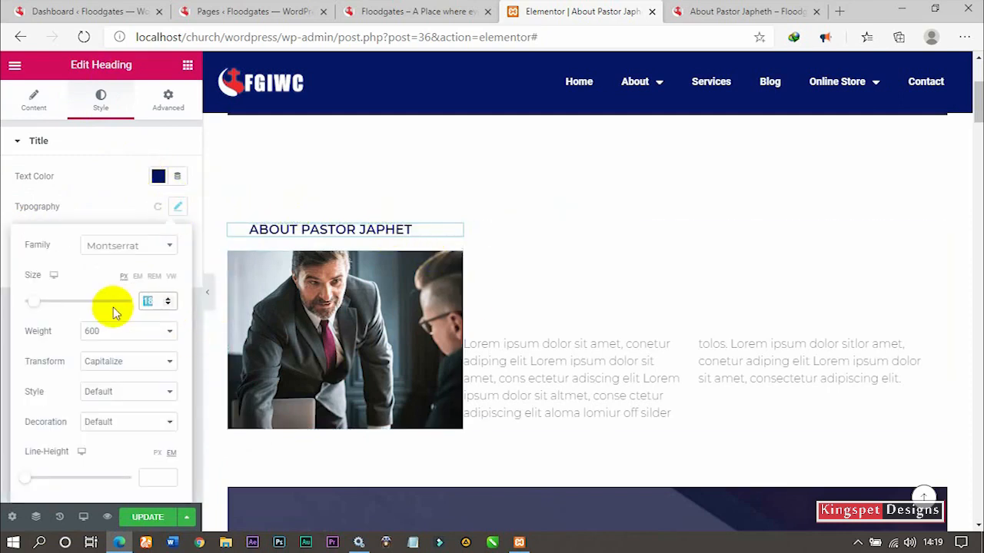
text(22)
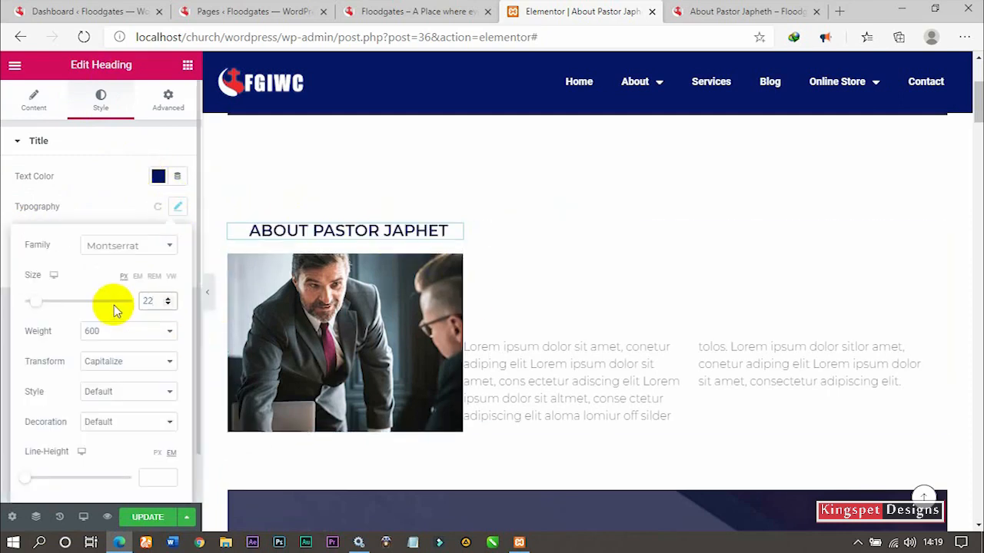
Open the two-column paragraph beside the image and check its content and advanced border settings.
click(511, 361)
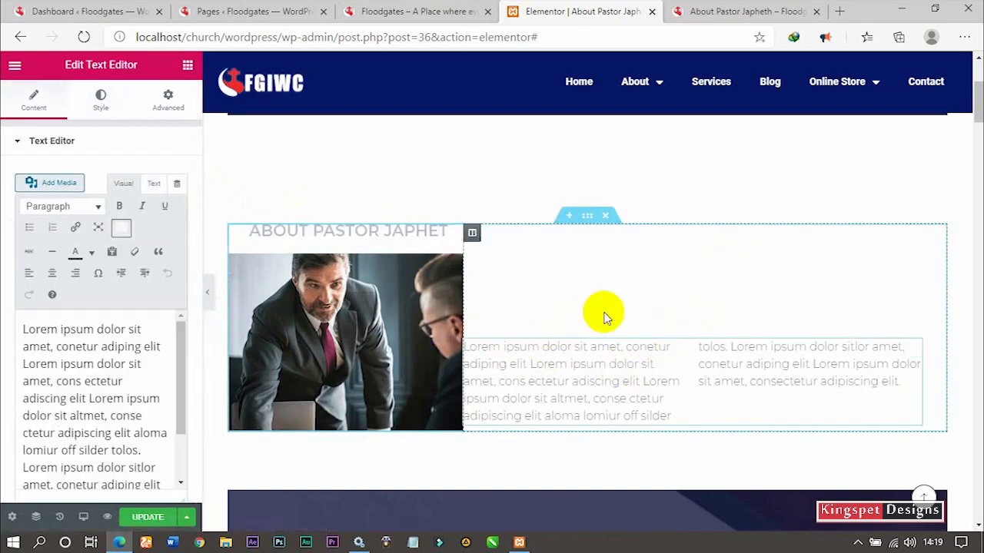
click(669, 362)
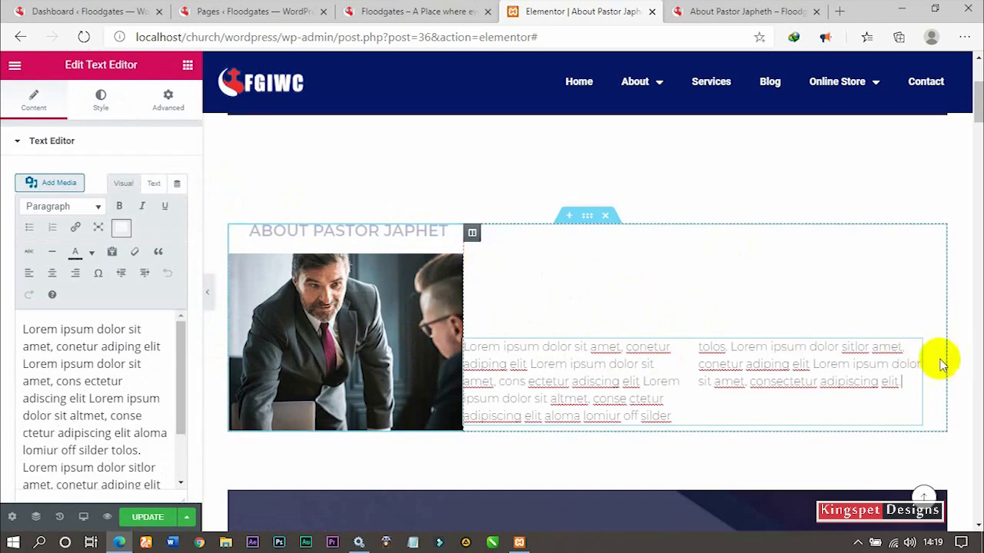
click(912, 348)
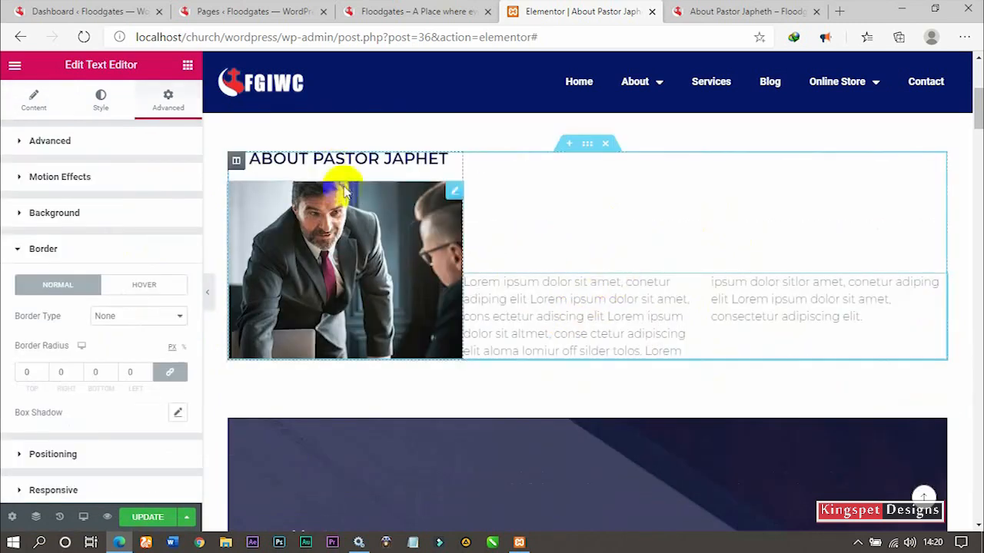
Move the two-column paragraph into a new column beside the image and delete the emptied third column.
right_click(238, 165)
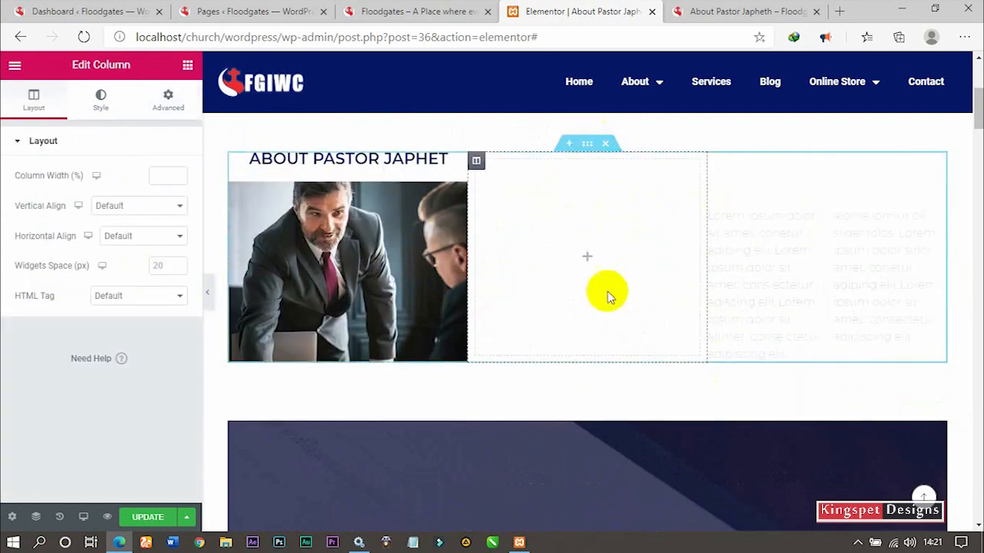
drag(939, 215, 594, 253)
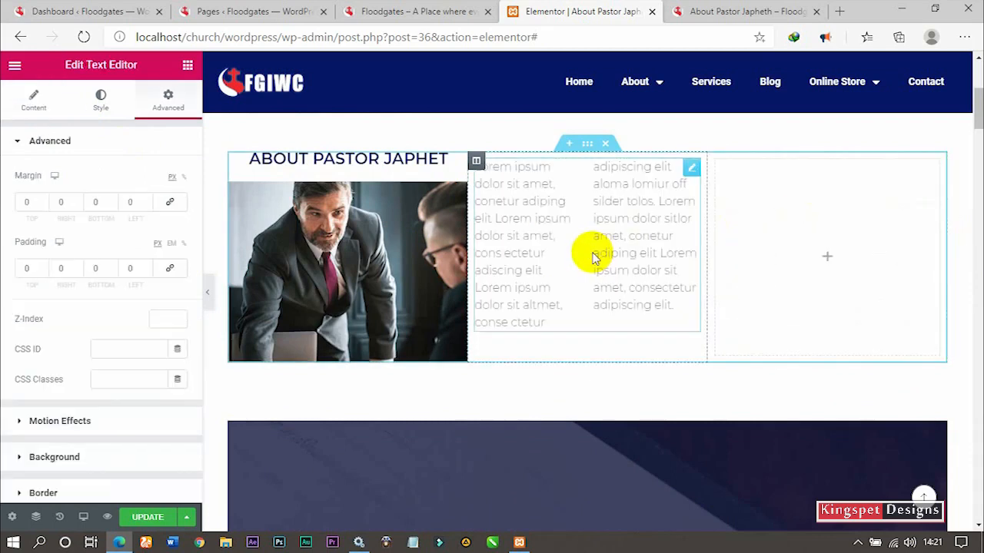
right_click(719, 164)
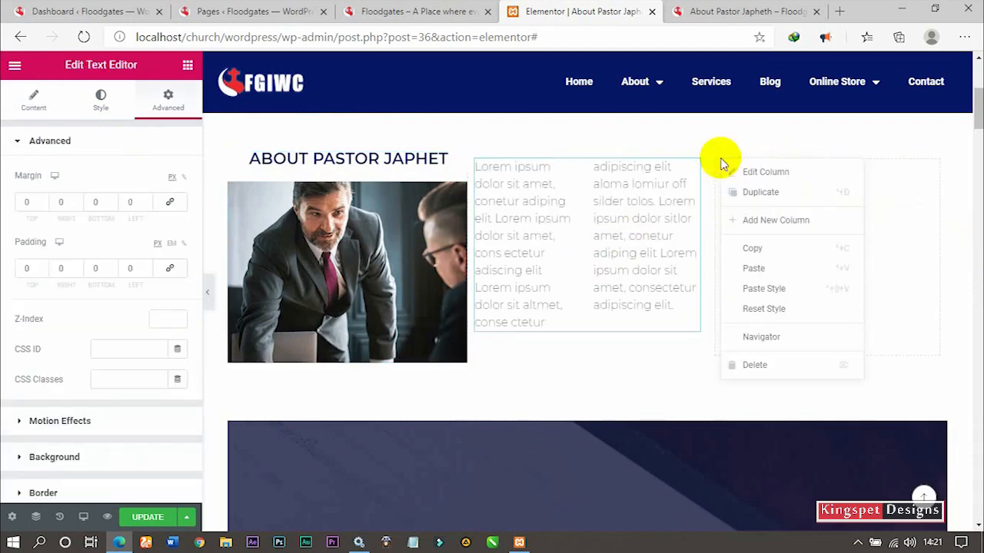
click(758, 364)
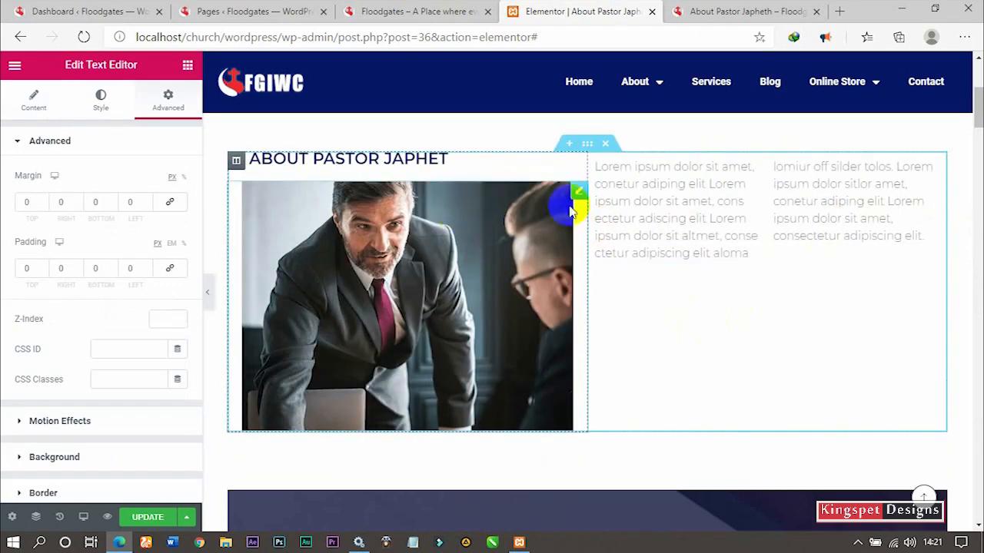
Move the pastor heading from above the image to the top of the paragraph's column.
mouse_move(578, 164)
mouse_down()
mouse_move(650, 160)
mouse_move(591, 156)
mouse_up()
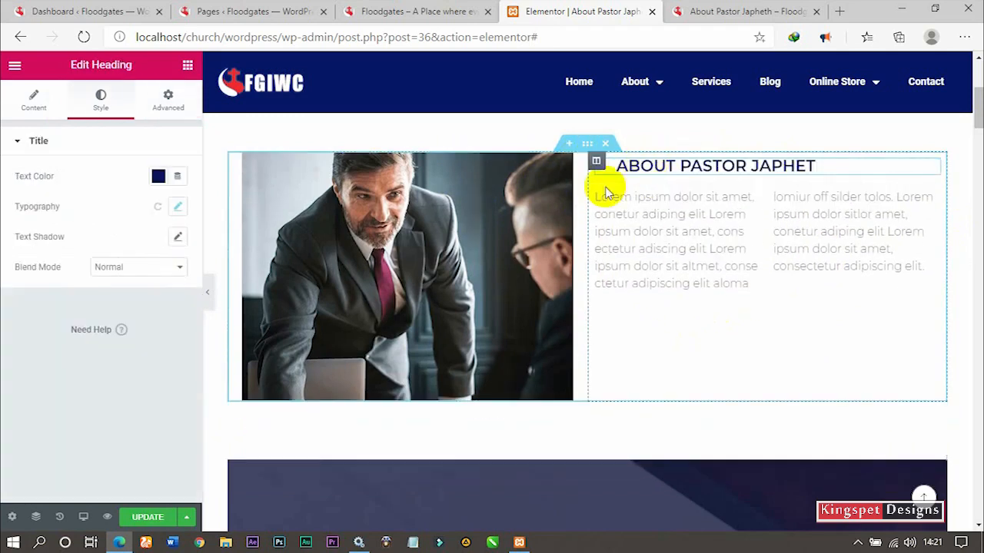
click(662, 217)
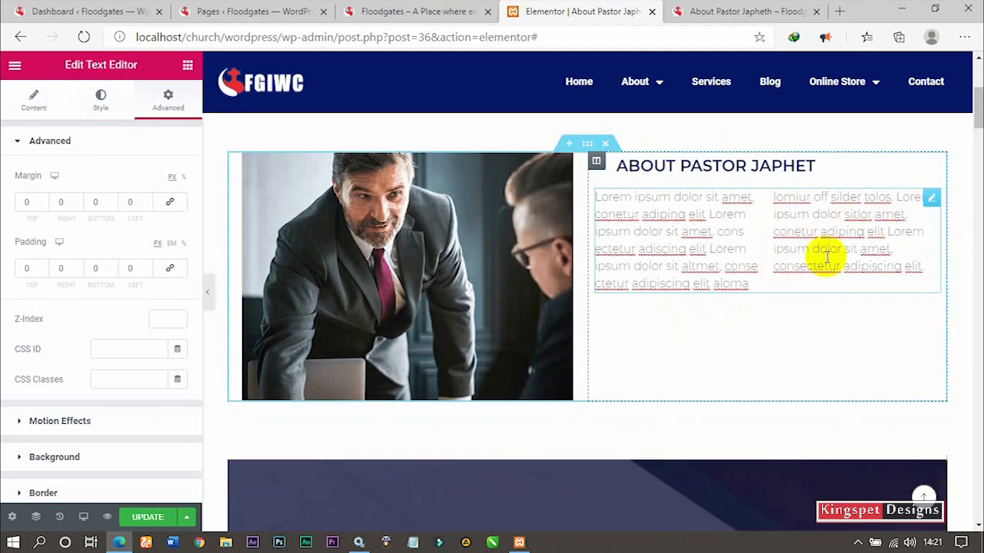
Replace the two-column paragraph below the pastor heading with a new Text Editor widget.
click(188, 68)
drag(145, 274, 684, 182)
drag(684, 191, 685, 192)
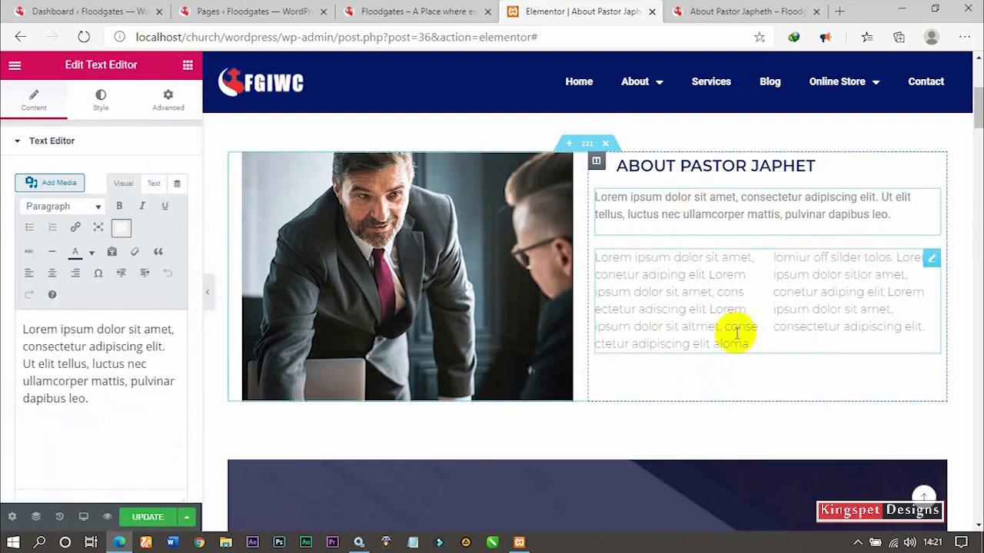
right_click(928, 261)
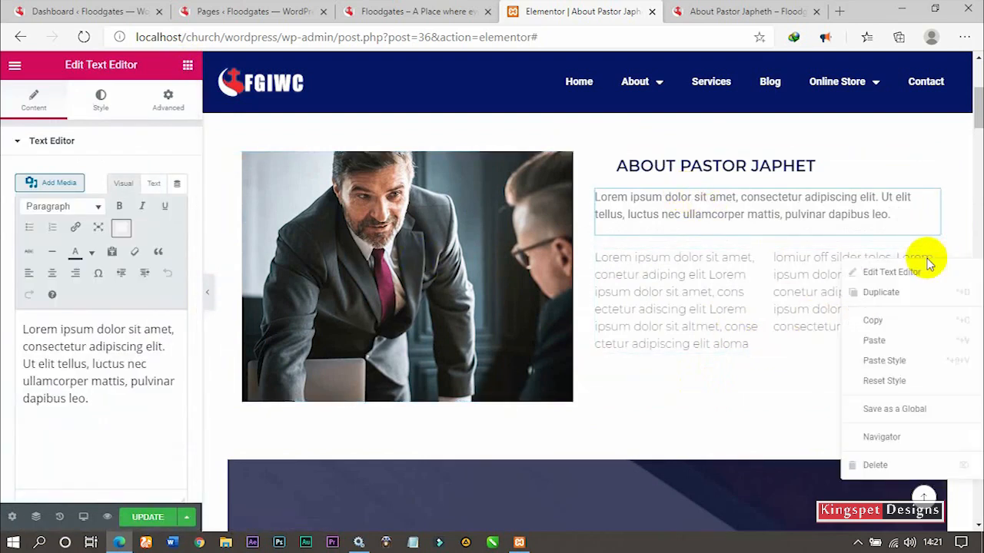
click(880, 464)
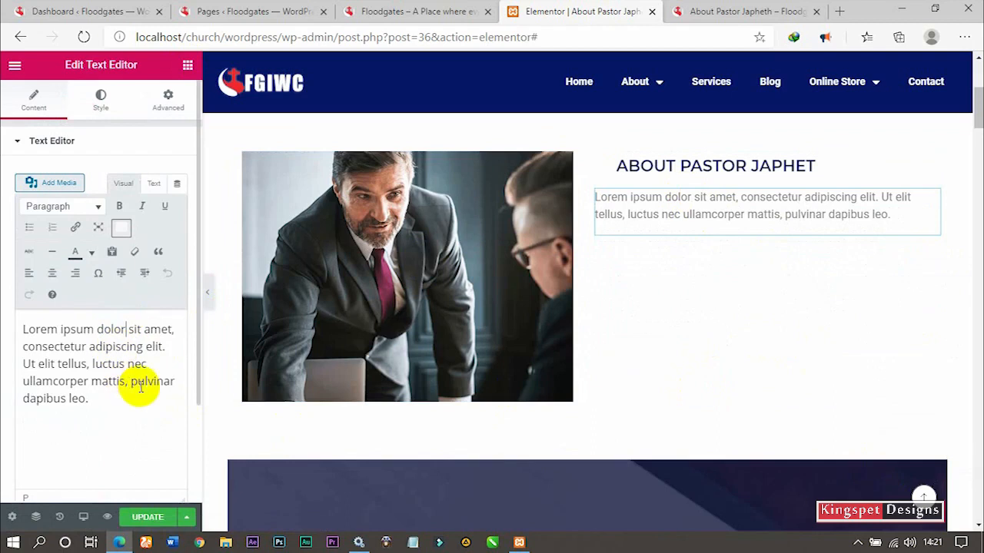
Copy the new widget's Lorem ipsum paragraph and paste it below itself until there are three paragraphs.
drag(106, 405, 2, 326)
key(ctrl+c)
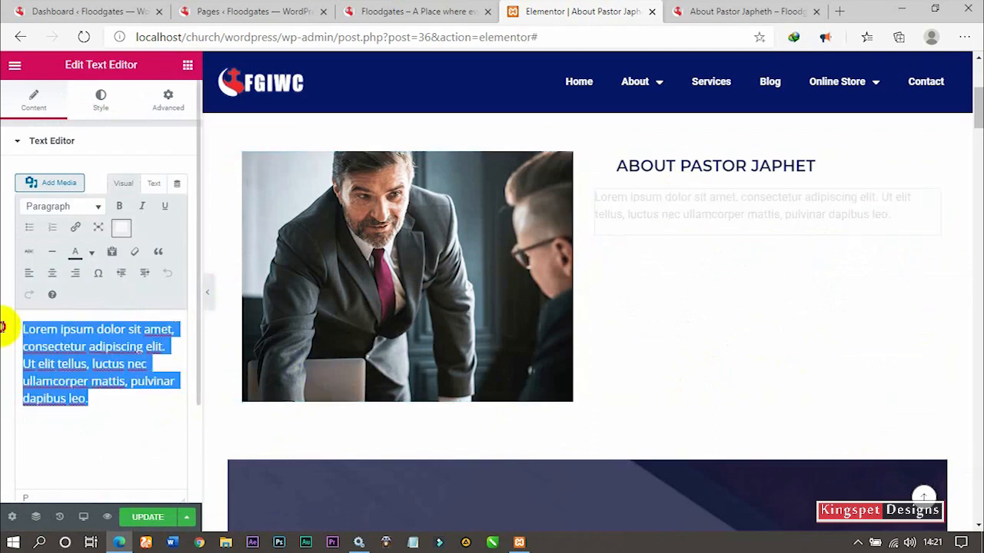
click(136, 412)
key(ctrl+v)
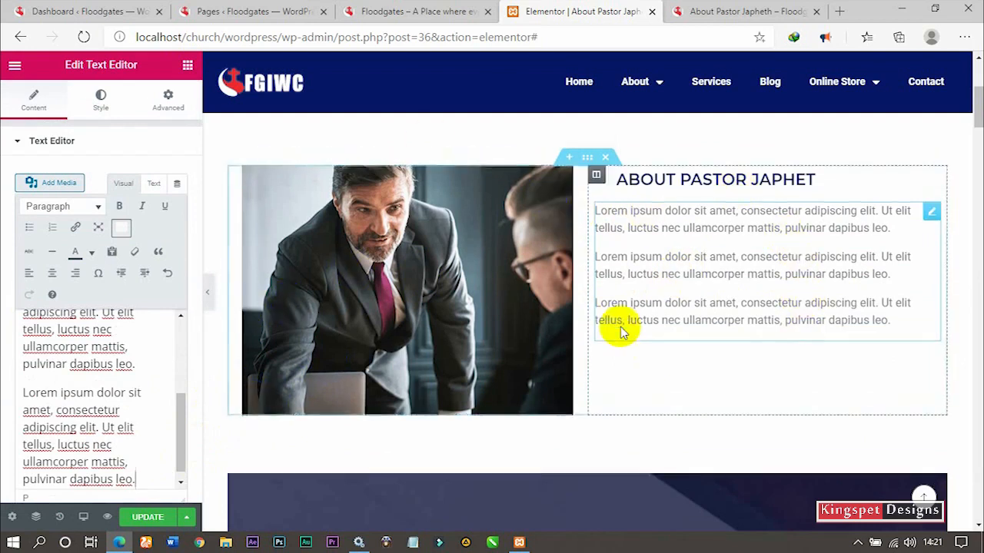
scroll(622, 327, up, 4)
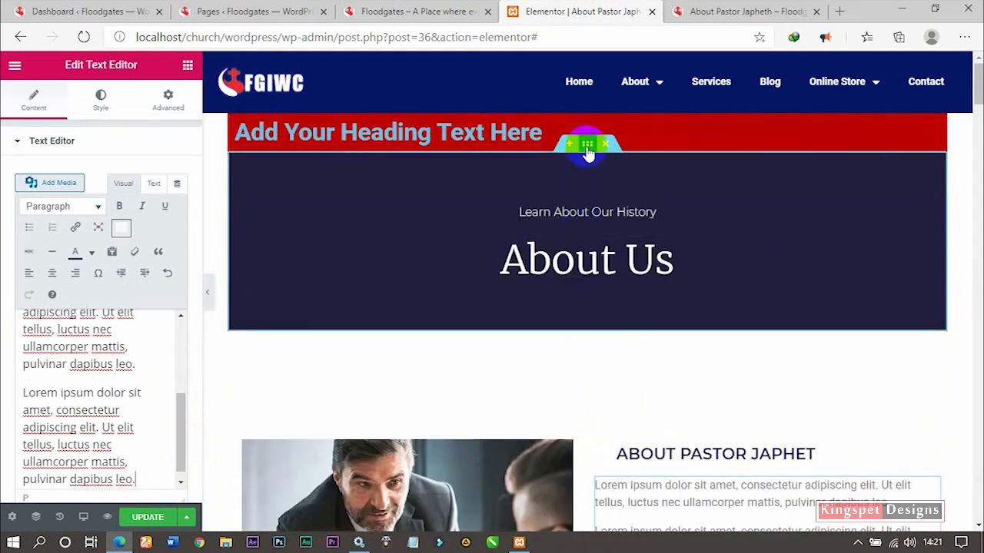
Stretch the About Us banner section to the full page width and check it without the editing panel.
click(587, 146)
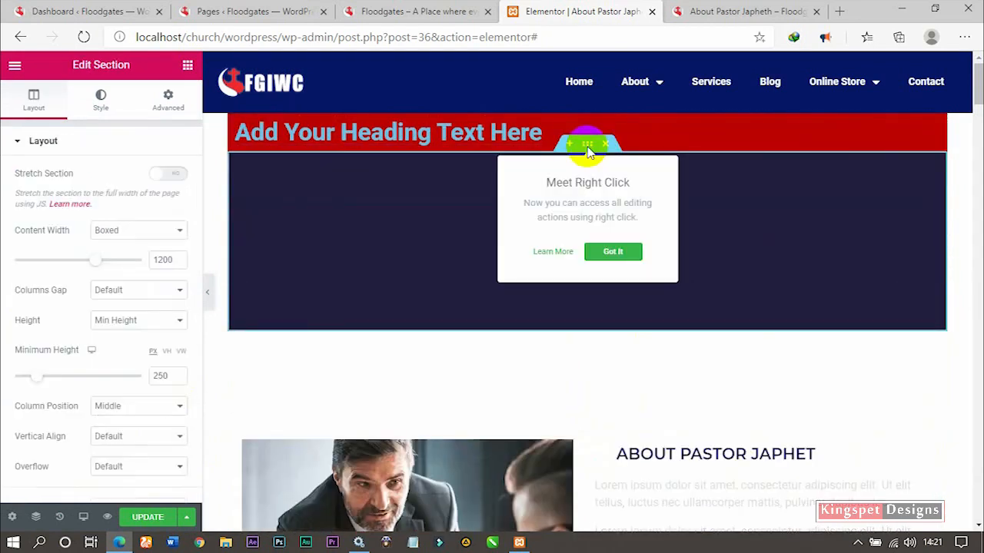
click(160, 179)
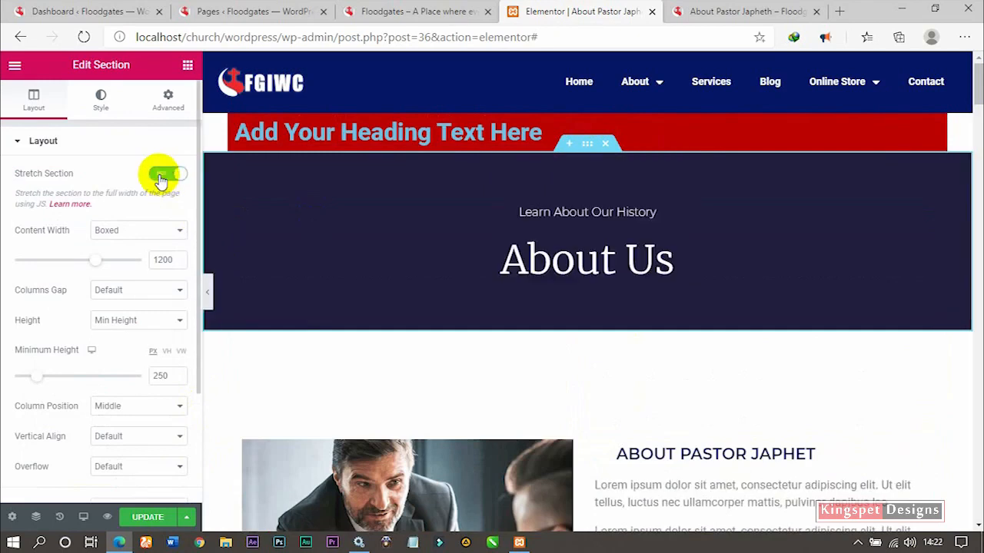
click(206, 293)
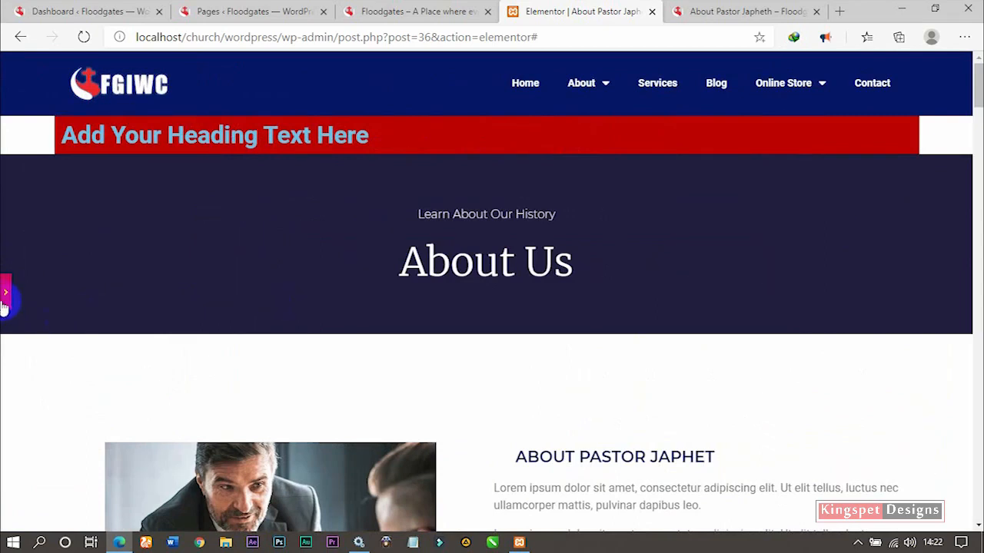
click(448, 223)
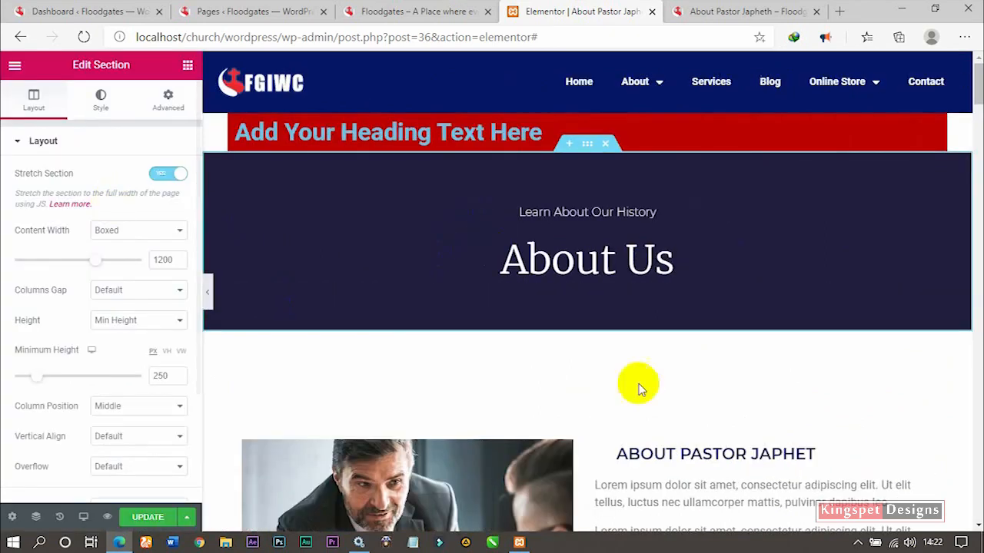
Stretch the section holding the pastor image and biography to the full page width.
scroll(630, 392, down, 2)
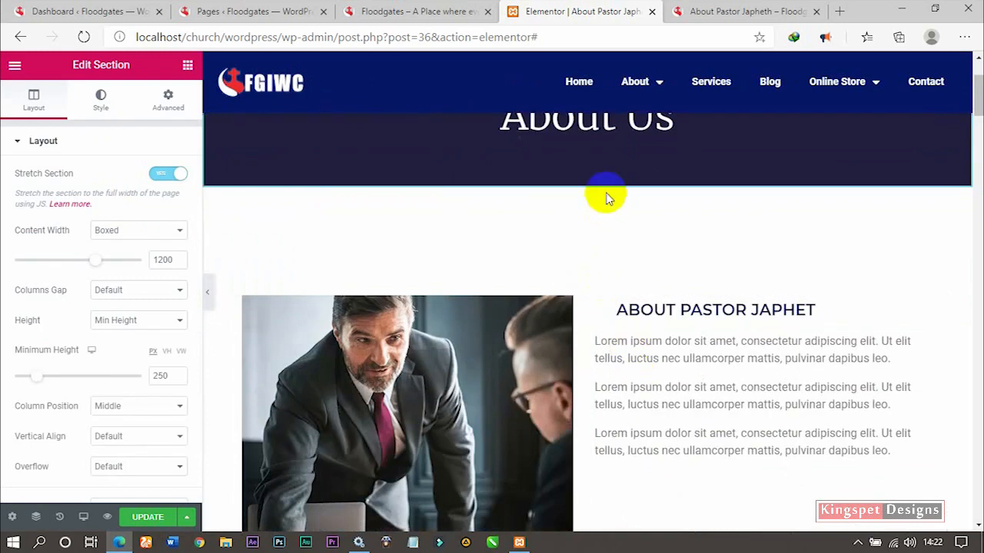
click(525, 134)
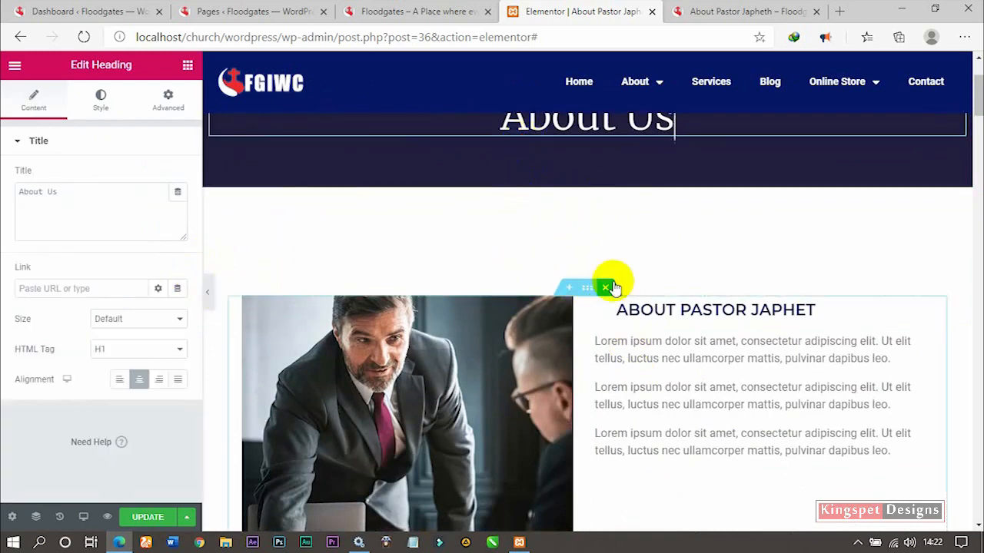
mouse_move(587, 296)
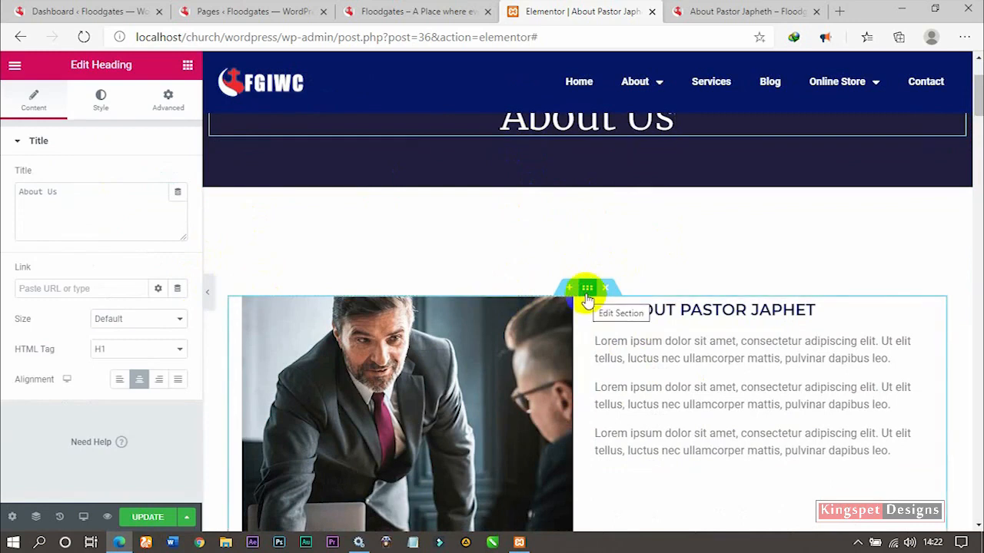
click(587, 292)
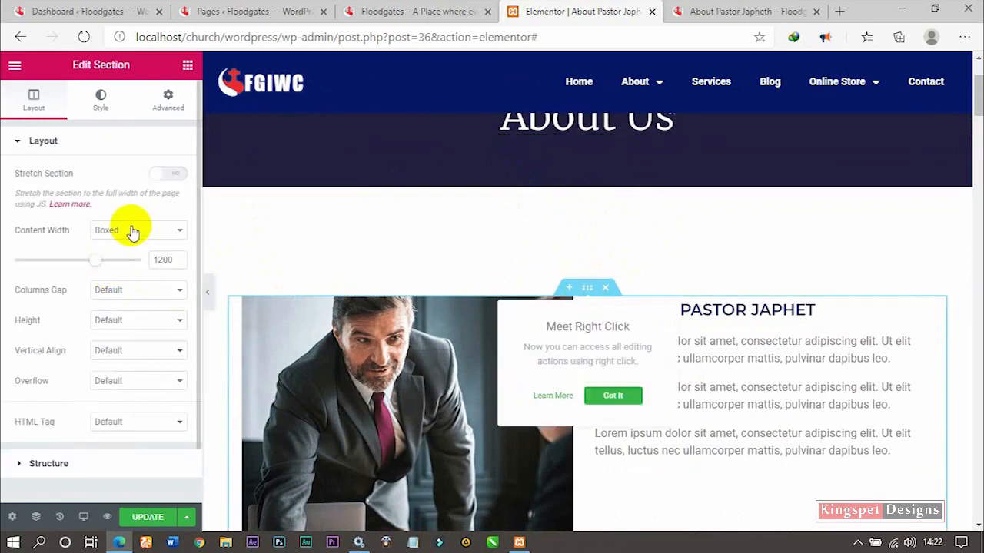
click(167, 176)
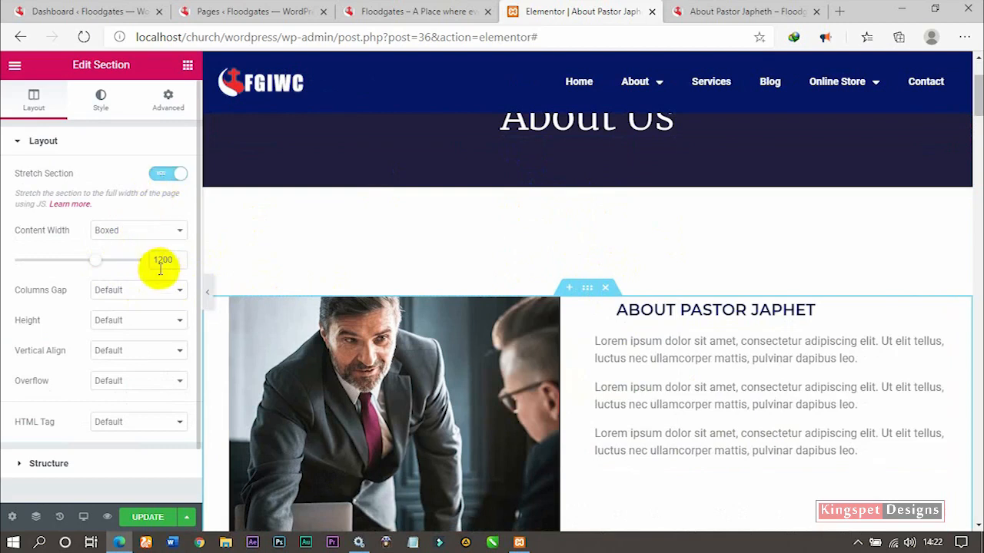
Set the pastor section's top and bottom margins to 0 px.
click(171, 100)
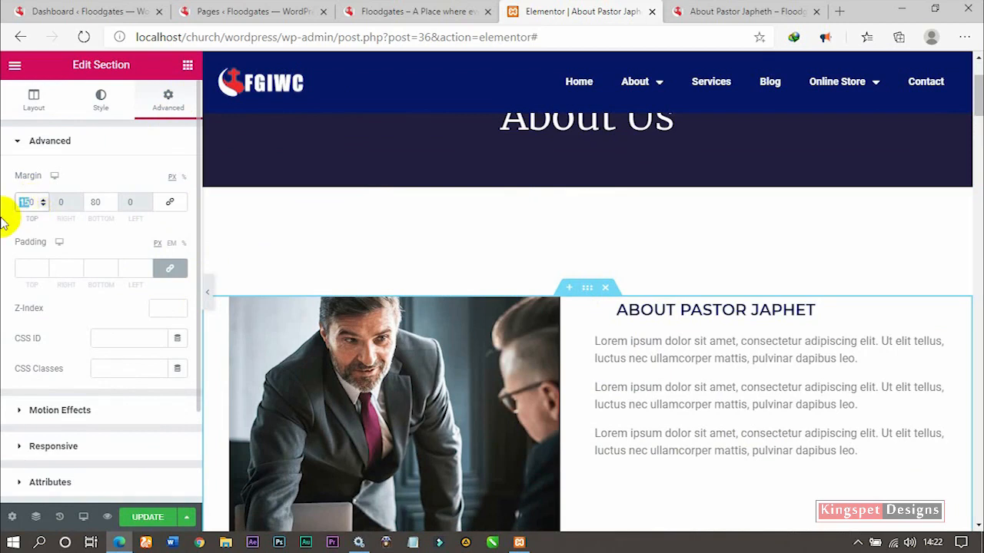
text(10)
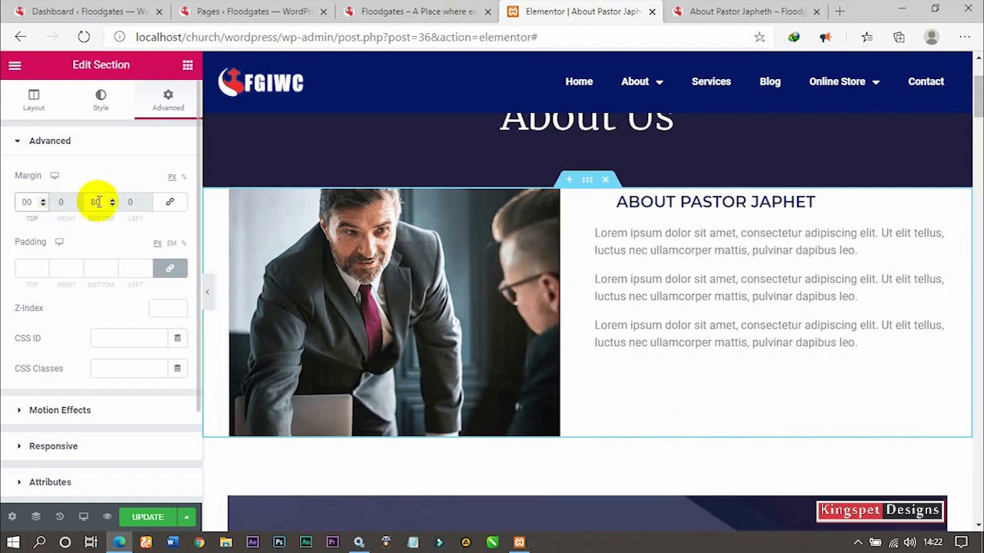
scroll(362, 372, down, 1)
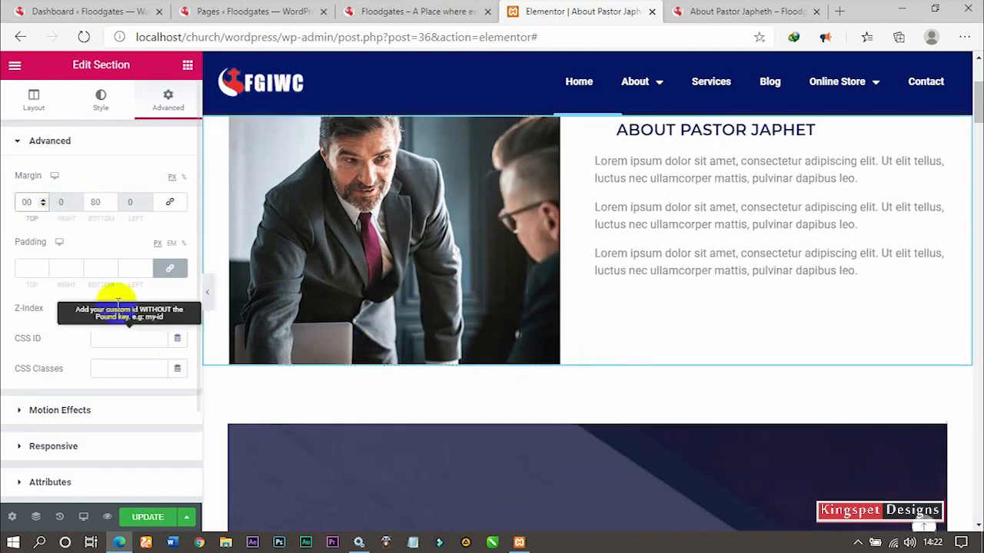
double_click(97, 201)
text(0)
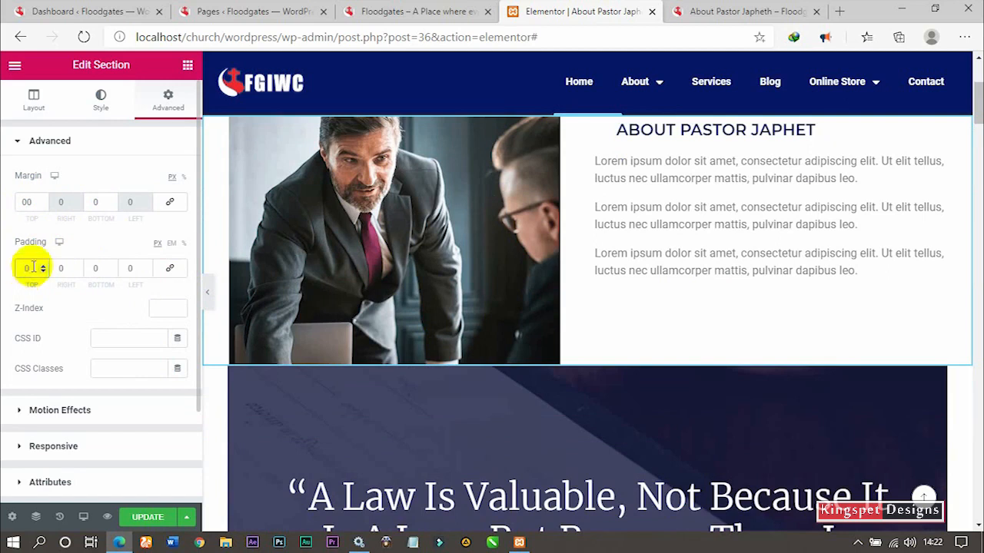
Link the pastor section's padding values, set them to 40 px on all sides, and preview the page without the editing panel.
click(170, 268)
click(23, 268)
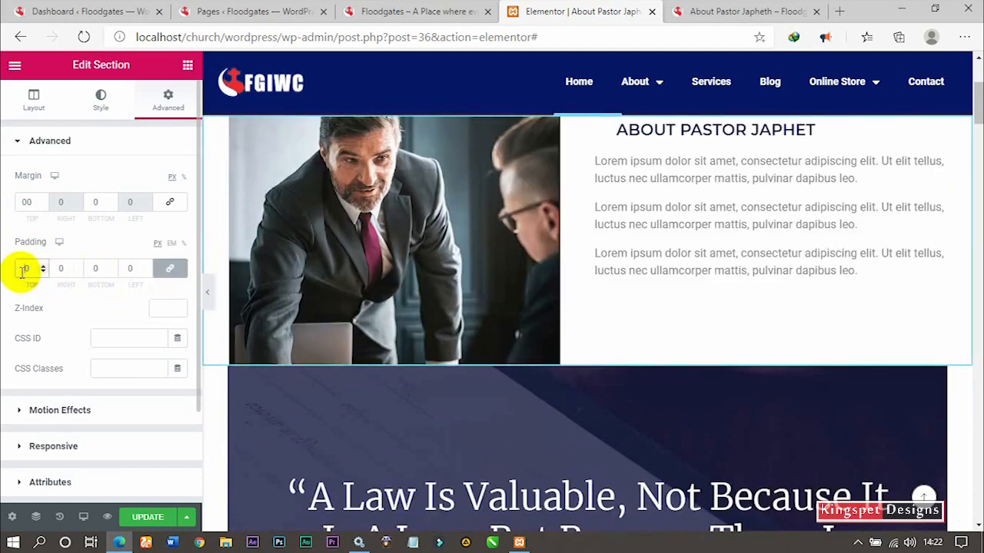
text(30)
scroll(549, 292, up, 3)
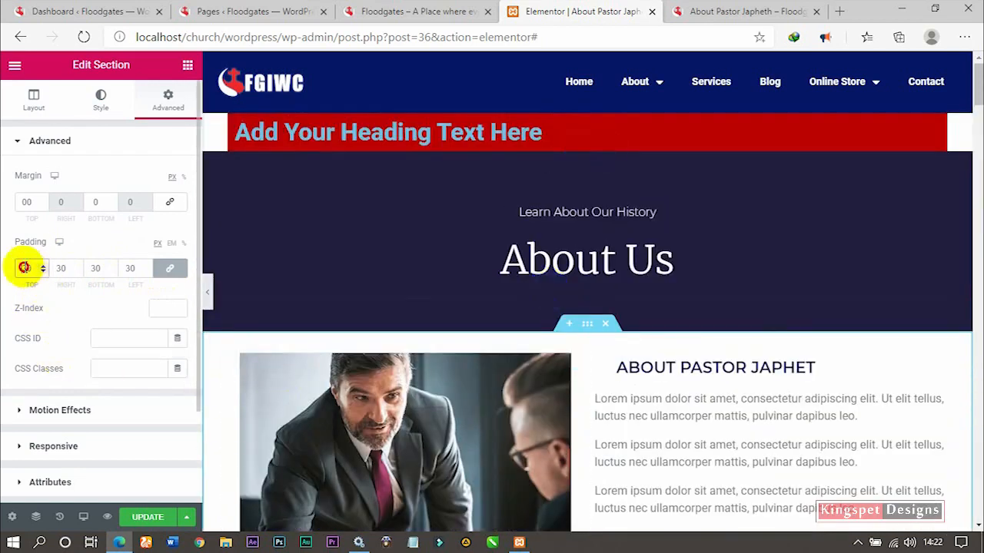
text(40)
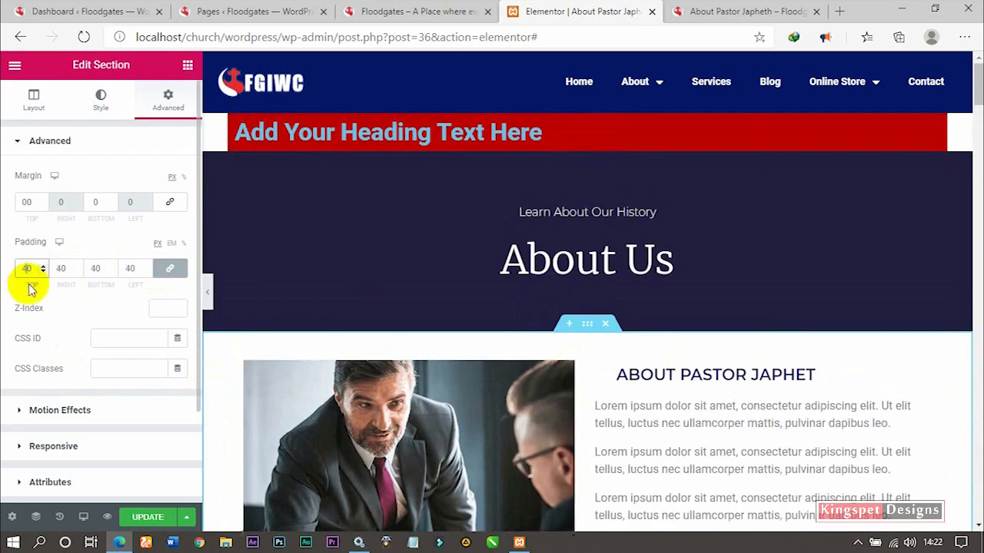
click(207, 288)
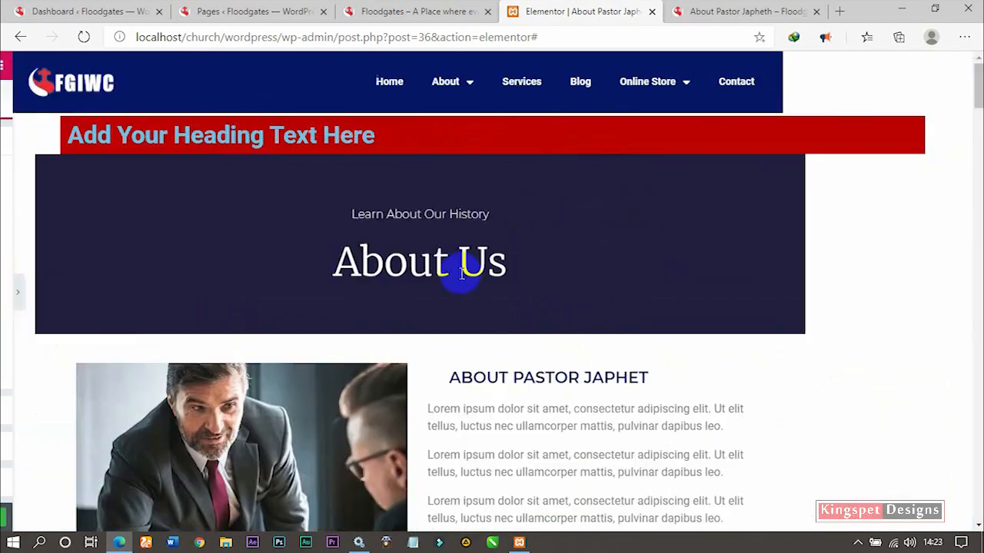
scroll(485, 262, down, 3)
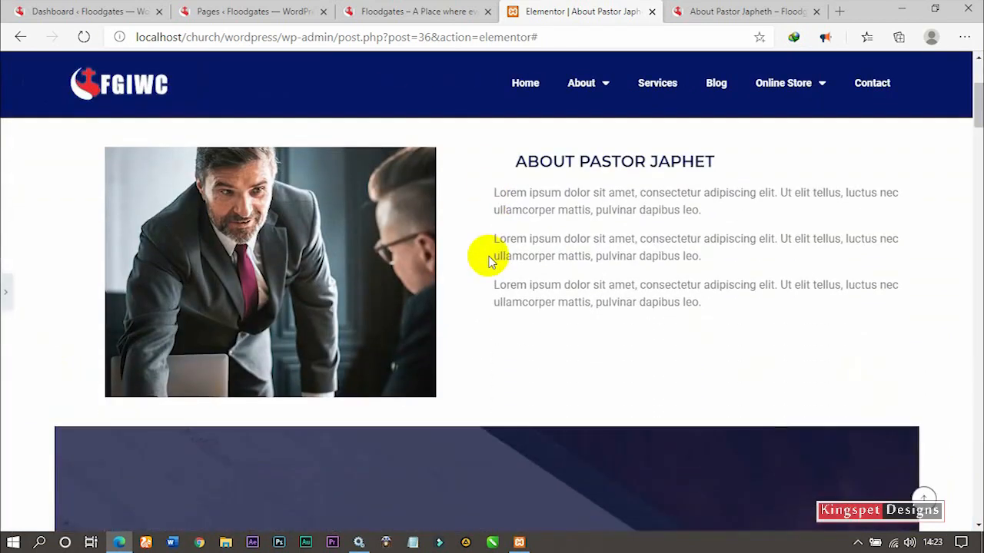
scroll(488, 260, up, 3)
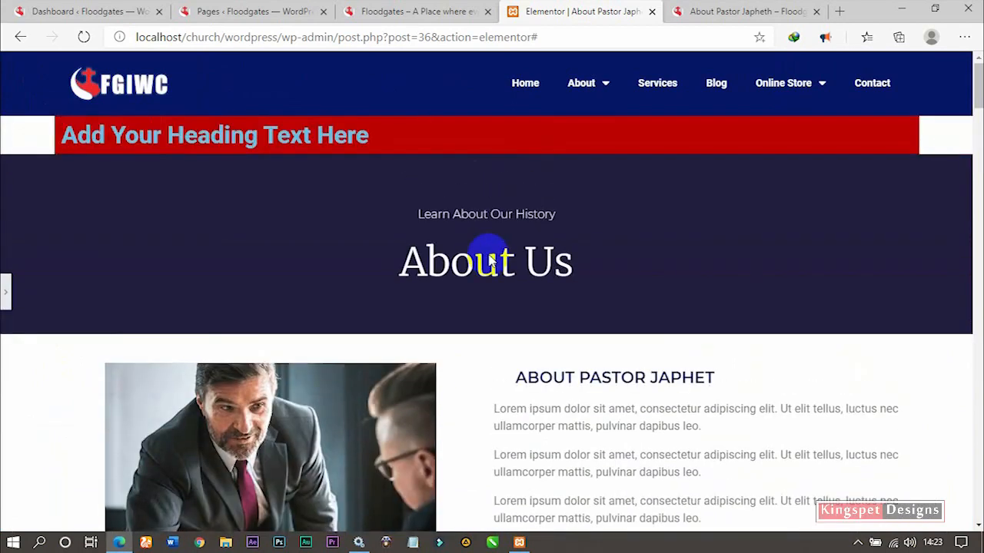
scroll(488, 260, down, 2)
Increase the pastor section's padding to 60 px on all sides and preview the spacing around the image and text.
click(4, 296)
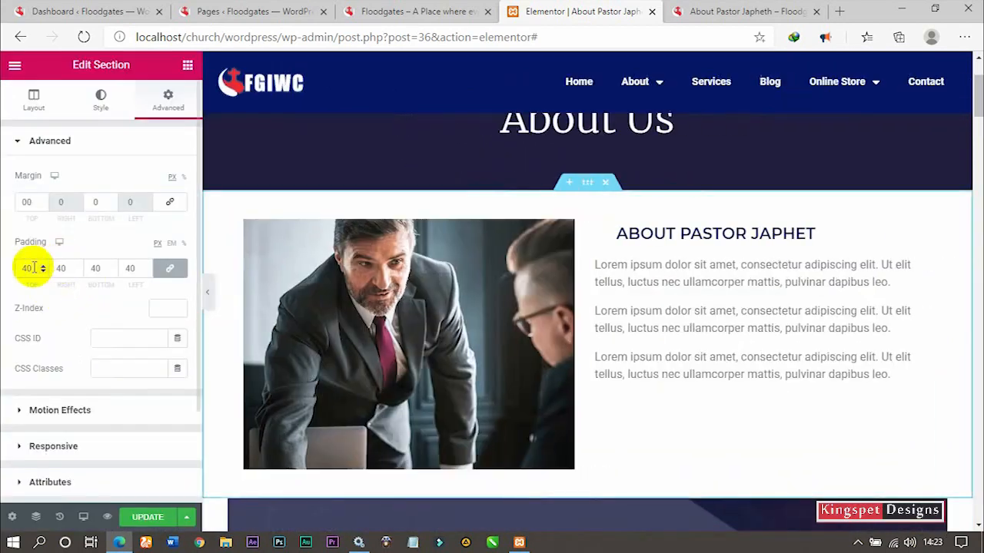
click(26, 268)
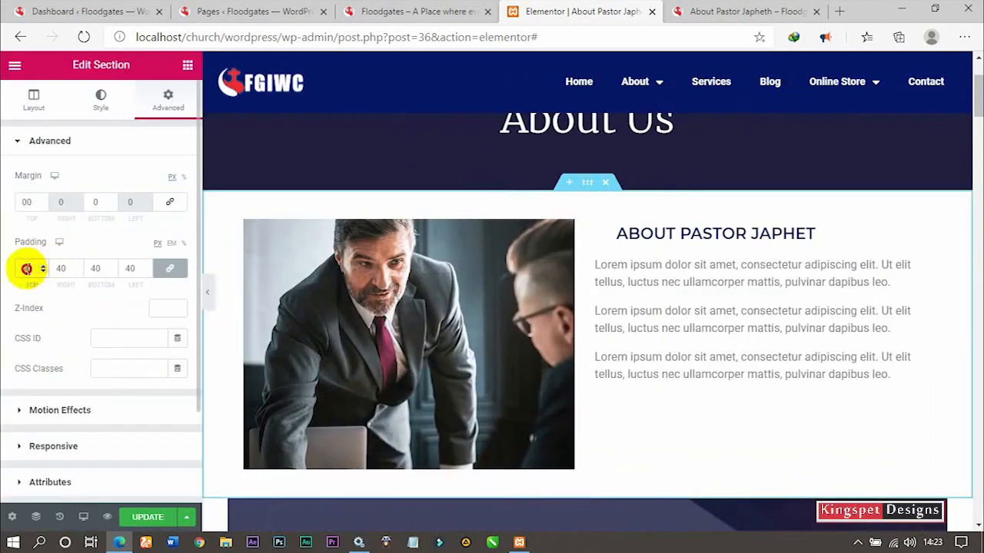
text(60)
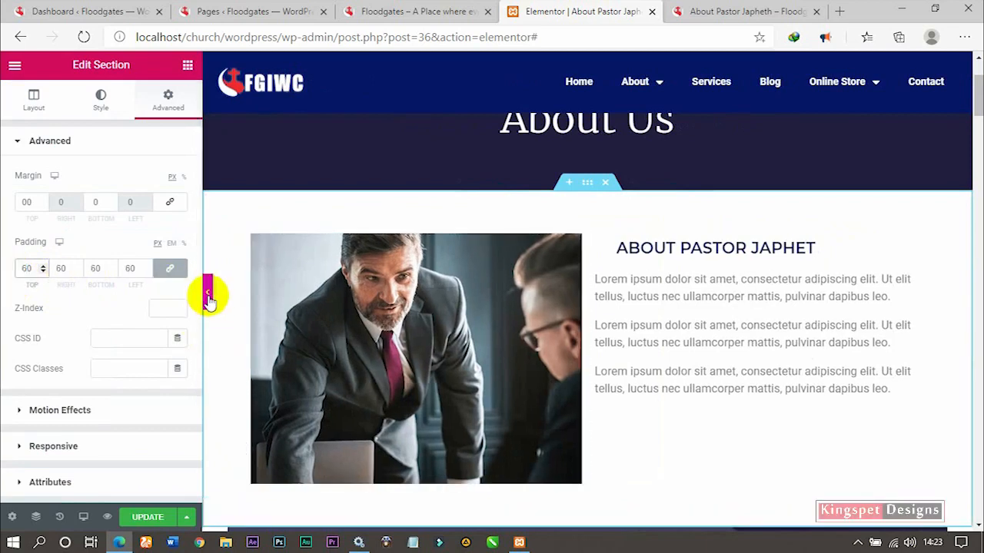
click(209, 298)
scroll(483, 215, up, 3)
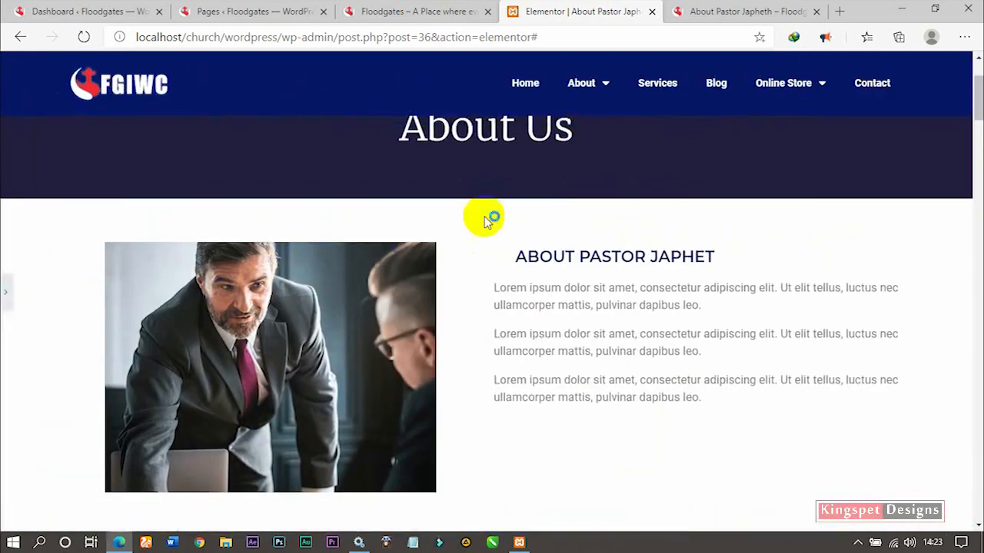
scroll(484, 217, down, 3)
scroll(483, 215, up, 2)
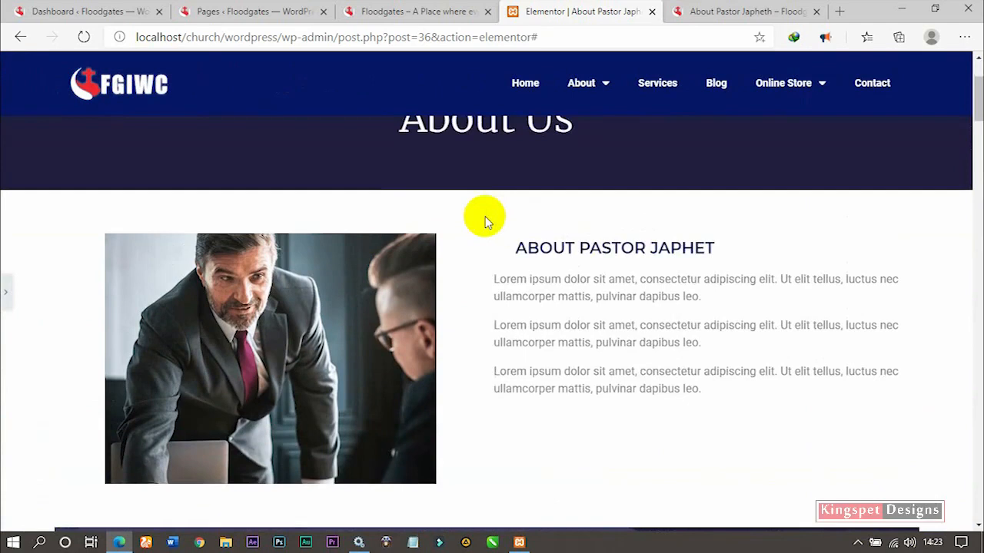
scroll(483, 215, down, 1)
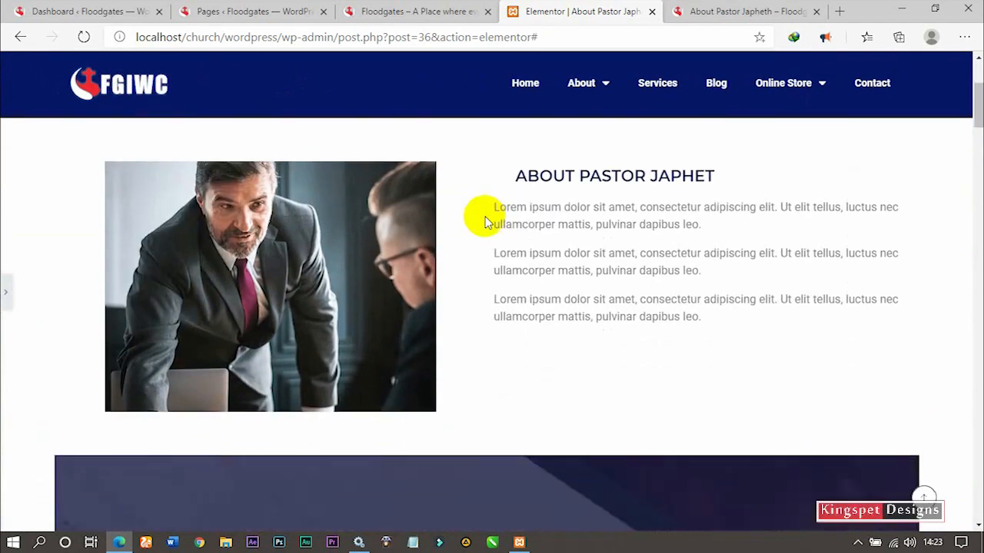
Widen the image column to about 52% of the section and preview the gap beside the biography text.
click(4, 288)
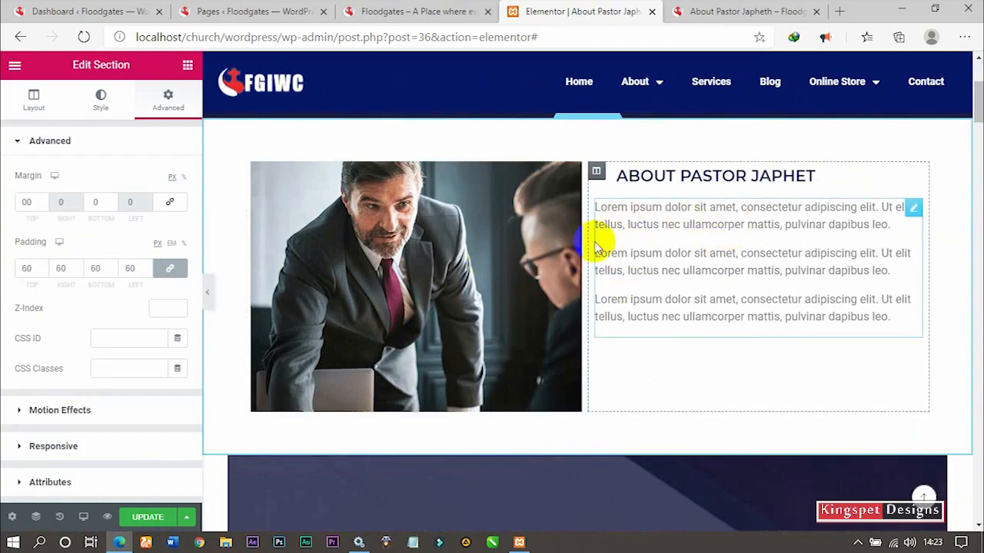
drag(588, 249, 604, 249)
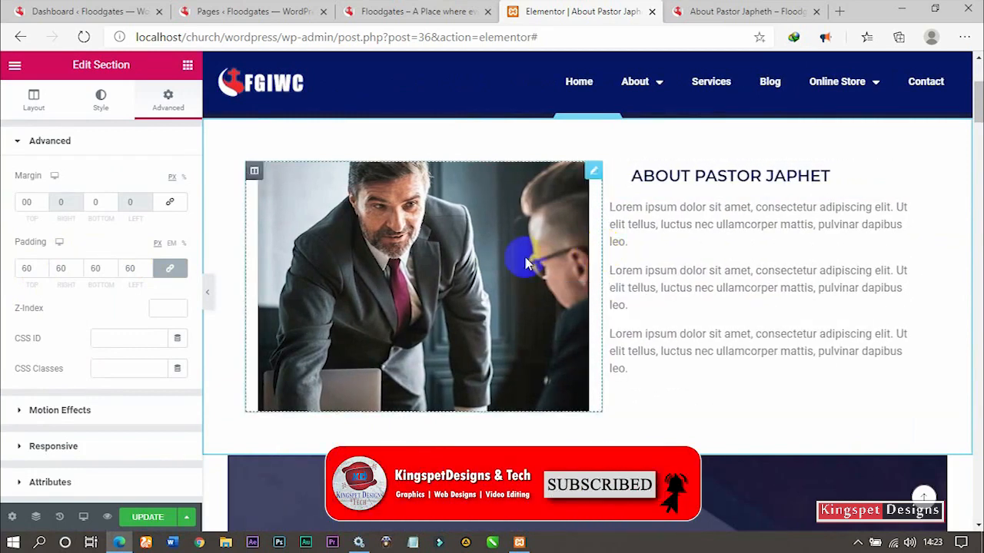
click(209, 292)
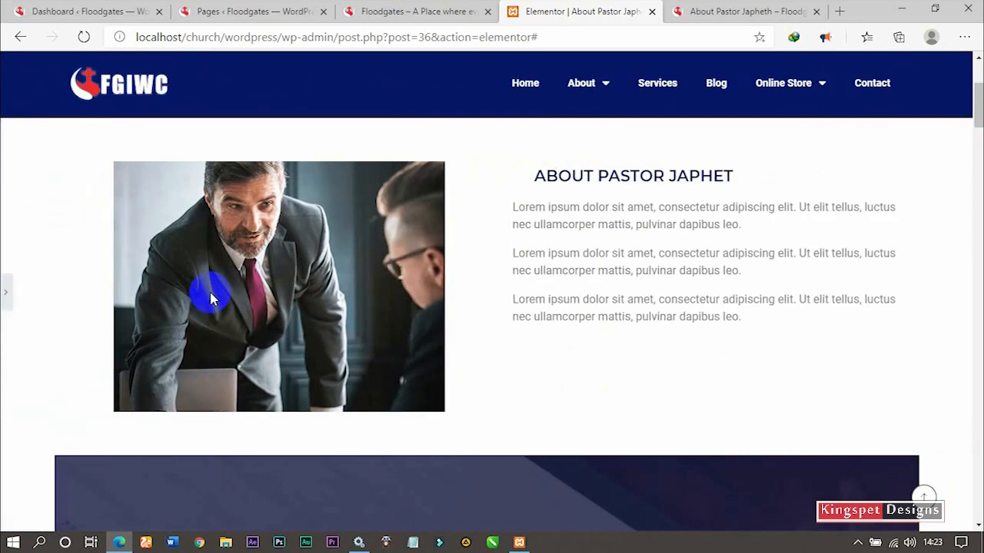
Set the pastor image's width and max width to 100% so it fills its column.
click(5, 306)
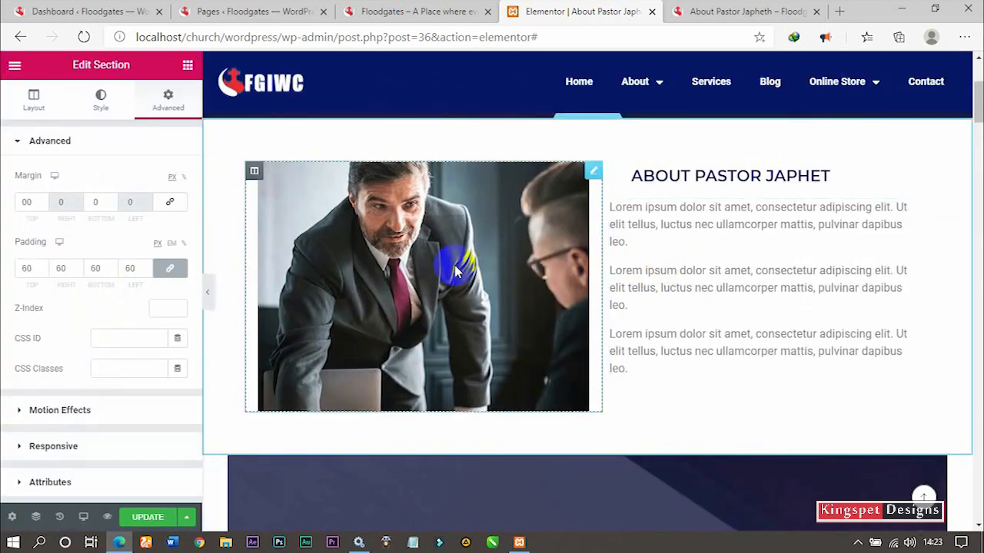
click(442, 270)
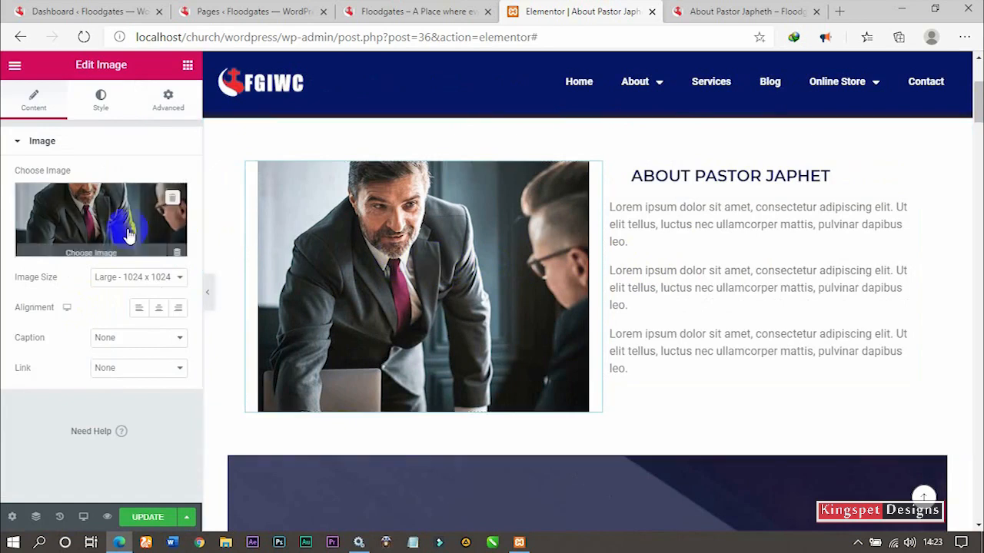
click(100, 117)
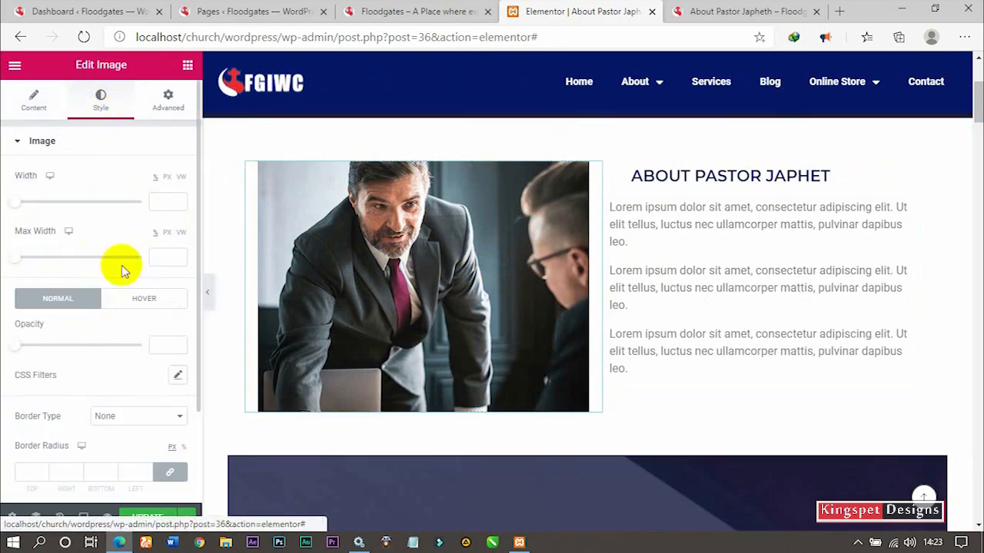
drag(15, 263, 198, 235)
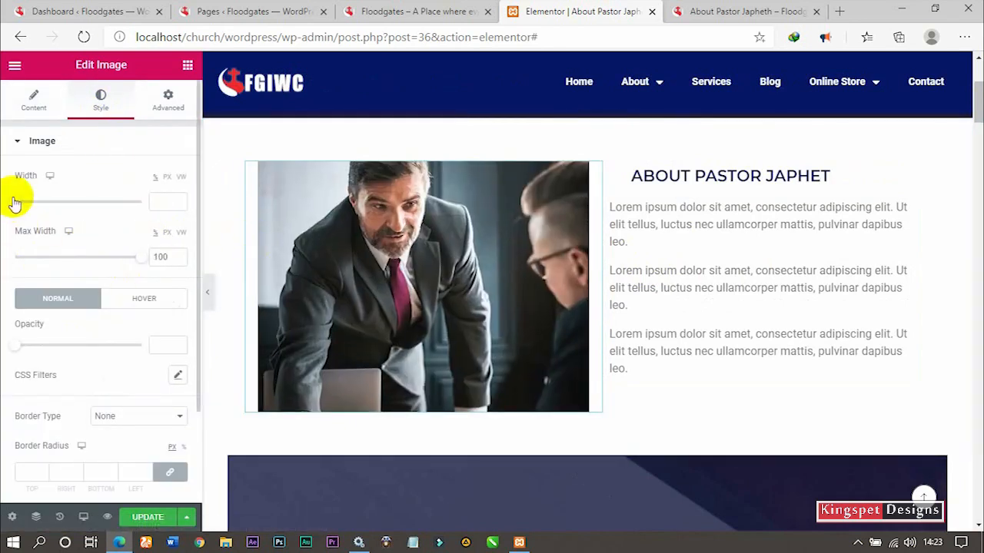
drag(15, 200, 225, 195)
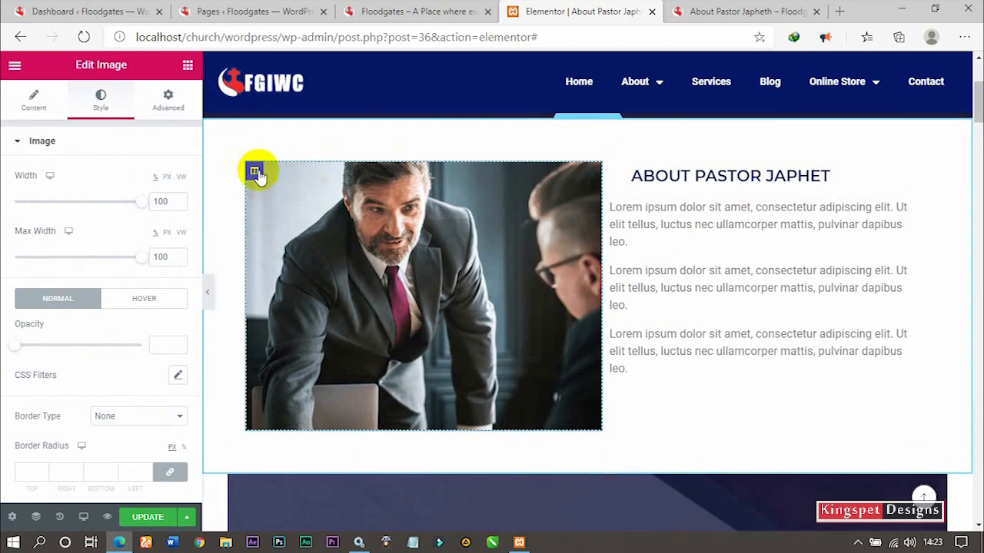
Try widget spacings of 5 px and 15 px on the image column, previewing the gap beside the biography text for each.
click(254, 172)
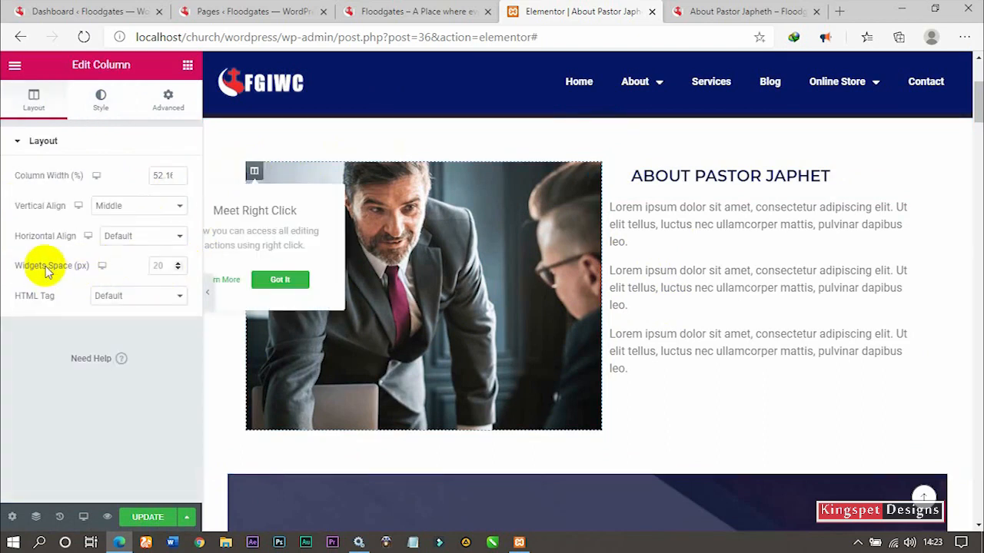
click(166, 267)
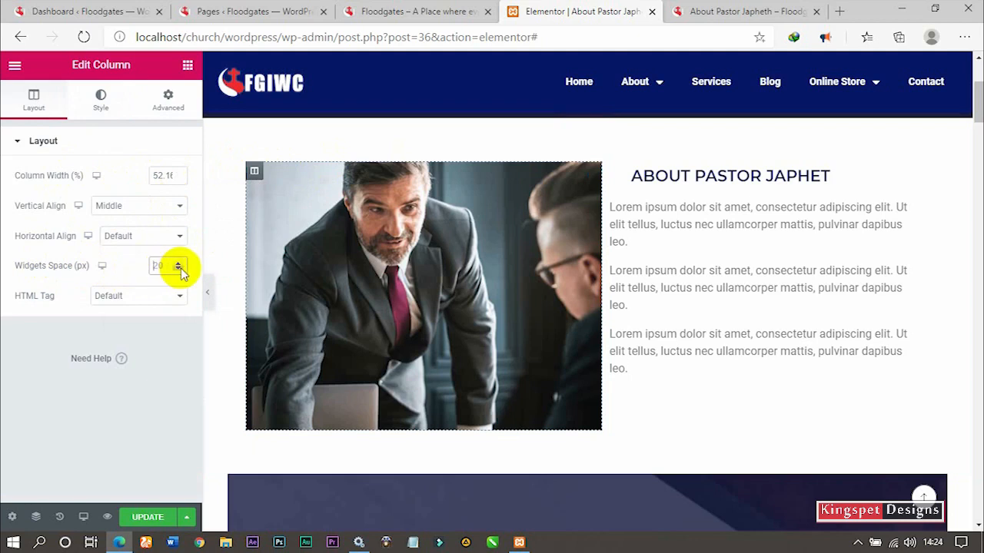
click(181, 269)
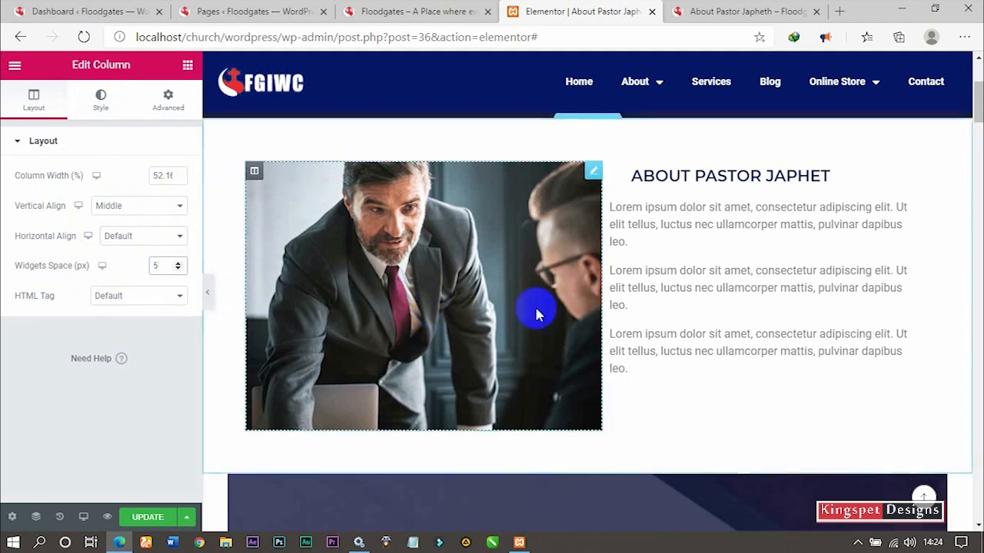
click(207, 285)
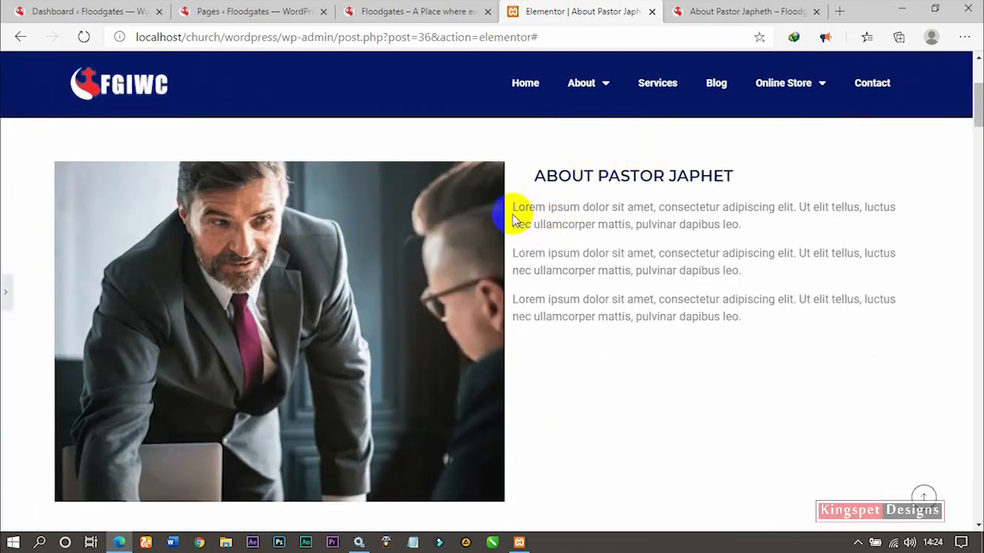
click(10, 288)
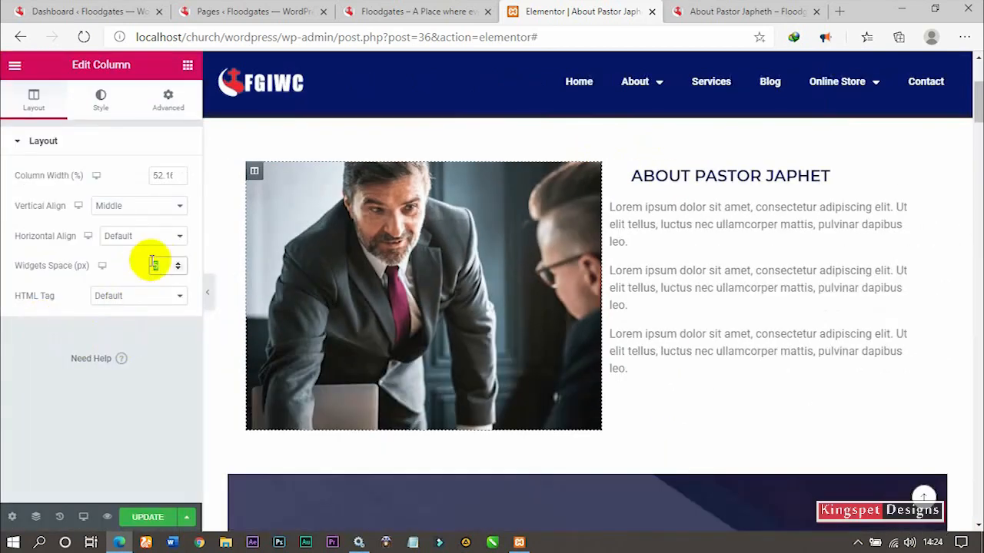
click(206, 294)
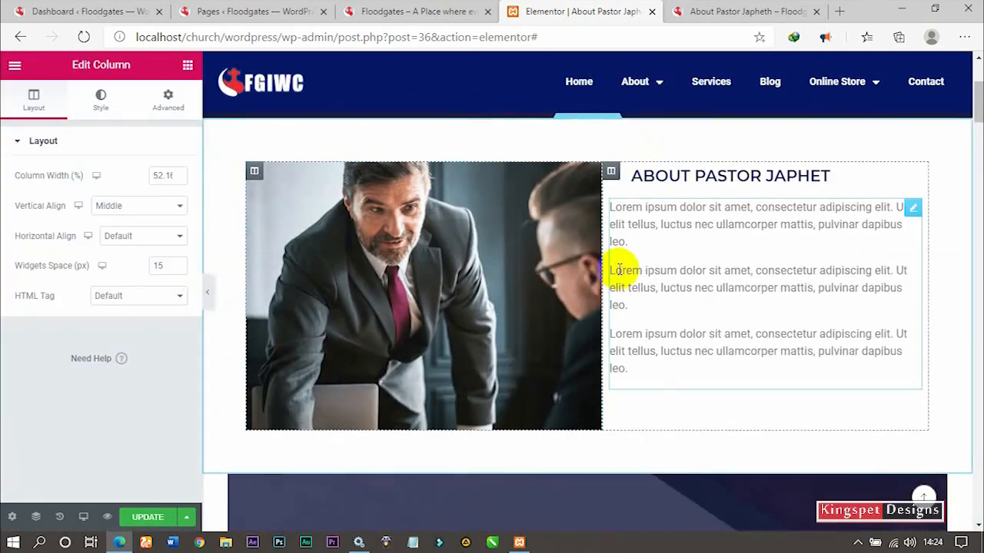
click(207, 296)
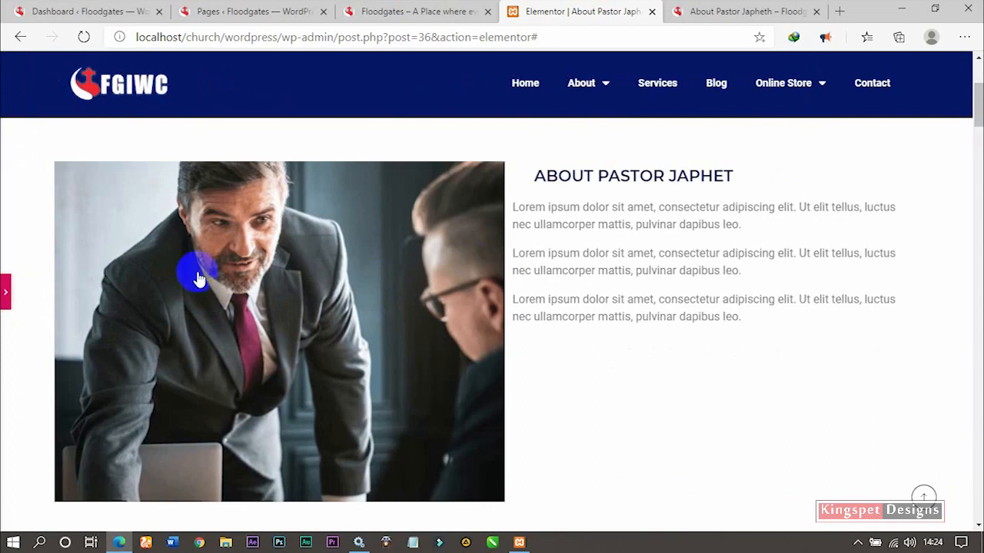
Reduce the pastor image's width to 85% and preview the page without the editing panel.
click(387, 292)
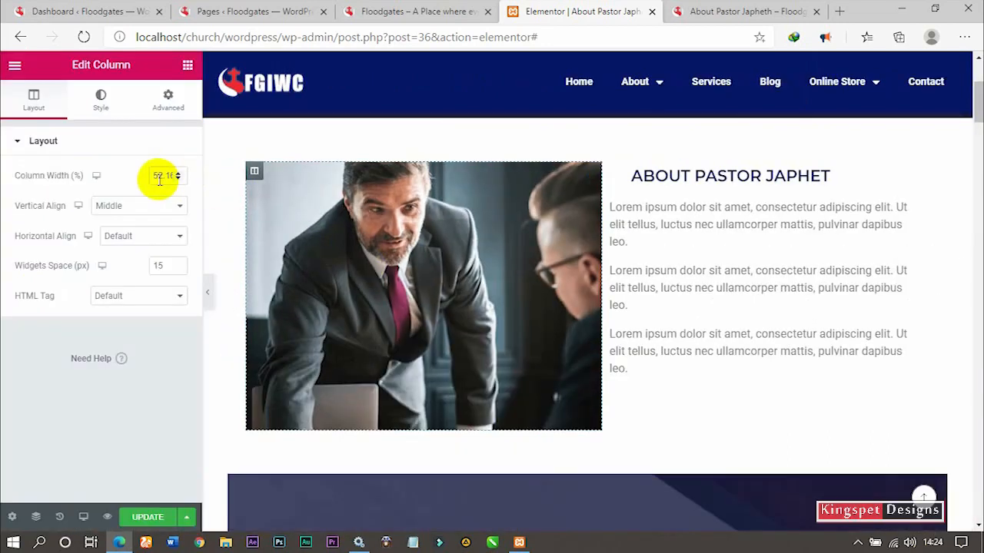
click(100, 108)
drag(143, 209, 124, 212)
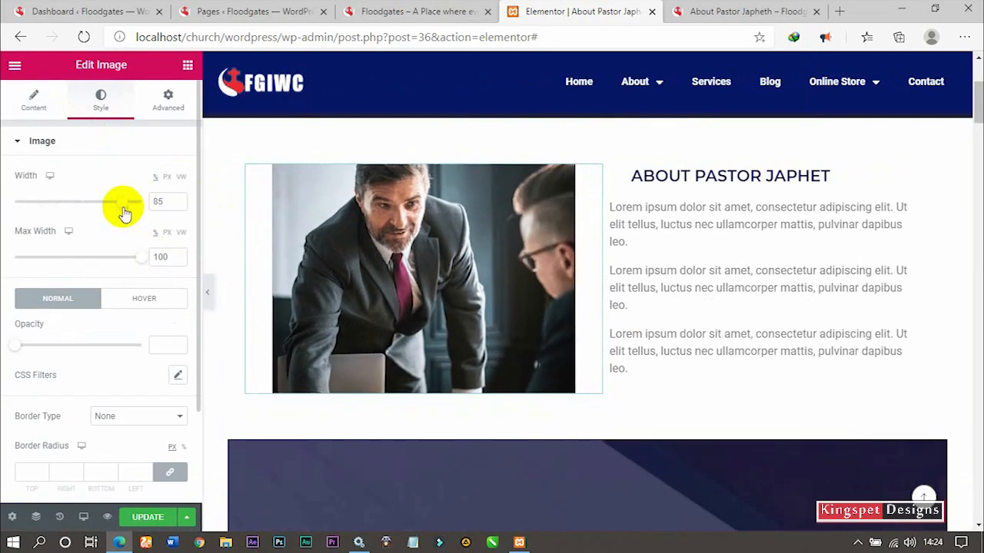
click(210, 292)
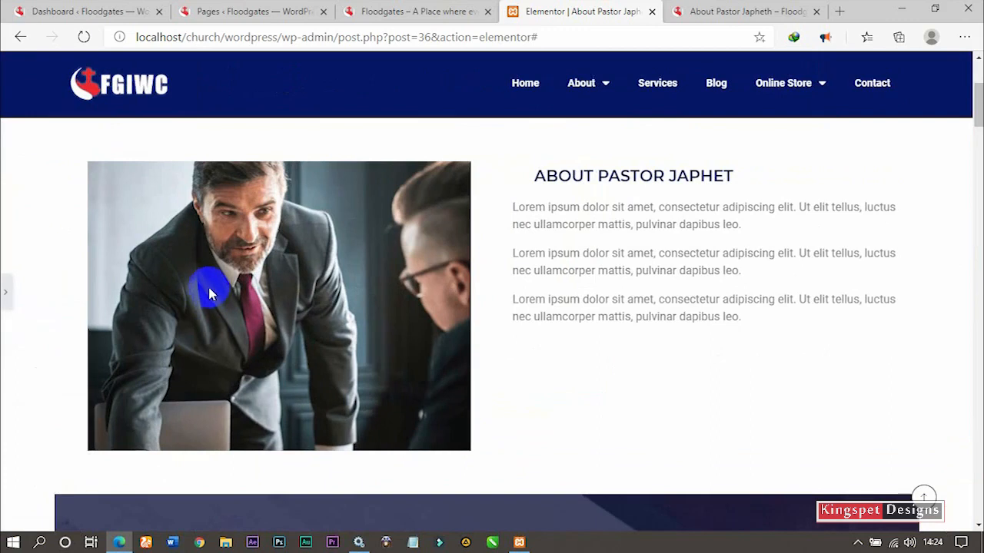
click(5, 295)
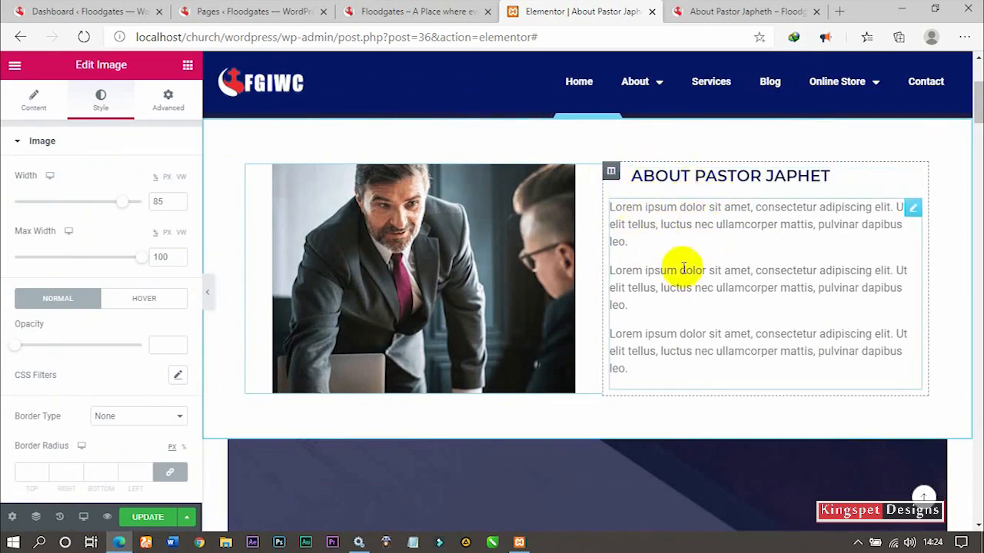
Set the biography text's color to black (#000000).
click(702, 320)
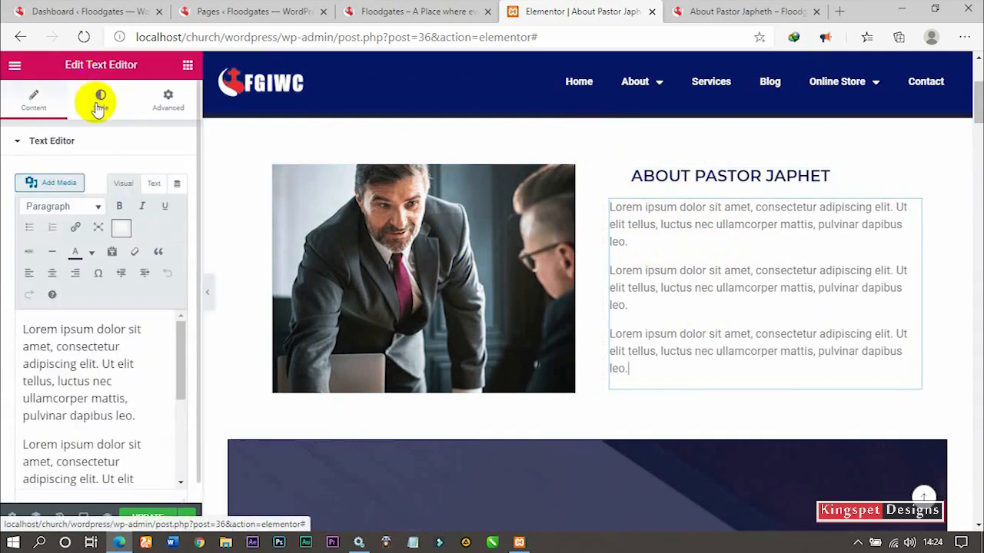
click(101, 100)
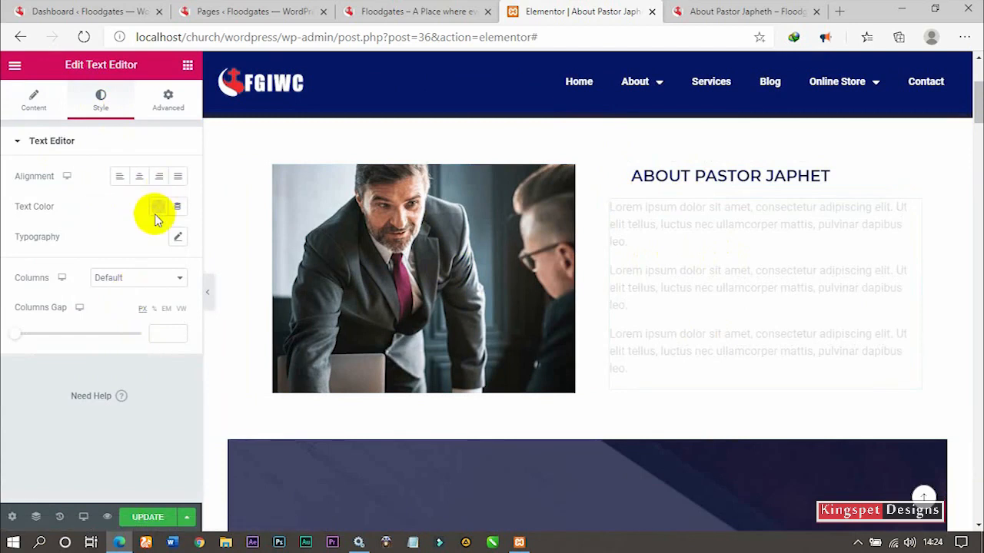
click(157, 211)
drag(160, 341, 4, 467)
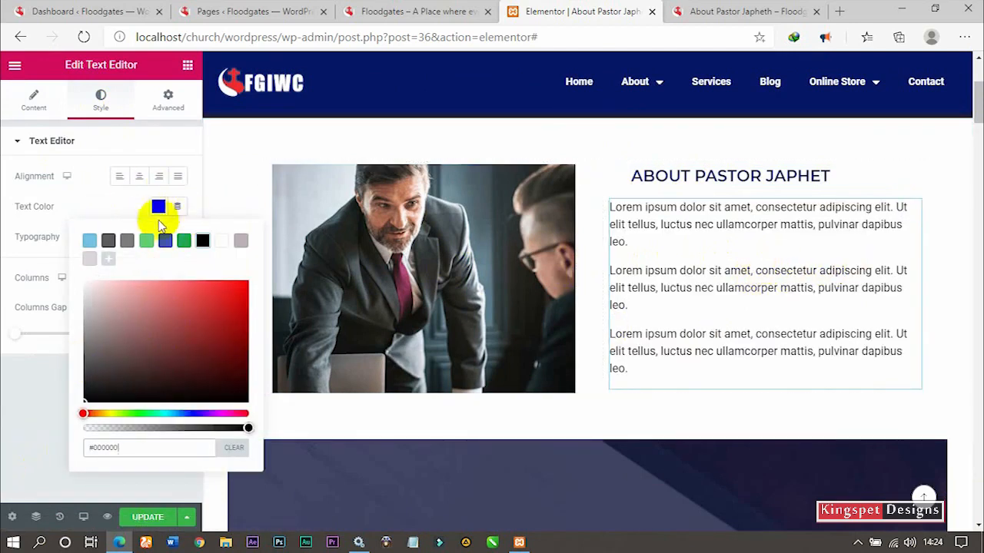
click(158, 206)
Set the biography text's font size to 15 px and preview the page without the editing panel.
click(178, 240)
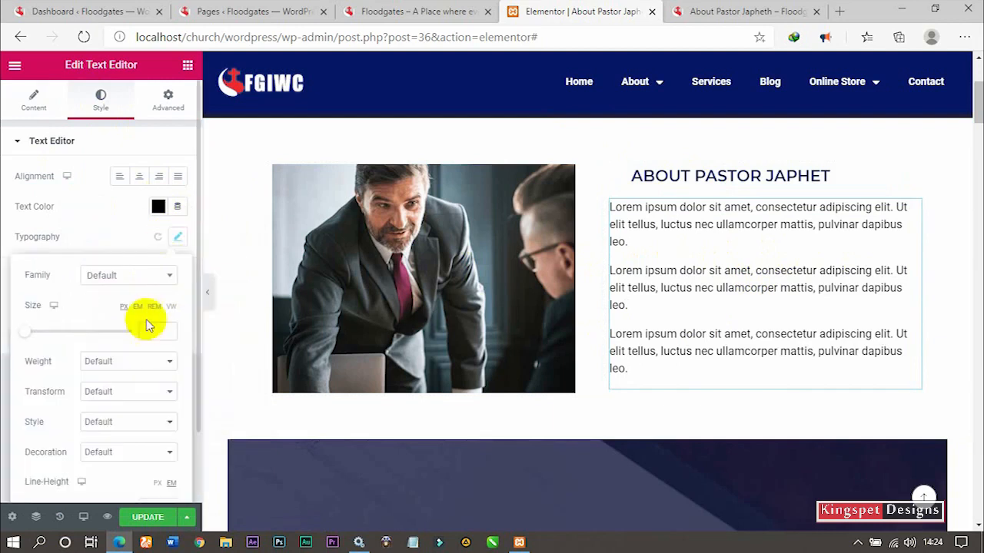
text(15)
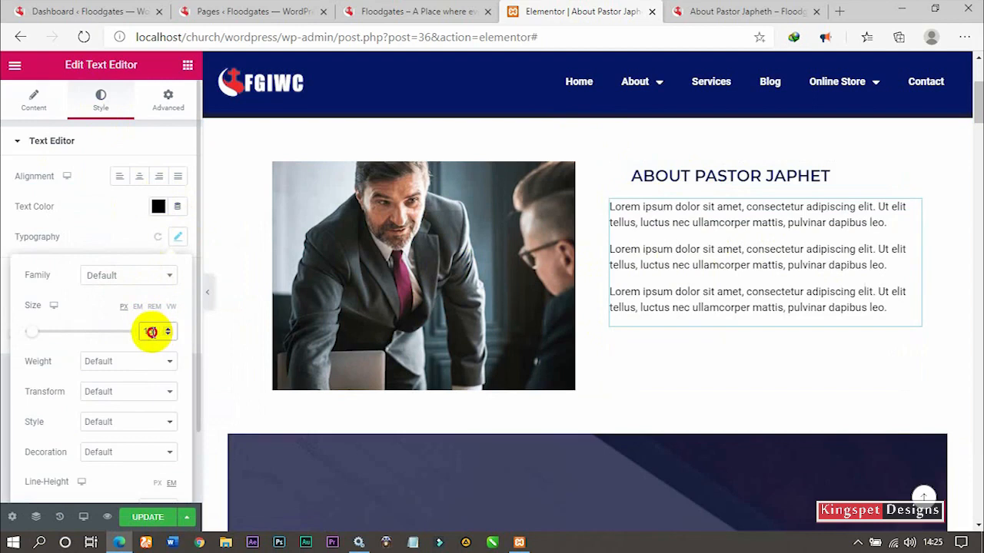
click(177, 236)
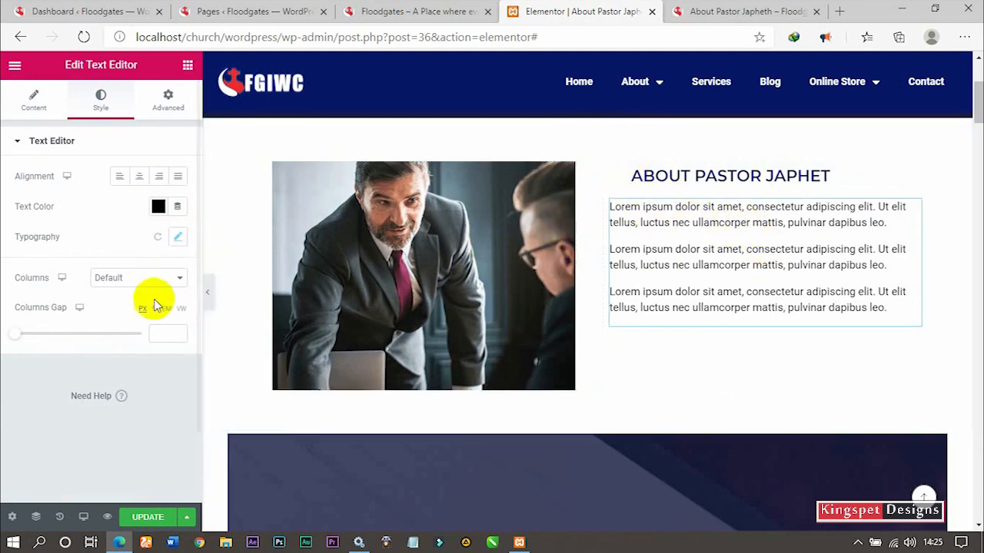
click(208, 293)
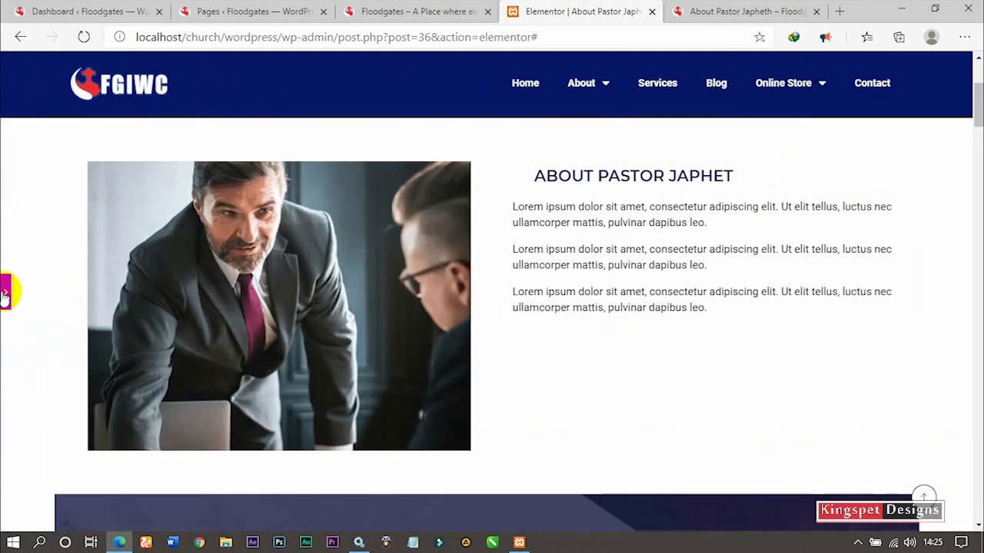
click(597, 211)
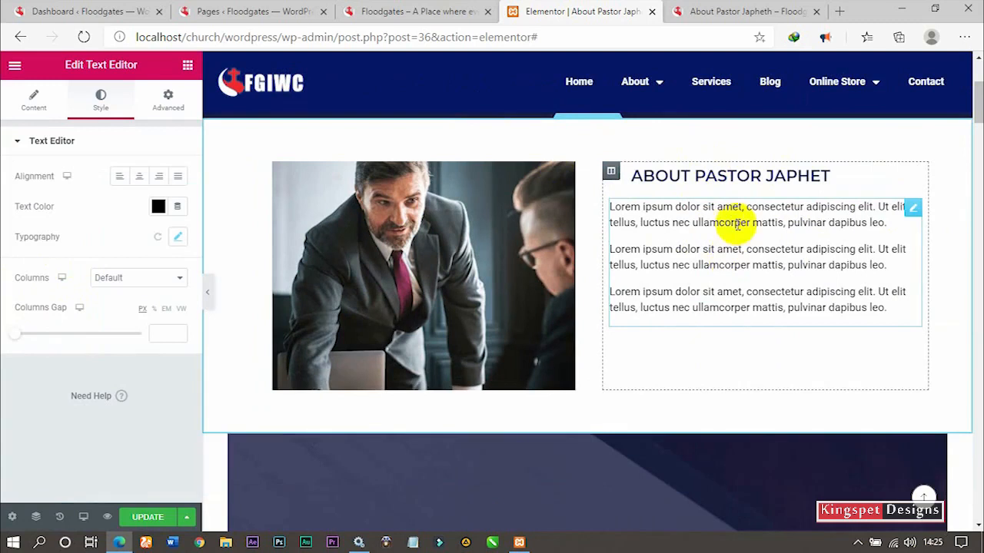
Unlink the biography column's padding values, set only its top padding to 60 px, and preview the text's vertical position.
click(611, 170)
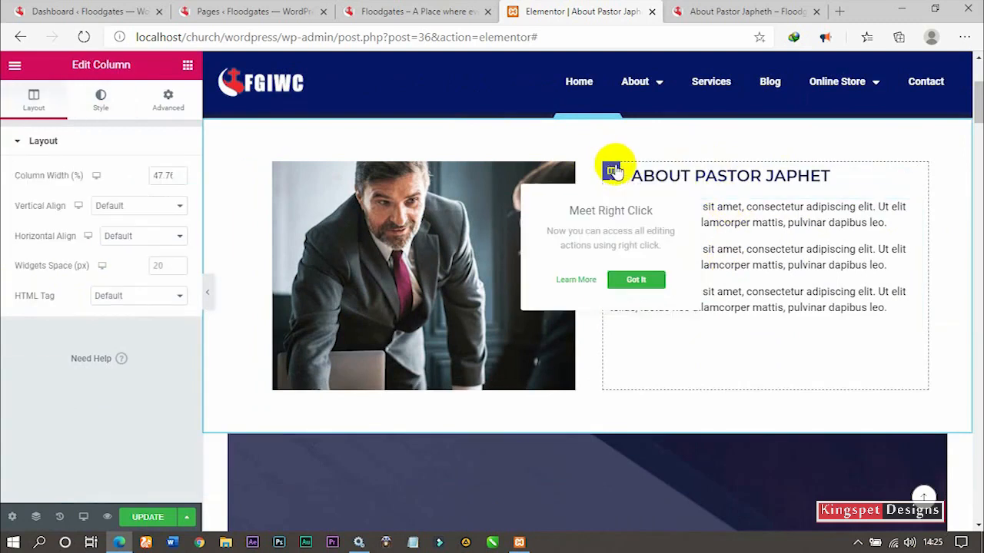
click(165, 94)
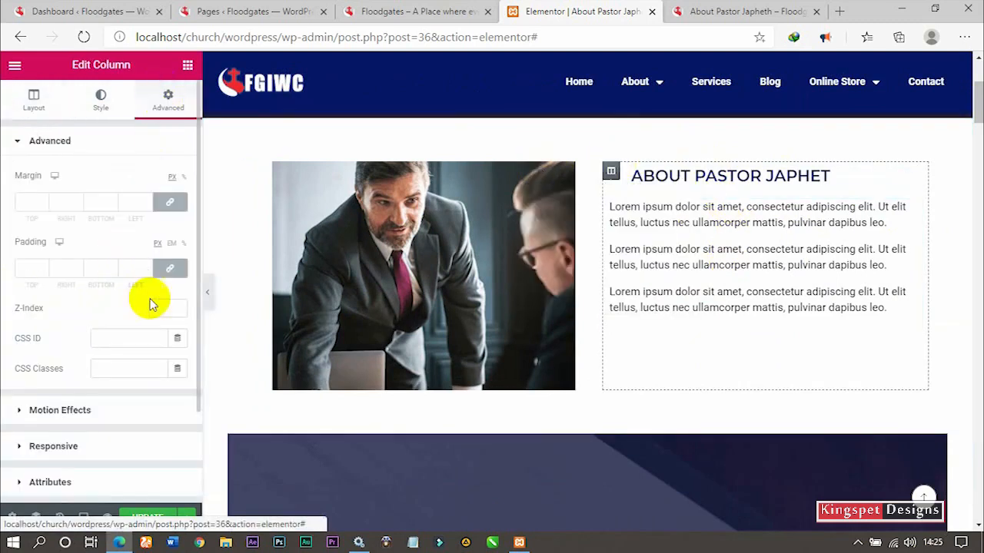
click(168, 268)
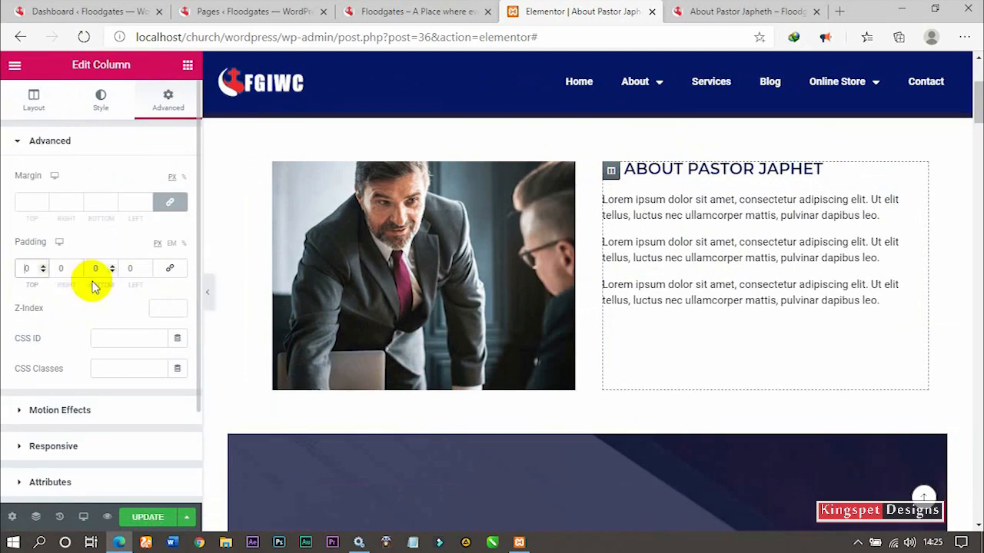
text(40)
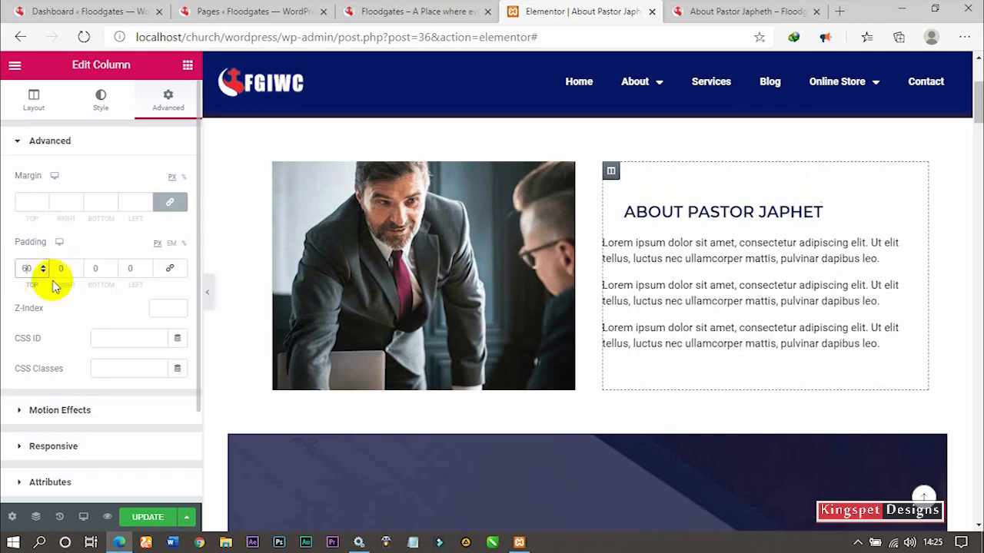
click(207, 292)
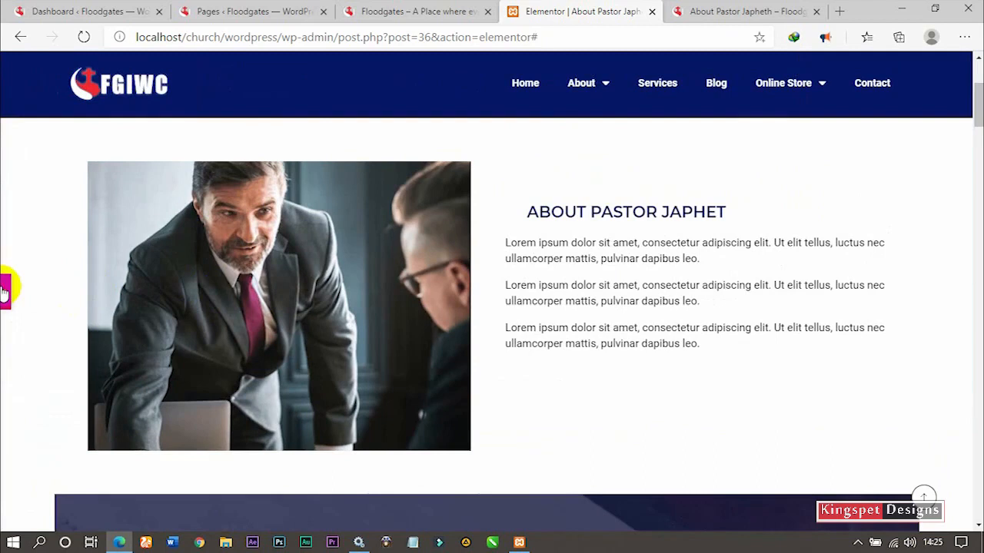
click(7, 292)
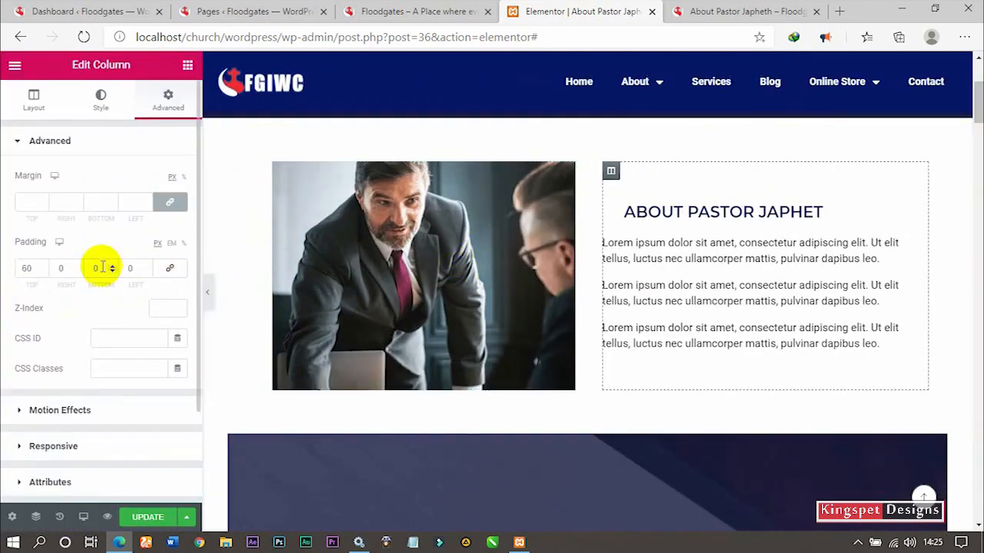
Increase the biography column's top padding to 100 px and preview the text's position beside the image.
text(1000)
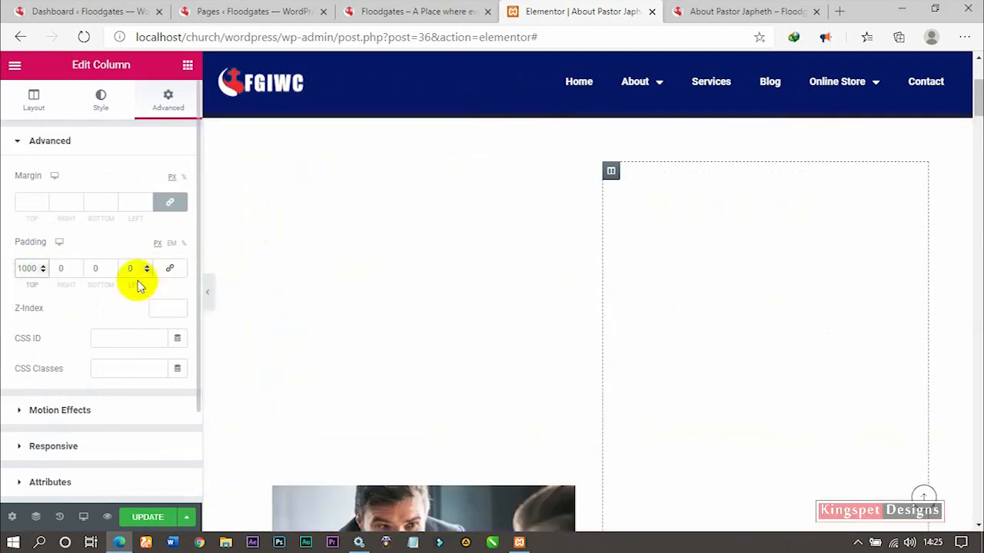
key(BackSpace)
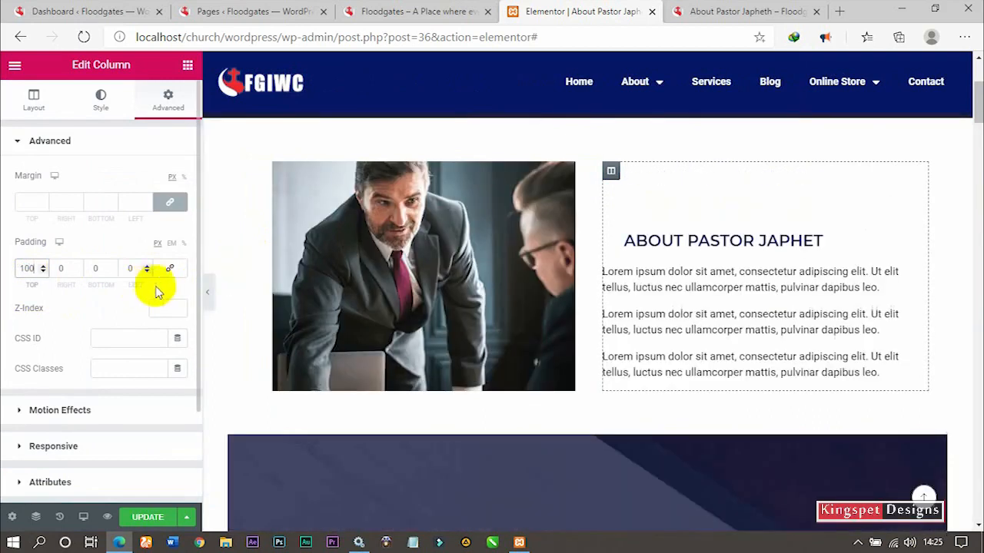
click(206, 292)
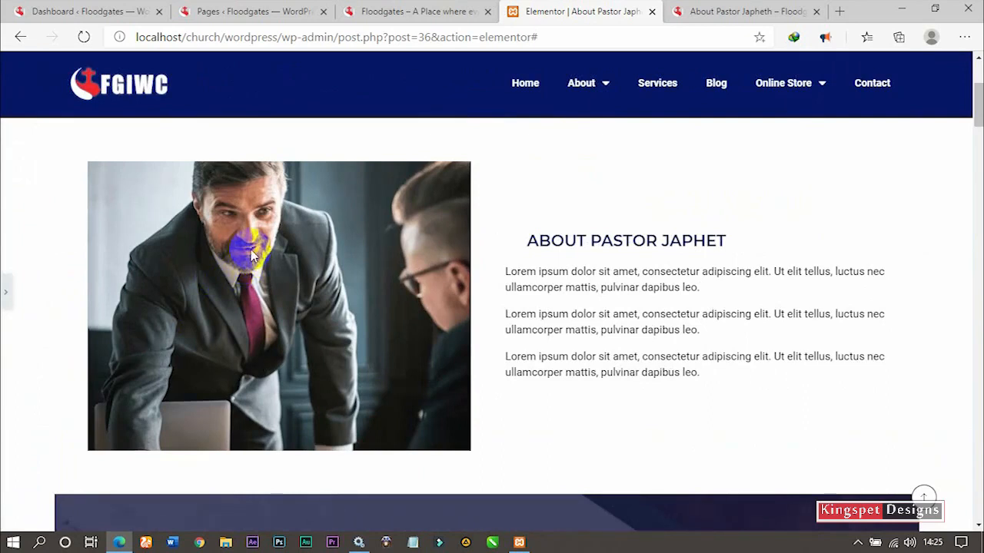
click(4, 290)
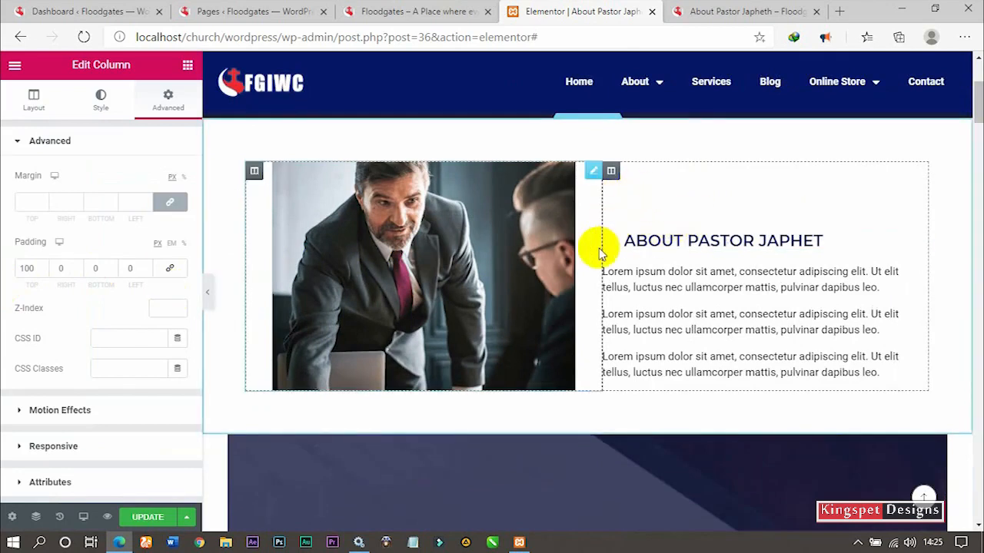
Widen the image column further into the biography column and preview the enlarged image beside the text.
drag(599, 248, 647, 246)
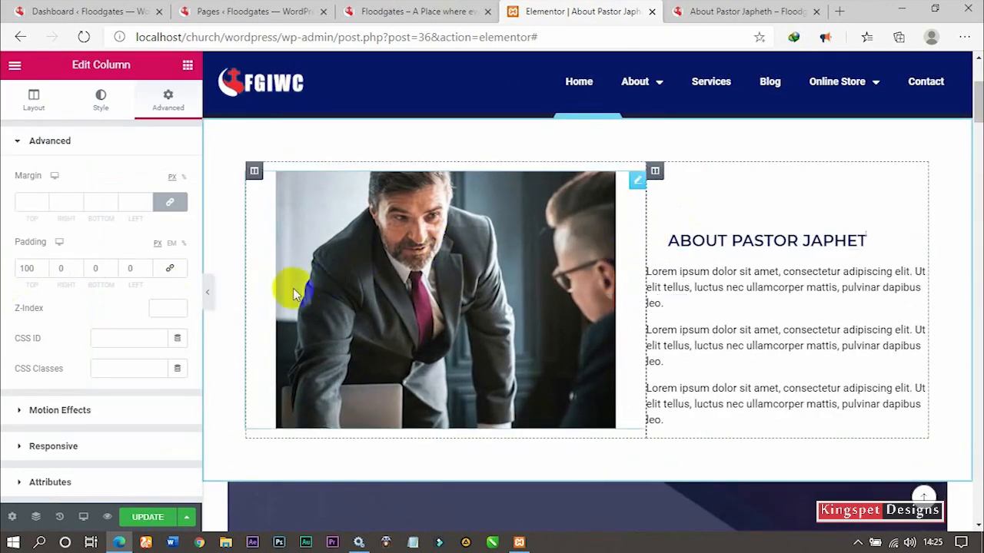
click(221, 296)
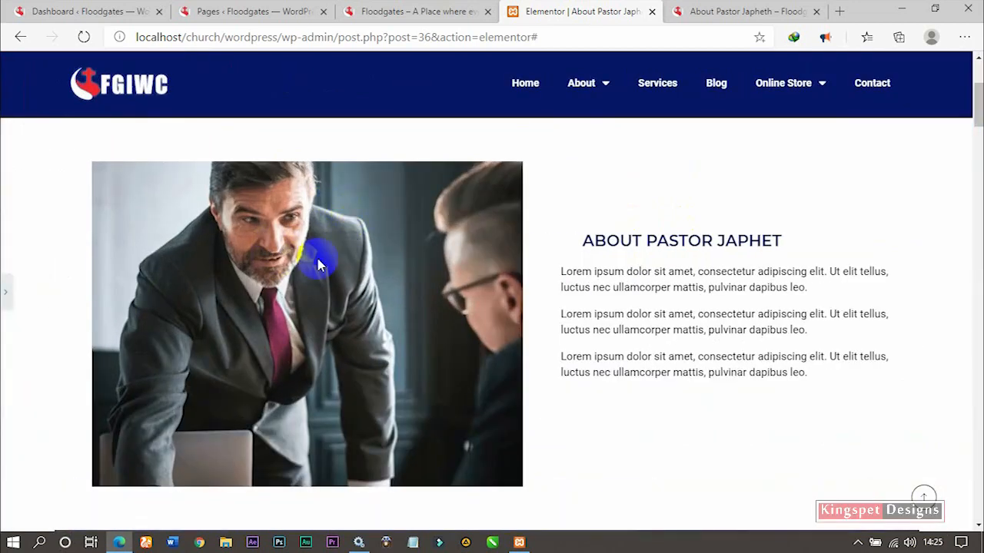
click(5, 296)
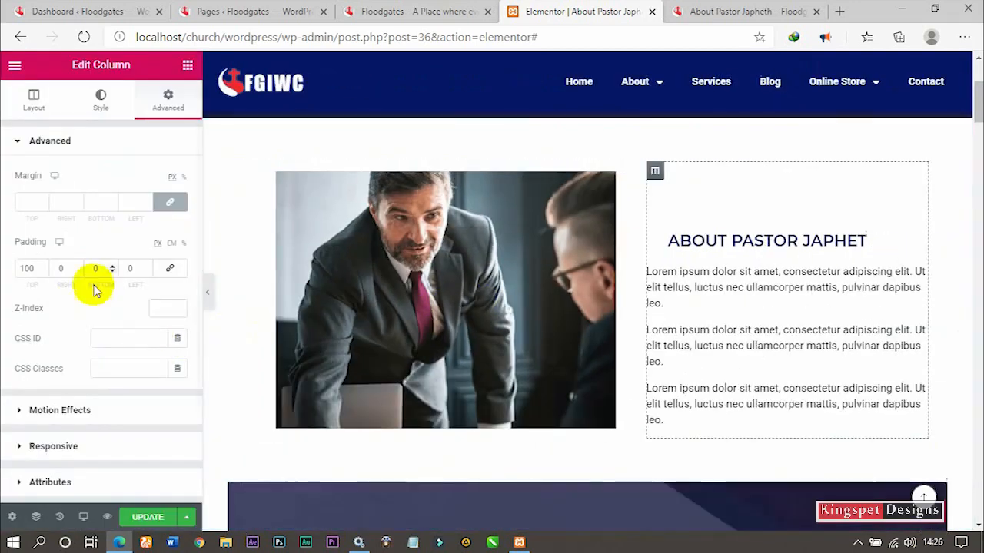
Extend the biography text with two more copies of the Lorem ipsum paragraph, making five paragraphs in total.
click(745, 316)
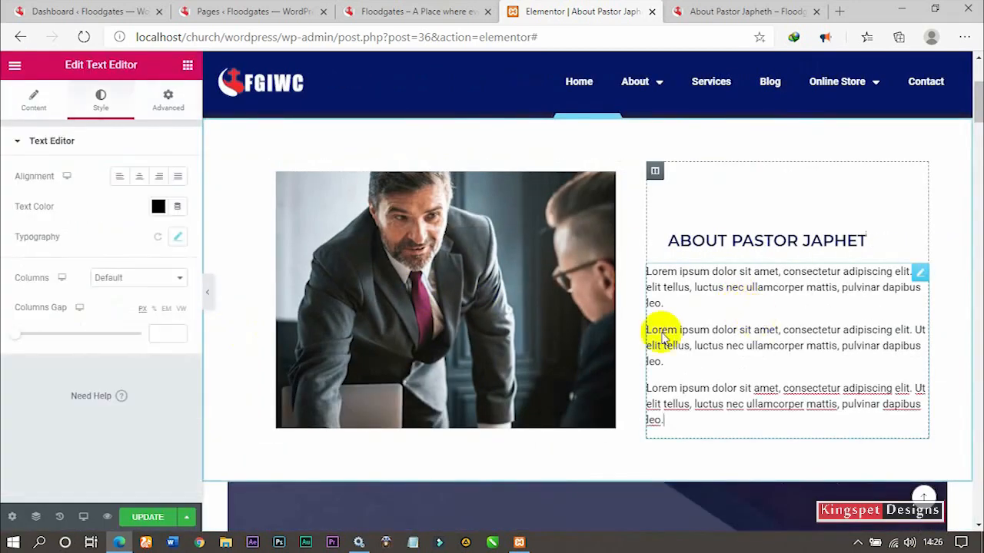
click(40, 113)
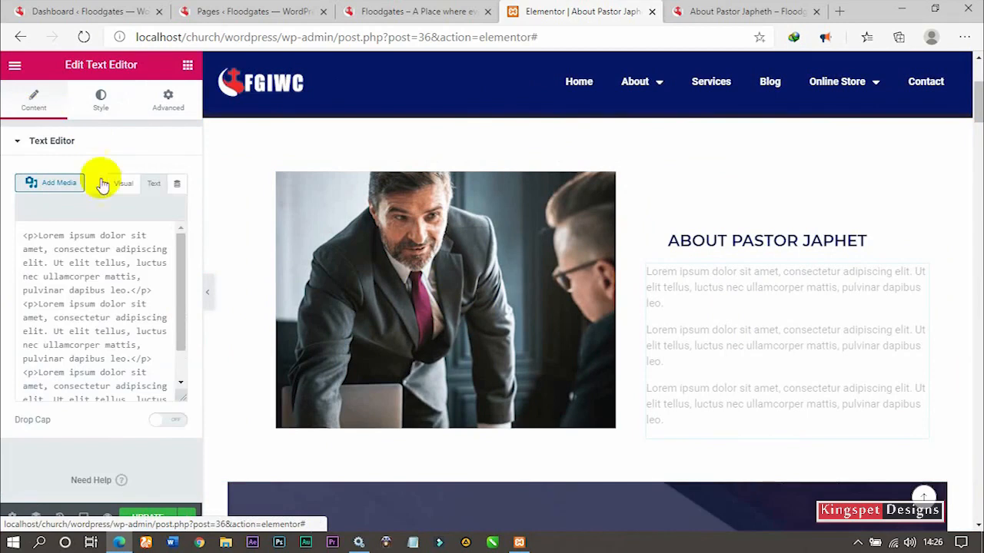
drag(131, 398, 77, 399)
drag(140, 415, 17, 322)
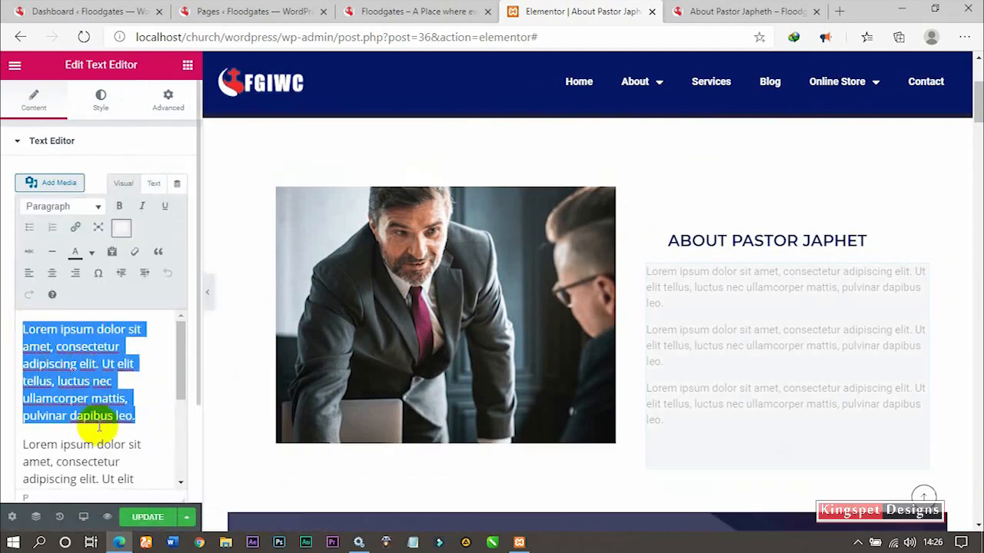
click(92, 428)
click(144, 420)
key(Return)
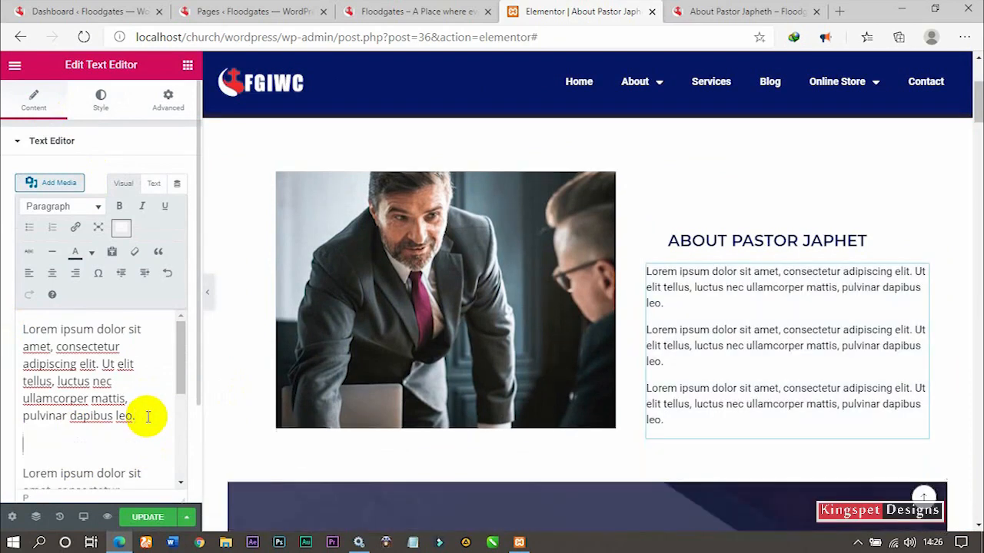
text(Lorem ipsum dolor sit amet, consectetur adipiscing elit. Ut elit tellus, luctus nec ullamcorper mattis, pulvinar dapibus leo.)
key(Return)
text(Lorem ipsum dolor sit amet, consectetur adipiscing elit. Ut elit tellus, luctus nec ullamcorper mattis, pulvinar dapibus leo.)
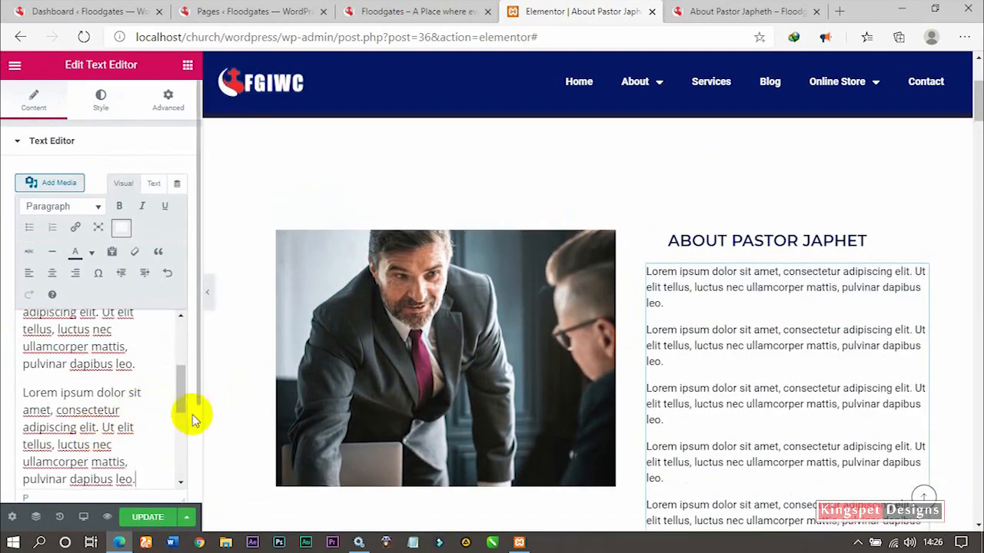
Preview the extended biography beside the image without the editing panel, checking down to the quote section.
scroll(193, 418, down, 1)
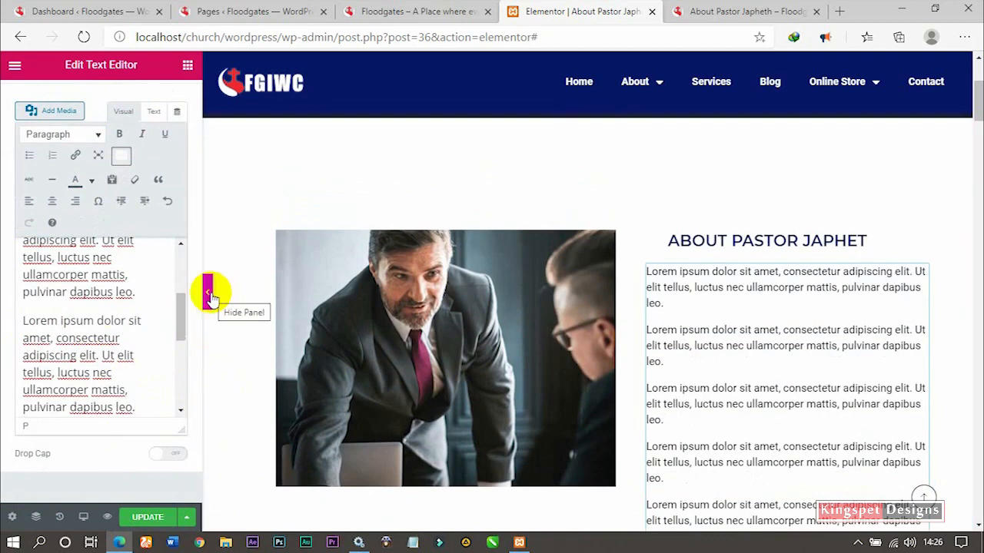
click(208, 292)
scroll(560, 331, down, 2)
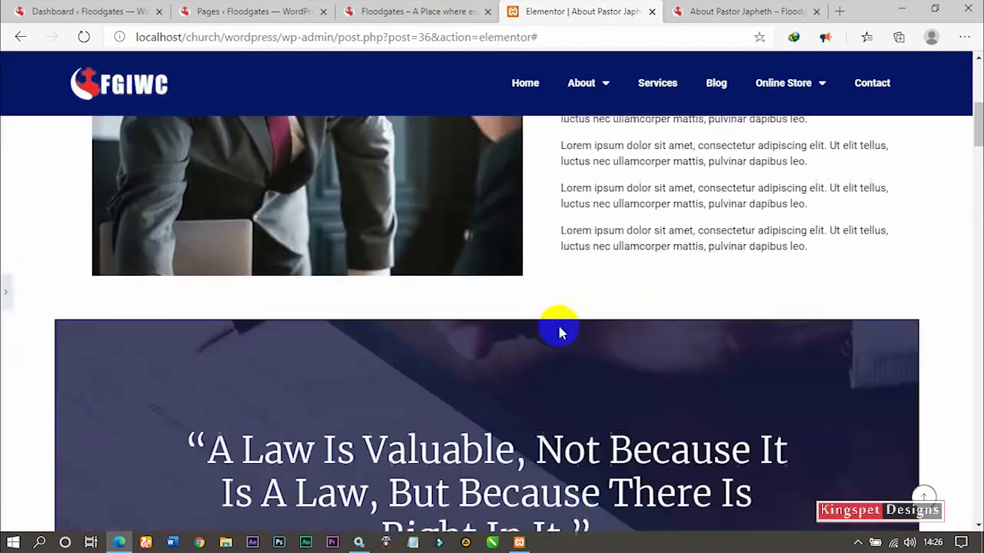
scroll(559, 331, up, 2)
scroll(560, 330, up, 2)
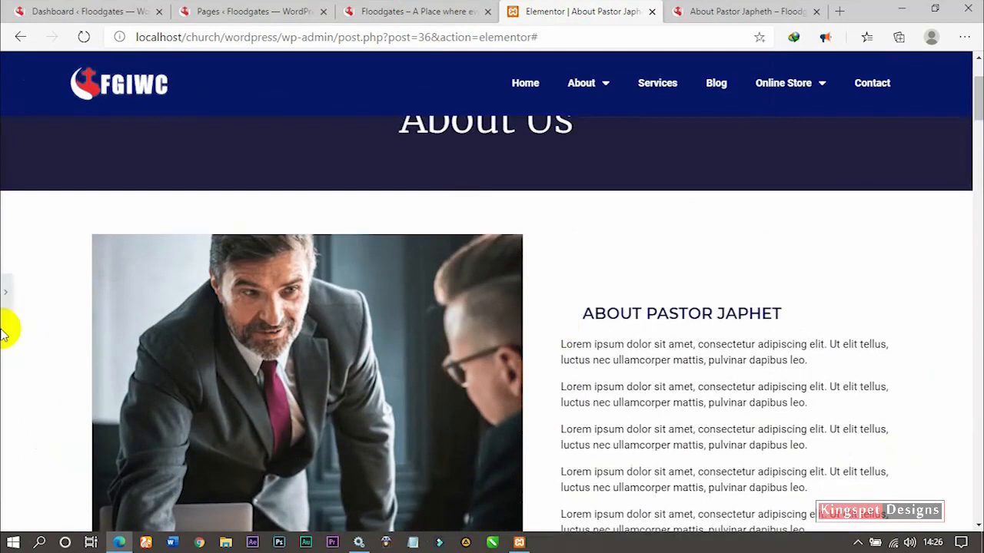
Set the biography column's top padding to 80 px and preview the text beside the image without the editing panel.
click(11, 296)
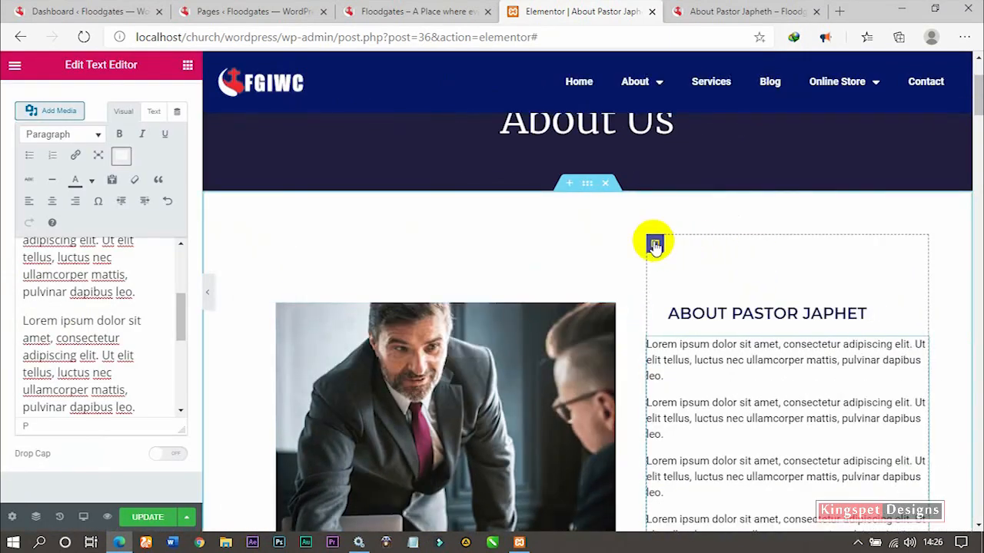
click(654, 244)
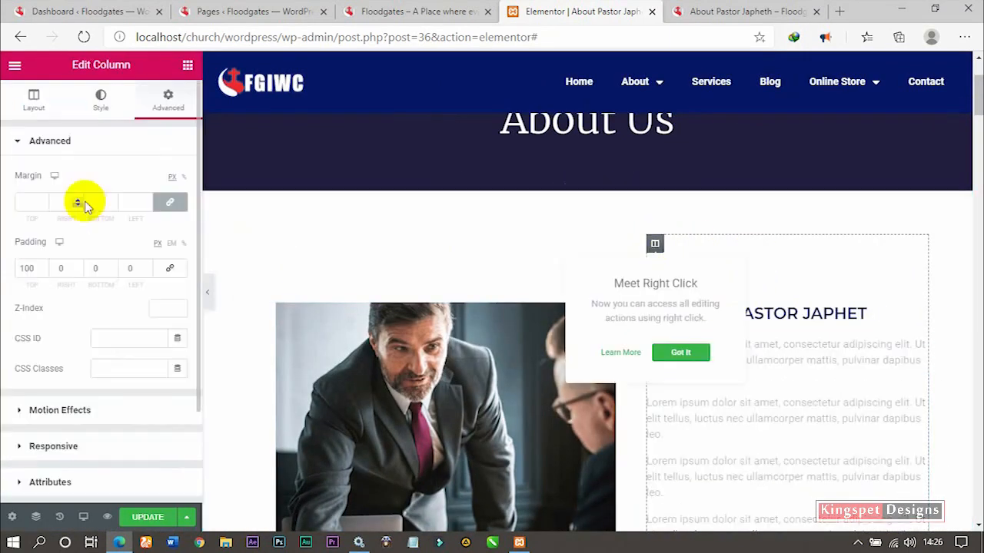
double_click(27, 269)
text(80)
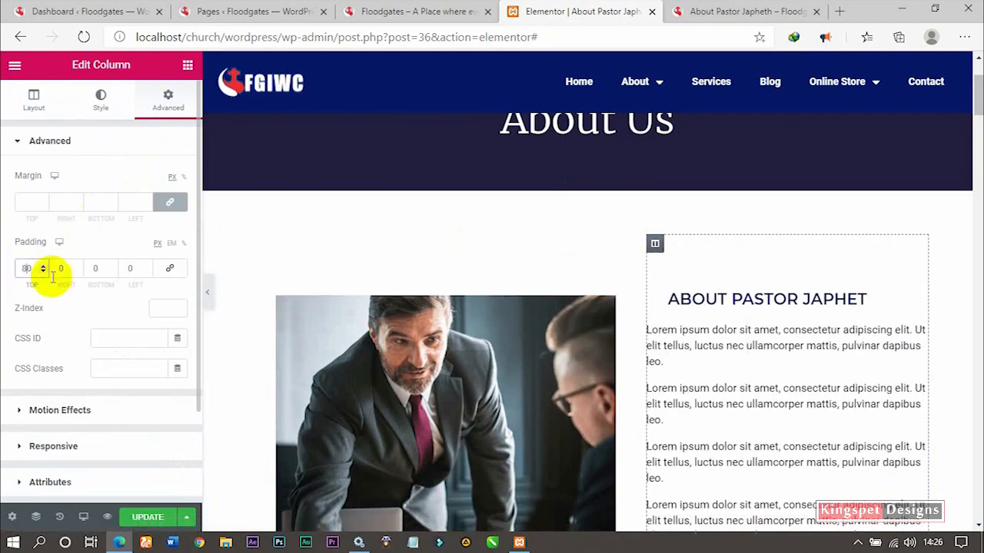
click(208, 294)
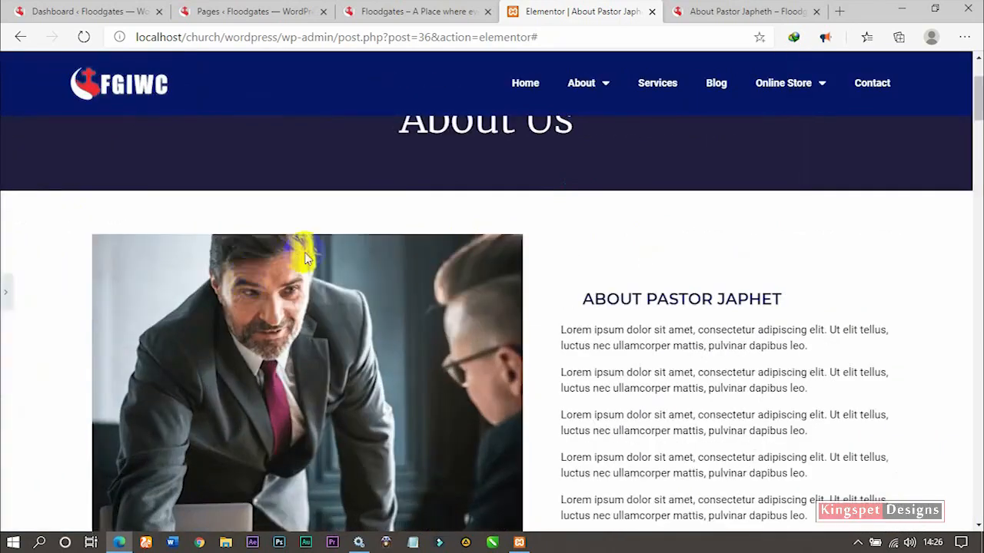
scroll(307, 258, down, 3)
scroll(312, 257, up, 2)
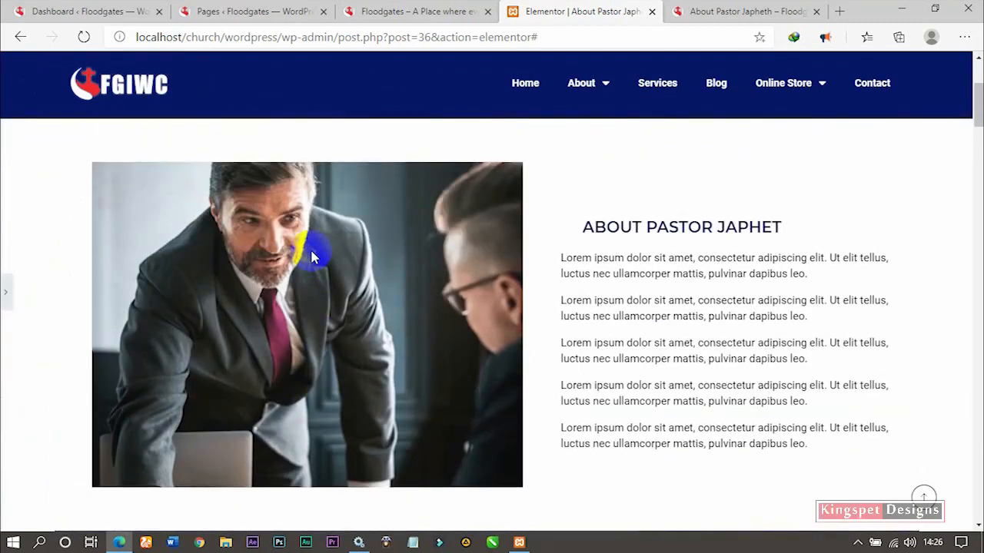
Set the biography column's top padding to 75 px and review the page down to the quote section.
key(ctrl+p)
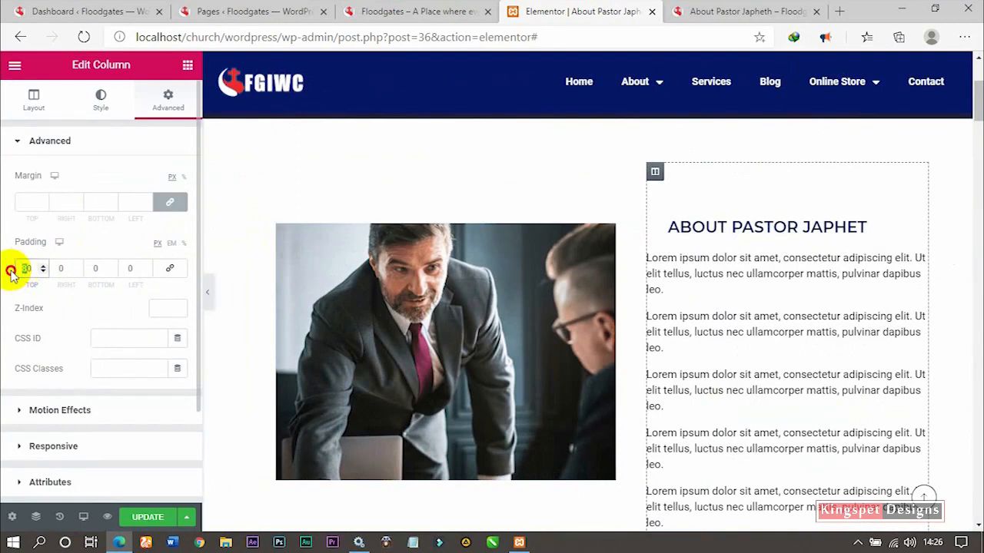
text(25)
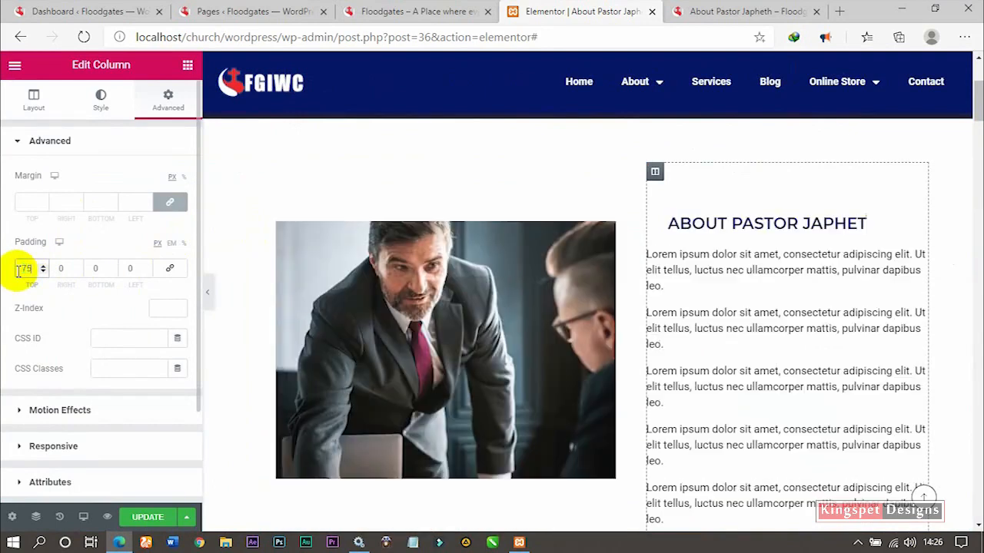
scroll(531, 269, down, 2)
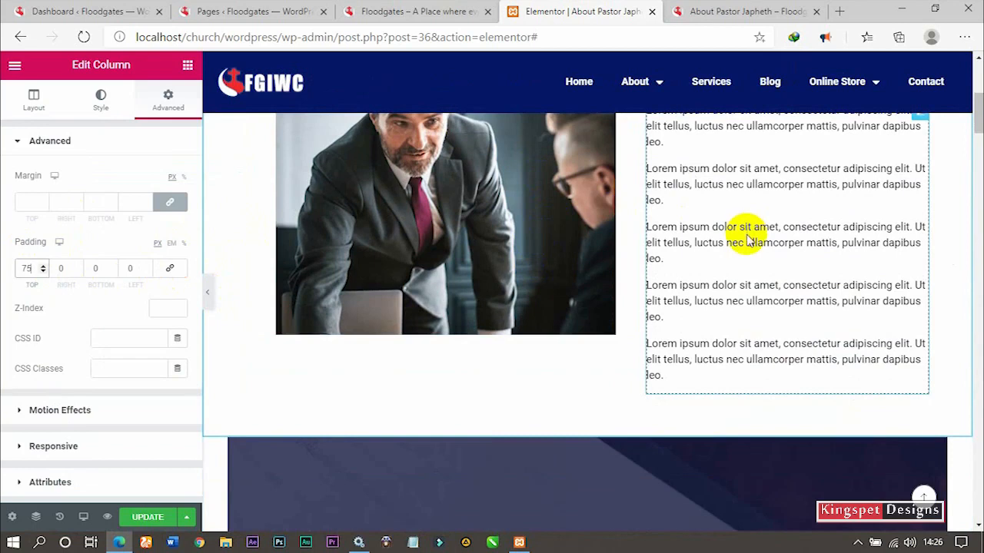
scroll(607, 377, down, 3)
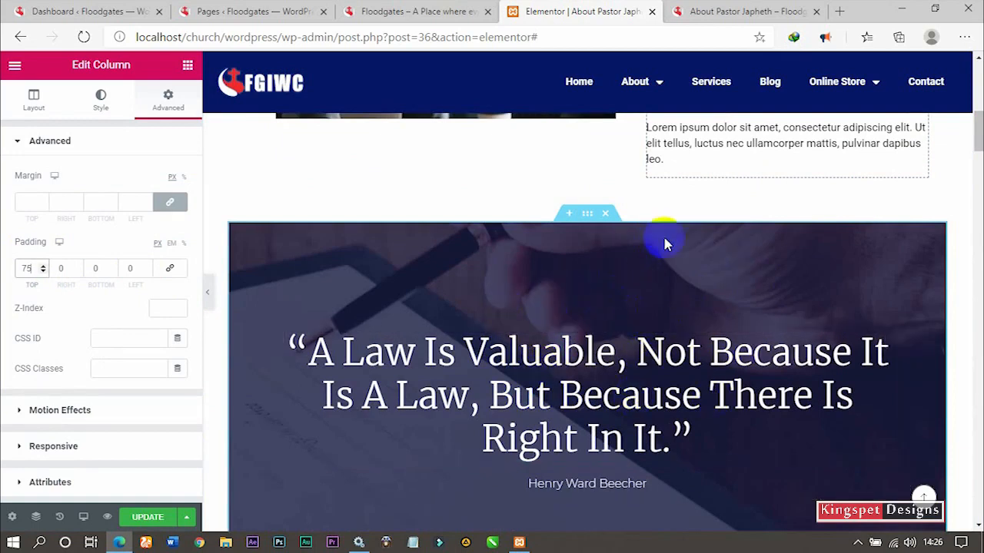
scroll(666, 243, up, 5)
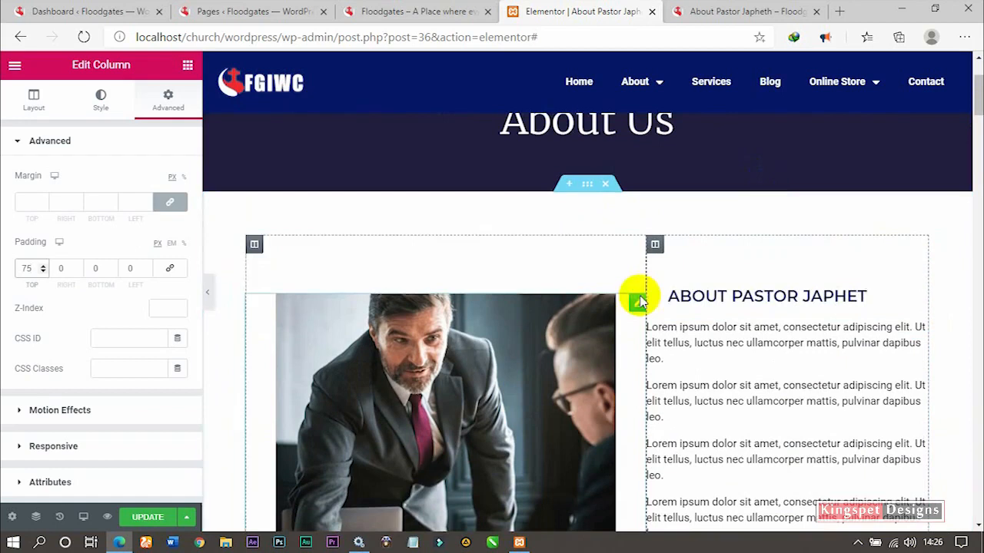
scroll(725, 329, down, 3)
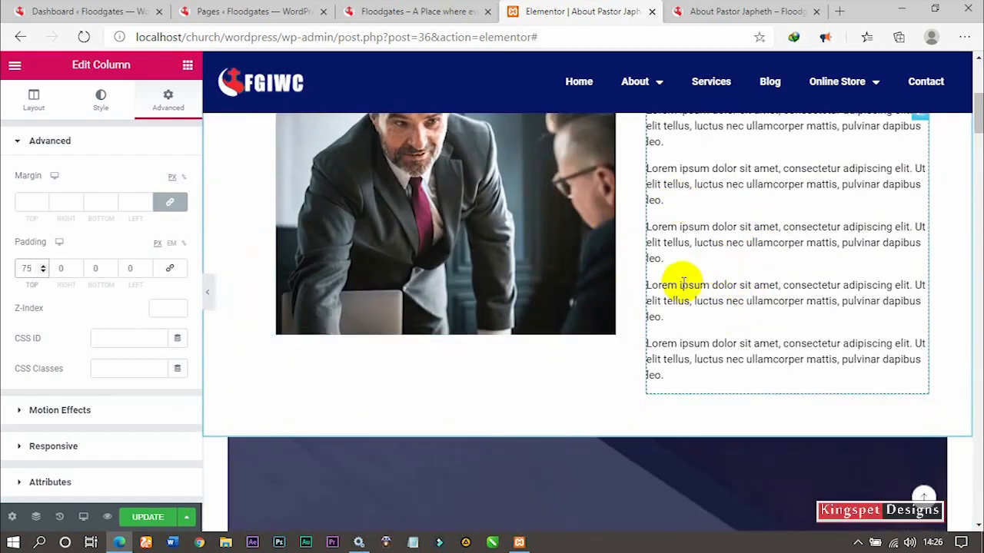
scroll(682, 285, down, 4)
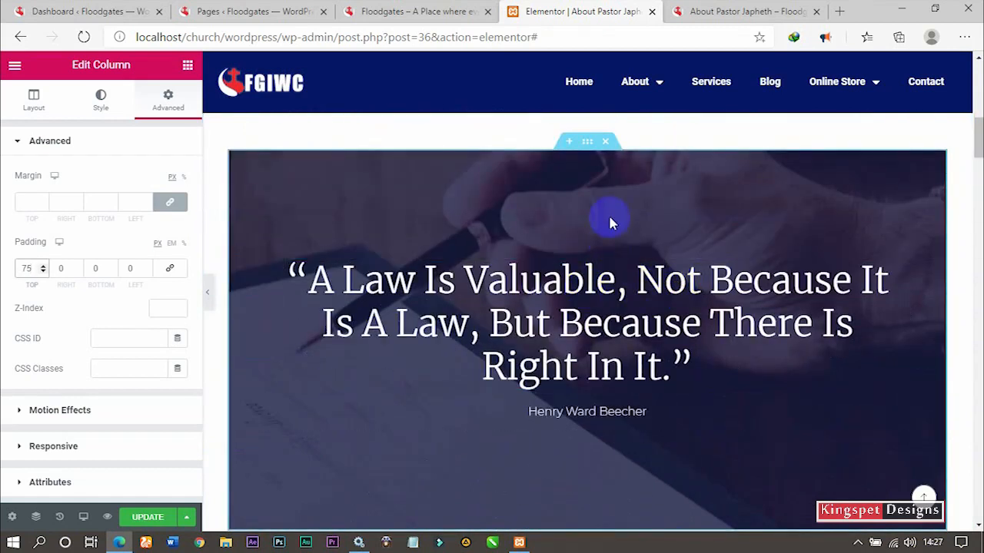
Check the About submenu on the live site, follow its Our Vision entry, and return to the Elementor editor.
click(742, 11)
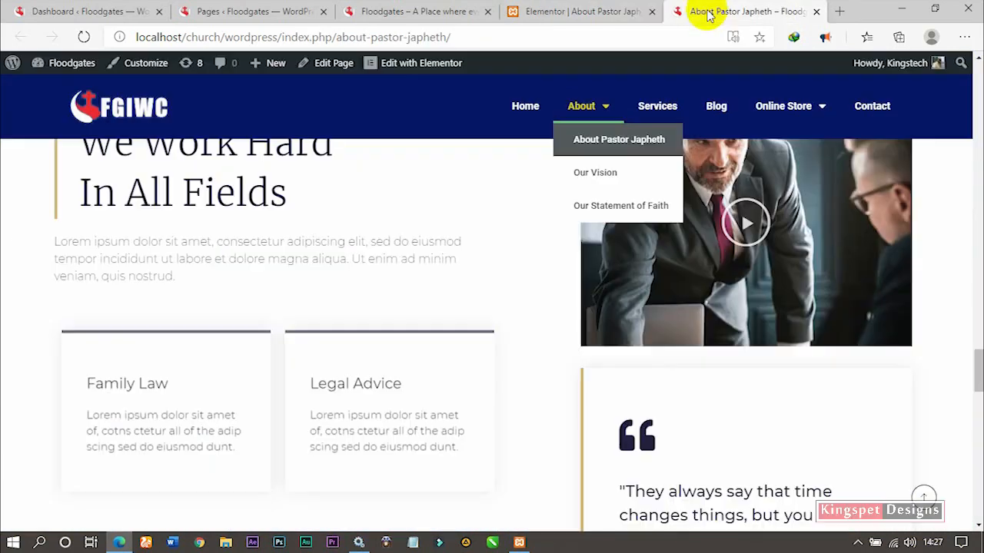
click(604, 109)
click(617, 172)
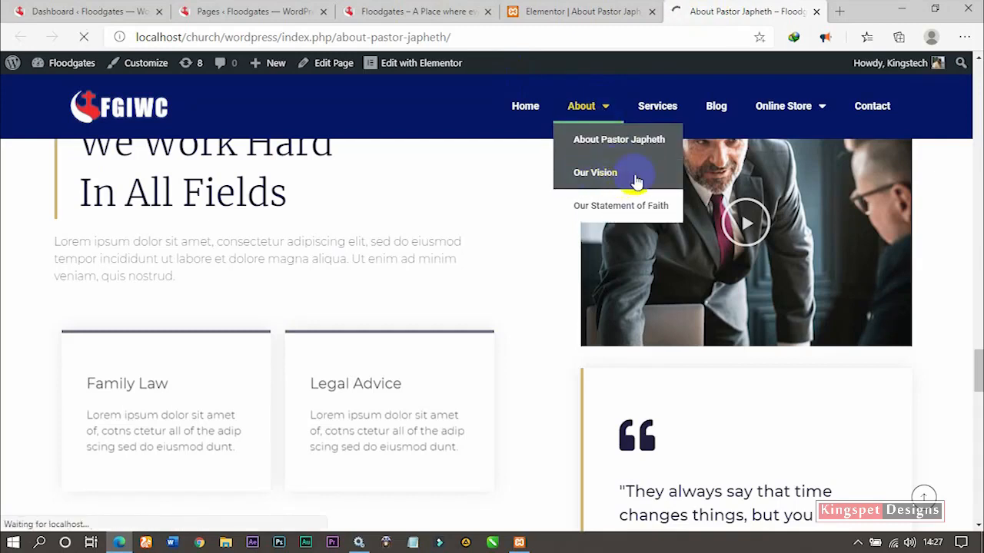
click(565, 11)
Insert a Heading widget above the quote in the dark banner section and begin its title with "OUR".
scroll(585, 323, up, 2)
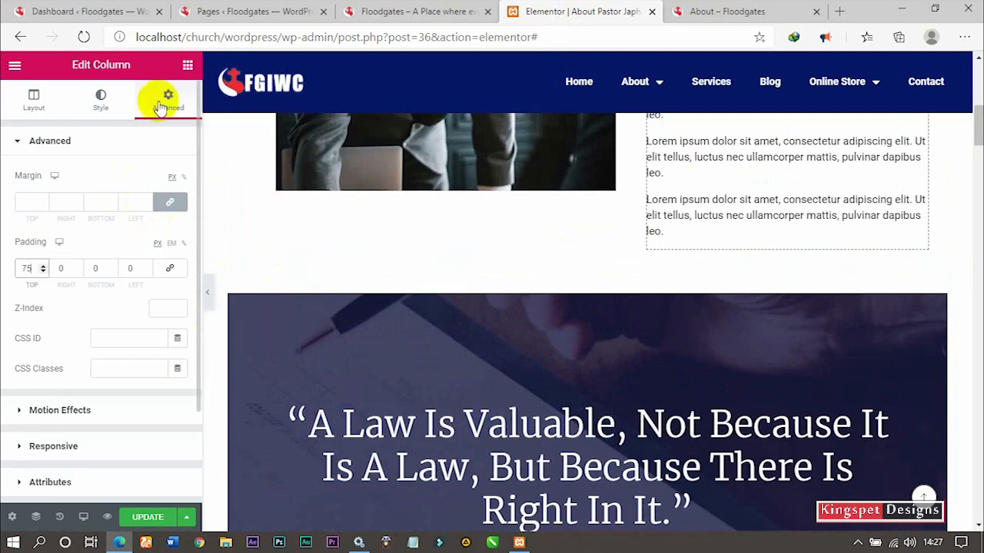
click(187, 64)
drag(185, 195, 574, 411)
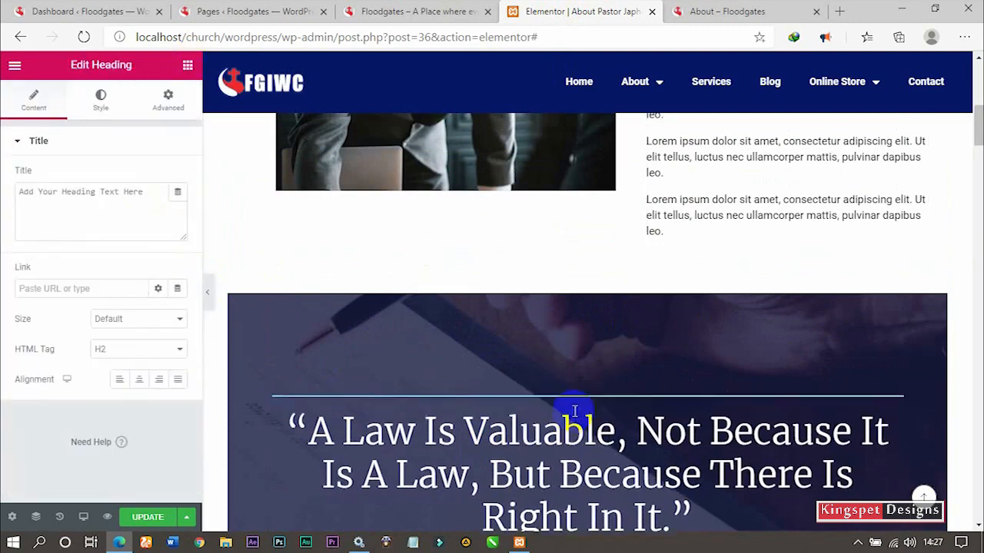
click(137, 203)
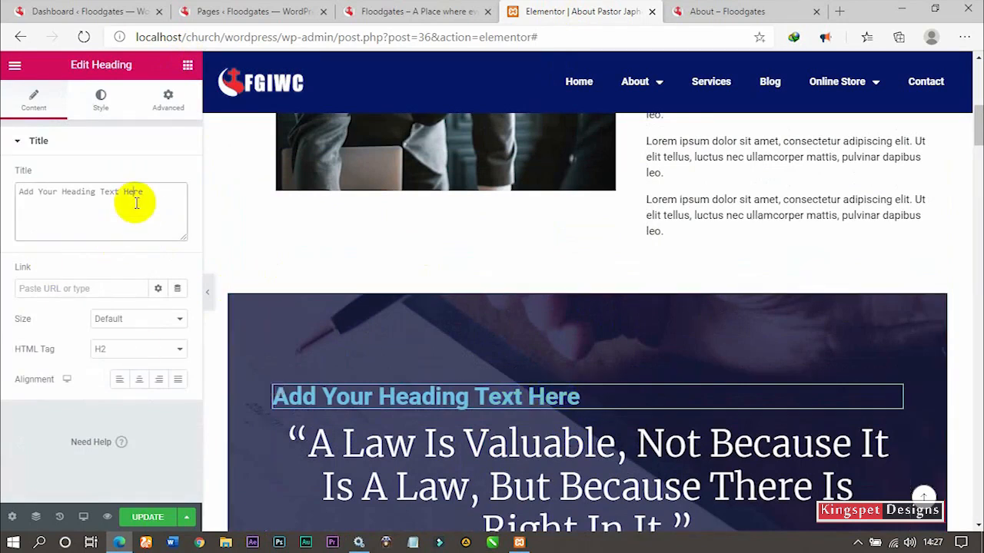
key(ctrl+a)
text(O)
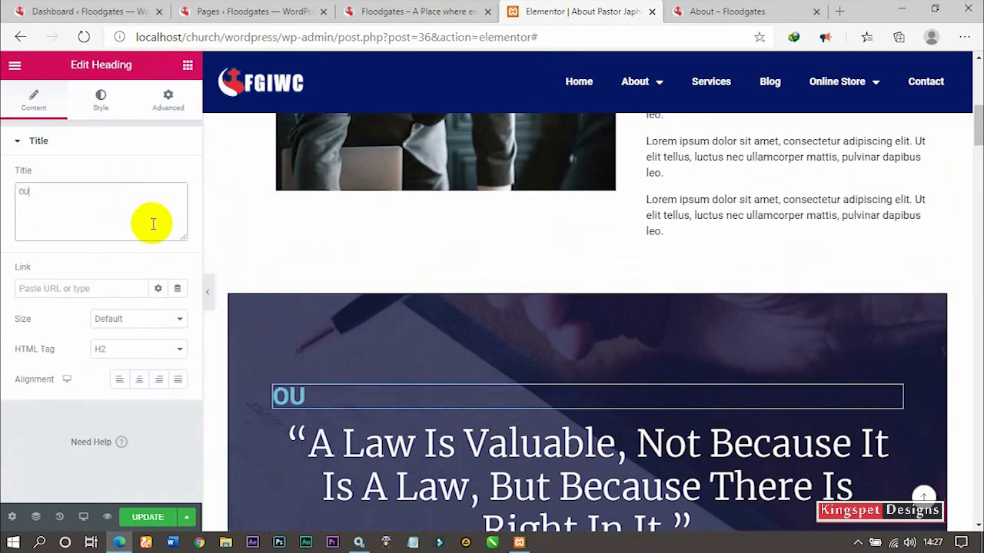
Check the wording of the About submenu entries on the live site again.
click(723, 11)
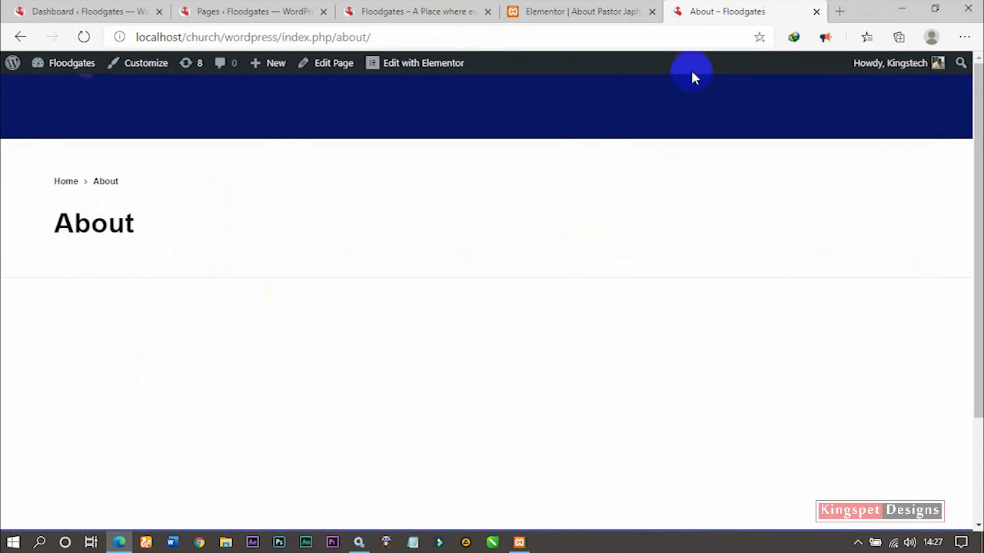
mouse_move(604, 114)
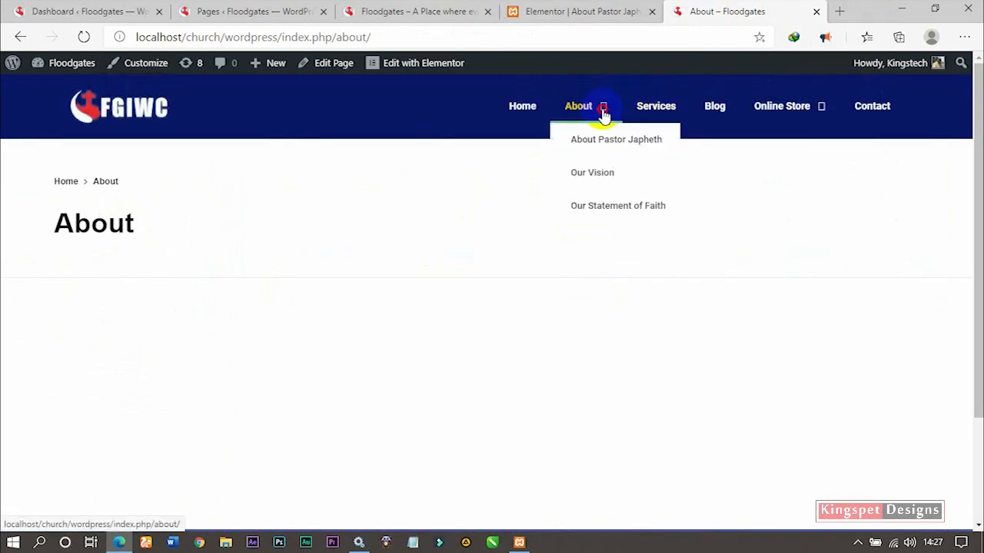
click(556, 18)
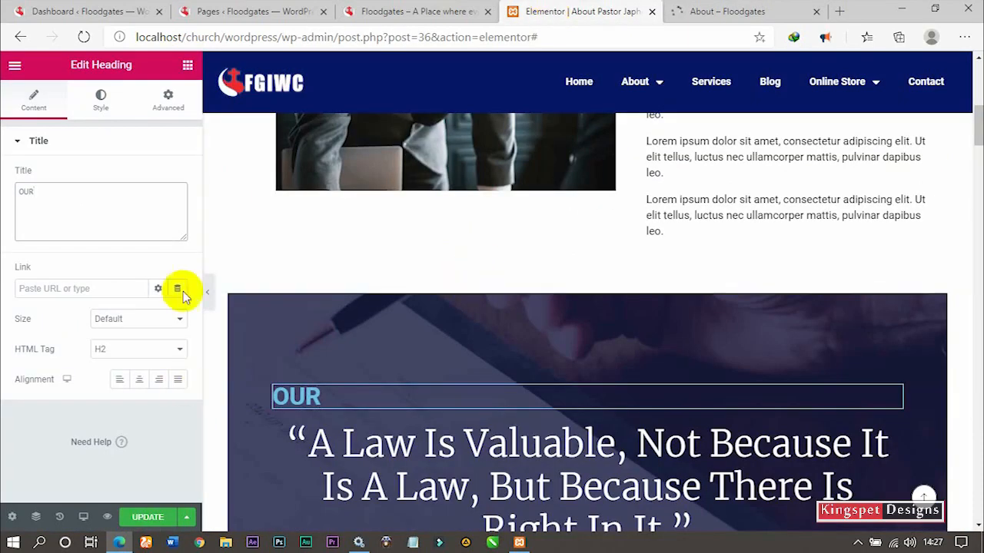
click(698, 11)
mouse_move(577, 111)
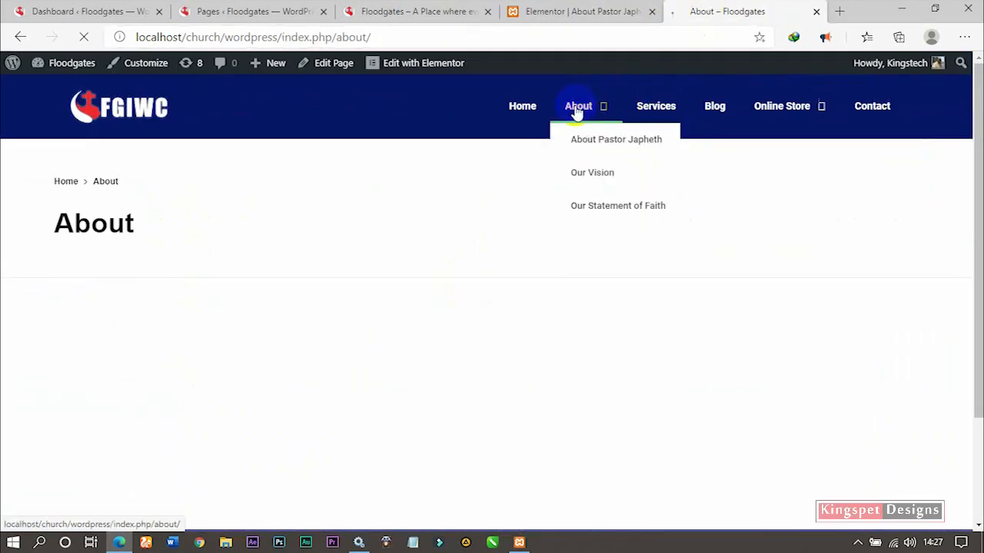
Complete the new heading's title as "OUR VISION" in the Elementor editor and center it.
click(597, 9)
click(507, 390)
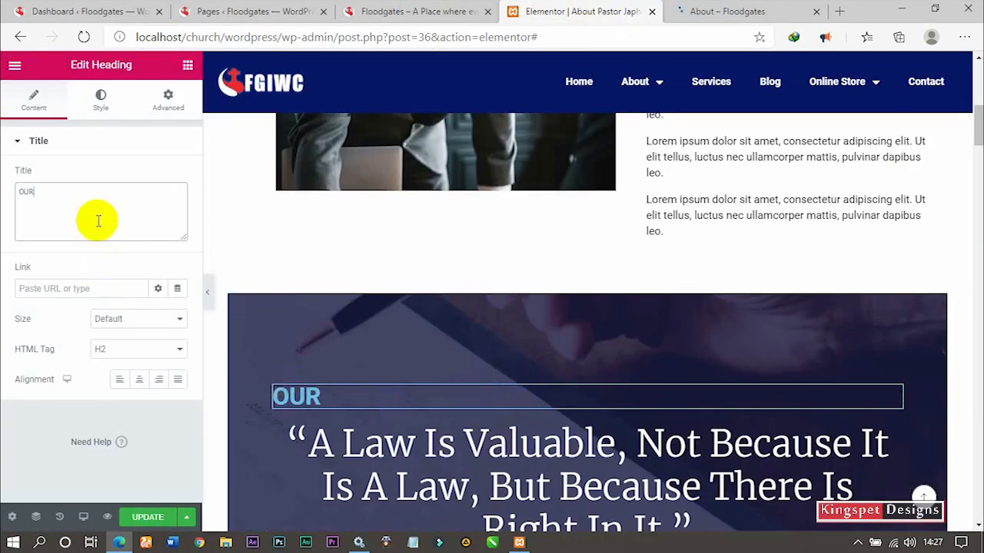
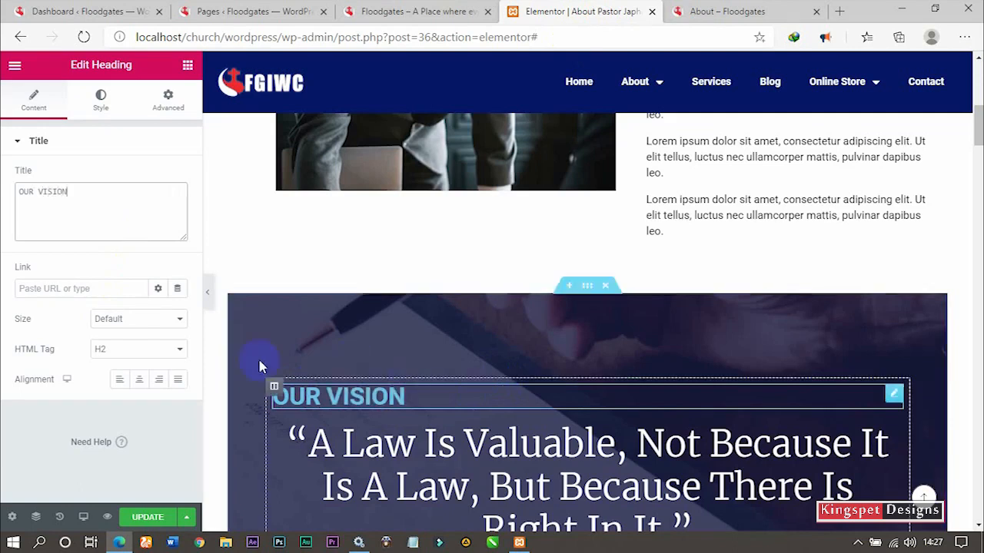
click(140, 379)
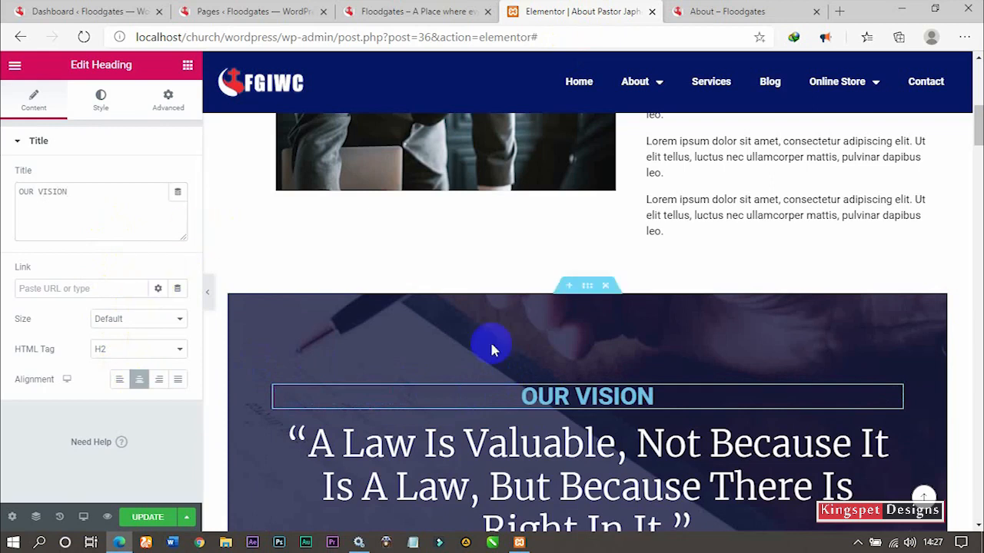
Set the OUR VISION heading's text color to white, #FFFFFF.
click(114, 106)
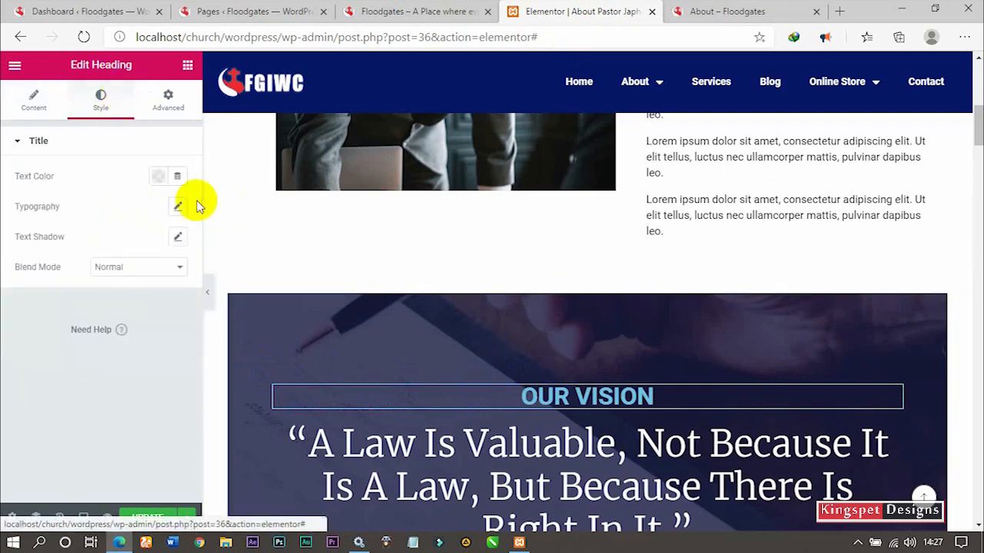
click(159, 179)
drag(182, 278, 77, 218)
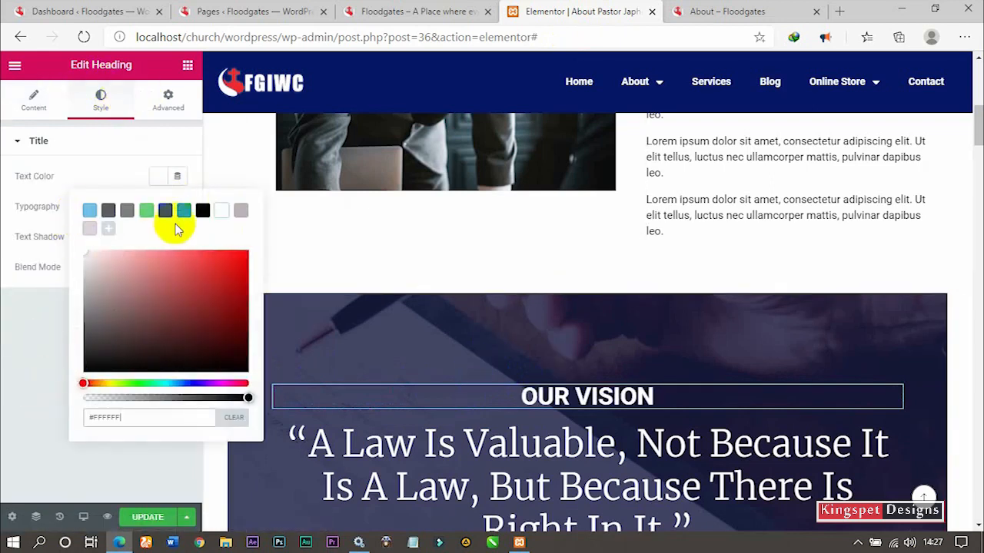
Set the OUR VISION heading's font family to Verdana.
click(158, 173)
click(179, 206)
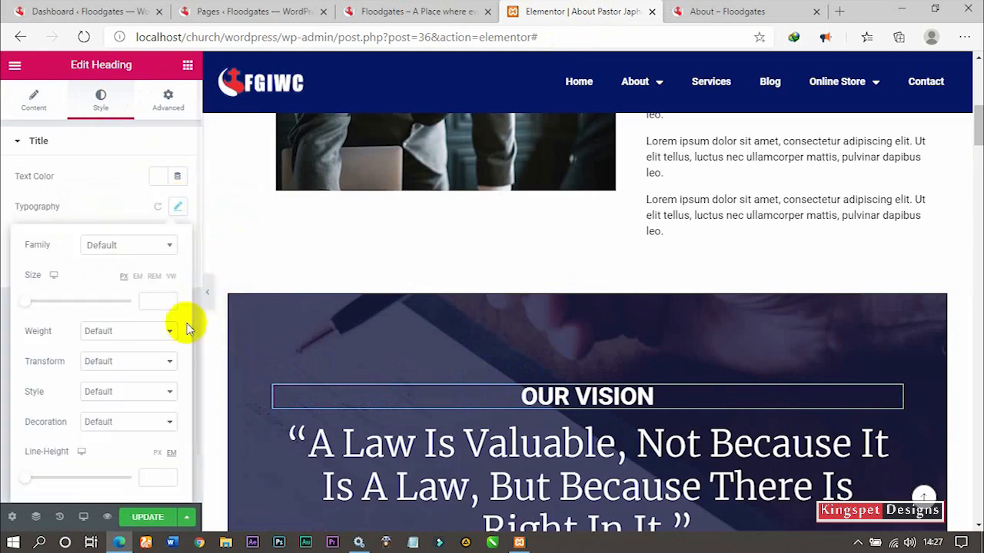
click(140, 246)
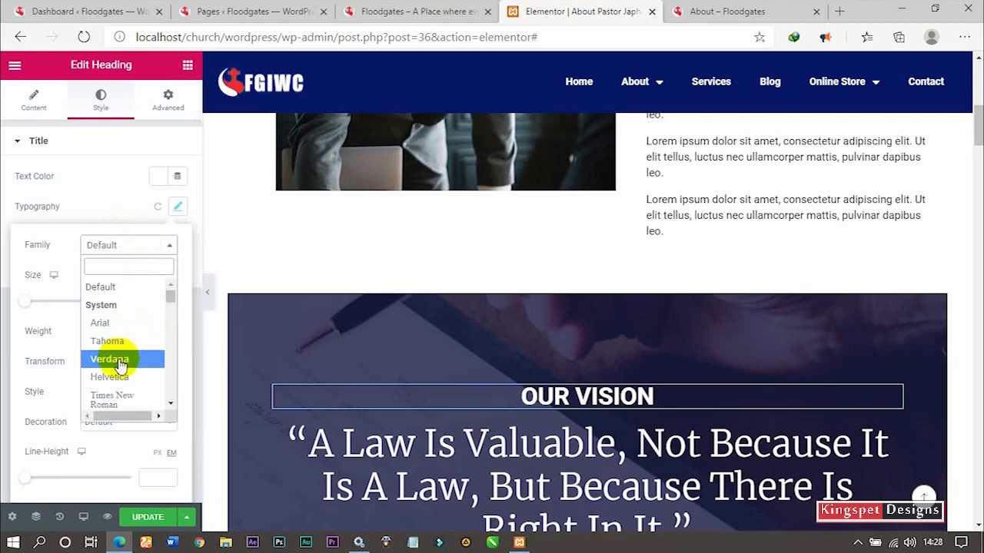
click(119, 361)
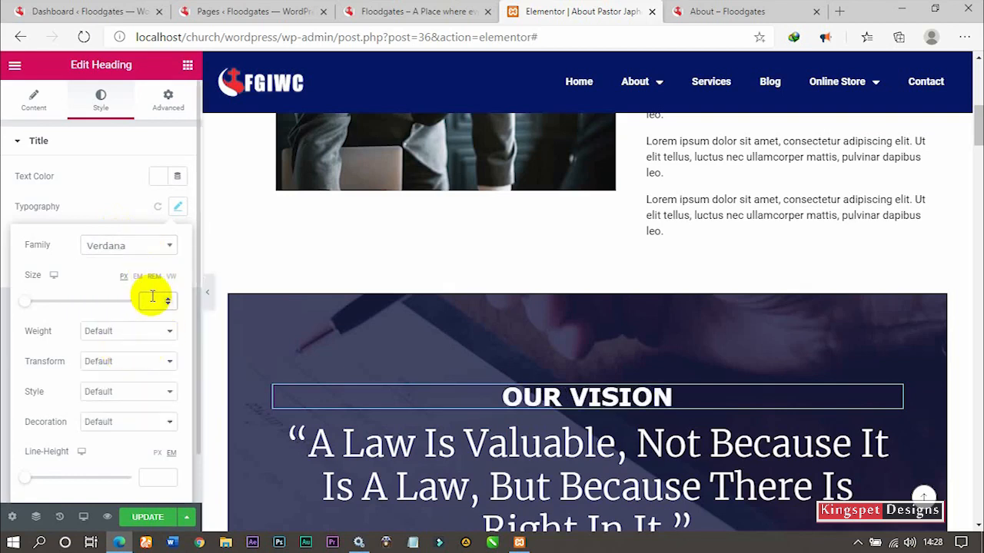
Change the OUR VISION heading's font family to Merriweather.
click(146, 247)
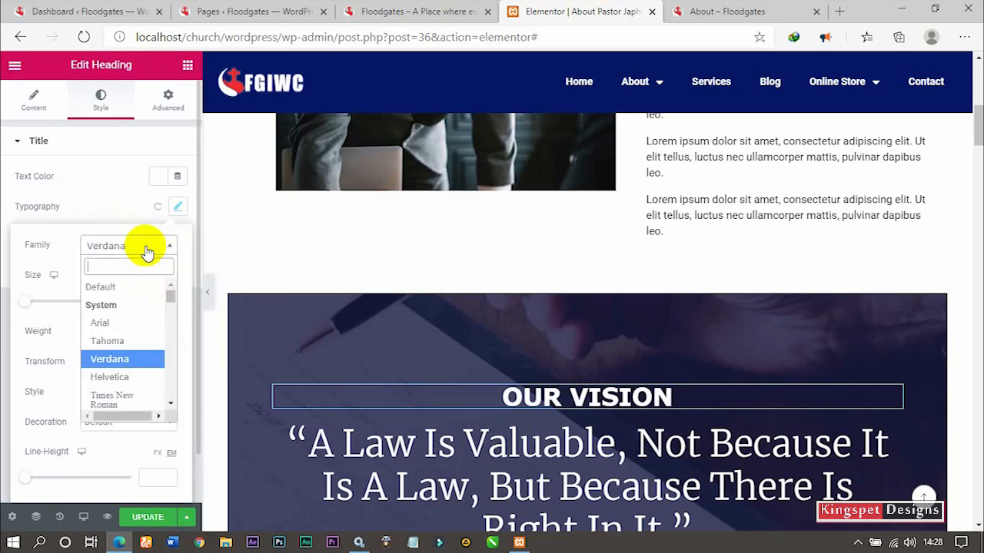
text(mee)
key(BackSpace)
text(rr)
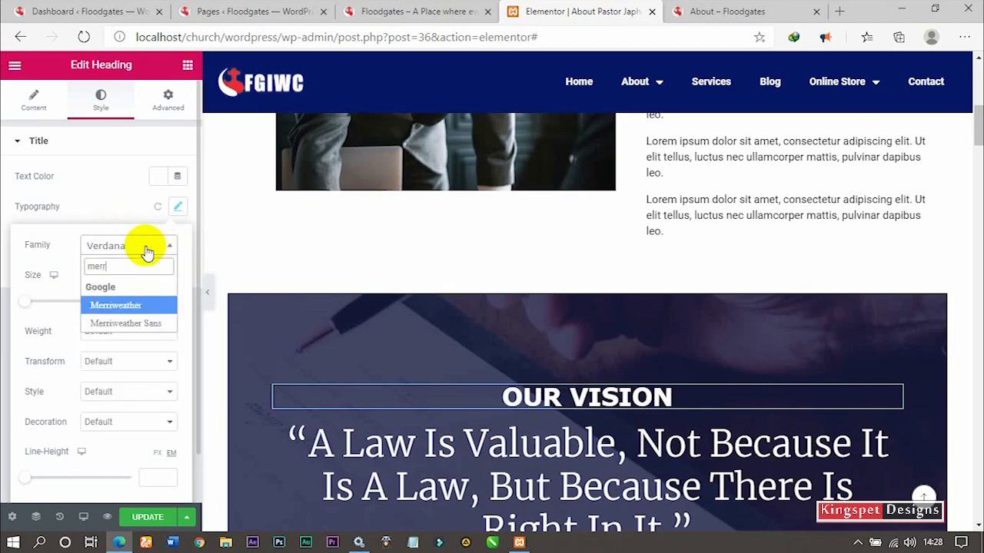
click(143, 304)
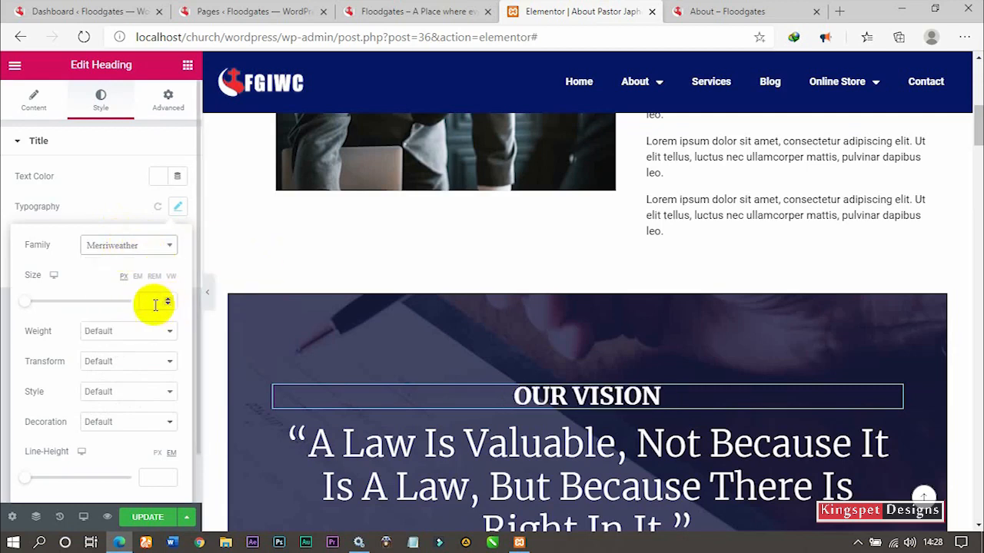
Try a 35 px font size on the OUR VISION heading and settle on 45 px.
click(146, 299)
text(35)
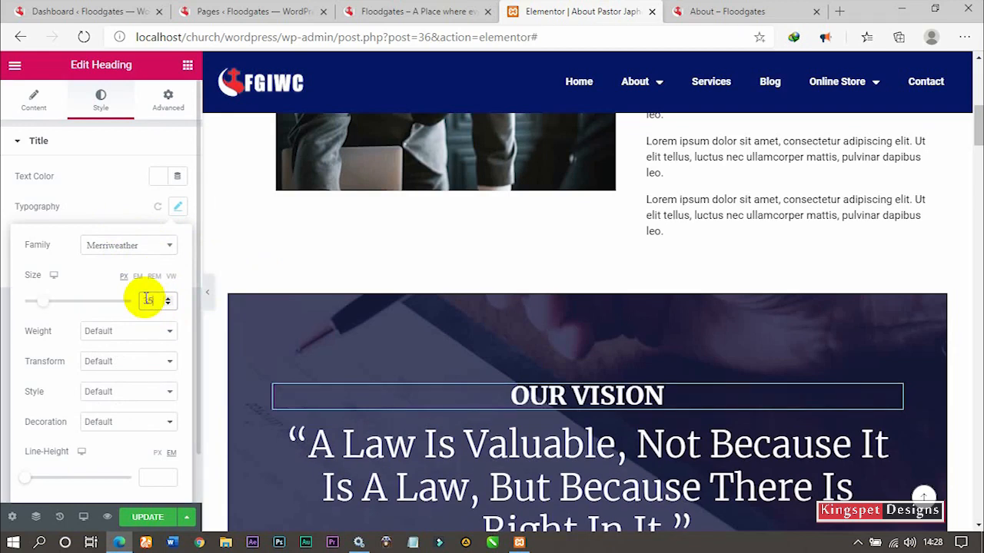
scroll(681, 446, down, 1)
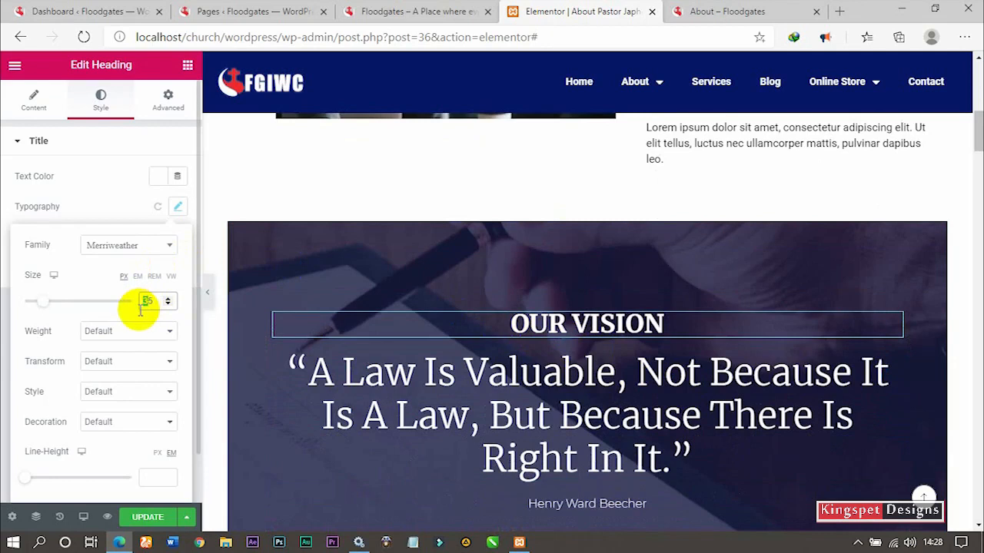
text(45)
scroll(637, 330, down, 1)
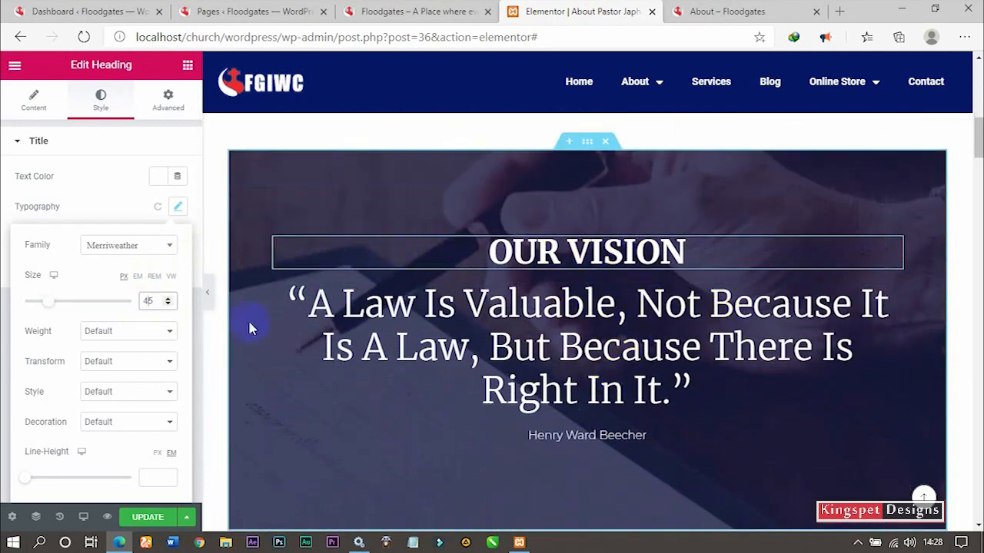
Replace the quote below OUR VISION with the "Lorem ipsum dolor sit amet" placeholder paragraph, entered twice.
click(478, 328)
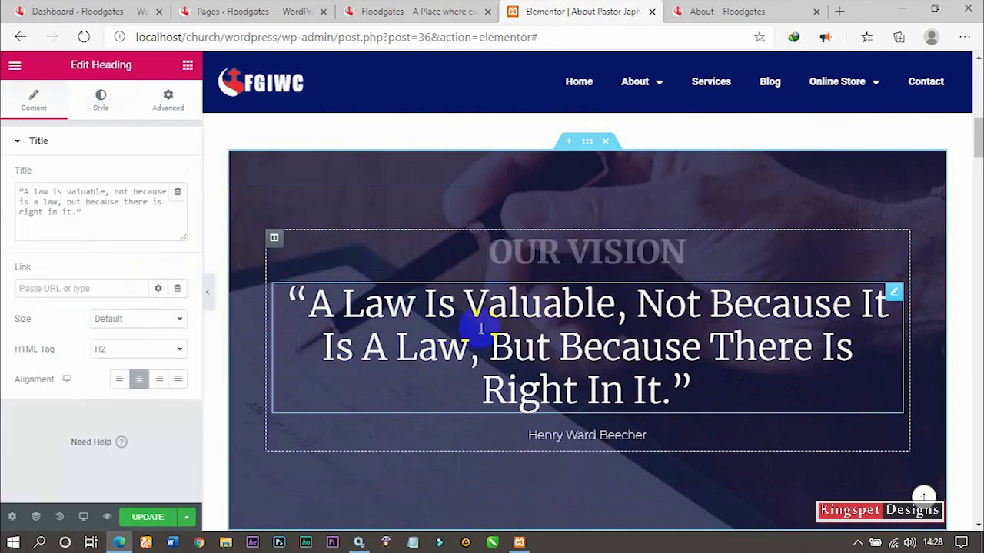
click(96, 215)
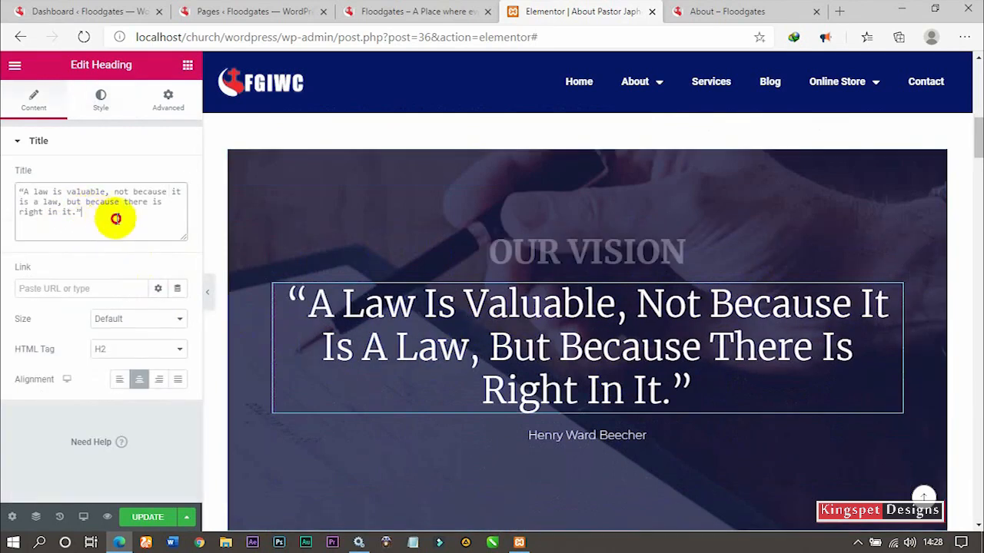
drag(115, 218, 5, 176)
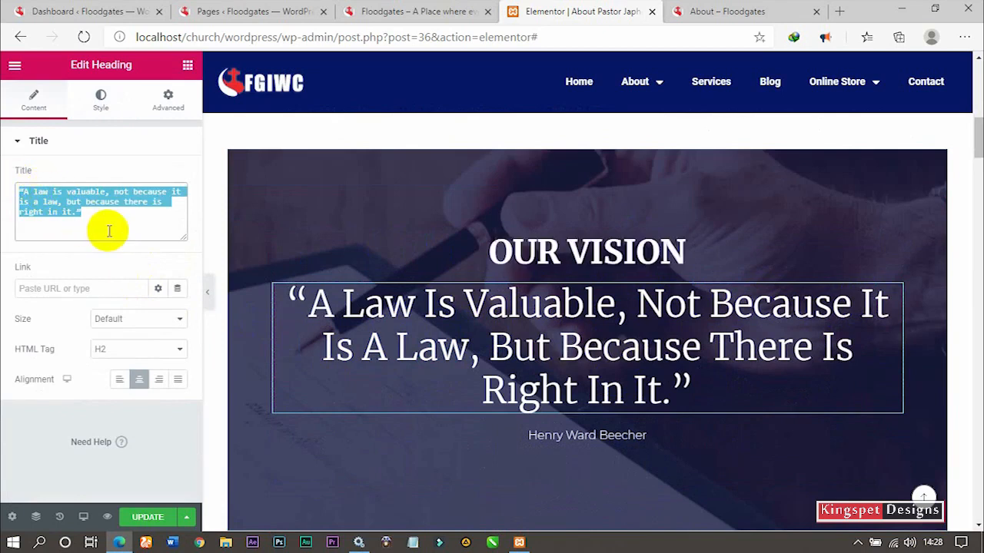
text(Lorem ipsum dolor sit amet, consectetur adipiscing elit. Ut elit tellus, luctus nec ullamcorper mattis, pulvinar dapibus leo.)
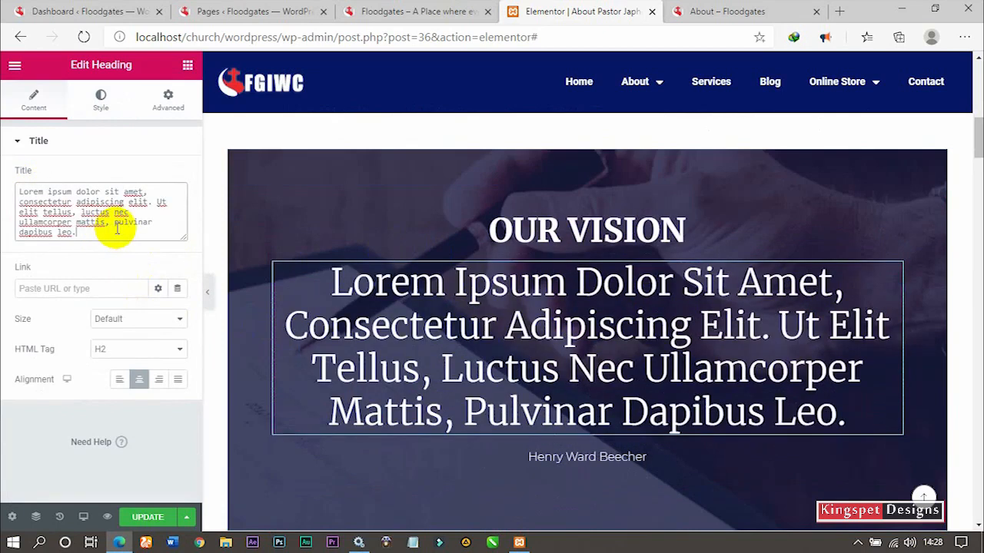
text(Lorem ipsum dolor sit amet, consectetur adipiscing elit. Ut elit tellus, luctus nec ullamcorper mattis, pulvinar dapibus leo.)
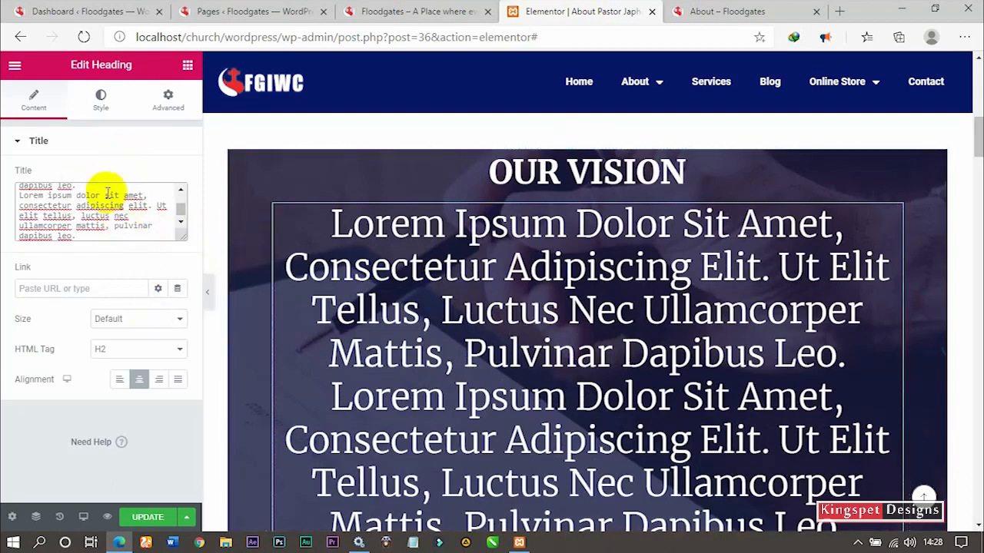
Try font sizes of 20 and 25 px on the vision placeholder text and settle on 22 px.
click(101, 104)
click(174, 206)
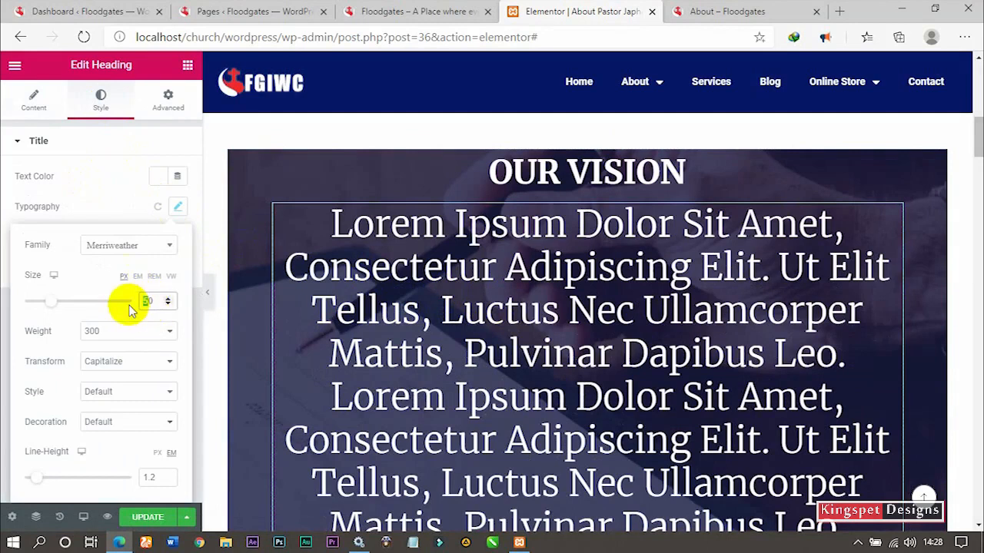
text(20)
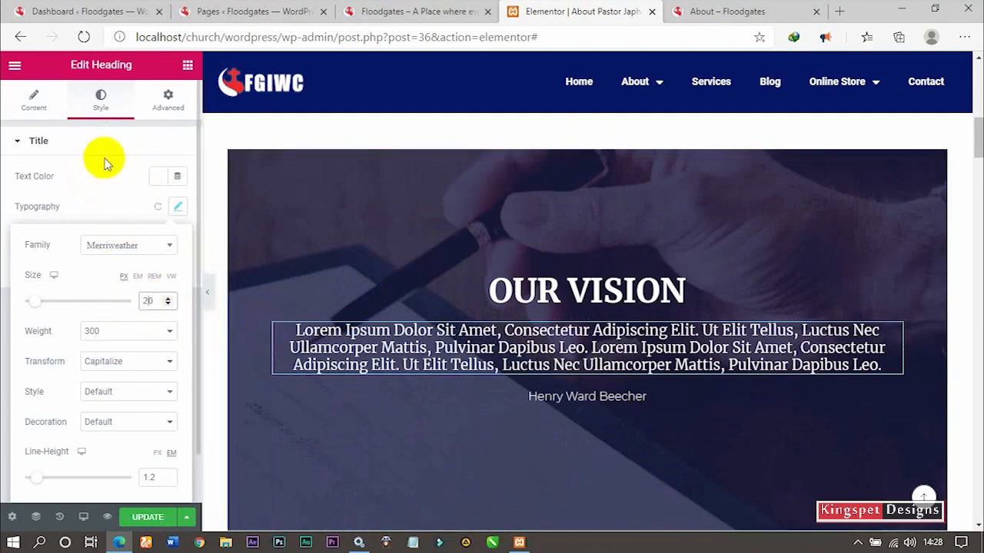
double_click(615, 347)
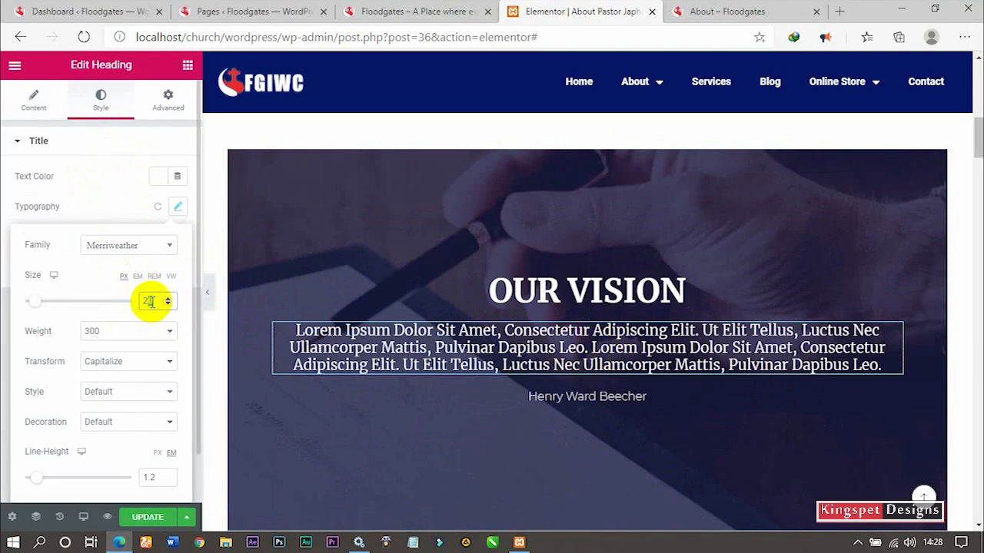
text(25)
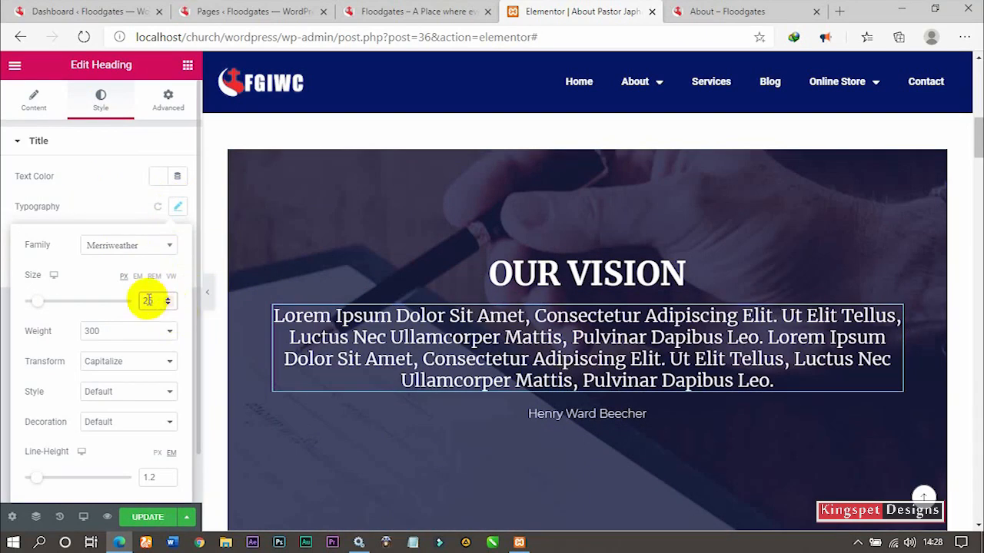
text(2)
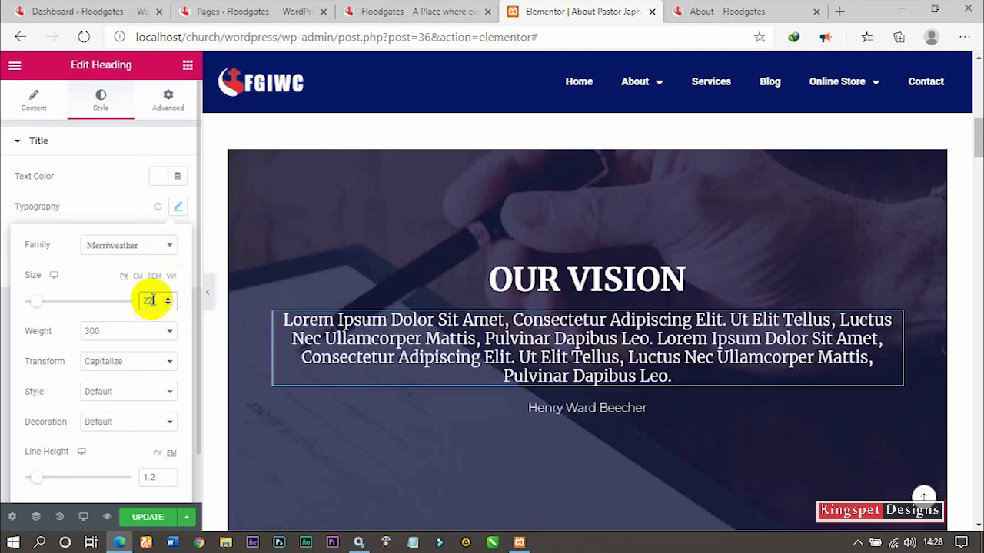
Try justified alignment on the vision placeholder text and restore its center alignment.
click(35, 100)
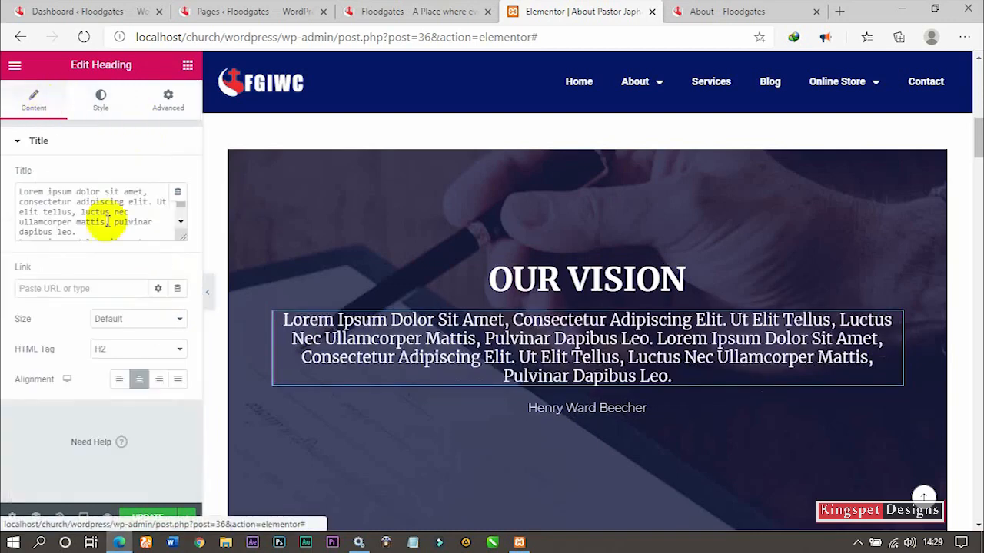
scroll(157, 231, down, 4)
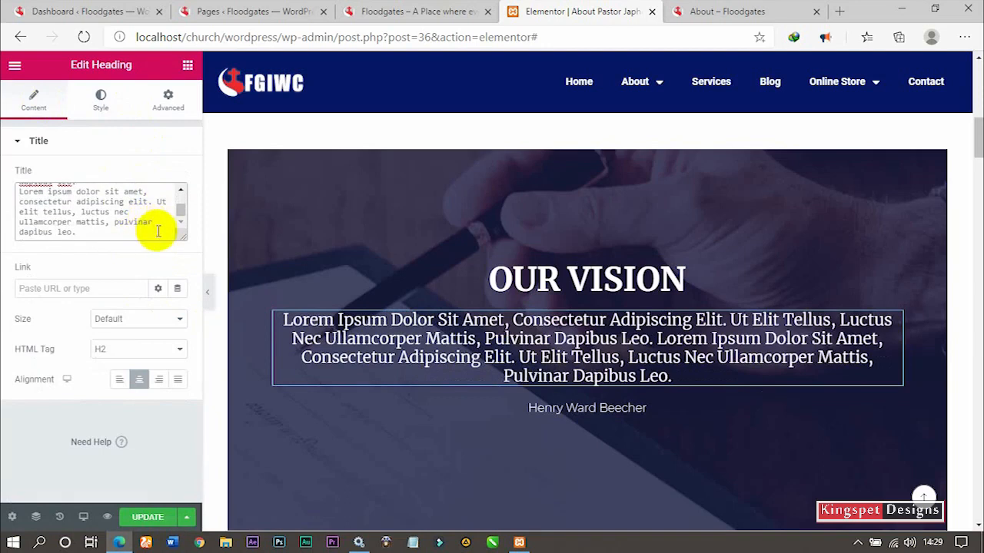
click(177, 381)
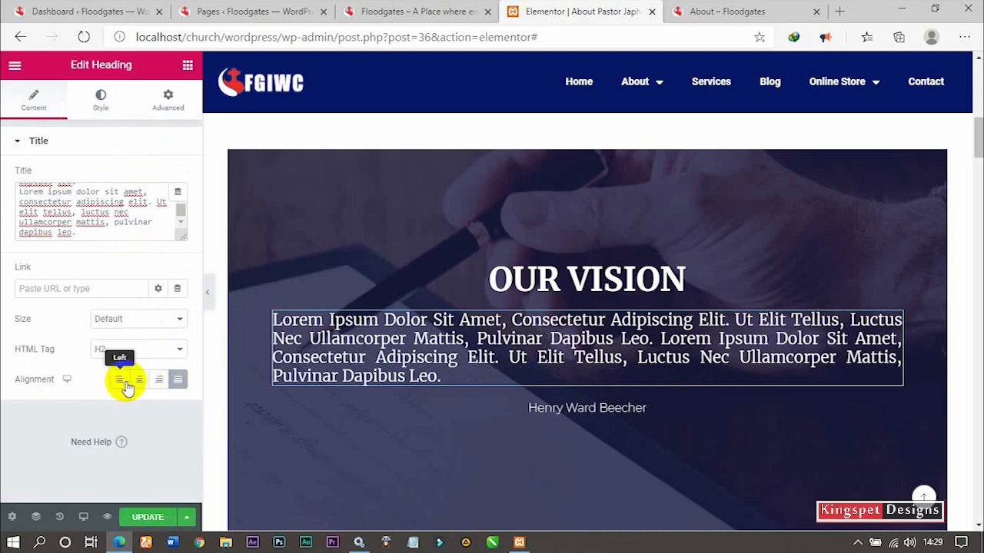
scroll(570, 347, down, 2)
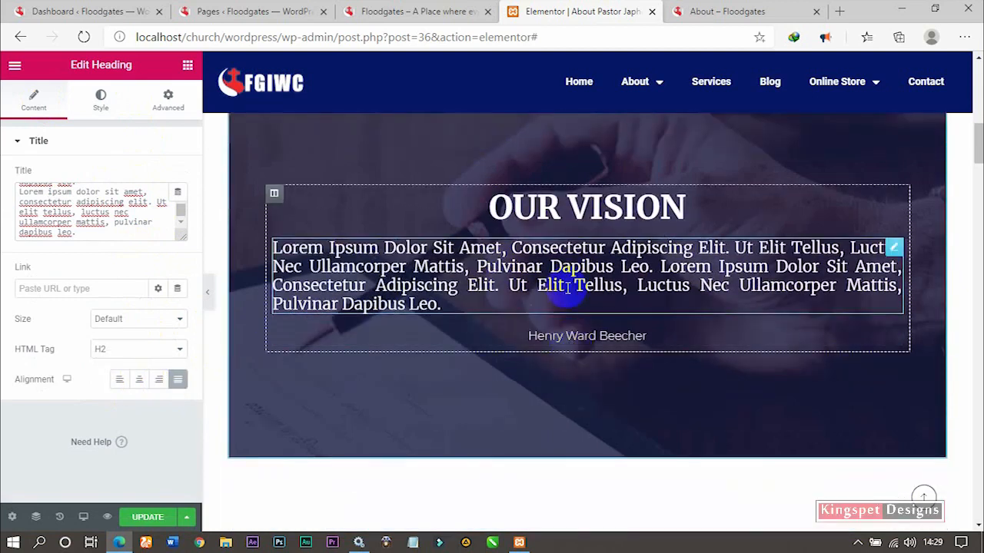
click(139, 379)
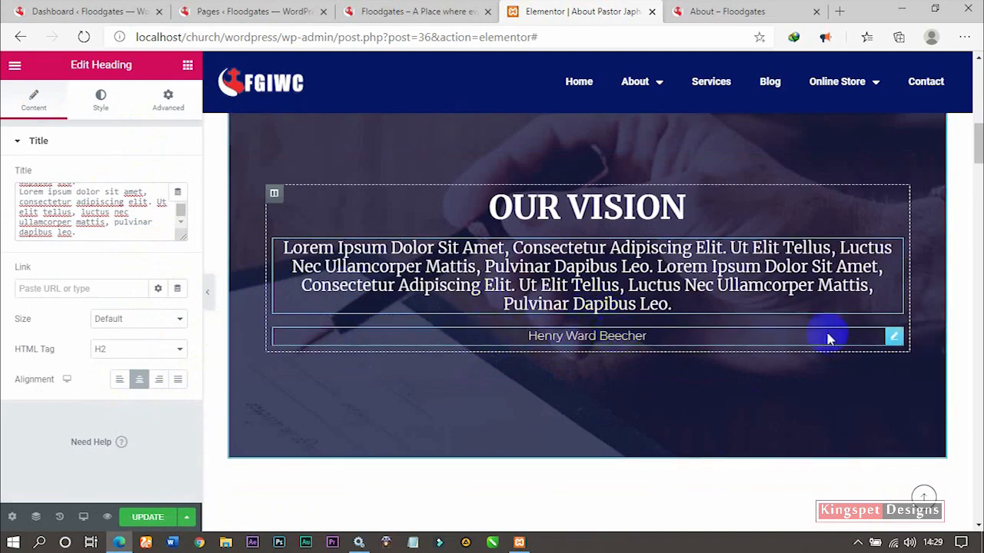
Delete the quote author's text widget below the vision text and preview the banner section at full width.
right_click(894, 336)
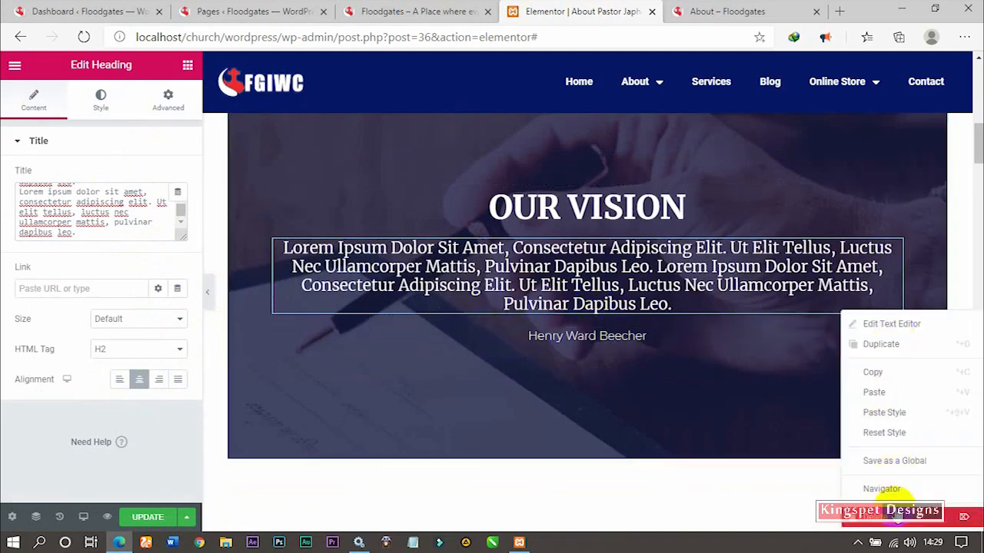
click(895, 515)
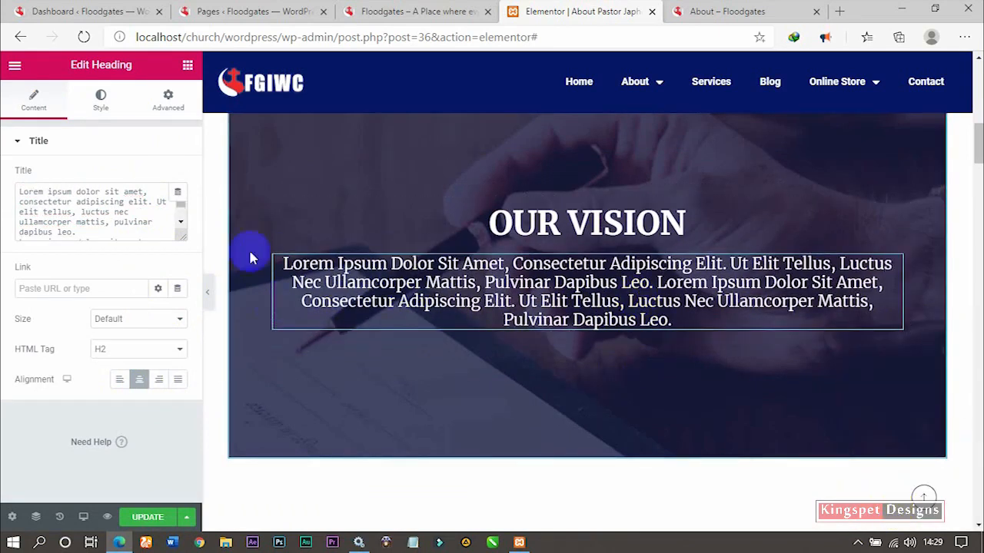
click(208, 301)
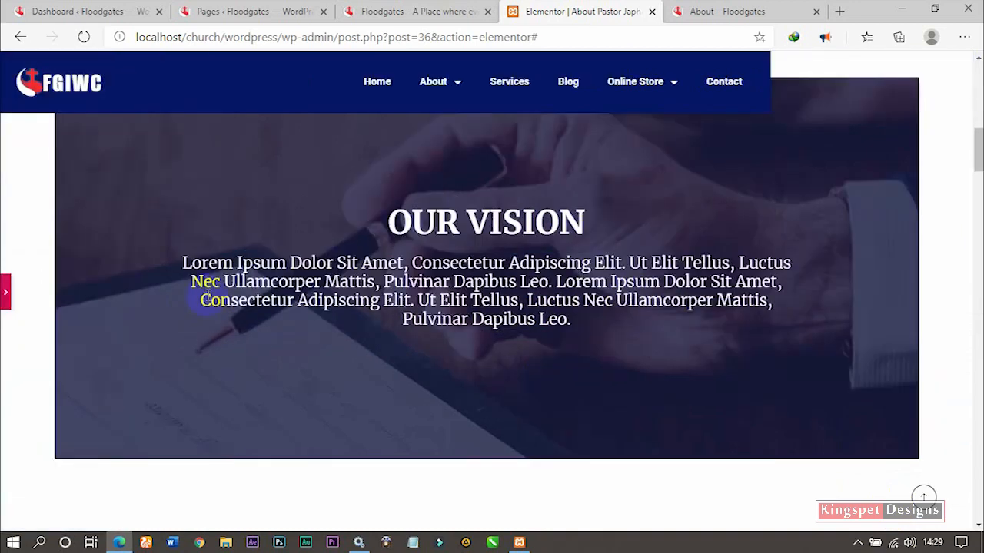
scroll(52, 350, up, 3)
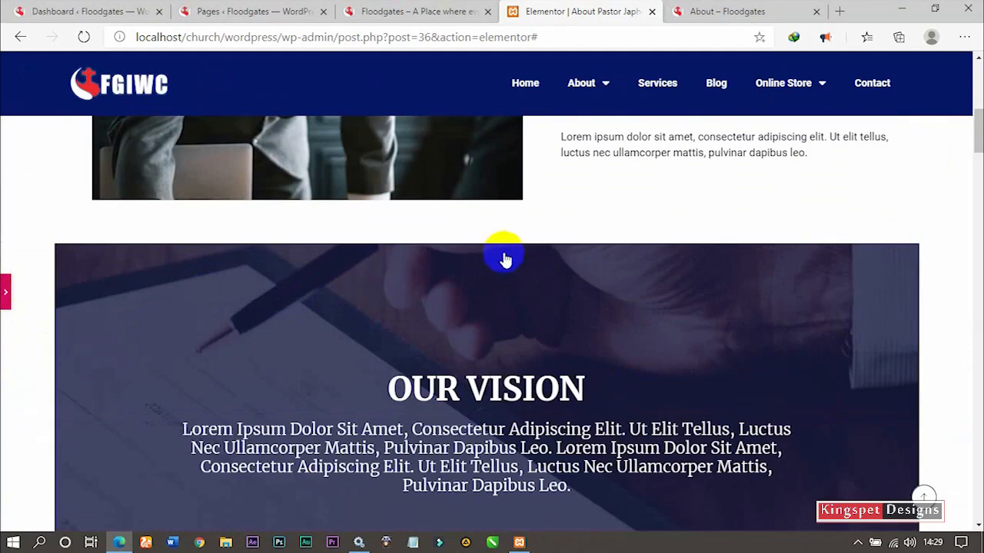
scroll(603, 363, down, 3)
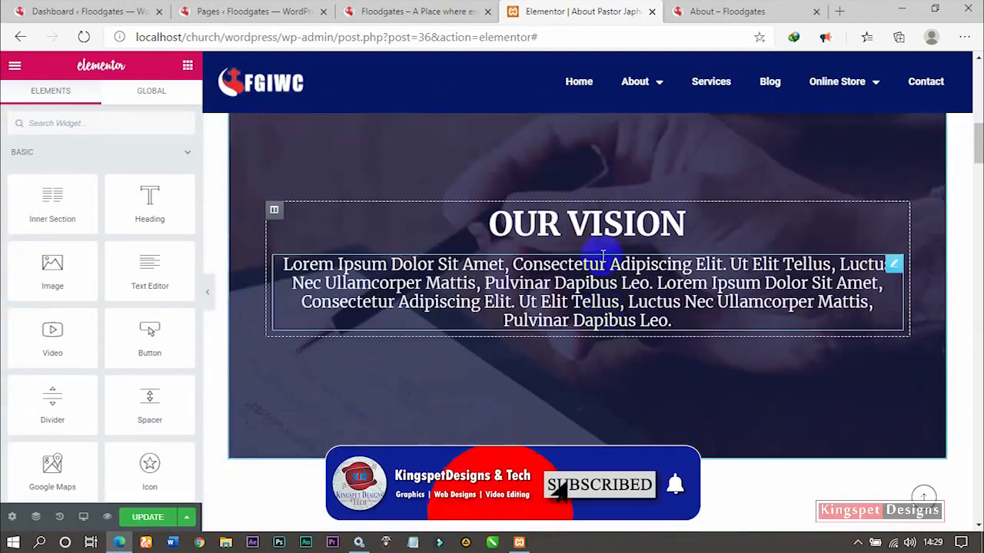
Unlink the OUR VISION heading's padding values, set its bottom padding to 30 px, and preview the section at full width.
click(629, 223)
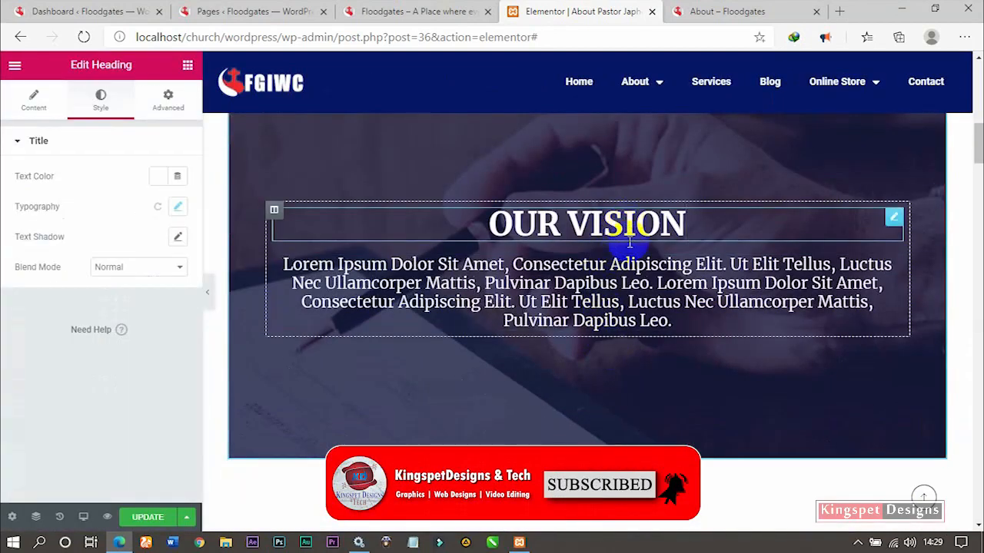
click(169, 100)
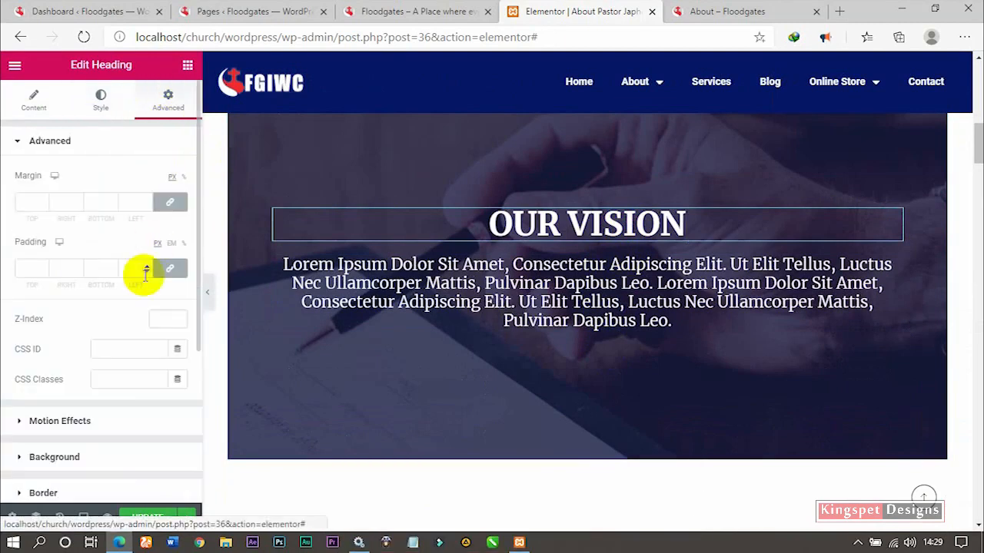
click(163, 270)
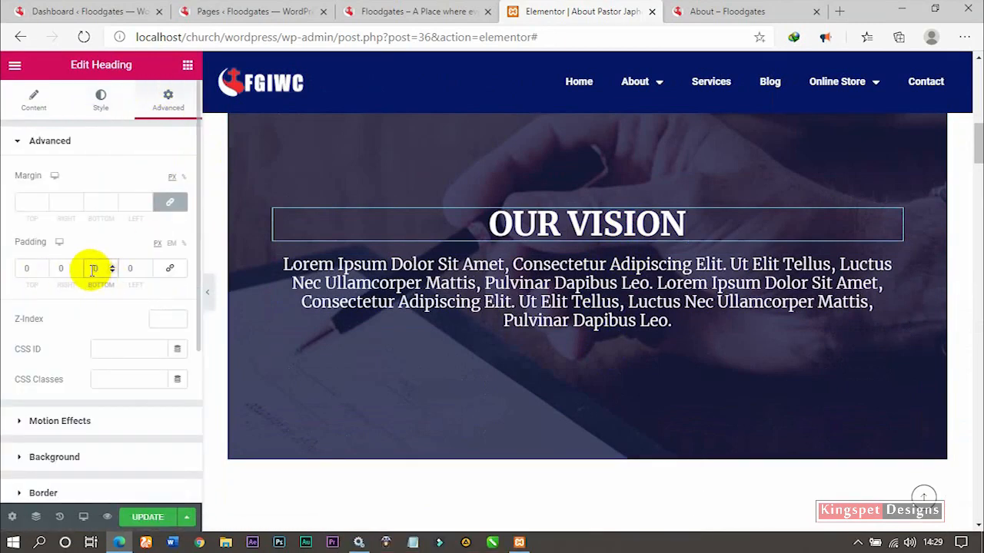
text(30)
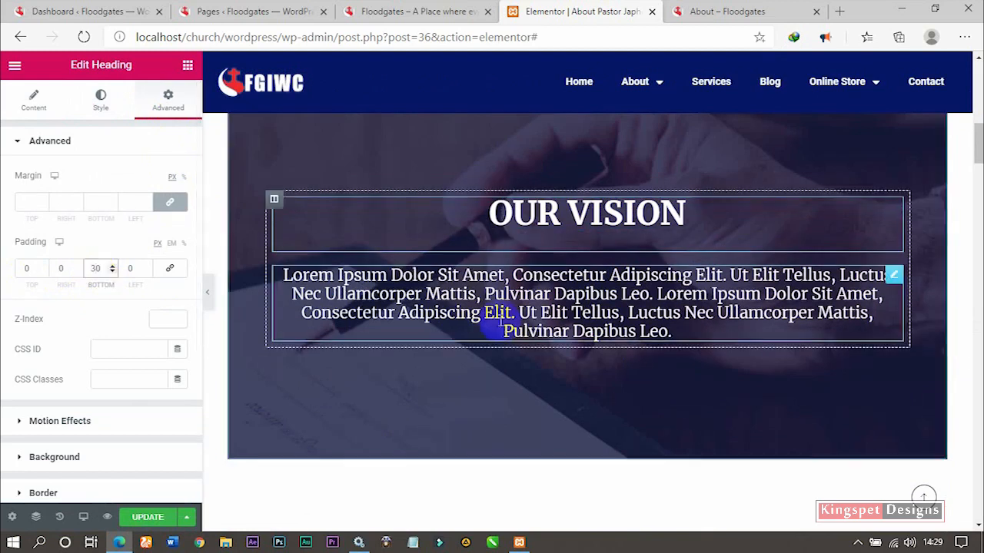
click(208, 292)
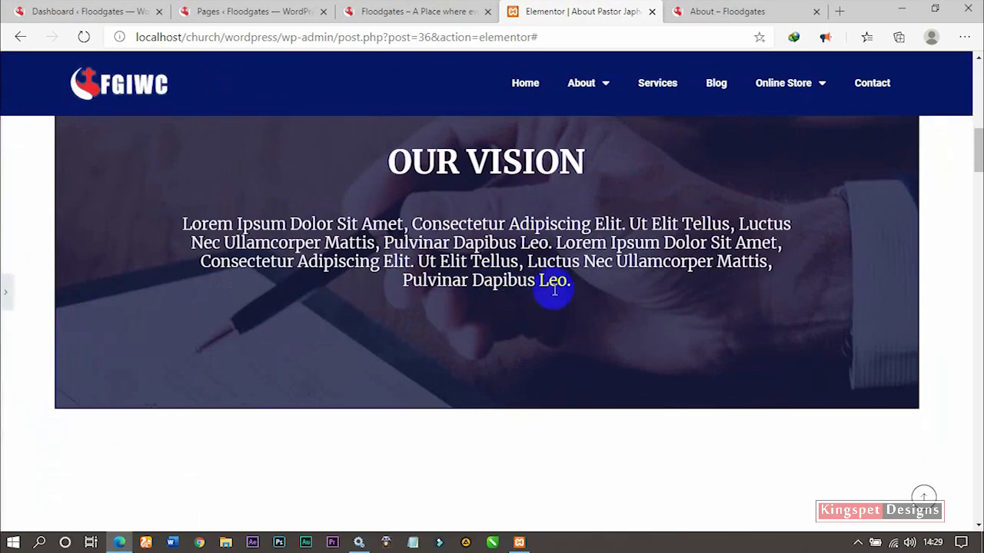
scroll(554, 289, up, 2)
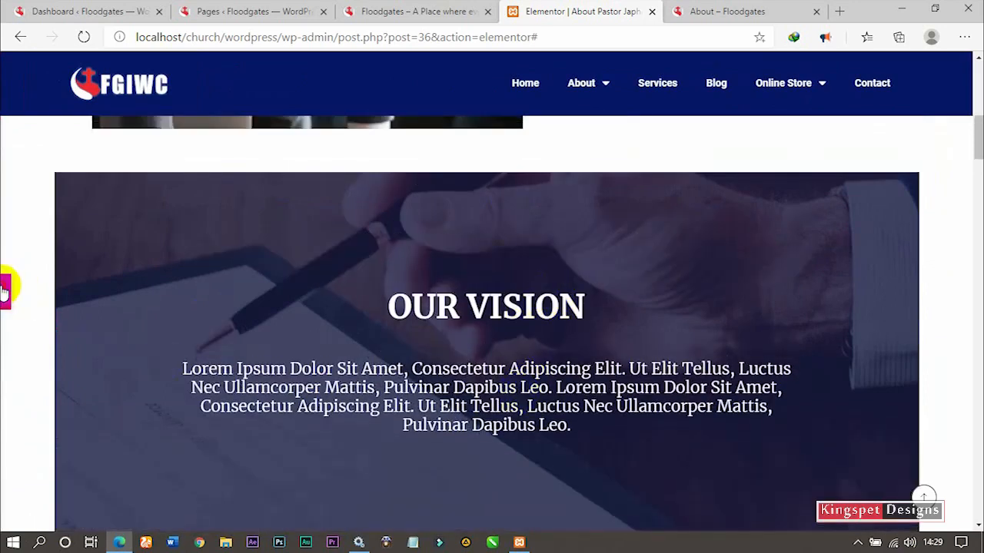
Try a minimum height of 430 px on the OUR VISION section and settle on 400 px.
click(589, 344)
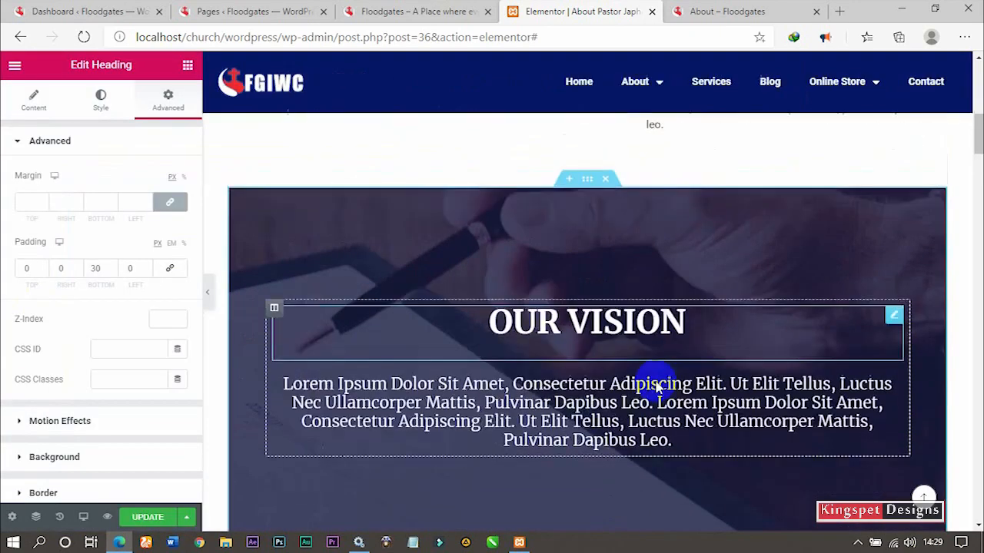
scroll(623, 295, up, 2)
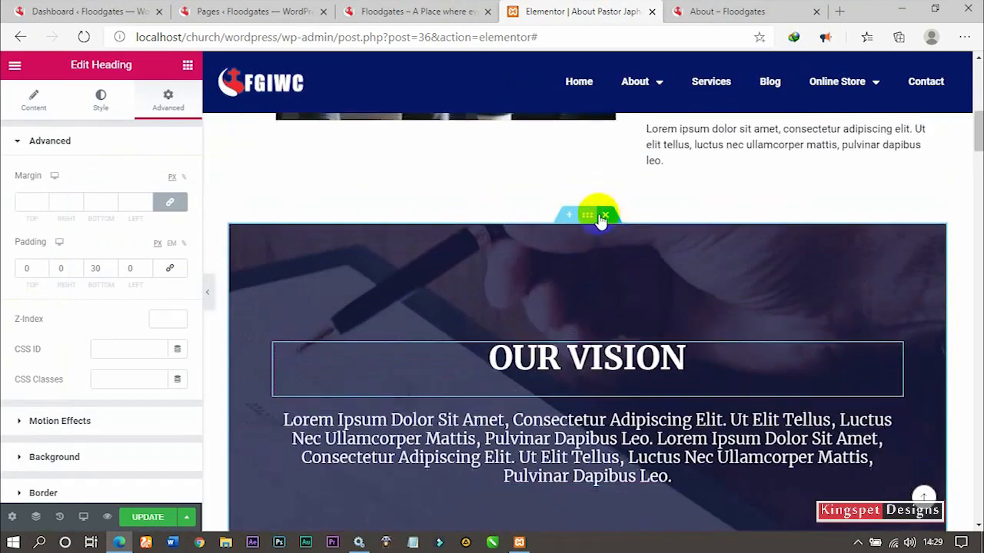
click(586, 218)
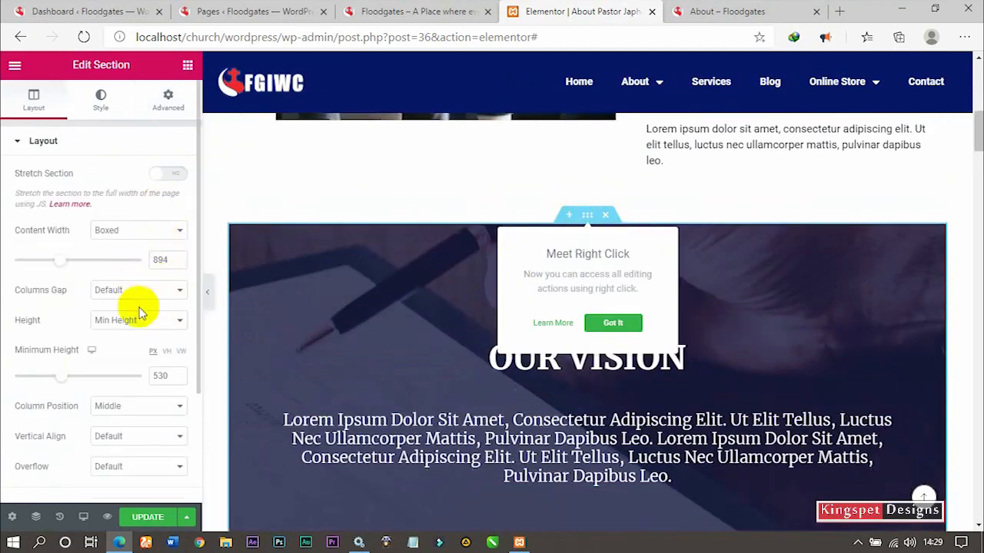
drag(160, 377, 142, 388)
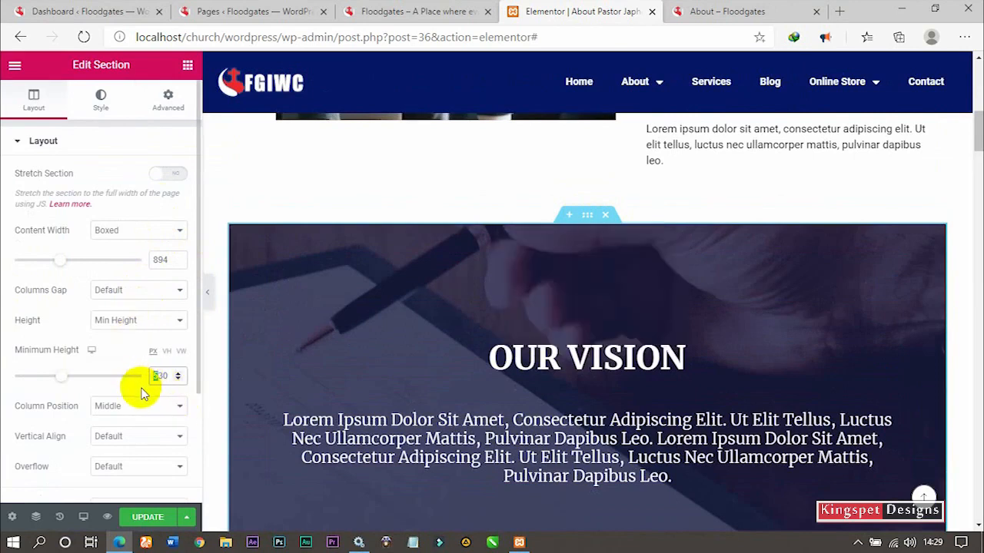
text(430)
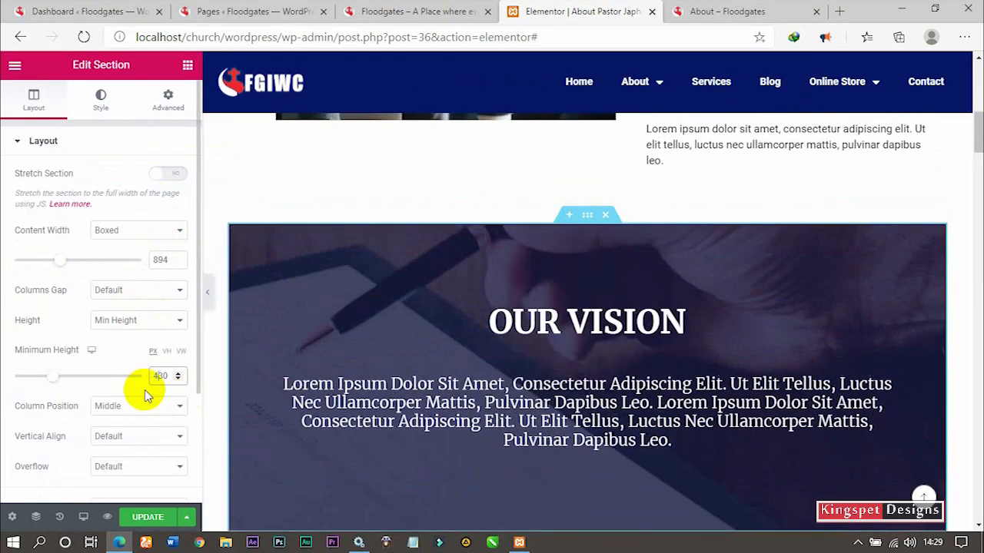
scroll(621, 384, down, 3)
scroll(622, 384, up, 2)
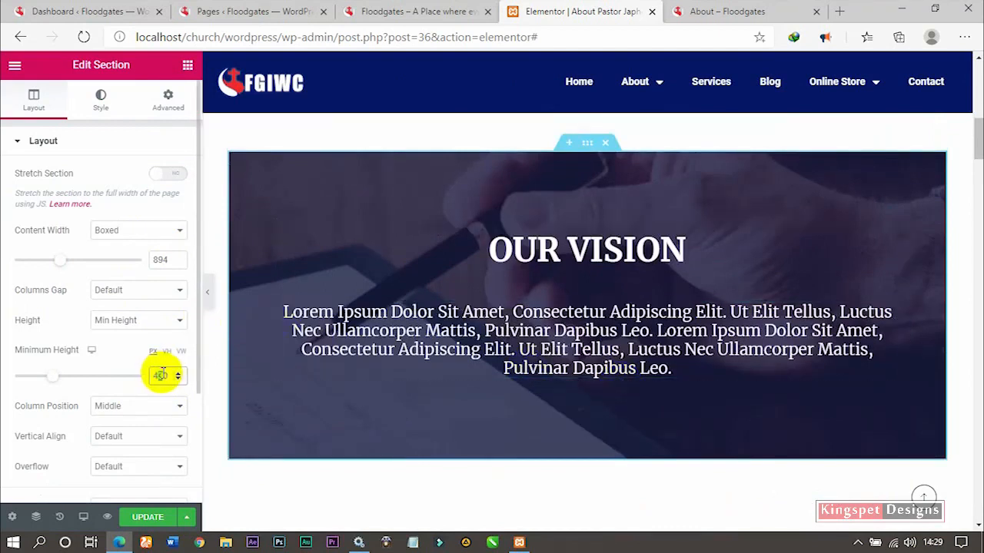
text(400)
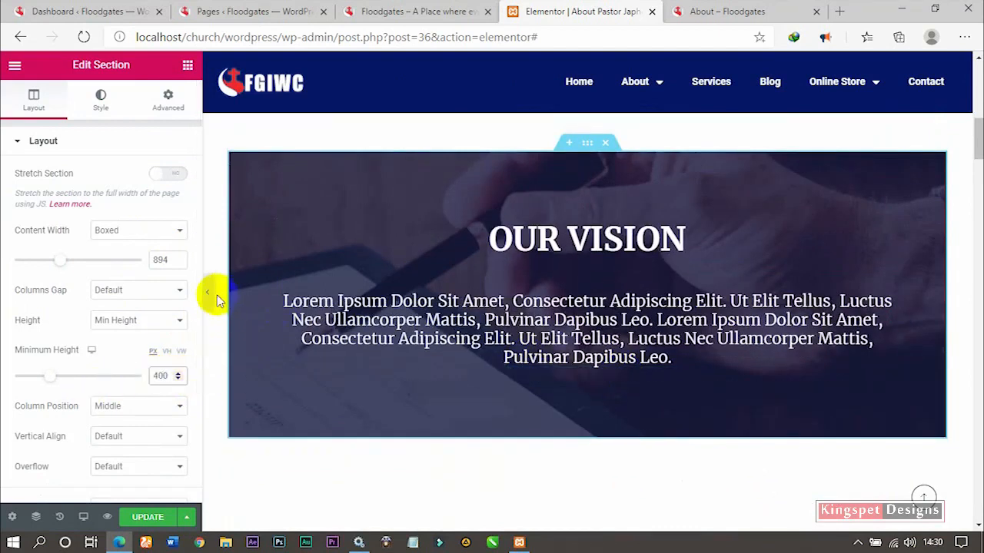
Preview the OUR VISION banner and its neighbouring sections at full width without the editing panel.
click(207, 294)
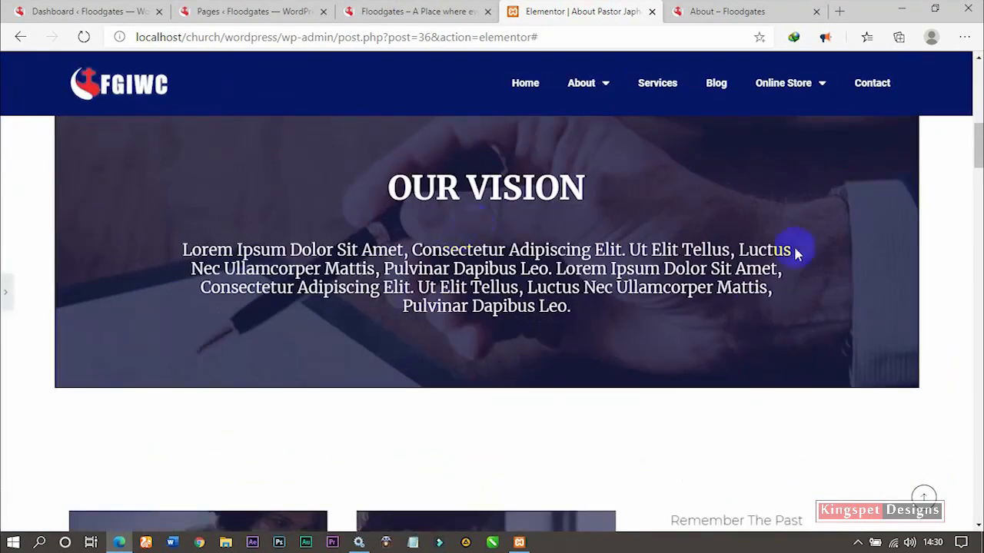
scroll(720, 281, up, 3)
scroll(722, 291, down, 2)
scroll(722, 290, down, 2)
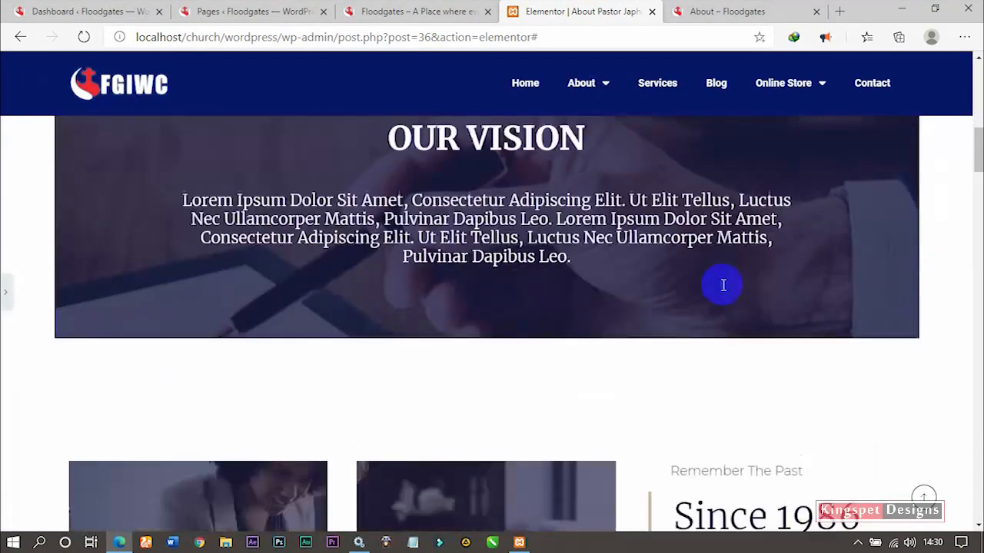
scroll(722, 290, up, 3)
scroll(722, 290, down, 1)
scroll(722, 290, down, 1)
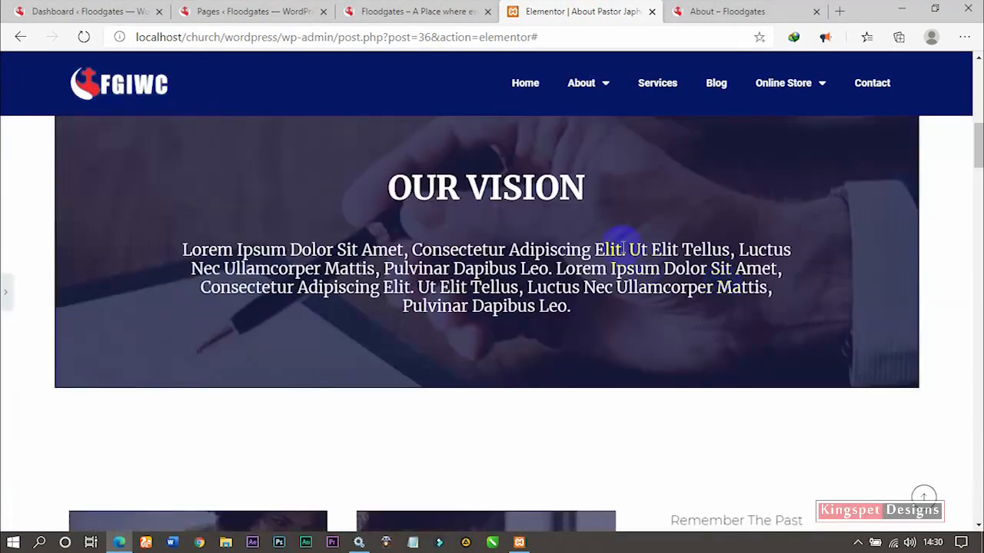
scroll(677, 202, up, 1)
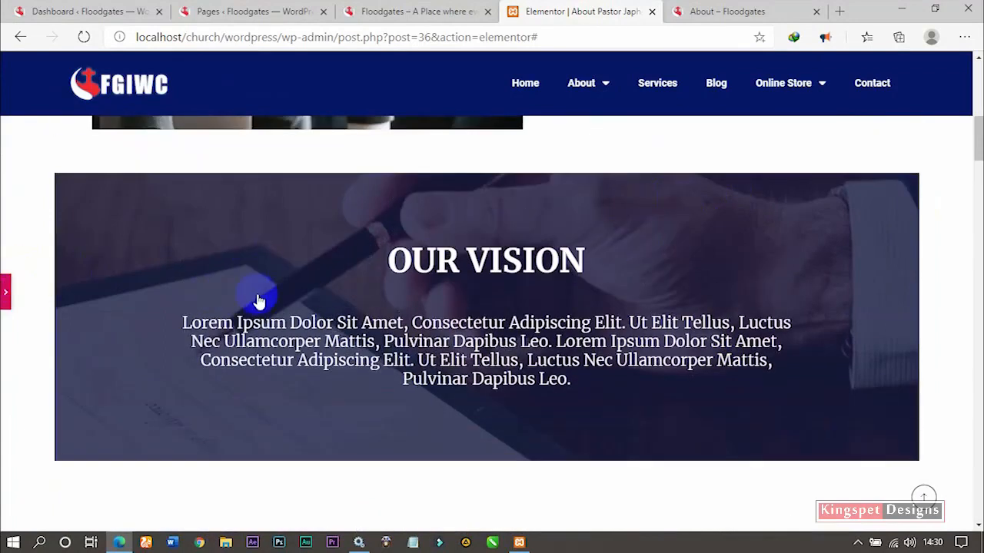
Try the Scroll attachment on the OUR VISION section's background image and restore it to Fixed.
click(415, 262)
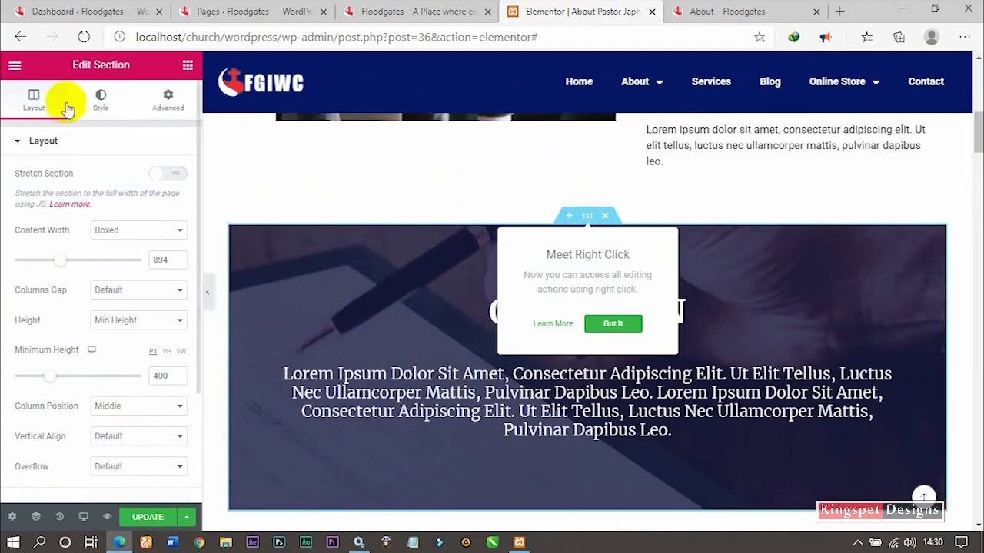
click(103, 98)
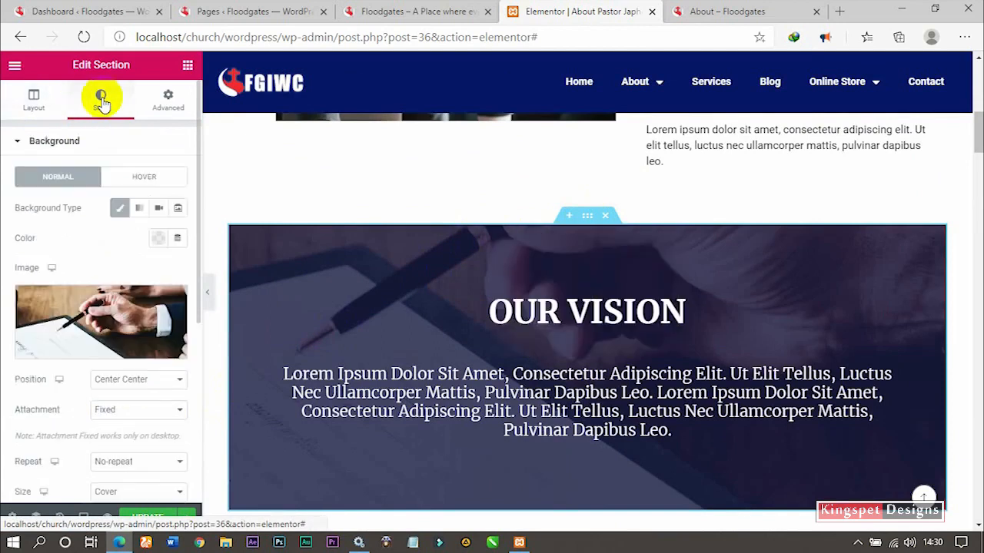
click(134, 415)
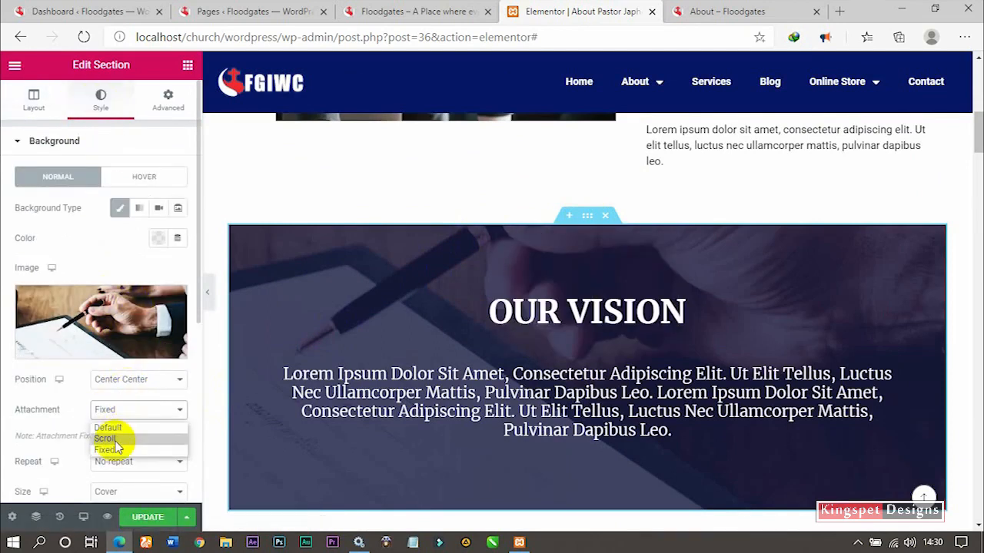
click(108, 439)
scroll(375, 350, down, 2)
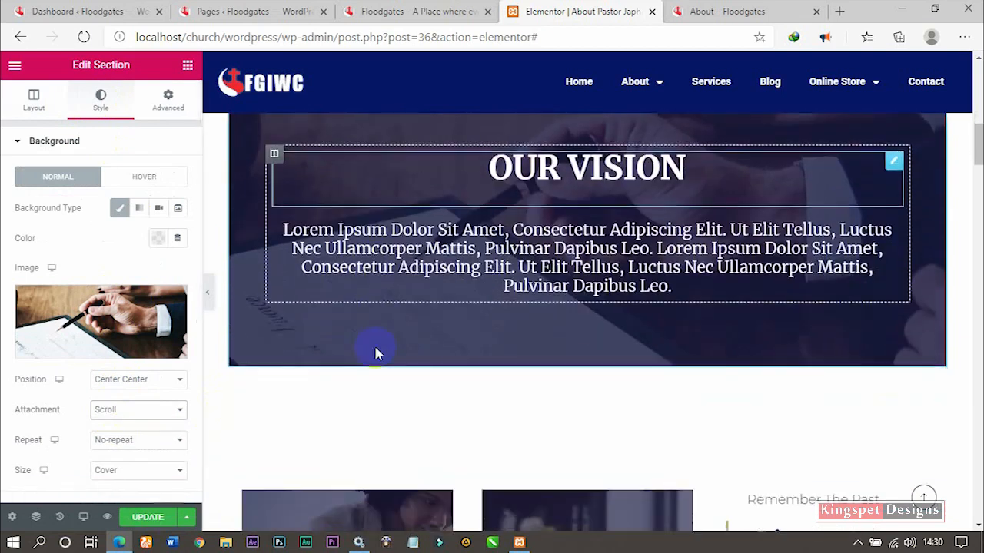
scroll(375, 352, up, 2)
click(140, 415)
click(128, 450)
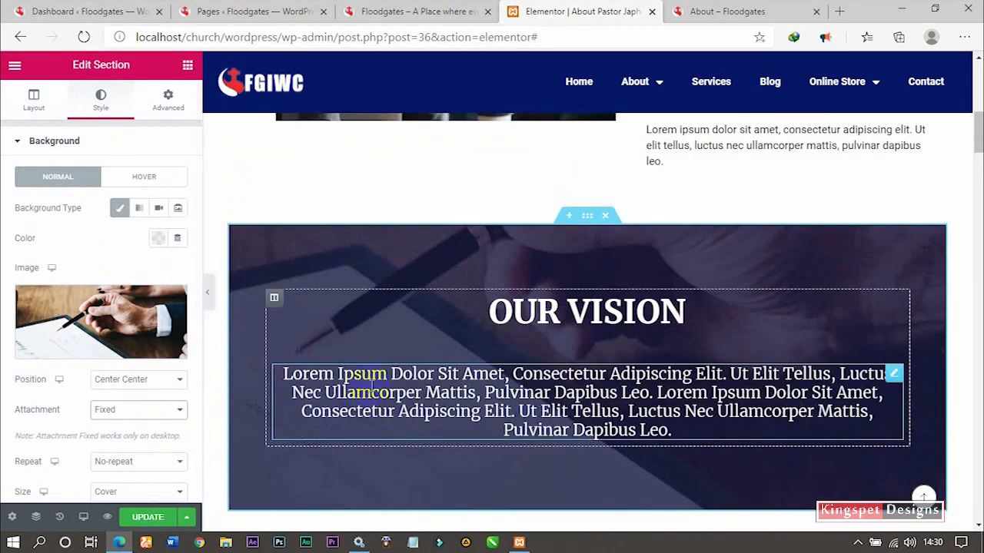
scroll(371, 385, down, 2)
scroll(371, 386, down, 2)
scroll(370, 386, up, 4)
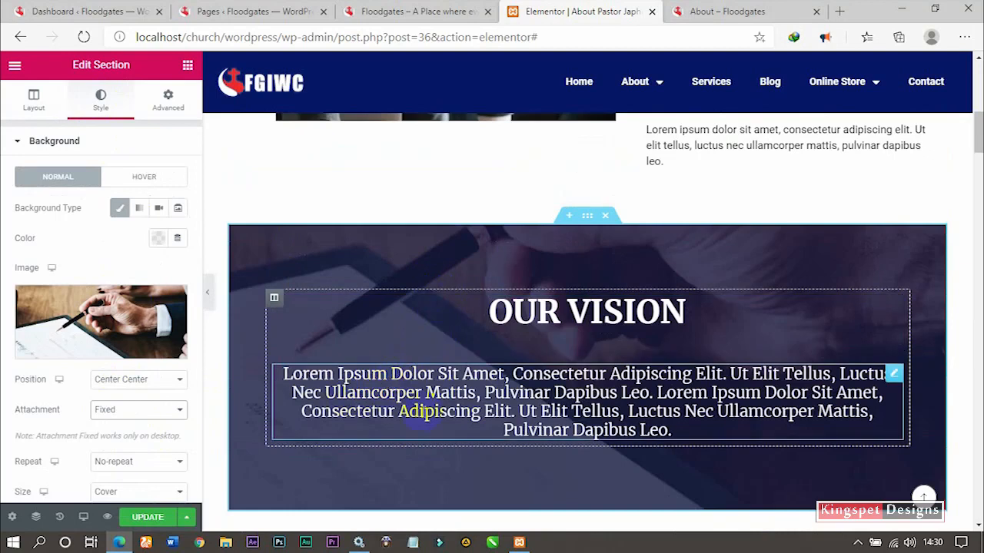
Set the line height of the vision placeholder text to 1.5 em in its typography settings.
click(435, 413)
click(103, 187)
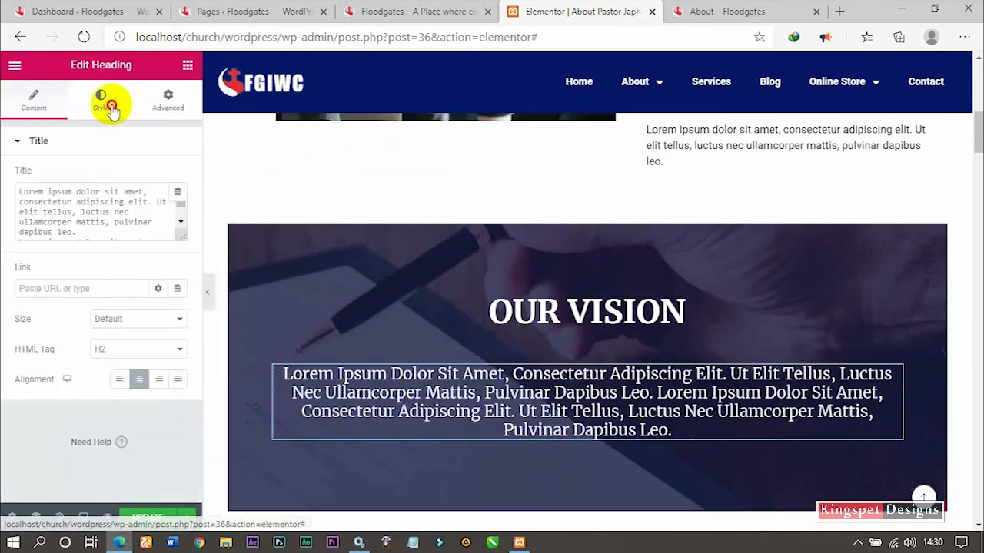
click(112, 111)
click(177, 207)
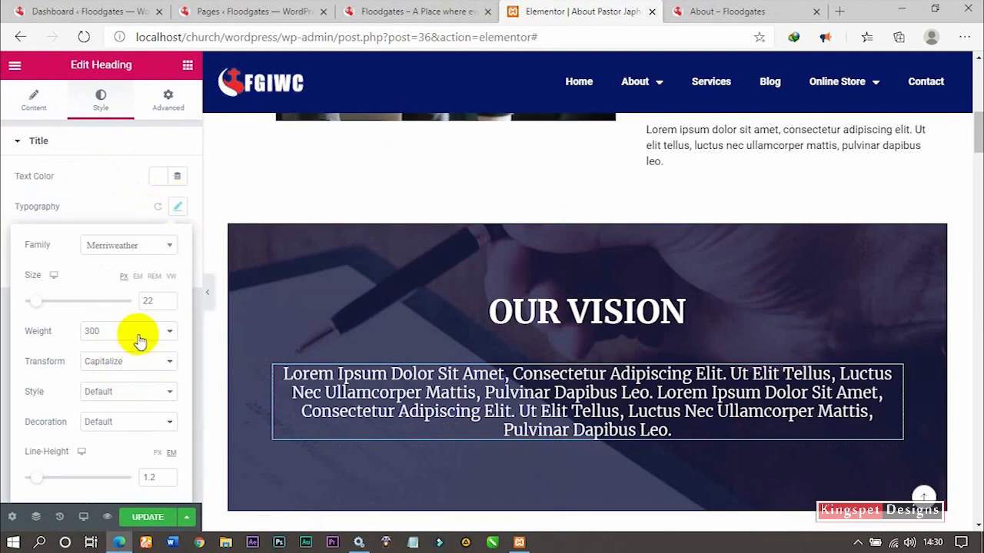
scroll(170, 461, down, 1)
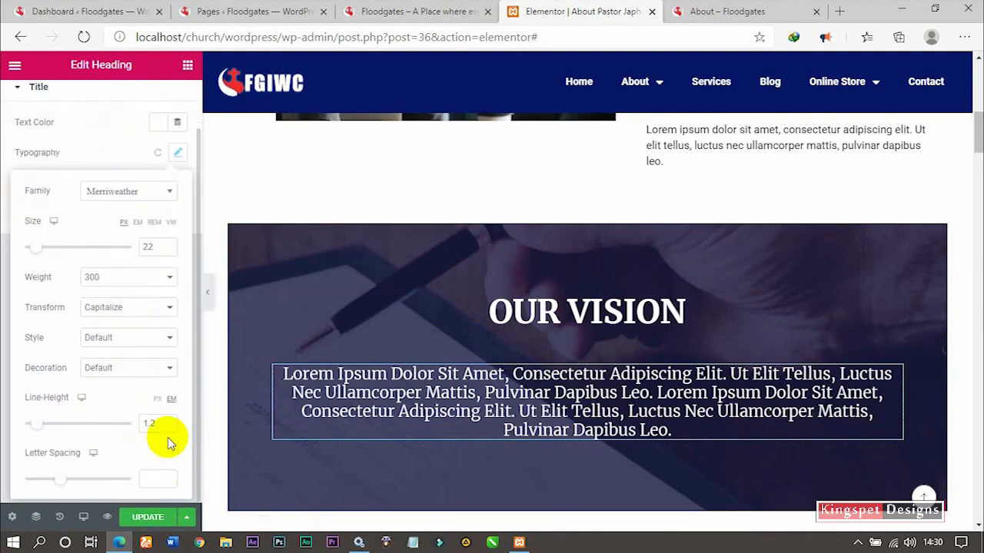
click(168, 421)
click(168, 421)
click(168, 422)
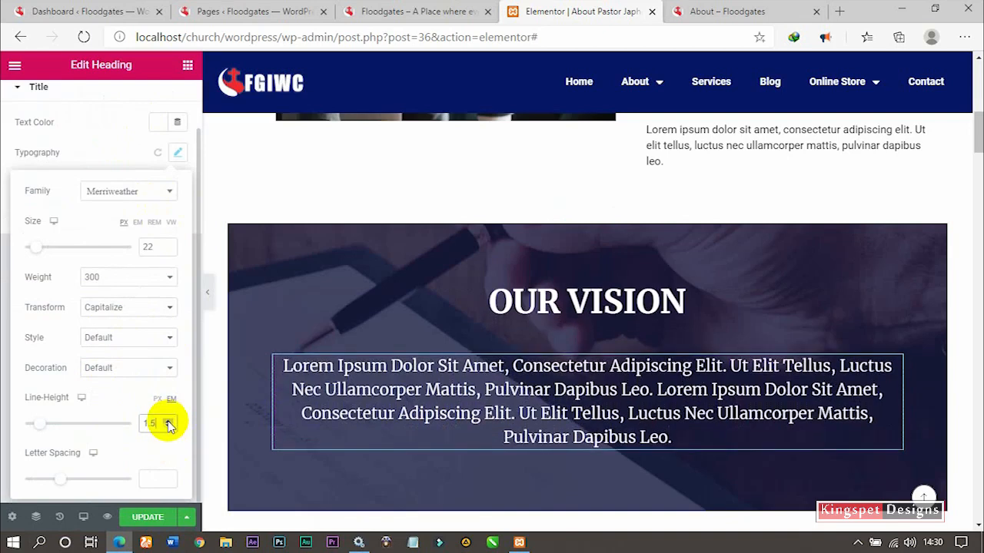
click(176, 153)
Review the page from the vision banner up to the header, and check the About submenu on the live About page.
scroll(626, 264, down, 2)
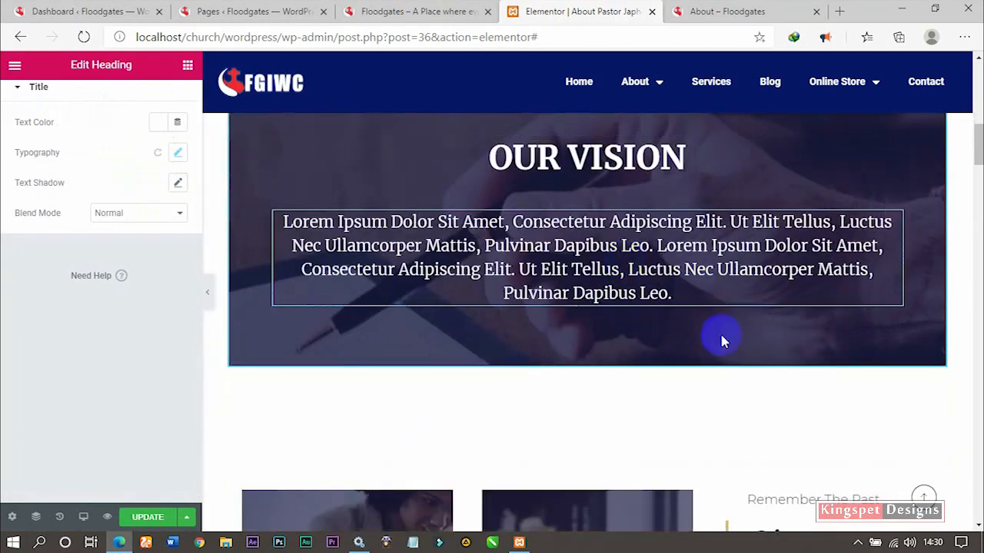
scroll(742, 399, up, 5)
scroll(742, 399, down, 3)
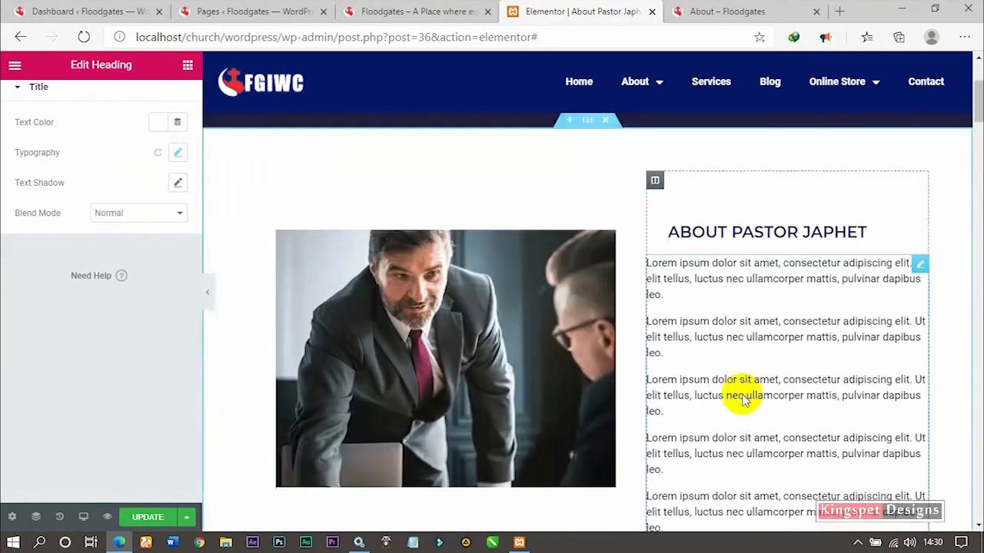
scroll(742, 399, down, 5)
scroll(604, 318, up, 3)
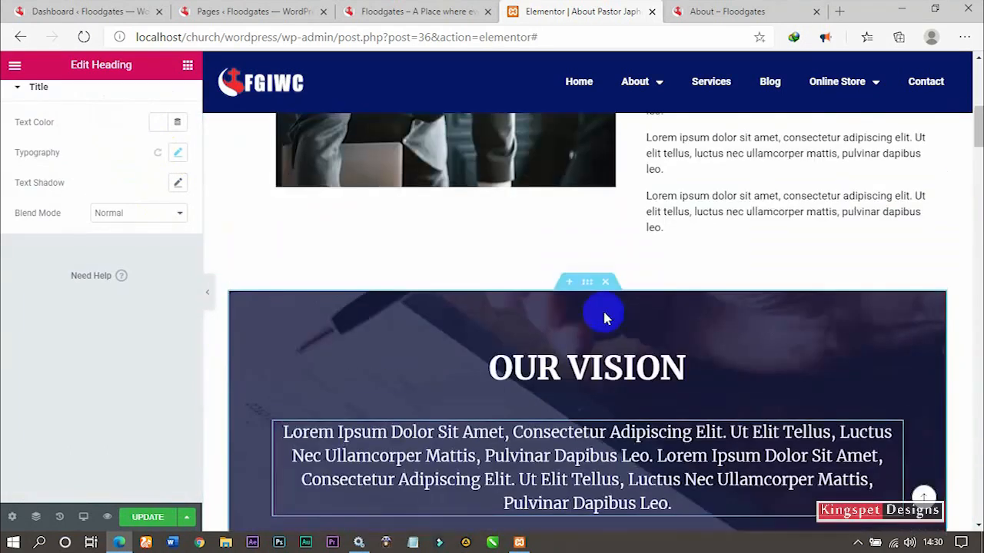
scroll(500, 345, up, 3)
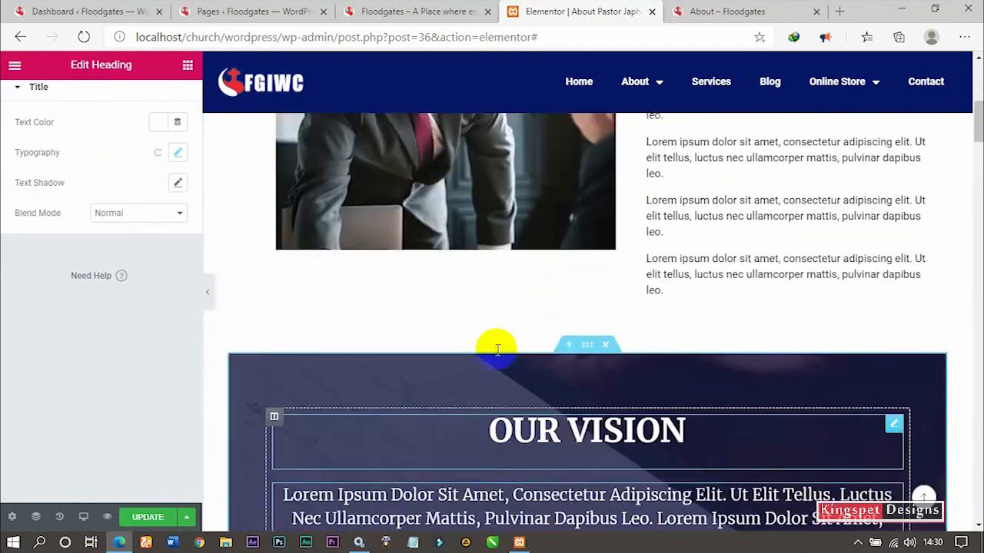
scroll(648, 276, up, 4)
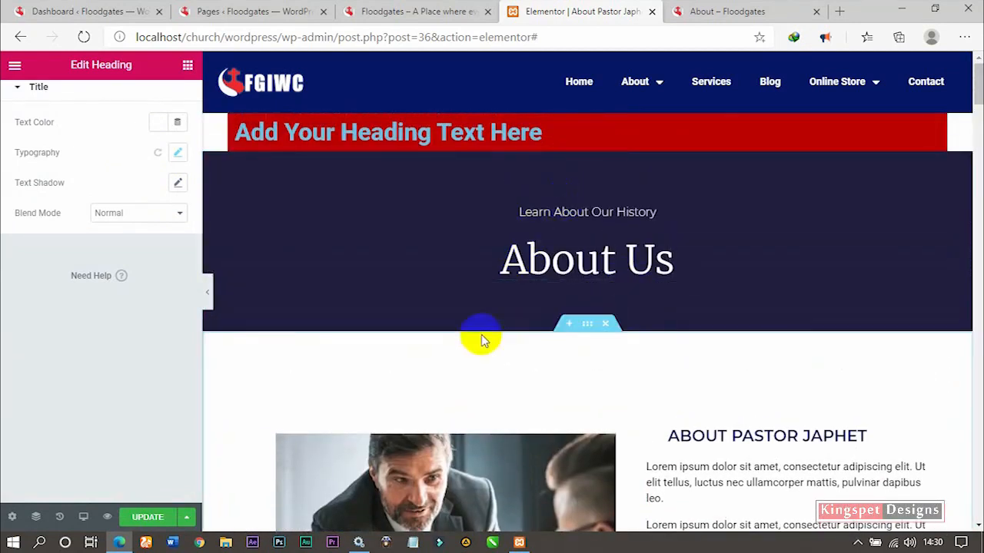
click(699, 11)
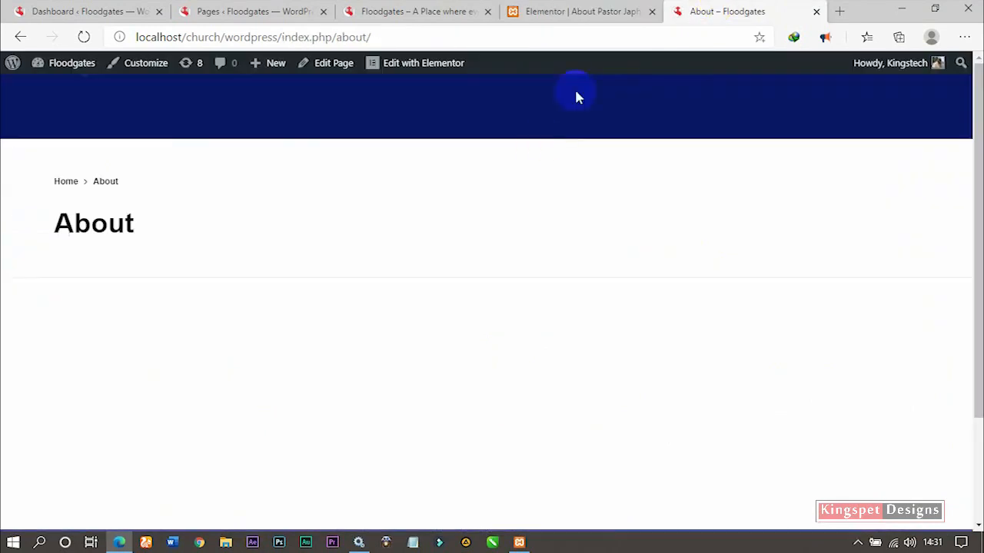
mouse_move(595, 114)
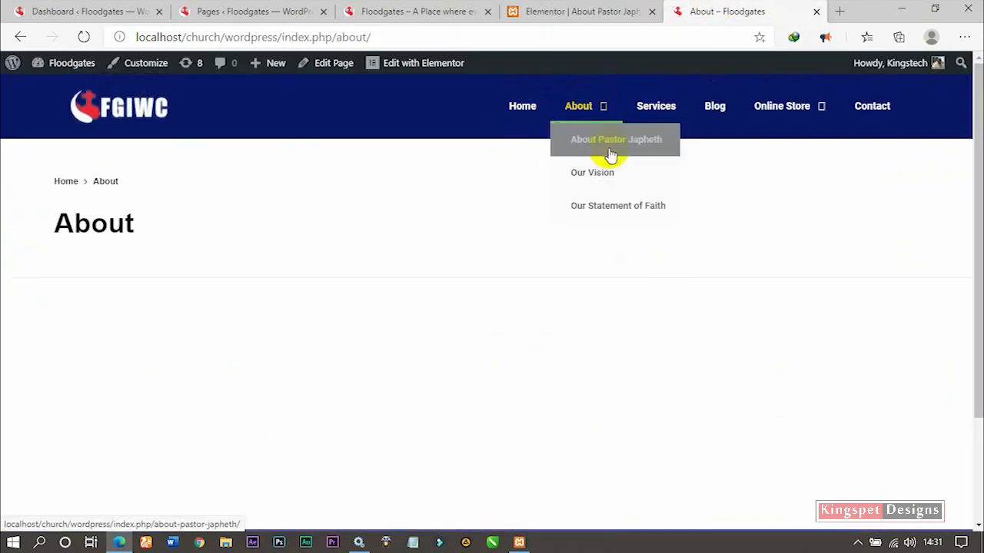
click(576, 11)
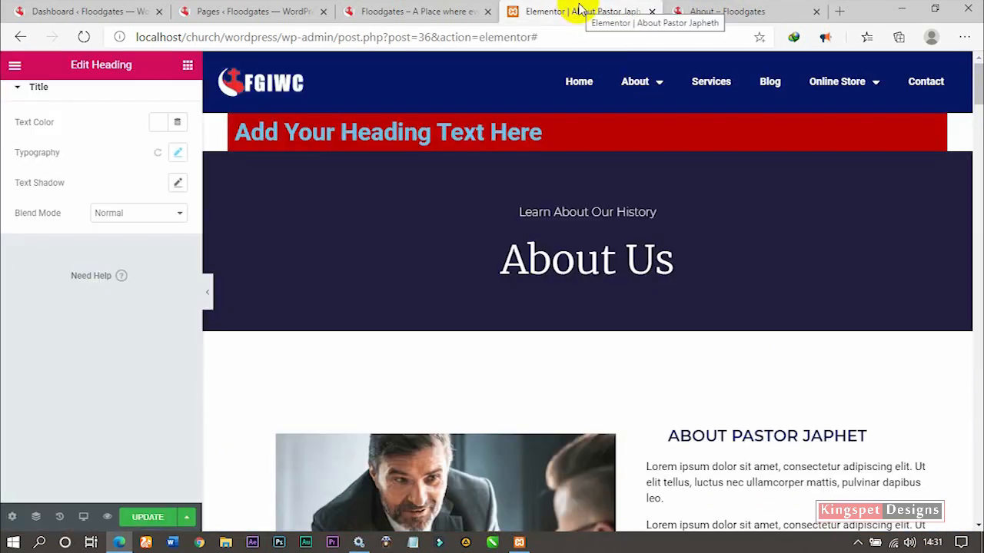
Delete the whole "Since 1986" section with its two images below the OUR VISION banner.
scroll(587, 395, down, 7)
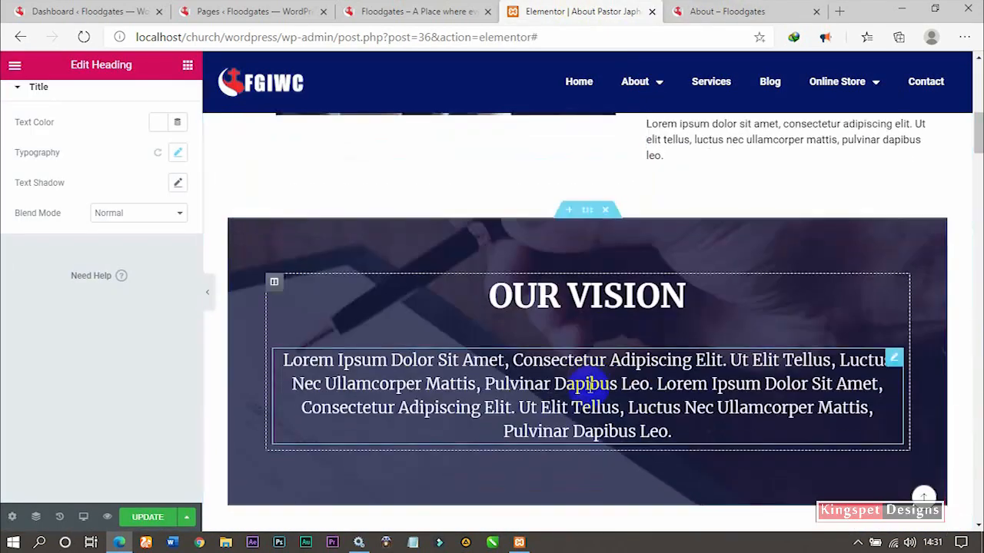
scroll(669, 277, down, 2)
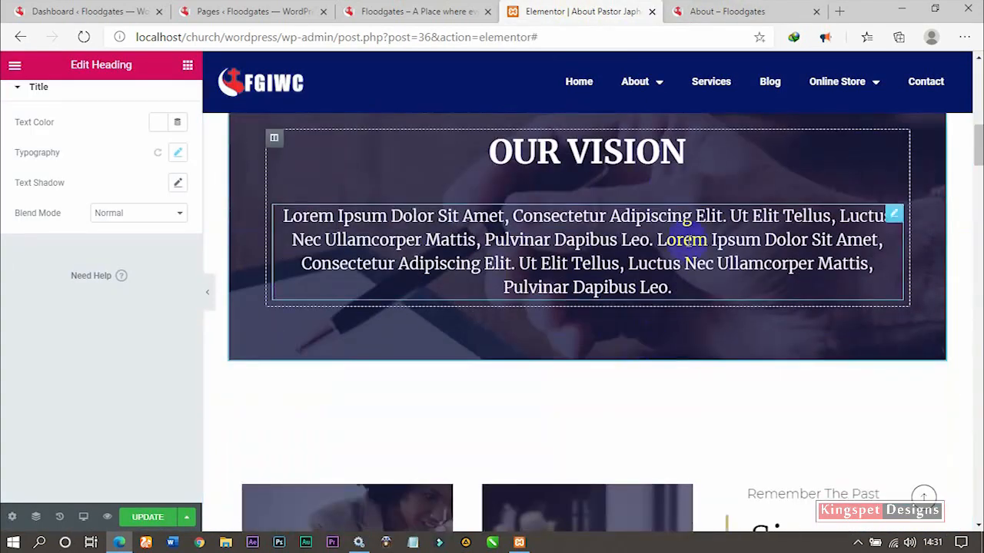
scroll(650, 263, down, 1)
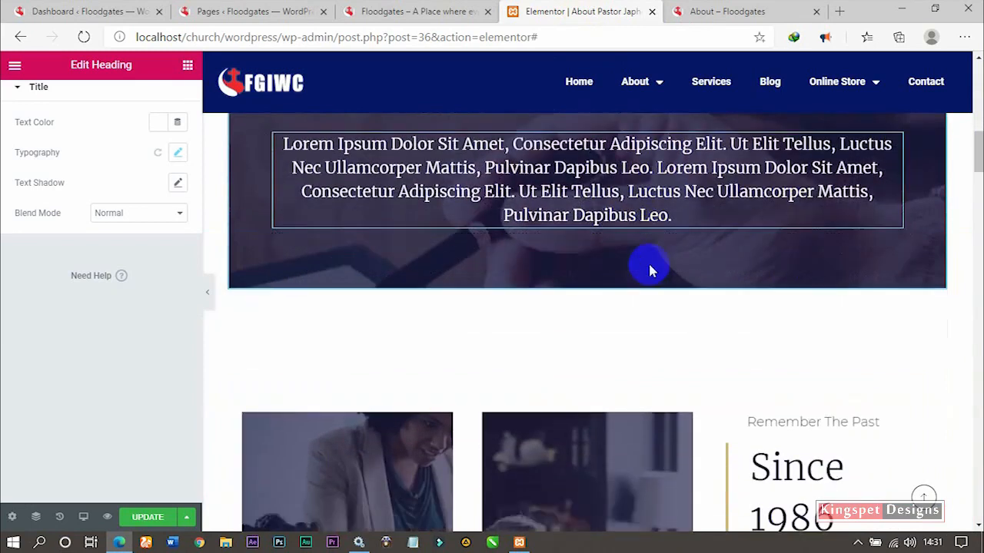
scroll(622, 377, down, 1)
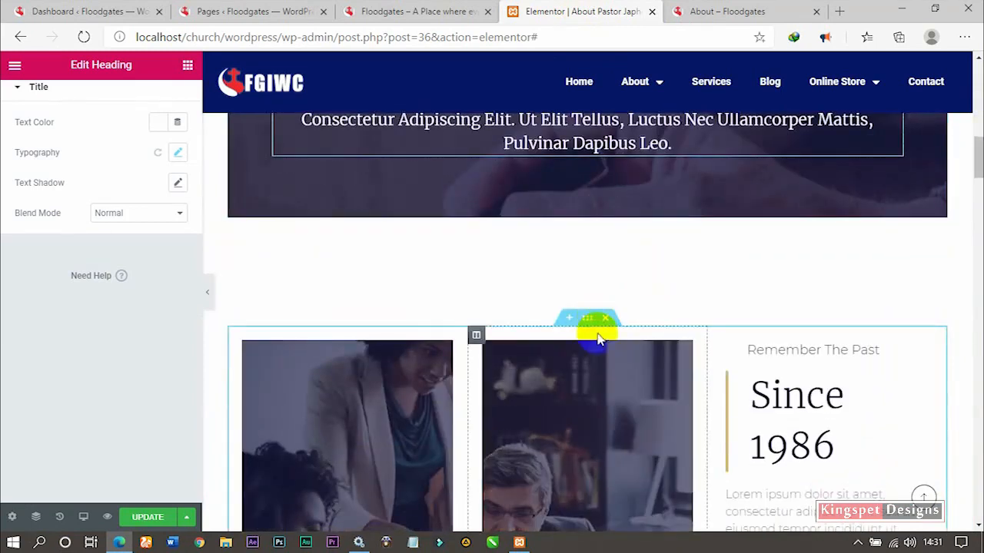
scroll(597, 331, down, 3)
scroll(599, 335, up, 3)
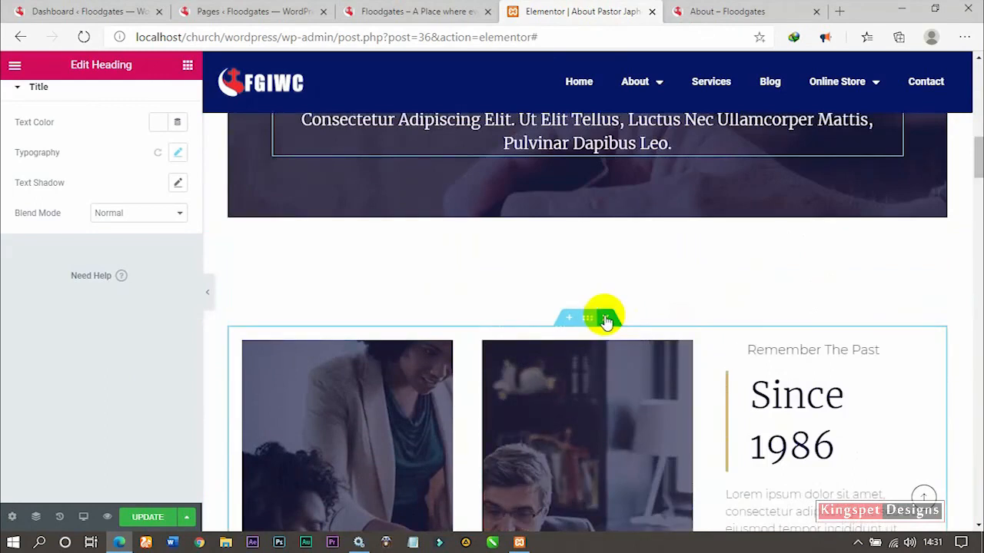
click(606, 318)
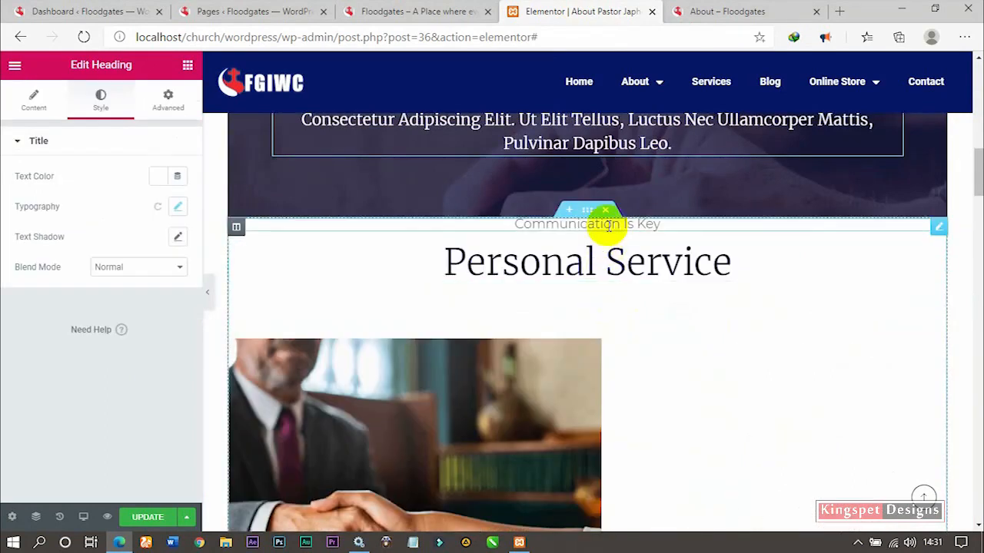
Look over the section below the OUR VISION banner and check the About submenu on the live page for the remaining topics.
scroll(575, 381, down, 6)
scroll(576, 386, up, 5)
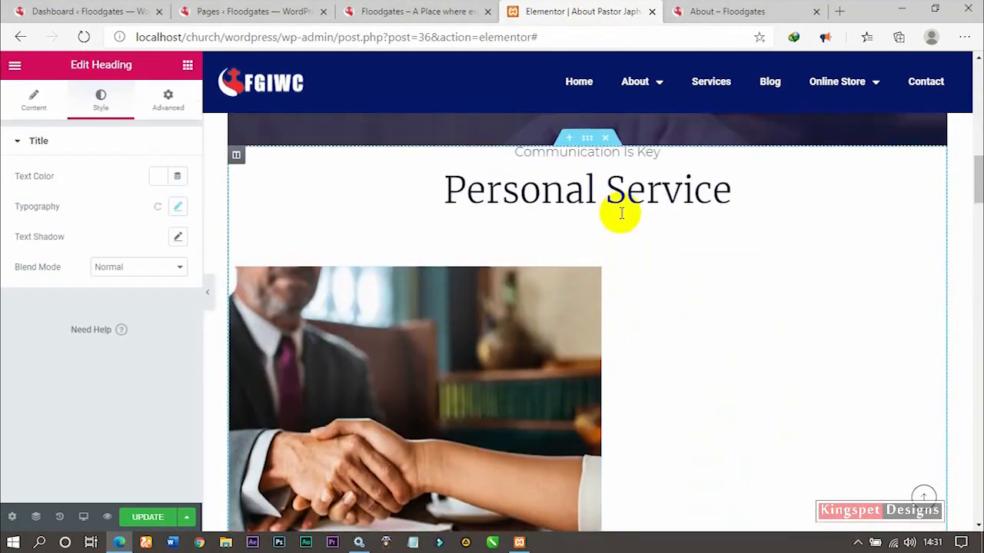
click(694, 12)
mouse_move(608, 114)
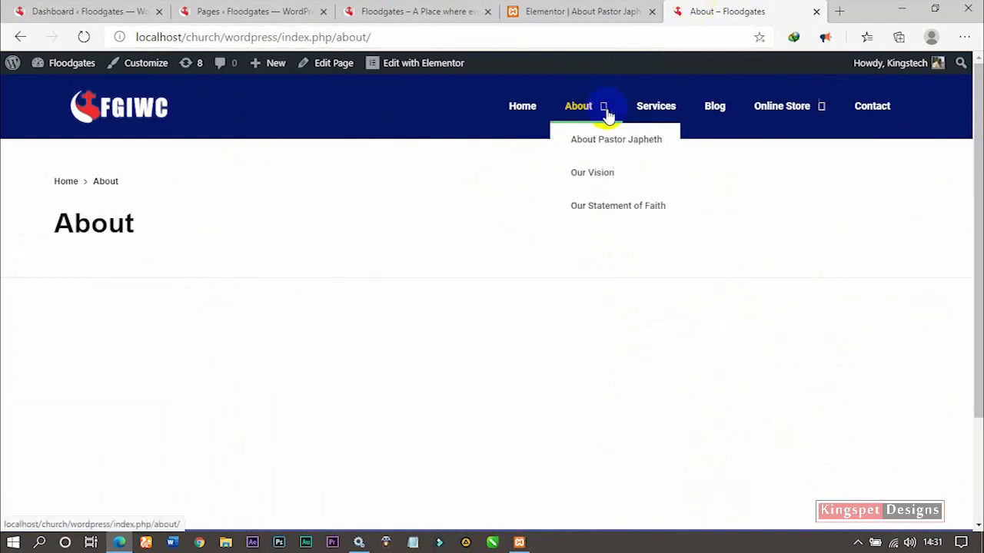
click(582, 10)
Stretch the OUR VISION section to the full page width and preview the page without the editing panel.
scroll(556, 401, up, 5)
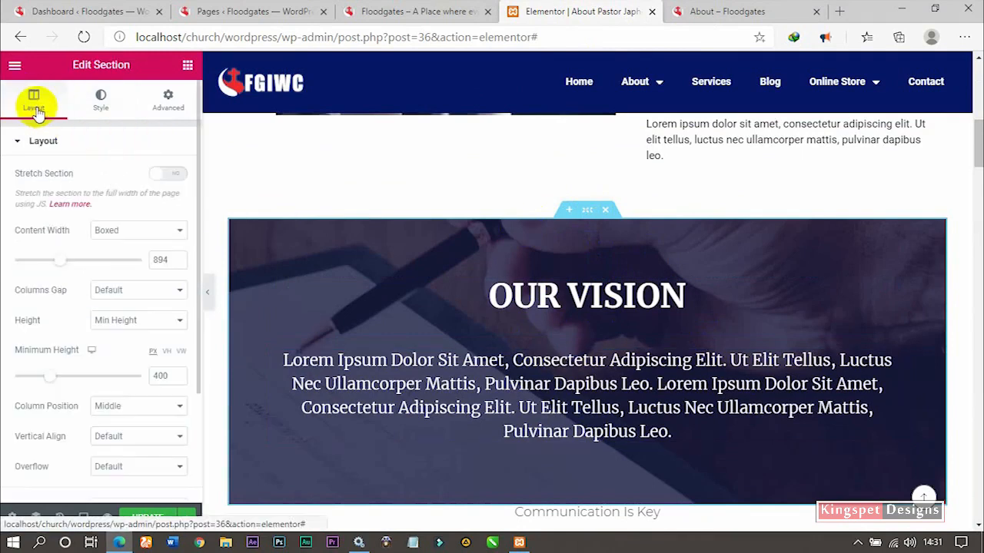
click(177, 171)
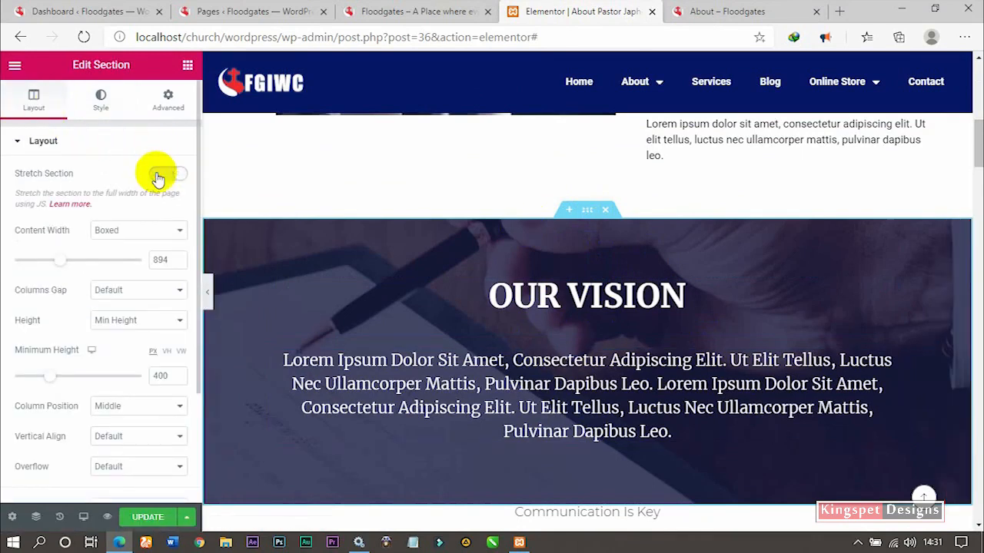
click(208, 303)
scroll(351, 319, up, 7)
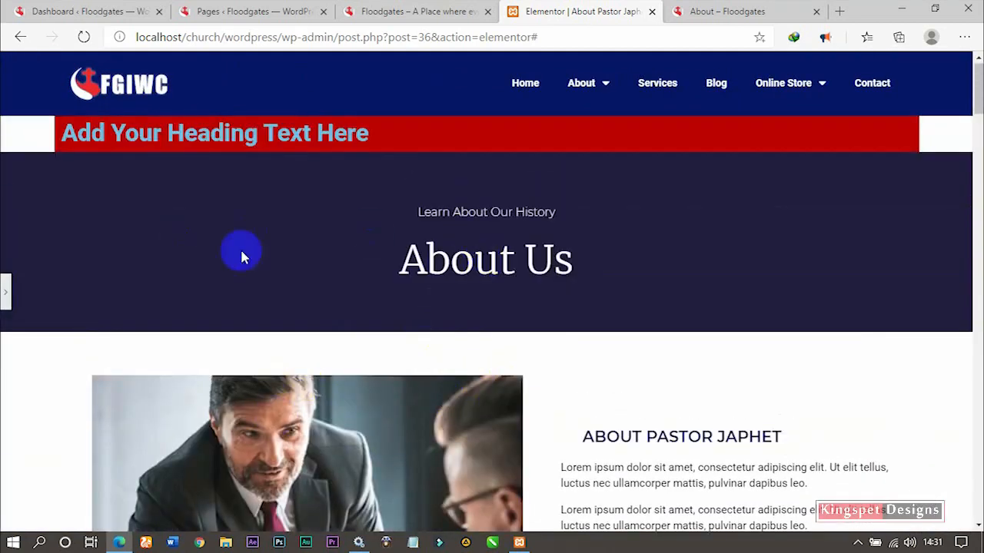
scroll(241, 257, down, 5)
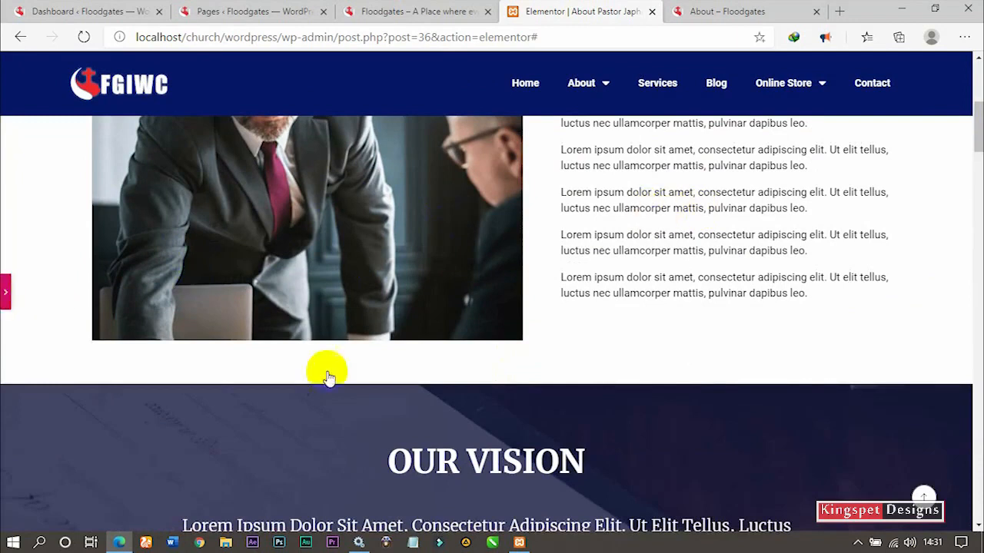
click(487, 453)
Duplicate the OUR VISION section directly below the original.
scroll(538, 446, down, 3)
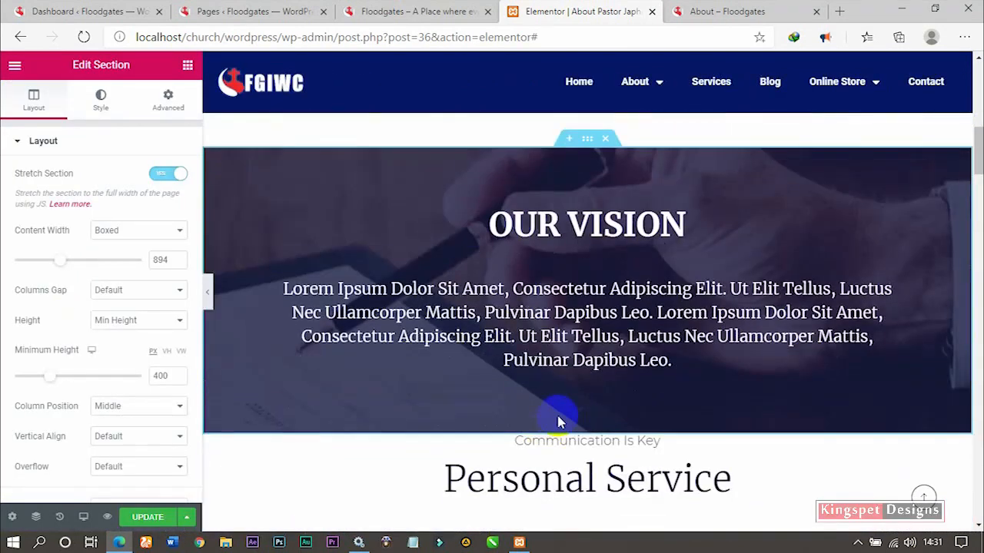
right_click(588, 142)
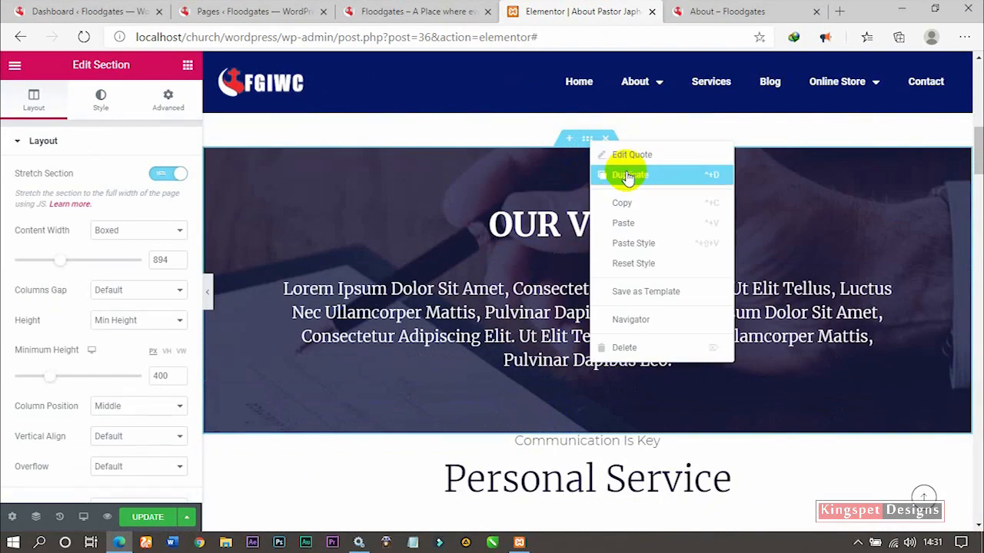
click(627, 177)
scroll(607, 307, down, 3)
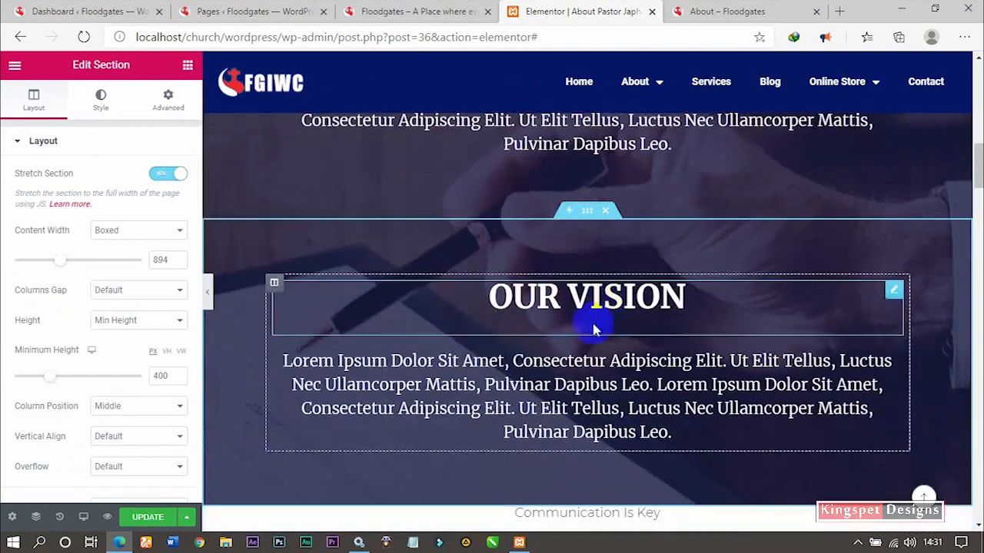
Remove the background image from the duplicated OUR VISION section and set its background color to #FFFFFF.
click(589, 217)
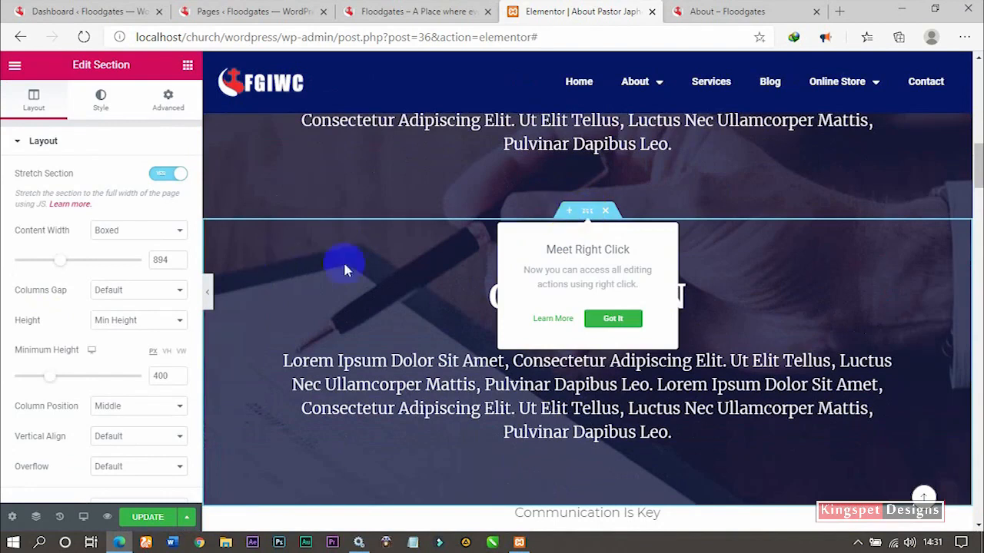
click(111, 111)
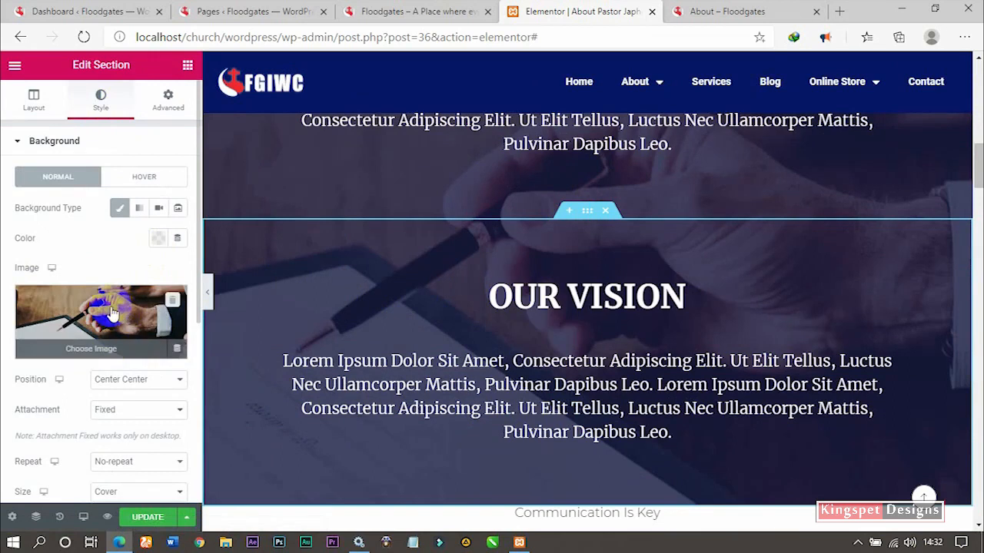
click(172, 301)
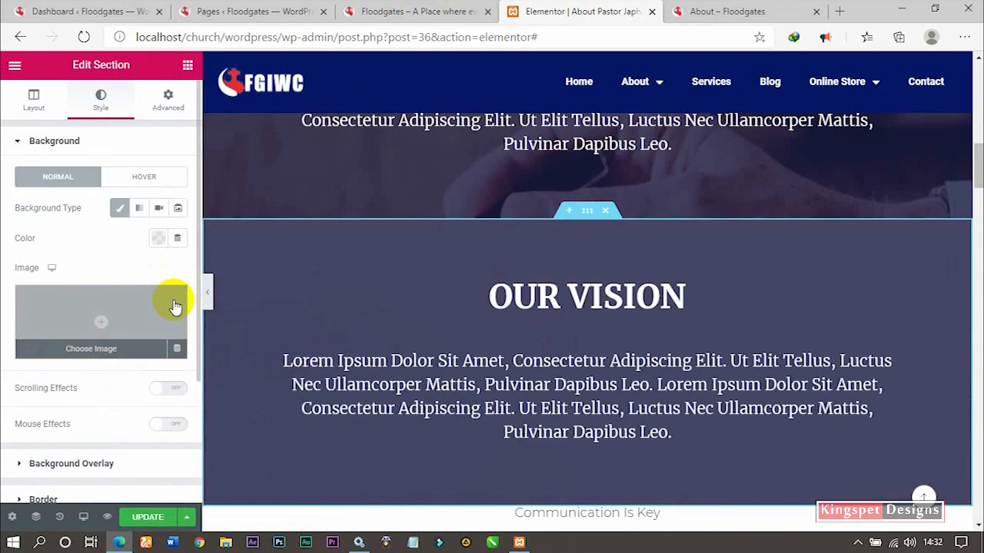
click(157, 239)
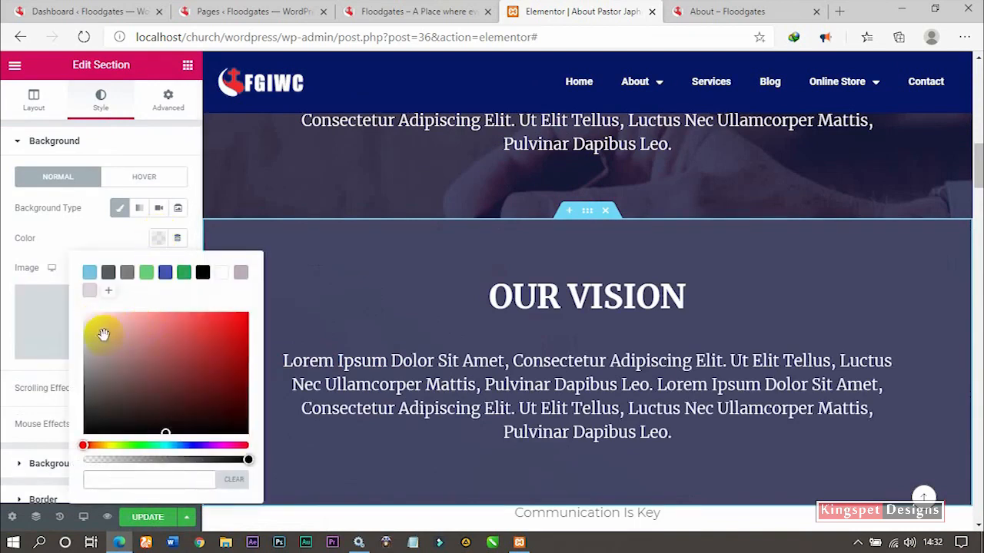
drag(103, 334, 44, 308)
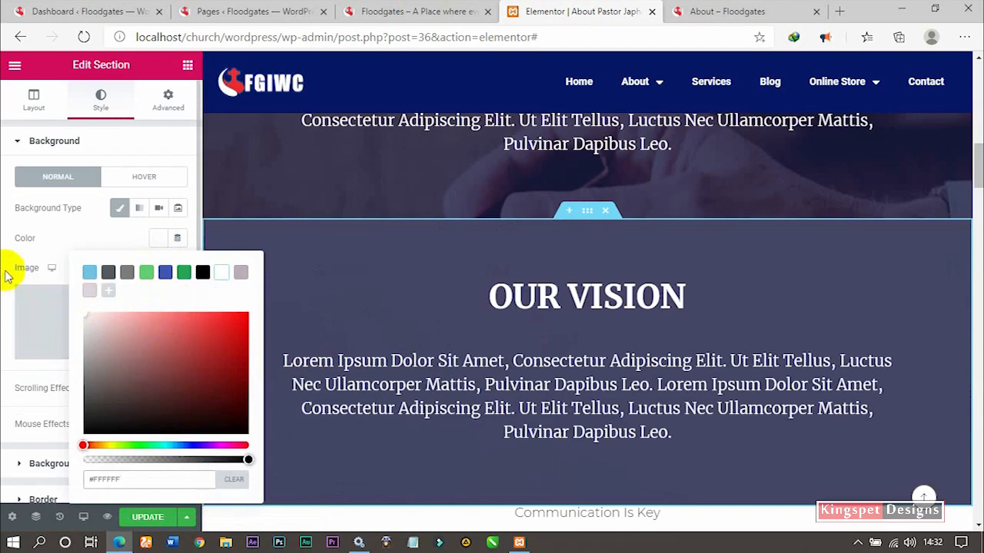
click(132, 236)
click(158, 239)
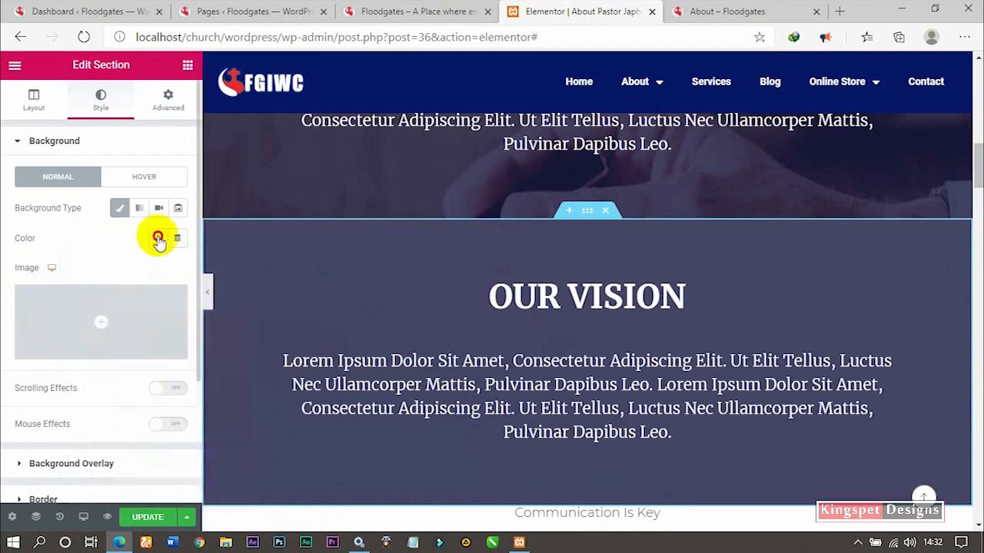
click(73, 246)
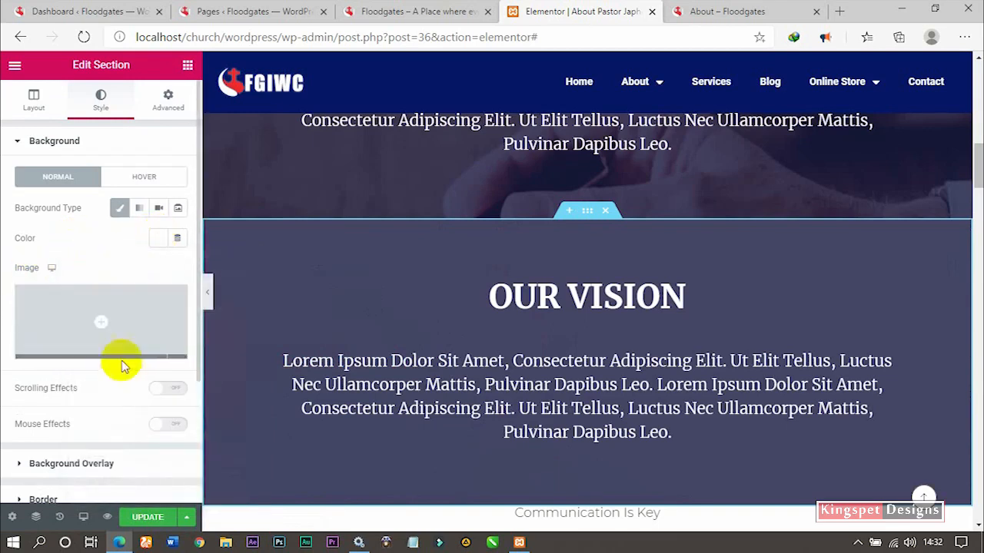
Set the duplicated section's background overlay color to white.
click(74, 146)
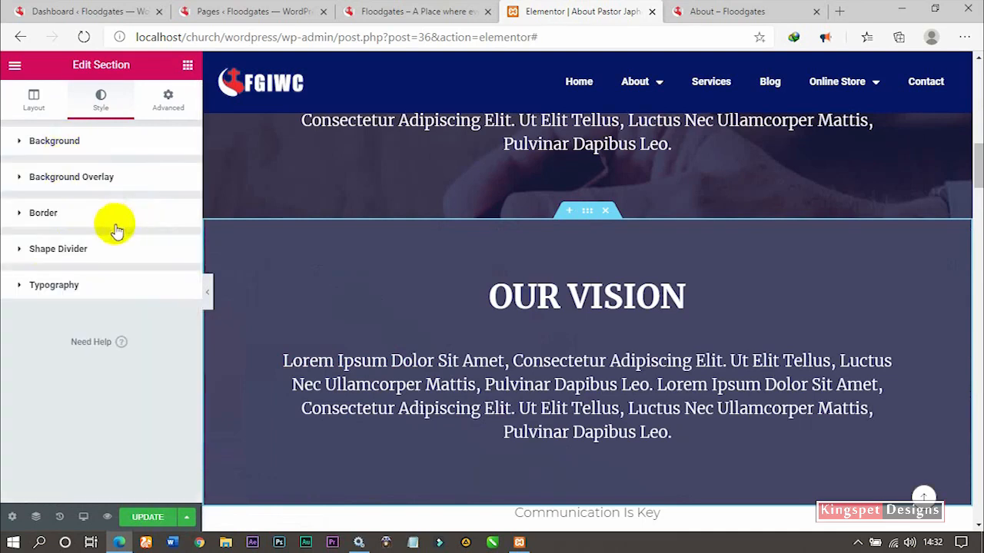
click(97, 183)
click(159, 275)
mouse_move(149, 374)
mouse_down()
mouse_move(70, 356)
mouse_move(20, 308)
mouse_up()
click(113, 263)
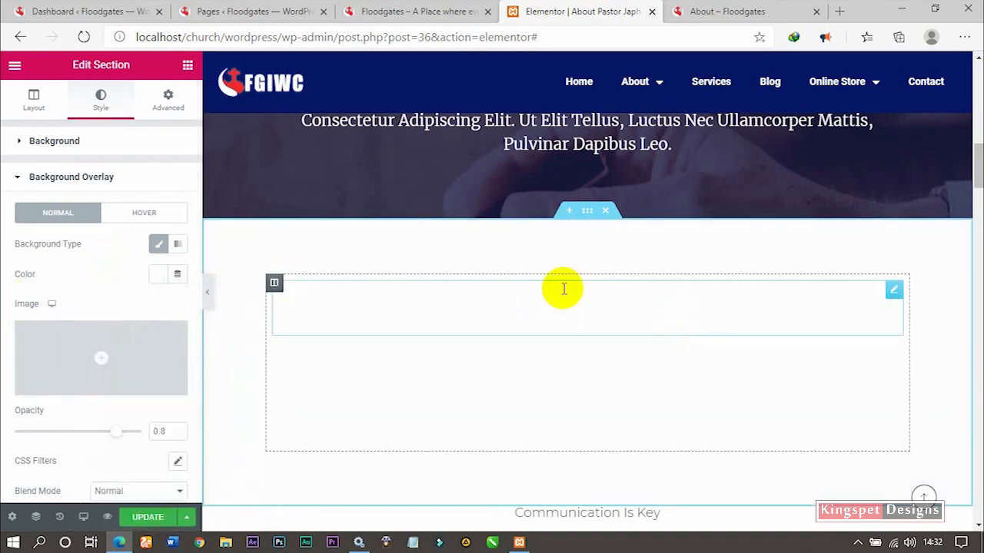
Set the text color of the duplicated section's OUR VISION heading to black.
click(568, 309)
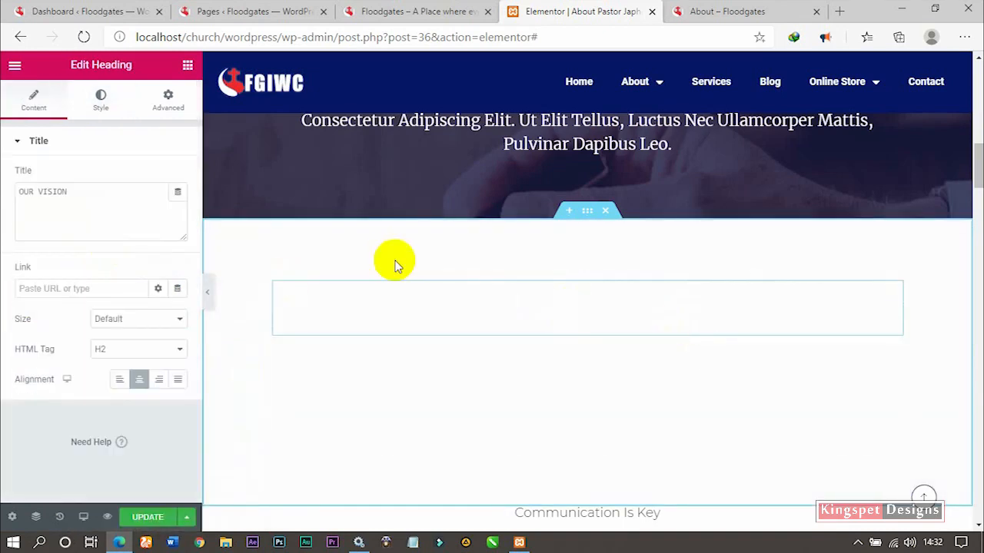
click(100, 97)
click(157, 176)
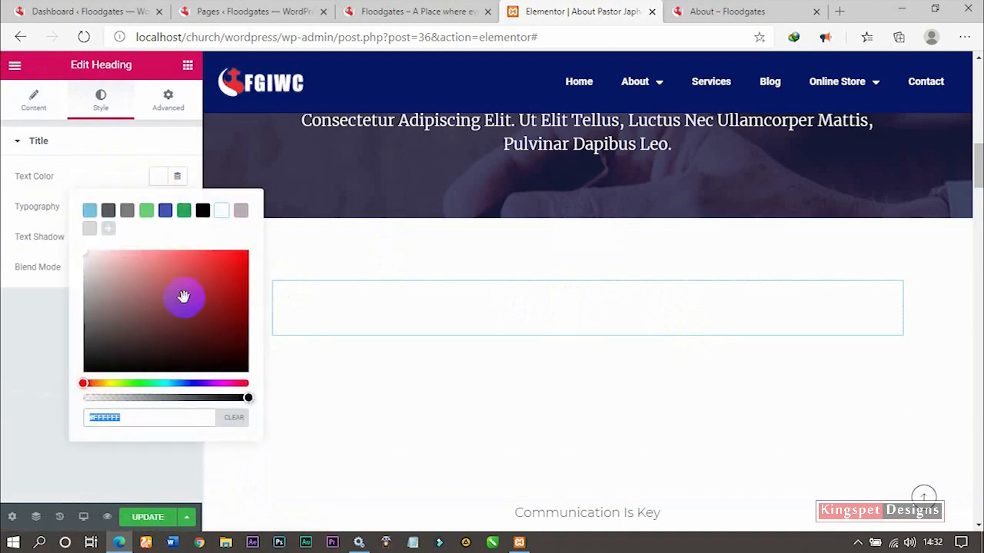
text(#4F2D2D)
click(146, 173)
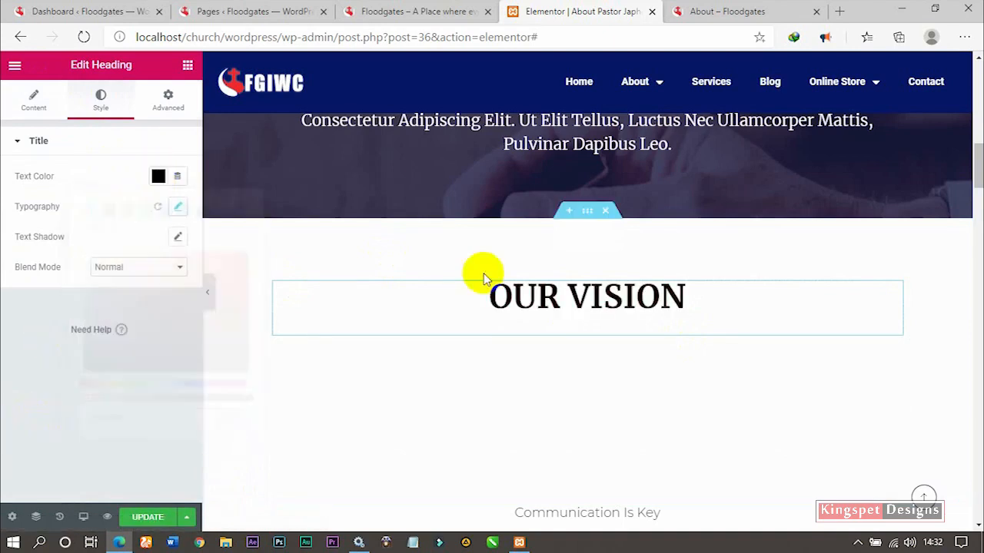
Set the text color of the lorem ipsum paragraph in the duplicated section to black.
click(577, 379)
click(99, 100)
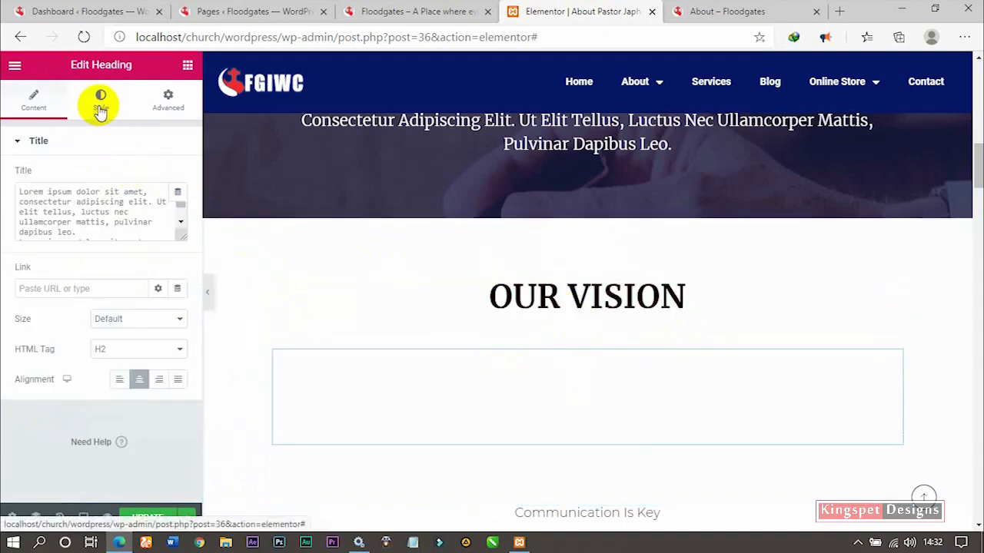
click(159, 177)
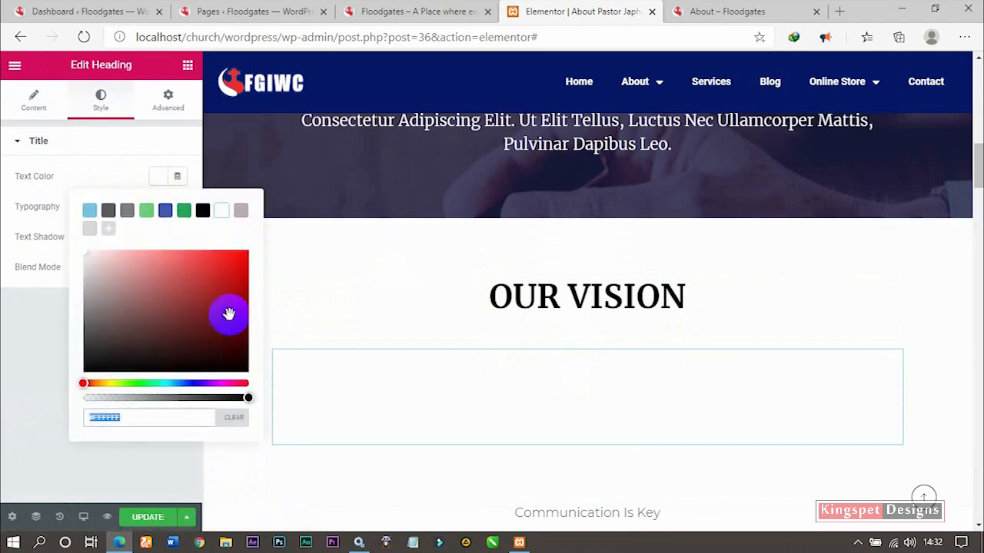
click(85, 370)
click(120, 171)
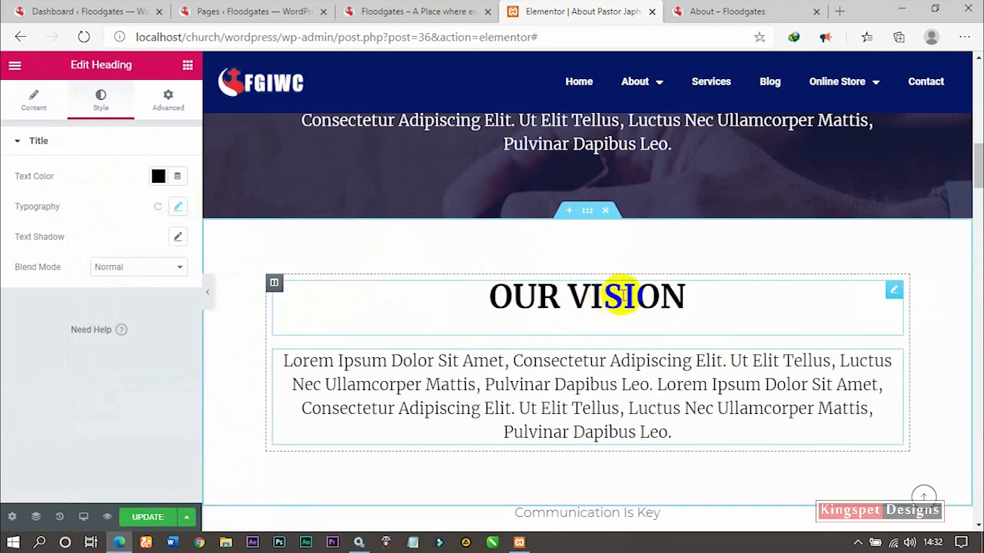
Change the duplicated section's heading text to "OUR STATEMENT OF FAITH".
drag(714, 301, 469, 311)
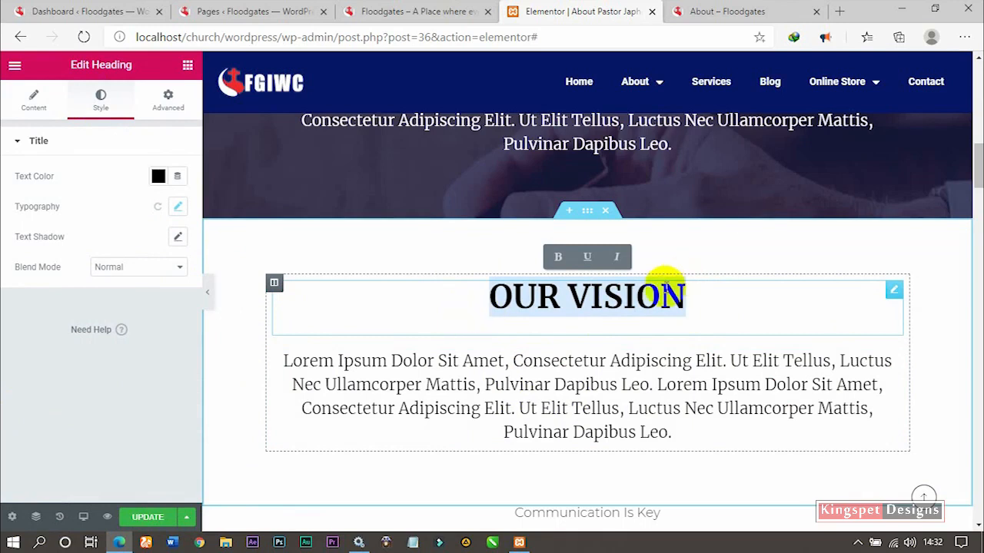
drag(701, 300, 577, 297)
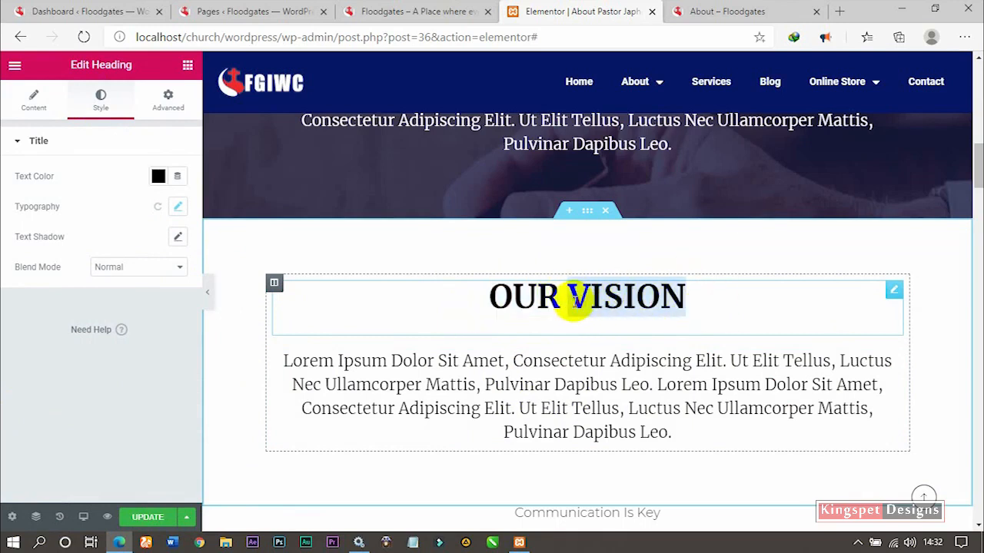
text(STAFE)
key(BackSpace)
key(BackSpace)
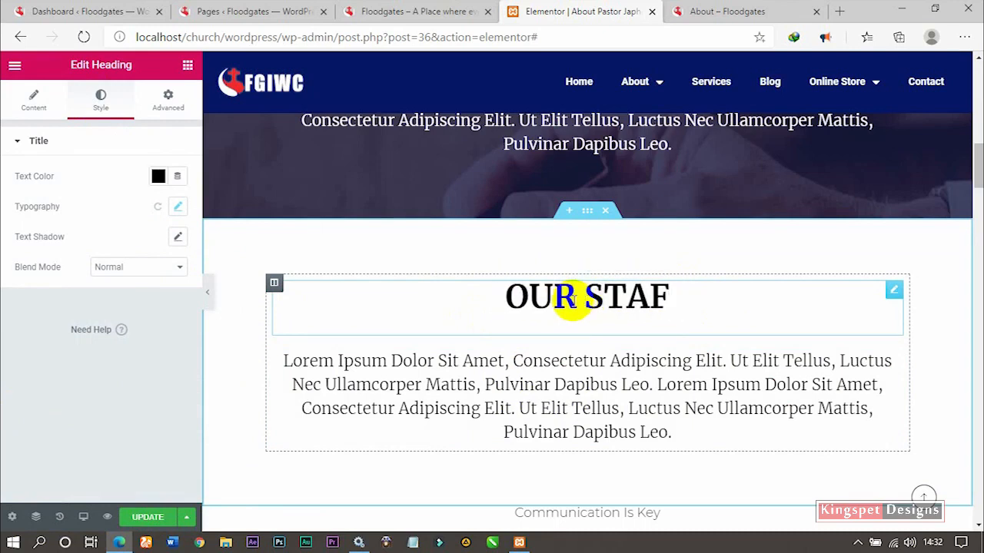
text(F)
key(BackSpace)
text(TEMS)
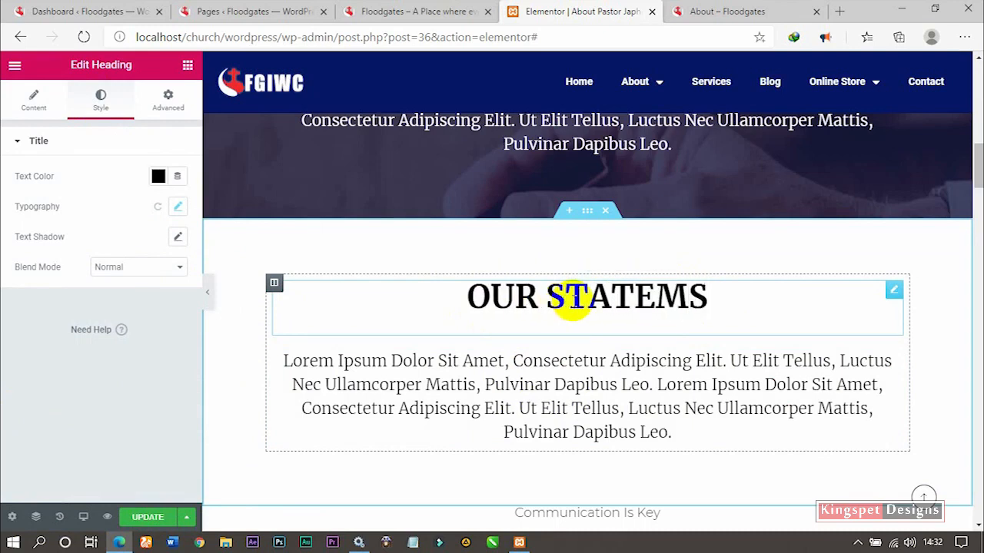
key(BackSpace)
text(NT oF)
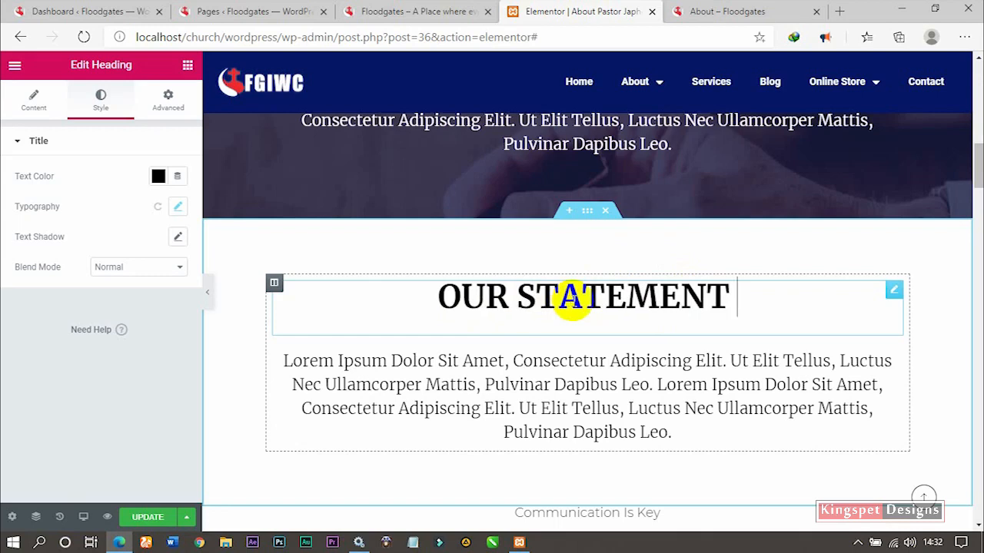
key(BackSpace)
key(BackSpace)
text(OF)
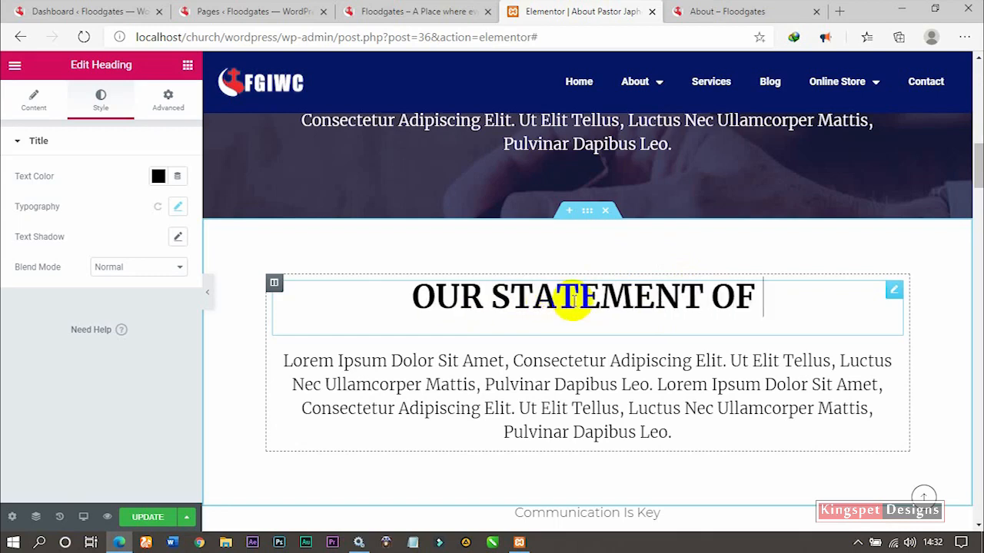
text( FAITH)
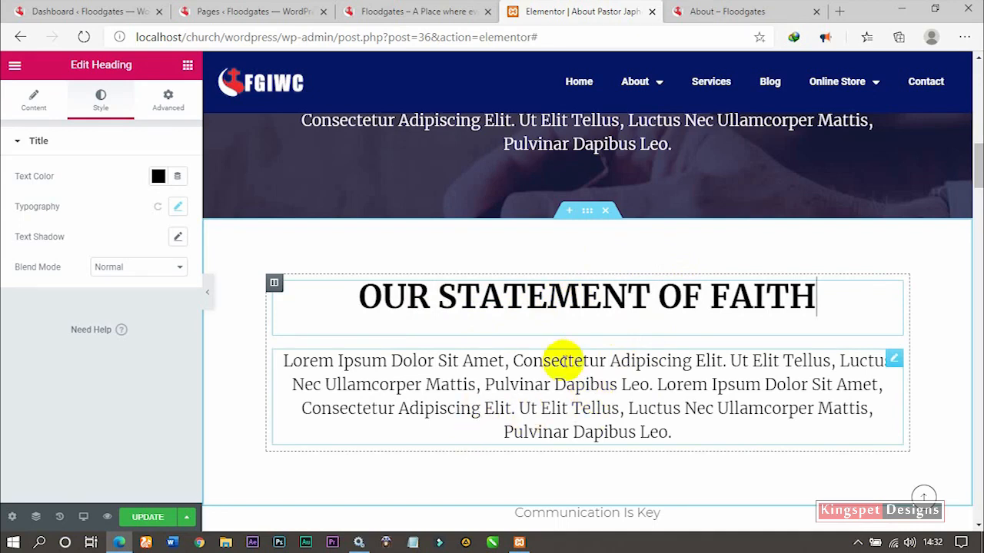
Add a Text Editor widget between the OUR STATEMENT OF FAITH heading and the lorem ipsum paragraph.
scroll(768, 384, down, 2)
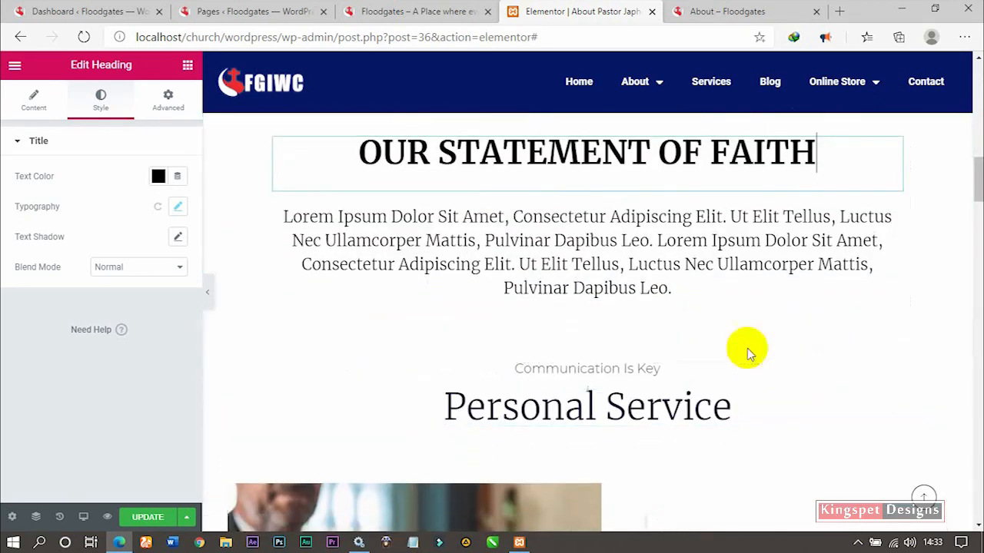
click(188, 68)
drag(147, 268, 560, 197)
drag(153, 269, 522, 209)
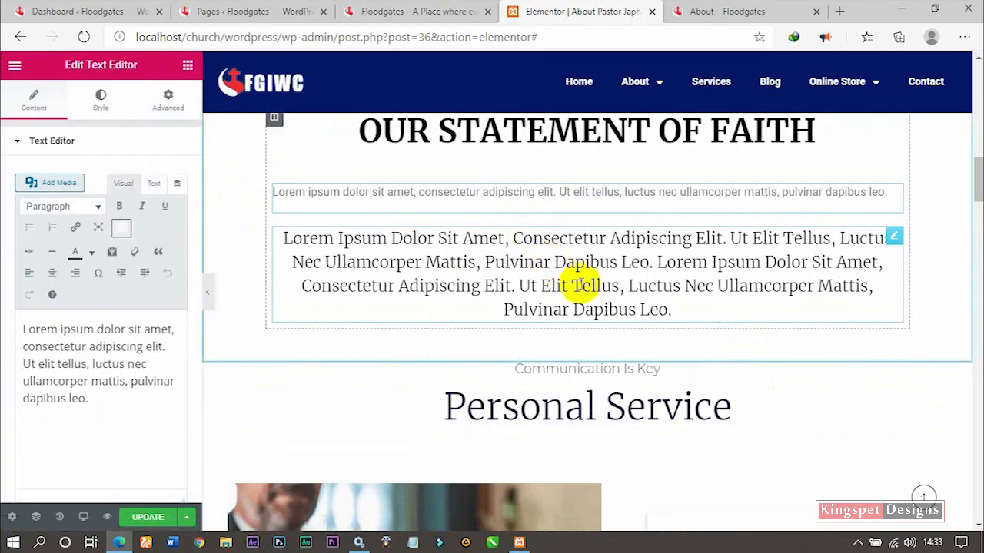
Copy the lorem ipsum paragraph below and paste it into the new Text Editor widget in place of its default text.
click(582, 300)
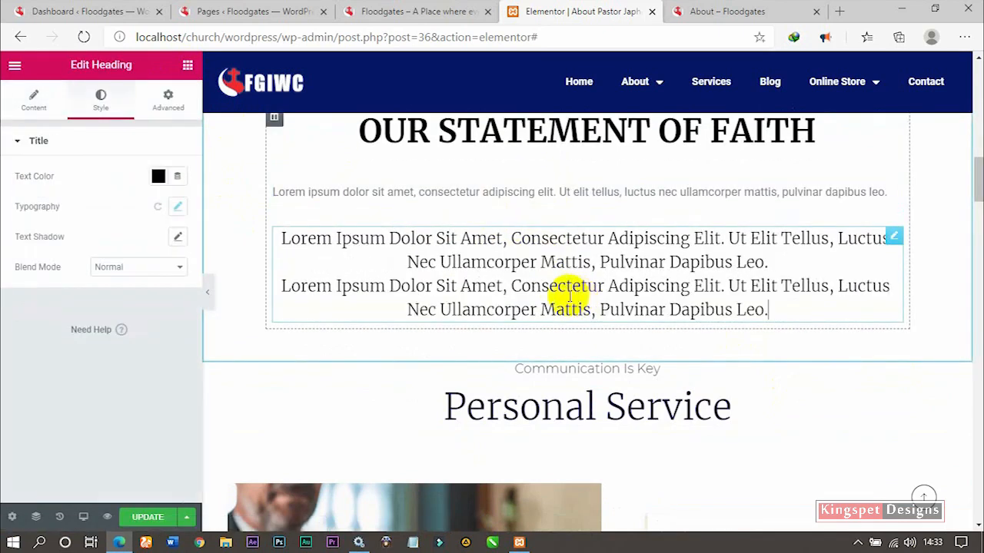
key(ctrl+a)
key(ctrl+c)
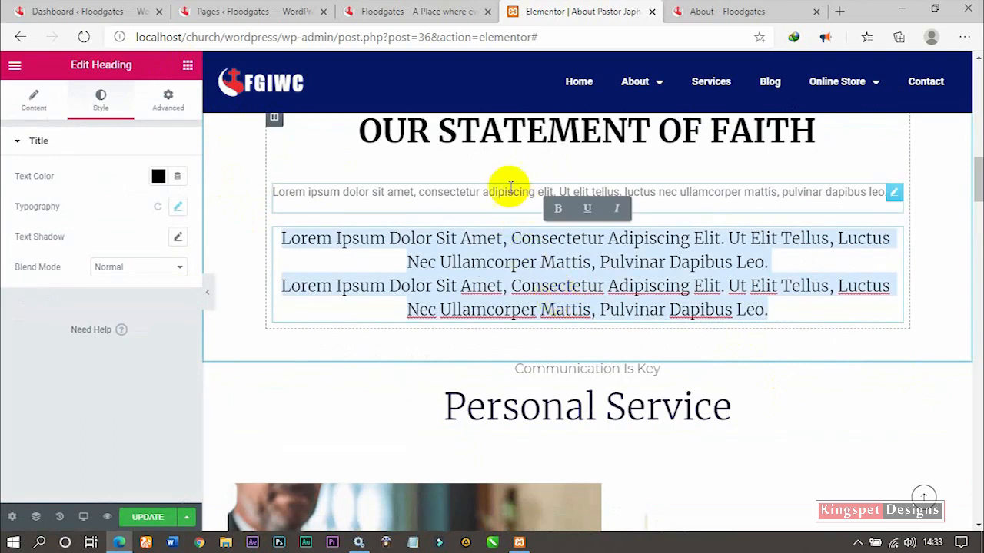
click(510, 191)
click(81, 424)
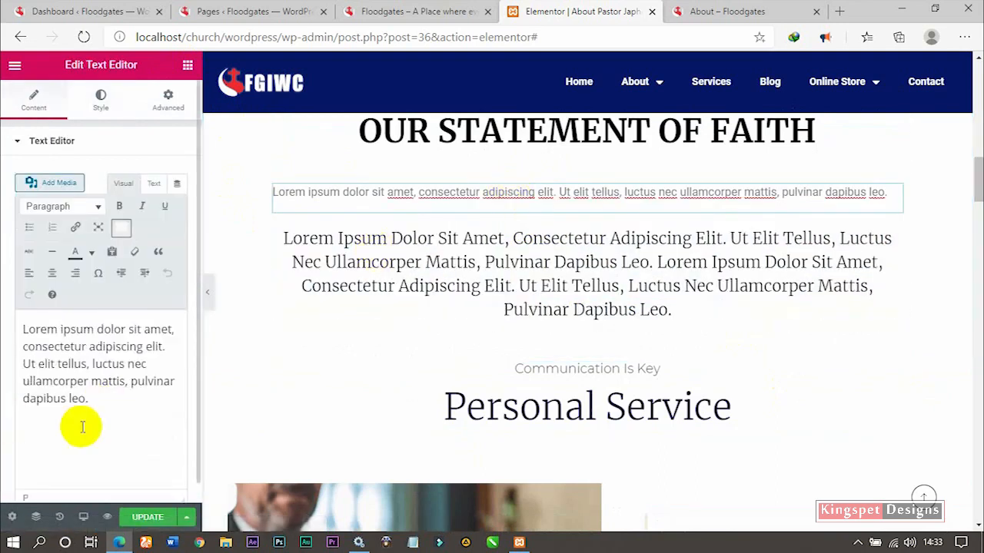
key(ctrl+a)
key(ctrl+v)
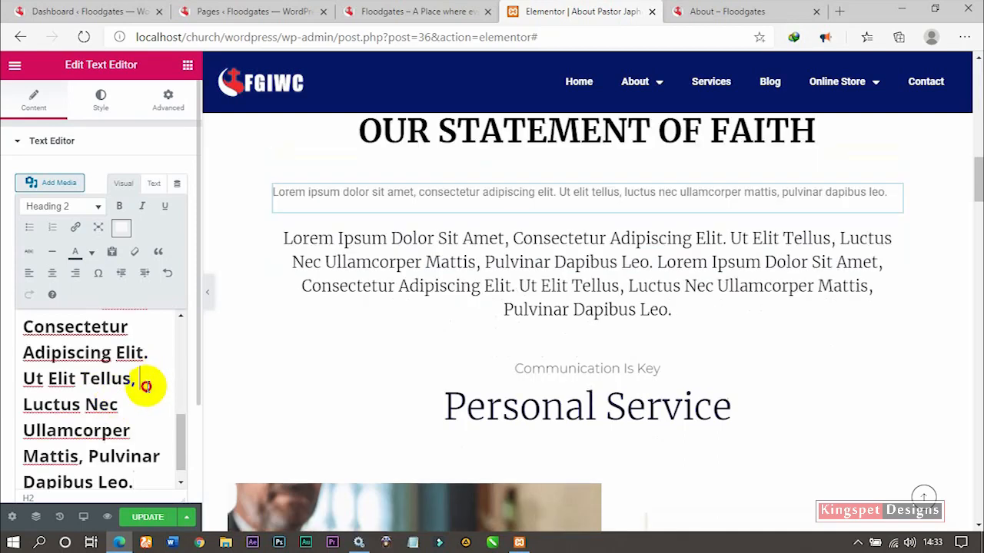
scroll(146, 386, down, 1)
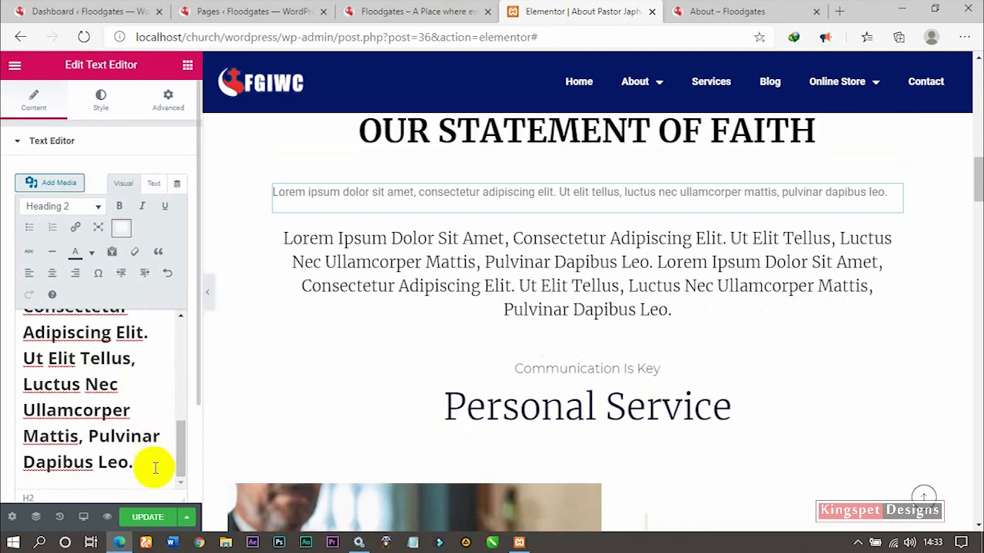
key(Return)
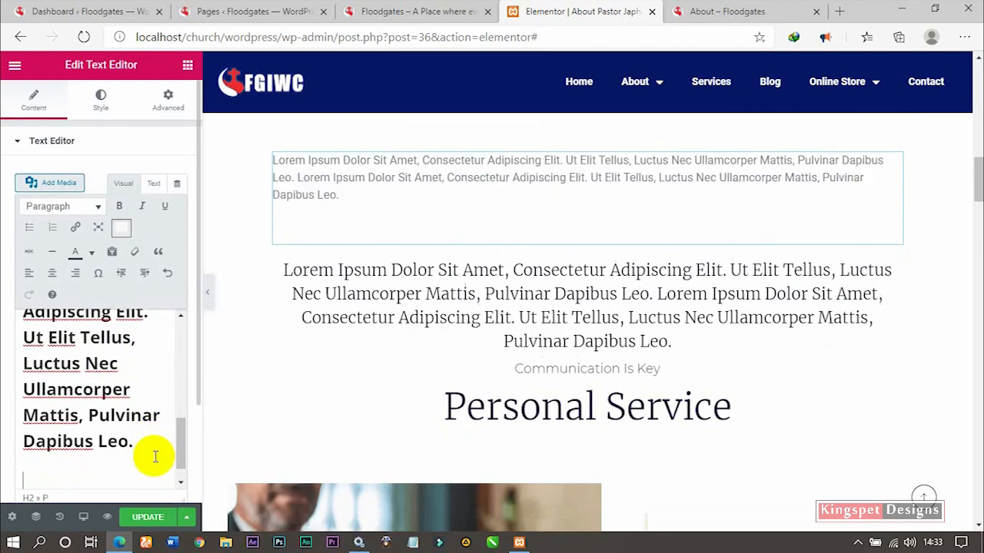
key(BackSpace)
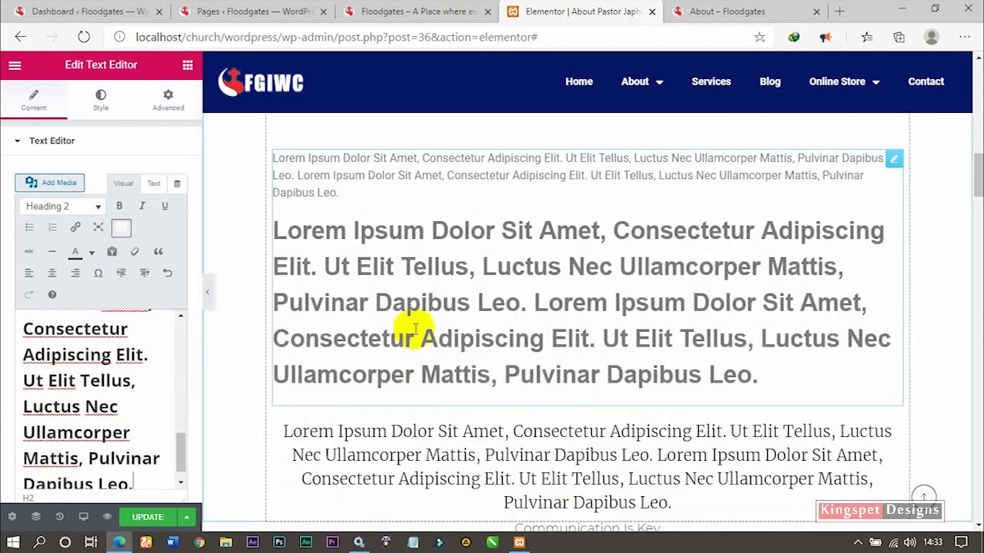
Delete the leftover centred lorem ipsum heading below the statement of faith text block.
click(894, 430)
right_click(894, 431)
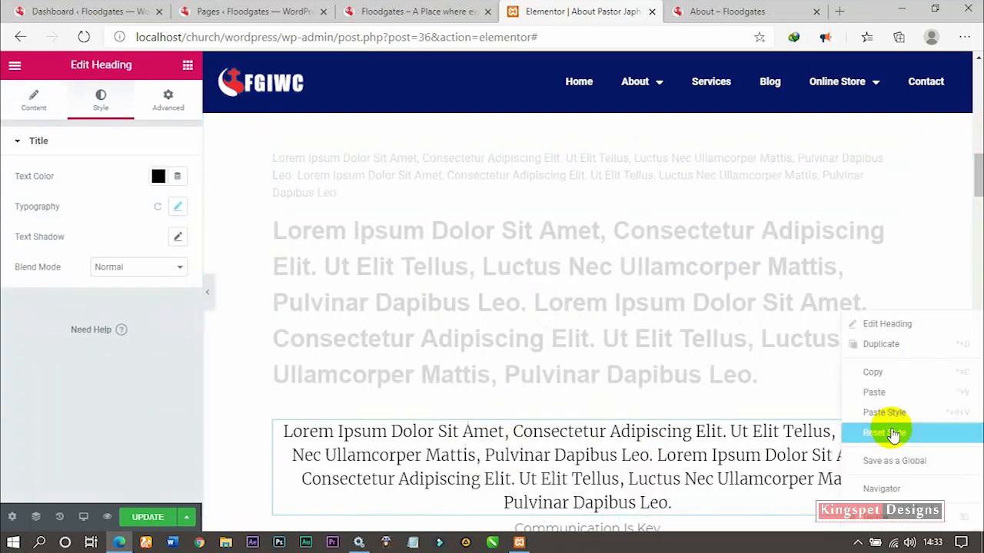
click(876, 517)
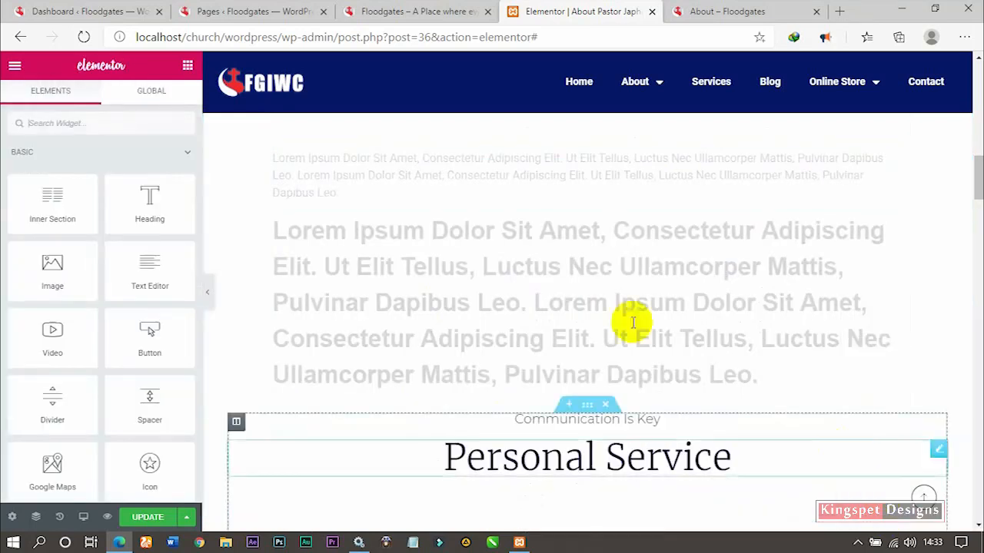
Set the font size of the text block under "OUR STATEMENT OF FAITH" to 15 px.
click(597, 265)
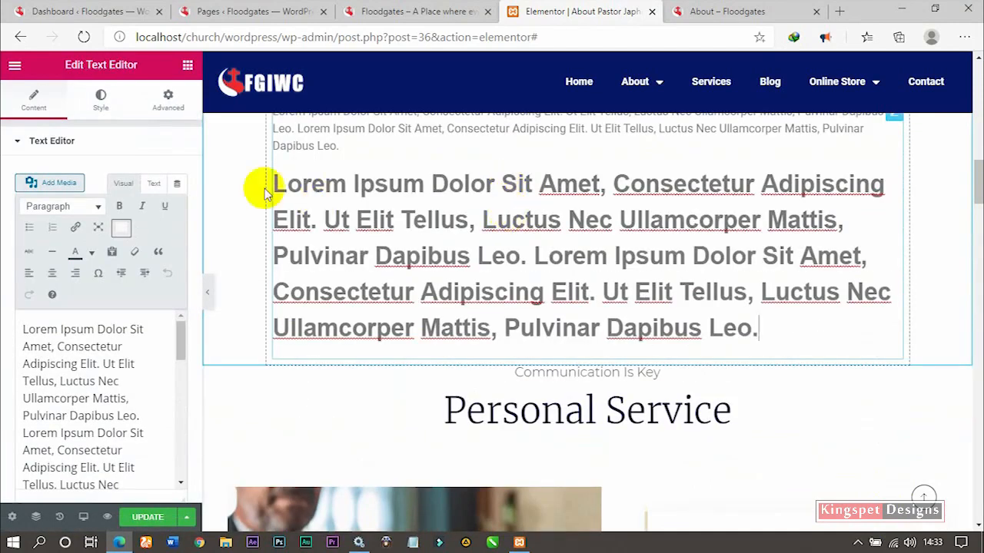
click(103, 96)
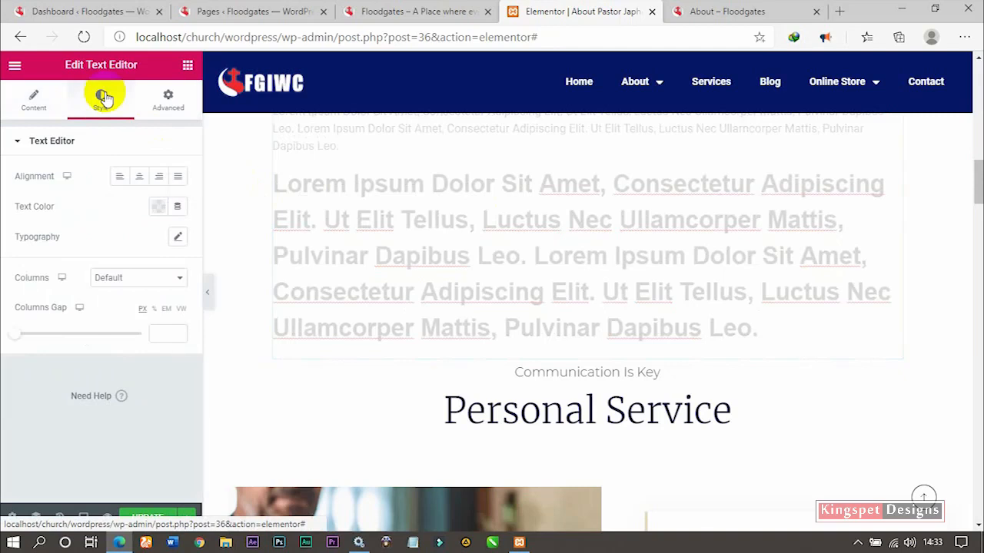
click(178, 240)
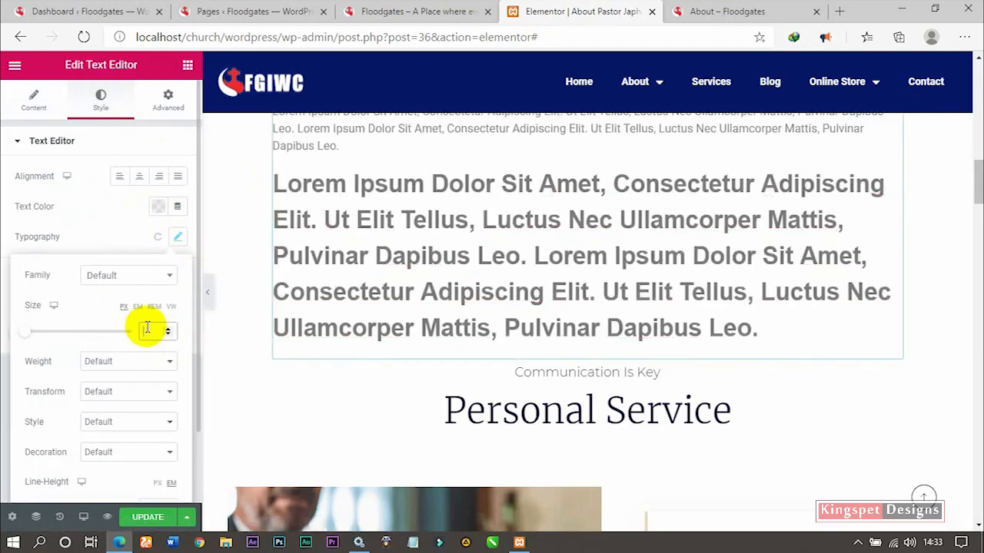
text(15)
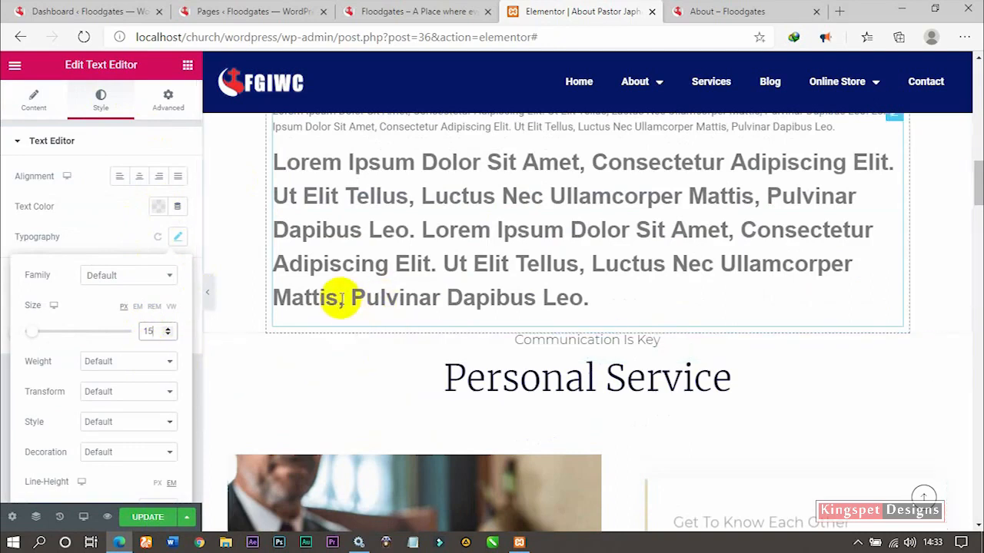
scroll(527, 289, up, 2)
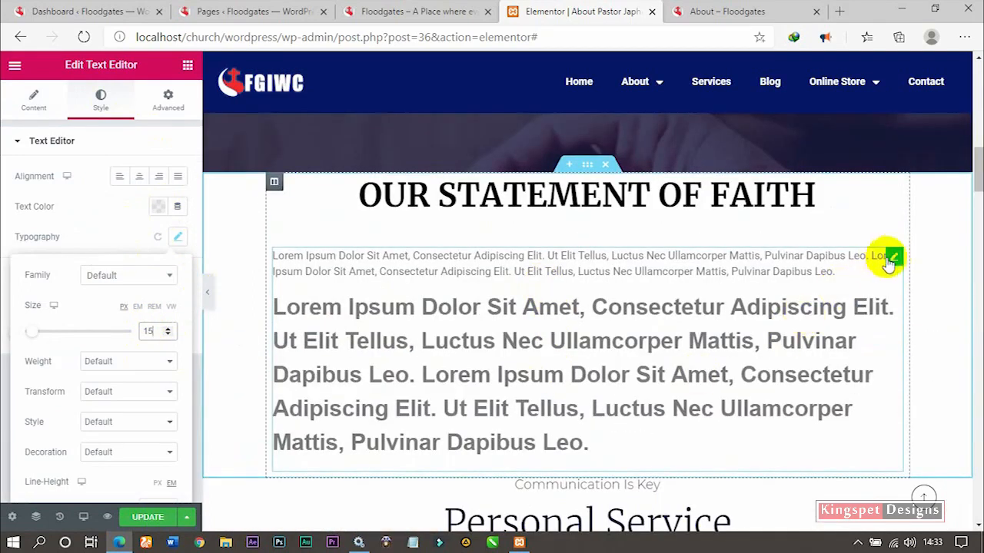
click(893, 258)
click(176, 236)
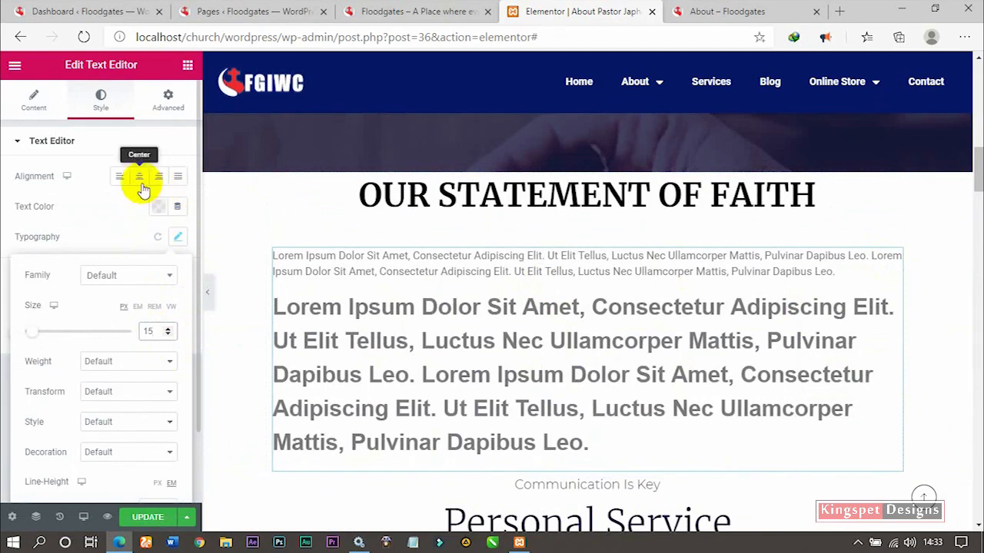
In the text block's HTML source, remove the opening and closing h2 tags around the second paragraph and insert a blank line before it.
click(32, 99)
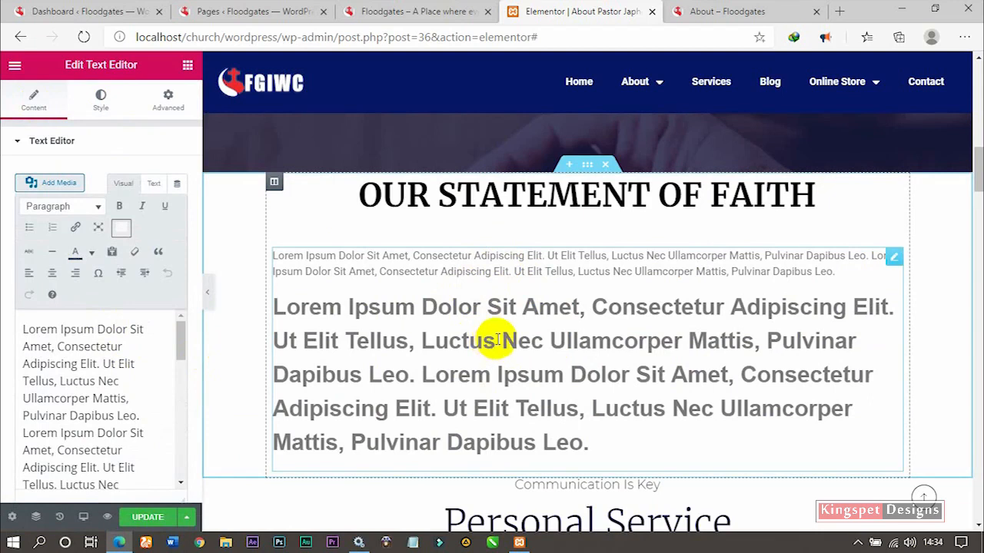
click(153, 183)
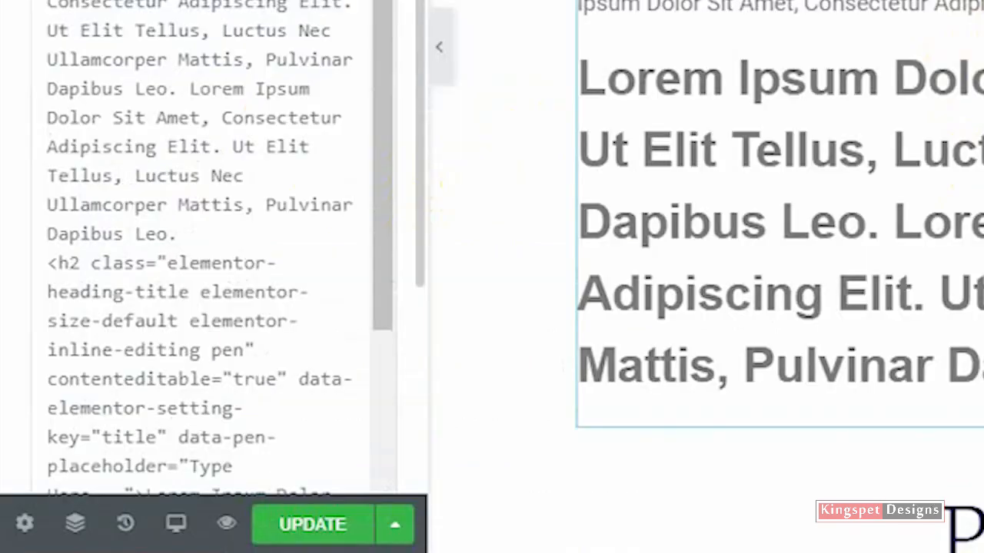
scroll(286, 127, down, 5)
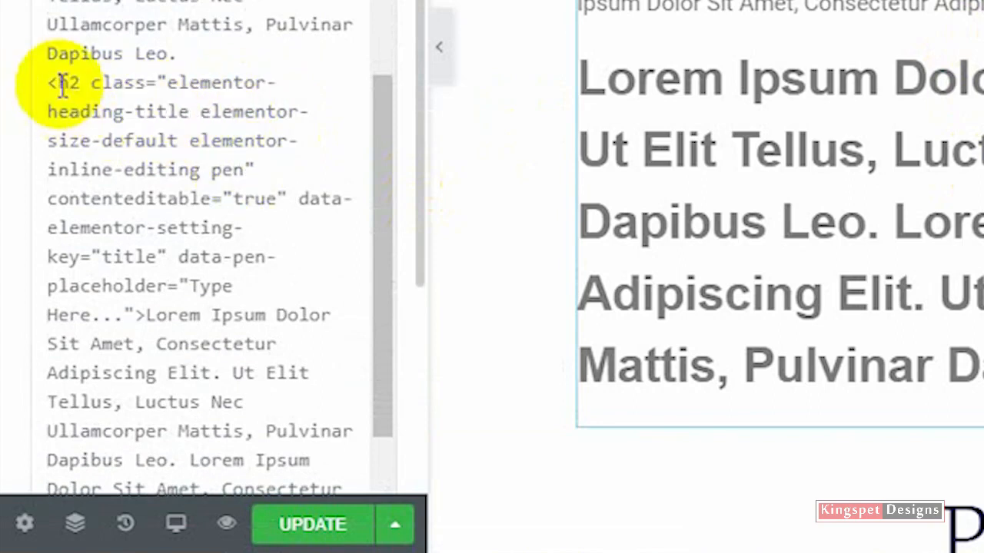
drag(44, 83, 139, 312)
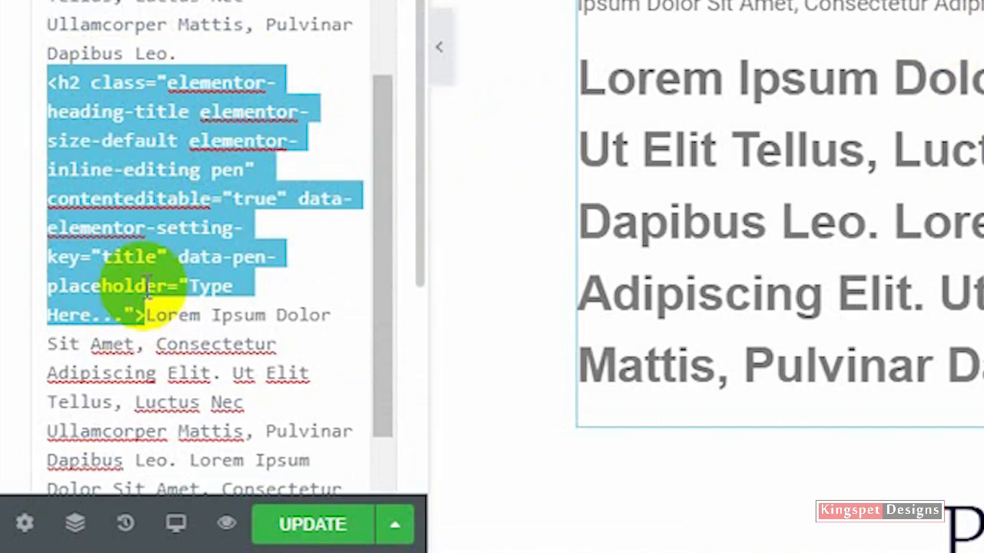
key(BackSpace)
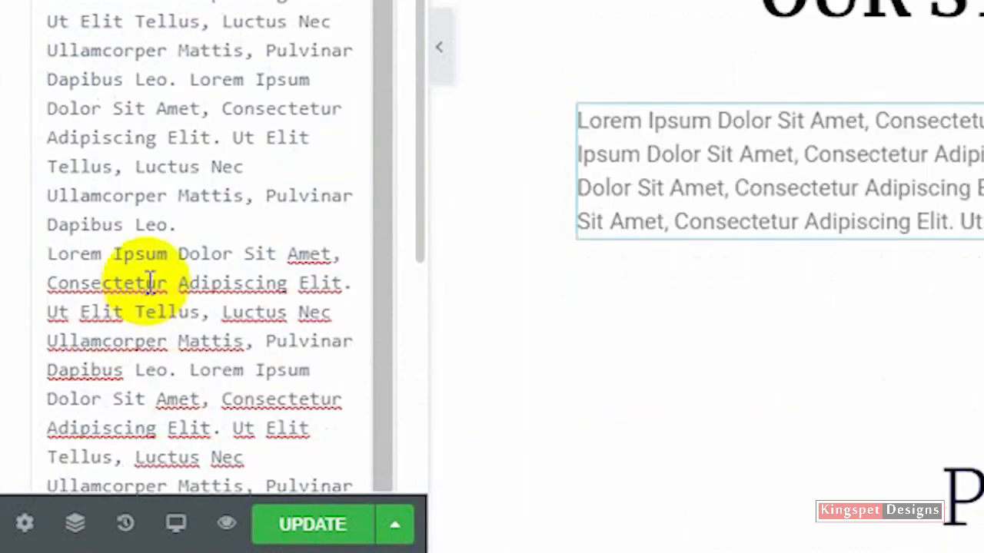
key(Return)
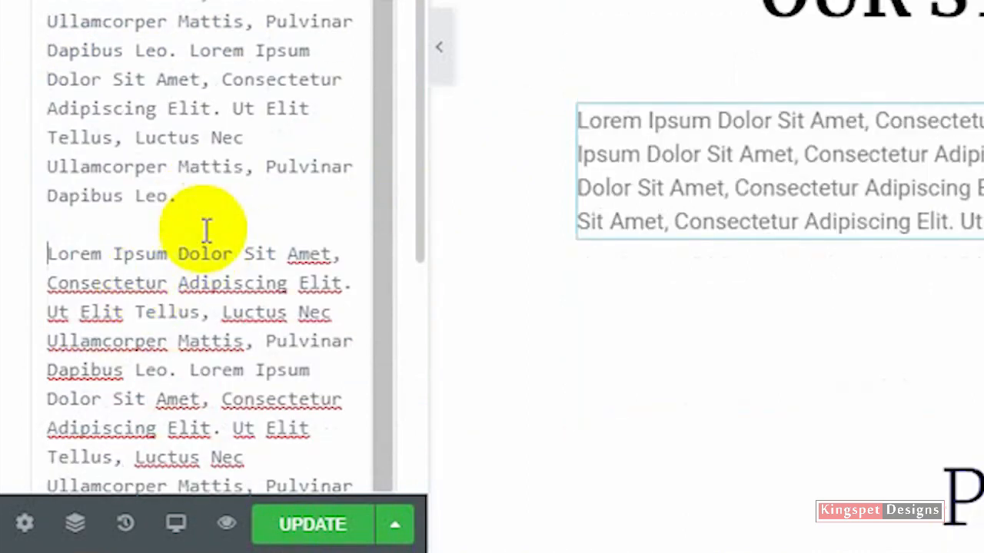
scroll(206, 229, down, 5)
drag(266, 204, 178, 206)
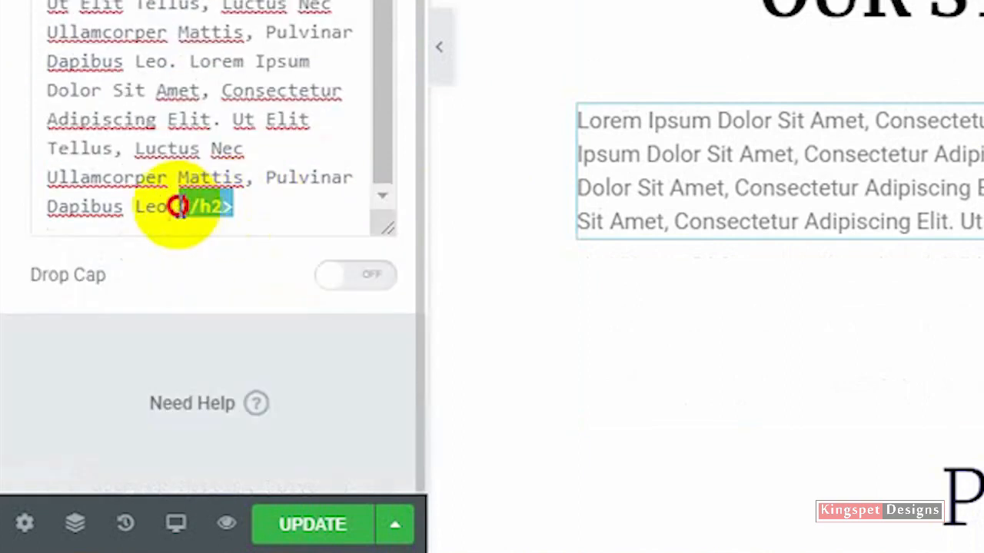
key(BackSpace)
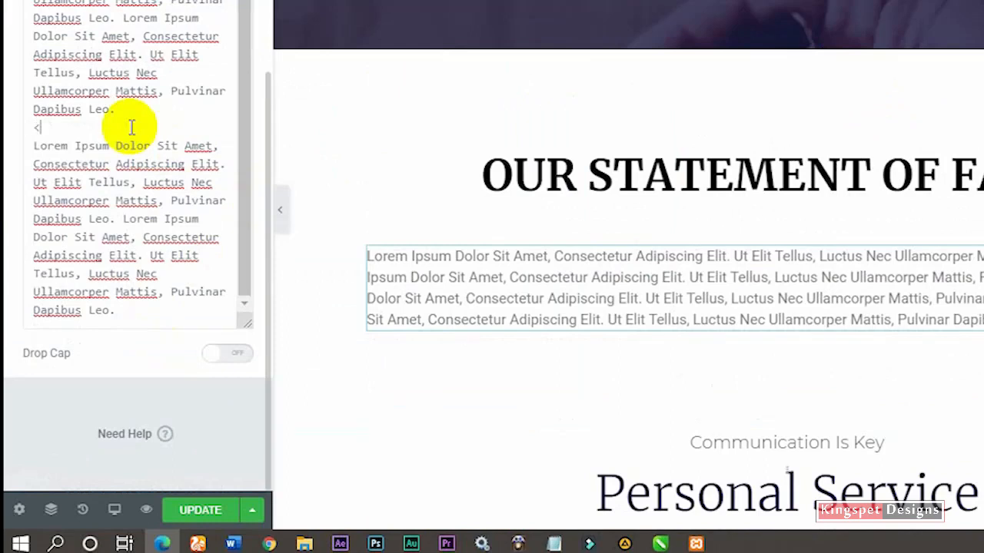
Wrap the second paragraph of the HTML source in <p> and </p> tags.
text(p)
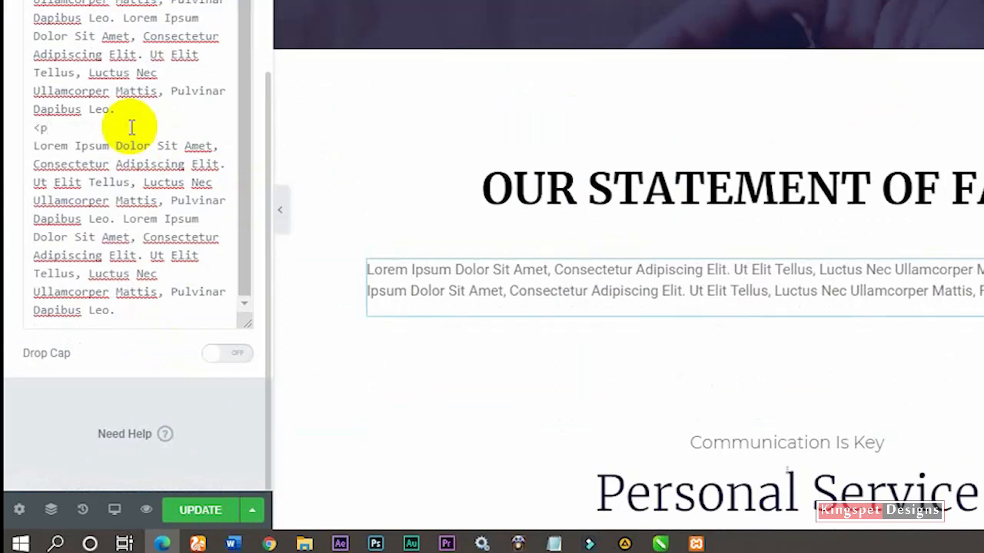
text(>)
drag(131, 127, 34, 131)
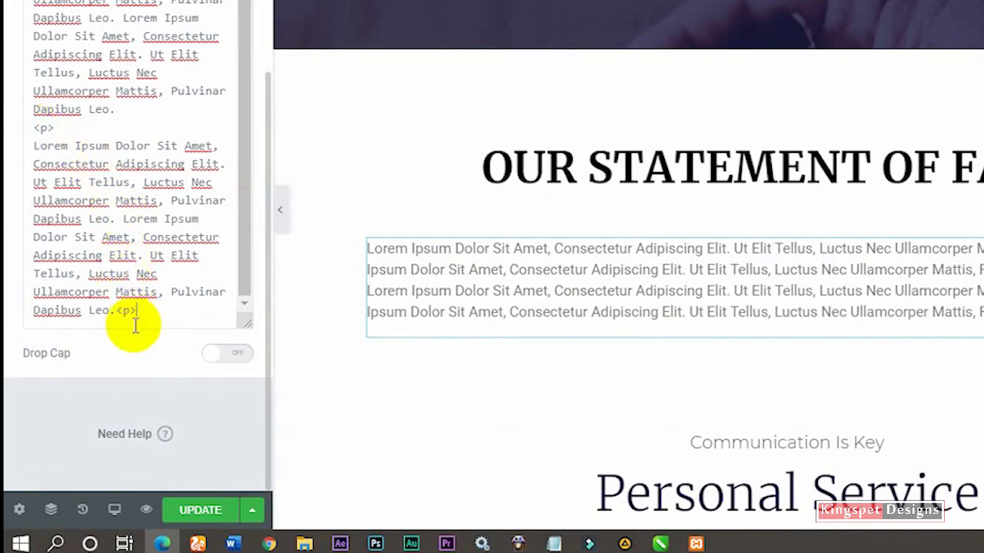
click(122, 312)
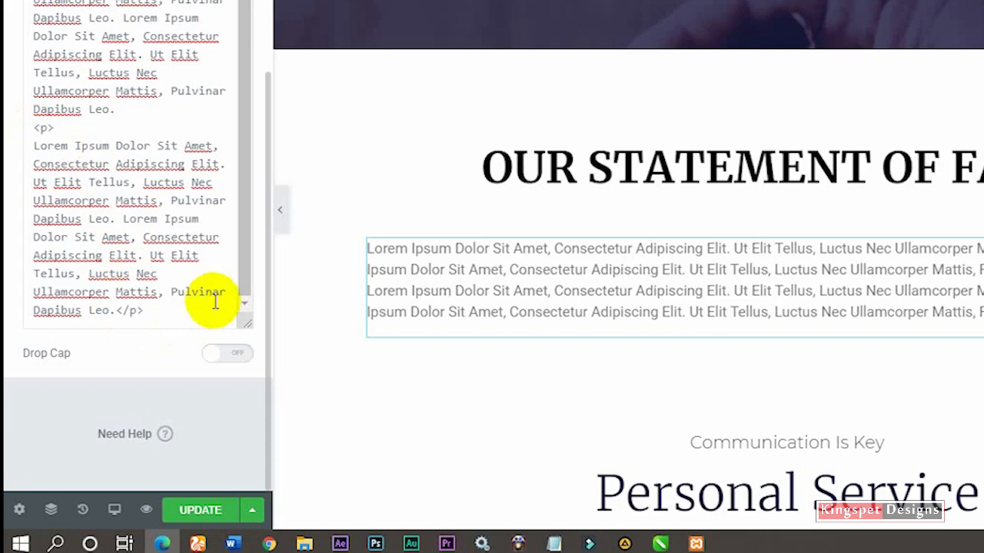
Add a <br> tag directly after the opening <p> tag of the second paragraph.
click(65, 125)
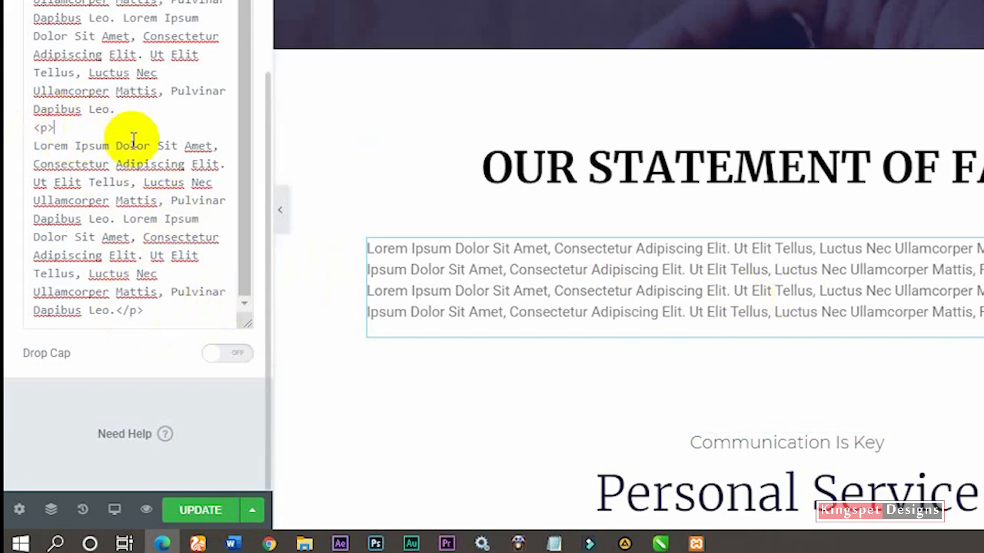
text(<)
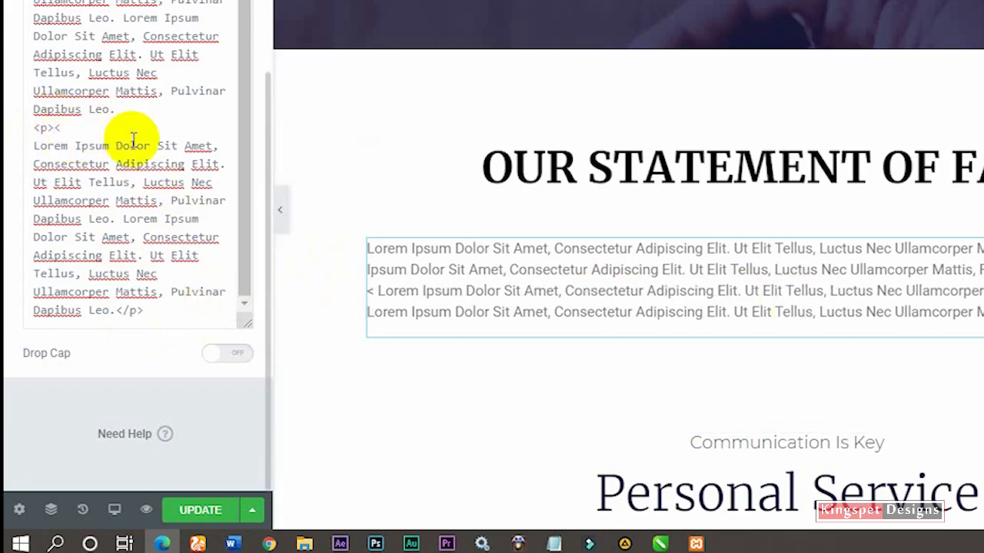
text(br>)
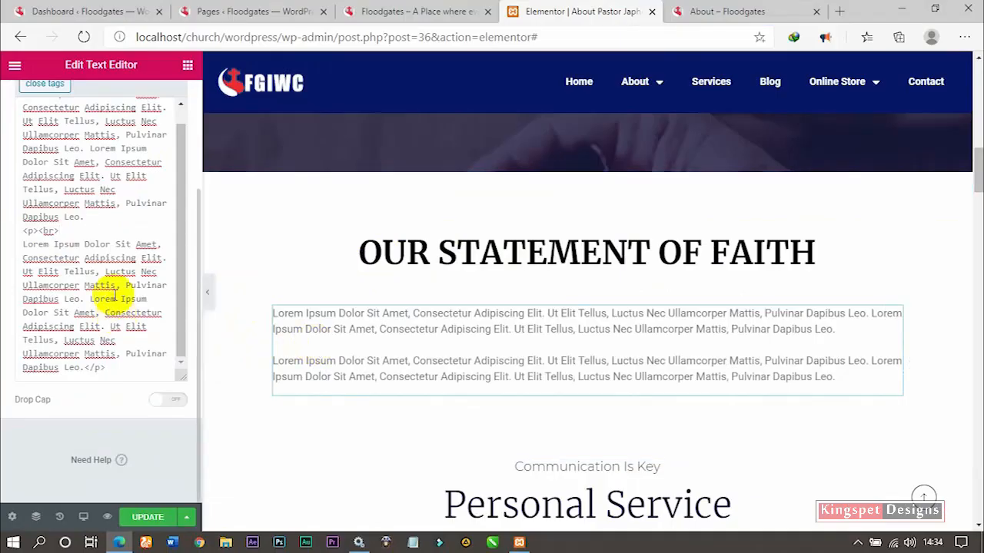
Style the statement of faith text with a font size of 18 px and a black text colour.
scroll(115, 223, up, 1)
scroll(346, 254, up, 4)
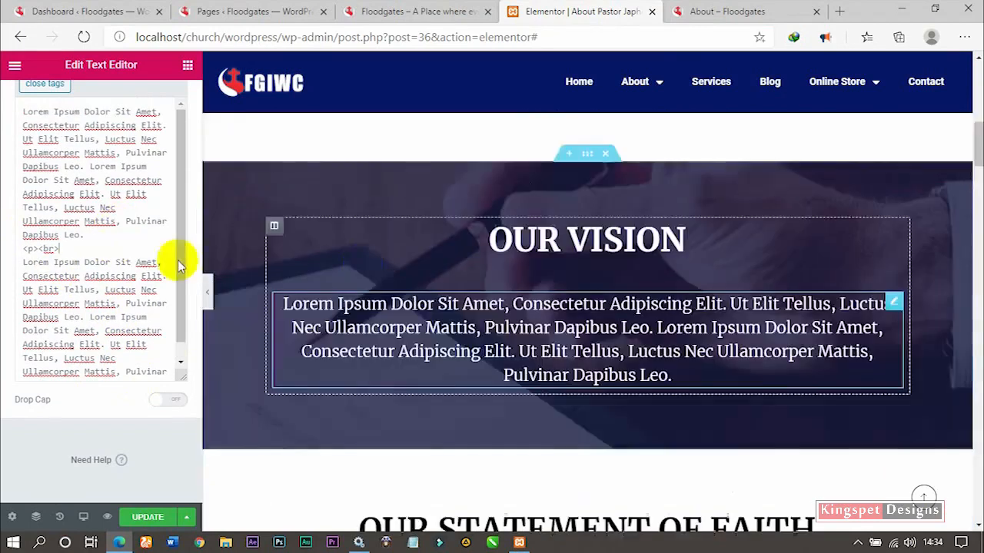
scroll(135, 250, up, 3)
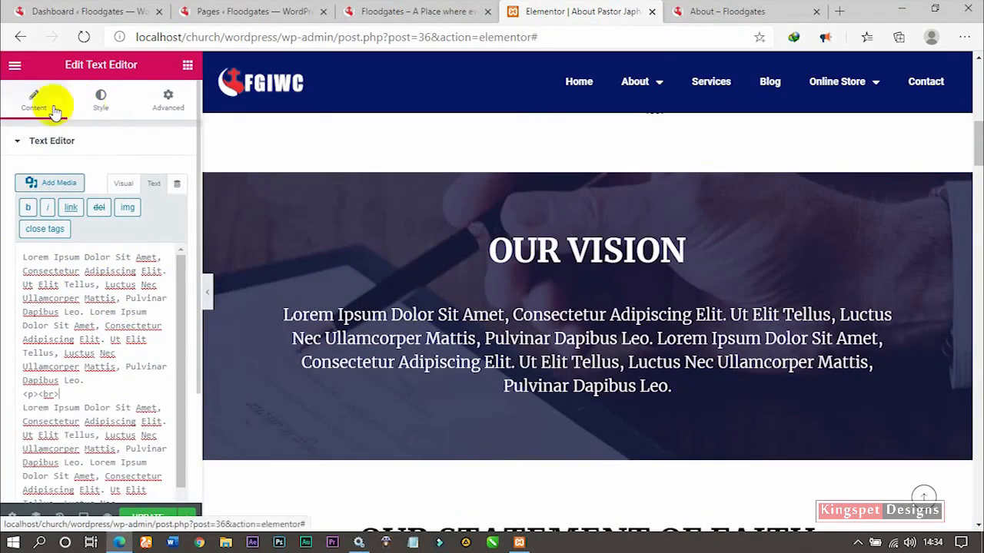
click(101, 108)
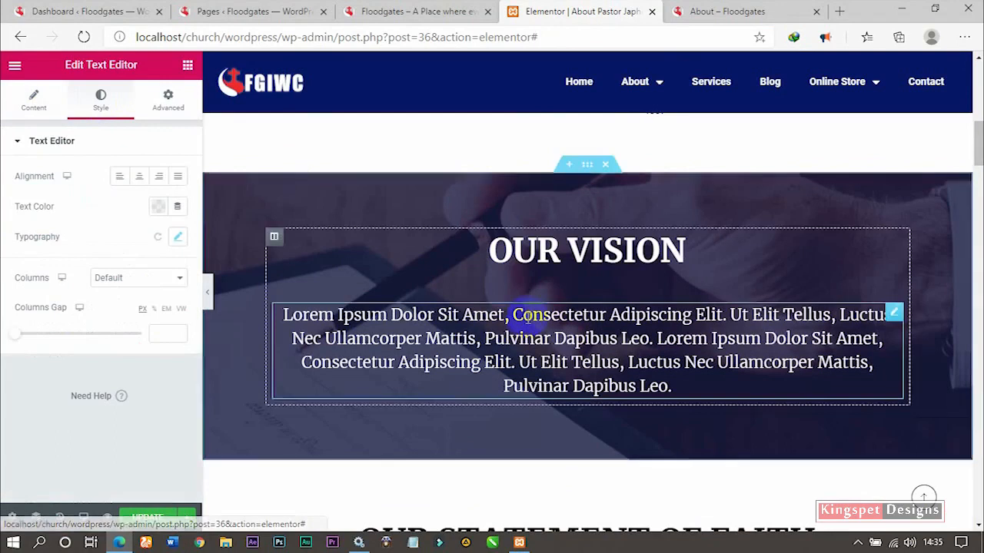
scroll(523, 315, down, 6)
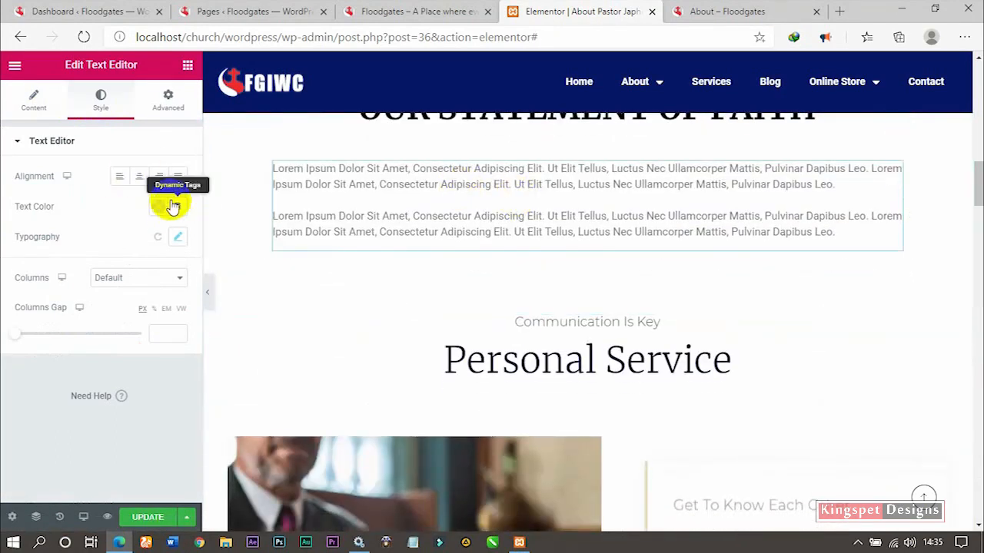
click(177, 239)
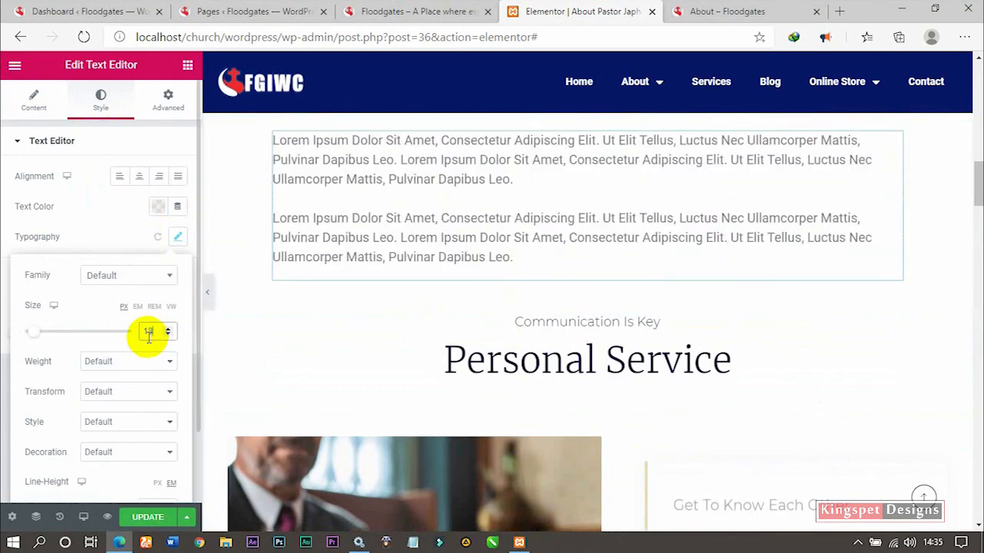
click(159, 209)
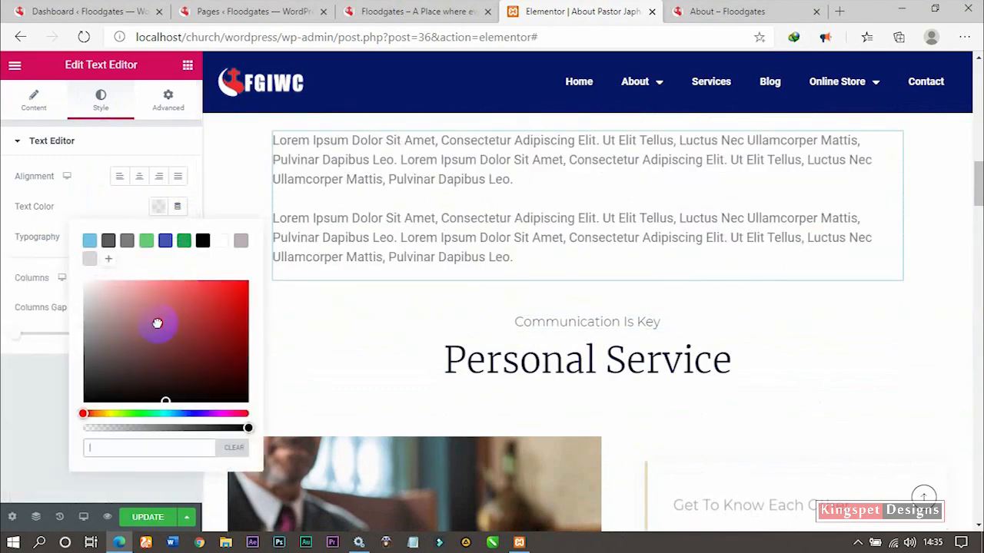
click(527, 275)
Review the layout of the vision and statement of faith sections, including at full page width without the editing panel.
scroll(527, 275, up, 6)
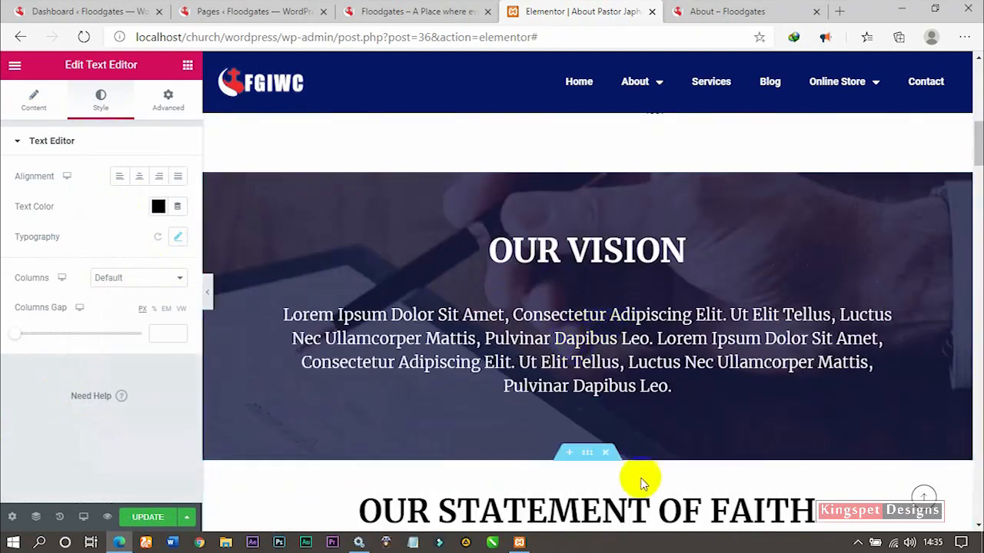
scroll(639, 483, down, 3)
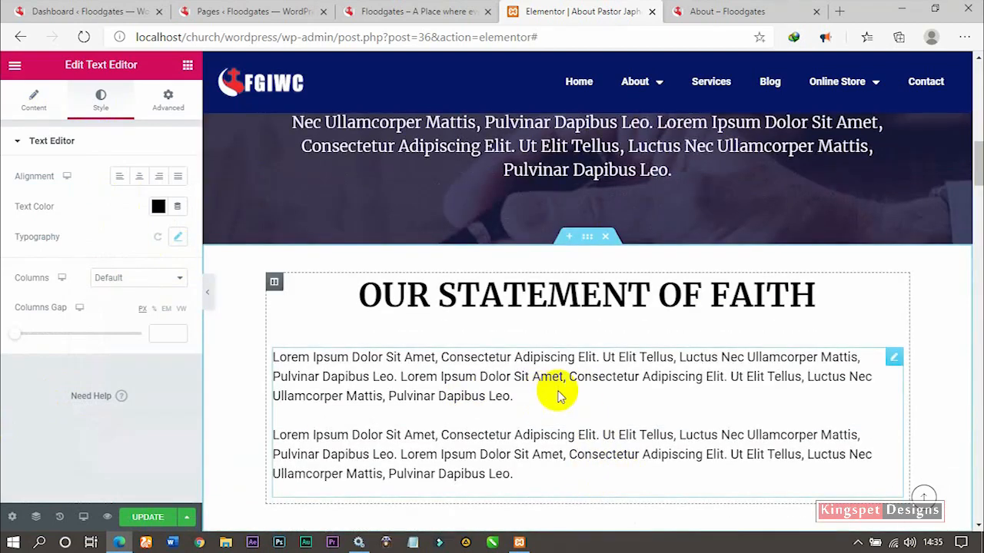
scroll(558, 396, up, 1)
scroll(565, 484, down, 3)
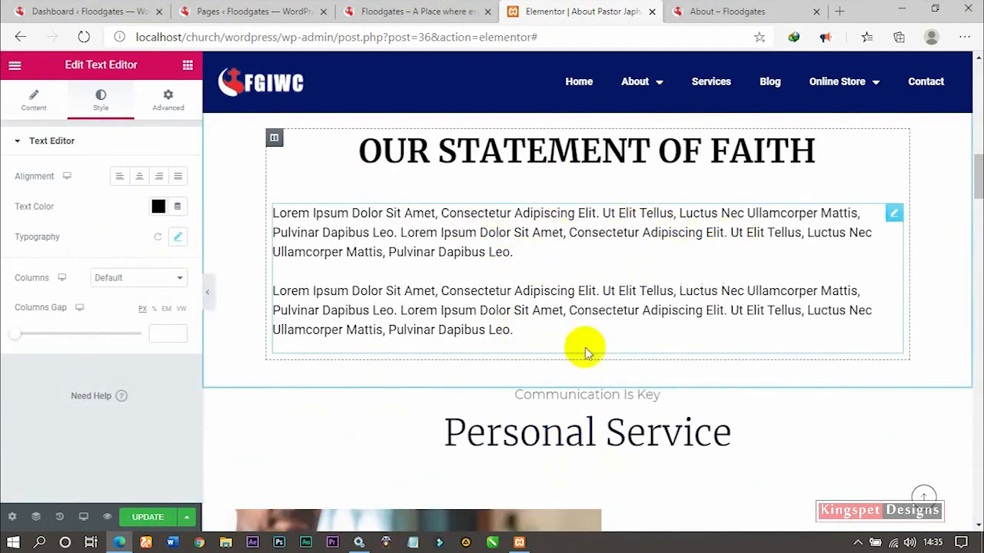
click(209, 292)
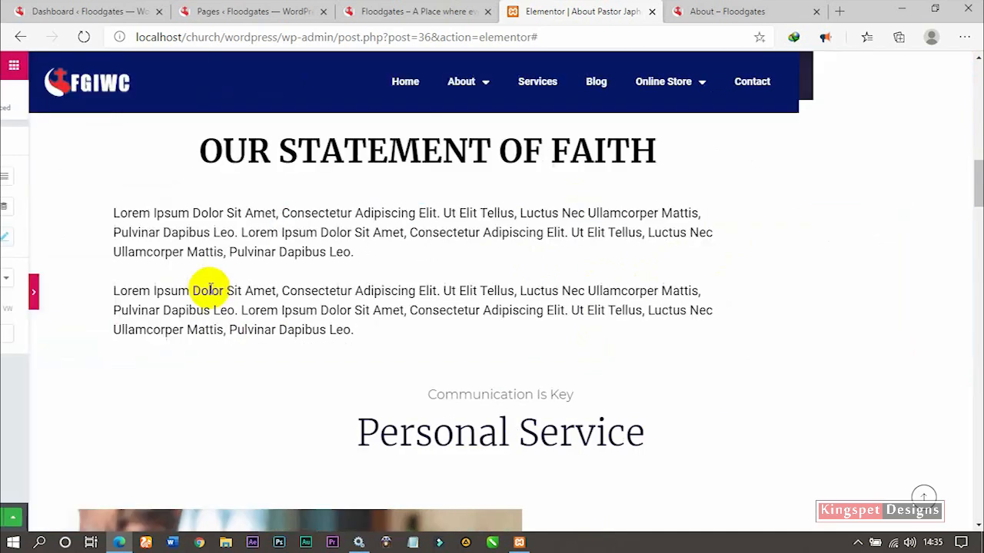
scroll(643, 344, up, 2)
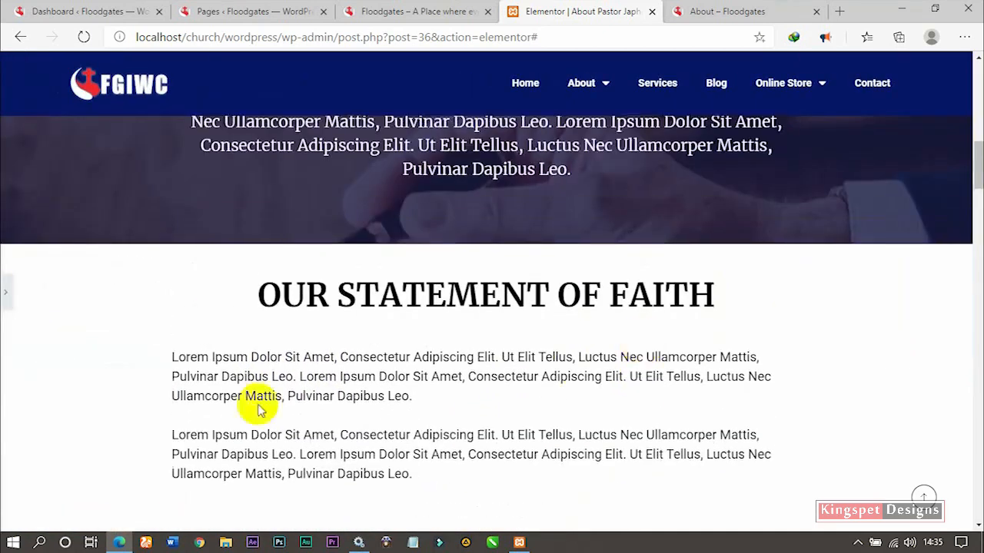
scroll(259, 407, down, 1)
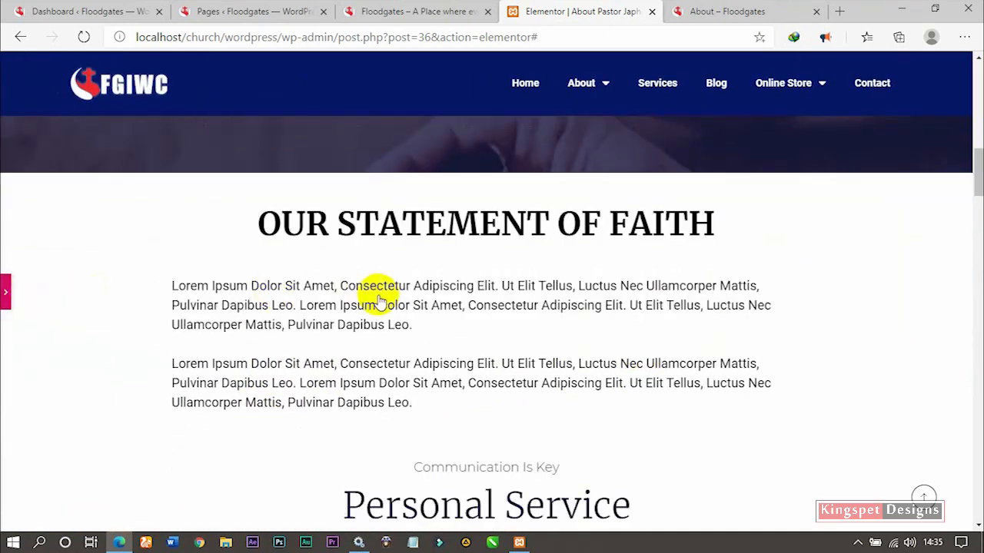
click(549, 373)
scroll(653, 474, down, 1)
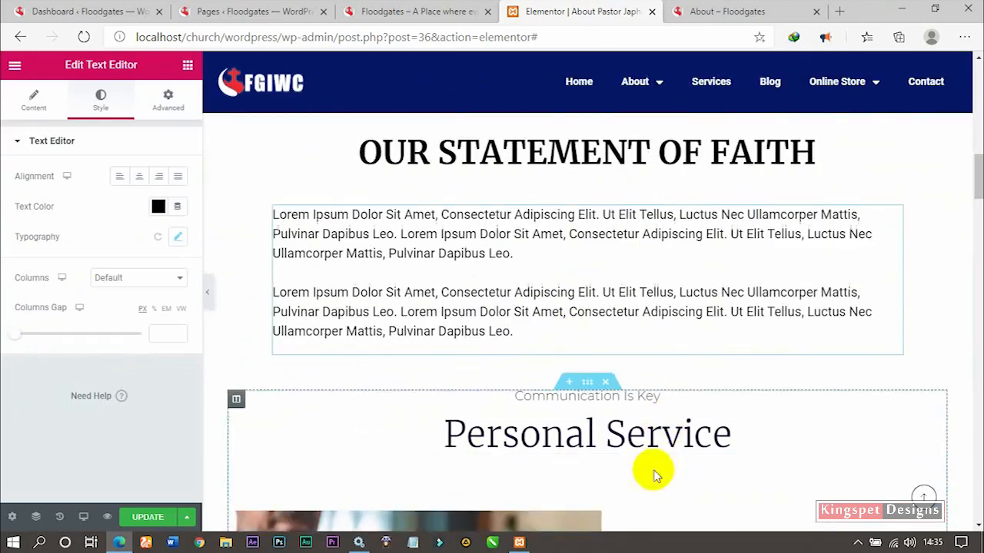
Delete the "Personal Service", "We Will Help You Every Step Of The Way" and "We Work Hard In All Fields" sections below the statement of faith.
click(606, 382)
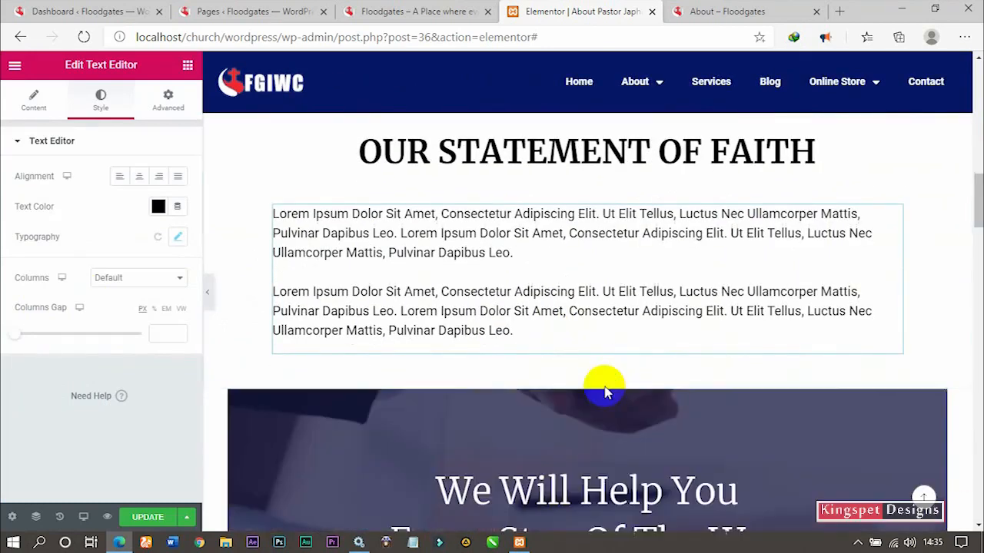
scroll(600, 395, down, 2)
scroll(637, 319, up, 2)
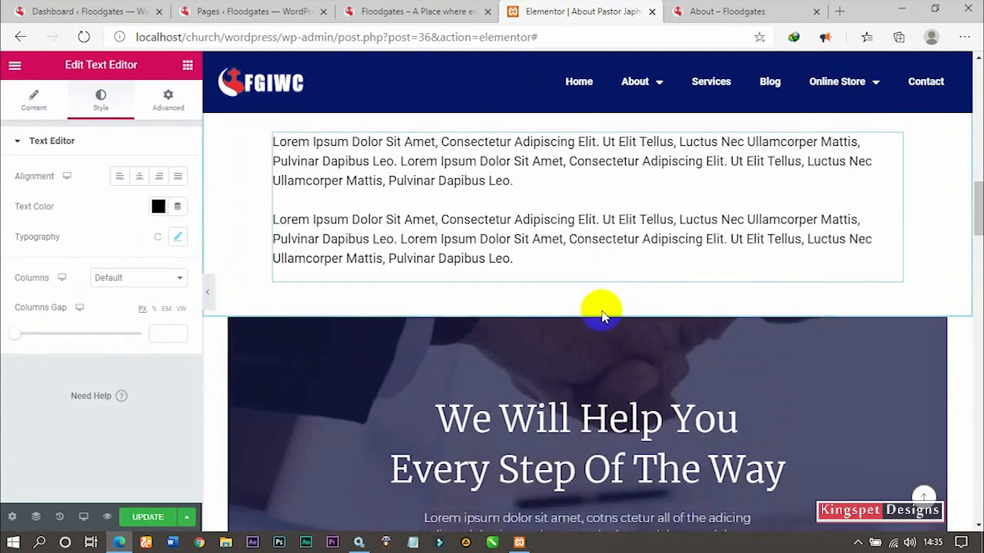
click(605, 310)
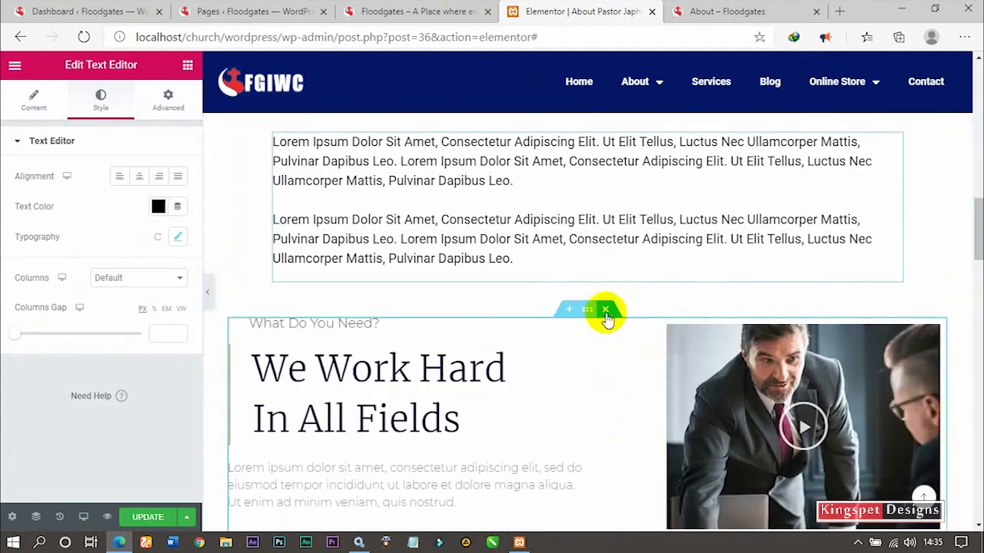
click(605, 311)
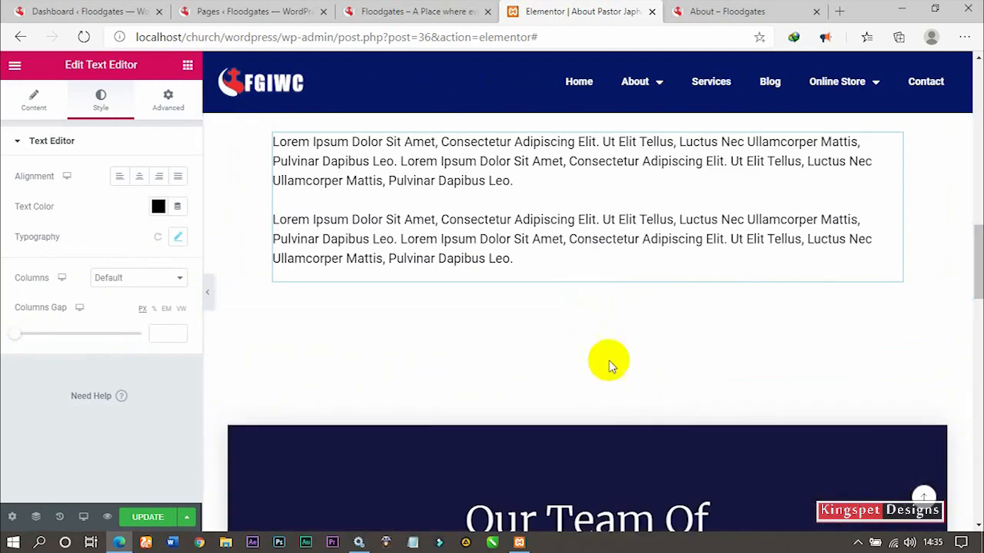
Delete the "Our Team Of Experts Are Here For You" section and the section holding the question-and-answer accordions.
scroll(608, 361, down, 4)
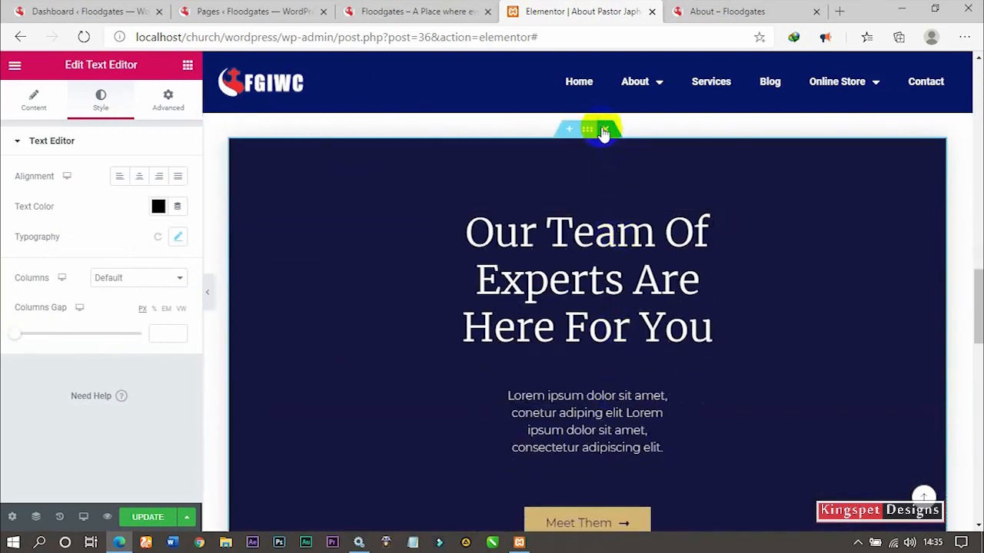
click(607, 135)
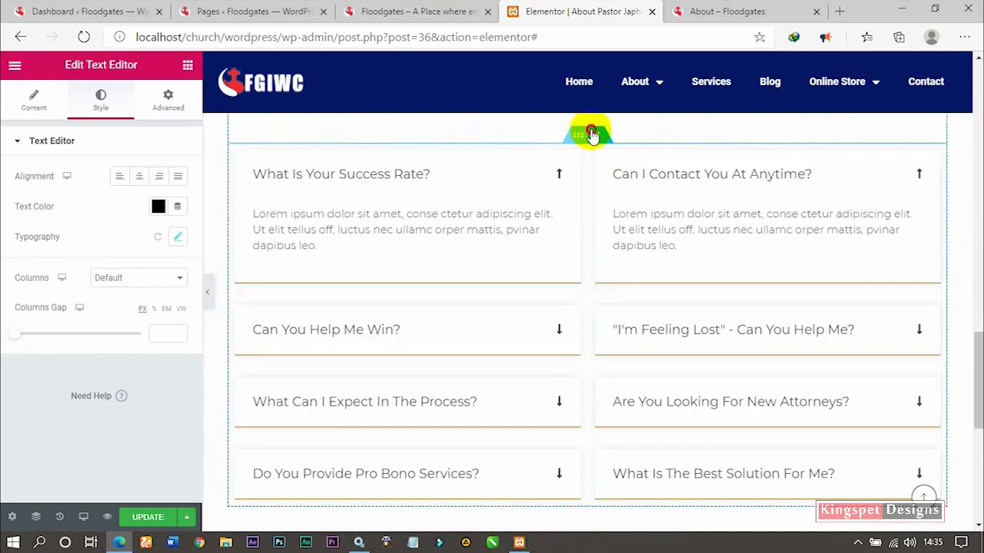
click(592, 136)
Review the page from the About Us banner down to the Questions And Answers heading.
scroll(682, 369, up, 6)
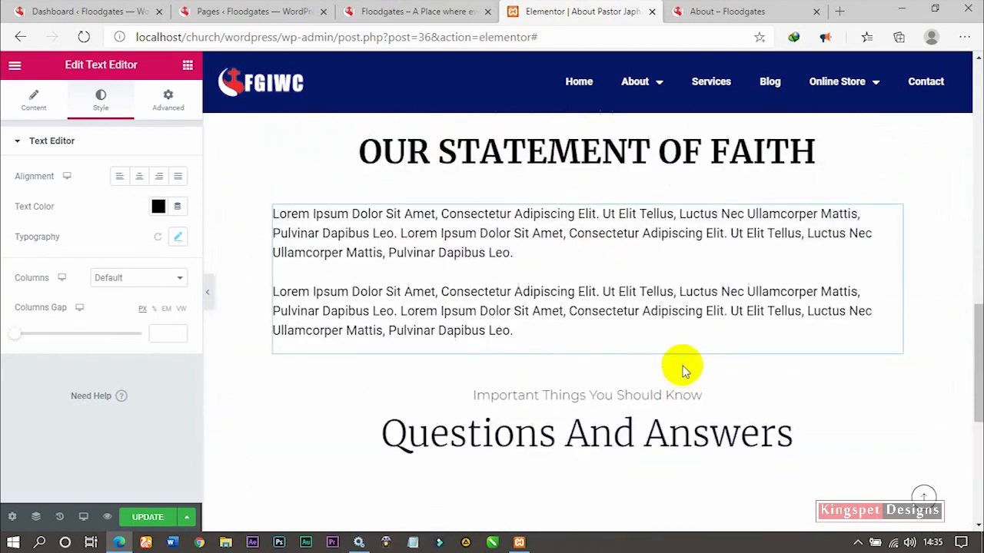
scroll(684, 362, up, 3)
scroll(686, 359, down, 3)
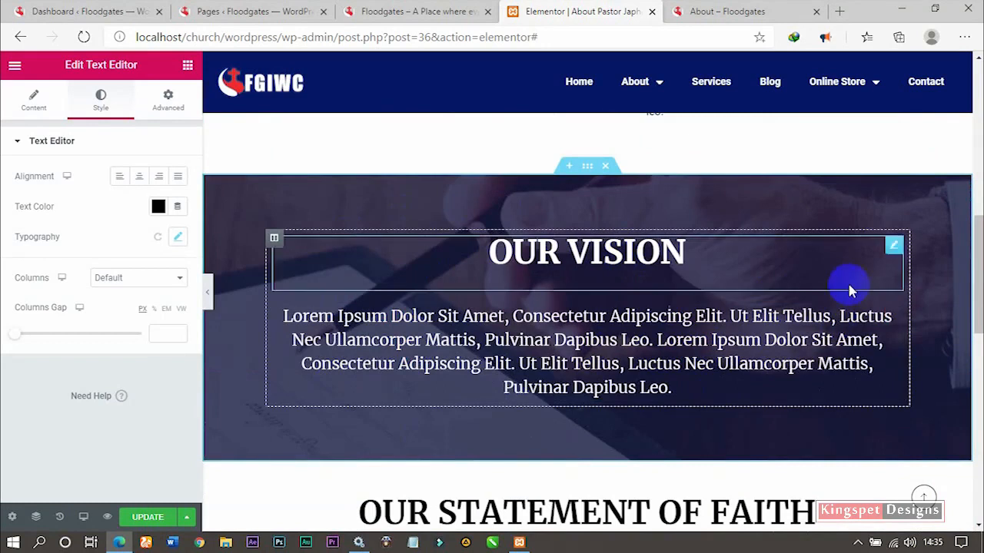
scroll(683, 301, up, 3)
scroll(623, 323, up, 6)
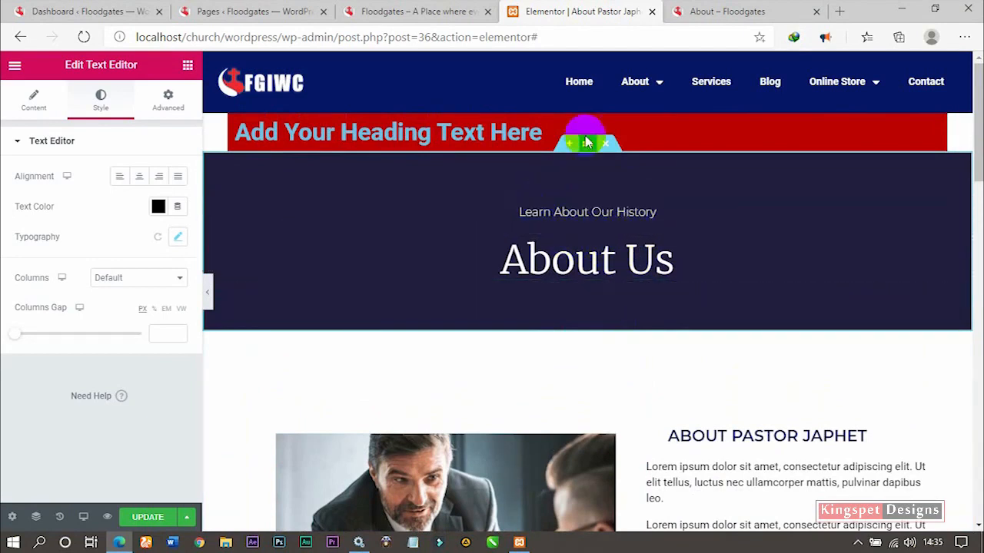
scroll(584, 310, down, 3)
scroll(582, 311, down, 10)
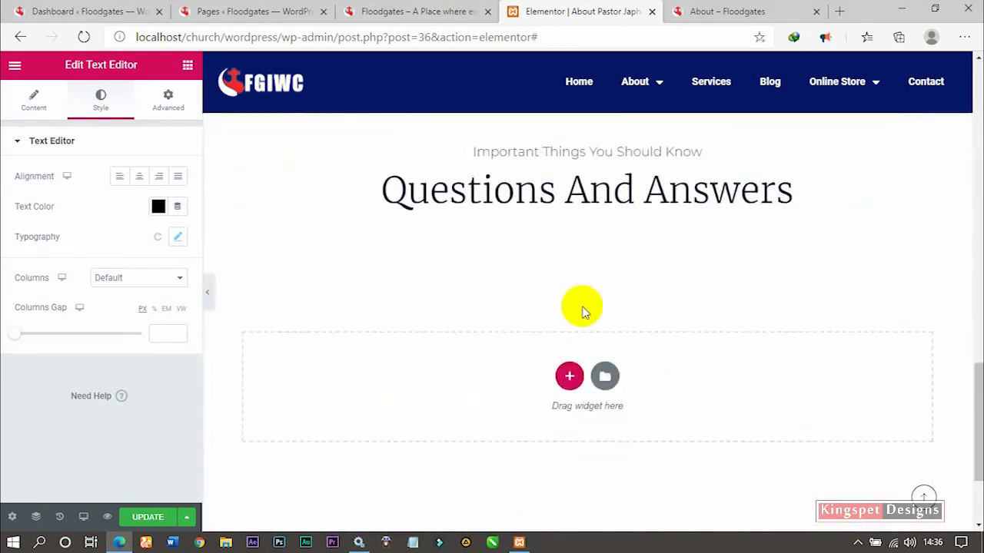
Delete the leftover "Questions And Answers" heading section below the statement of faith.
scroll(581, 310, up, 5)
scroll(580, 301, up, 3)
scroll(580, 301, down, 6)
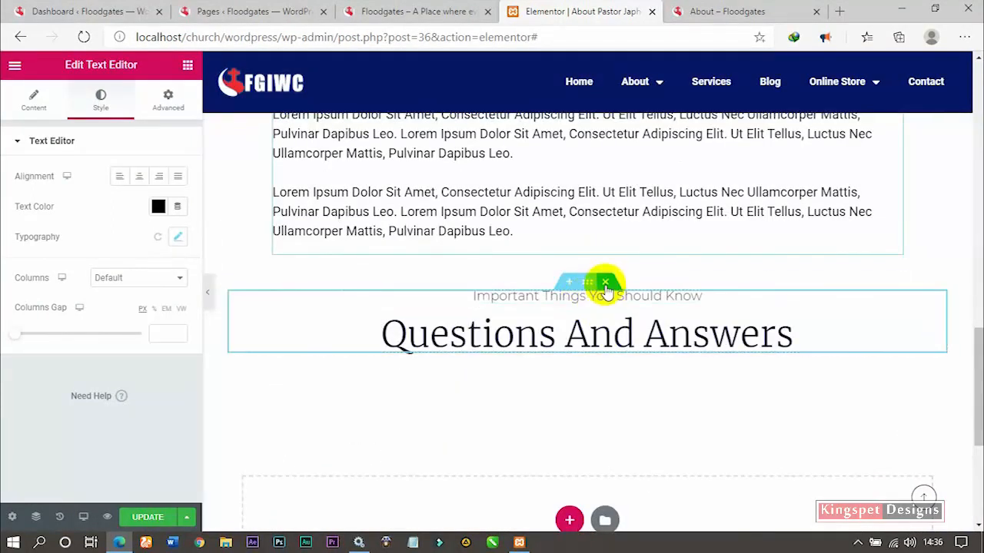
click(606, 284)
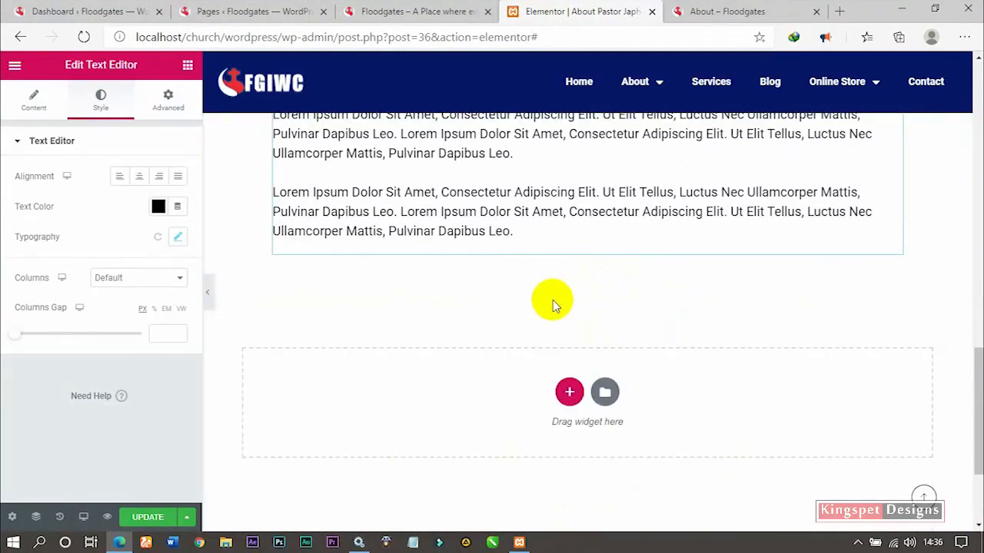
Review the trimmed page at full width without the editing panel, from the footer up to the pastor's section and the vision section.
click(207, 290)
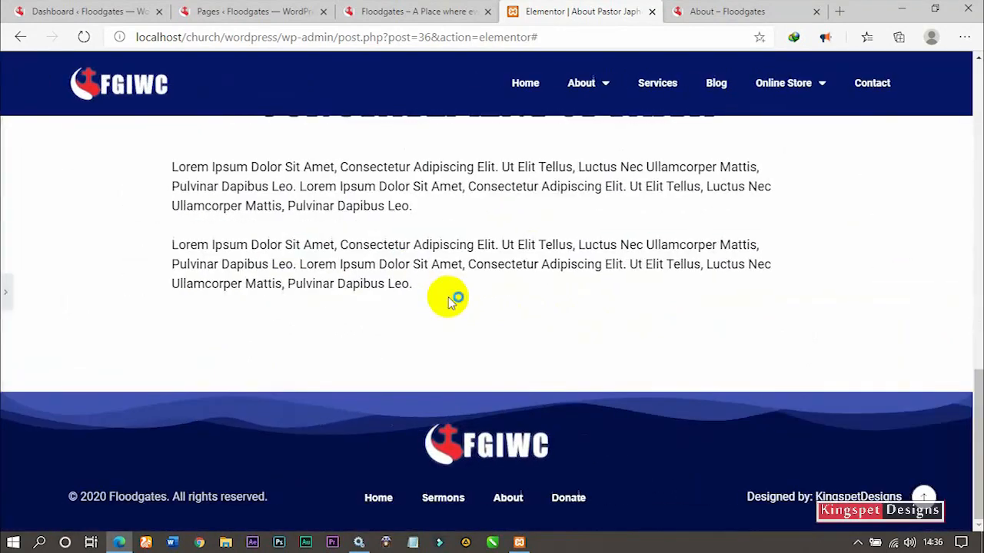
scroll(448, 295, up, 5)
scroll(449, 302, up, 10)
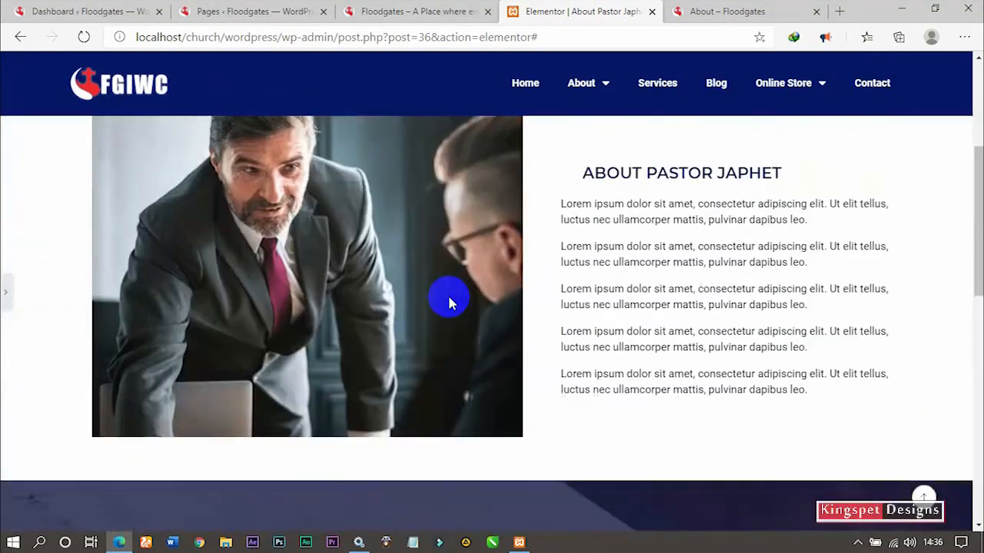
scroll(448, 292, down, 6)
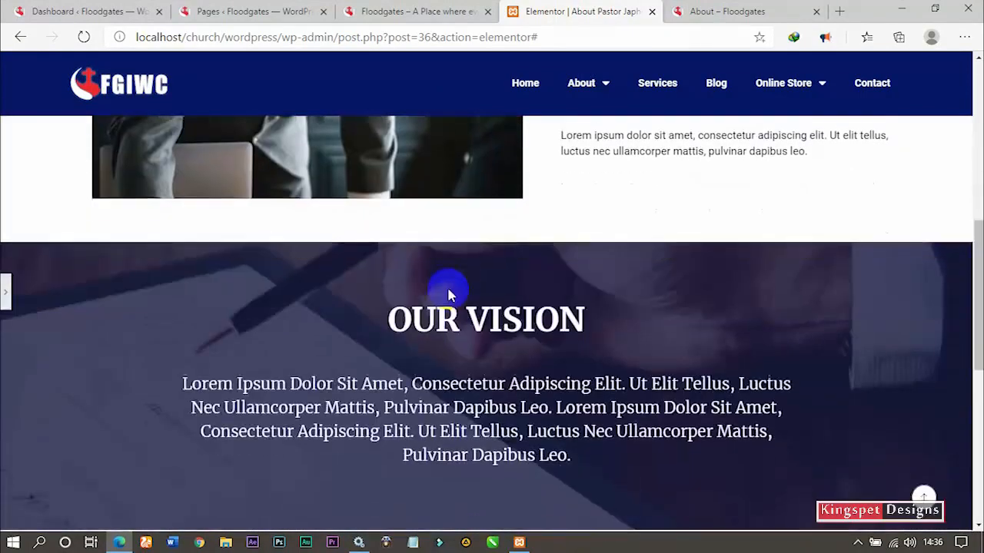
scroll(446, 290, up, 6)
scroll(449, 287, down, 3)
scroll(449, 285, down, 3)
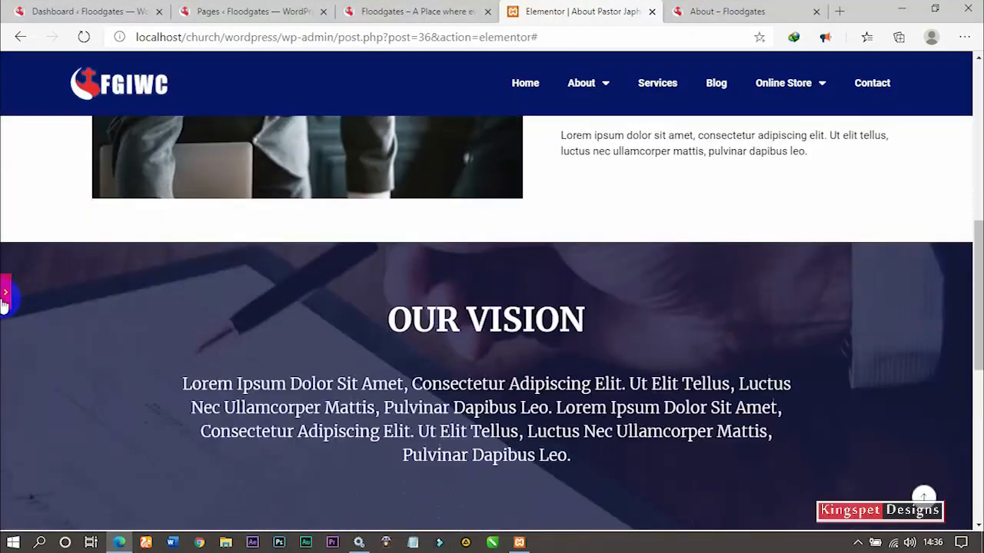
Set only the top padding of the statement of faith section to 20 px, with the padding sides unlinked.
click(4, 300)
scroll(555, 301, down, 5)
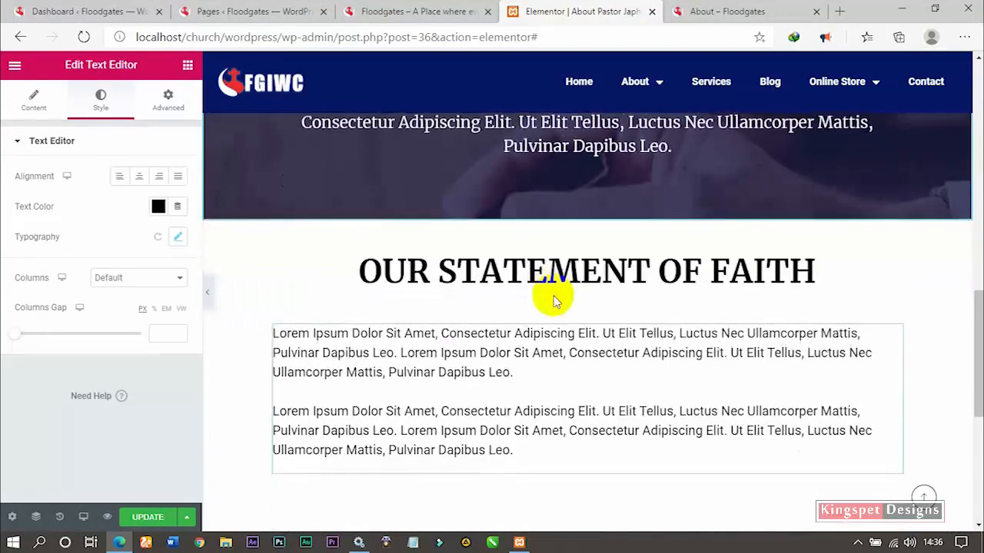
scroll(551, 297, down, 4)
scroll(548, 292, up, 4)
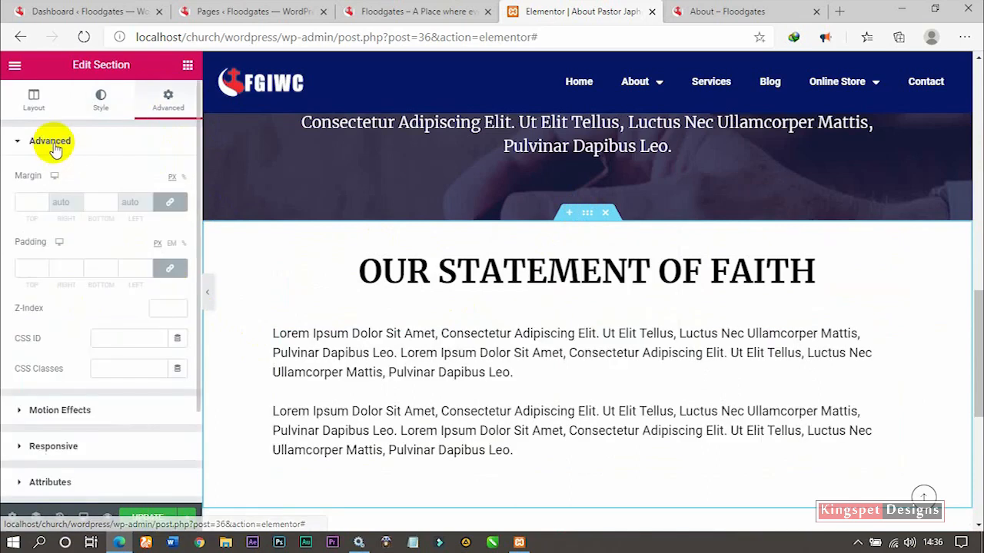
click(54, 144)
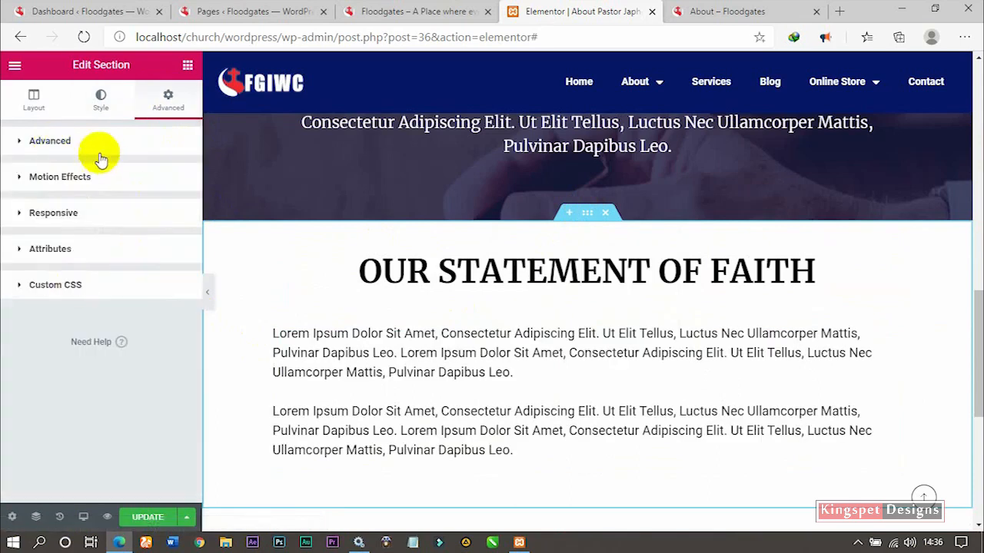
click(84, 145)
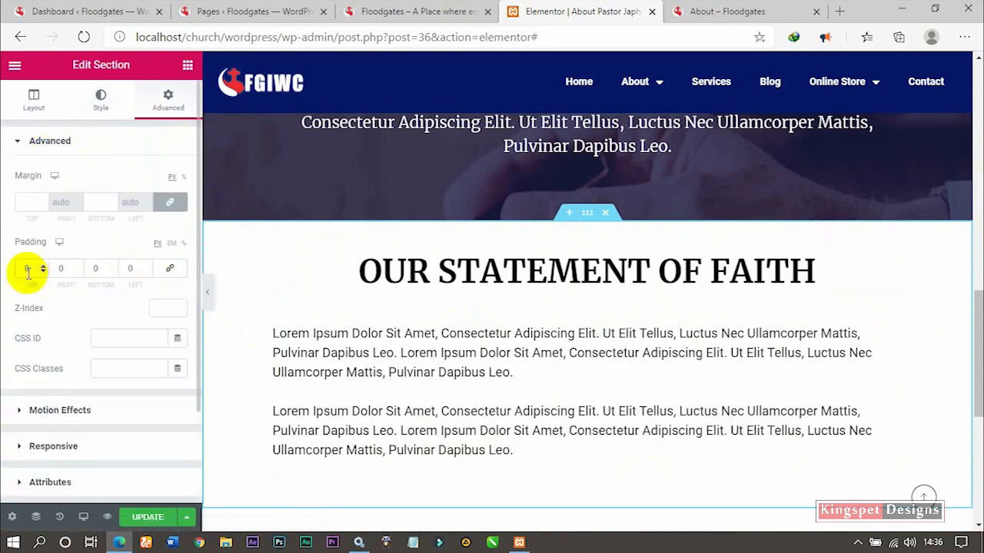
text(20)
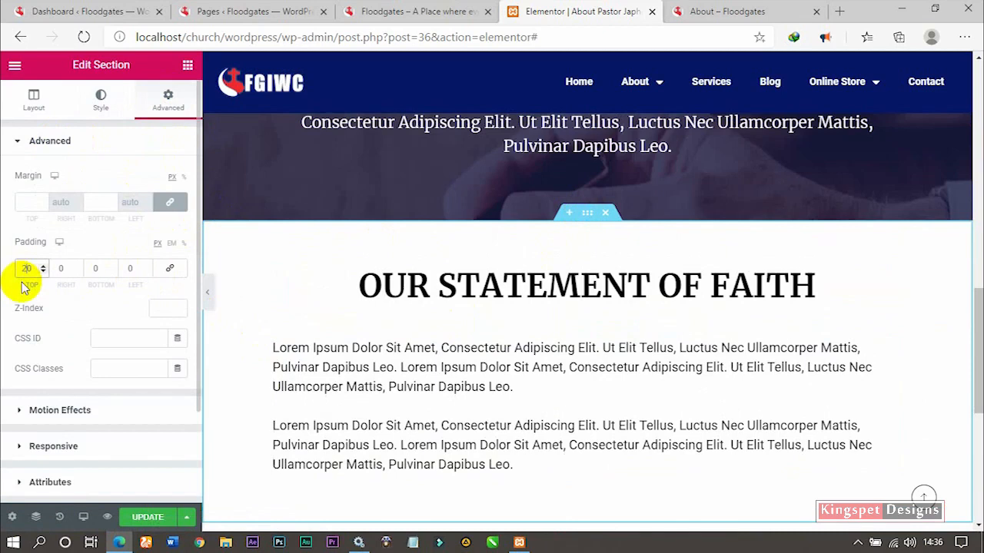
Check the spacing around the statement of faith section at full page width, then restore the editing panel.
click(209, 298)
scroll(205, 296, down, 2)
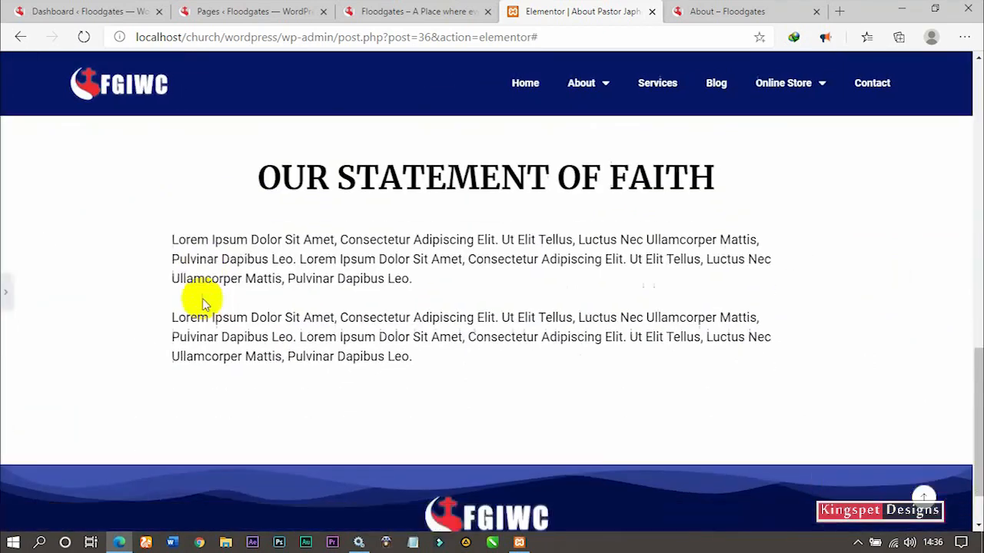
scroll(455, 332, up, 2)
scroll(454, 332, down, 2)
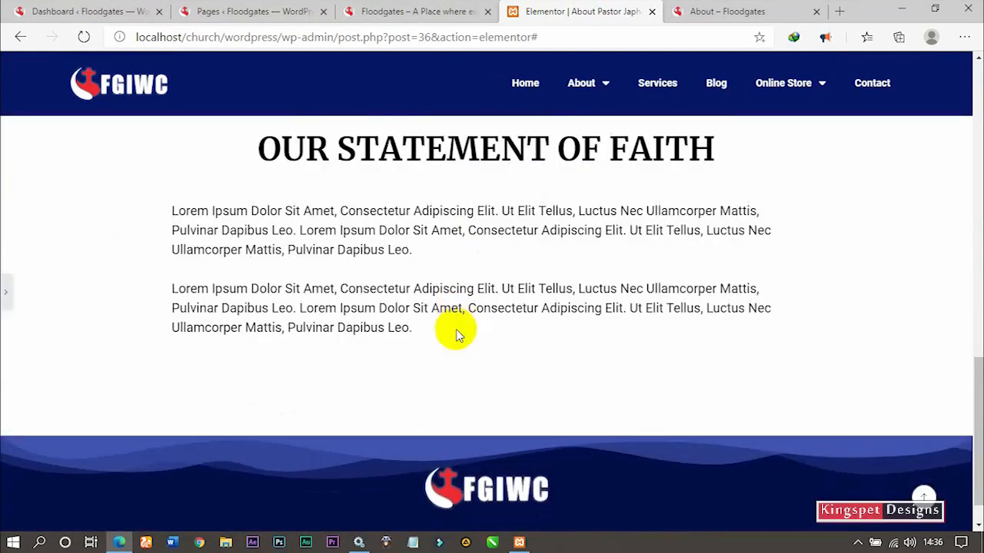
click(6, 291)
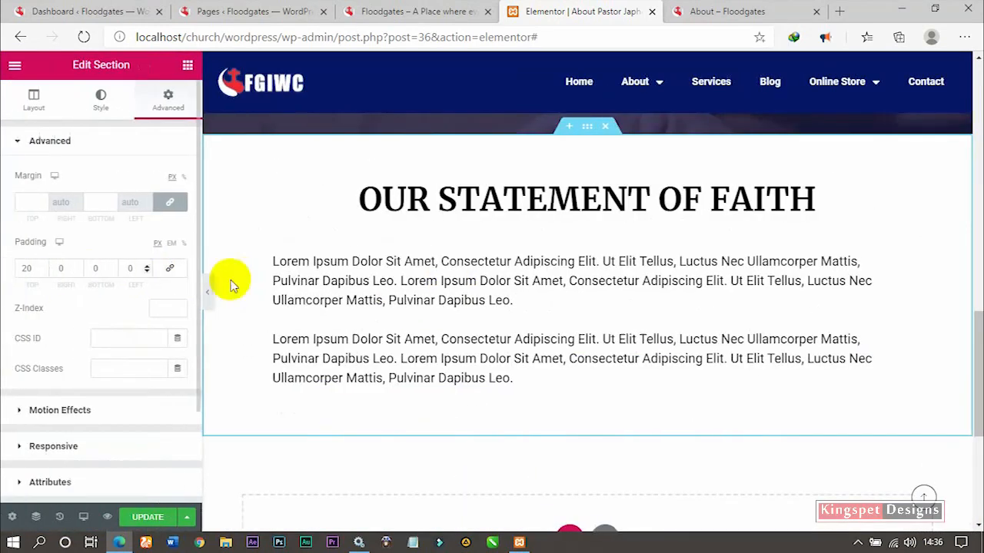
scroll(557, 288, up, 2)
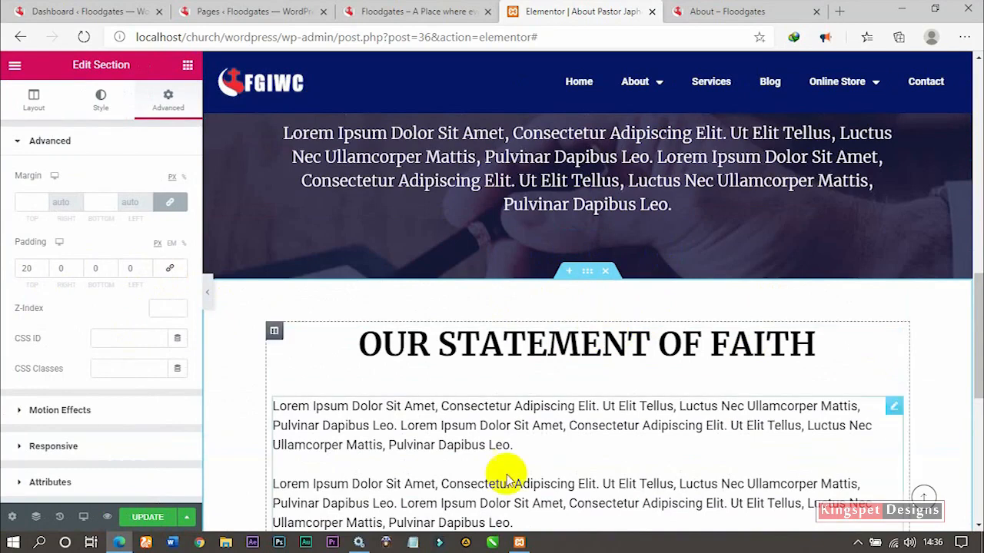
Update the page and open the pastor's About page on the live site in the other browser tab.
click(148, 517)
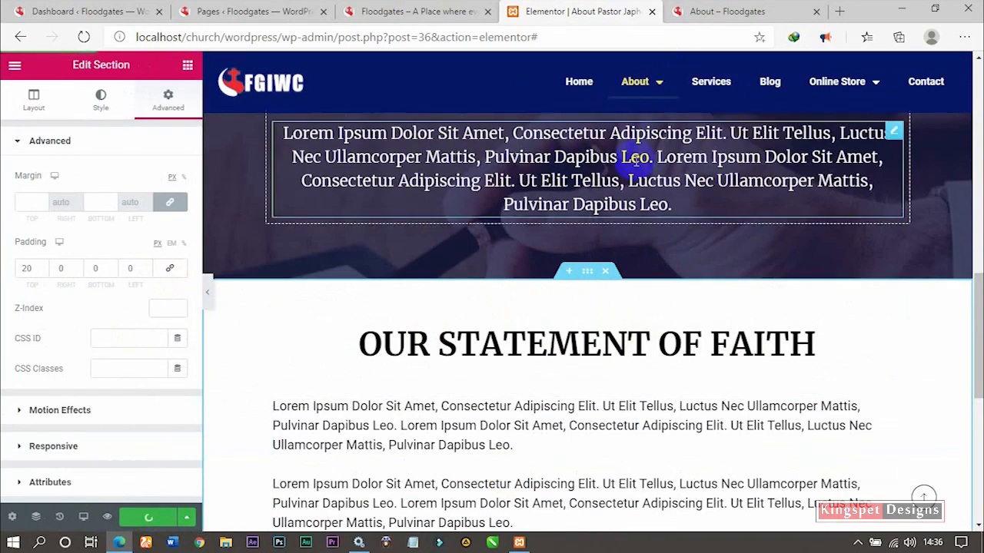
click(734, 9)
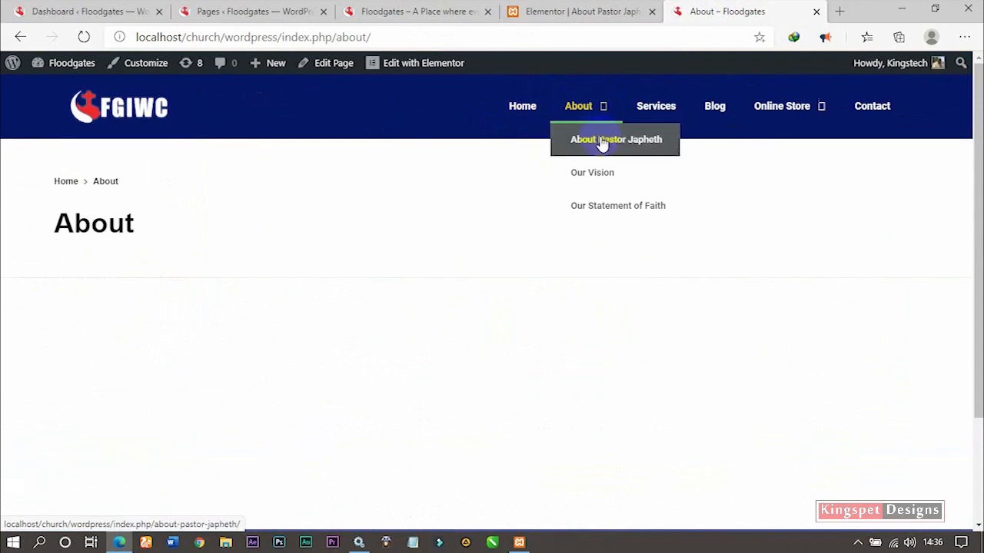
click(602, 145)
click(604, 9)
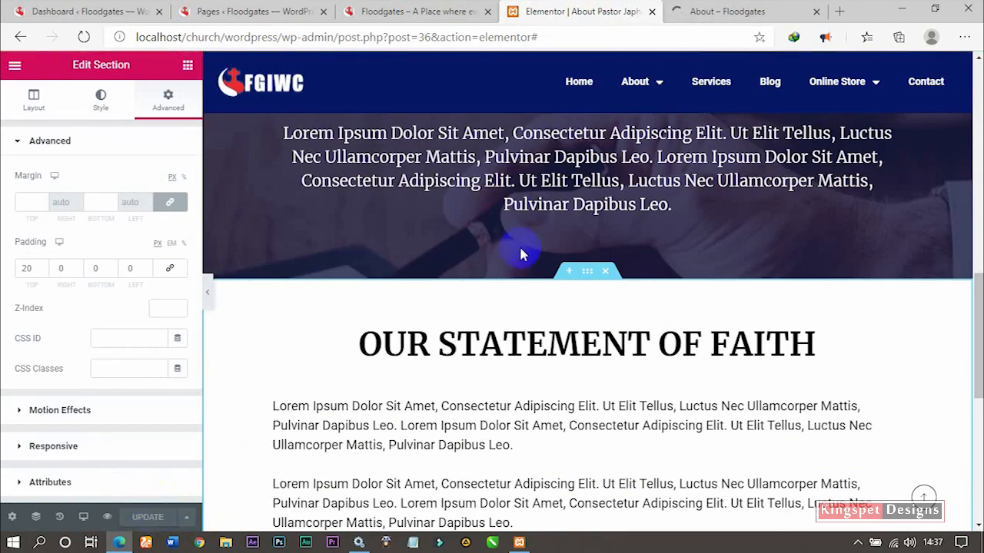
click(737, 11)
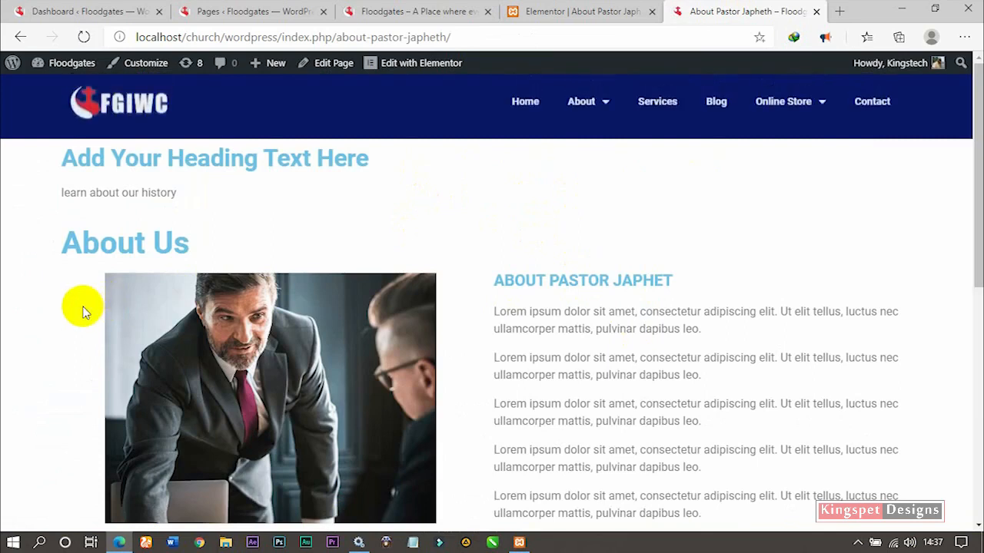
Check the layout of the published pastor's About page and reload it.
scroll(404, 415, down, 10)
scroll(404, 415, up, 6)
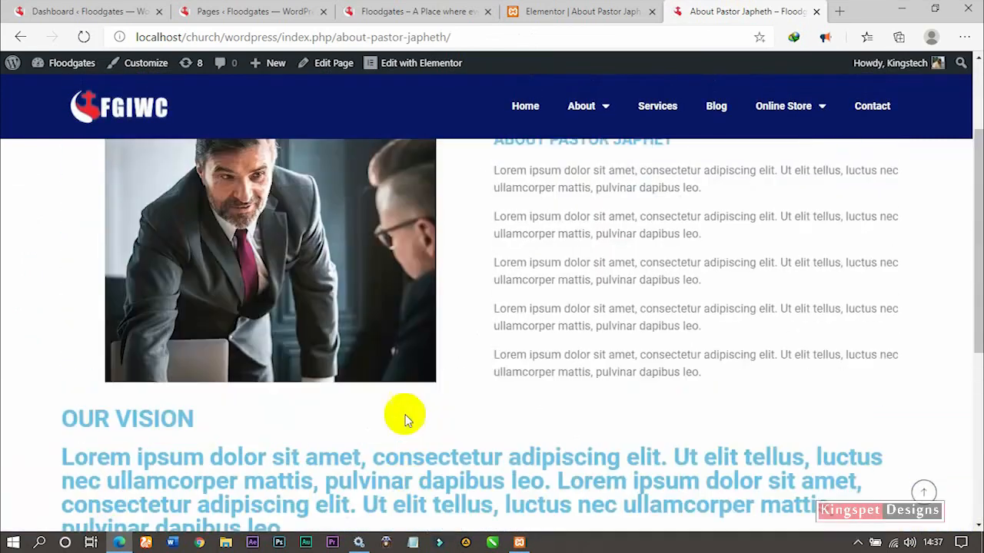
click(465, 31)
key(Return)
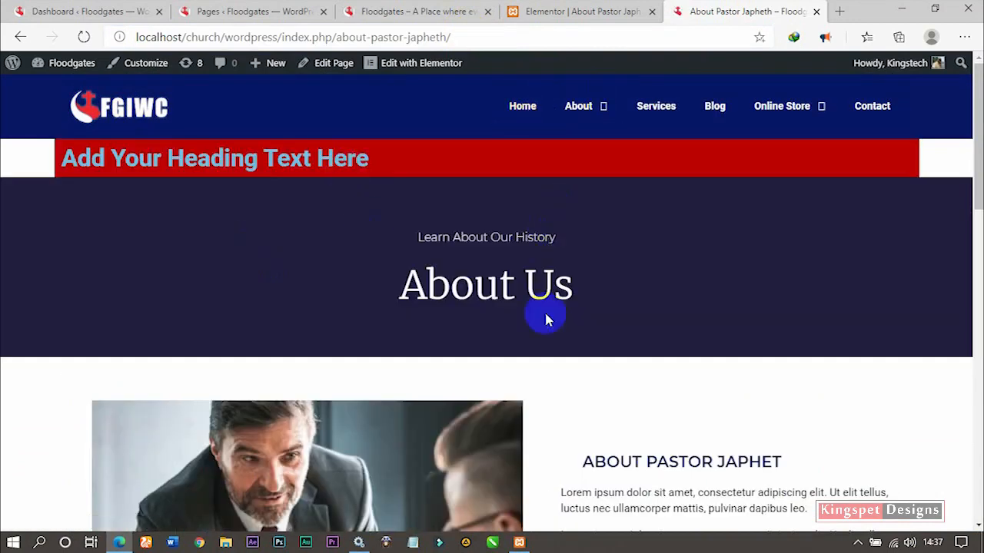
Review the reloaded live page from the About Us banner through the vision and statement of faith sections to the footer.
scroll(578, 318, down, 8)
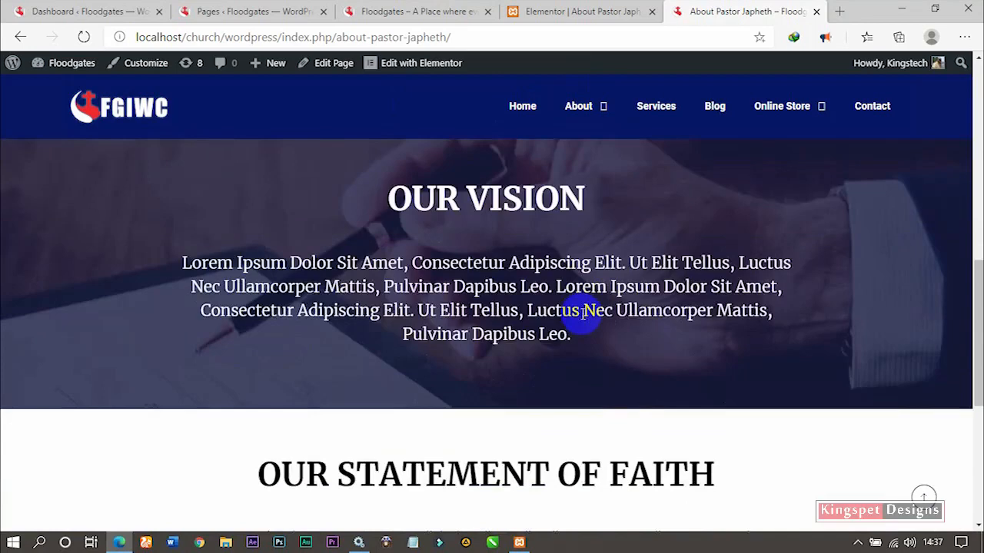
scroll(578, 315, up, 7)
scroll(581, 316, down, 2)
scroll(582, 318, down, 10)
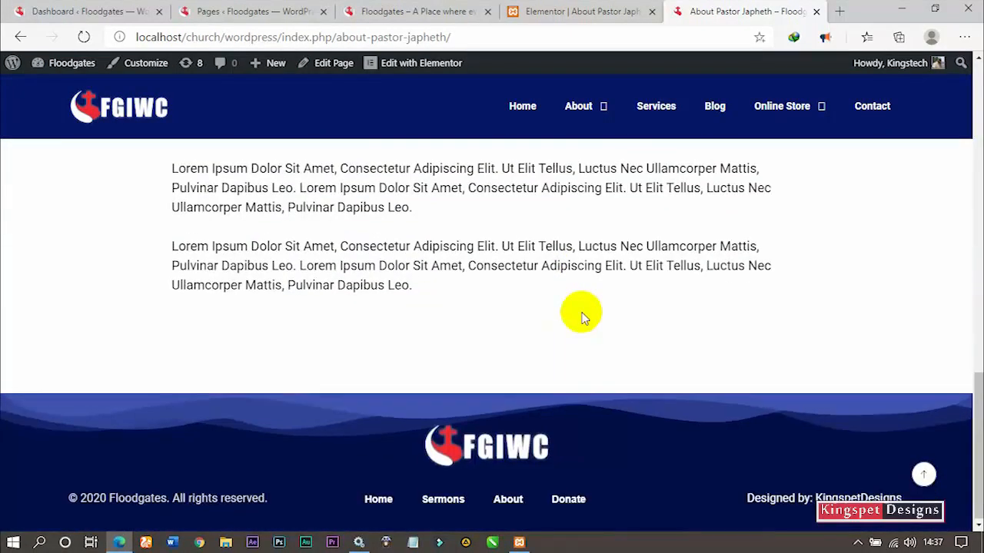
scroll(581, 317, up, 10)
scroll(578, 316, up, 4)
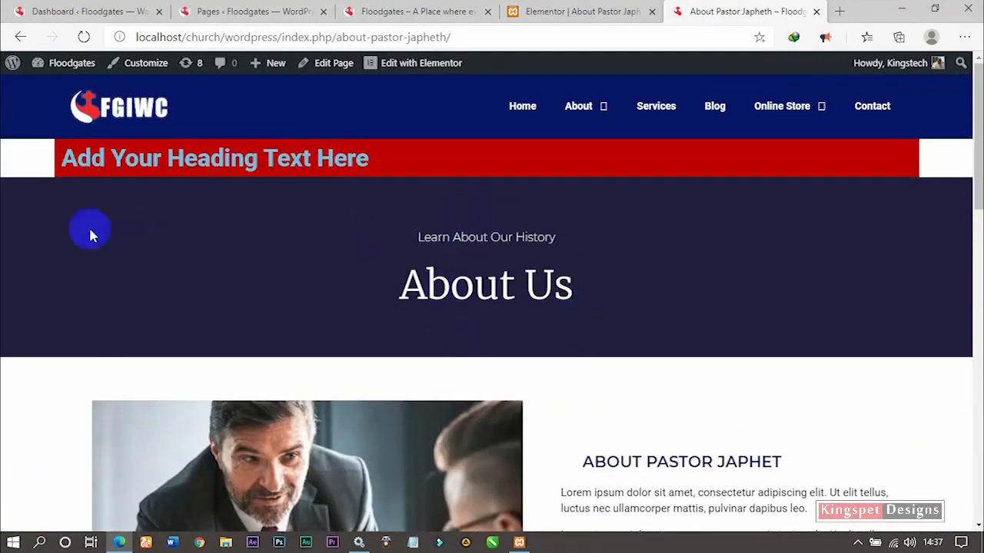
scroll(411, 402, down, 3)
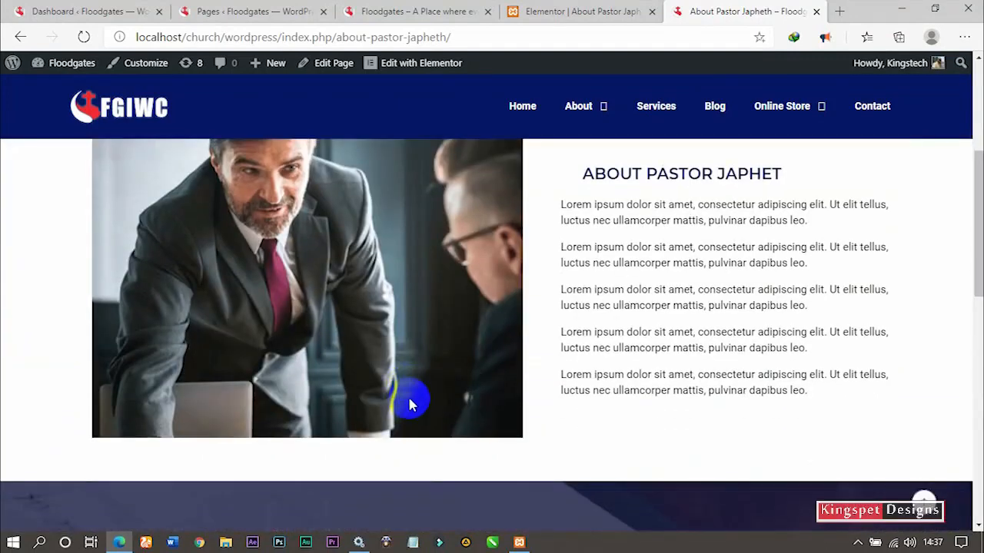
Compare the About submenu entries with the matching pastor, vision and statement of faith sections on the live page.
scroll(411, 391, up, 3)
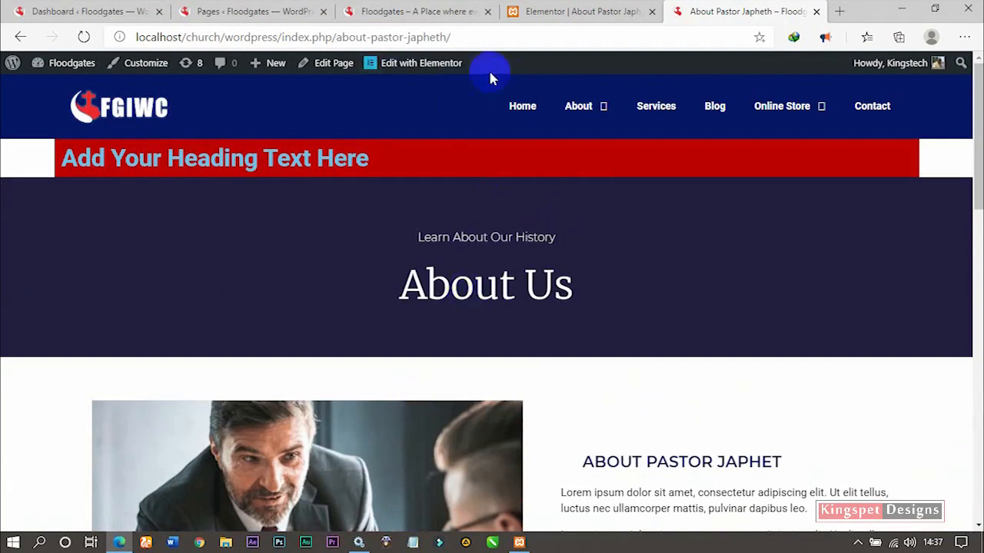
mouse_move(607, 108)
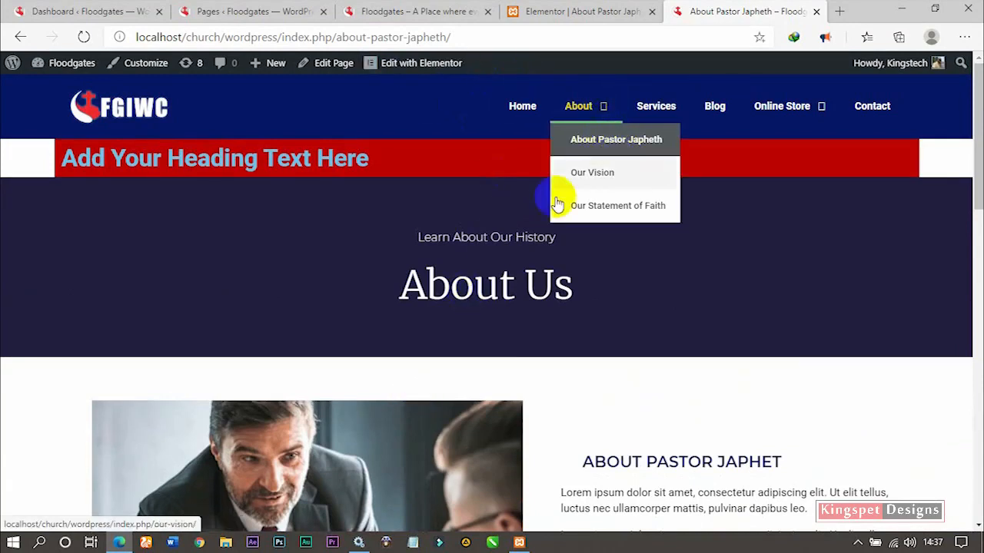
scroll(538, 413, down, 3)
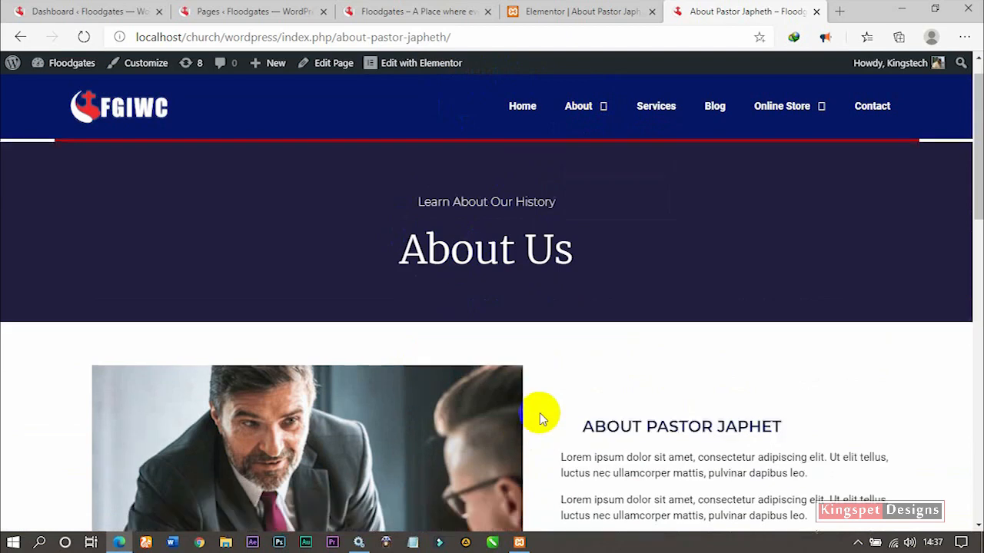
scroll(538, 412, up, 3)
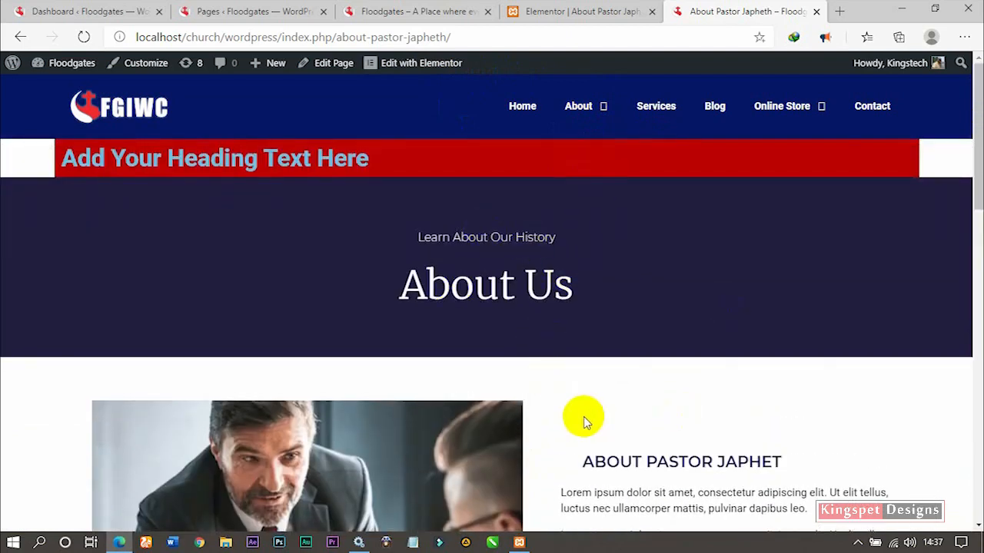
scroll(584, 416, down, 2)
scroll(580, 206, down, 3)
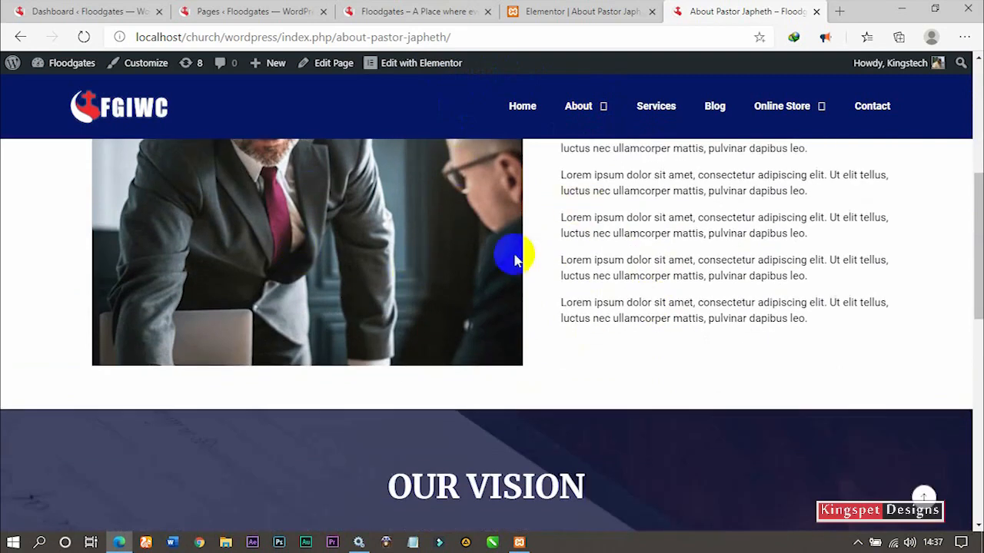
scroll(715, 231, up, 2)
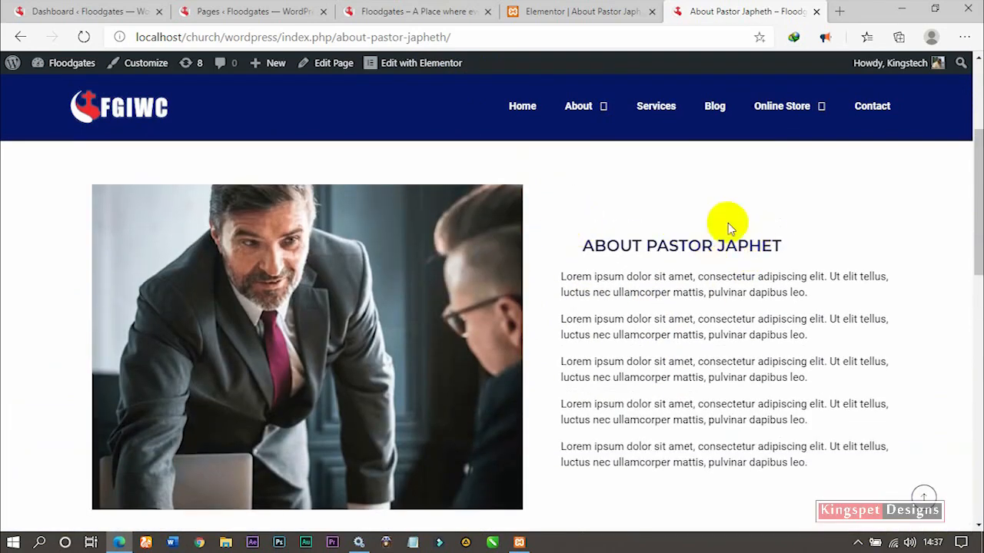
scroll(729, 223, down, 4)
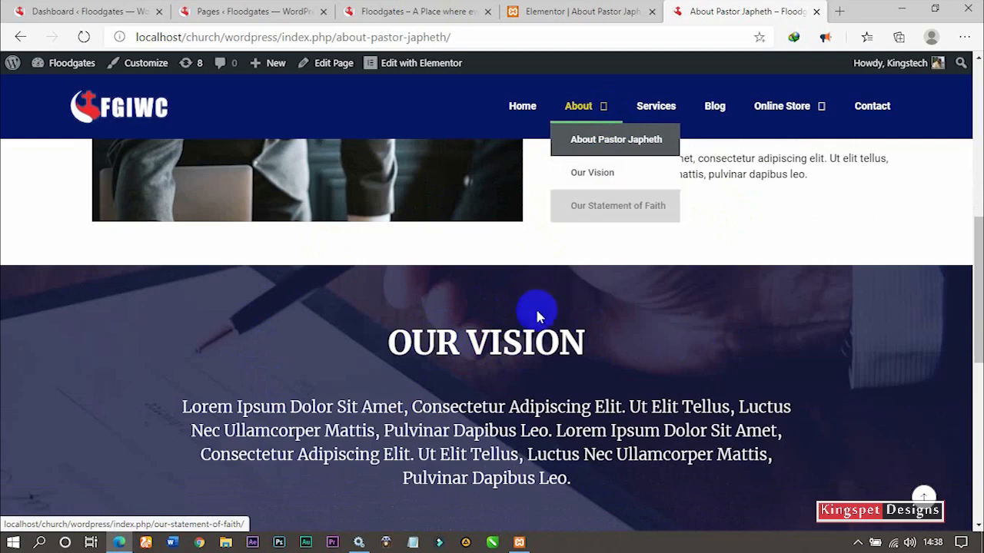
scroll(535, 308, down, 5)
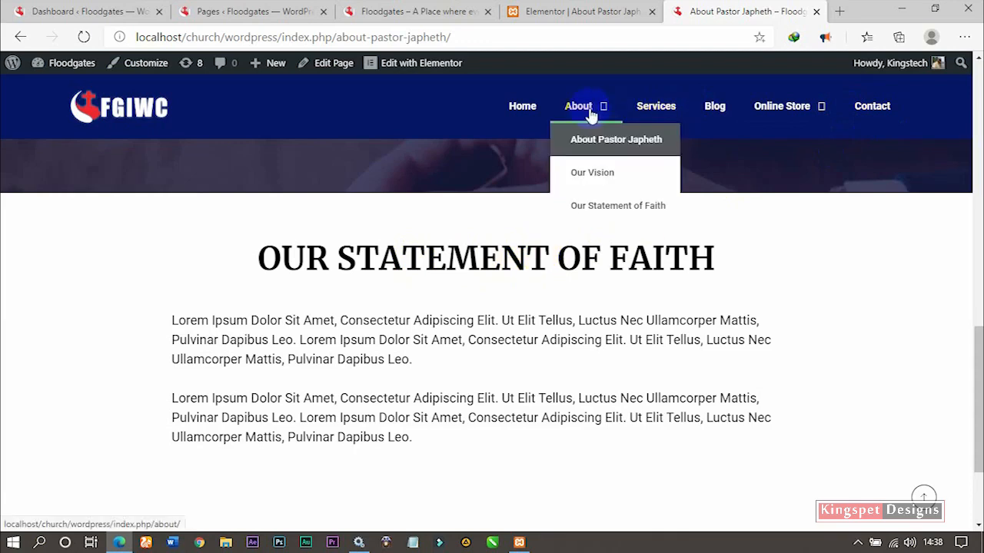
click(598, 178)
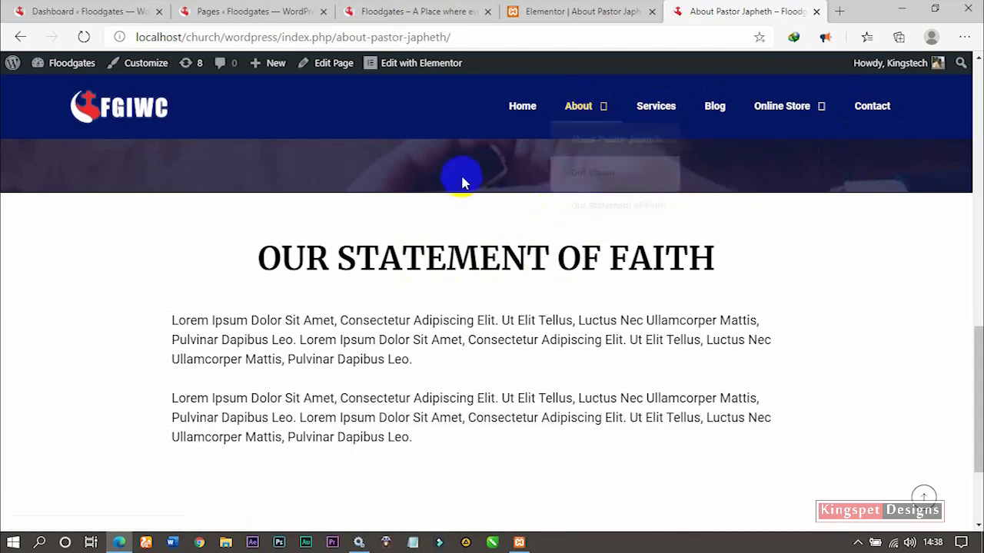
Return to the Elementor editor and set the Our Vision section's CSS ID to our_vision.
click(572, 9)
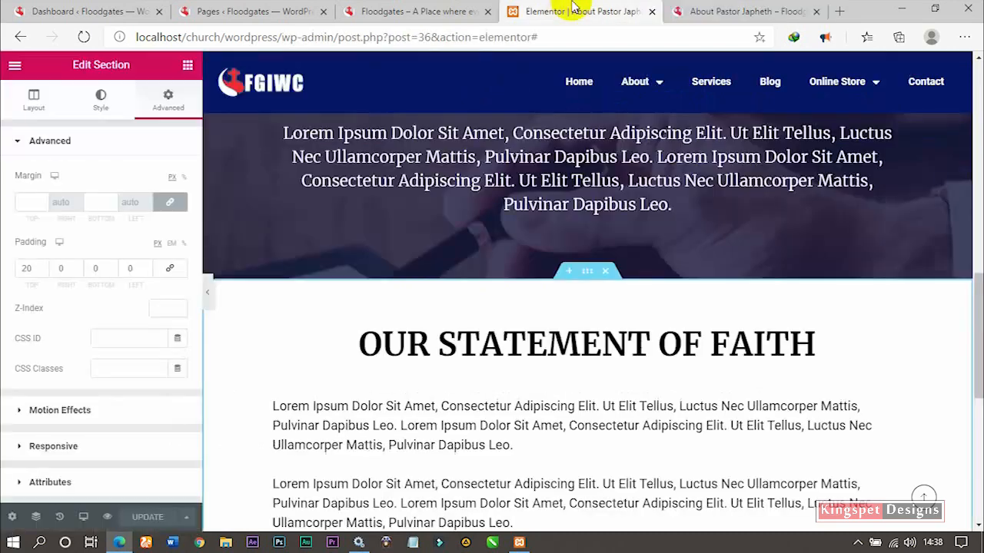
scroll(611, 372, up, 3)
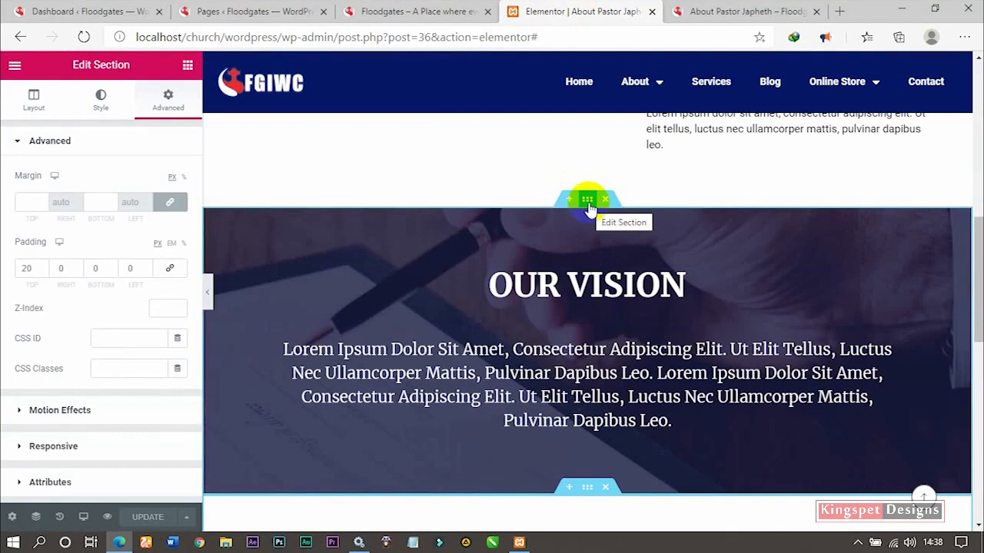
scroll(583, 238, up, 2)
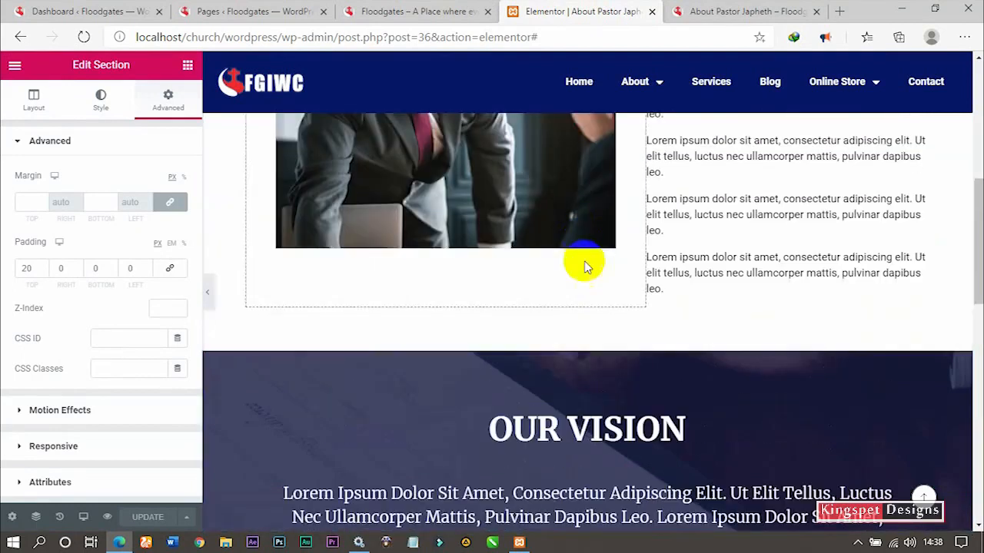
click(588, 345)
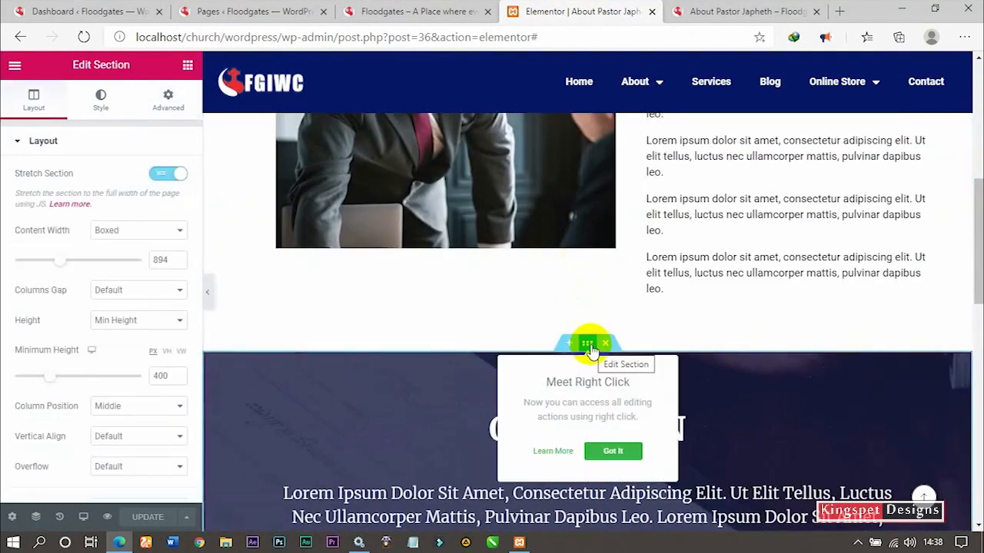
click(169, 104)
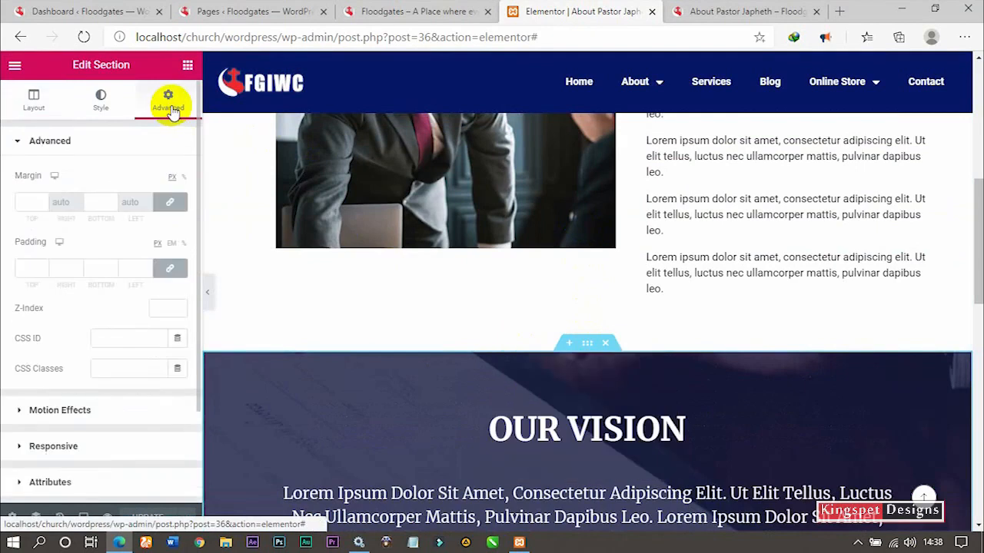
click(101, 342)
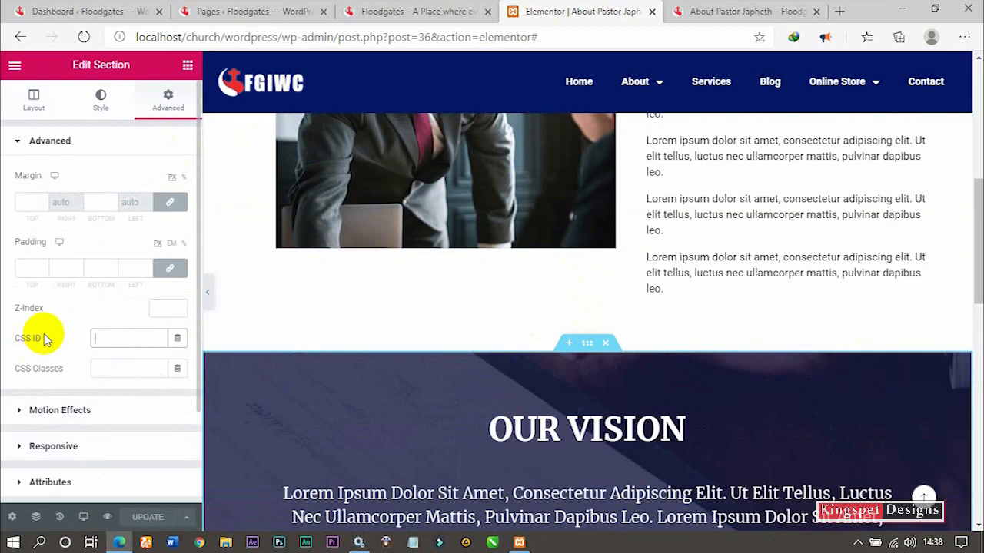
text(our_vision)
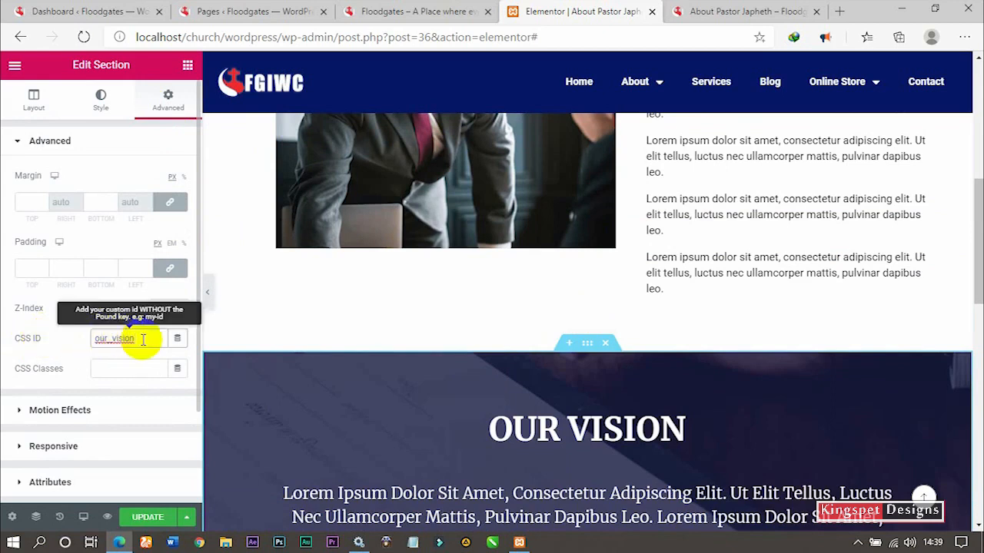
drag(143, 339, 64, 340)
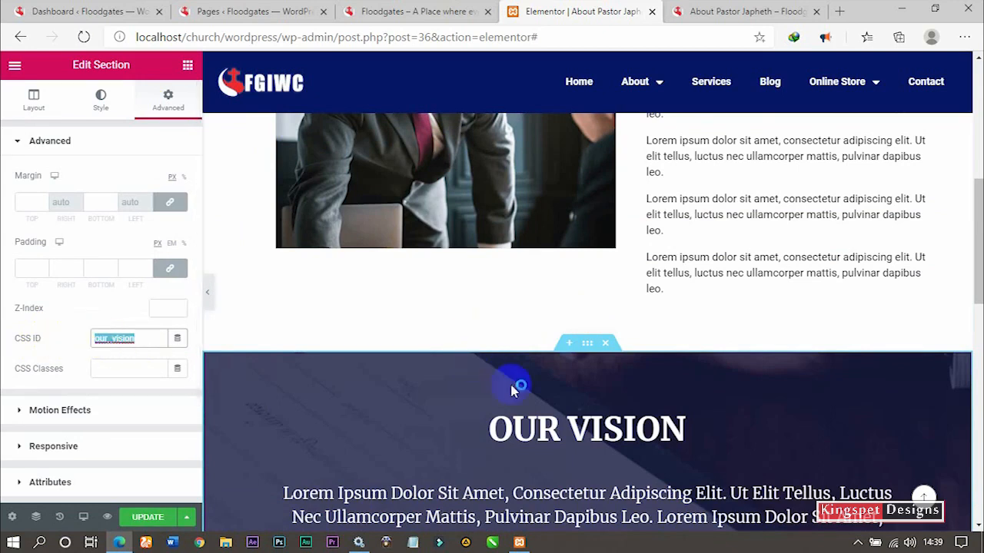
scroll(602, 405, down, 3)
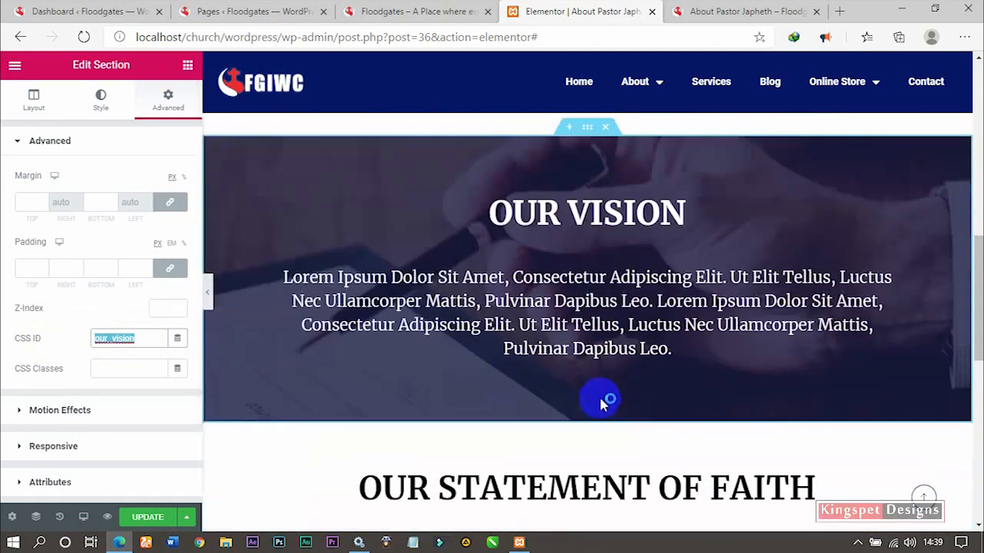
click(119, 340)
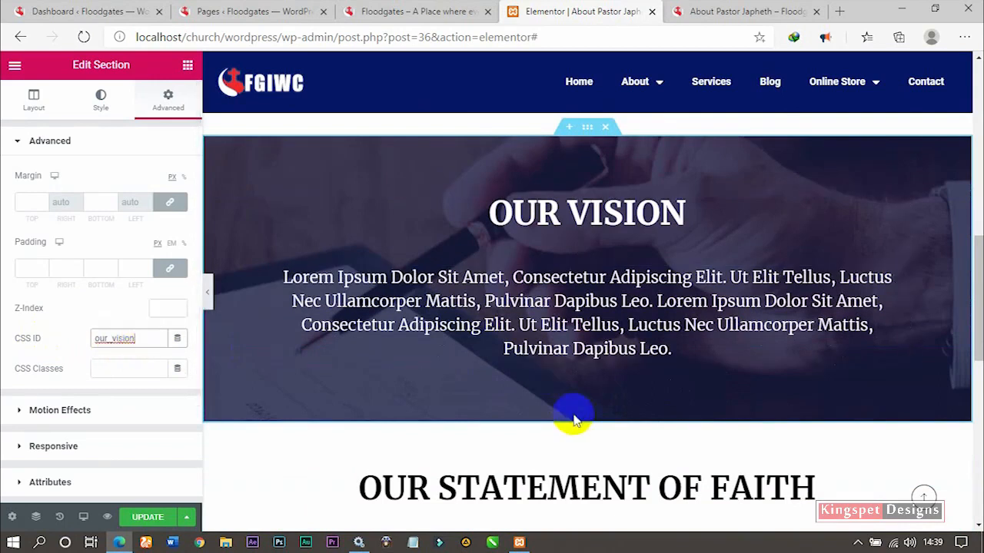
Set the Our Statement of Faith section's CSS ID to our_statement_of_faith.
scroll(573, 415, down, 2)
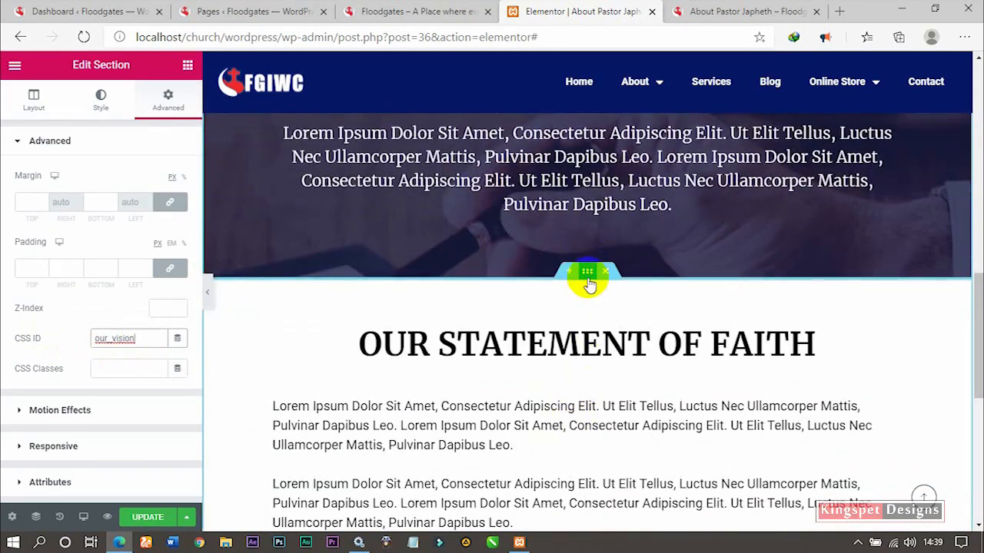
click(588, 275)
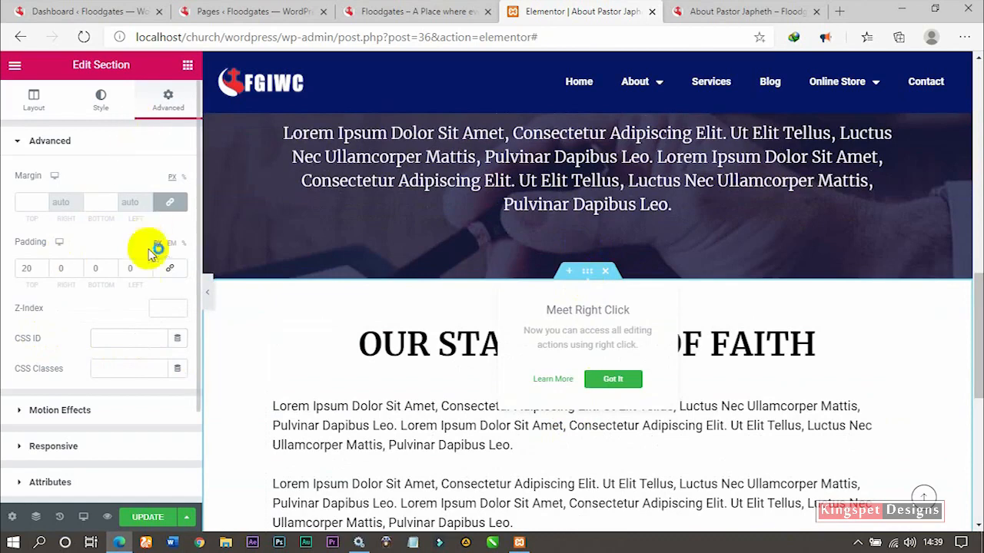
click(131, 341)
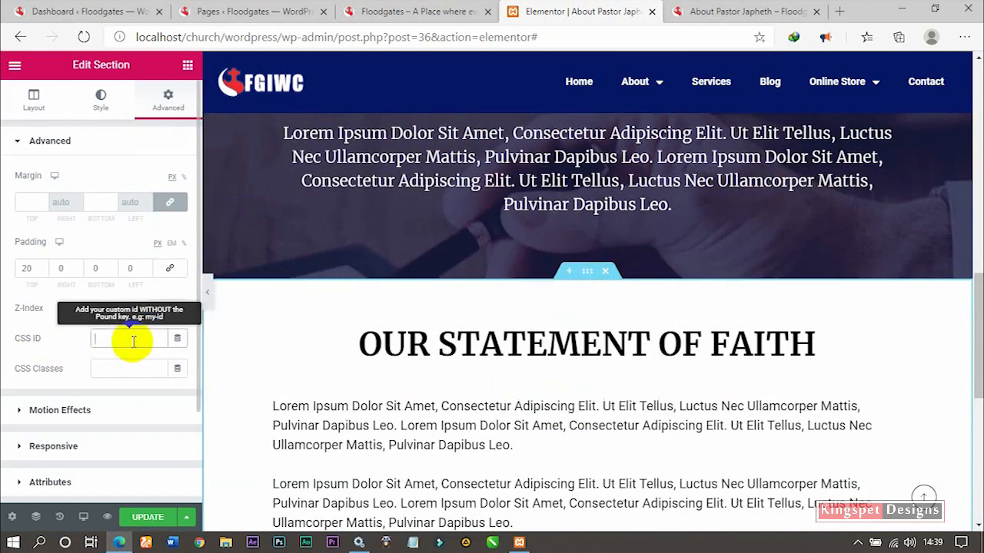
text(our)
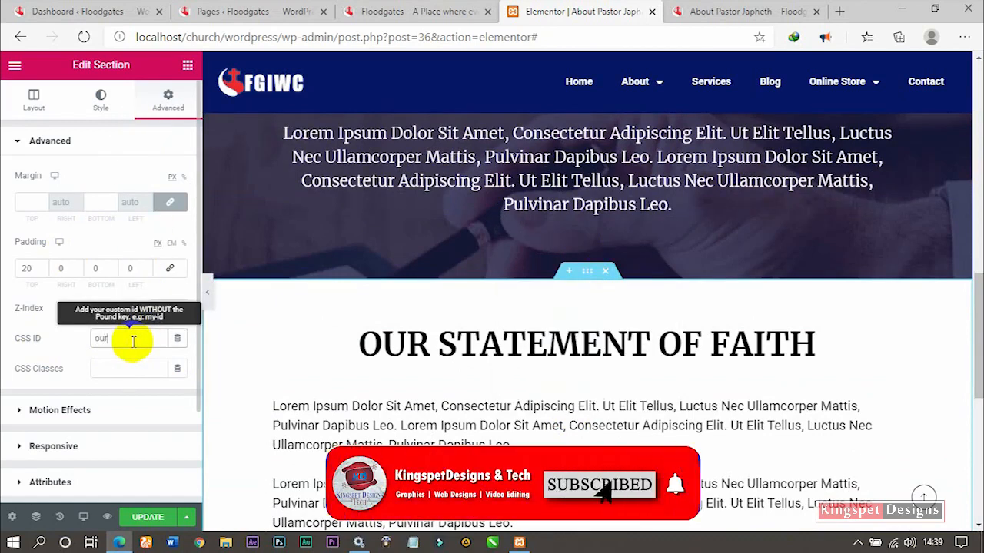
text(_sta)
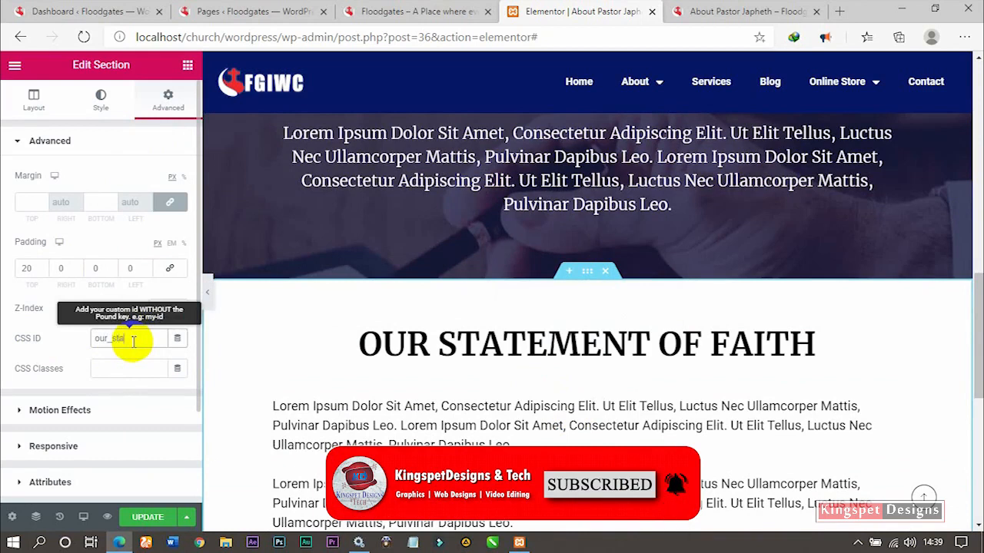
text(tement_of_faith)
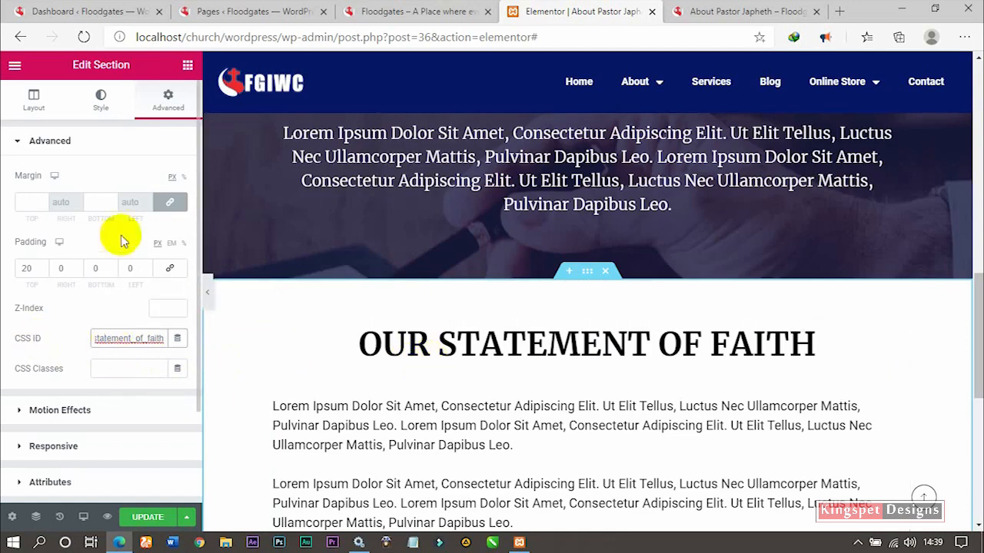
click(112, 342)
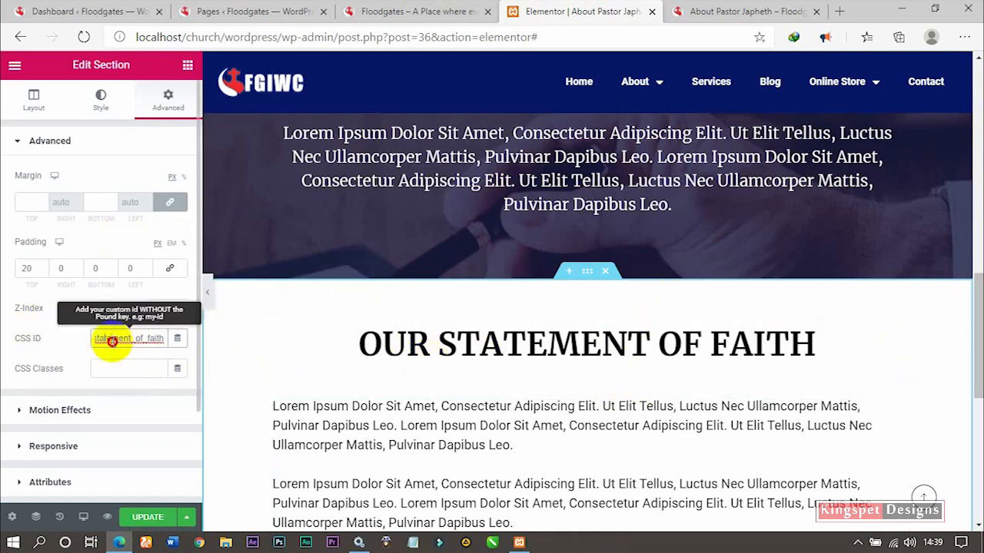
Review the vision and statement of faith sections, update the page, and select the Our Vision section for editing.
scroll(538, 261, up, 3)
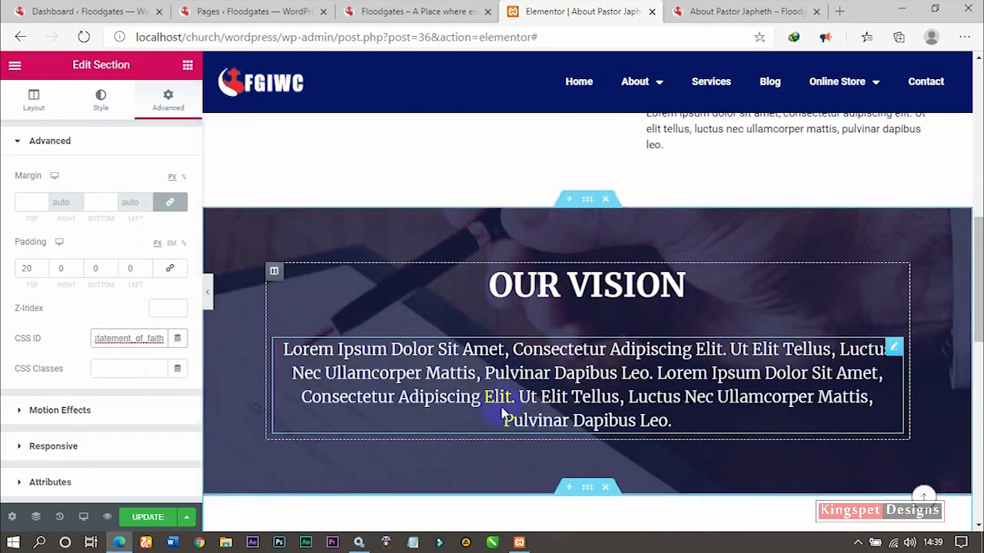
scroll(509, 413, down, 4)
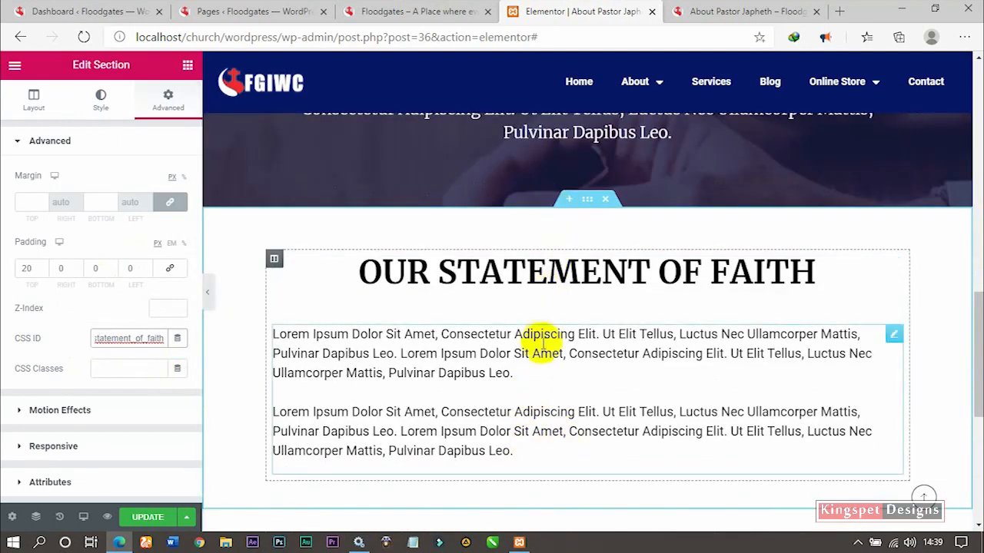
mouse_move(638, 82)
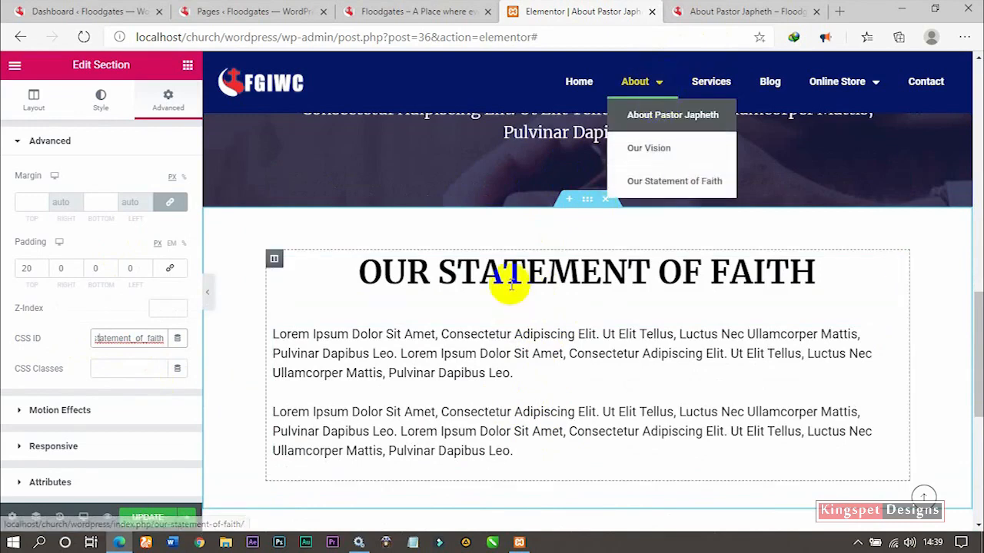
scroll(498, 306, up, 3)
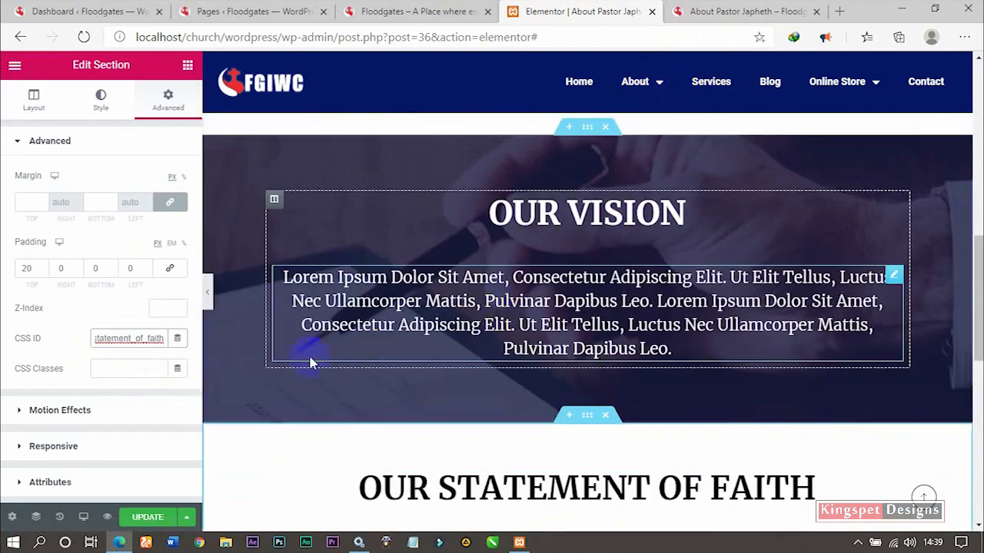
click(151, 521)
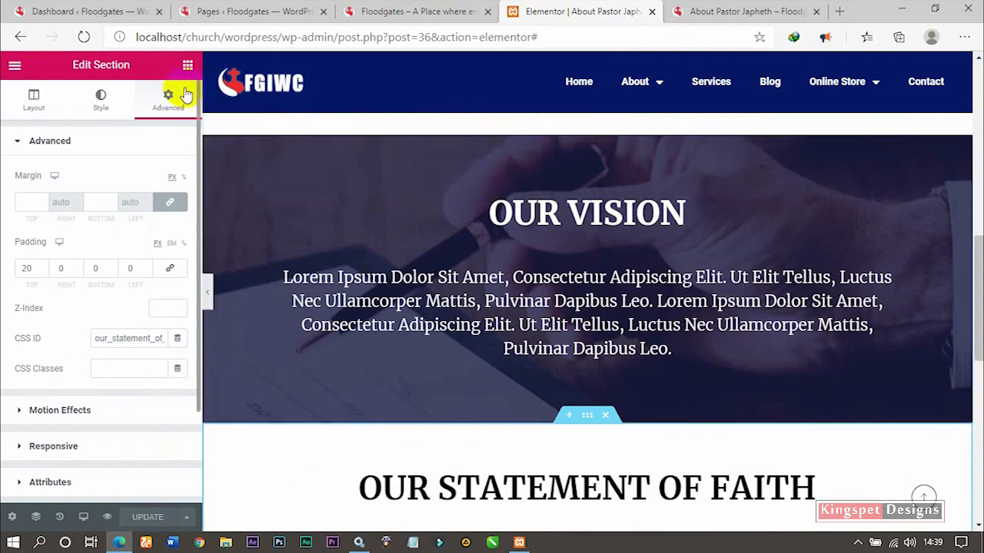
click(588, 135)
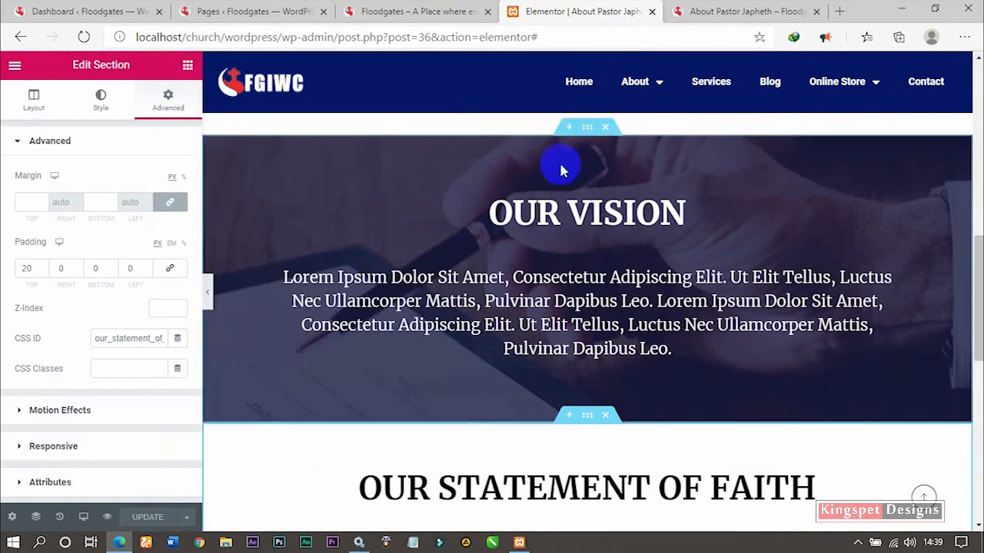
click(588, 127)
Switch to the WordPress admin and open the menu editor to view the Main Menu structure.
click(399, 11)
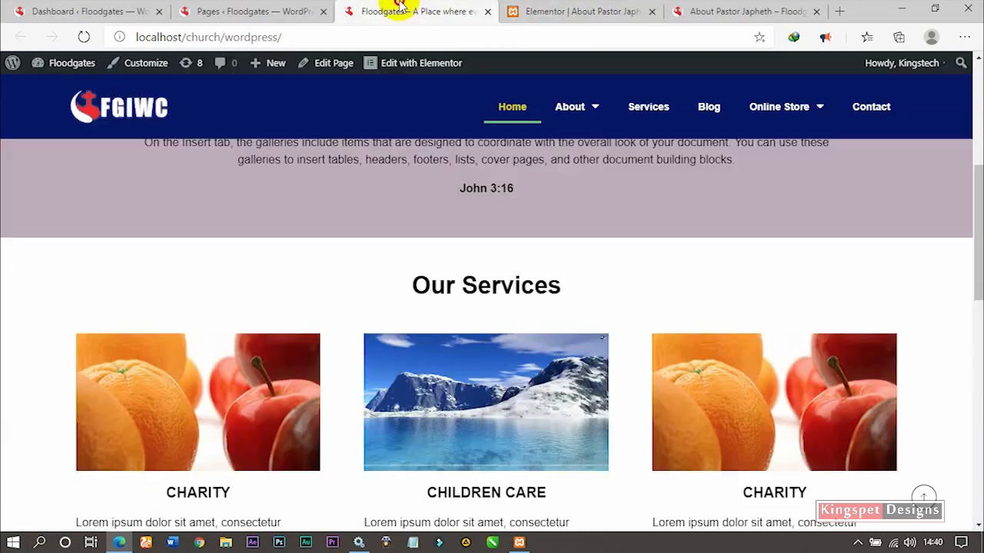
click(274, 10)
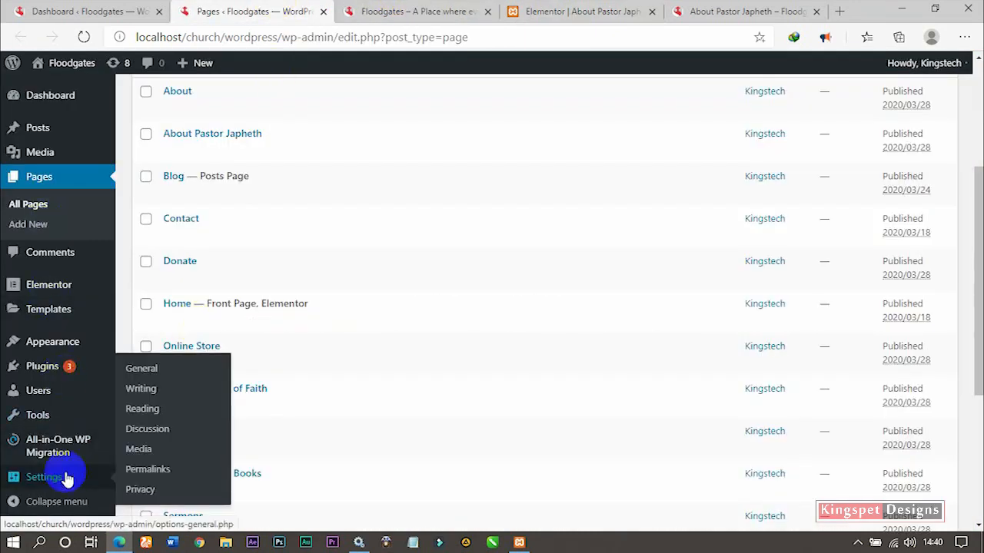
scroll(250, 340, down, 2)
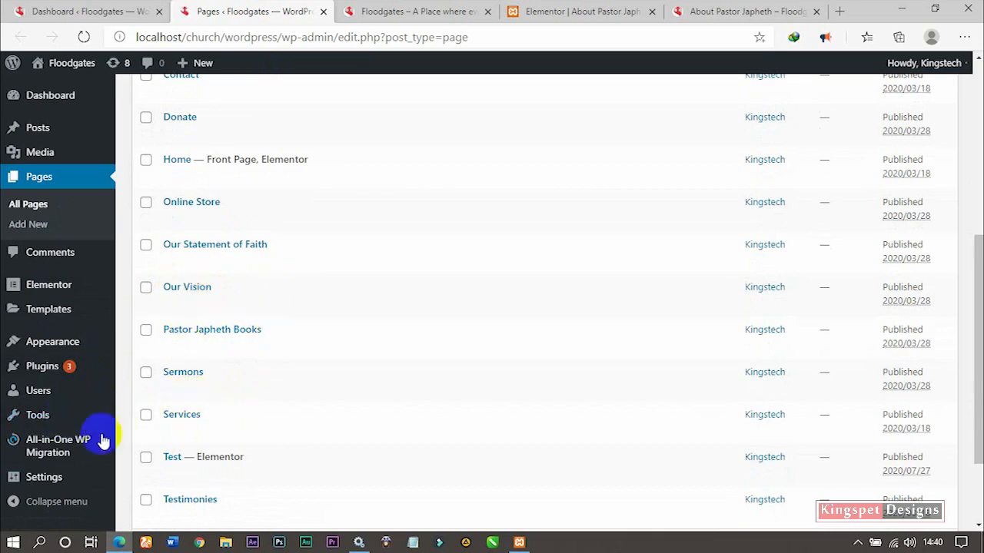
mouse_move(70, 345)
click(136, 407)
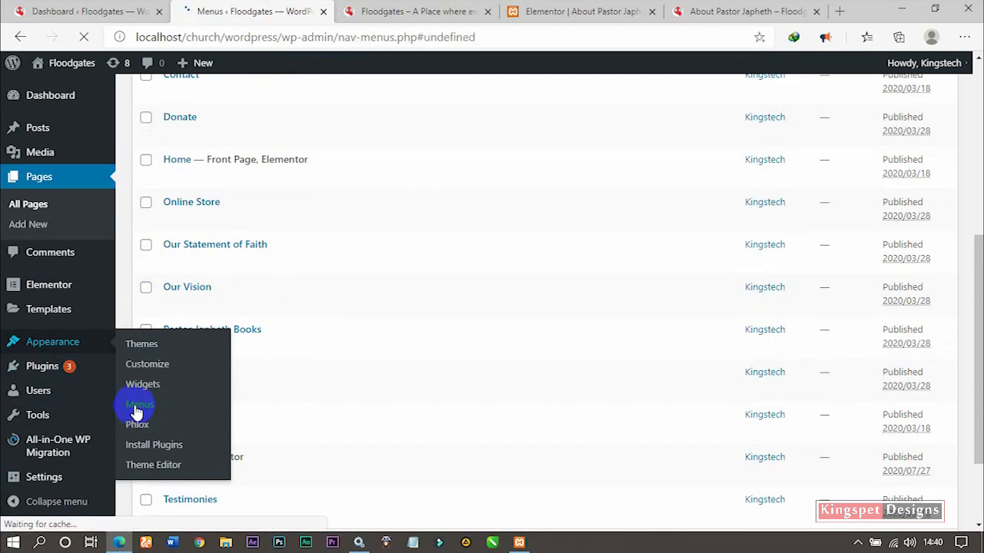
scroll(423, 223, down, 6)
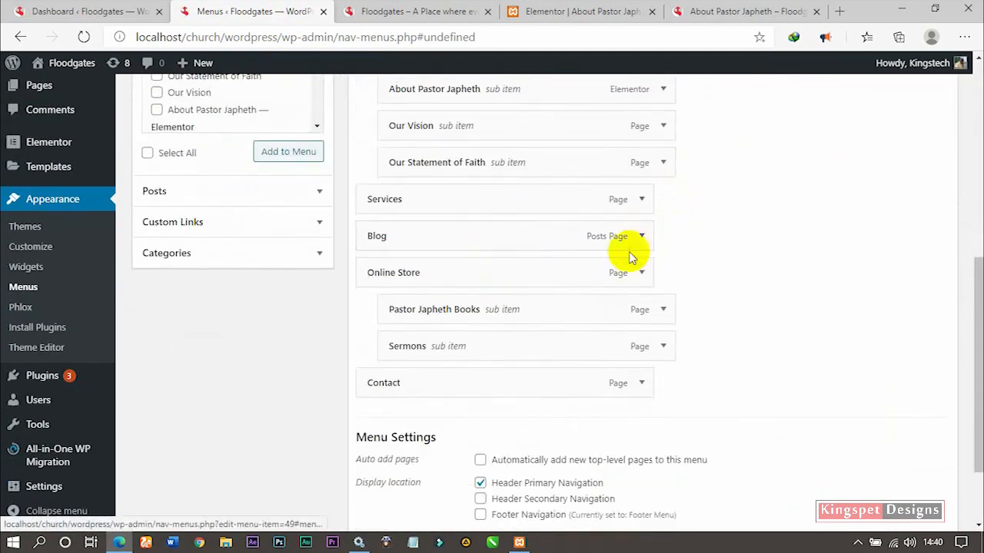
scroll(626, 255, up, 2)
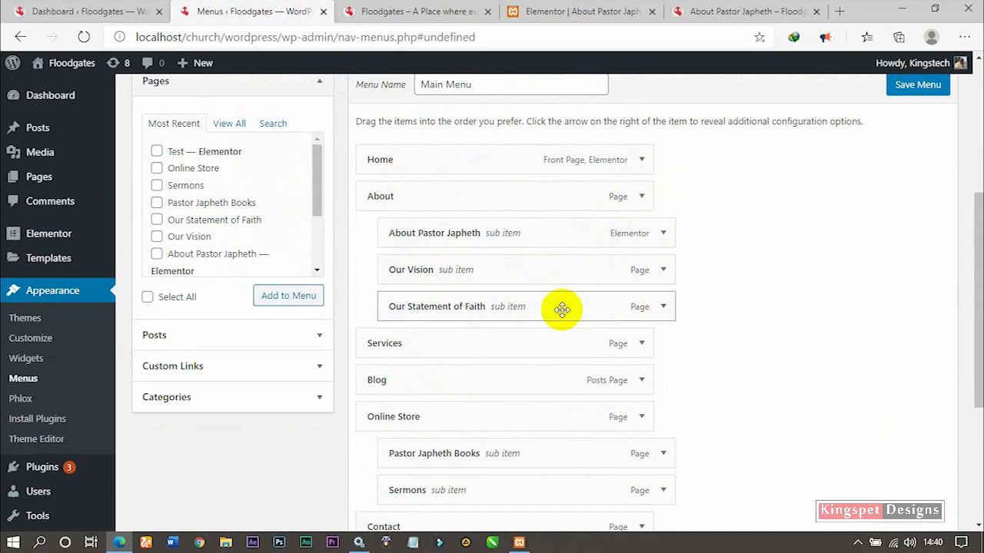
Start a custom link for the Main Menu with the link text Our Vision.
click(288, 302)
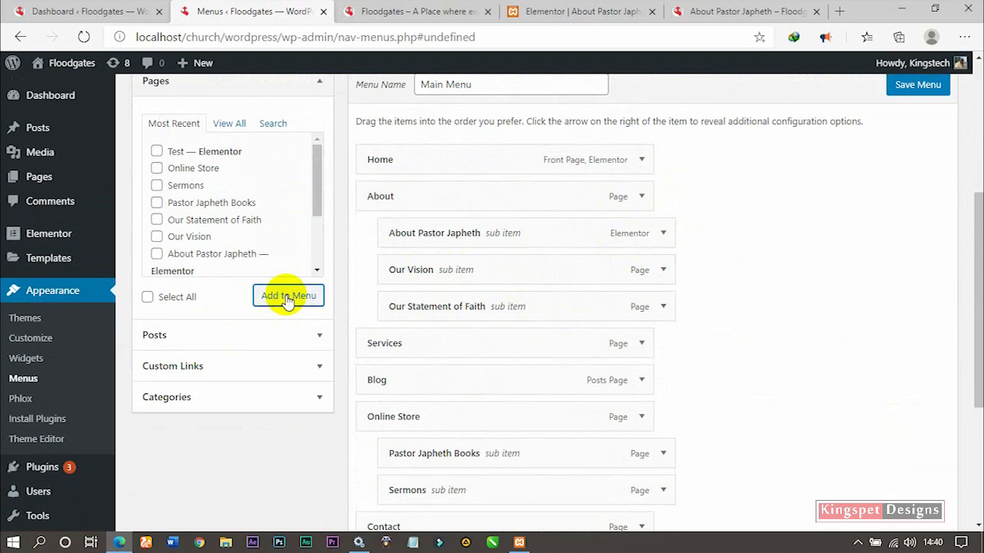
click(281, 365)
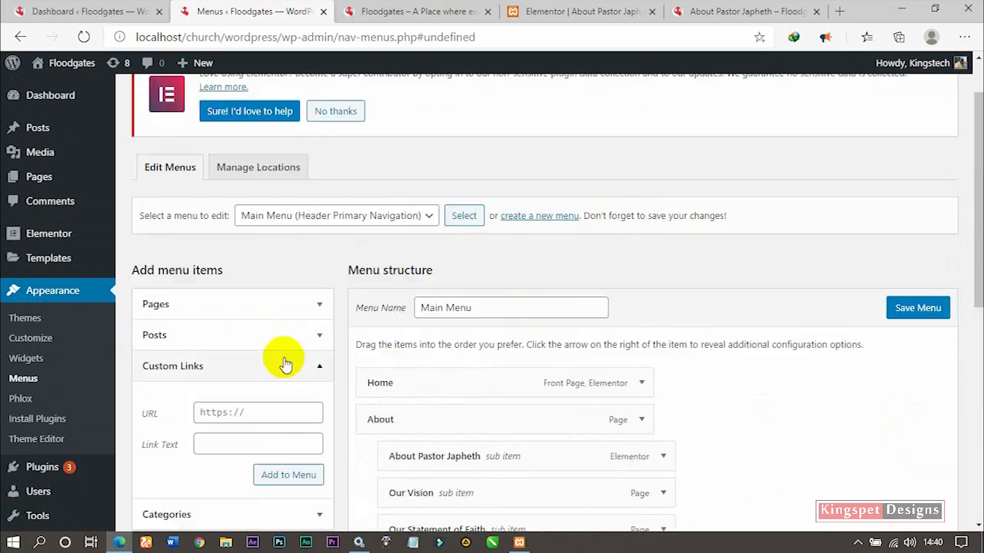
click(251, 411)
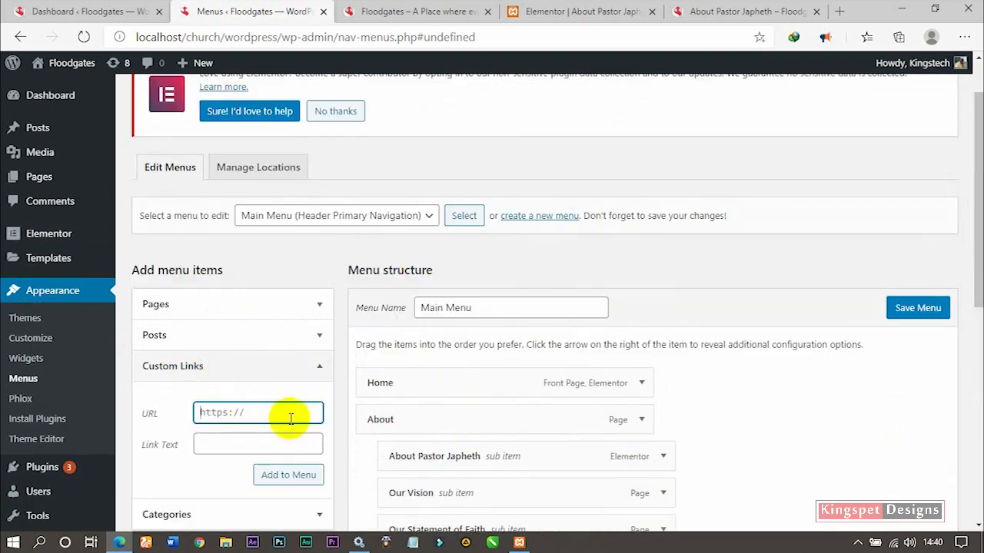
click(272, 446)
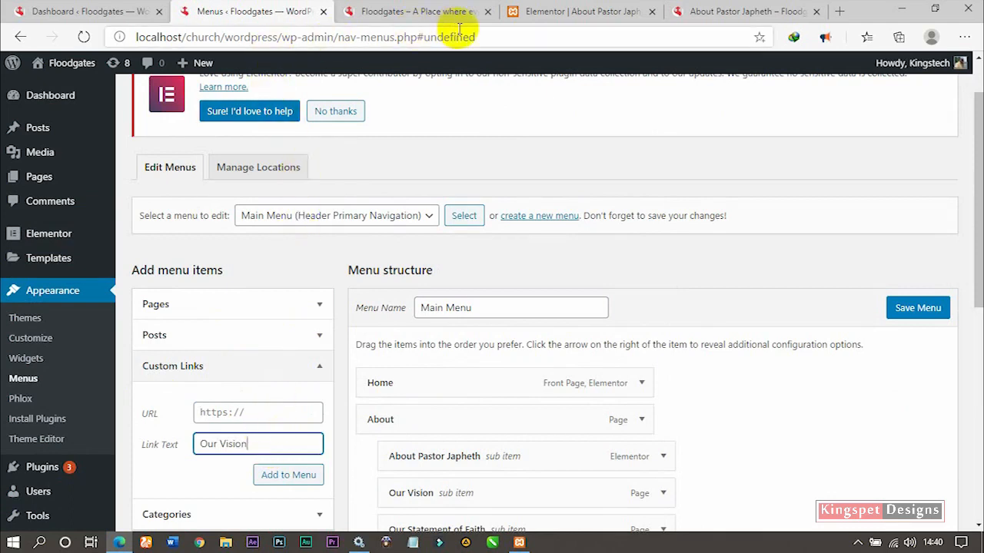
Copy the Our Vision submenu link from the live page and paste it as the custom link's URL.
drag(281, 39, 105, 38)
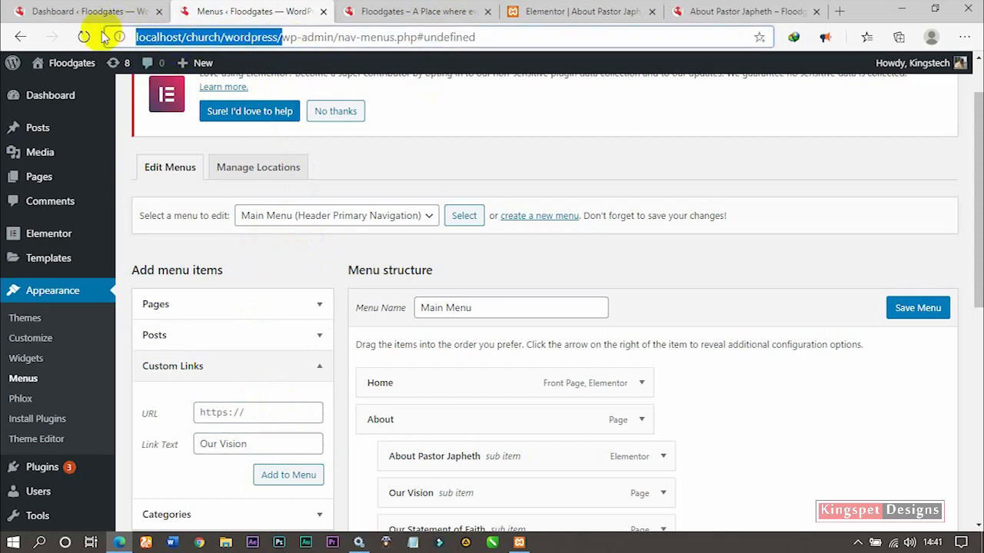
click(596, 9)
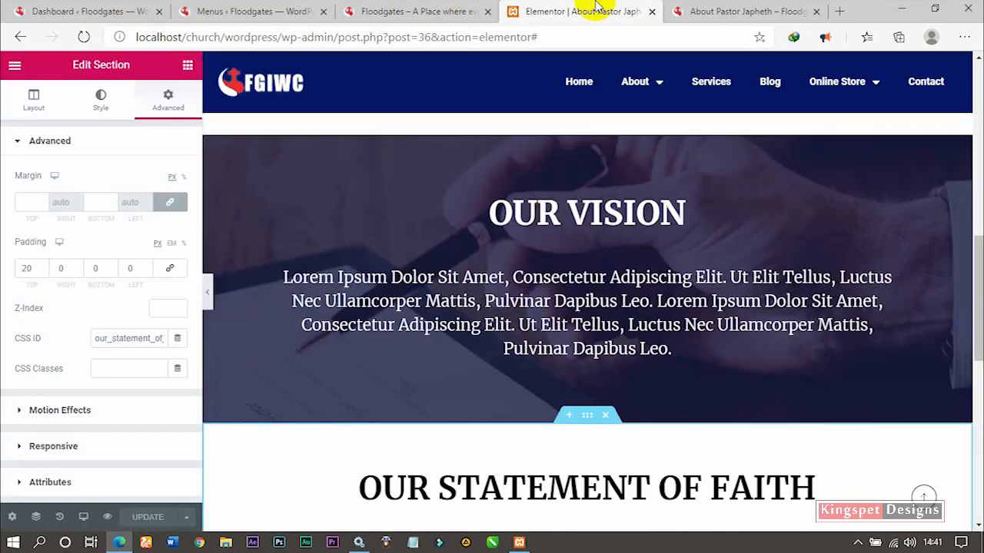
click(701, 9)
mouse_move(607, 111)
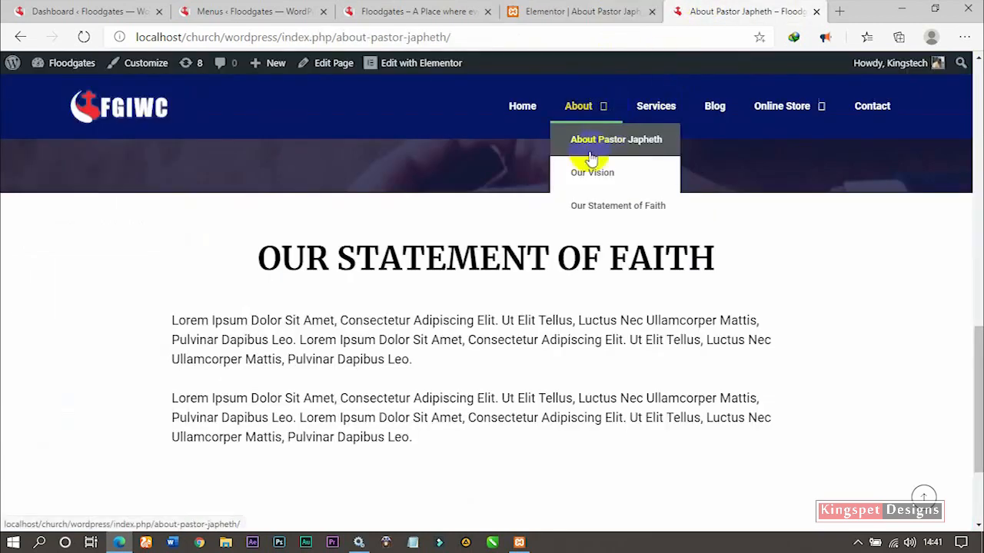
right_click(593, 170)
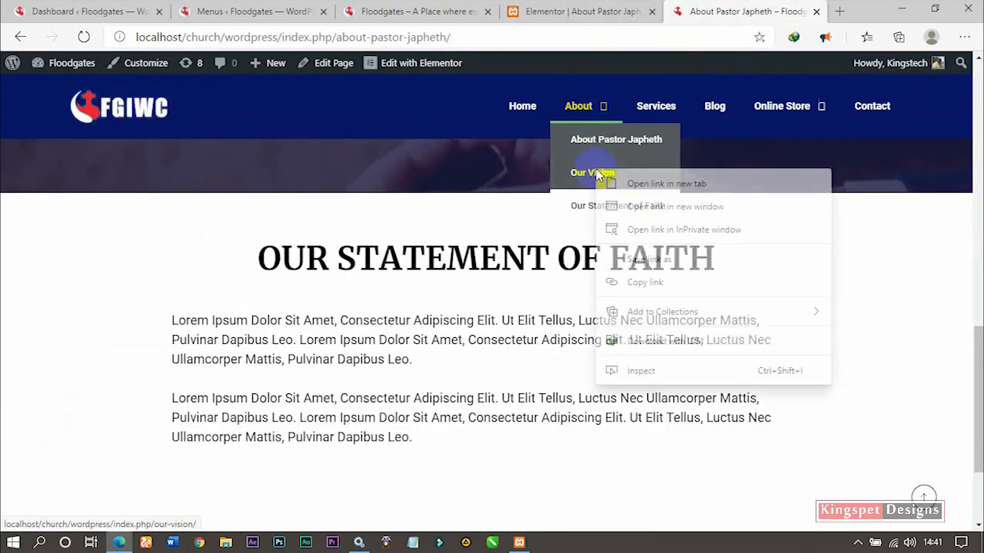
click(658, 285)
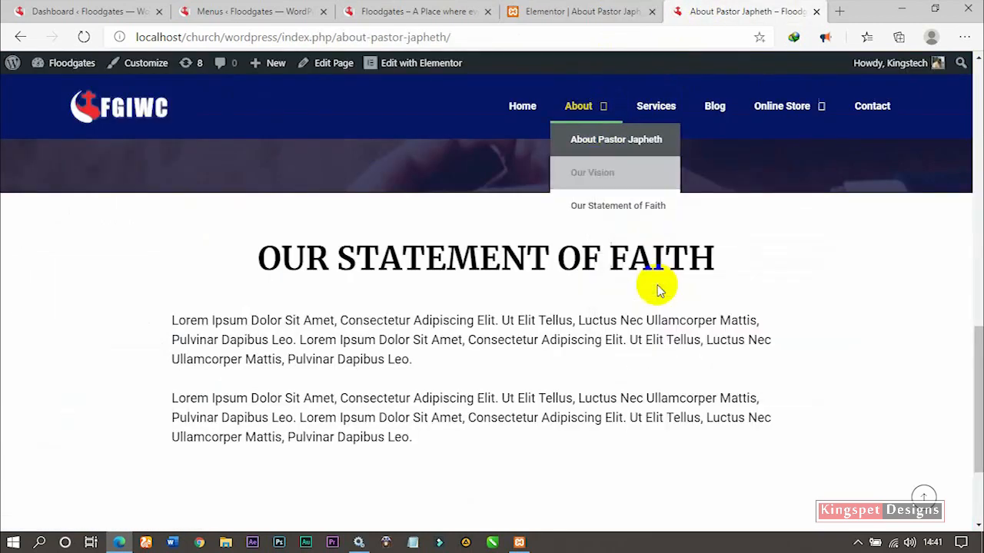
click(260, 9)
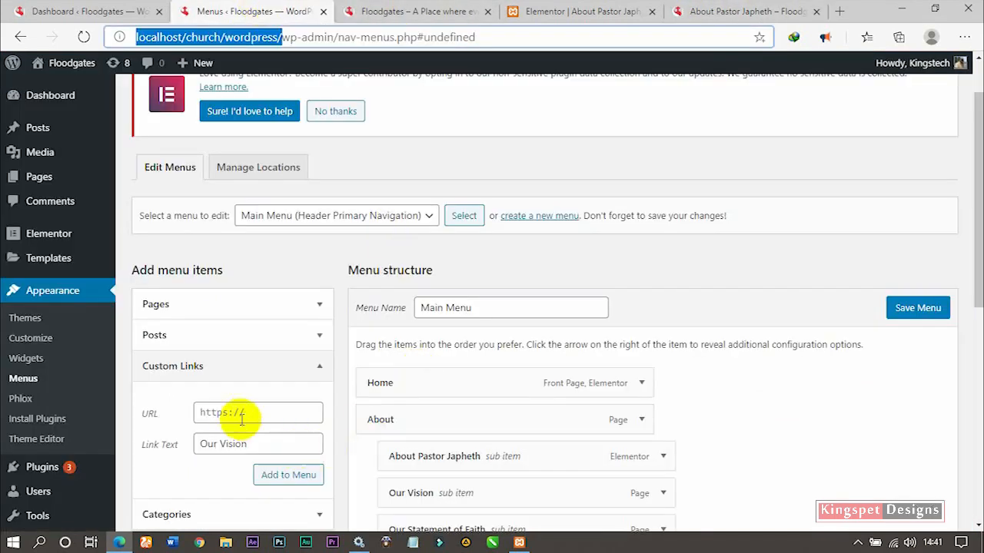
click(234, 412)
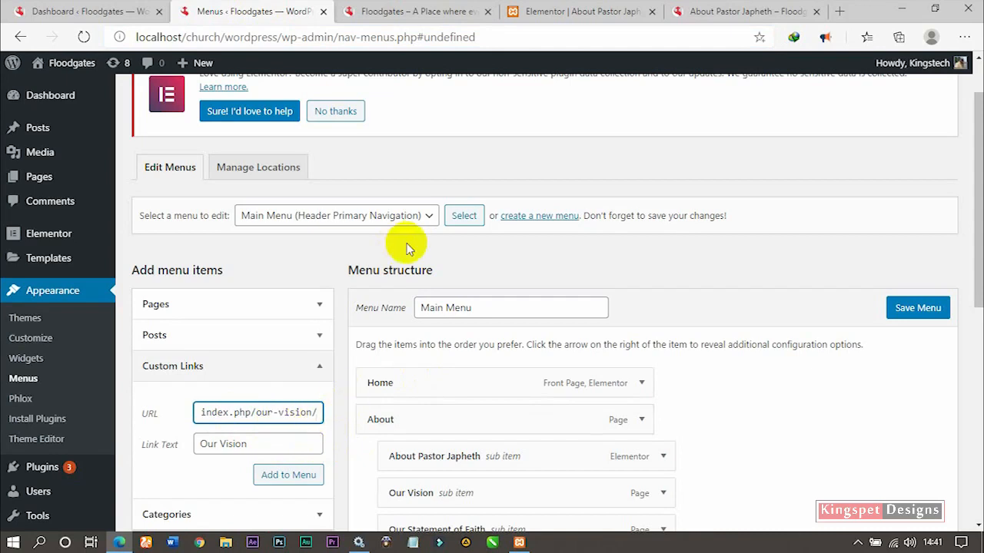
Copy the pastor page's link from the About submenu in the Elementor preview and replace the custom link's URL with it.
click(573, 9)
mouse_move(637, 82)
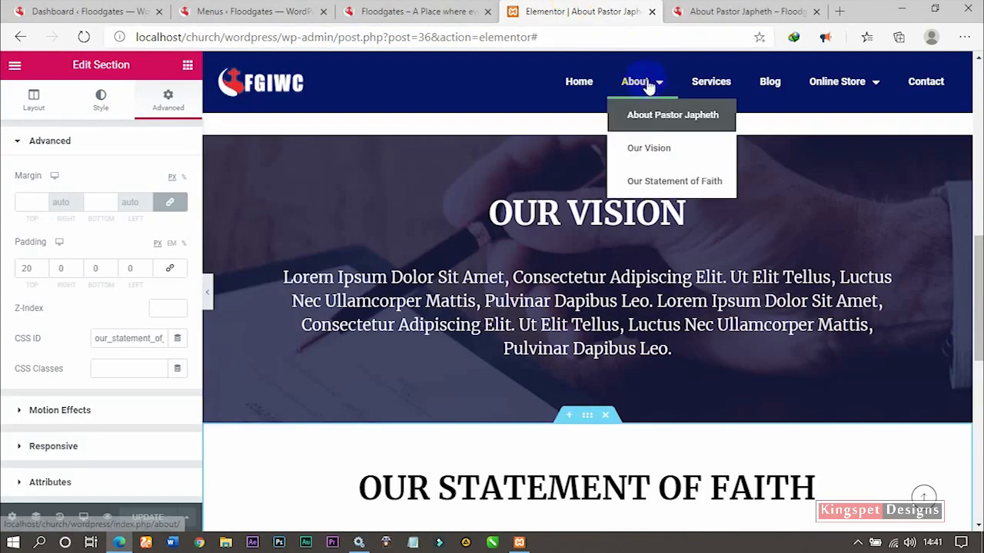
click(657, 115)
right_click(657, 115)
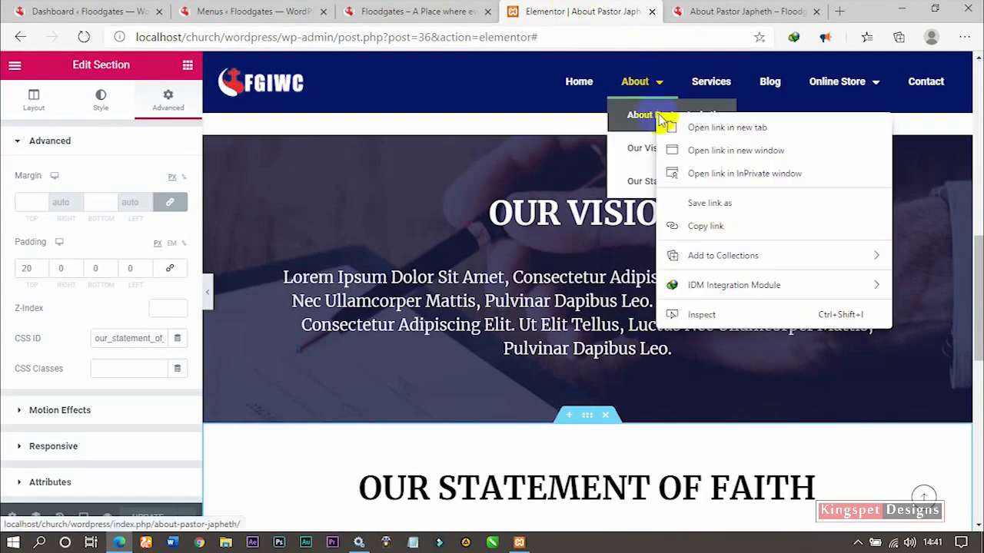
click(707, 229)
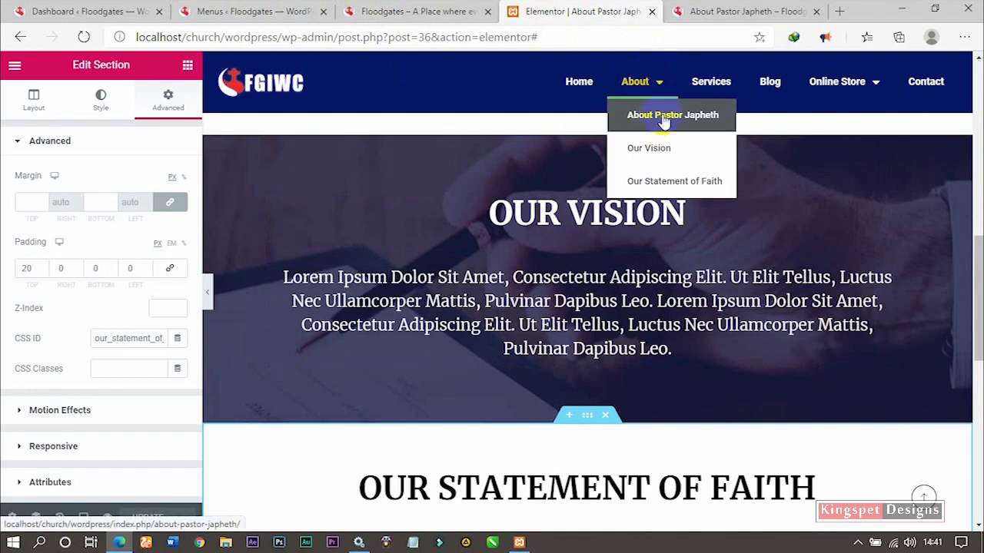
click(254, 12)
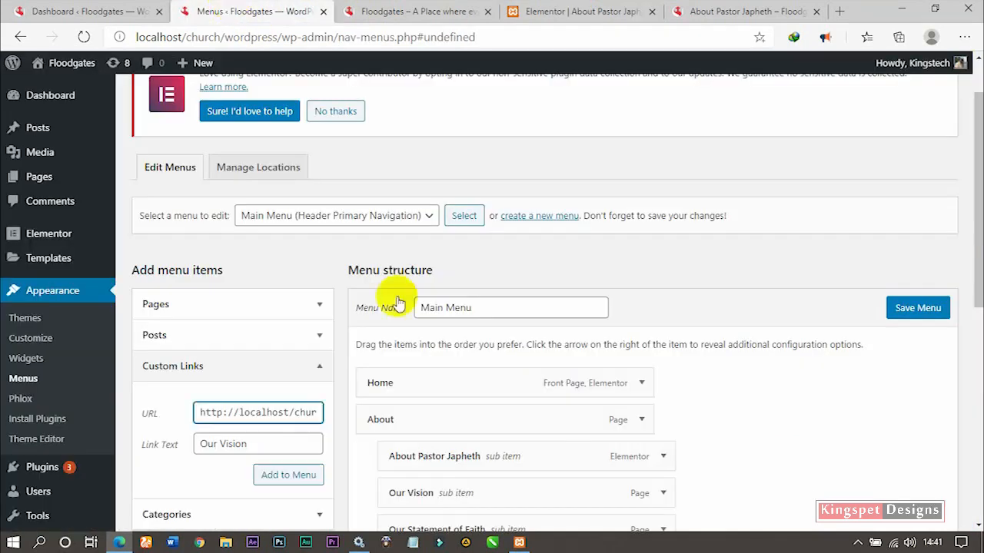
triple_click(315, 416)
key(ctrl+v)
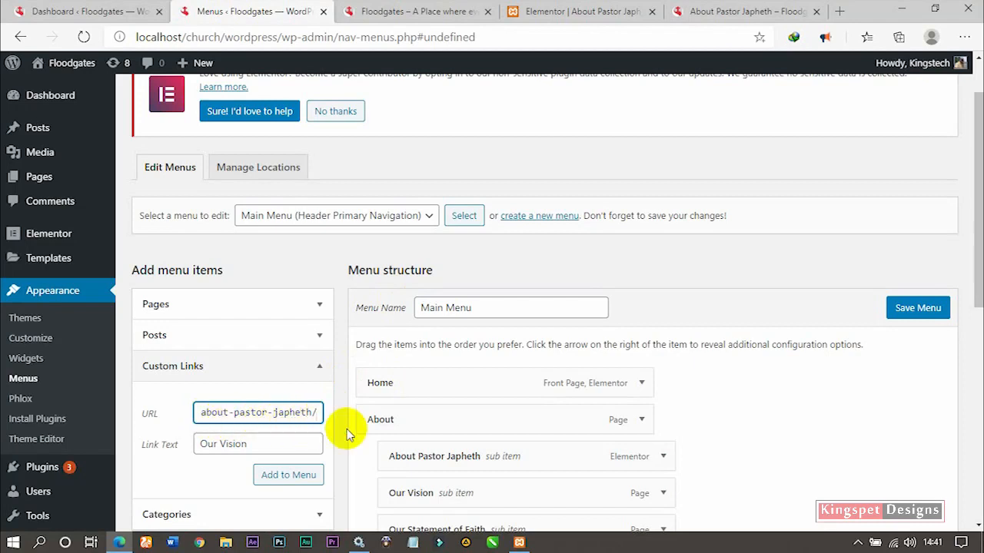
Append #our_vision to the custom link's URL, check the full address, and add the Our Vision link to the menu.
text(#)
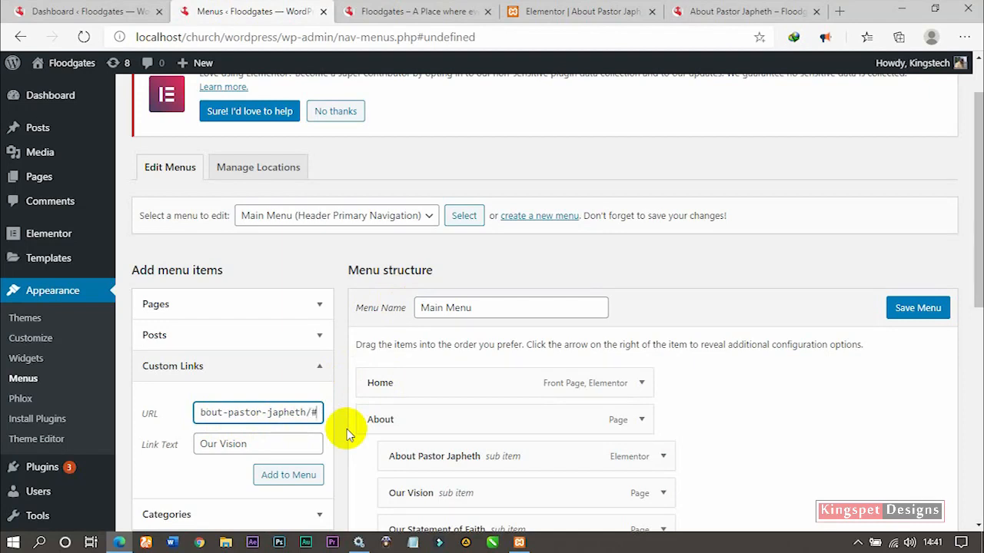
text(our)
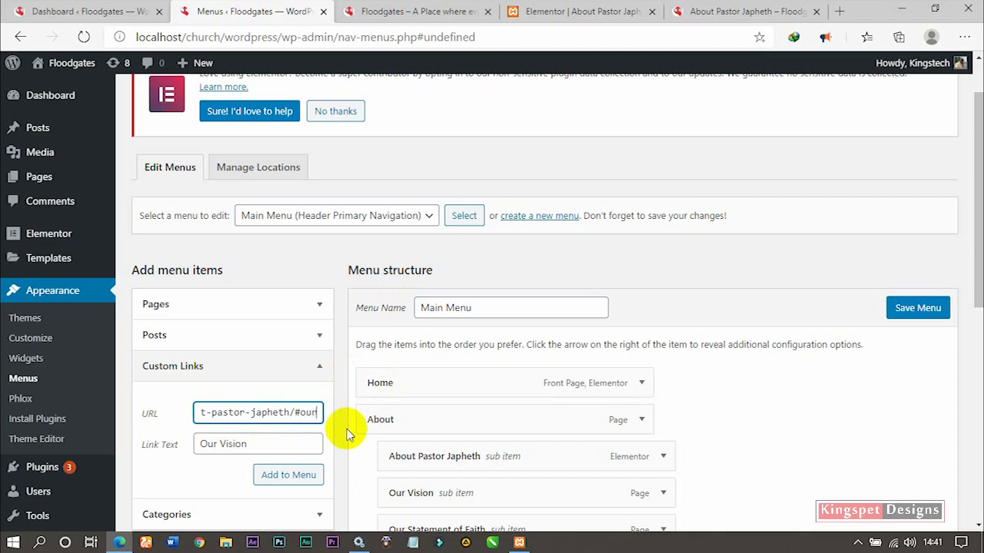
text(_)
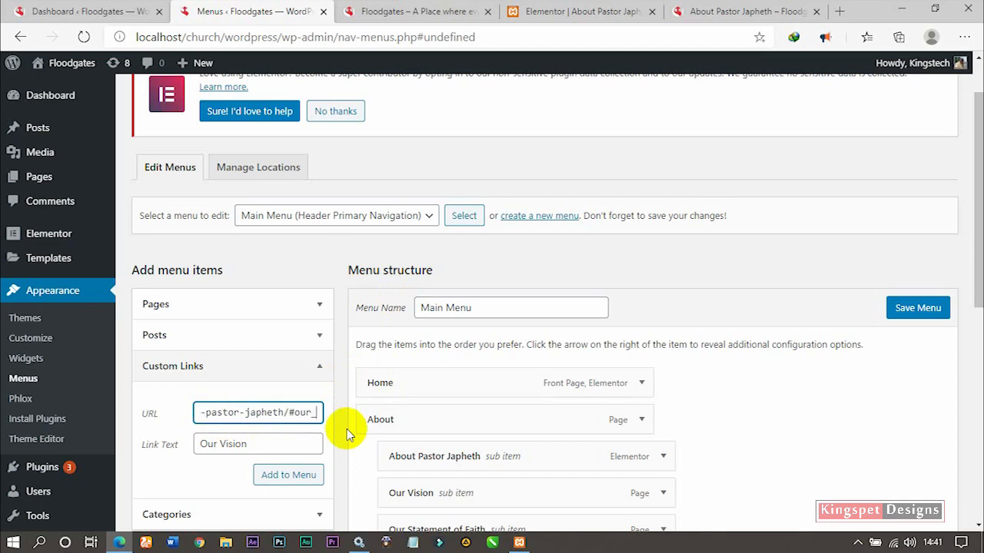
text(vision)
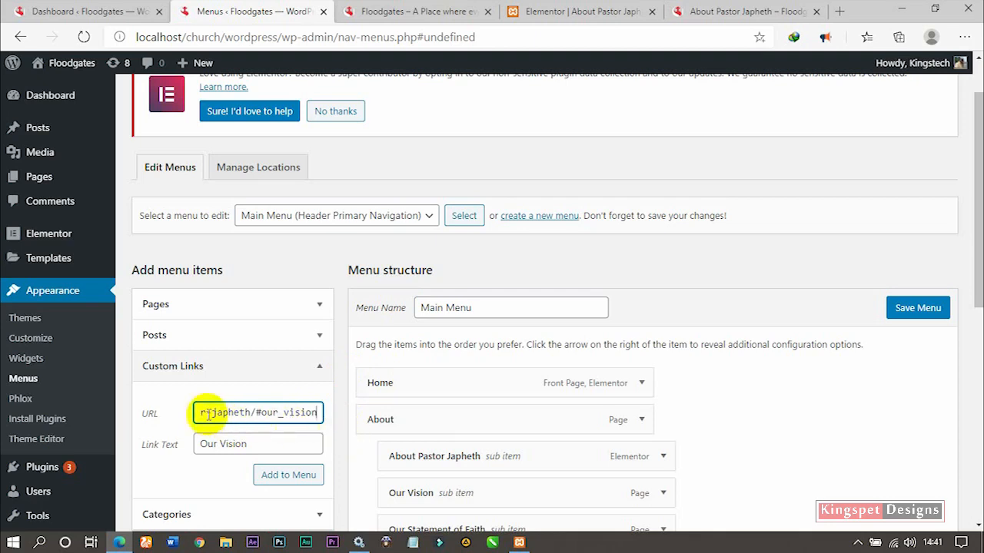
key(Left)
key(Left)
key(Left)
key(Left)
key(Left)
key(Left)
key(Left)
key(Left)
key(Left)
key(Left)
key(Left)
key(Left)
key(Left)
key(Left)
key(Left)
key(Left)
key(Left)
key(Left)
key(Left)
key(Left)
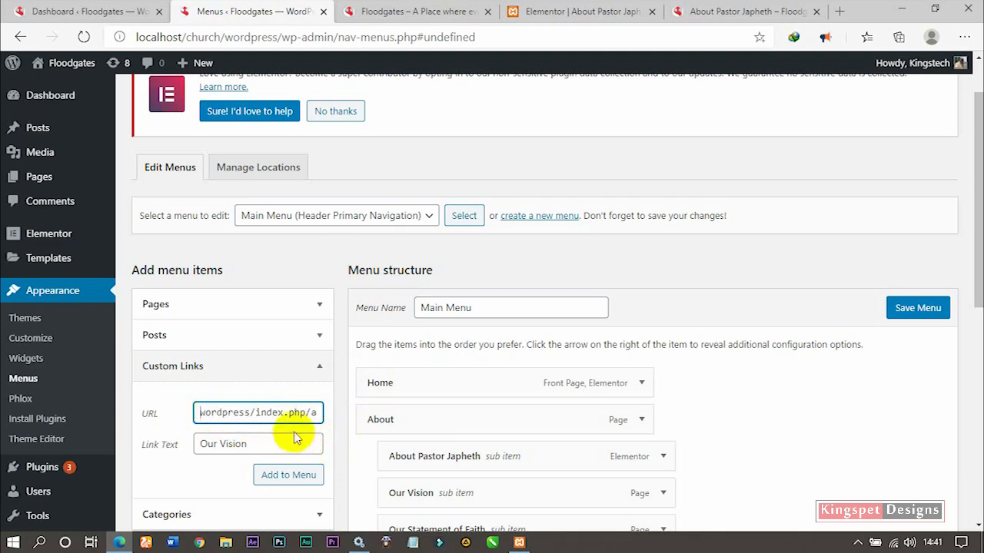
key(Left)
key(Left)
key(Left)
key(Left)
key(Left)
key(Left)
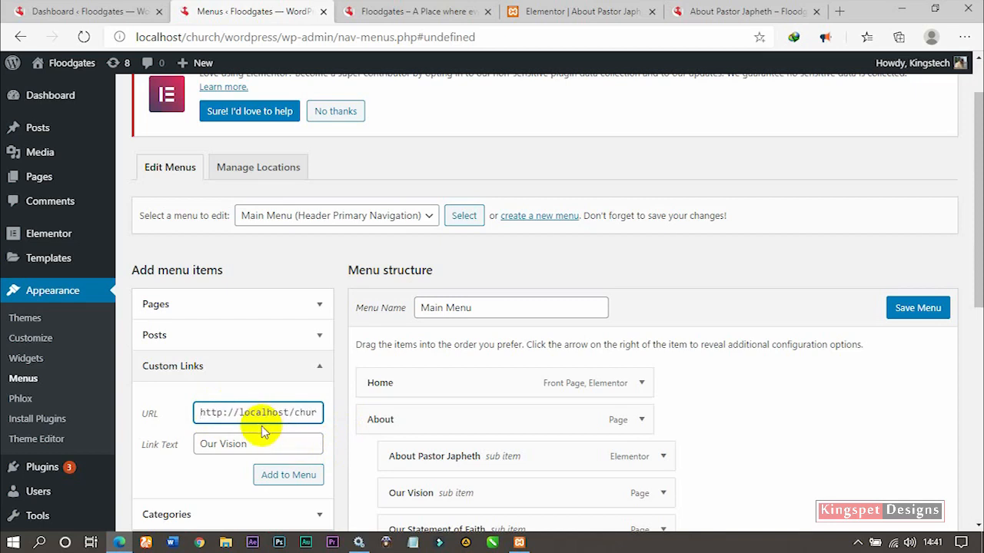
click(280, 477)
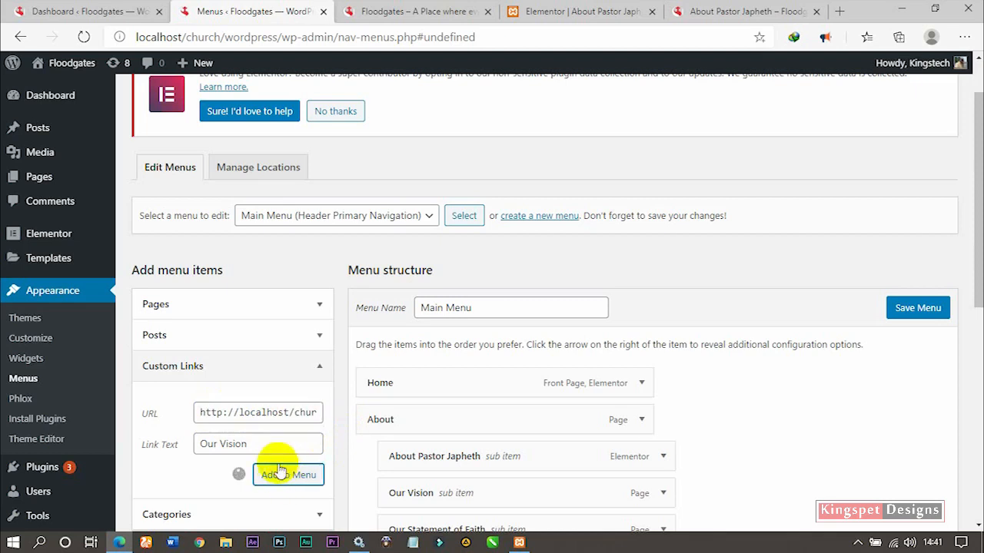
Add a custom link named Our Statement of Faith pointing to the pastor page's URL with #our_statement_of_faith appended.
click(266, 413)
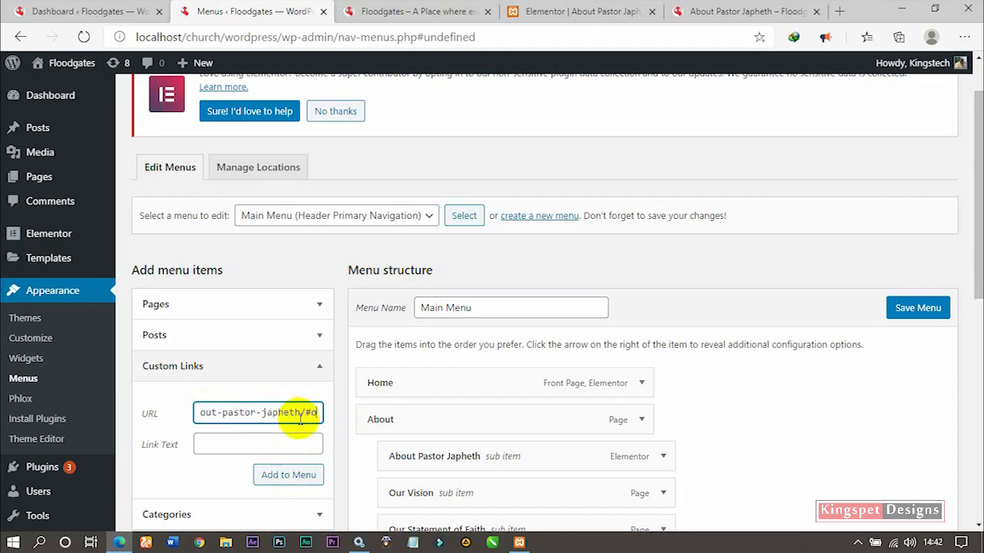
text(#our_state)
text(ment)
text(_df_)
text(faith)
click(227, 440)
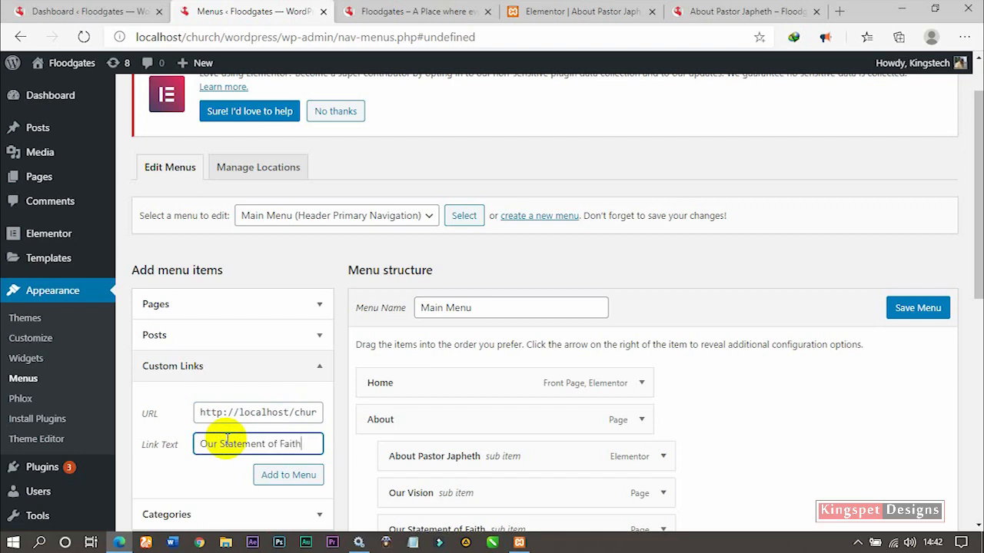
click(273, 474)
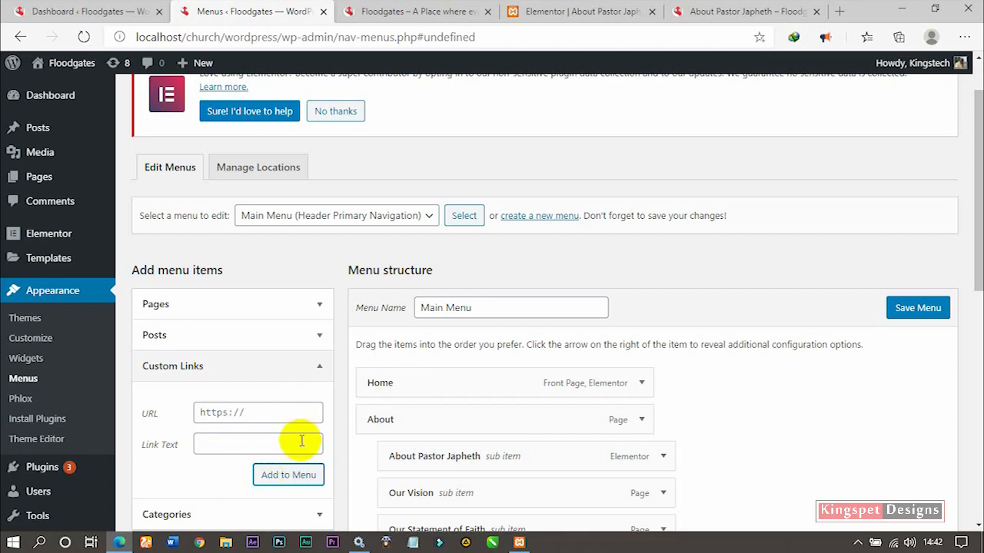
Move the Our Vision and Our Statement of Faith custom links under About as sub items, beside their page-based counterparts.
scroll(307, 439, down, 4)
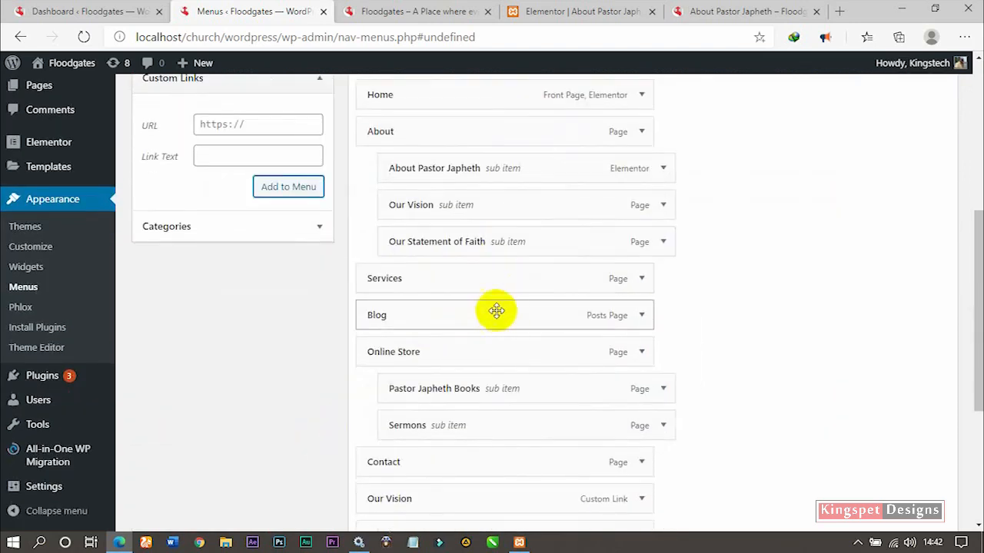
scroll(479, 395, down, 2)
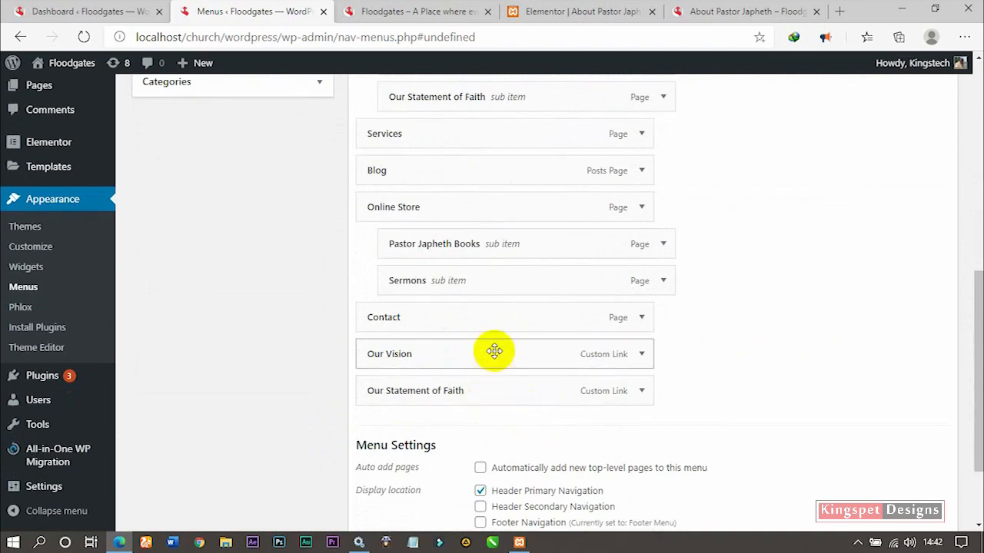
scroll(538, 193, up, 1)
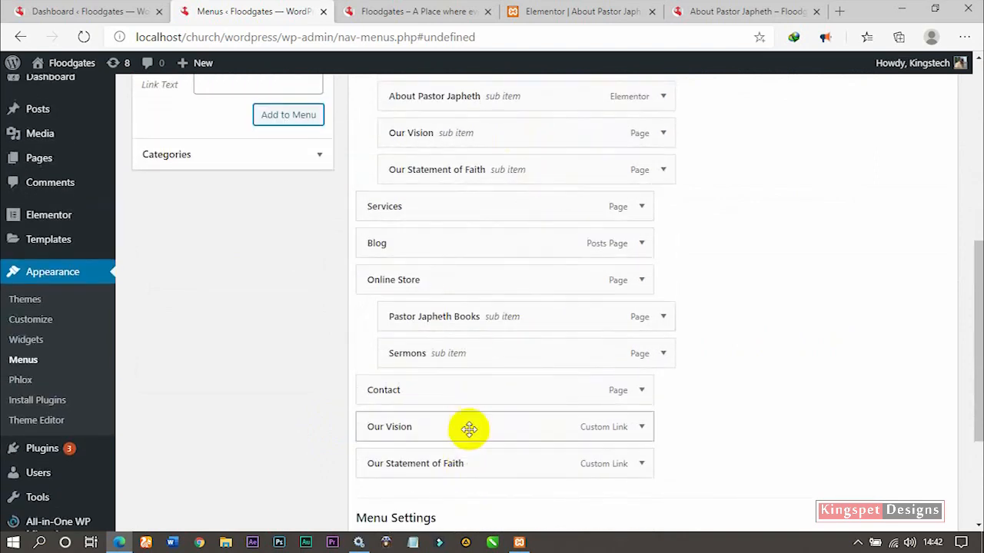
drag(467, 428, 490, 165)
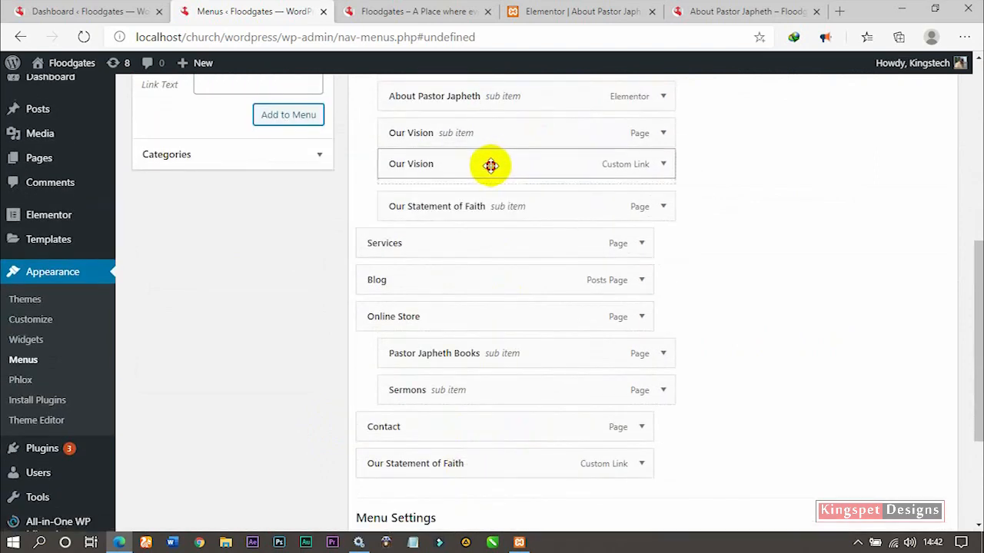
drag(448, 462, 468, 208)
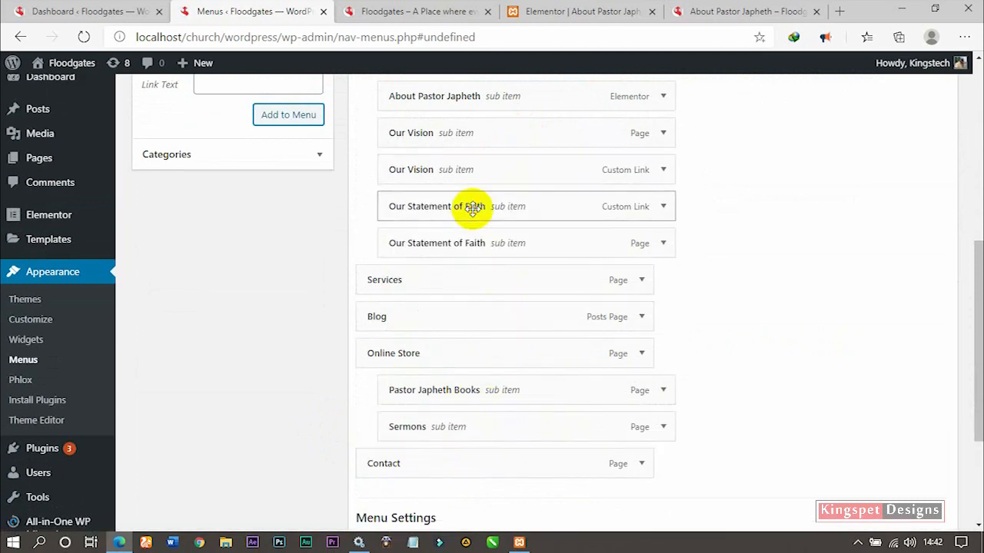
Remove the page-based Our Statement of Faith and Our Vision sub items from About and save the Main Menu.
click(654, 245)
click(402, 389)
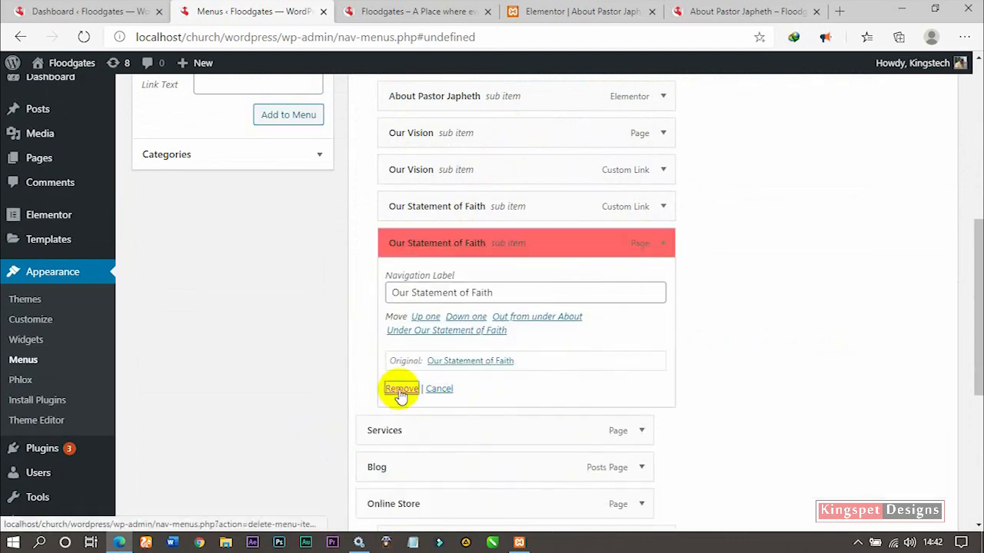
click(661, 133)
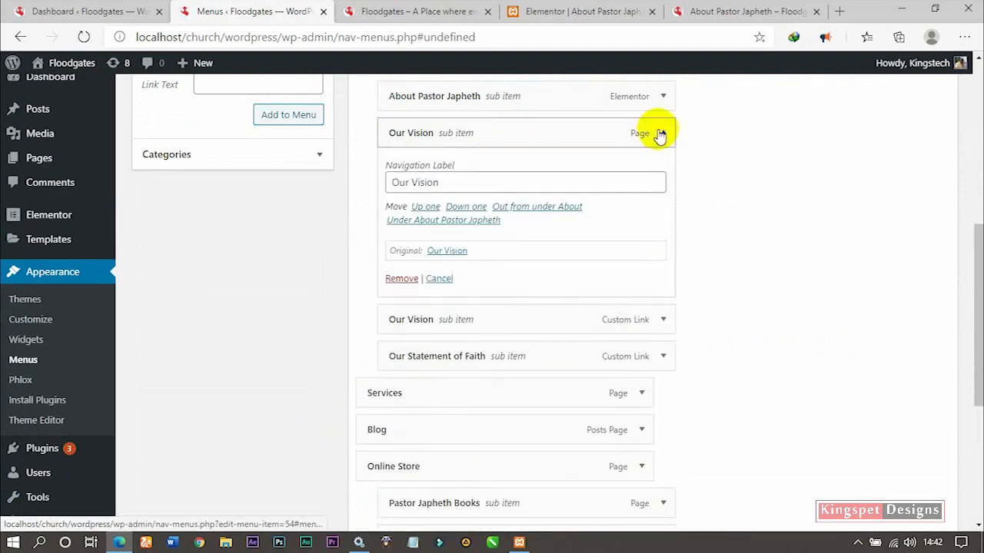
click(399, 278)
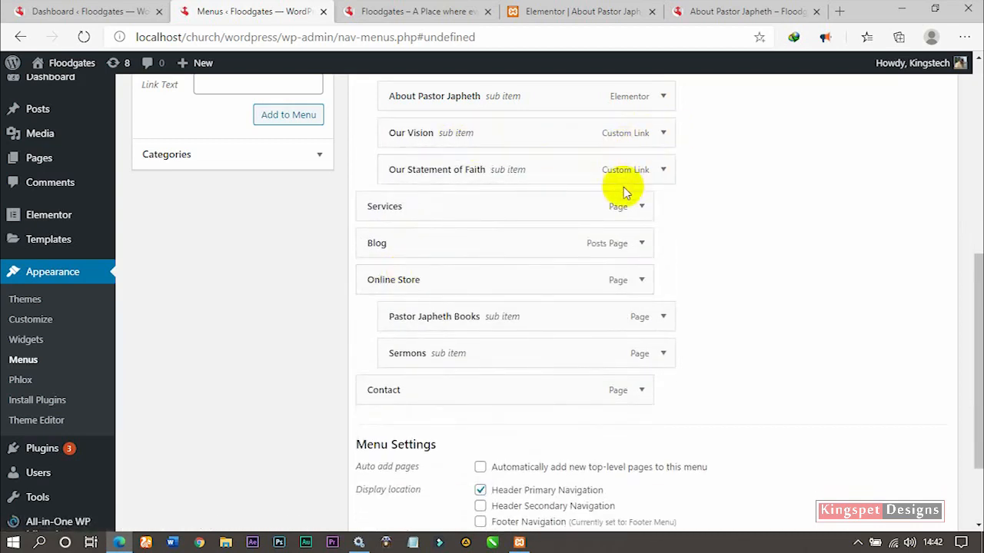
scroll(646, 200, down, 2)
click(906, 457)
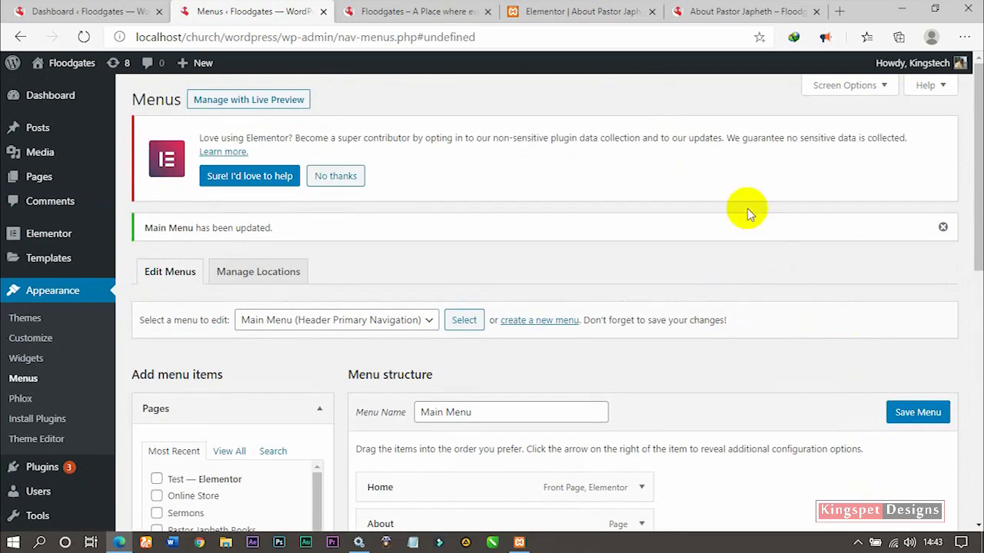
Open the live site's home page and test the Our Vision link in the About submenu.
click(578, 10)
click(695, 10)
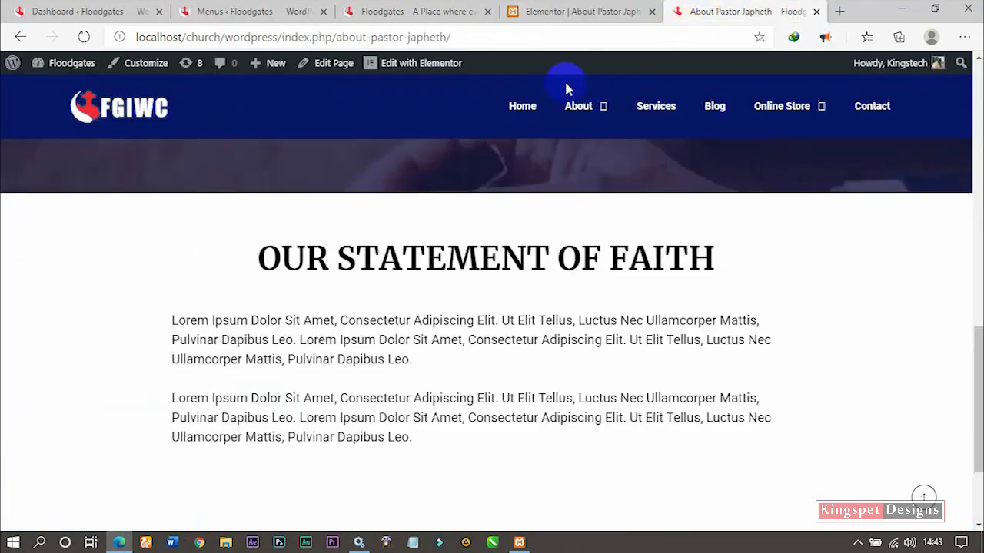
click(521, 108)
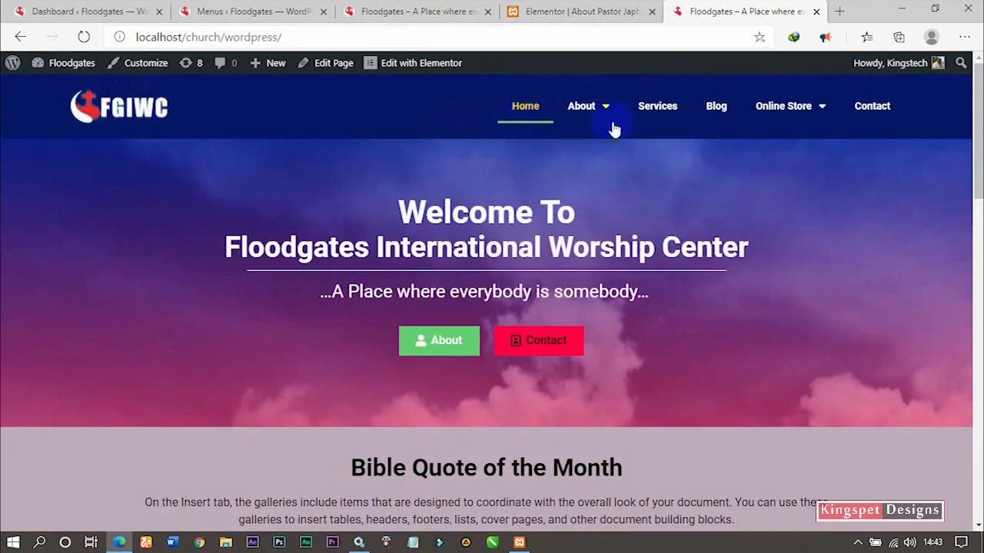
mouse_move(607, 127)
click(604, 174)
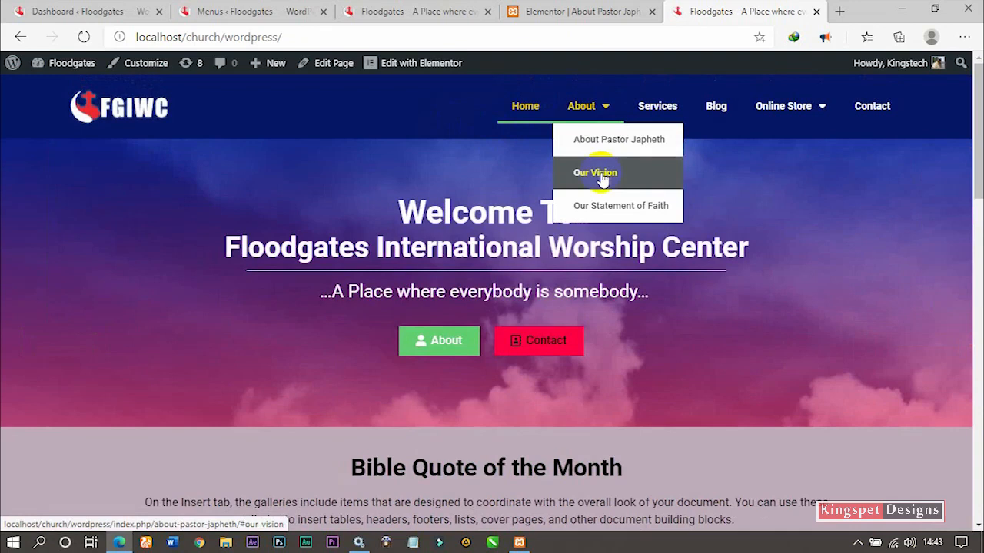
click(603, 175)
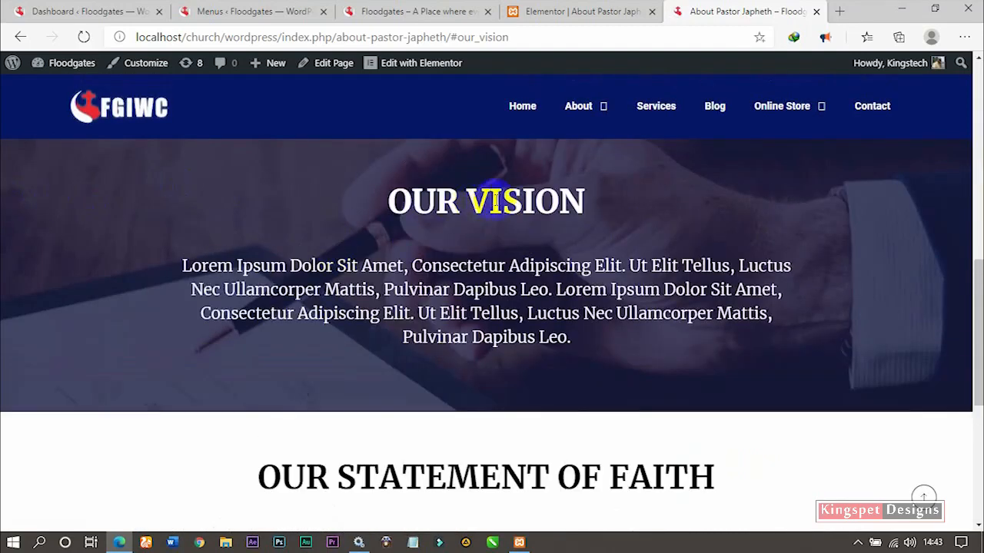
Look over the live About page and test the About submenu's Our Statement of Faith link from there.
scroll(499, 221, up, 10)
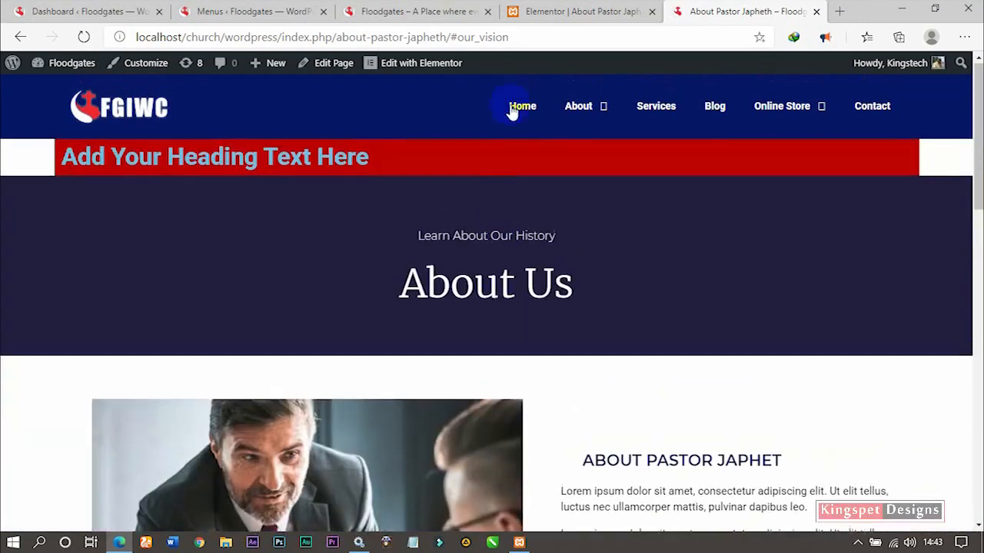
scroll(461, 187, down, 10)
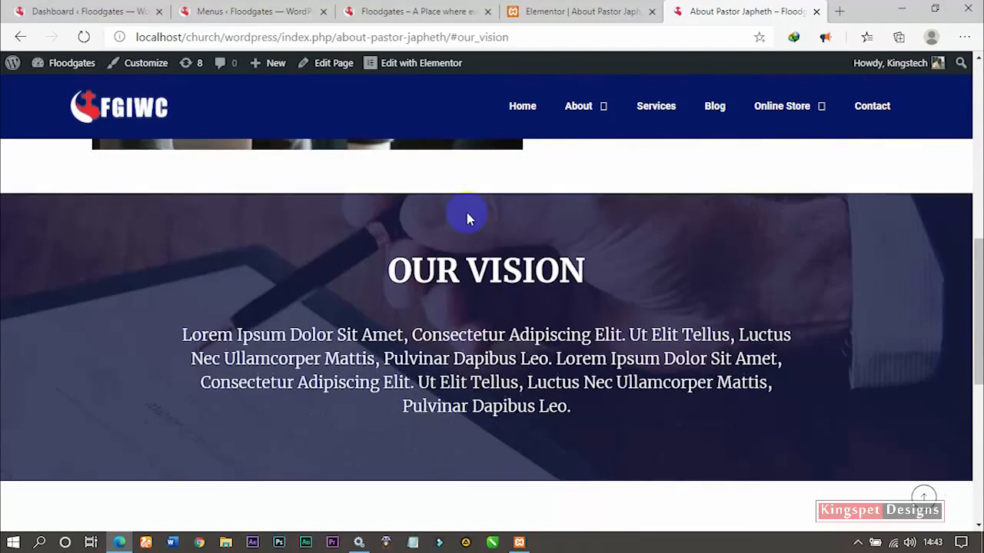
mouse_move(595, 120)
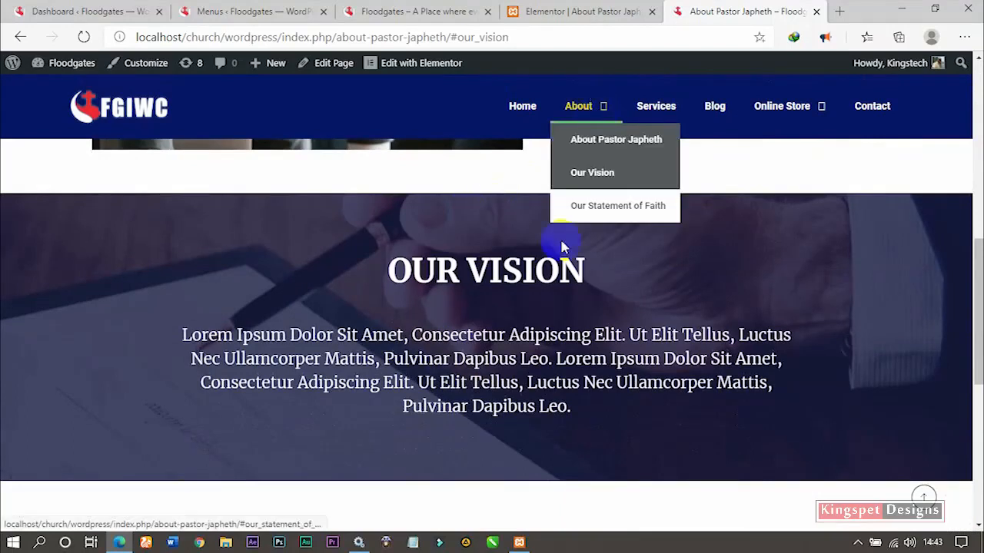
mouse_move(607, 105)
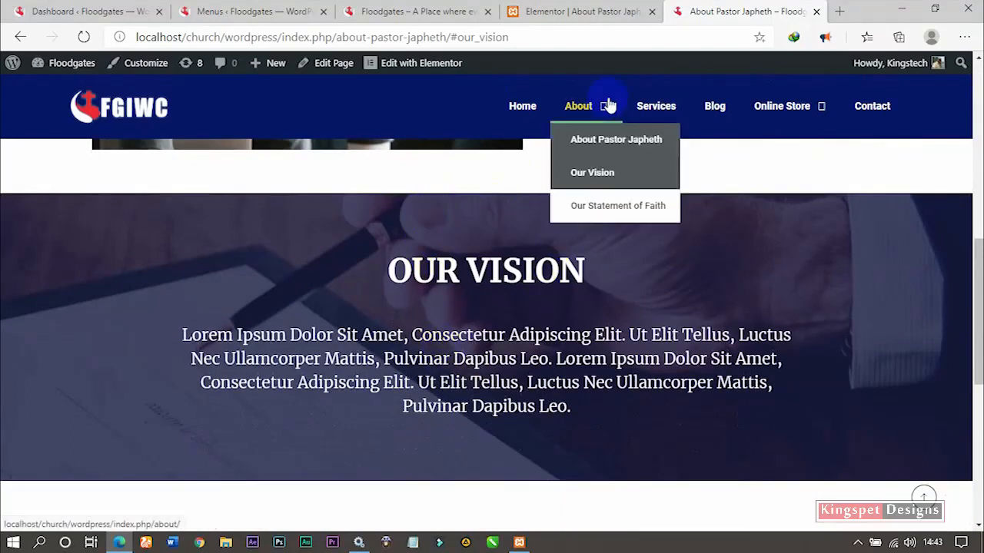
click(604, 208)
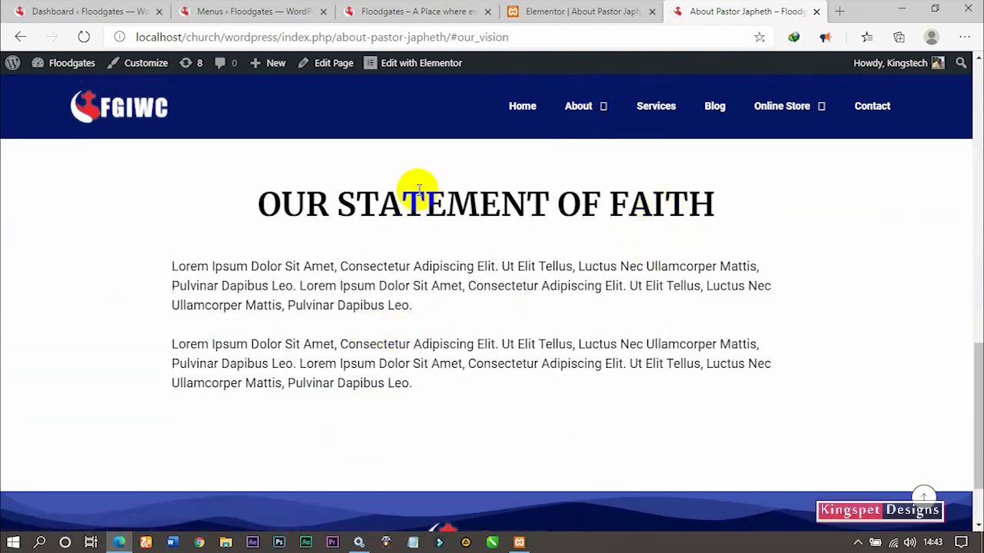
Open the live Blog page and test the About submenu's Our Statement of Faith link from it.
click(715, 106)
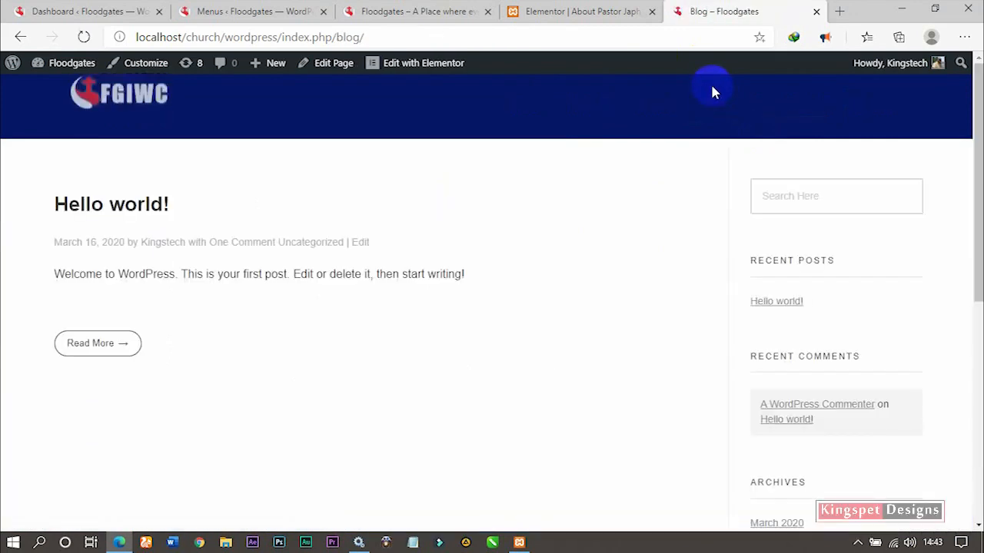
mouse_move(604, 102)
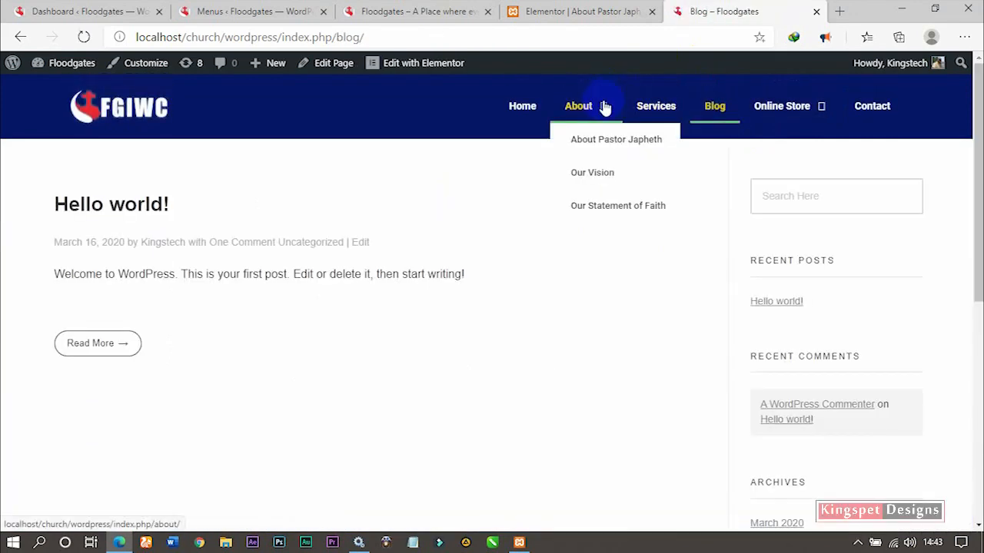
click(600, 208)
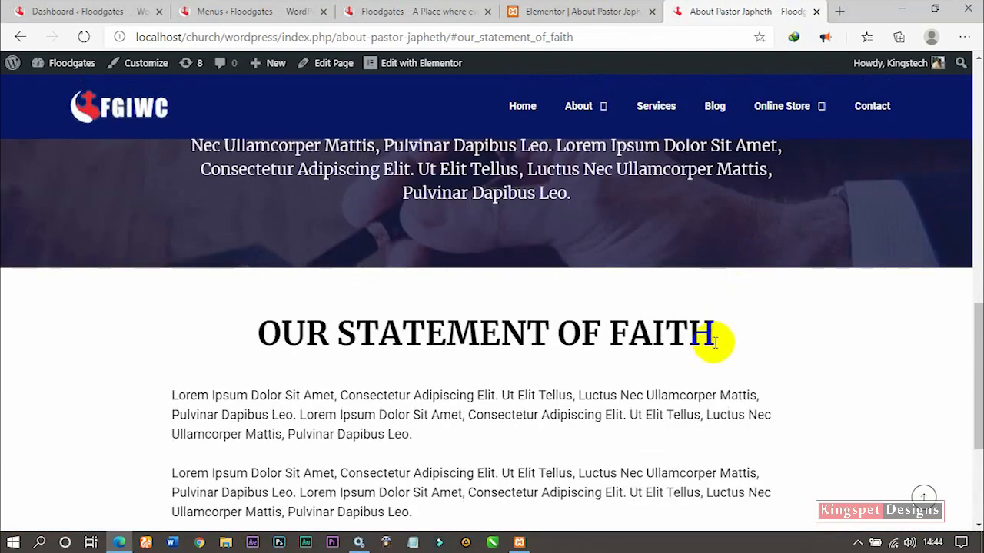
In the Elementor editor, move the About Us banner section above the red placeholder heading section and delete the placeholder section.
scroll(598, 313, up, 3)
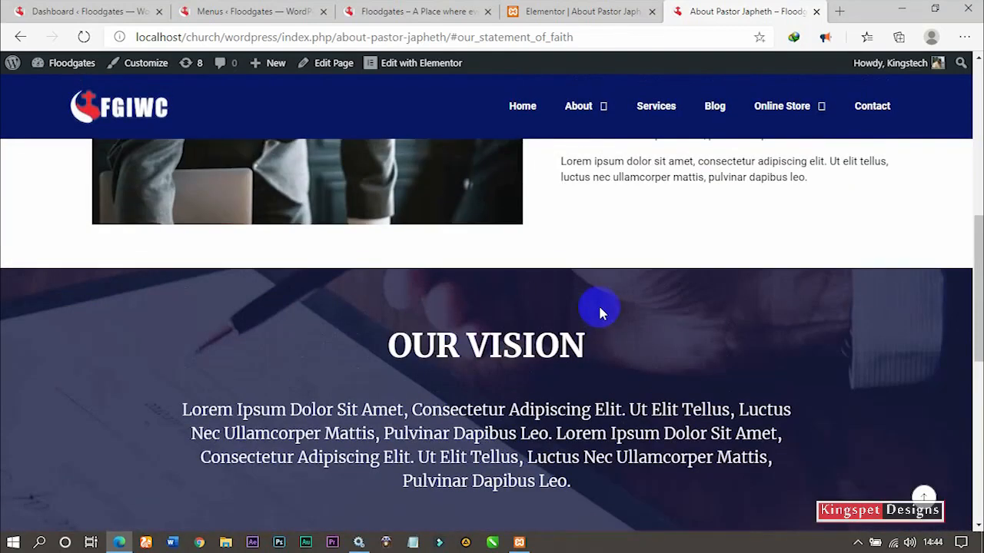
scroll(607, 284, up, 3)
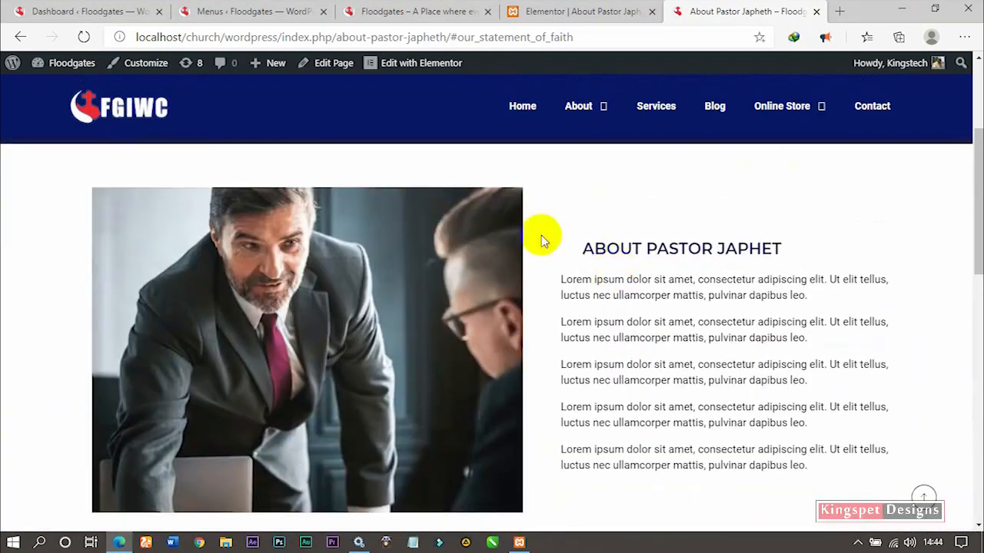
scroll(657, 269, up, 3)
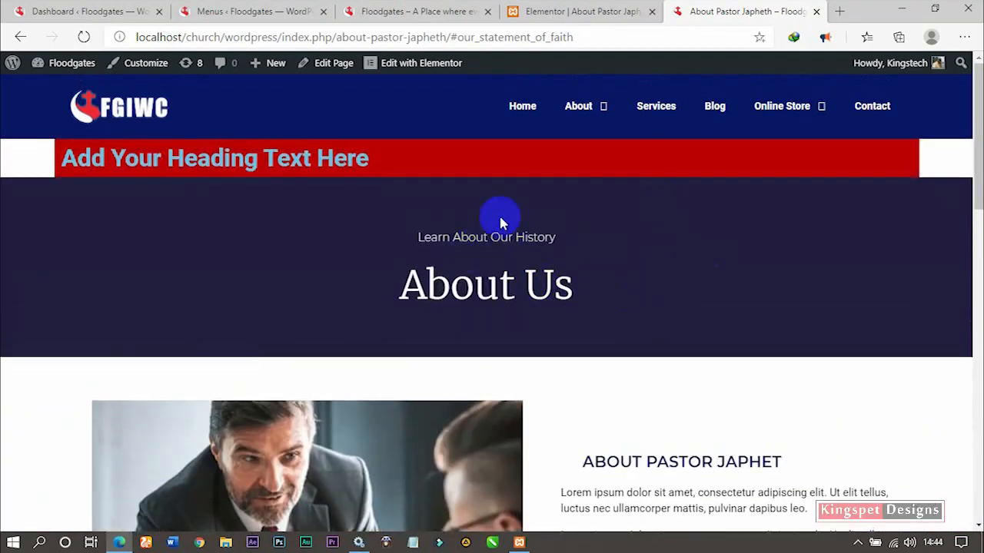
click(538, 10)
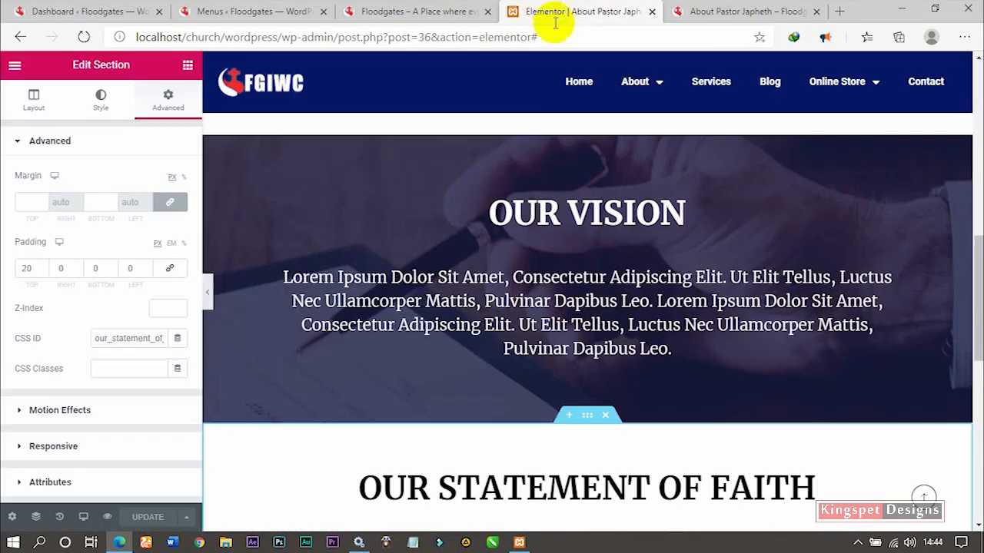
scroll(577, 301, up, 5)
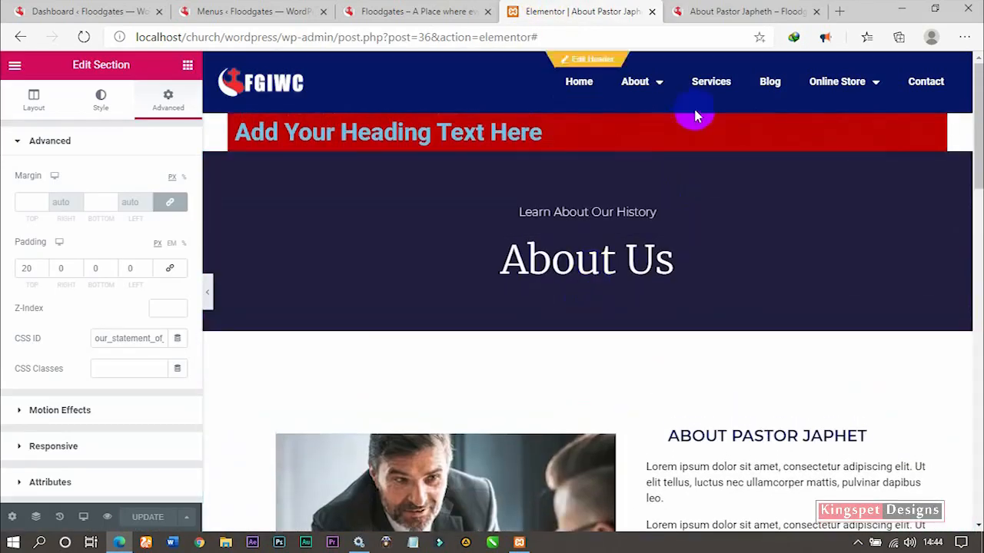
drag(587, 148, 588, 126)
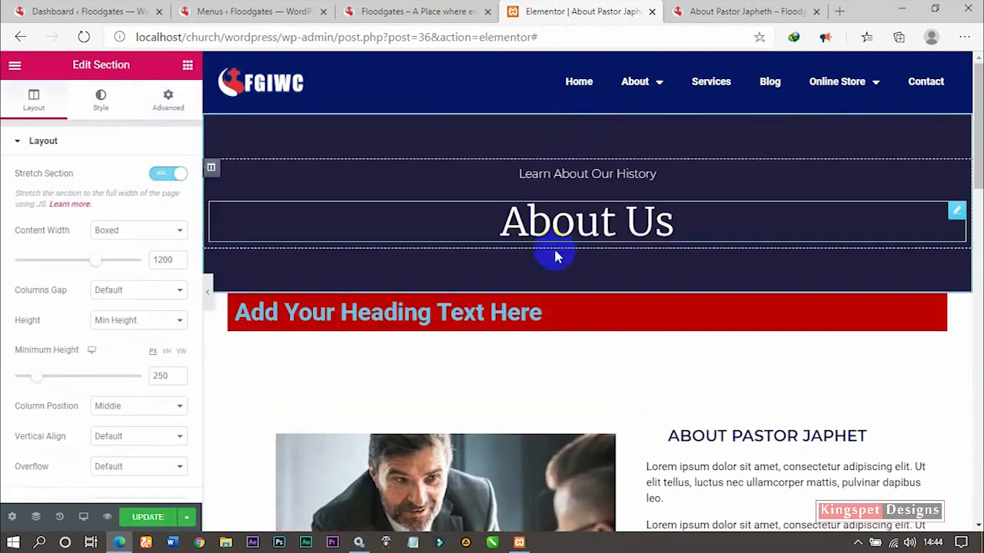
click(606, 287)
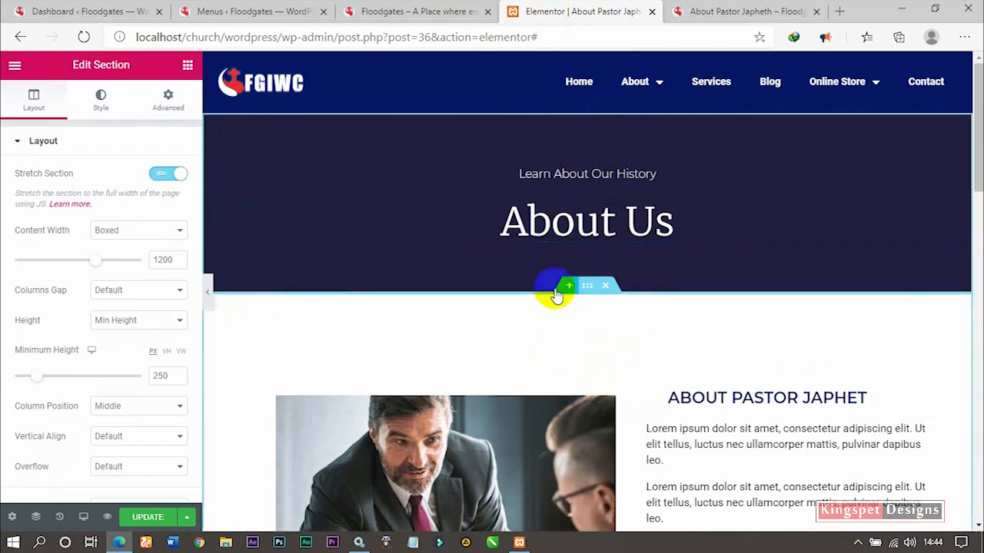
Preview the edited page at full width, update it, reload its live version, and return to the Elementor editor.
click(209, 297)
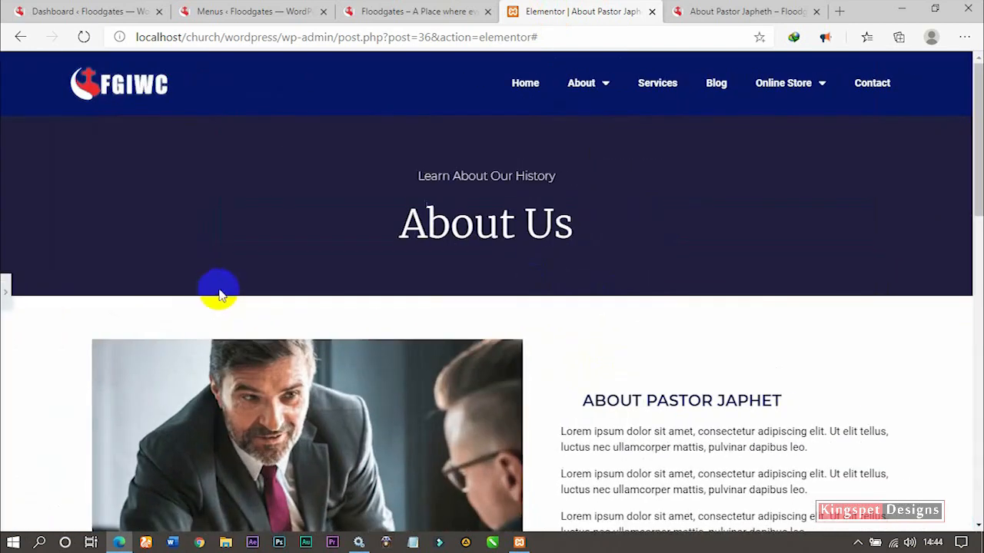
click(5, 288)
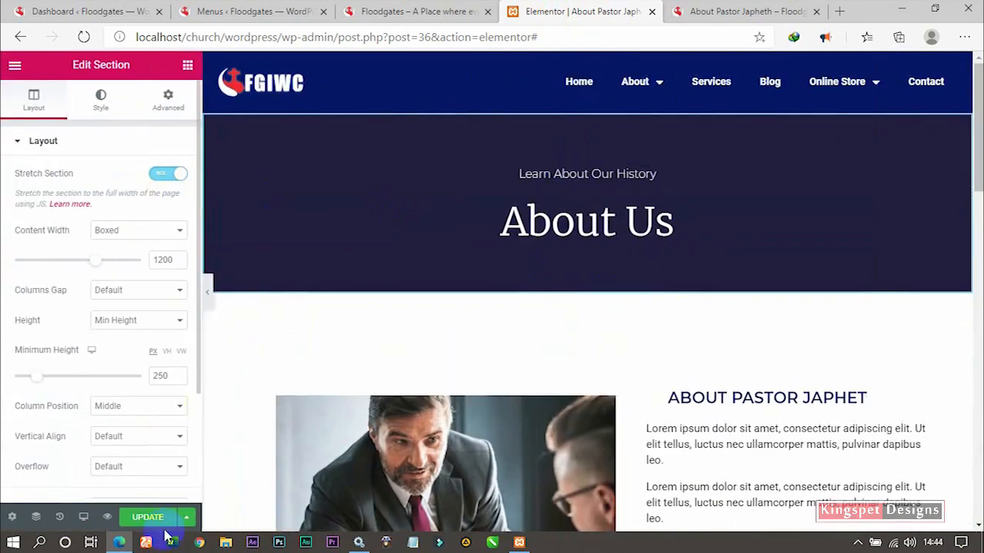
click(145, 516)
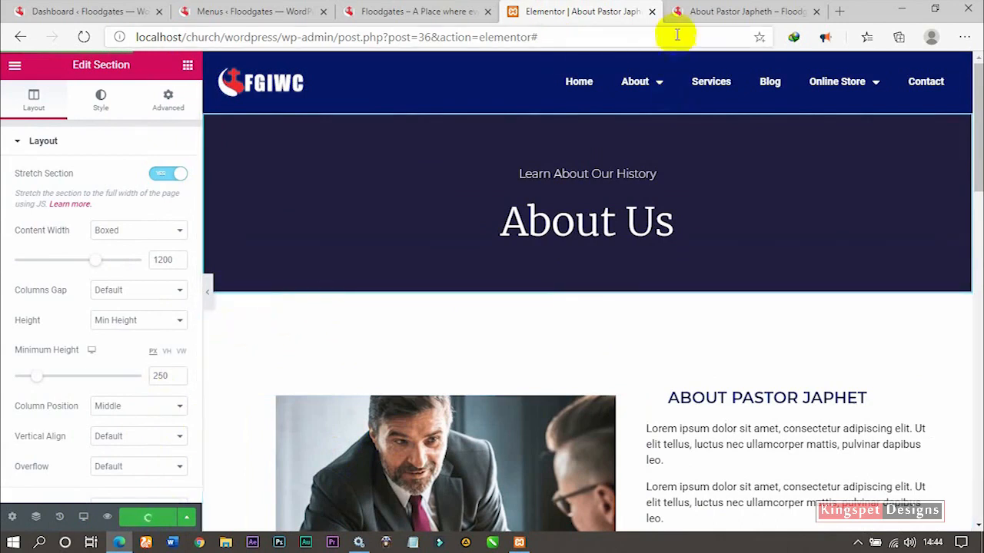
click(750, 10)
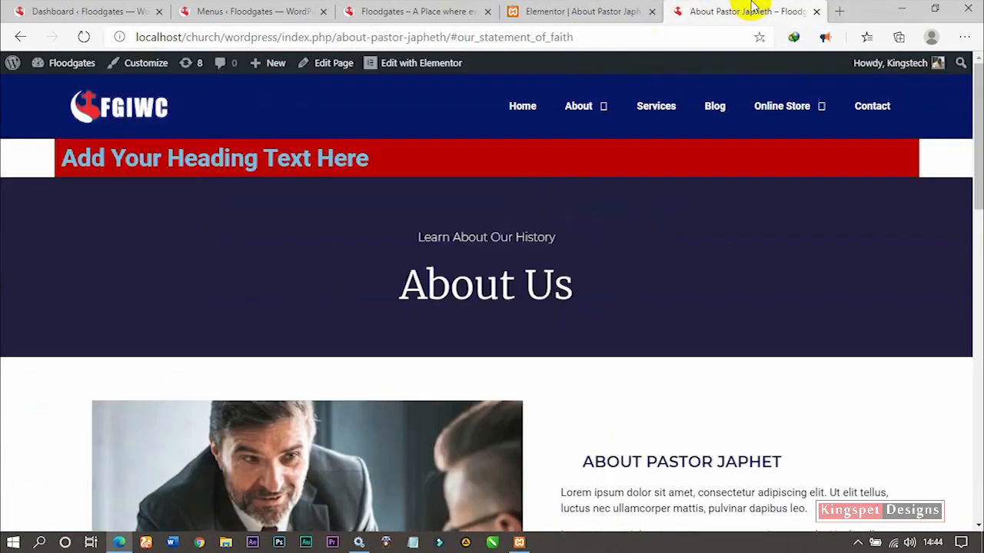
click(84, 37)
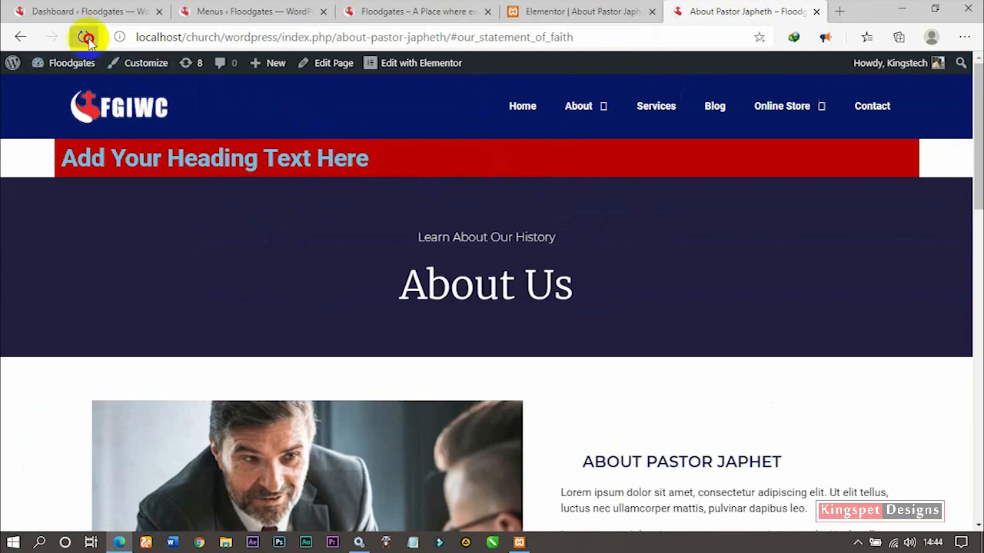
click(515, 9)
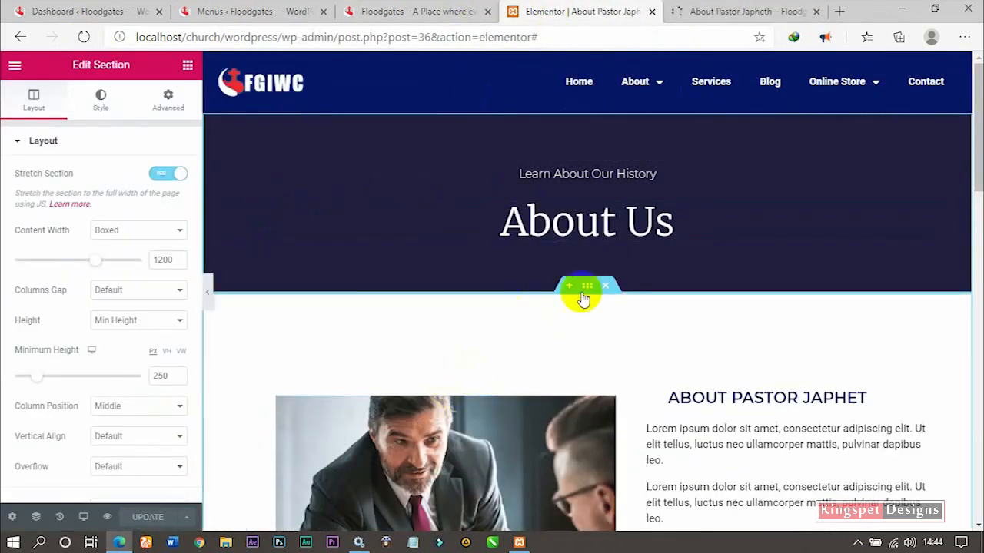
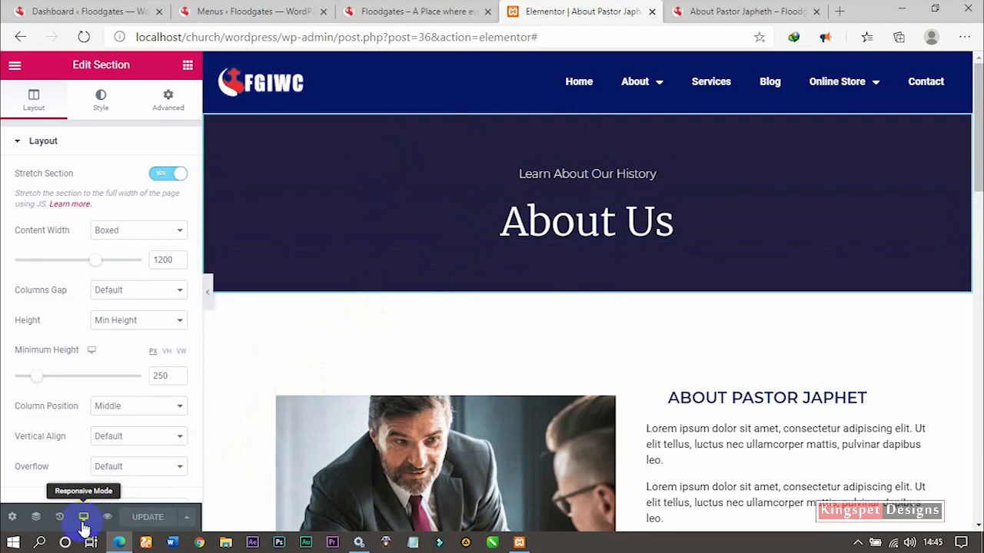
Switch the editor to the Tablet responsive view and look over the pastor section.
click(84, 518)
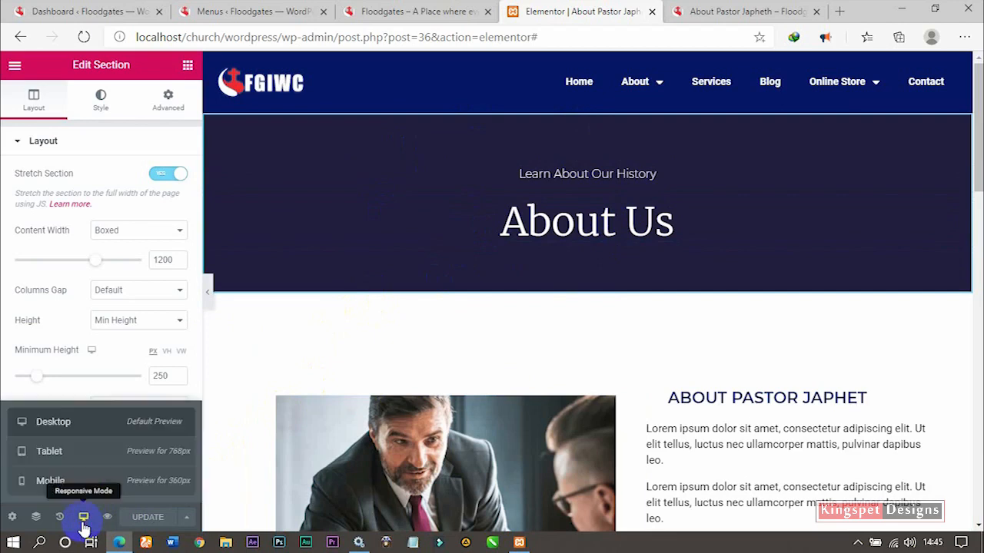
click(84, 455)
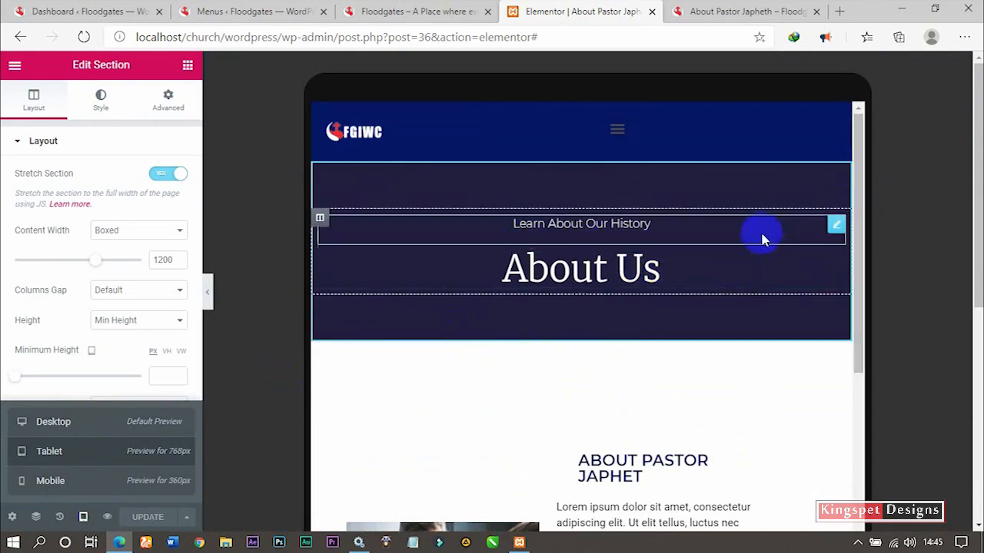
drag(868, 210, 872, 314)
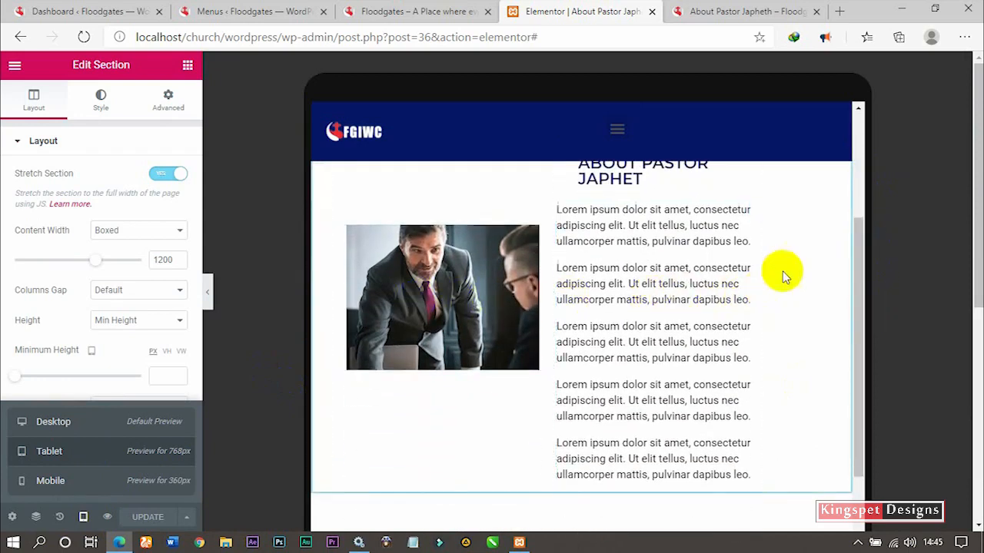
scroll(867, 264, up, 2)
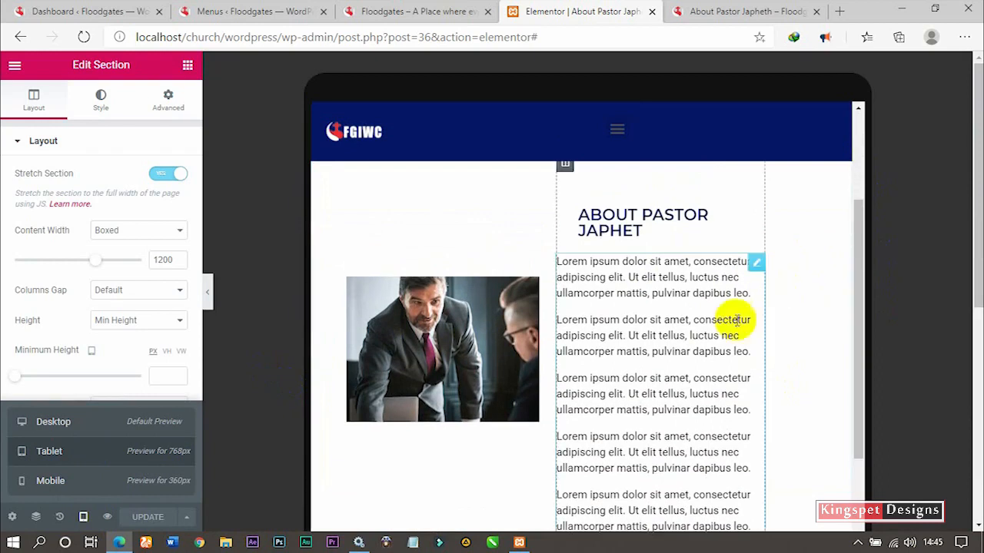
drag(859, 312, 859, 307)
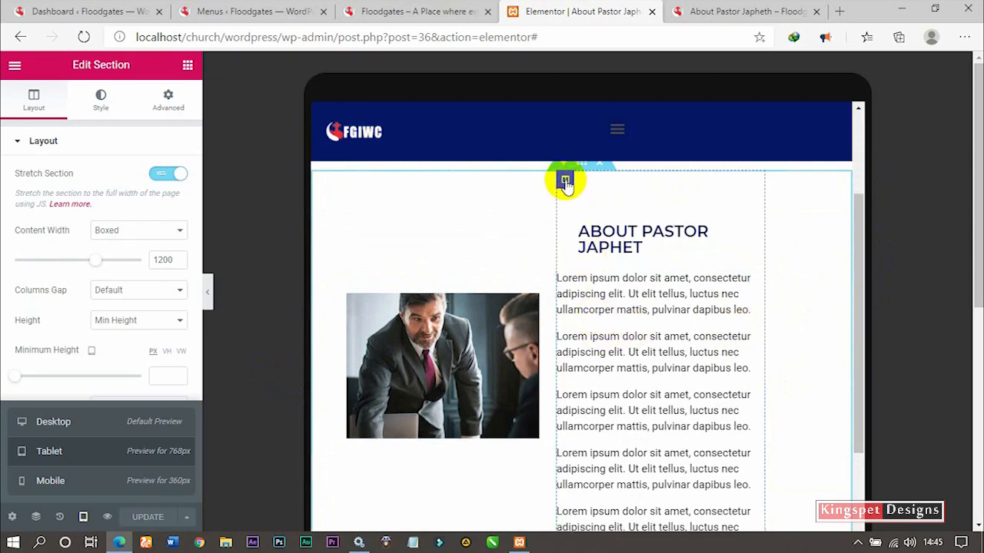
Set the pastor image's tablet width and max width to 100%.
click(454, 369)
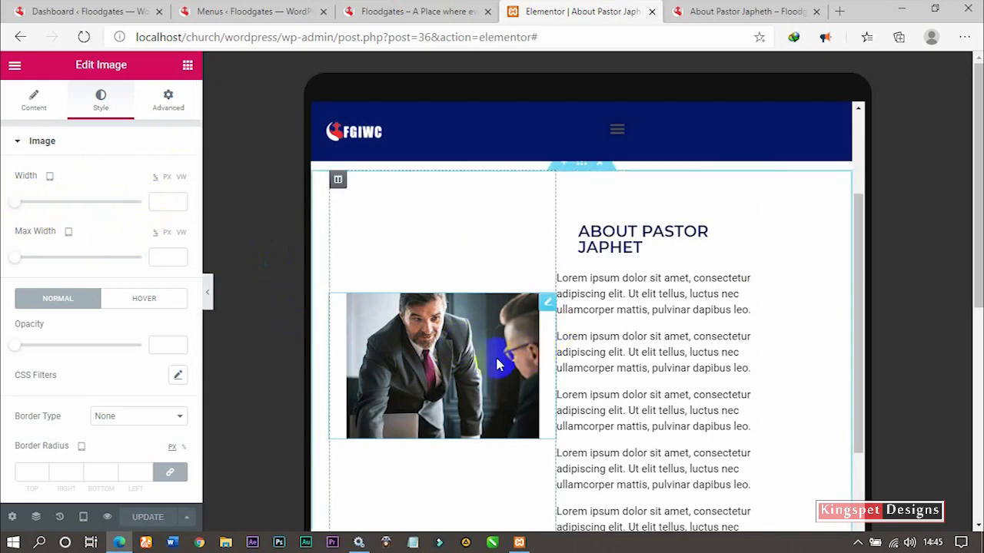
click(544, 303)
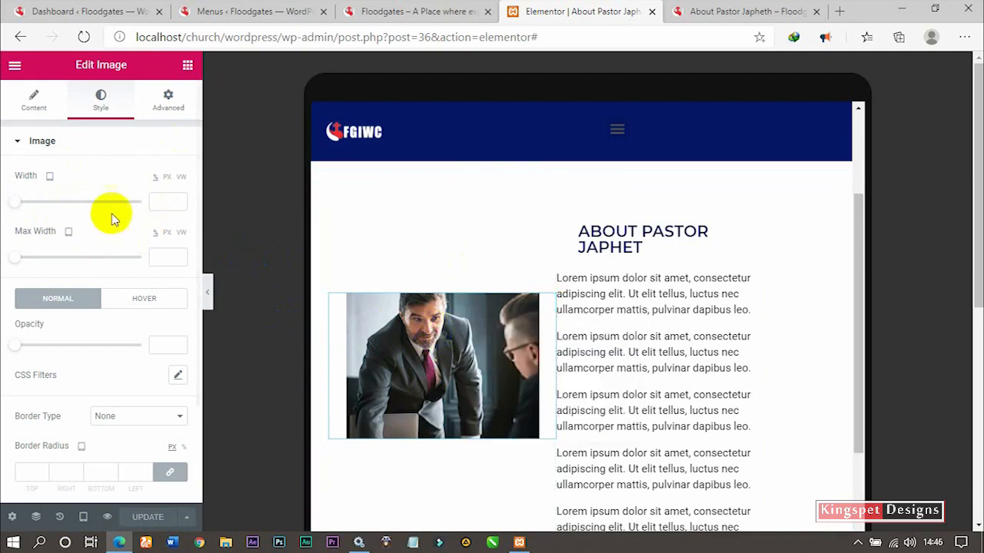
drag(13, 201, 161, 198)
drag(13, 257, 153, 259)
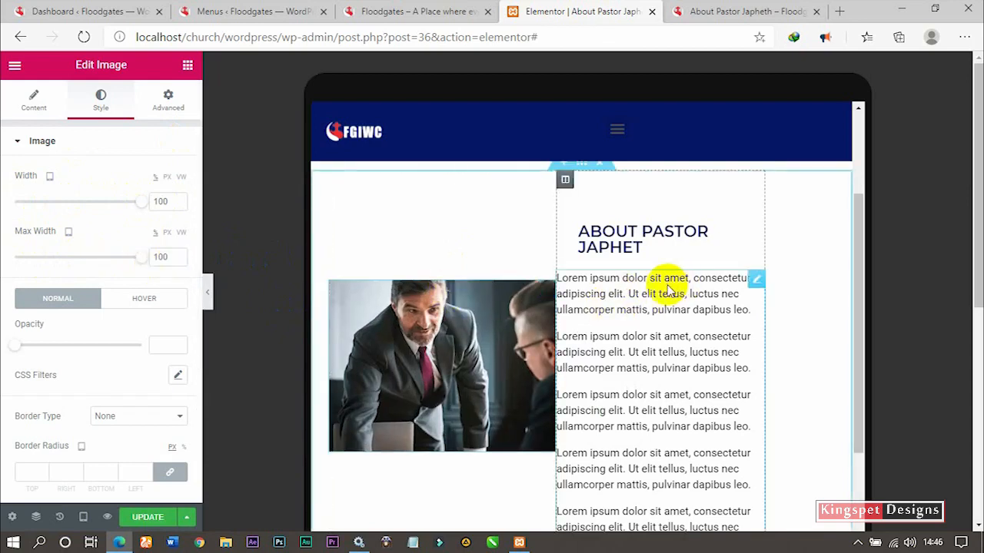
Give the pastor text column tablet padding of 20 px left and 0 on the other sides, and check the layout with the editing panel hidden.
click(565, 181)
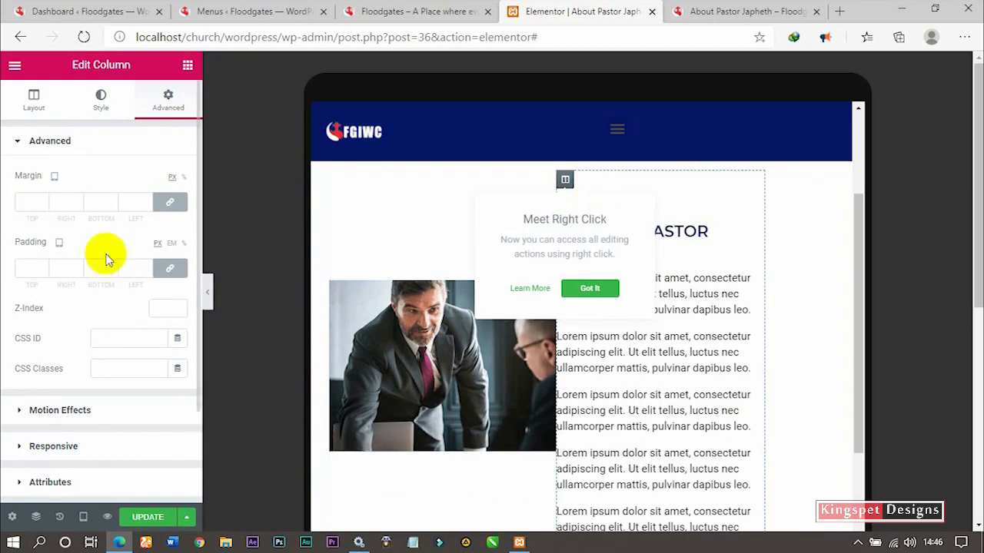
click(173, 271)
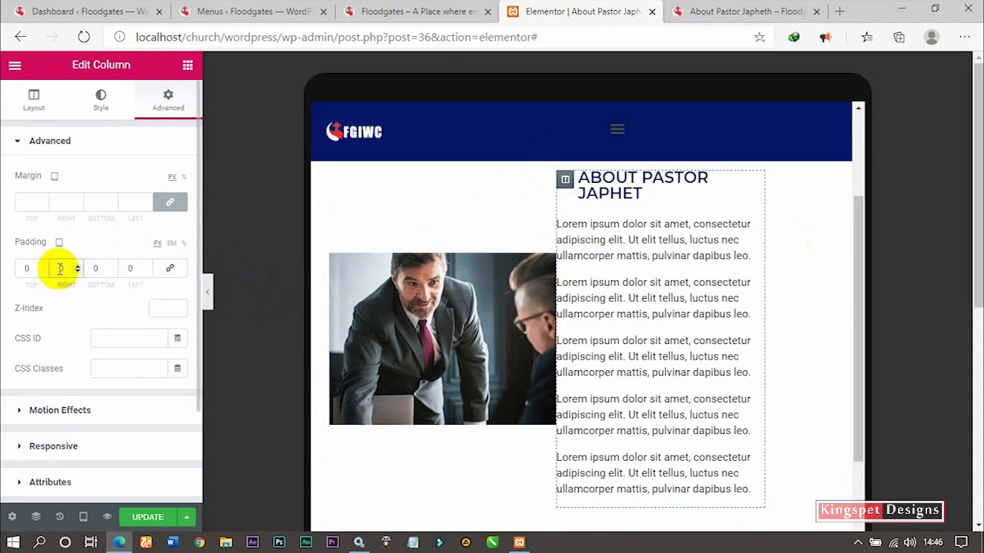
text(20)
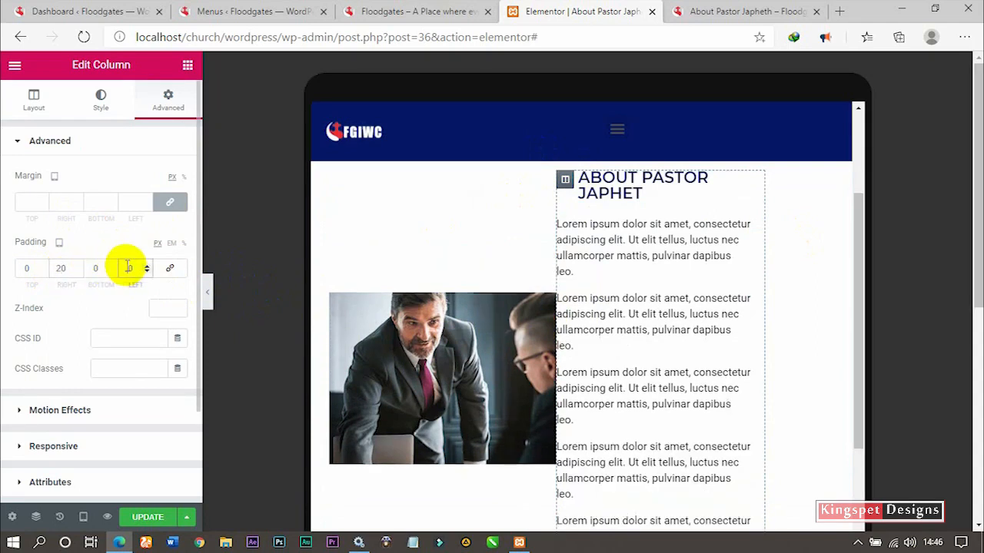
double_click(128, 268)
text(20)
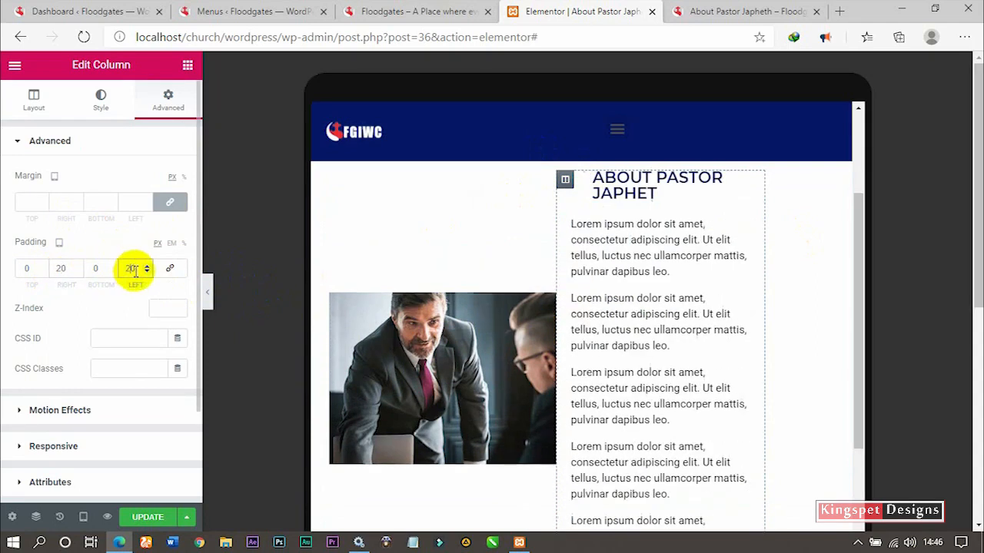
double_click(64, 269)
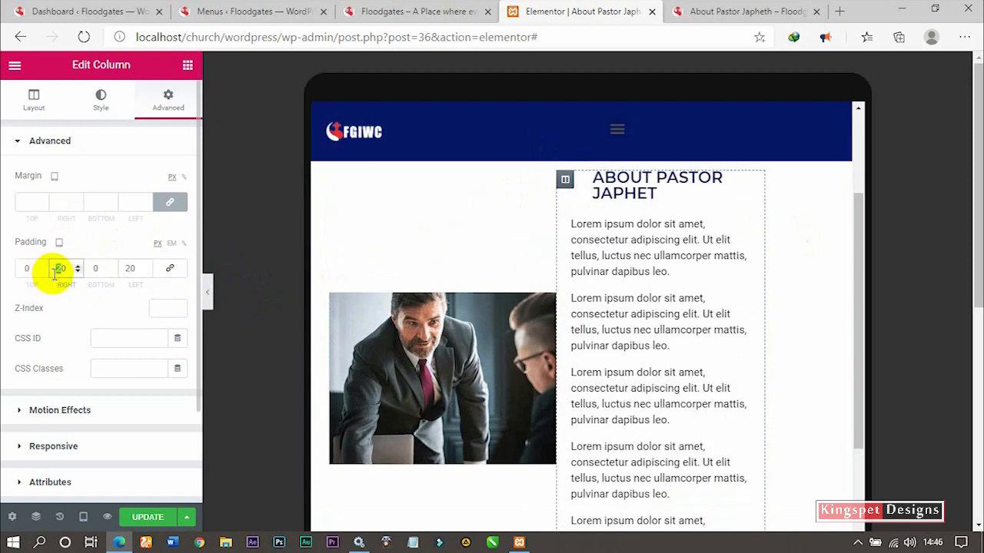
text(0)
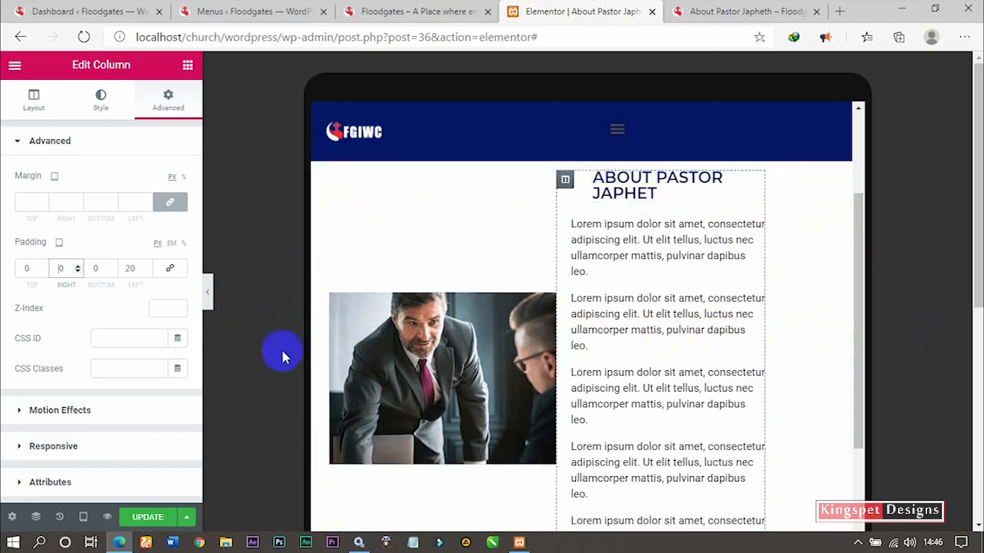
click(209, 290)
scroll(613, 333, down, 3)
scroll(612, 336, up, 2)
scroll(613, 334, up, 1)
click(4, 295)
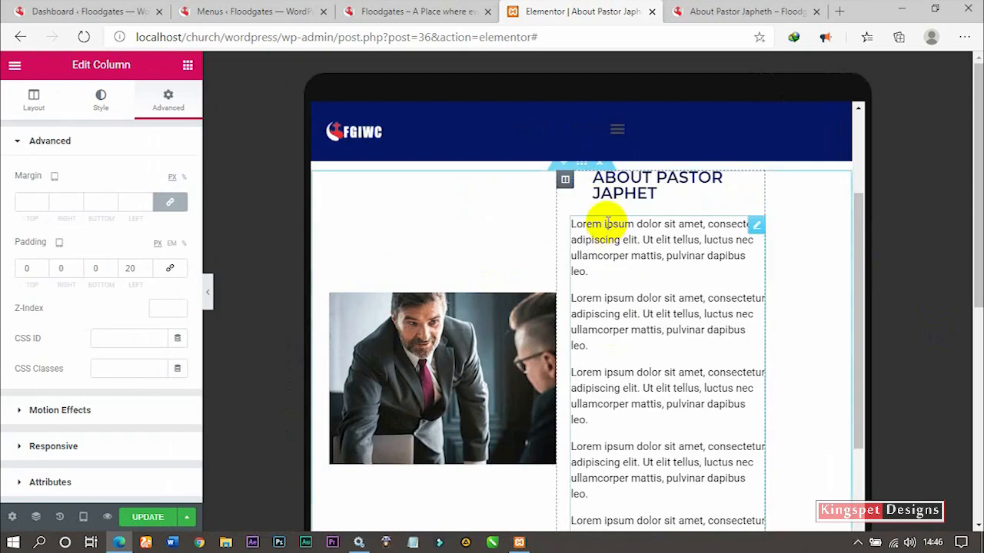
Set the pastor section's tablet padding to 0 on all sides.
scroll(592, 253, up, 3)
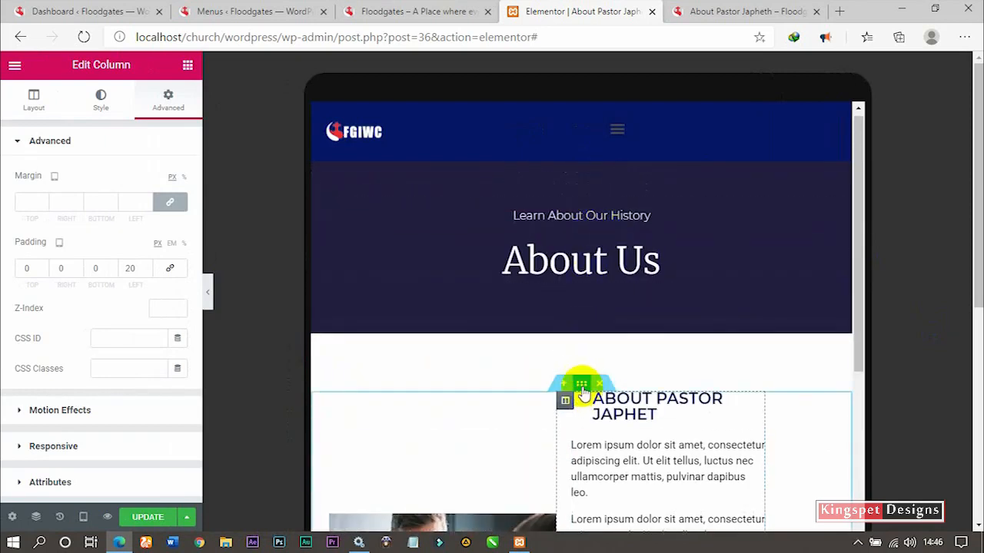
click(582, 384)
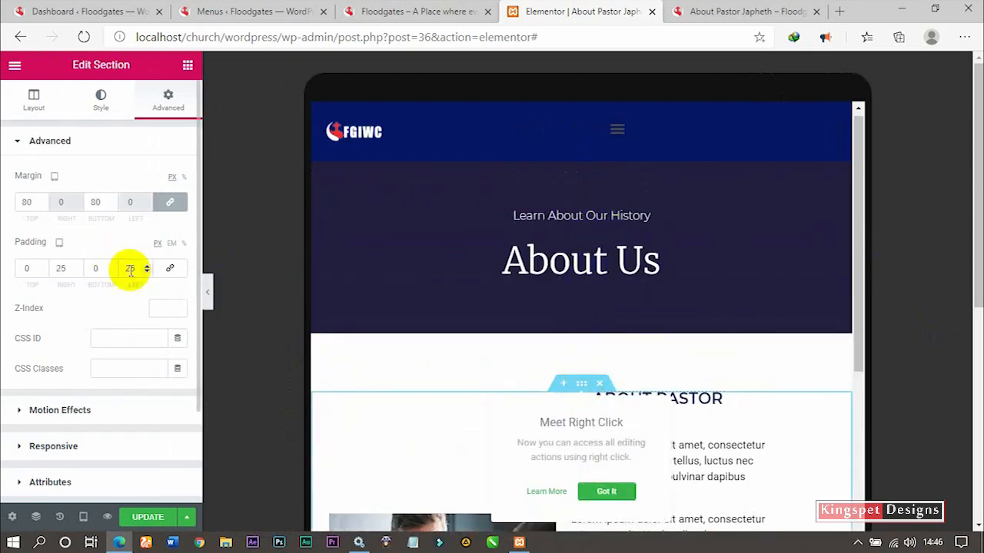
click(171, 271)
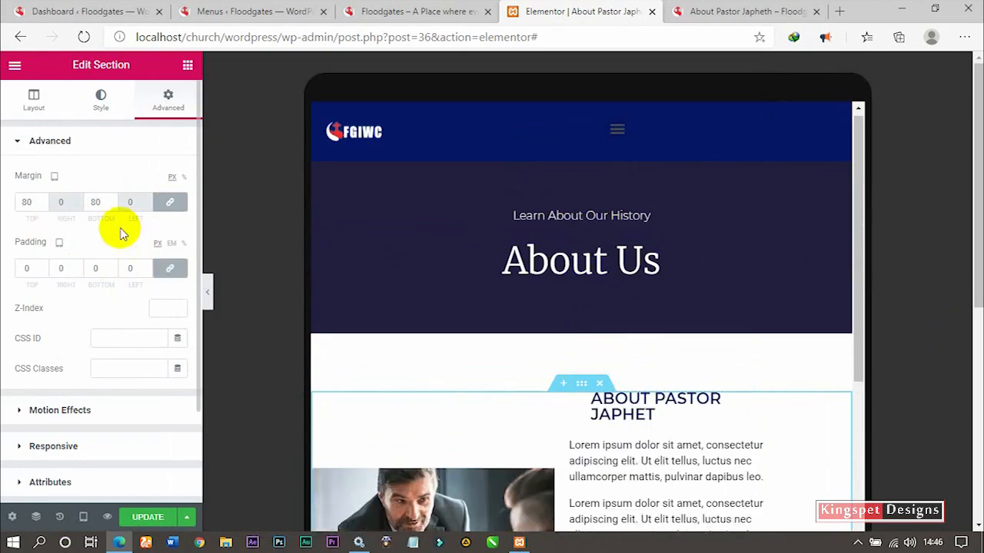
Try top and bottom tablet margins of 0 on the pastor section.
click(171, 204)
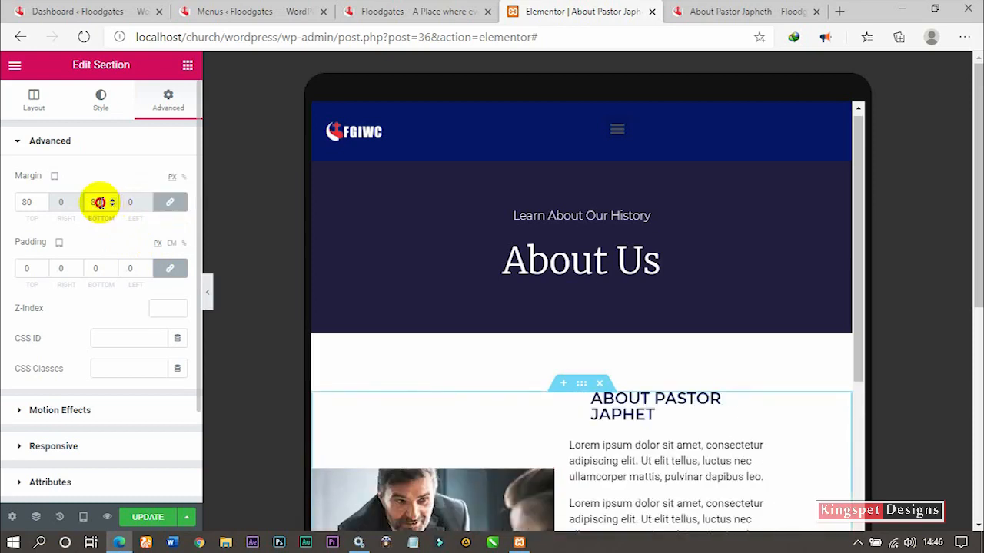
double_click(100, 202)
text(0)
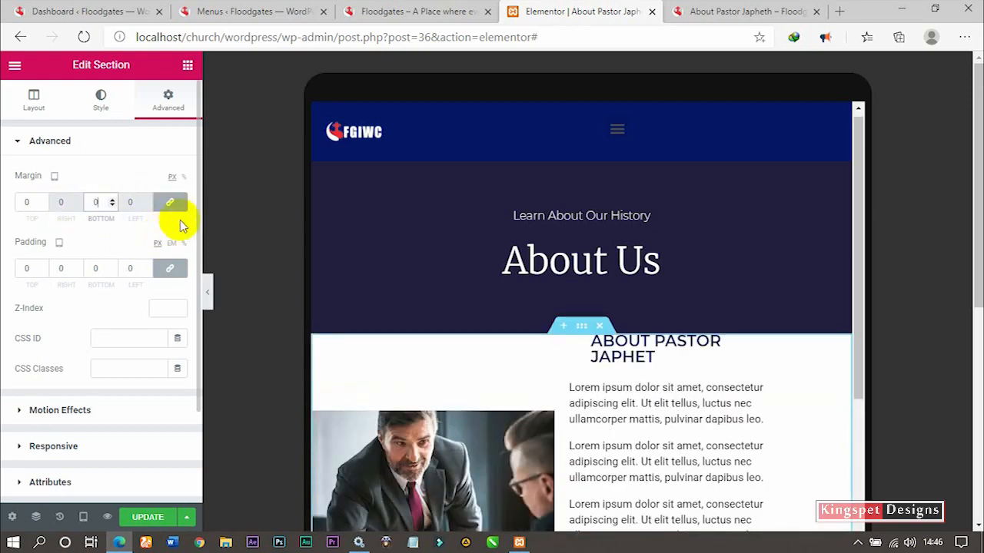
scroll(507, 346, down, 5)
scroll(660, 346, up, 3)
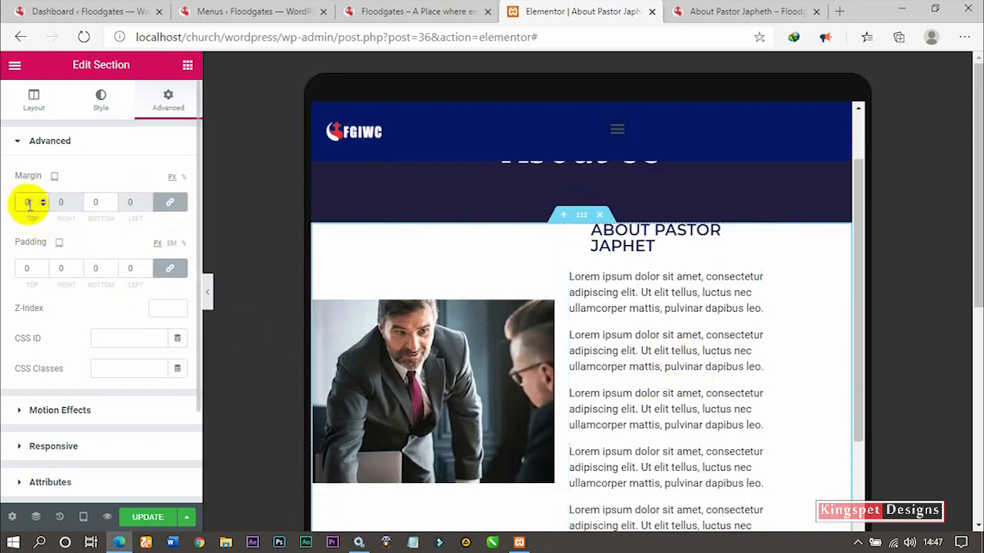
Set the pastor section's top and bottom tablet margins to 30 px and check the spacing.
text(3)
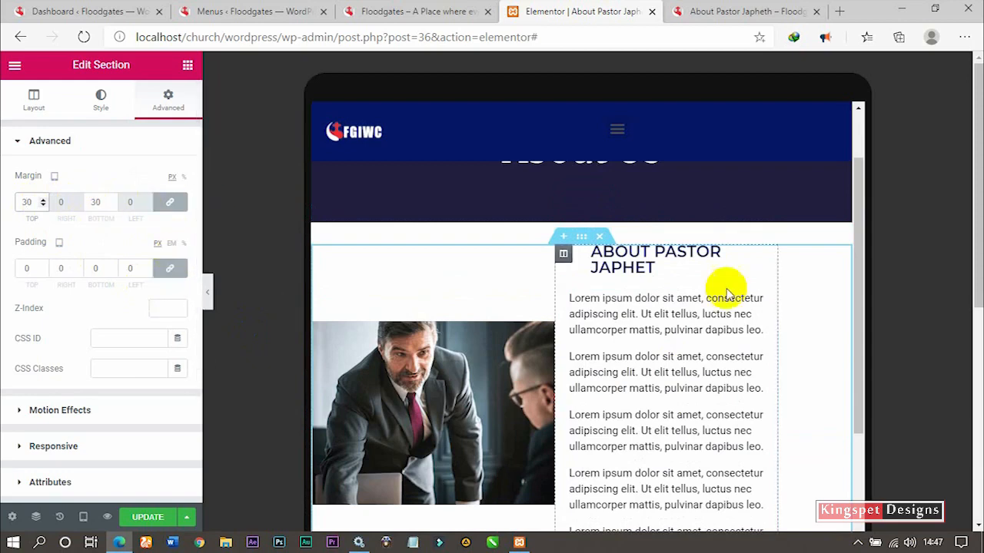
scroll(725, 285, down, 5)
scroll(716, 292, up, 3)
scroll(671, 278, up, 3)
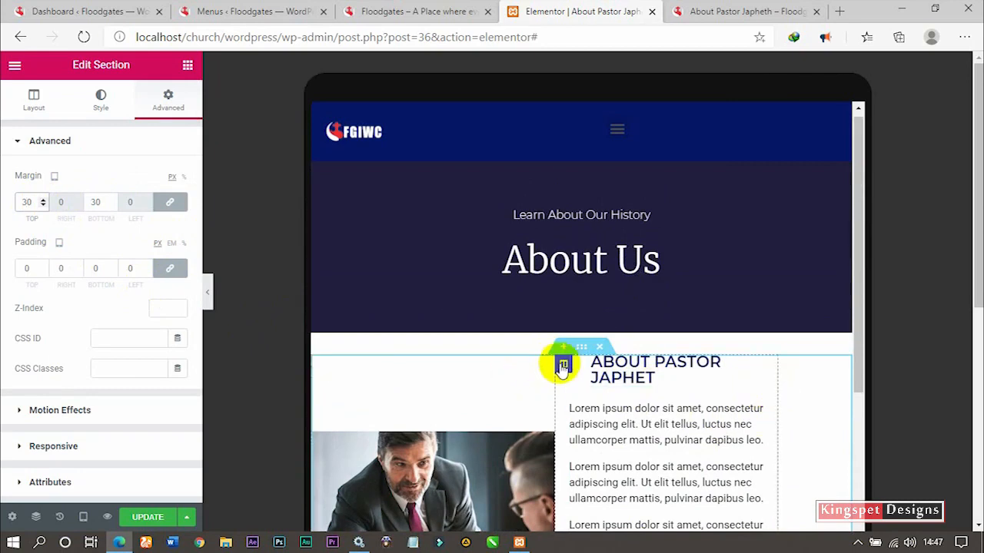
Test the pastor text column at 100% tablet width and set it to 60%.
click(565, 365)
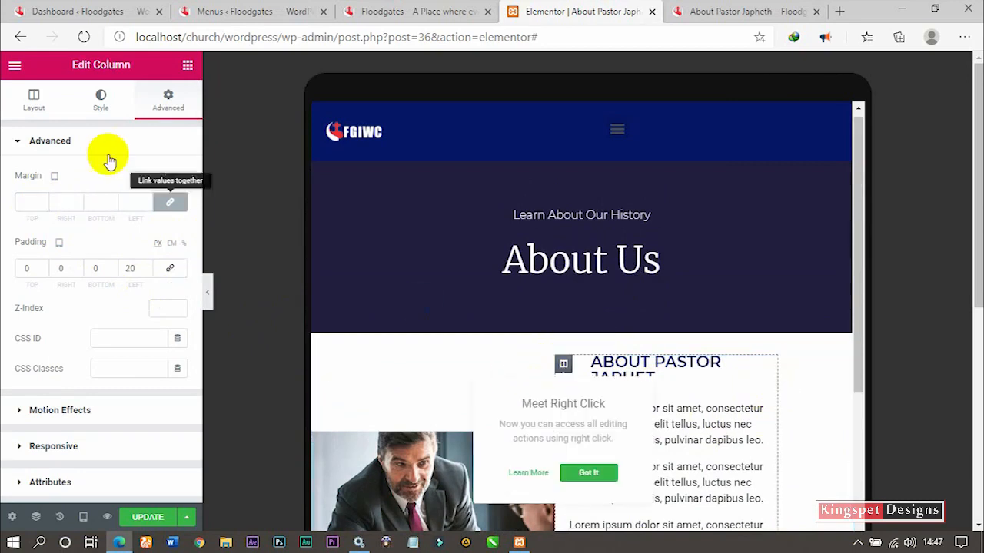
click(32, 98)
click(165, 175)
text(10)
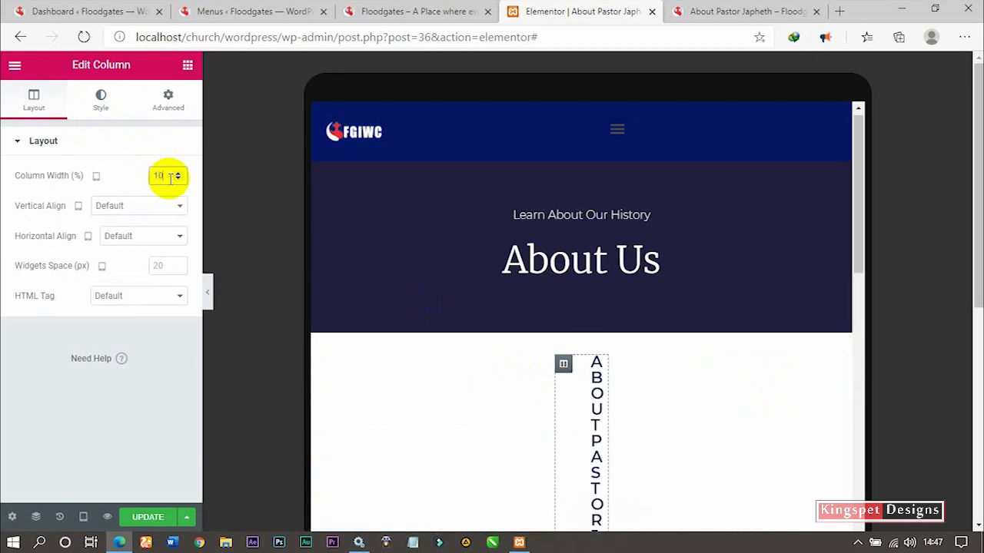
text(0)
scroll(484, 350, down, 3)
scroll(484, 349, down, 2)
scroll(541, 340, up, 3)
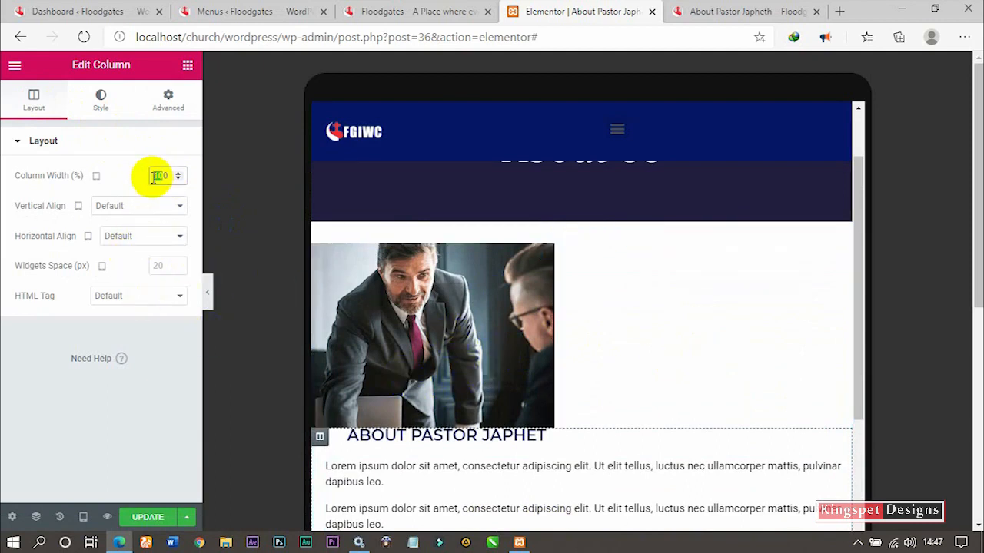
text(50)
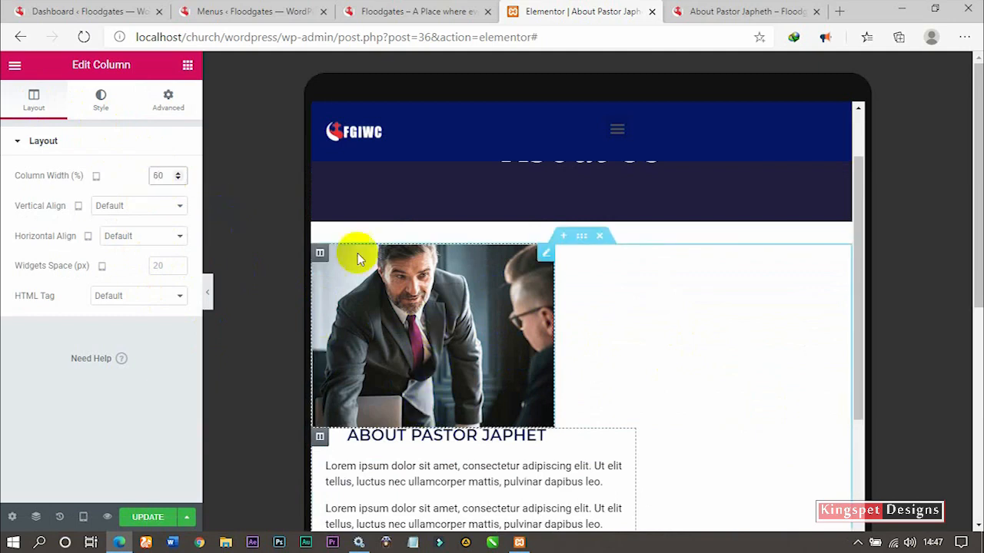
Set the pastor image column's tablet width to 40% and check the two-column layout with the editing panel hidden.
click(321, 256)
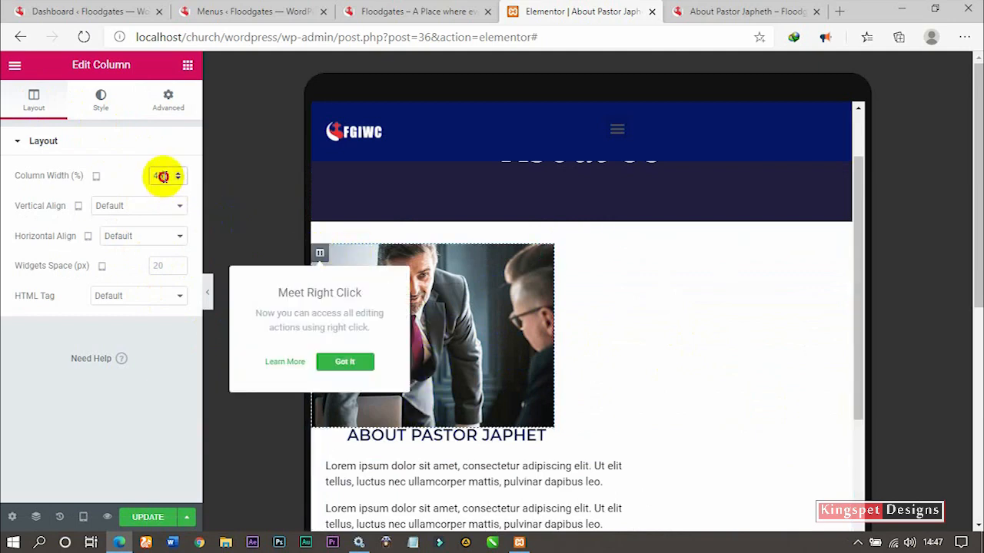
double_click(158, 177)
text(40)
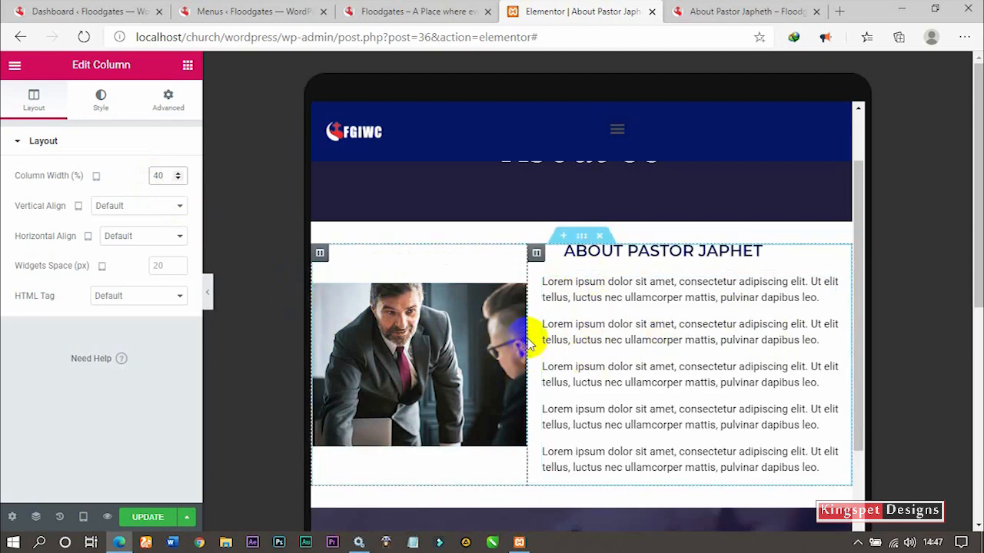
click(207, 292)
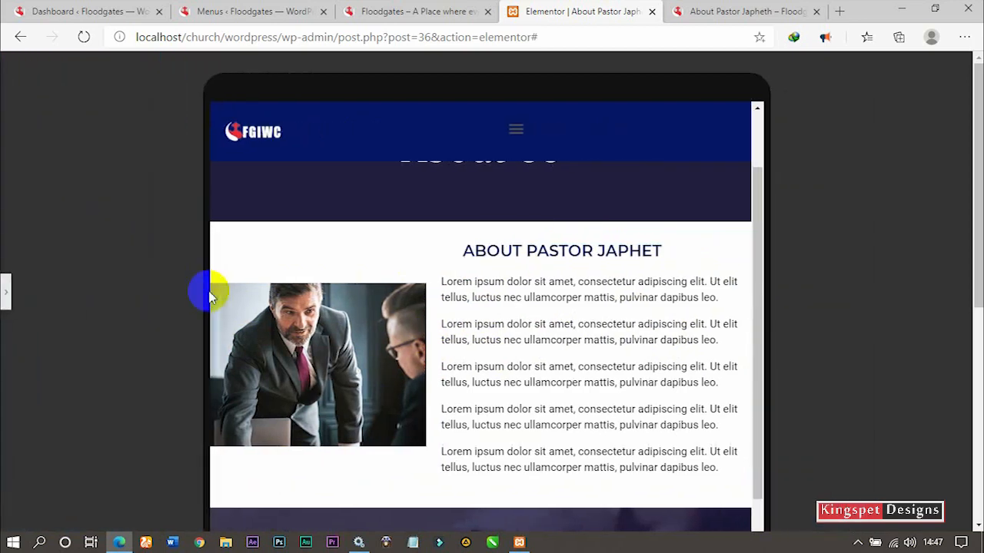
click(6, 294)
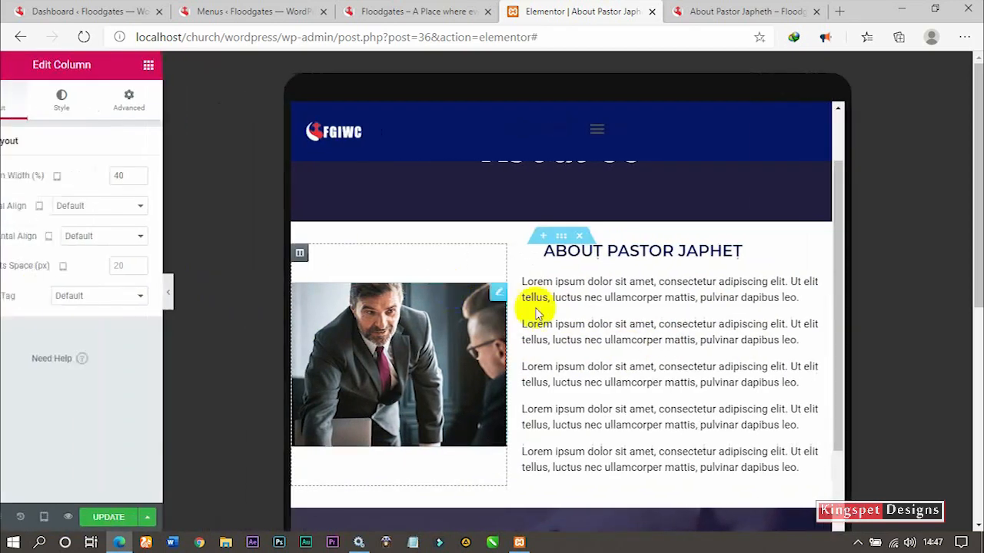
Unlink the pastor section's tablet padding values and set the top padding to 20 px.
click(582, 238)
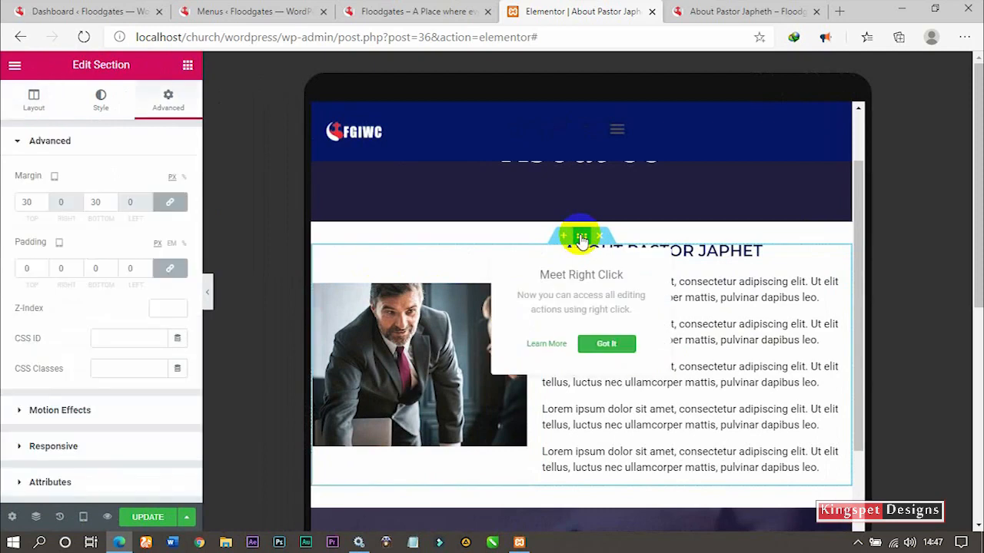
click(171, 271)
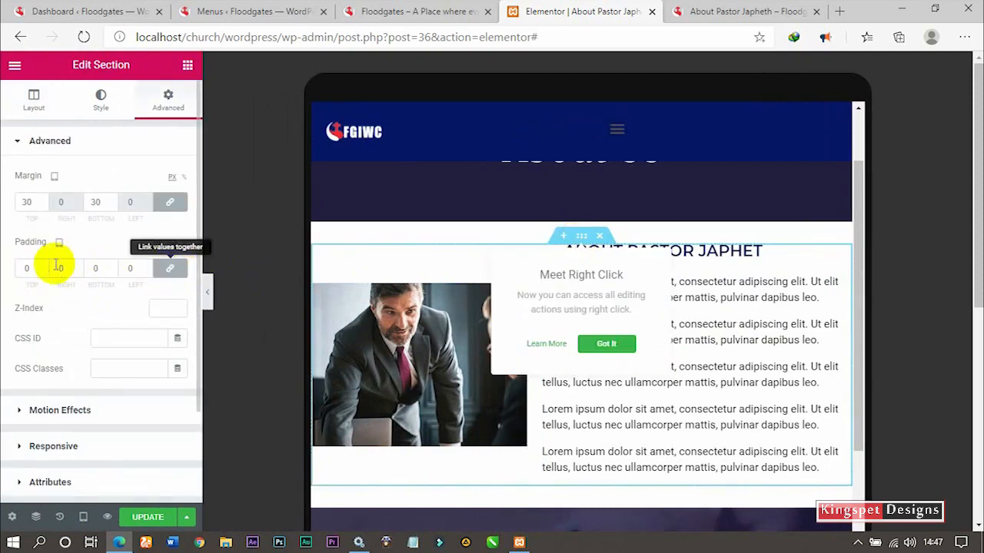
click(30, 269)
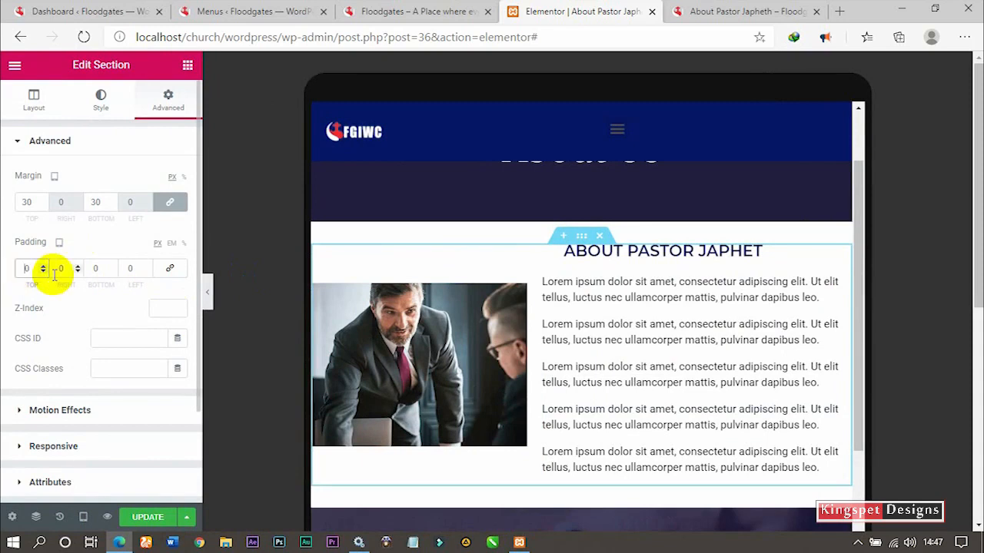
text(20)
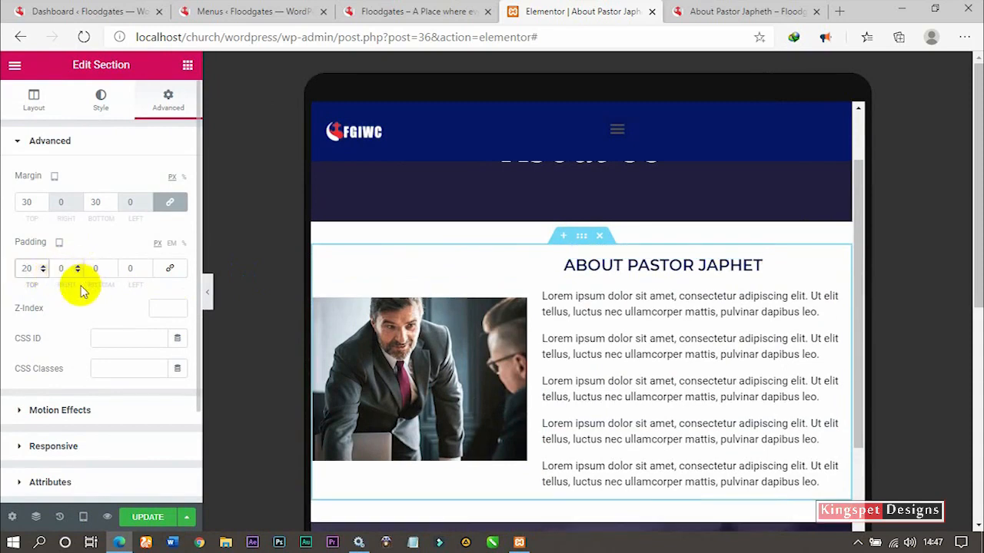
Apply 20 px tablet padding to all sides of the pastor section, check the layout, and set the left padding to 30 px.
click(169, 269)
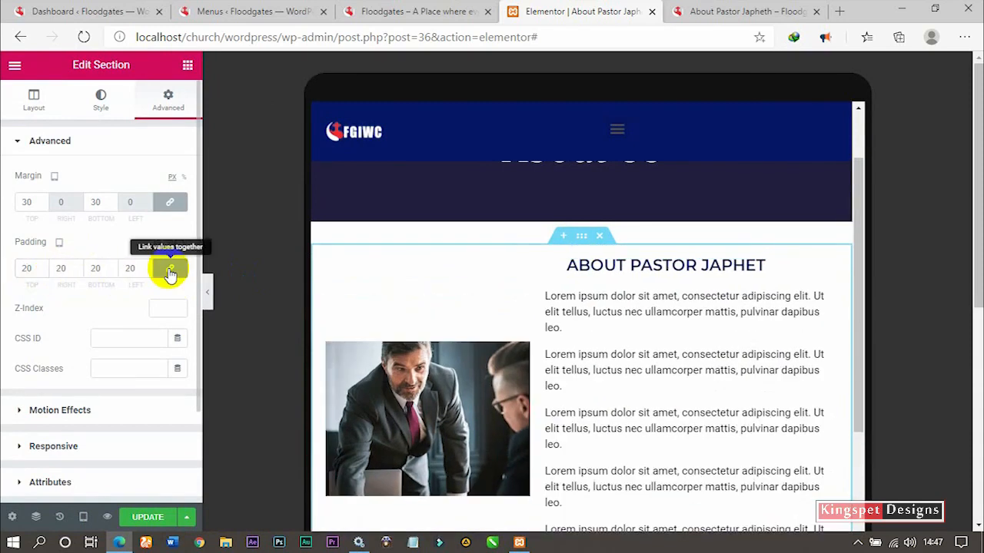
click(207, 297)
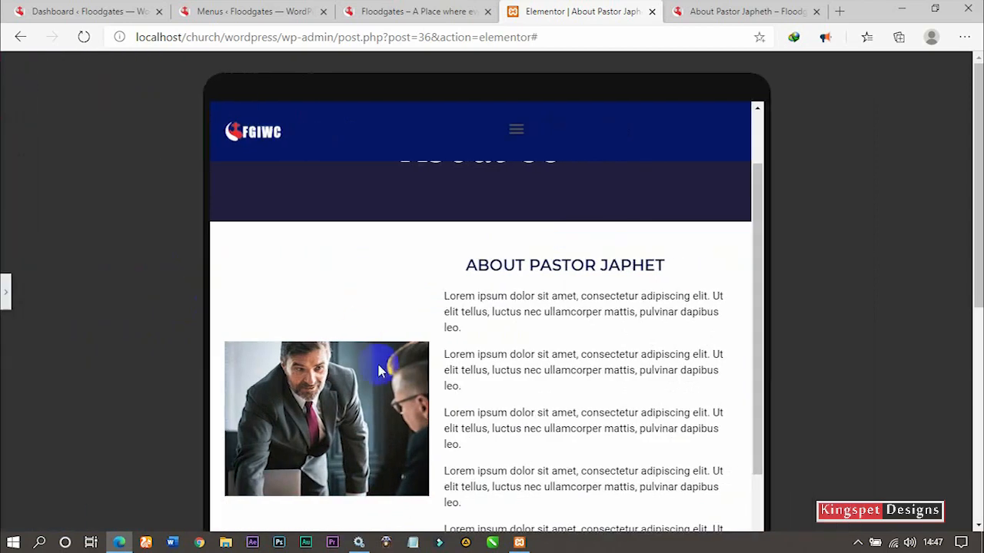
click(4, 299)
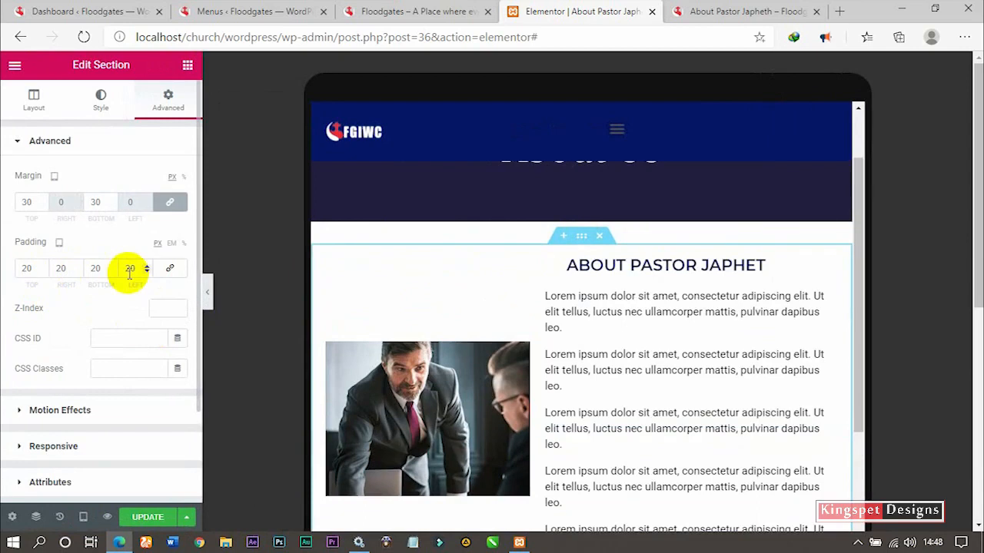
text(30)
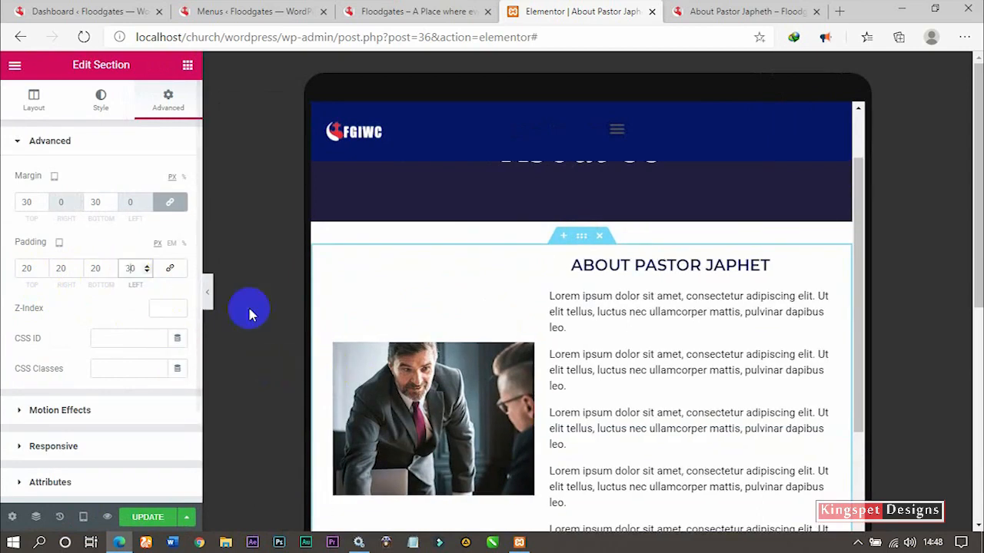
scroll(592, 370, down, 3)
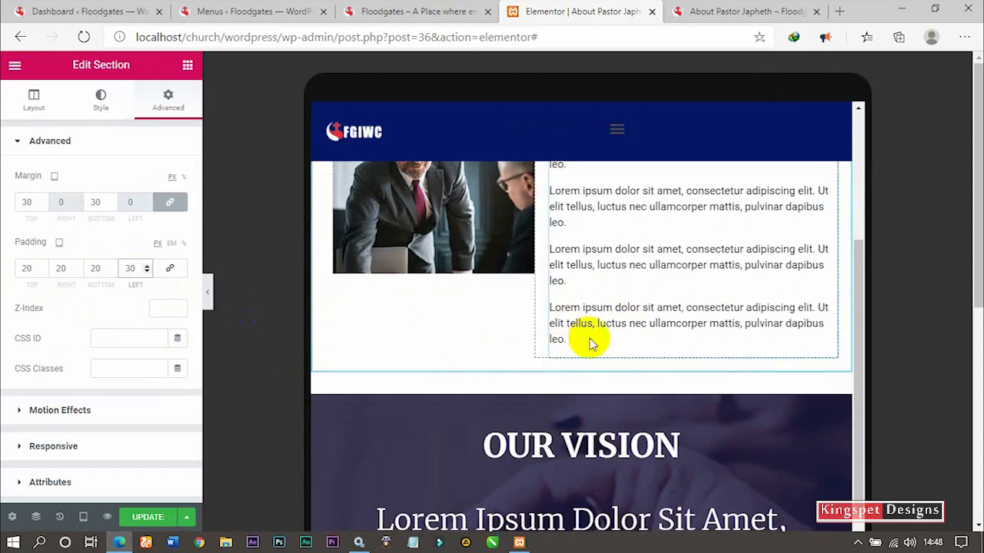
scroll(588, 340, up, 3)
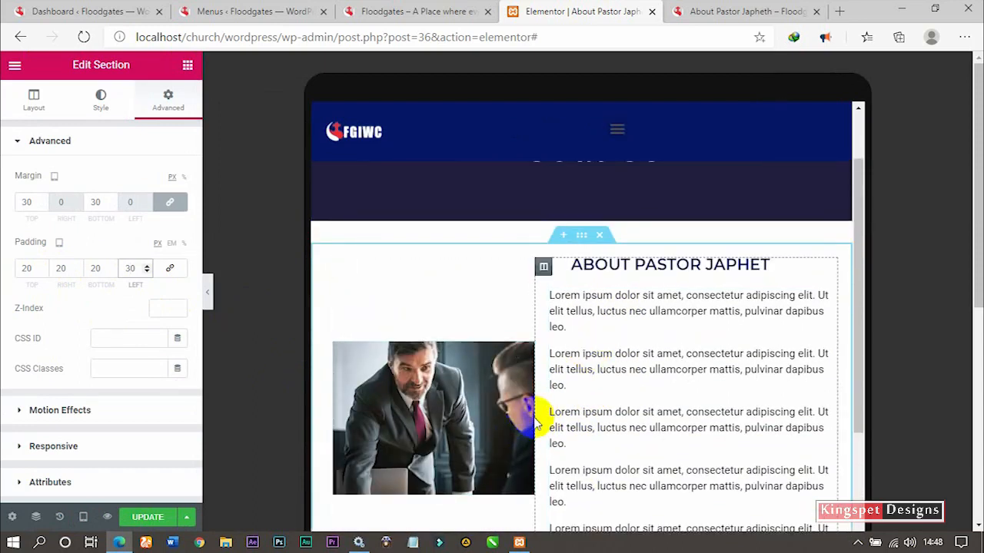
Examine the pastor section's spacing and the vision section beneath it in the tablet preview with the editing panel hidden.
click(651, 390)
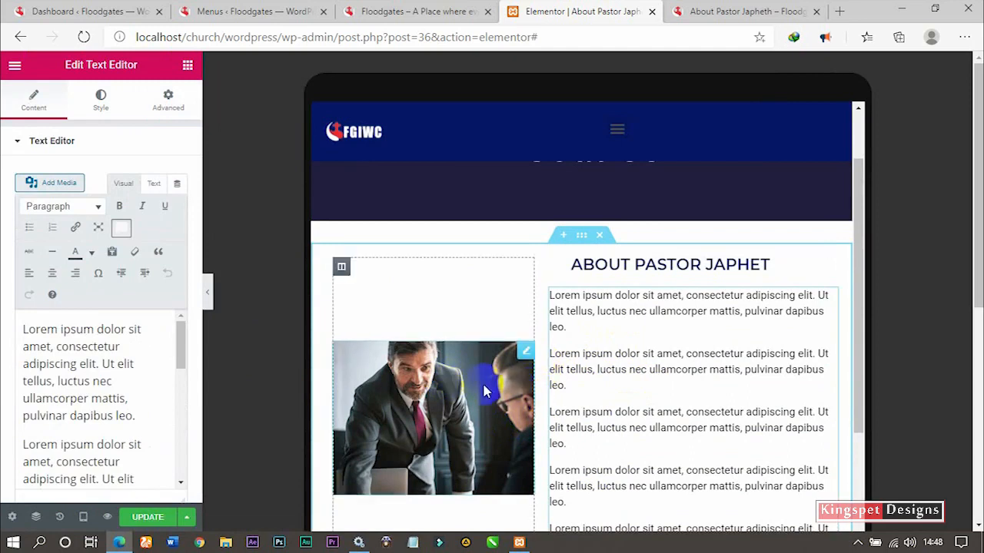
click(209, 296)
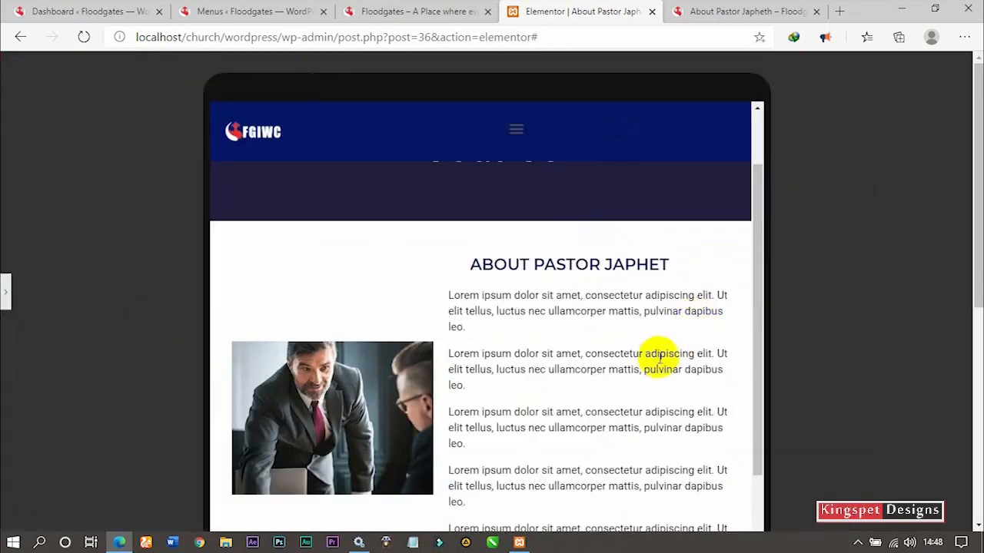
scroll(652, 352, down, 5)
scroll(655, 359, up, 3)
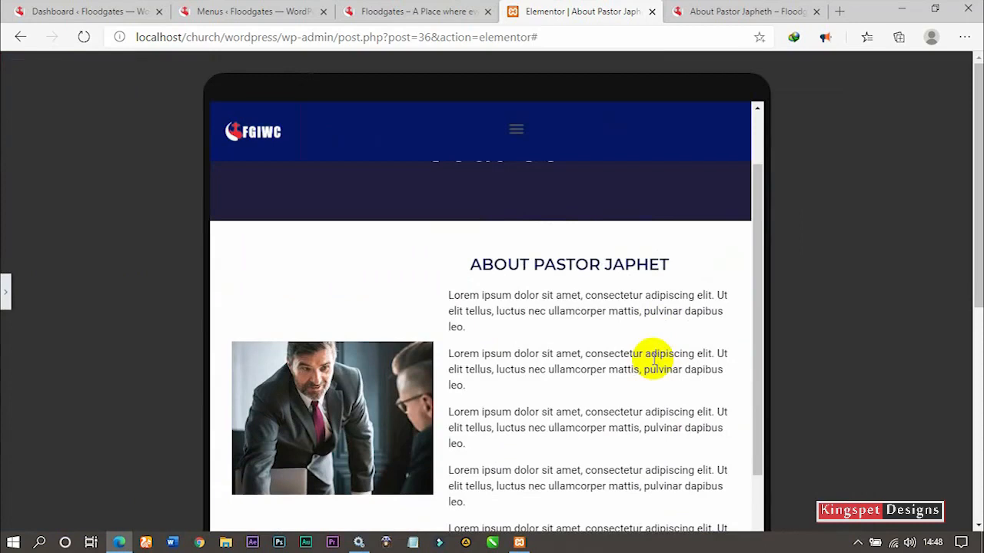
scroll(575, 346, down, 5)
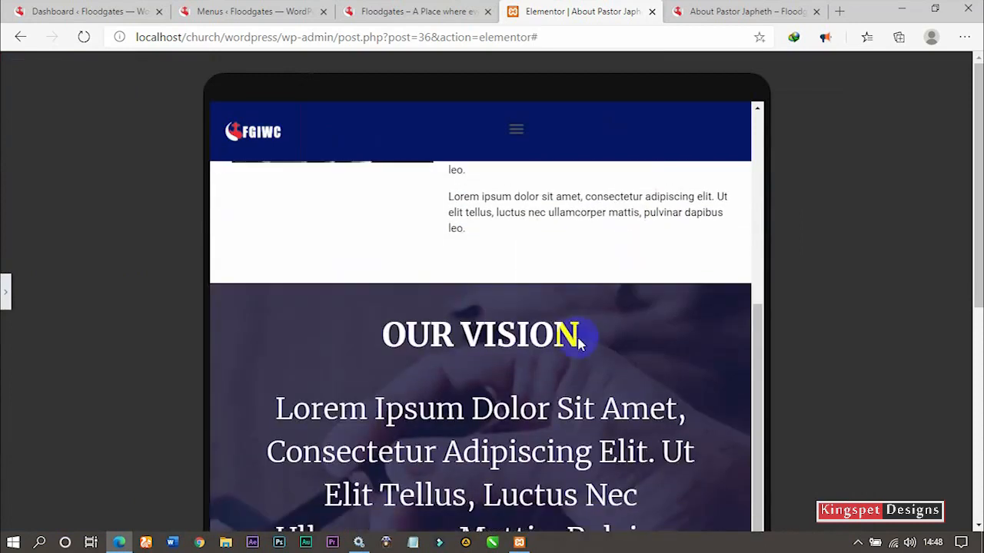
scroll(578, 335, up, 5)
scroll(575, 331, up, 2)
scroll(582, 363, down, 8)
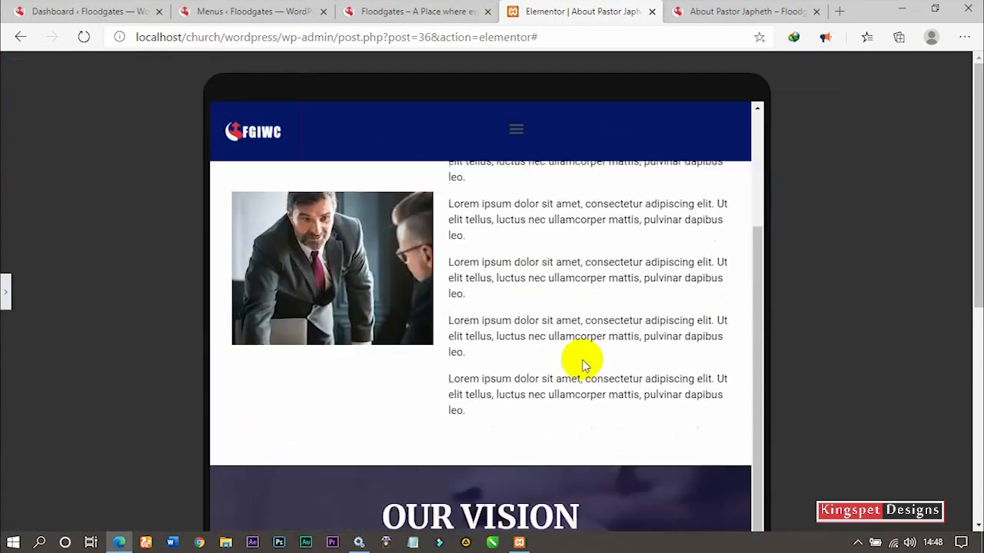
scroll(477, 340, down, 3)
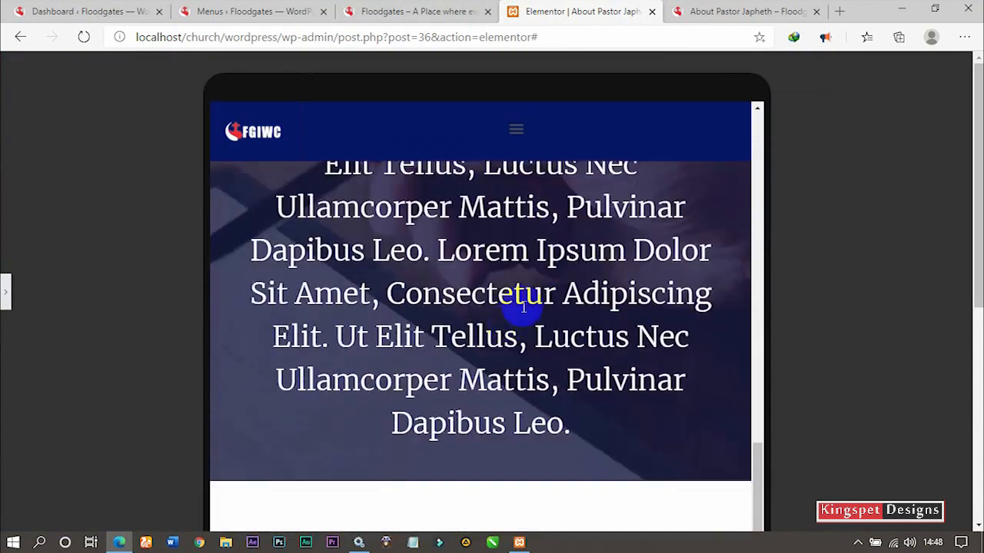
scroll(498, 256, up, 4)
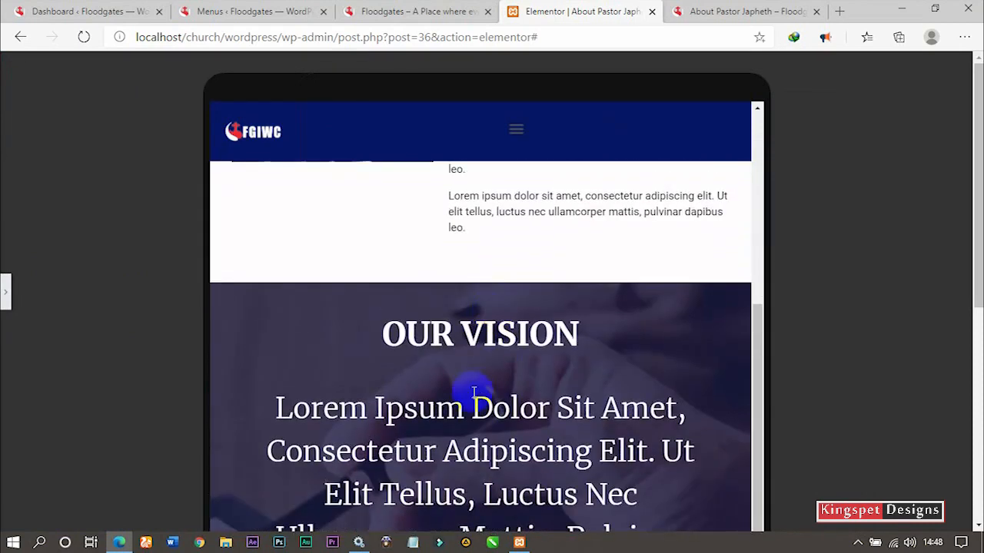
Set the tablet font size of the paragraph text under Our Vision to 20 px.
click(534, 407)
scroll(571, 411, down, 3)
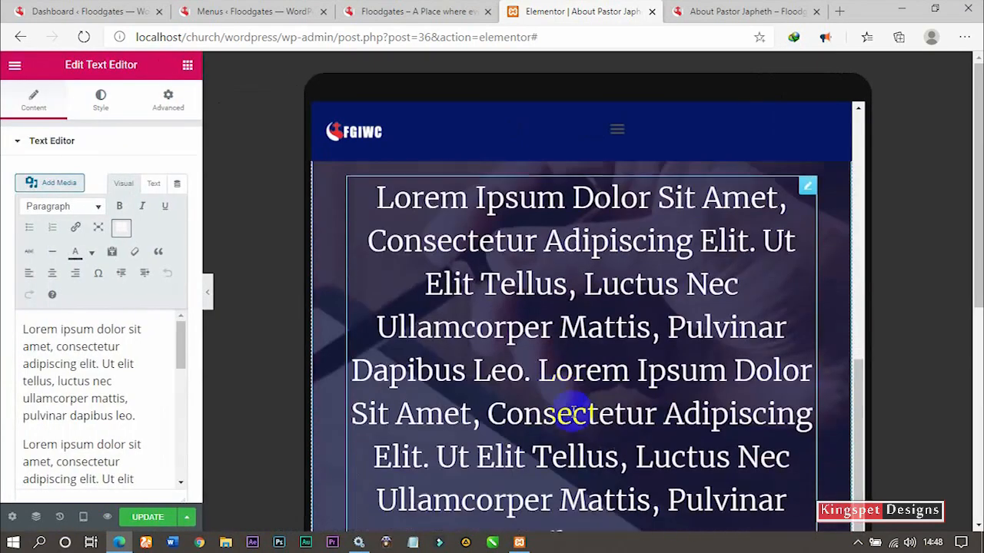
click(581, 350)
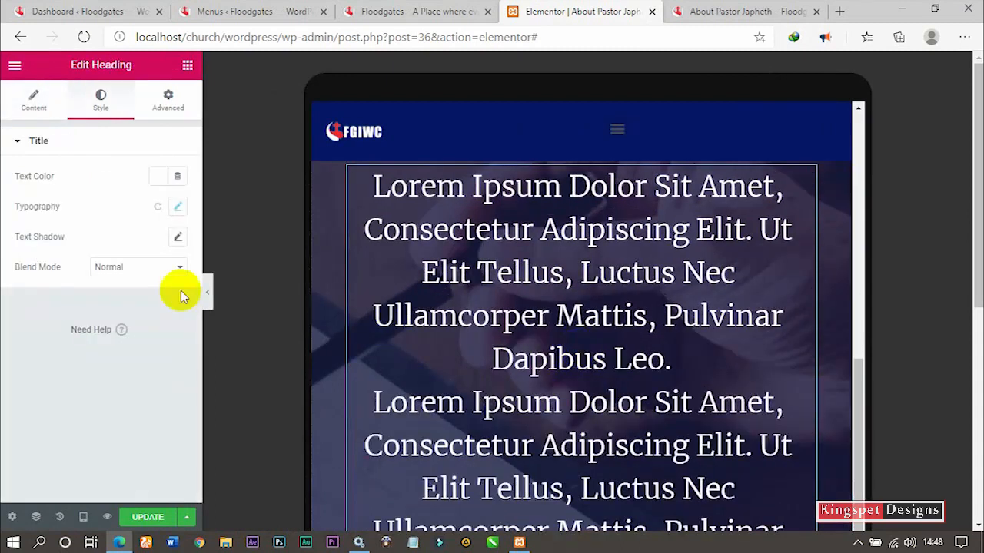
click(31, 101)
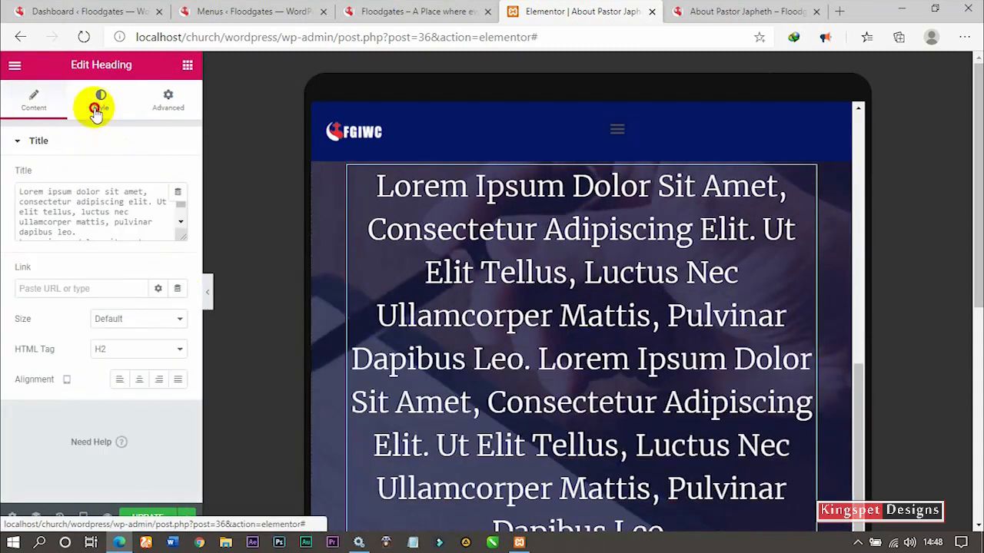
click(98, 110)
click(178, 206)
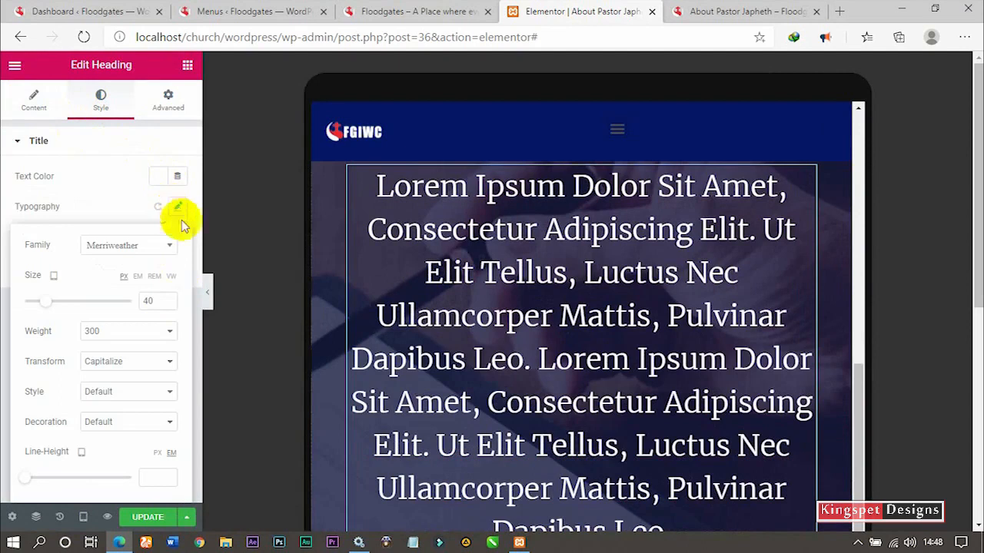
text(2)
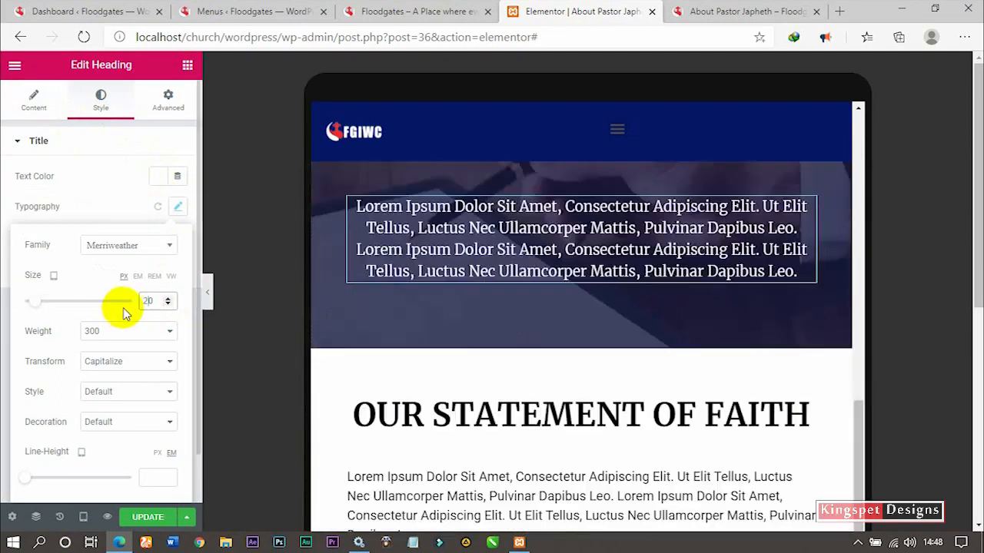
Set the Our Vision heading's tablet font size to 35 px.
scroll(529, 279, up, 3)
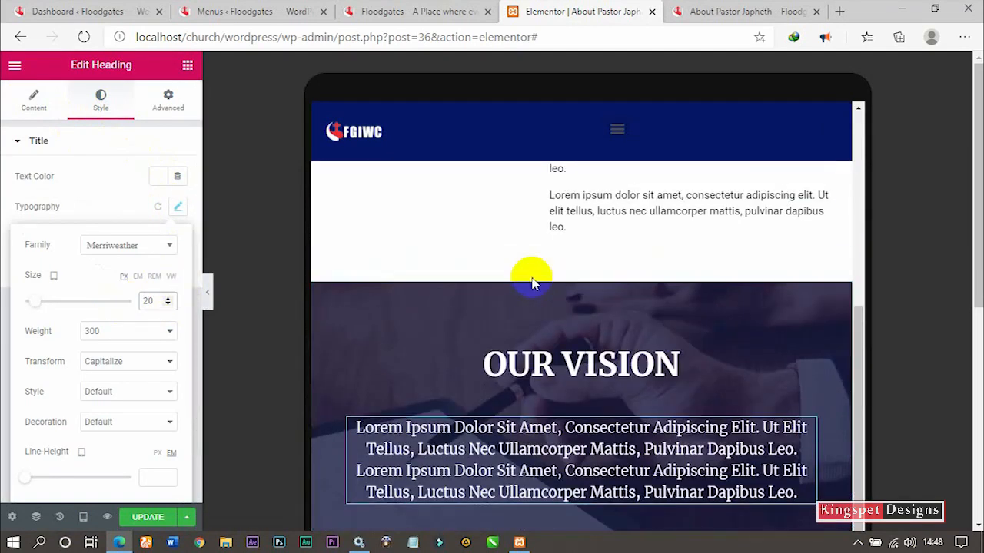
click(393, 346)
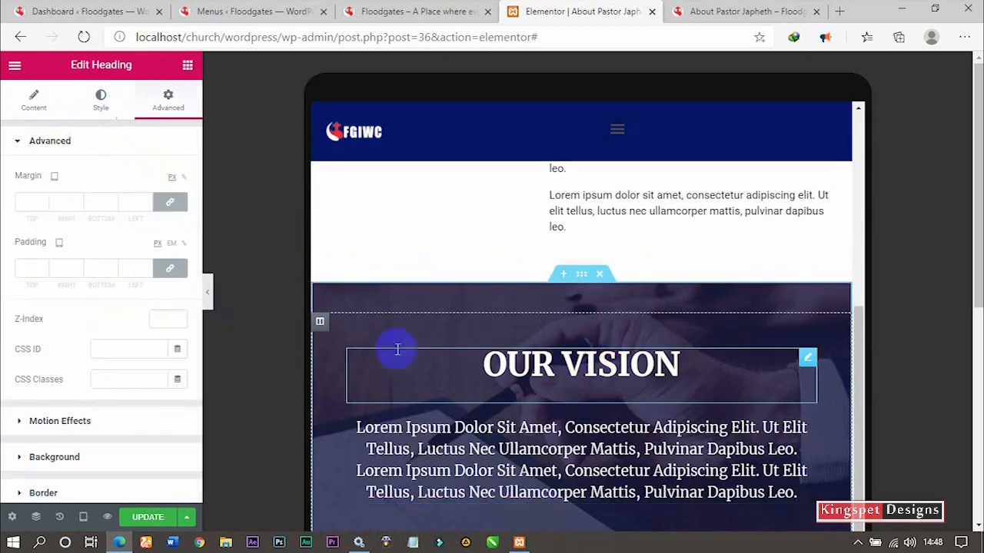
click(100, 100)
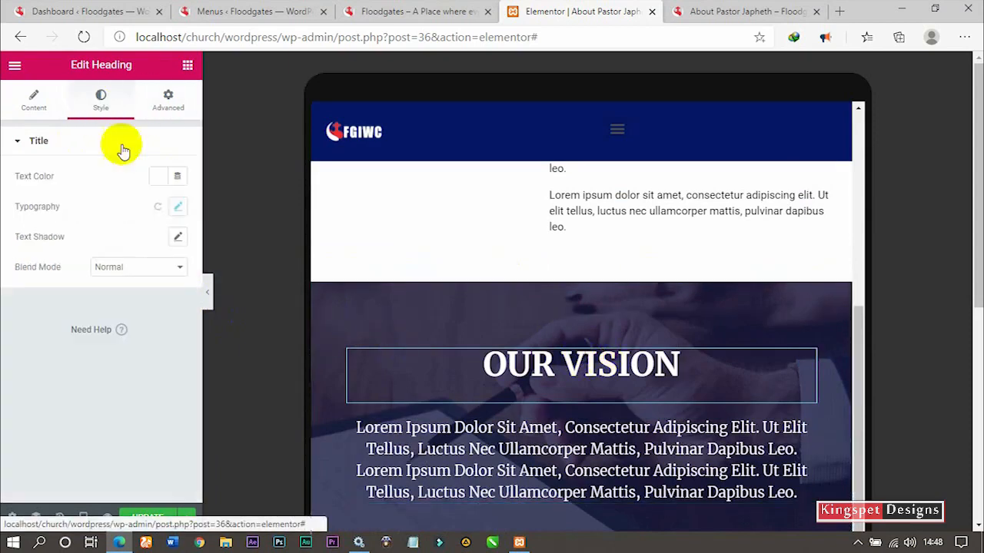
click(178, 207)
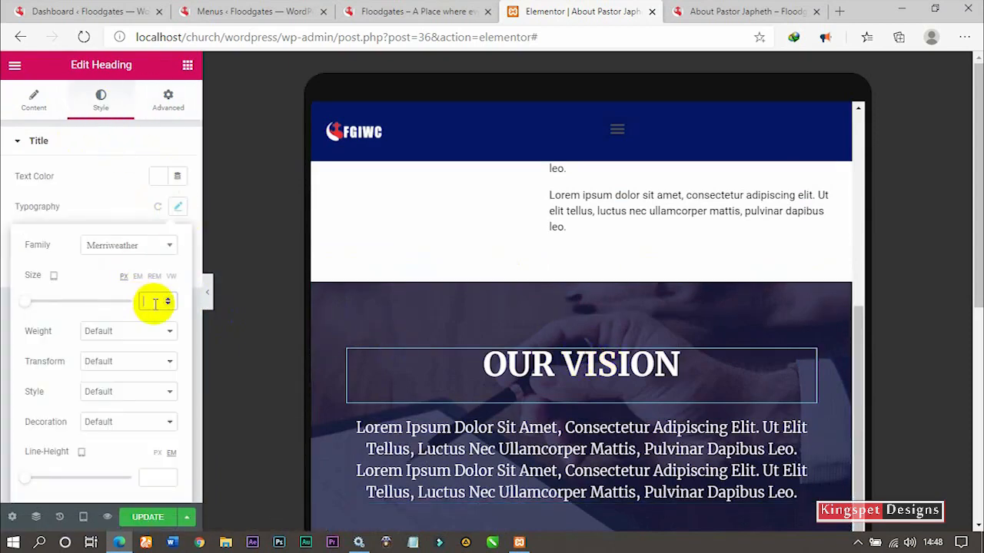
text(35)
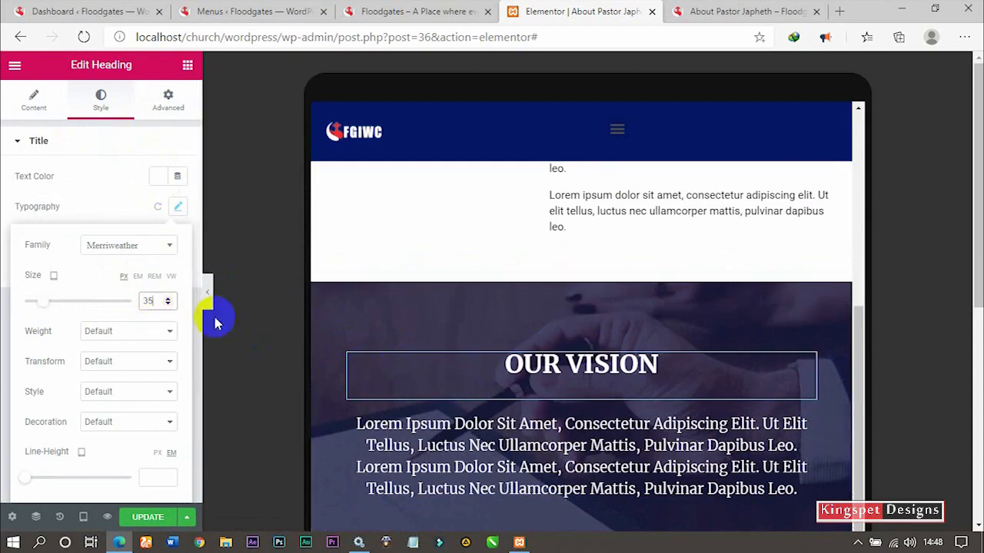
Set the Our Statement of Faith heading's tablet font size to 35 px.
click(575, 415)
scroll(604, 429, down, 3)
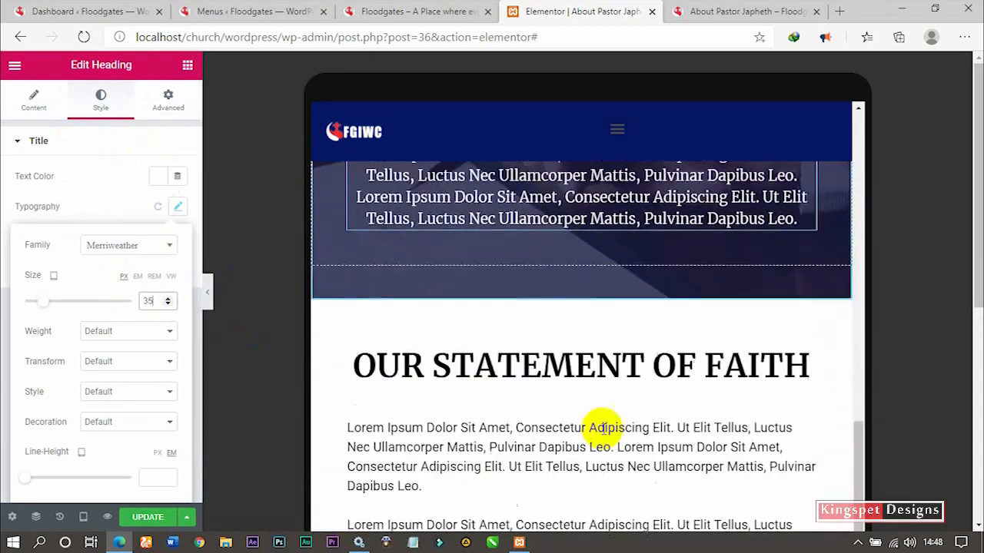
click(582, 317)
click(588, 298)
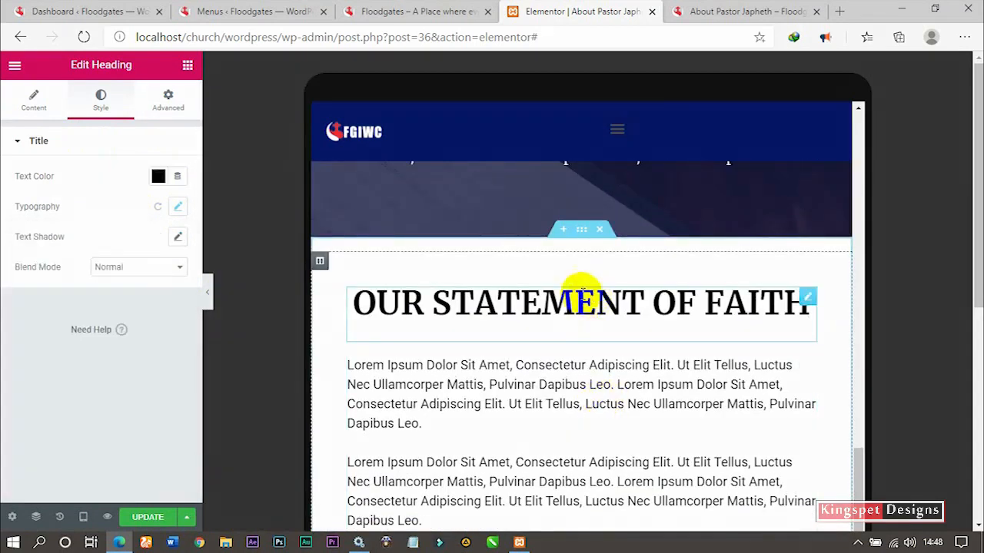
click(178, 209)
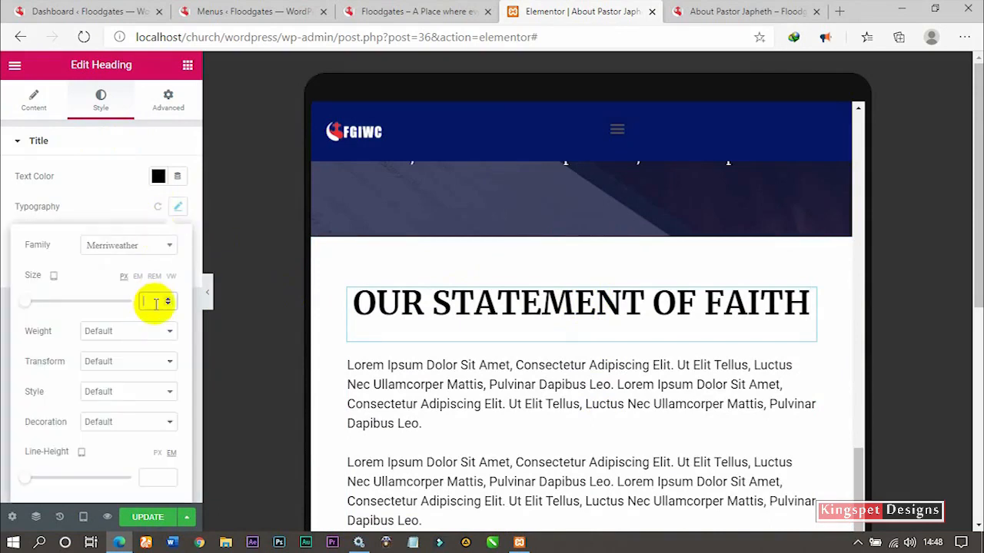
text(35)
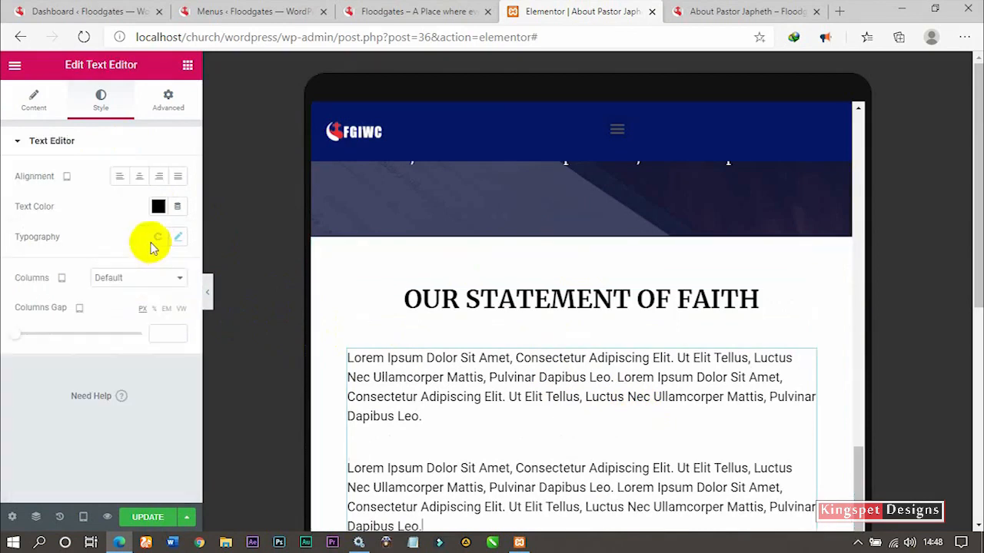
Set the statement of faith body text's tablet font size to 15 px and check the section with the editing panel hidden.
click(182, 243)
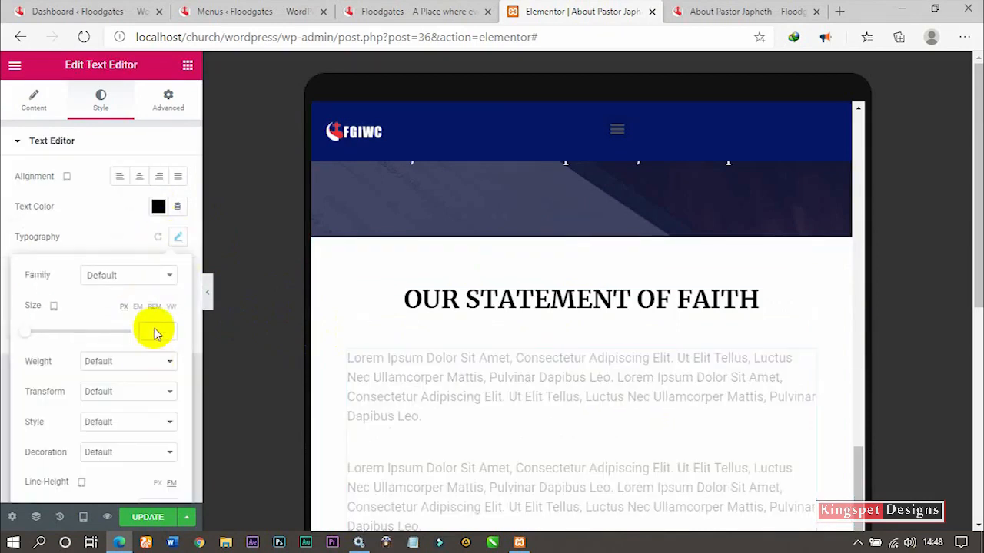
text(15)
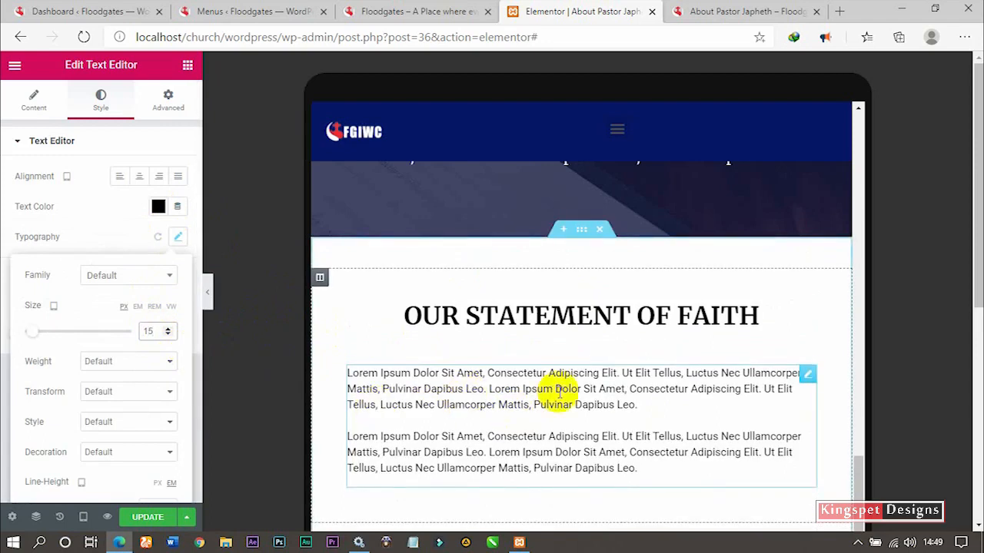
scroll(560, 392, down, 2)
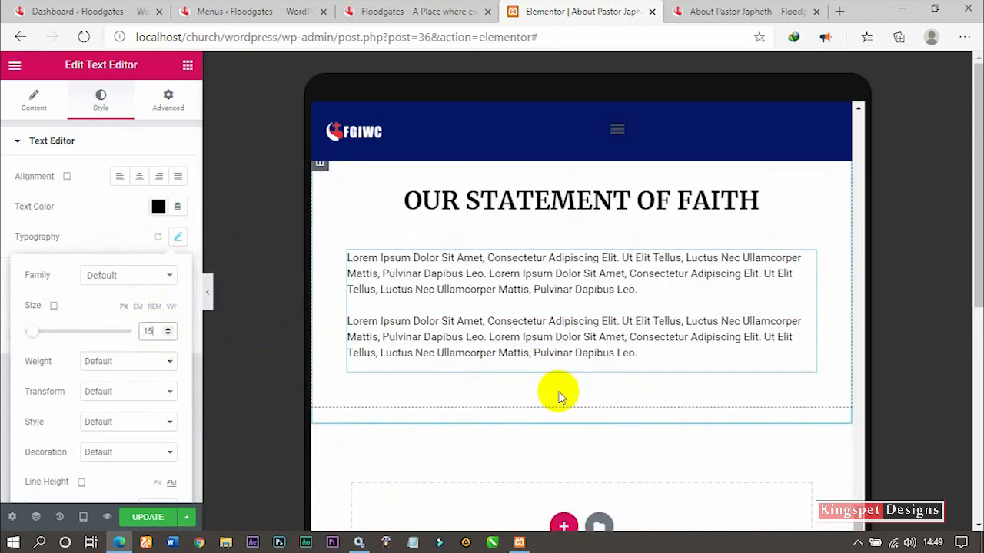
click(515, 200)
scroll(576, 325, down, 4)
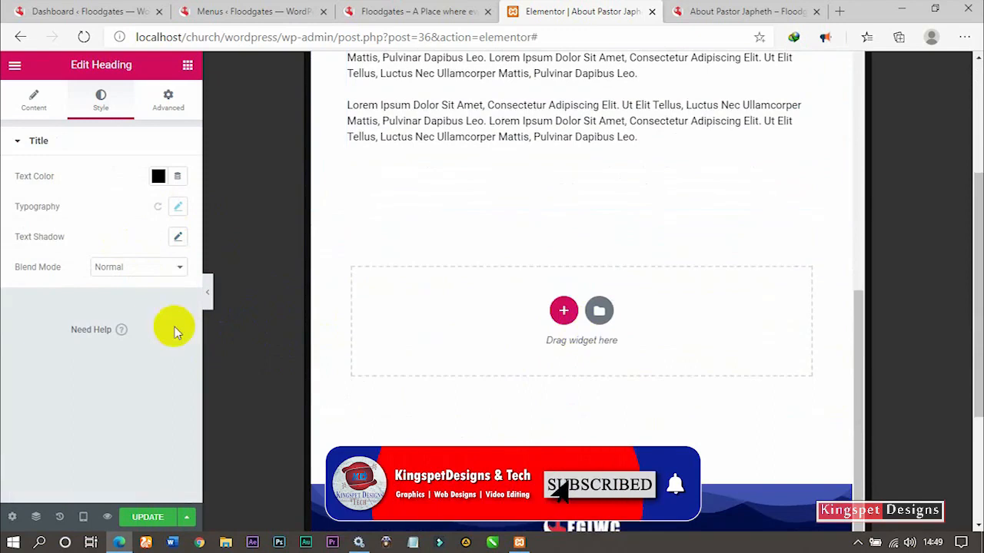
click(207, 293)
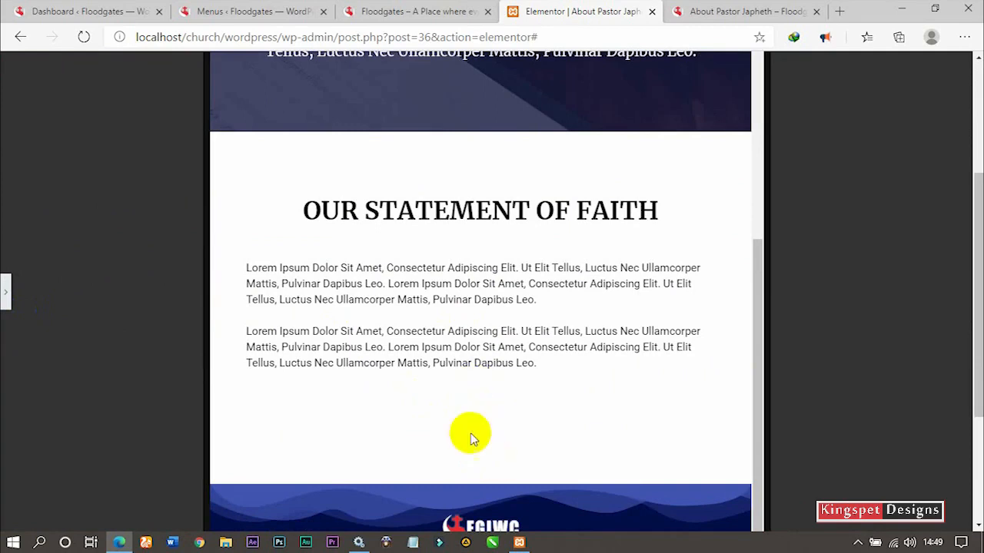
click(7, 296)
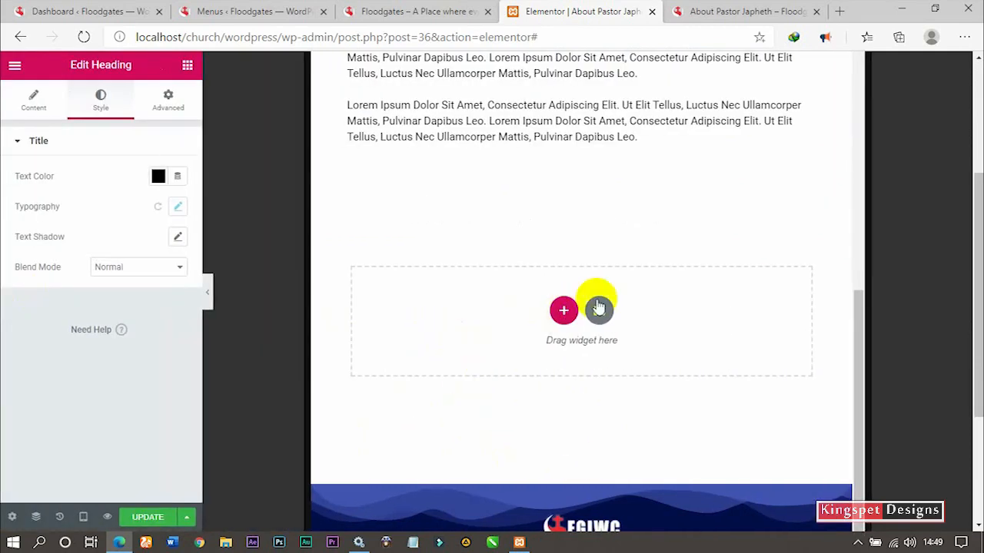
Unlink the statement of faith section's tablet margins, set the bottom margin to -70 px and check the result with the editing panel hidden.
scroll(525, 196, up, 4)
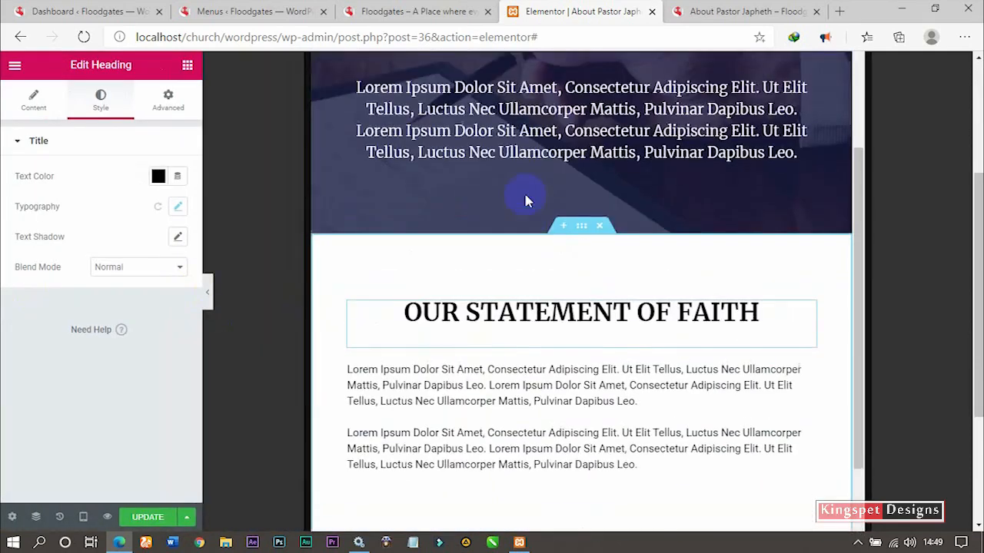
click(580, 232)
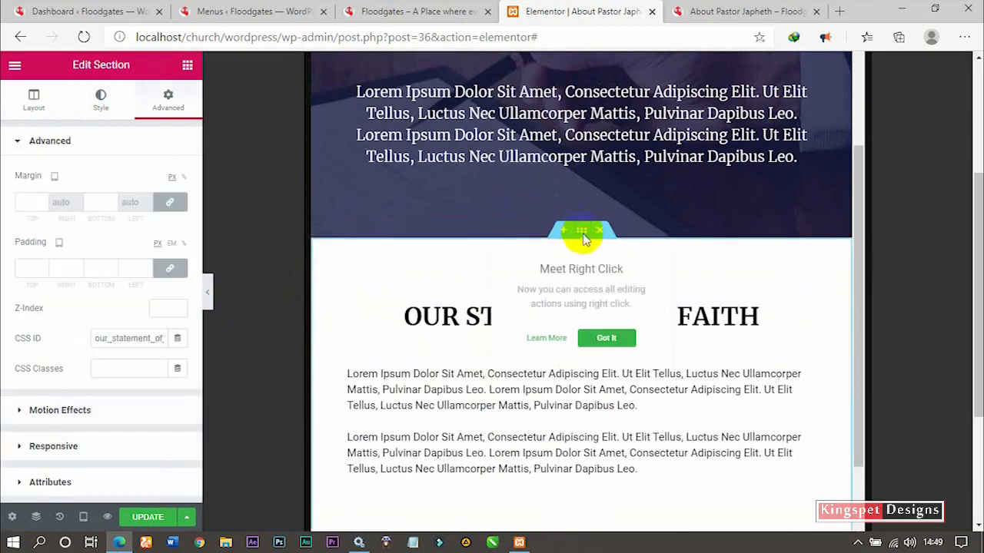
click(171, 204)
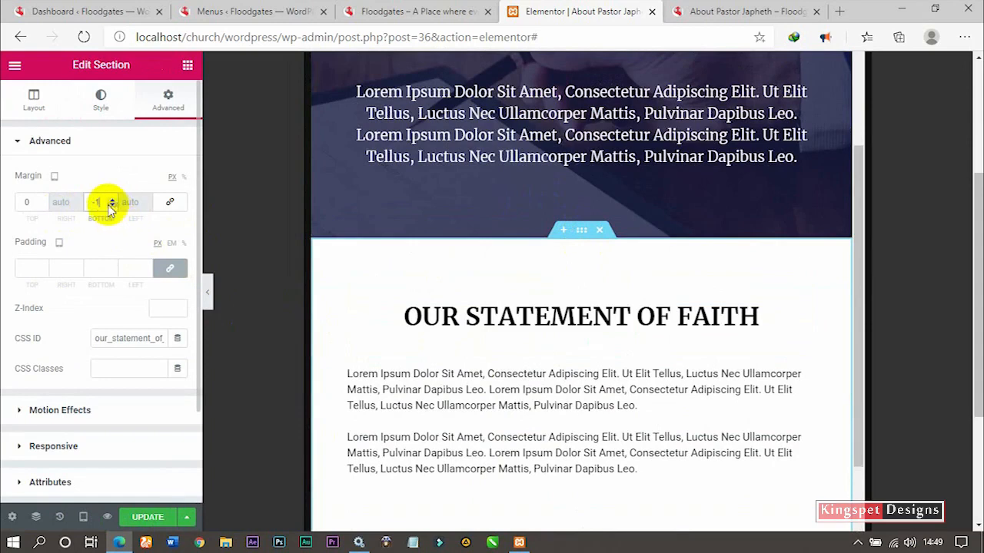
scroll(480, 296, down, 3)
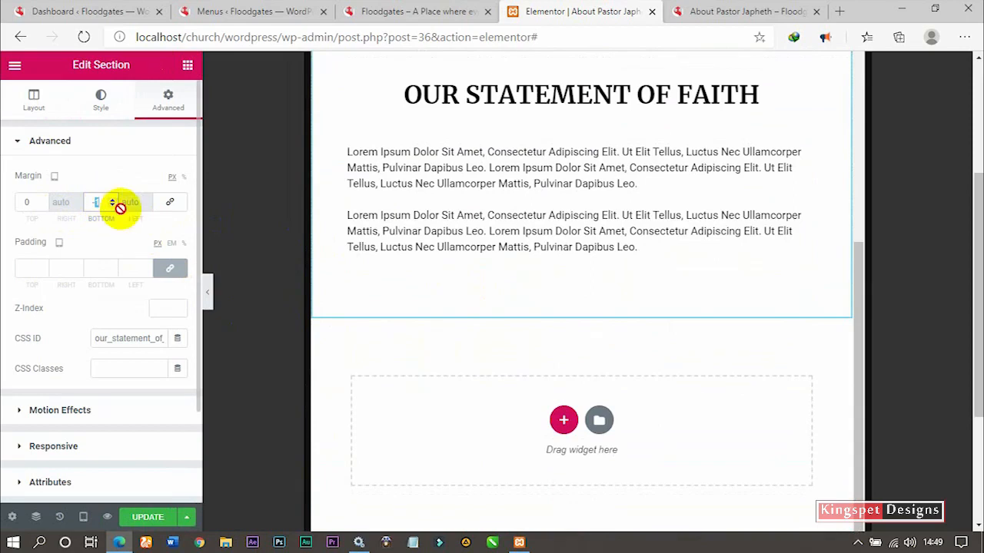
text(50)
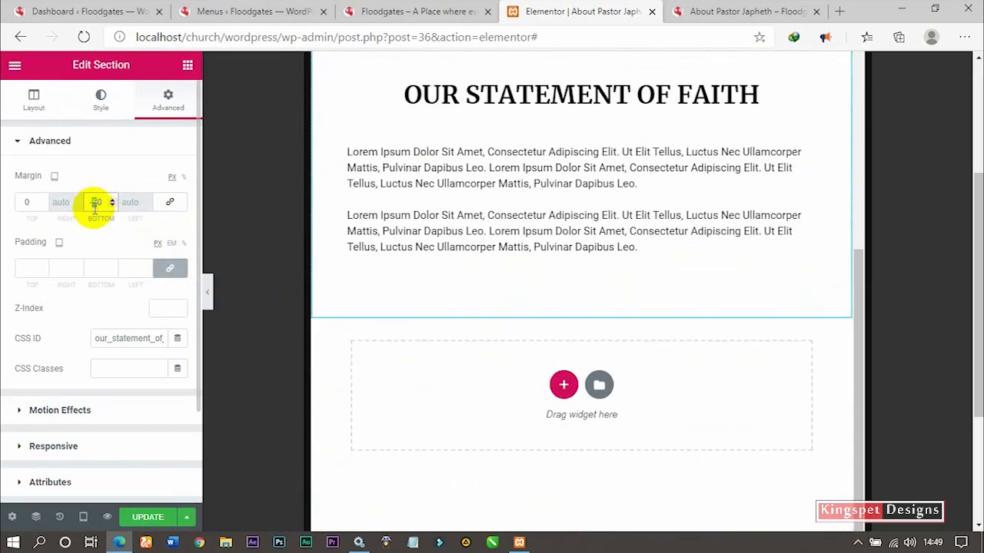
text(7)
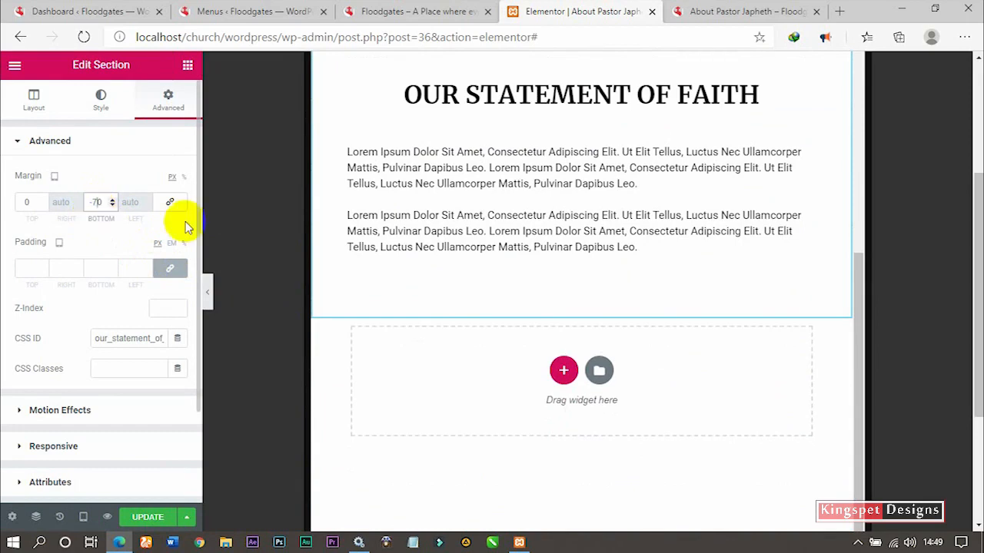
click(208, 300)
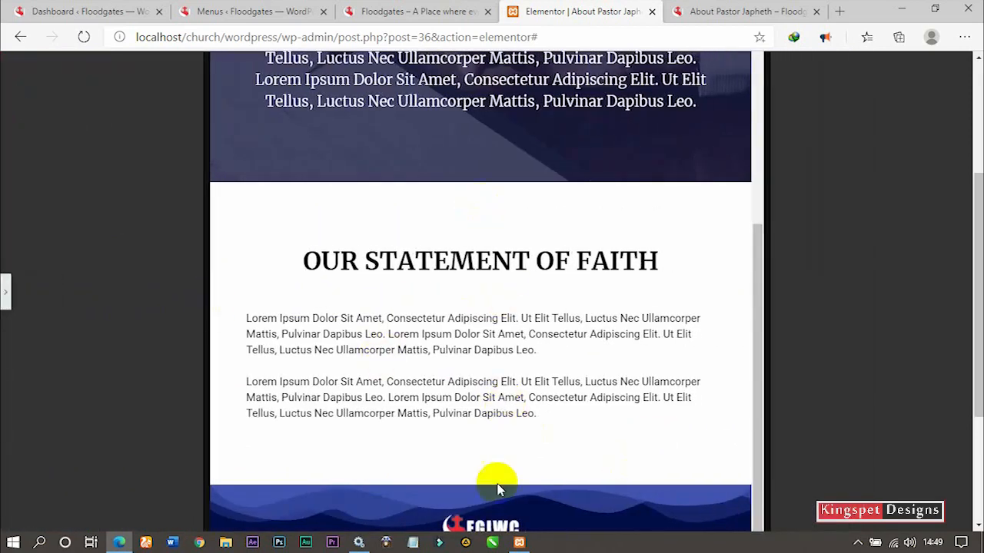
click(4, 298)
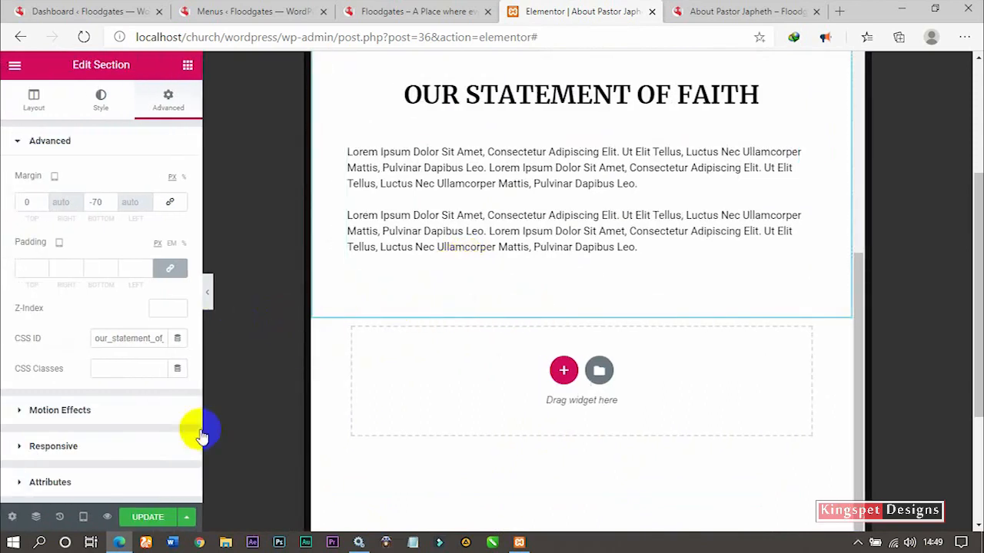
Switch the responsive preview from tablet to mobile.
scroll(635, 358, up, 5)
scroll(635, 358, up, 5)
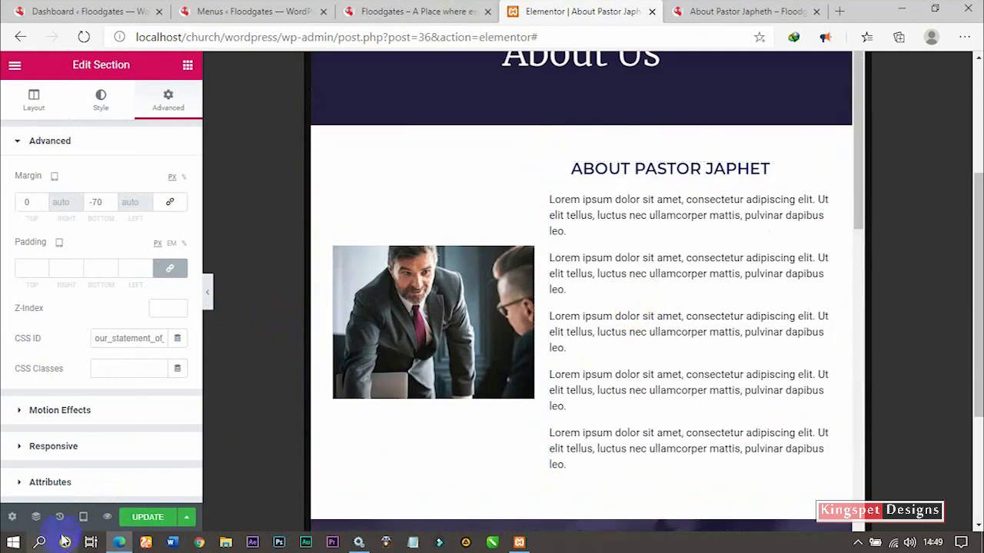
click(84, 517)
click(51, 480)
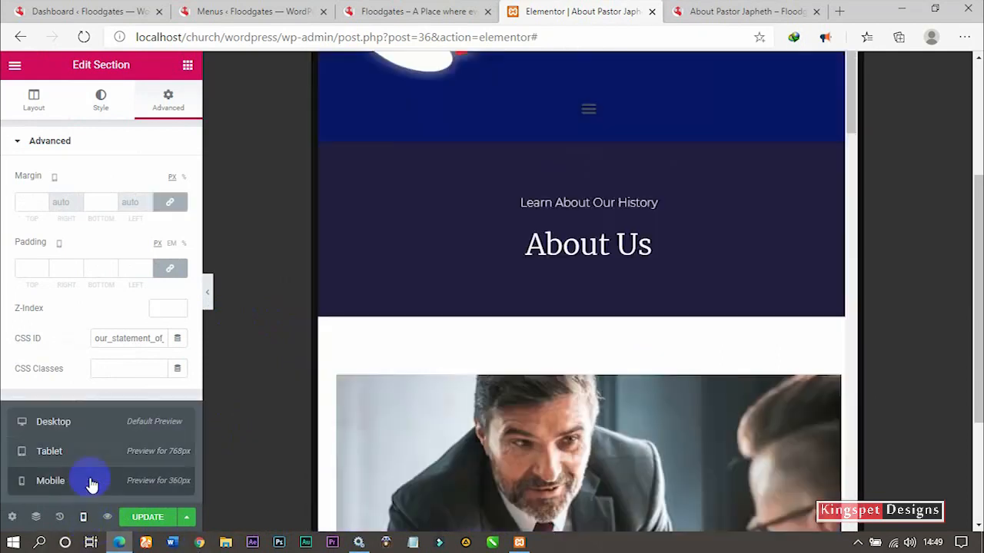
Set the mobile font size of the paragraph text under Our Vision to 14 px.
scroll(538, 385, down, 5)
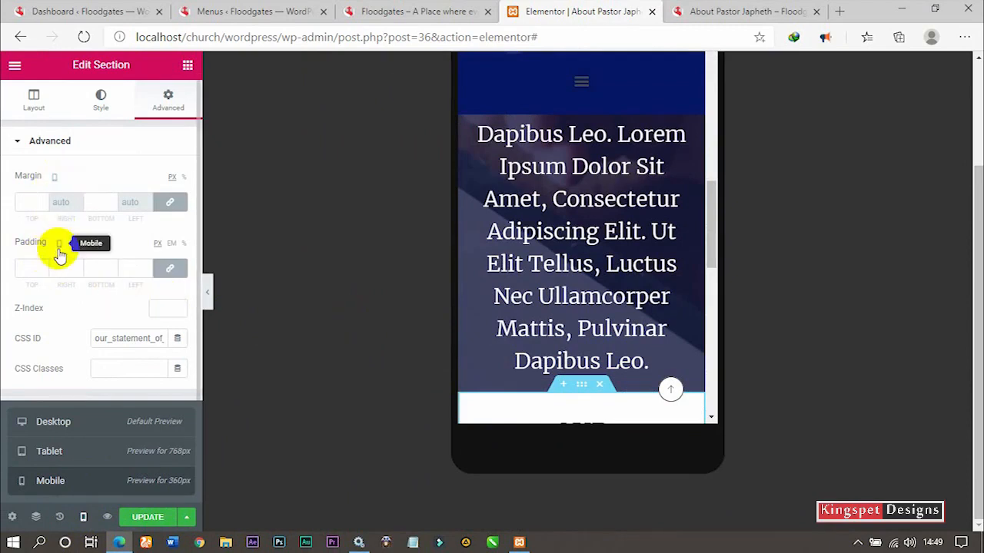
scroll(624, 254, up, 5)
scroll(628, 266, down, 1)
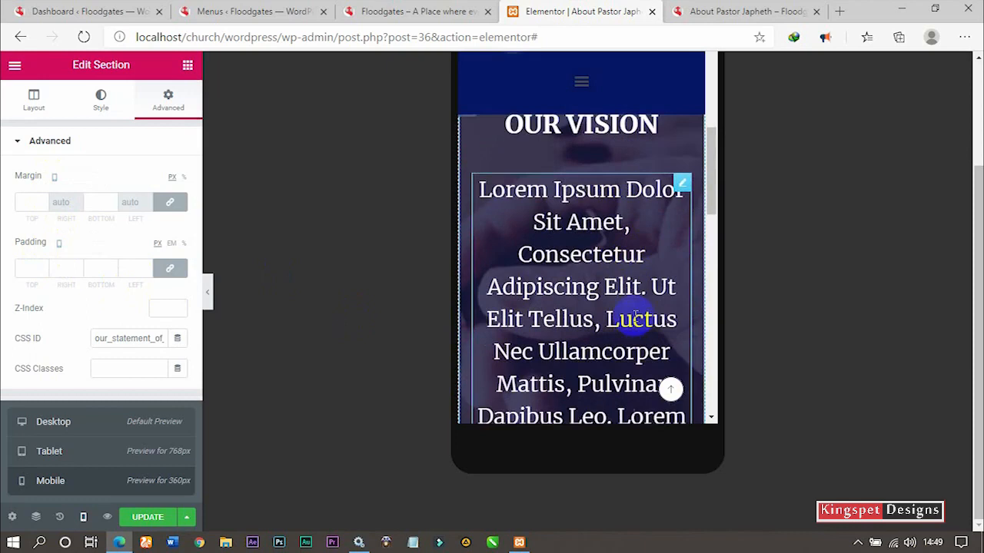
click(570, 280)
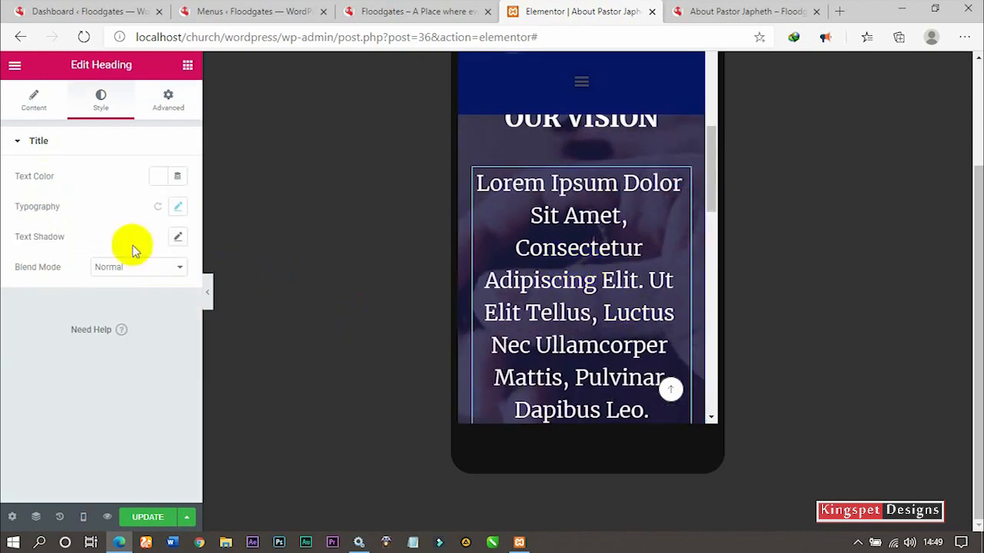
click(178, 208)
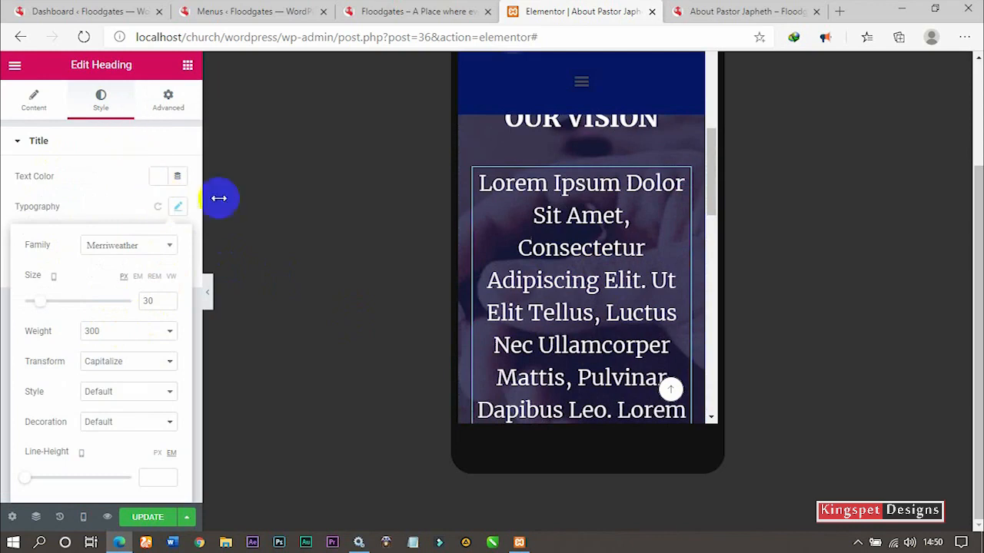
click(564, 235)
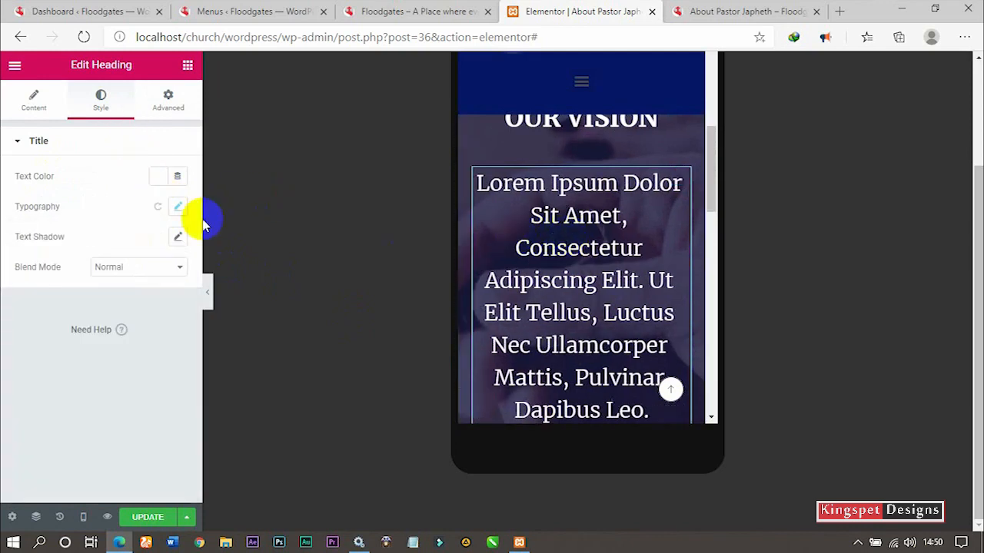
click(178, 207)
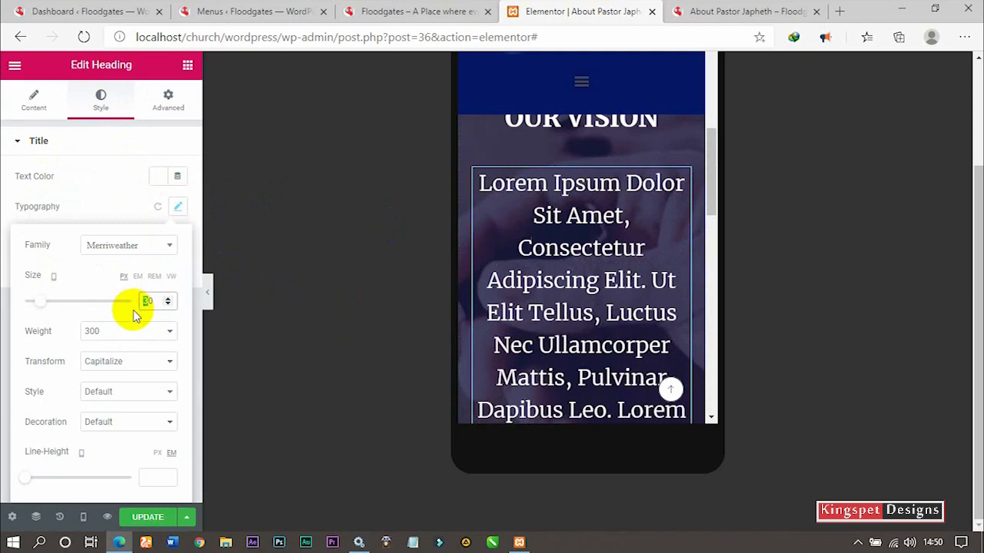
text(14)
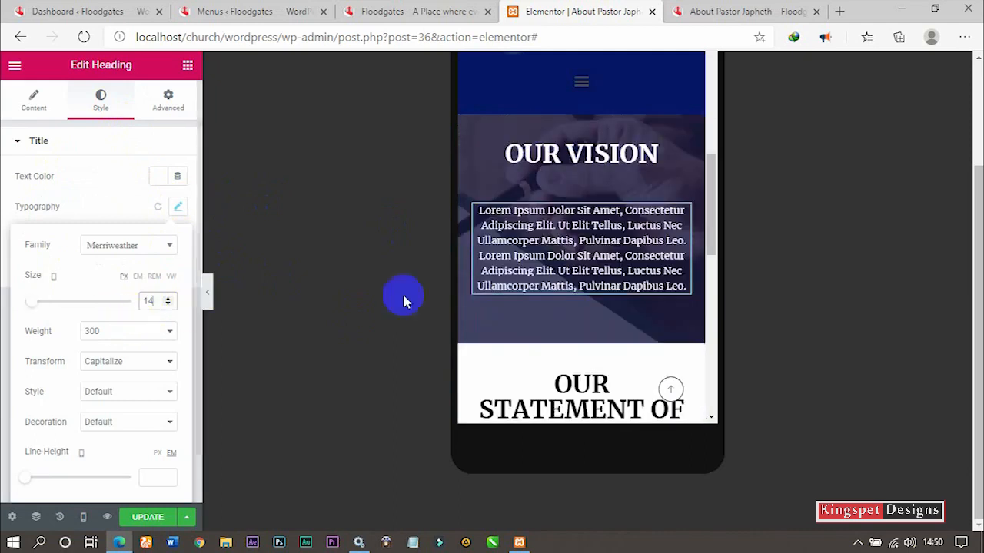
Set the Our Vision heading's mobile font size to 25 px.
scroll(592, 296, down, 2)
click(592, 296)
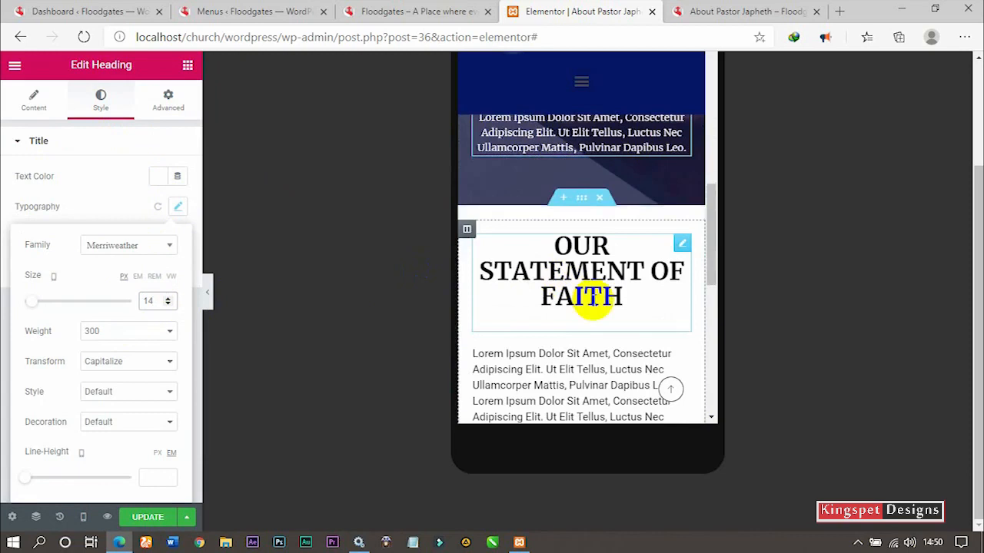
scroll(587, 259, up, 2)
click(603, 156)
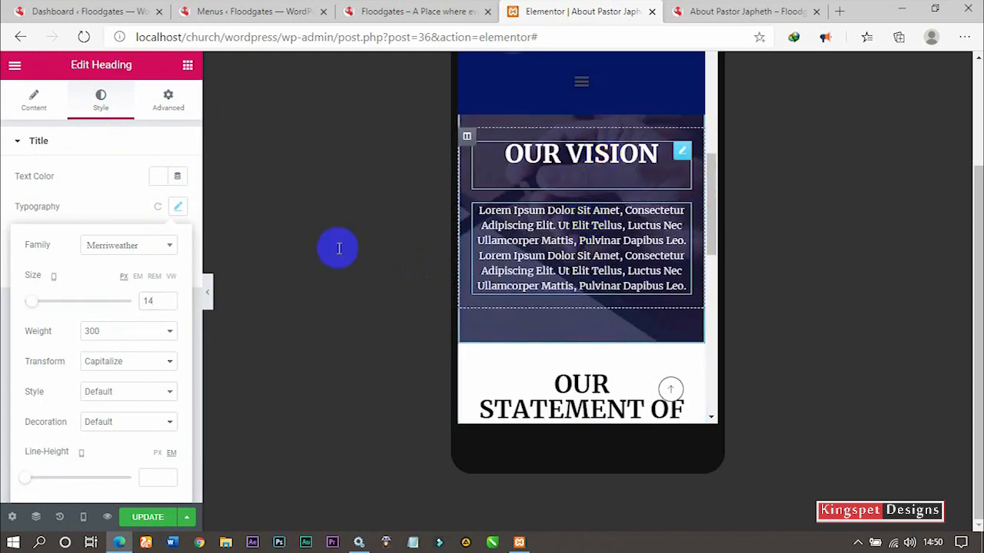
click(177, 208)
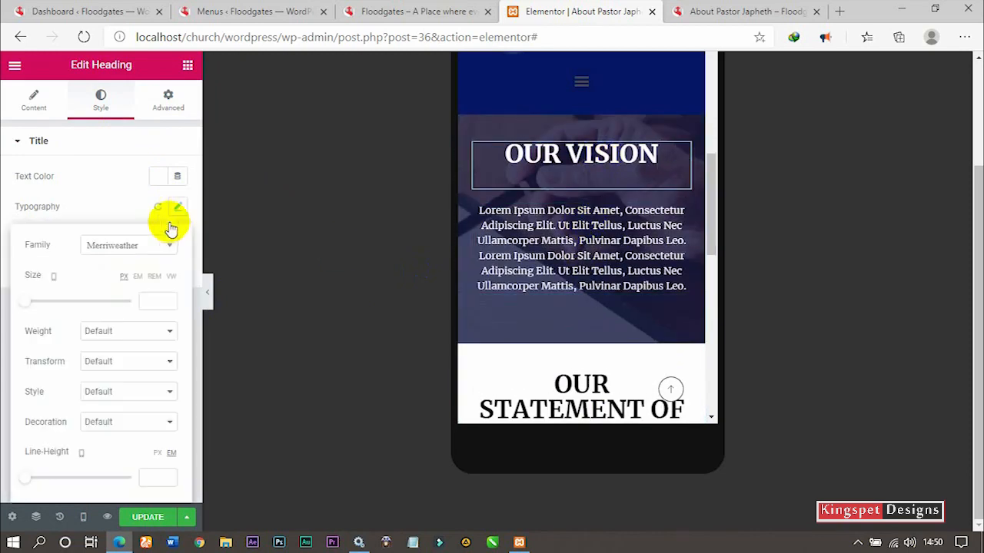
text(25)
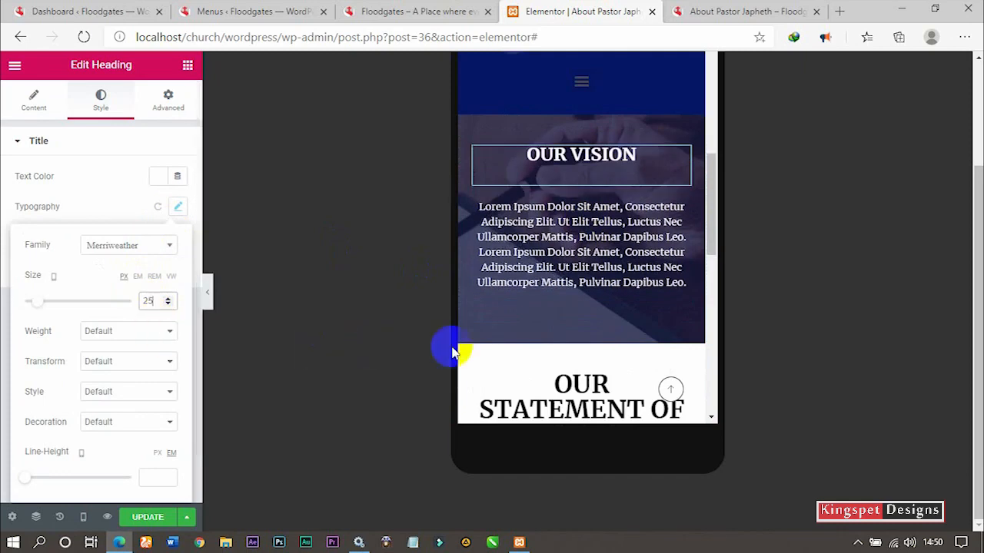
Set the Our Statement of Faith heading's mobile font size to 25 px.
click(586, 395)
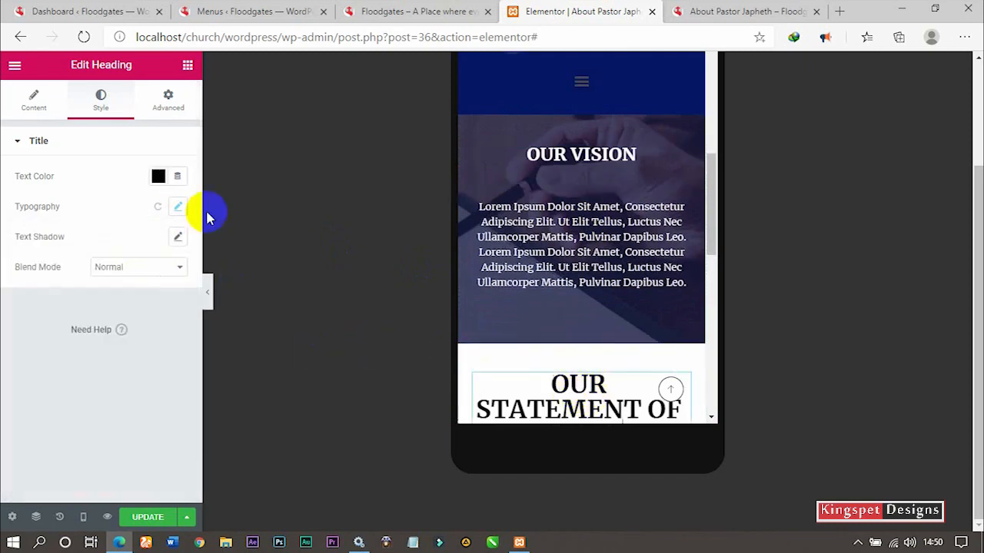
click(177, 206)
text(25)
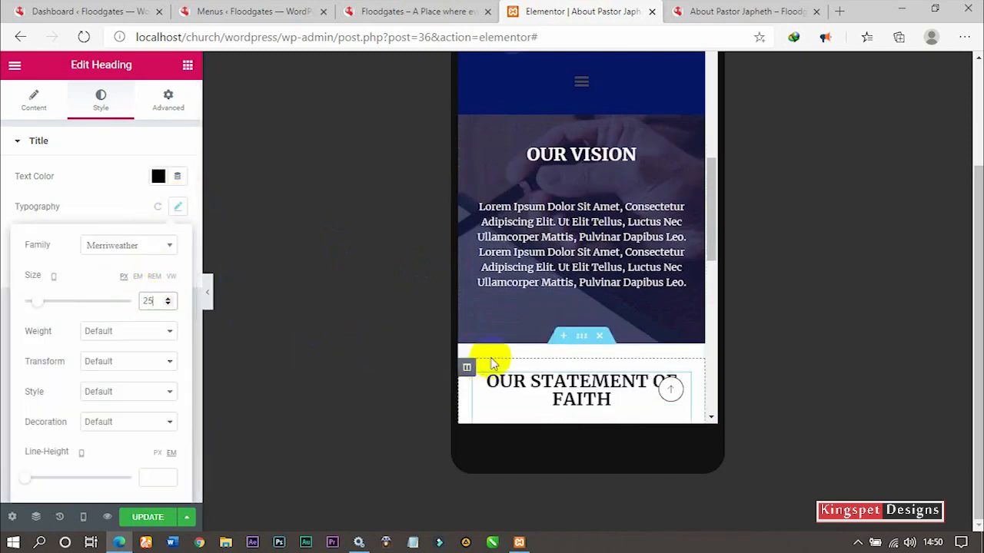
Select the statement of faith body text and examine its mobile layout and the space beneath it.
scroll(495, 354, down, 3)
scroll(639, 311, down, 2)
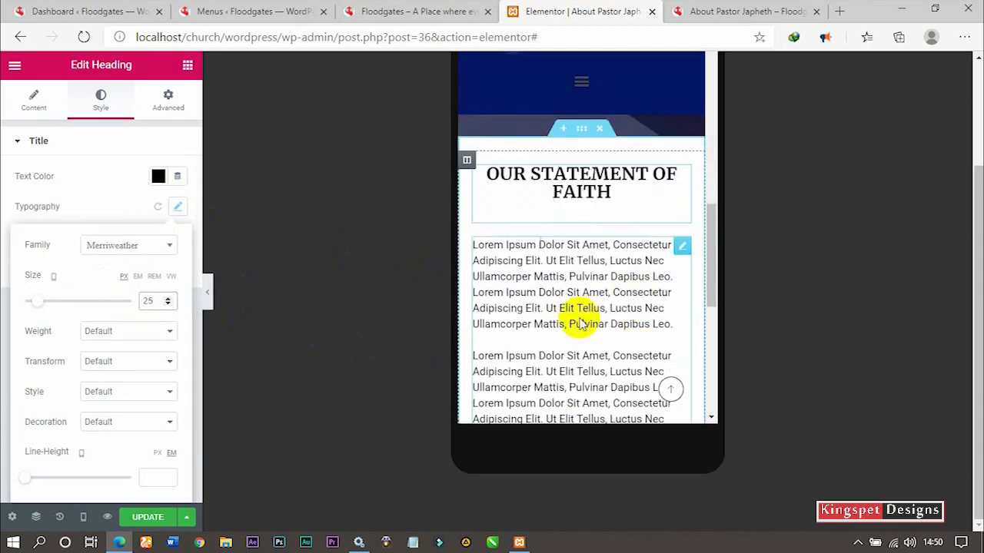
click(575, 292)
scroll(575, 307, down, 3)
scroll(582, 276, up, 4)
scroll(593, 288, up, 2)
scroll(593, 292, down, 8)
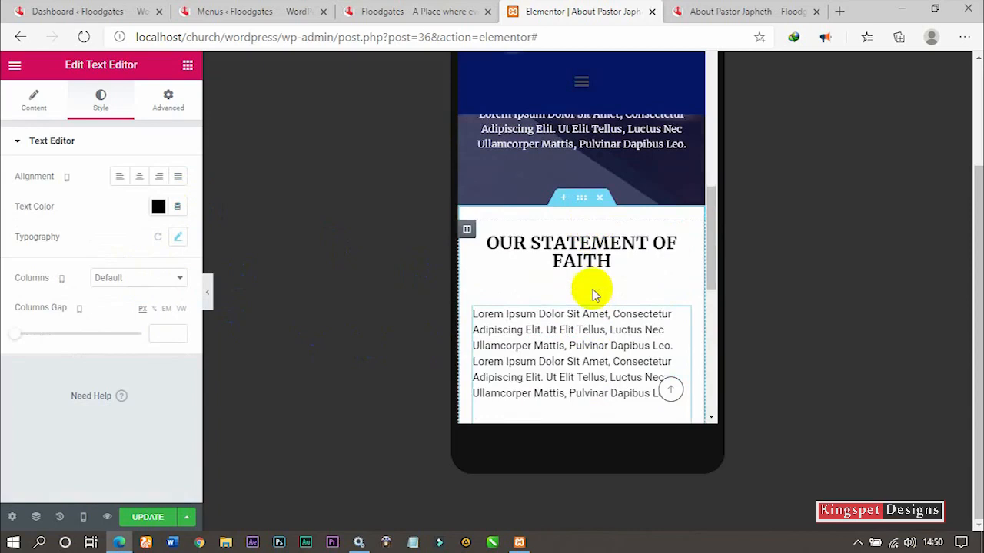
scroll(593, 292, down, 3)
scroll(589, 290, up, 3)
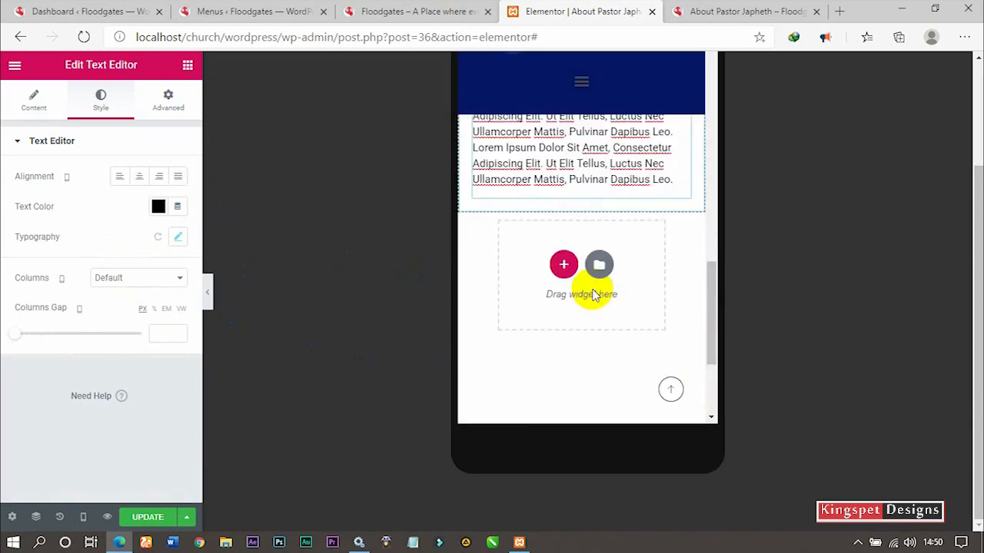
Hide the editing panel and review the mobile layout from the statement of faith up to the page title and pastor section.
click(206, 296)
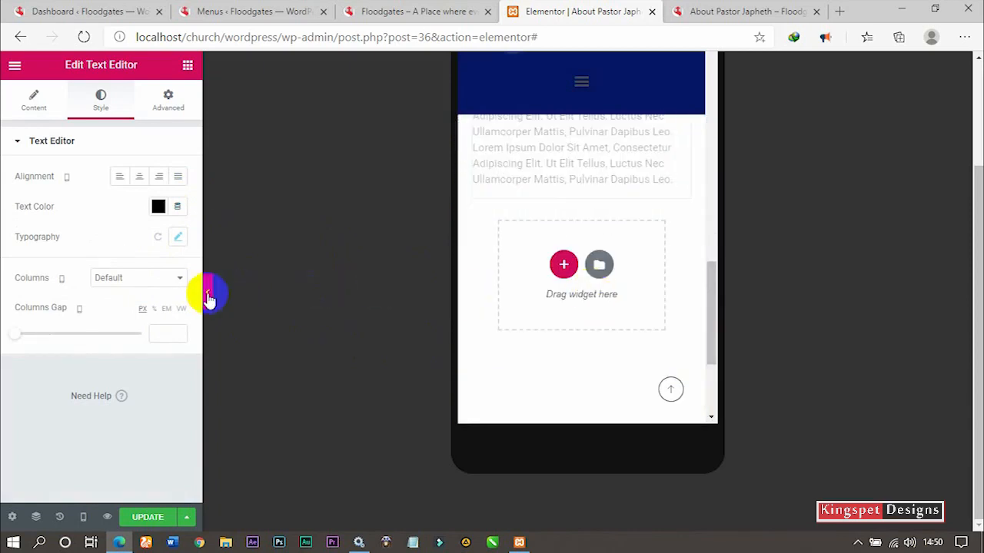
click(208, 298)
scroll(538, 282, up, 5)
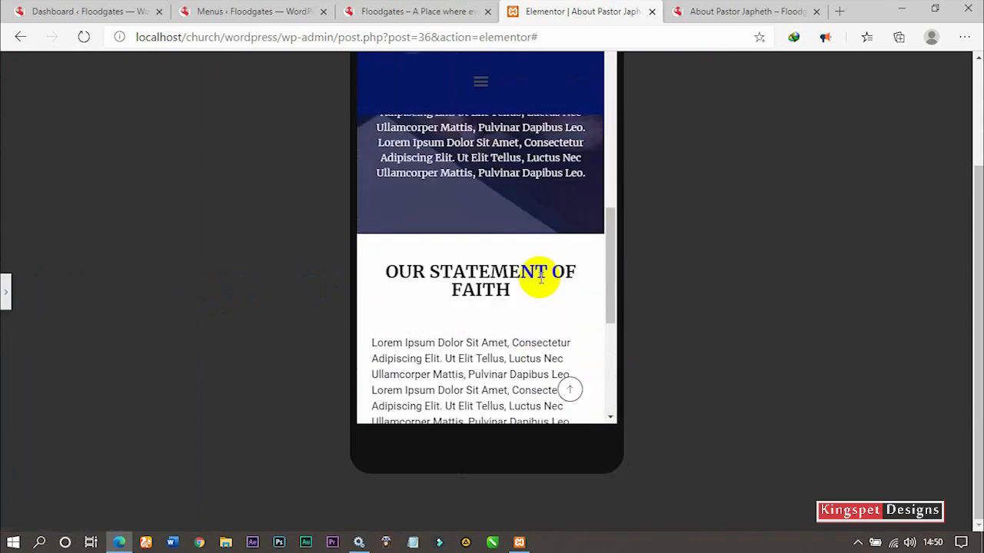
scroll(540, 278, up, 6)
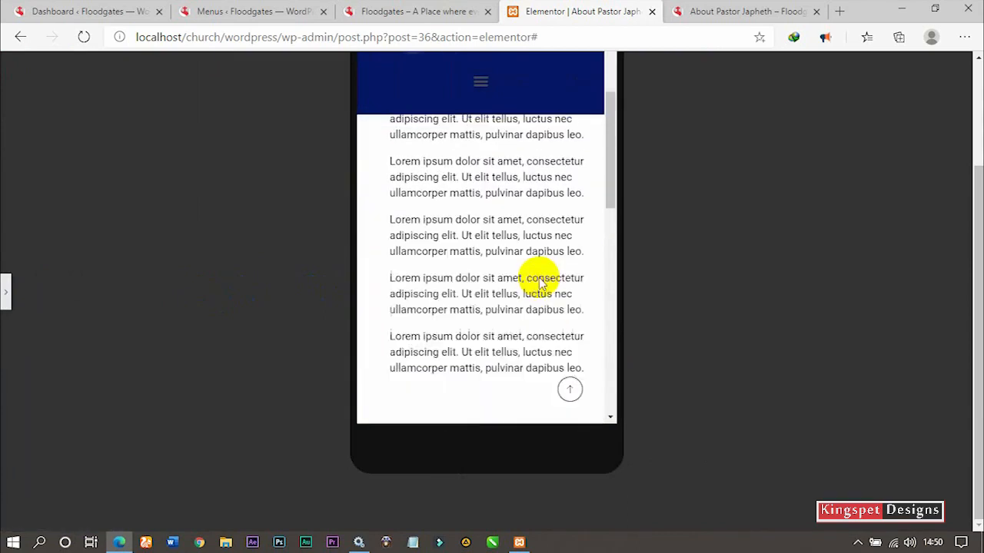
scroll(466, 253, up, 2)
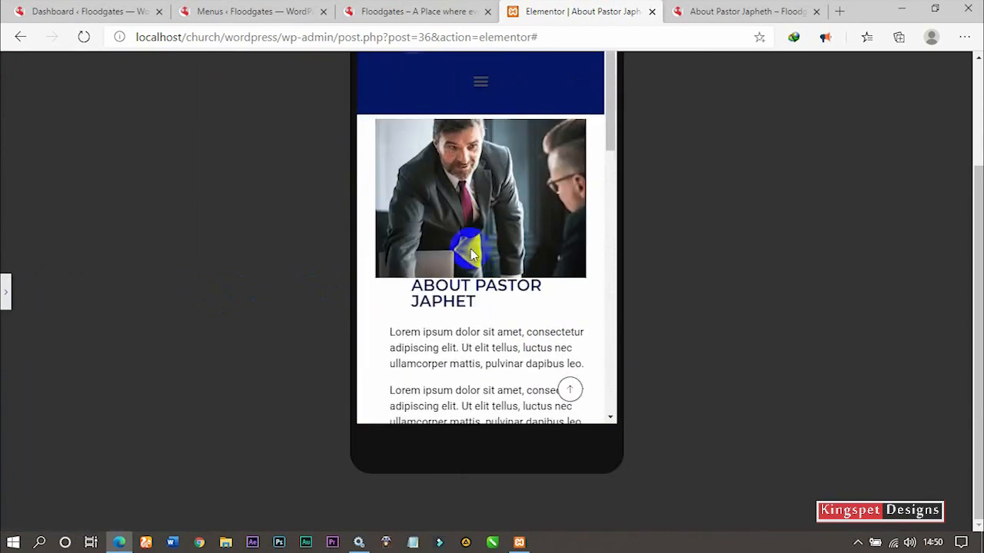
scroll(490, 306, up, 4)
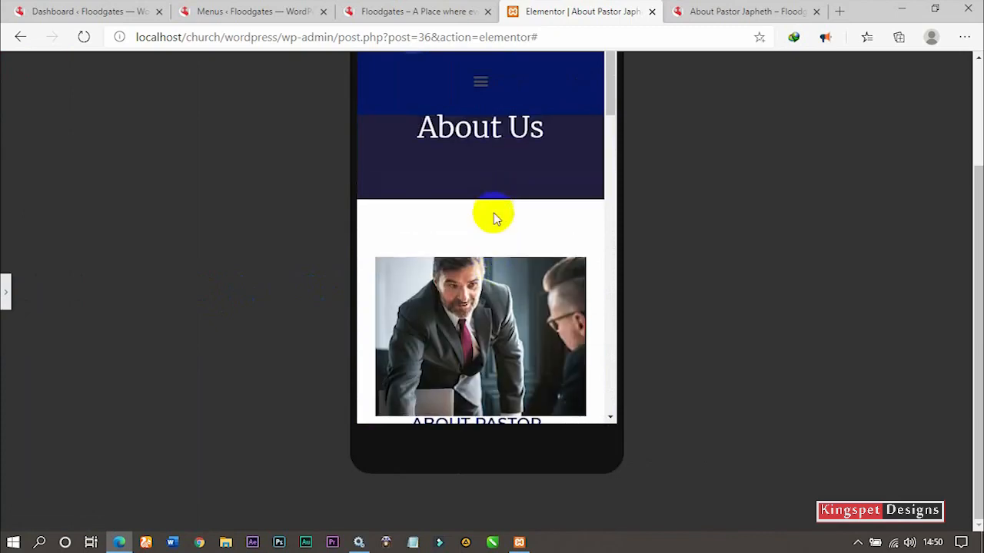
scroll(485, 343, down, 4)
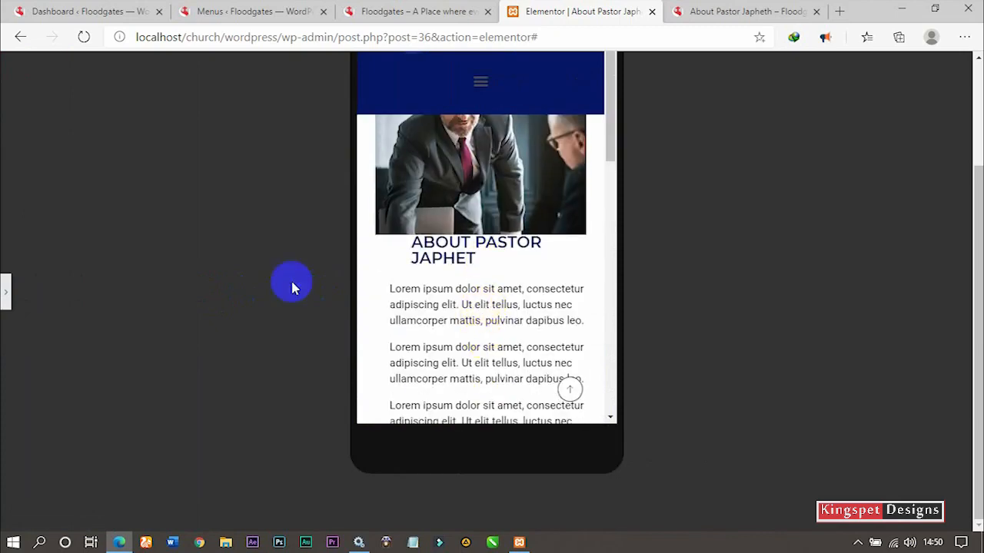
Set the pastor image's mobile bottom padding to 20 px, keeping the other sides at 0, and preview the spacing above the heading.
click(4, 288)
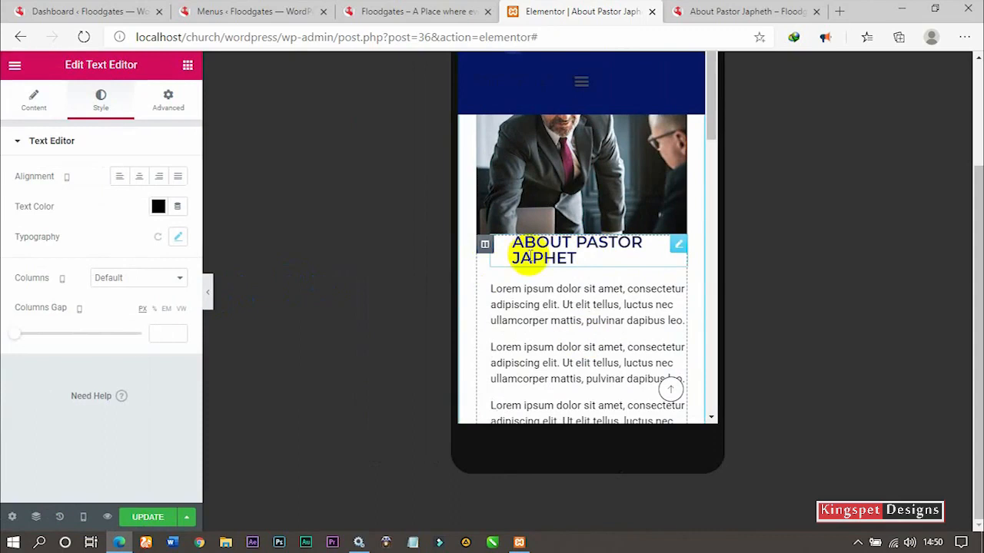
click(679, 248)
scroll(642, 201, up, 3)
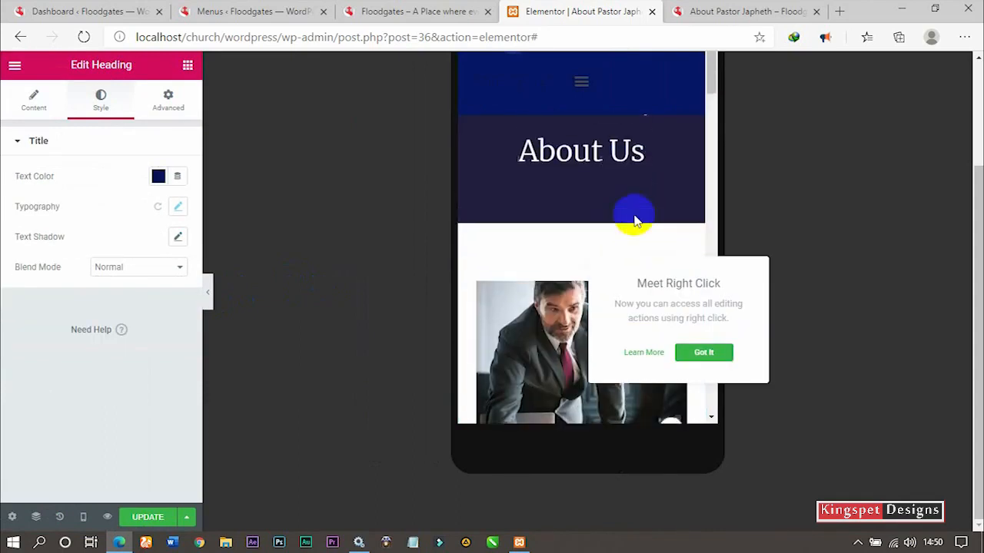
click(528, 332)
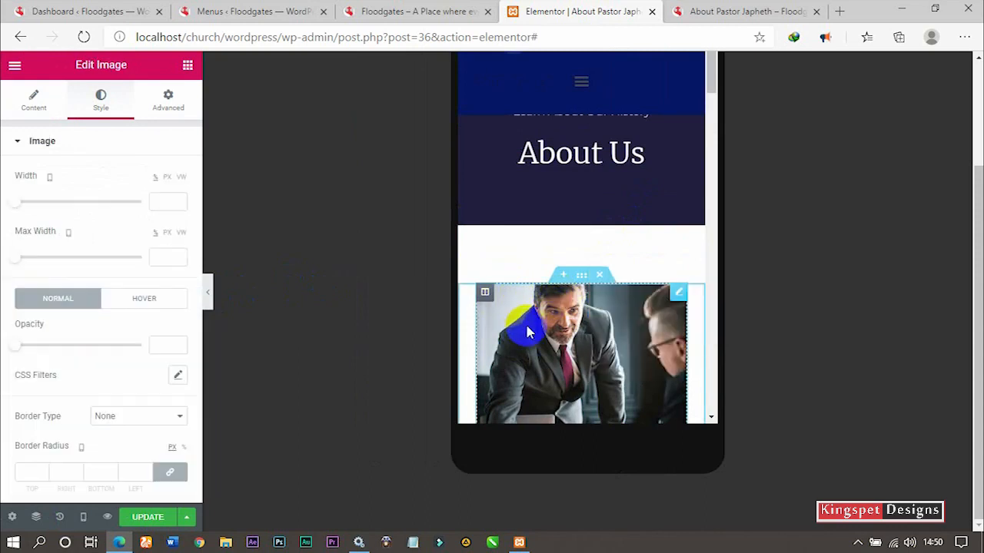
click(682, 294)
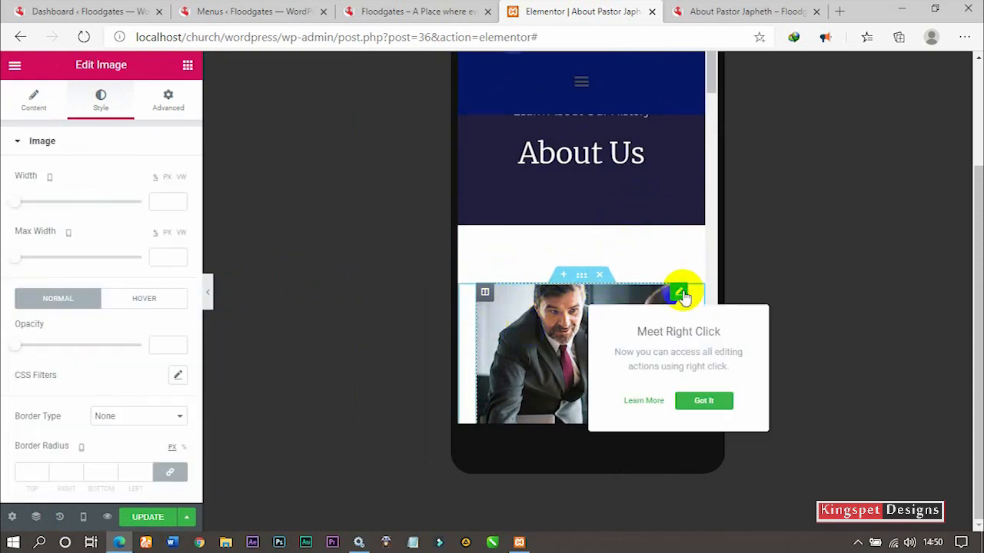
scroll(599, 292, down, 3)
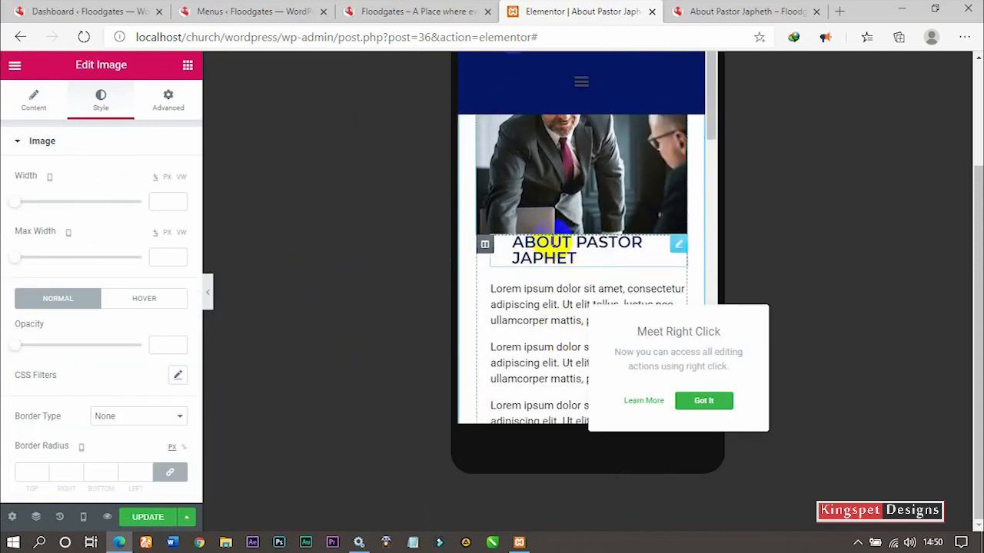
click(168, 101)
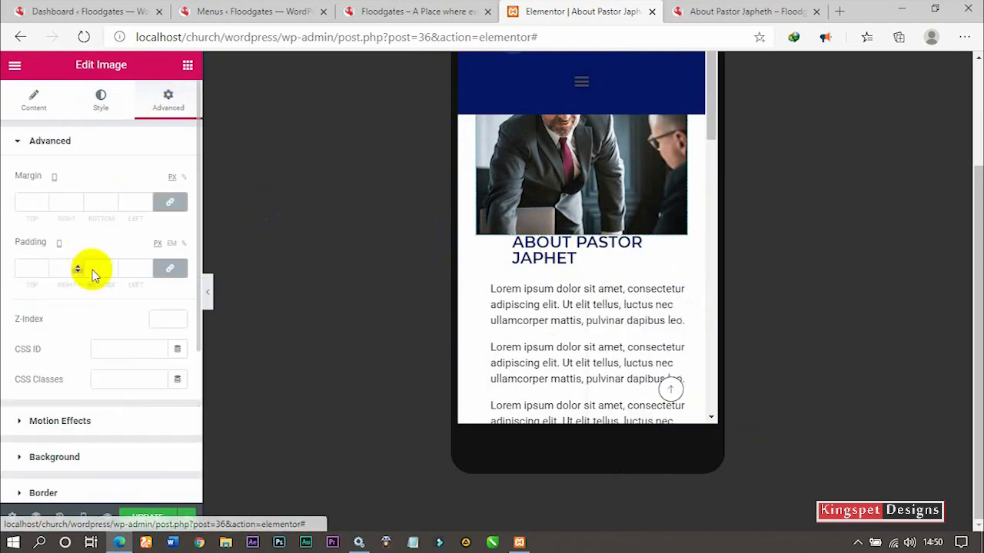
click(169, 270)
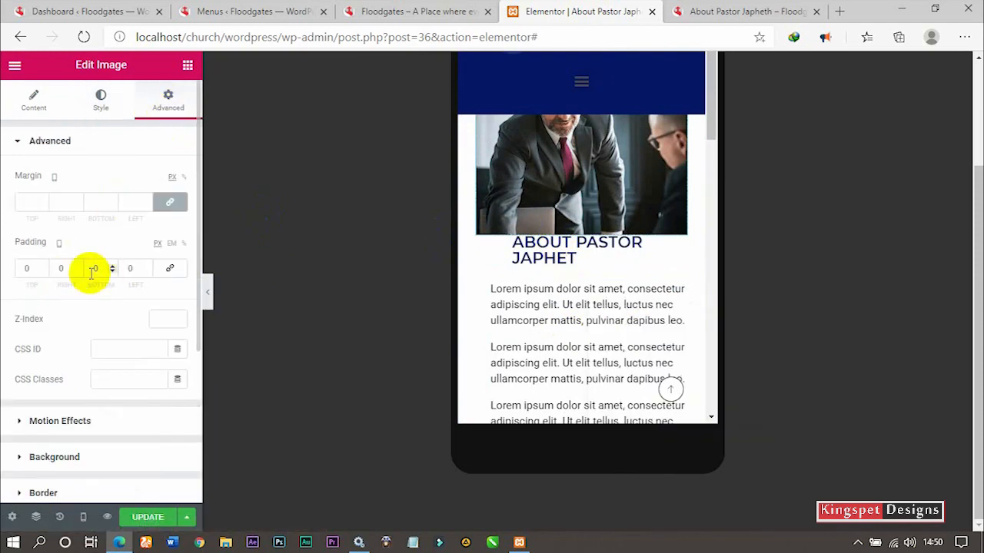
text(10)
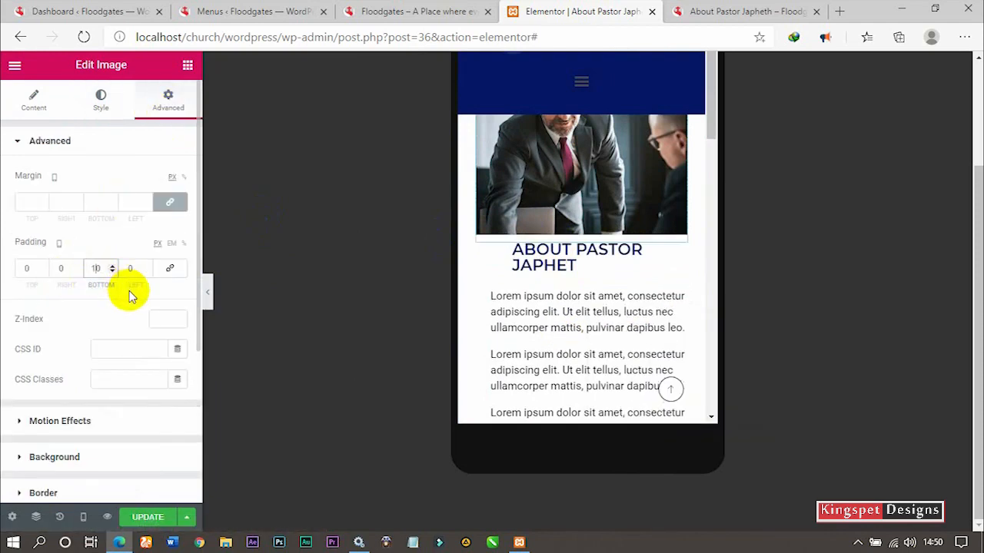
text(20)
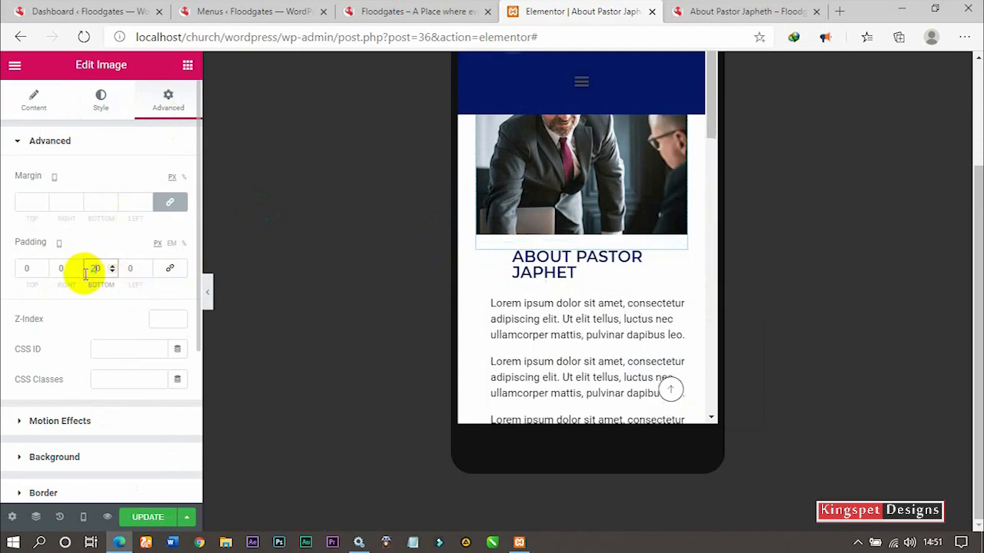
click(209, 294)
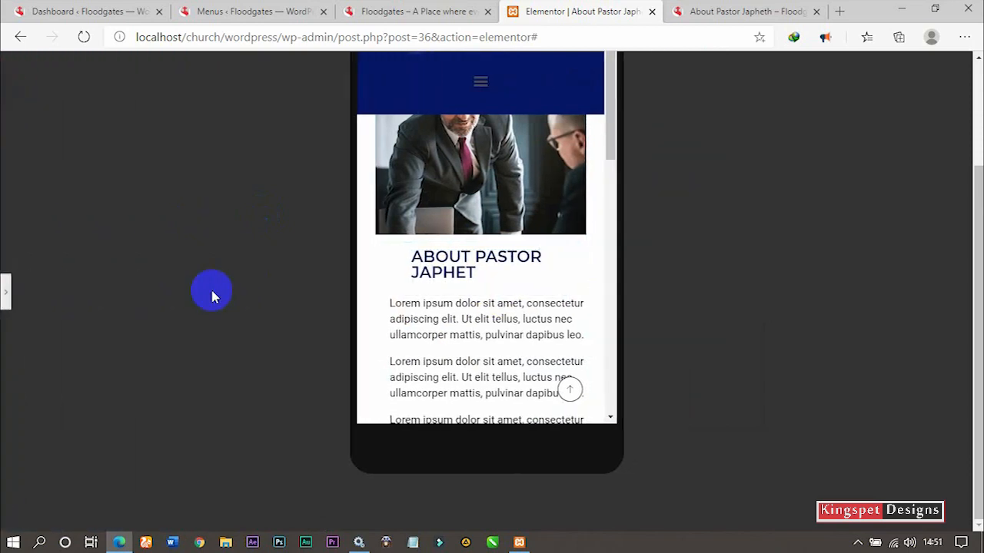
Set the pastor section heading's mobile font size to 25 px.
click(4, 288)
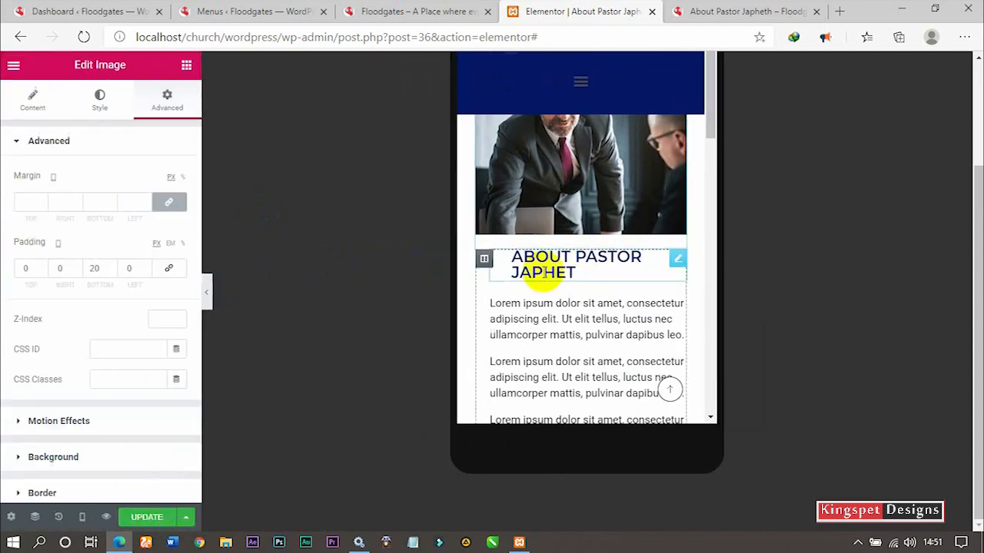
click(565, 268)
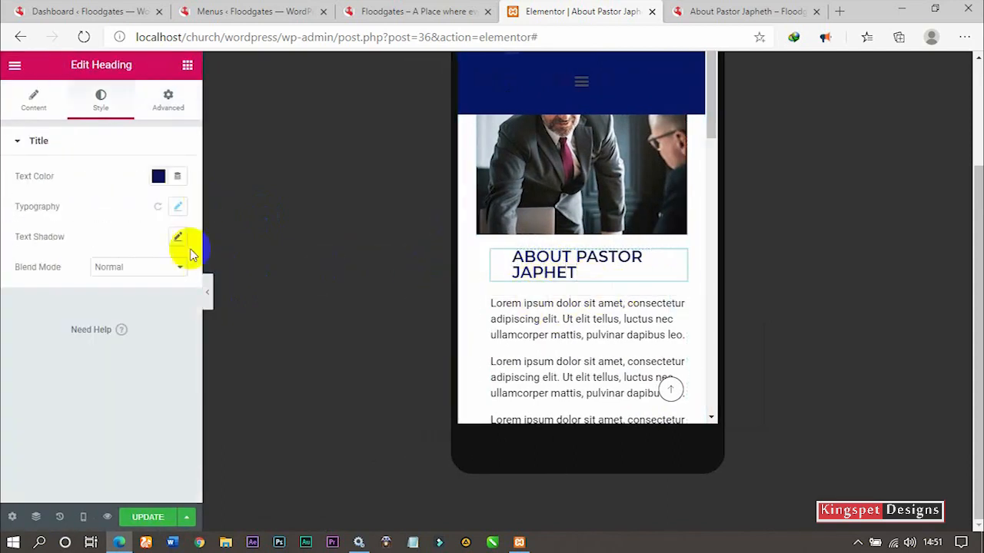
click(176, 209)
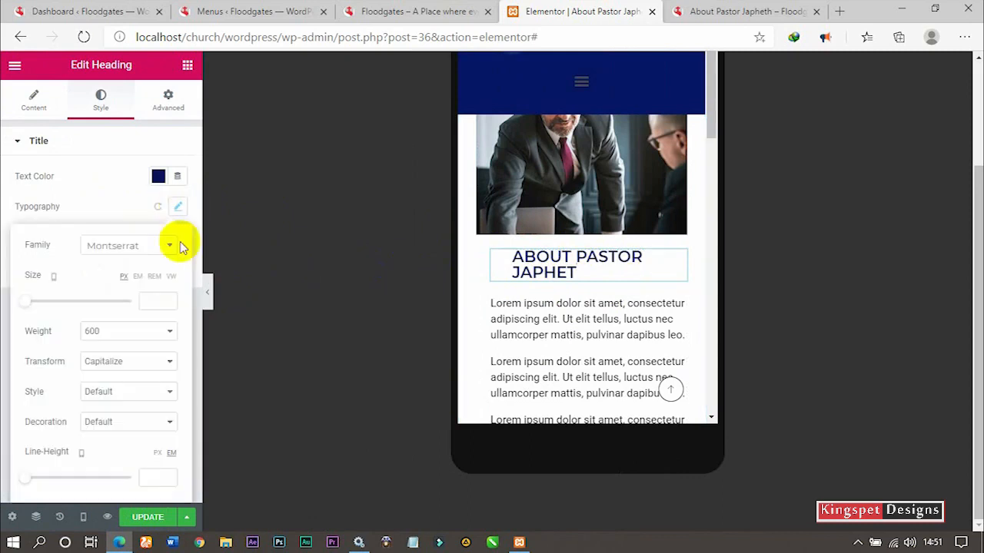
text(25)
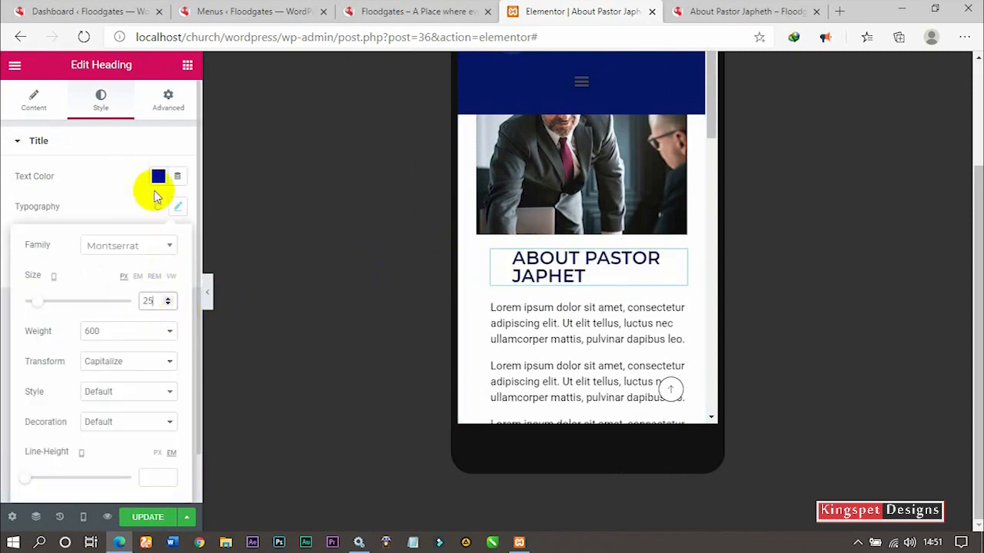
click(176, 205)
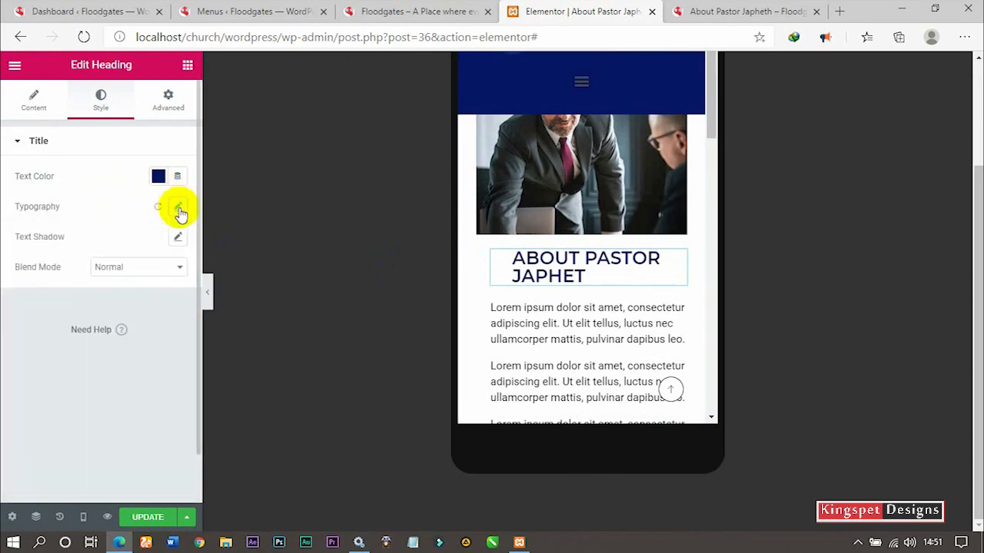
Center-align the pastor section heading for mobile.
click(34, 98)
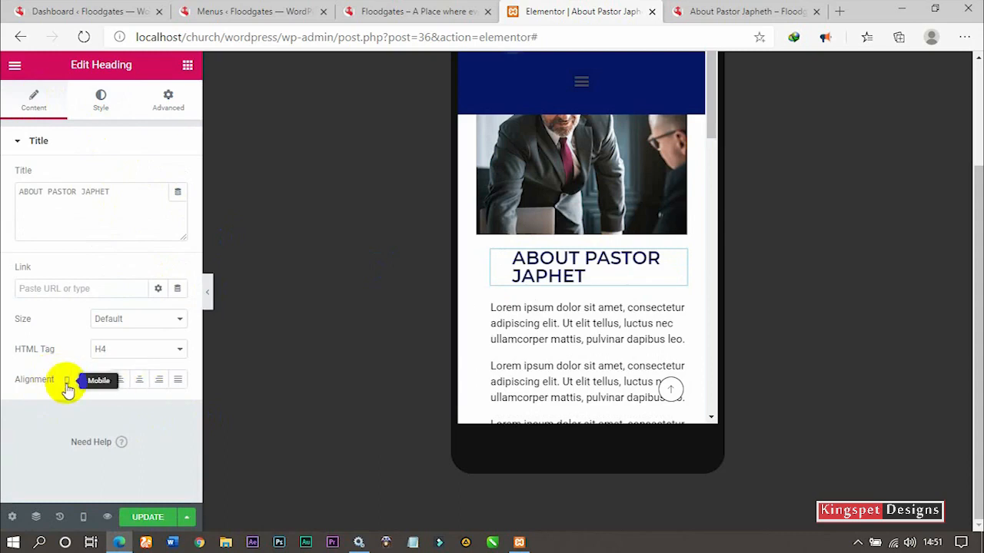
click(138, 382)
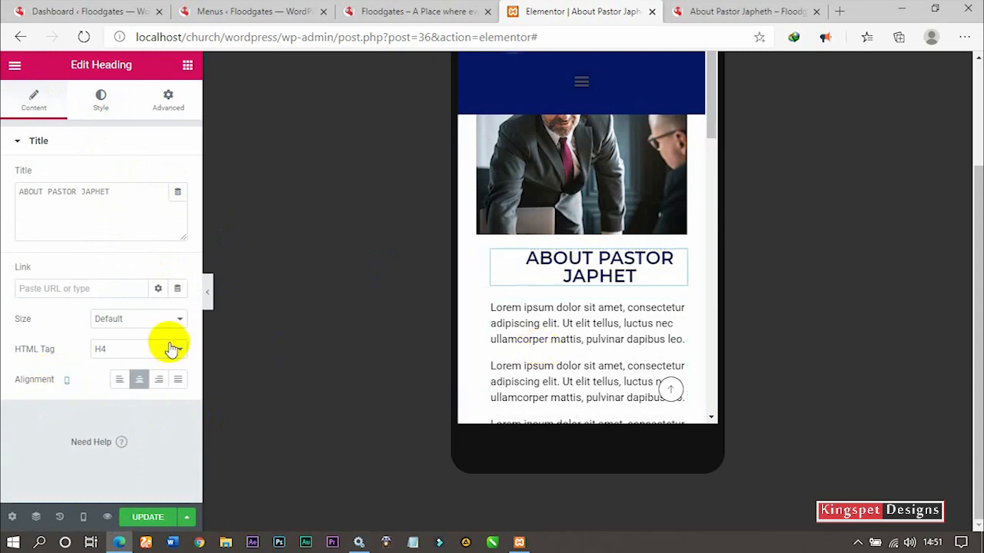
click(93, 106)
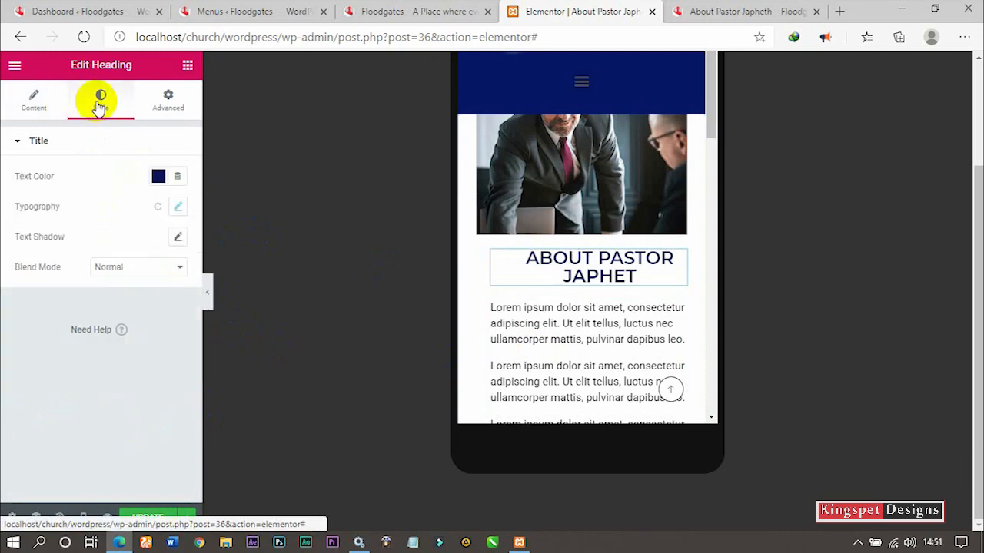
Check the pastor body text's spacing settings and set its column's mobile widgets space to 0 px.
click(595, 329)
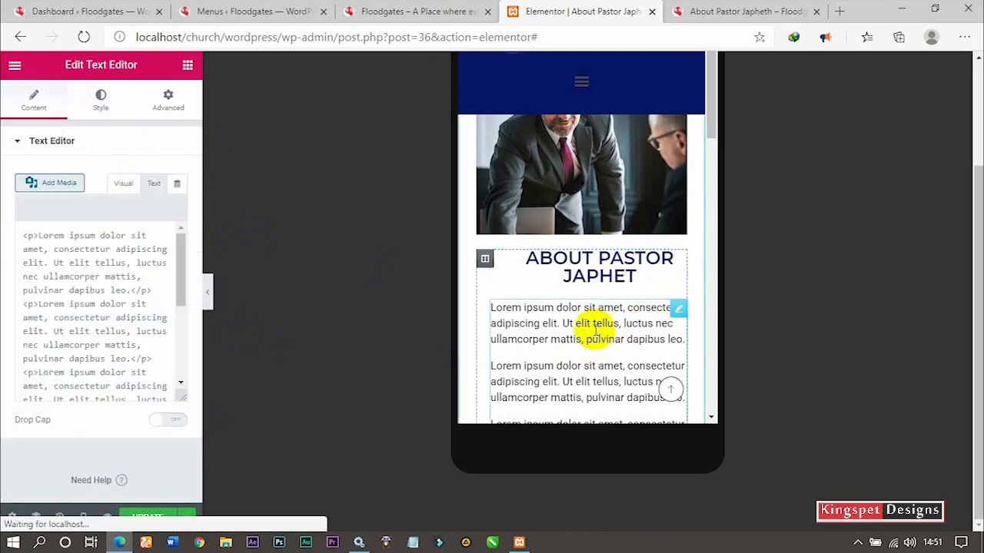
scroll(600, 327, down, 3)
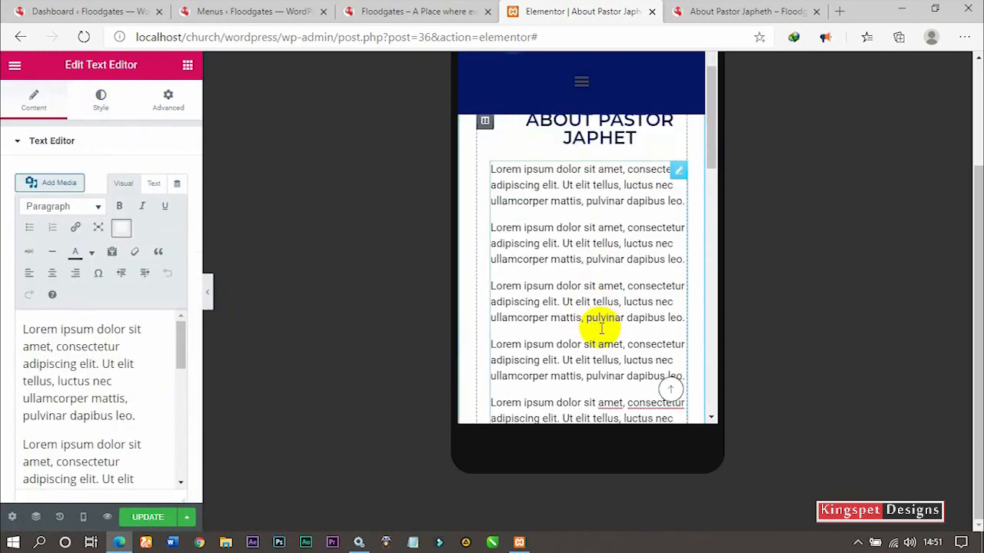
click(496, 215)
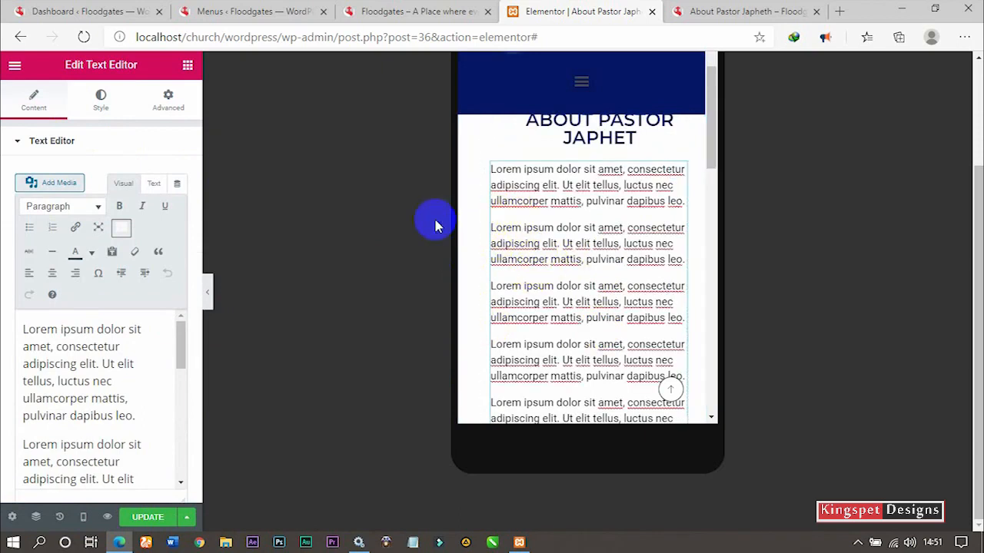
click(171, 104)
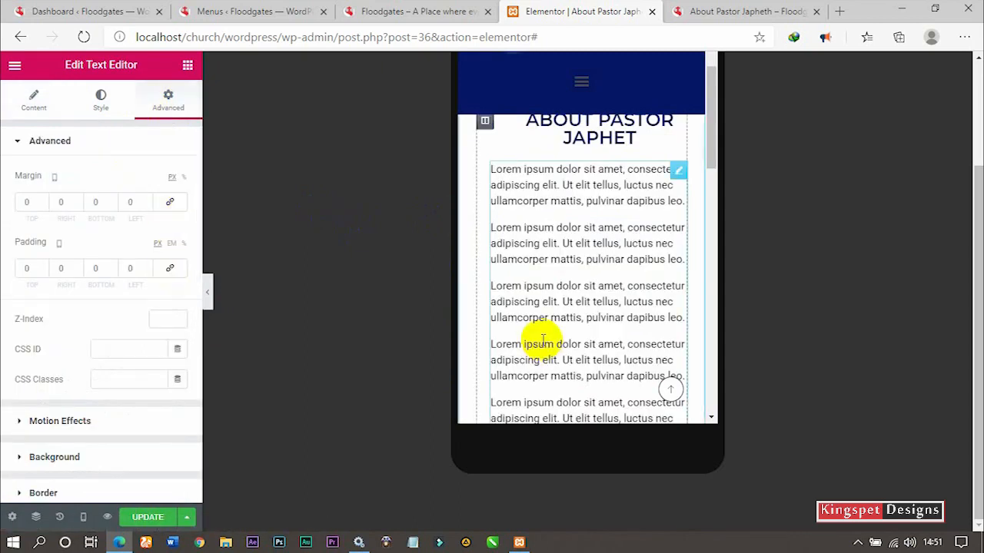
click(32, 98)
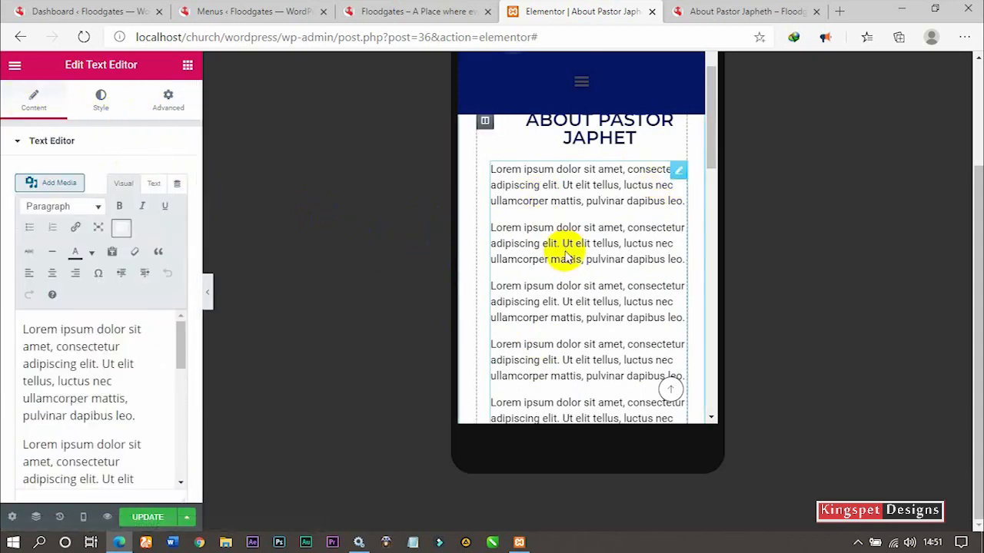
scroll(566, 251, up, 1)
click(484, 191)
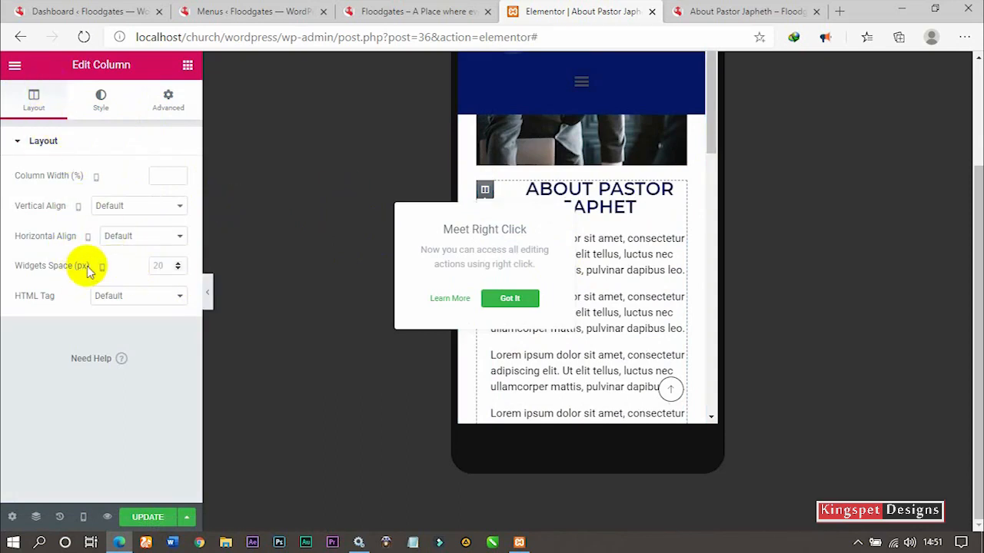
click(178, 270)
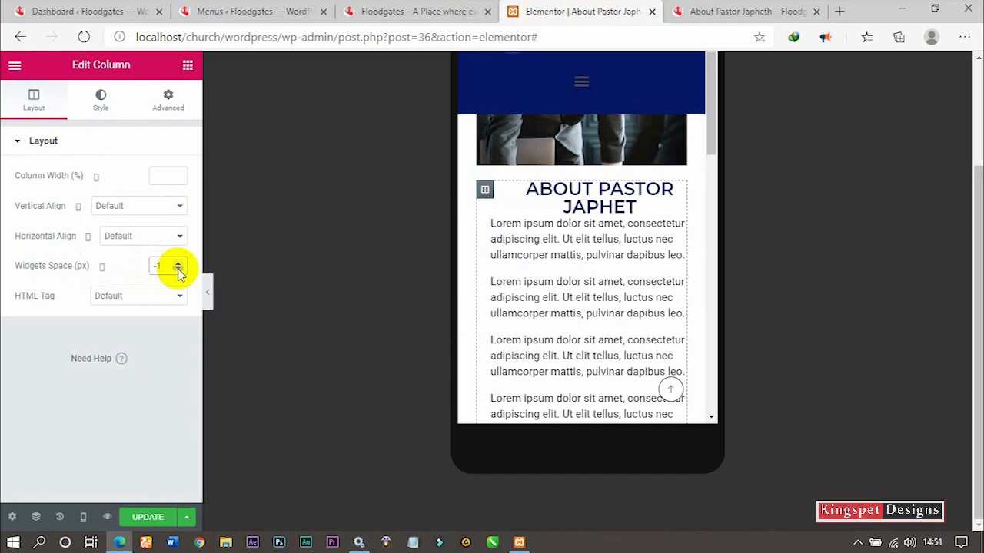
click(177, 264)
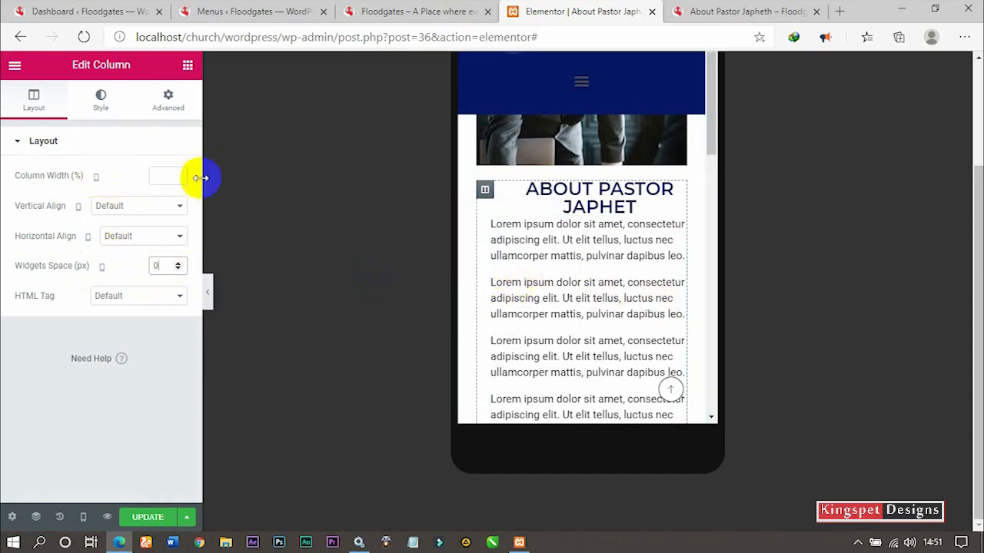
Set the pastor text column's mobile padding to 0 on all four sides, after checking the body text's style and spacing.
click(678, 224)
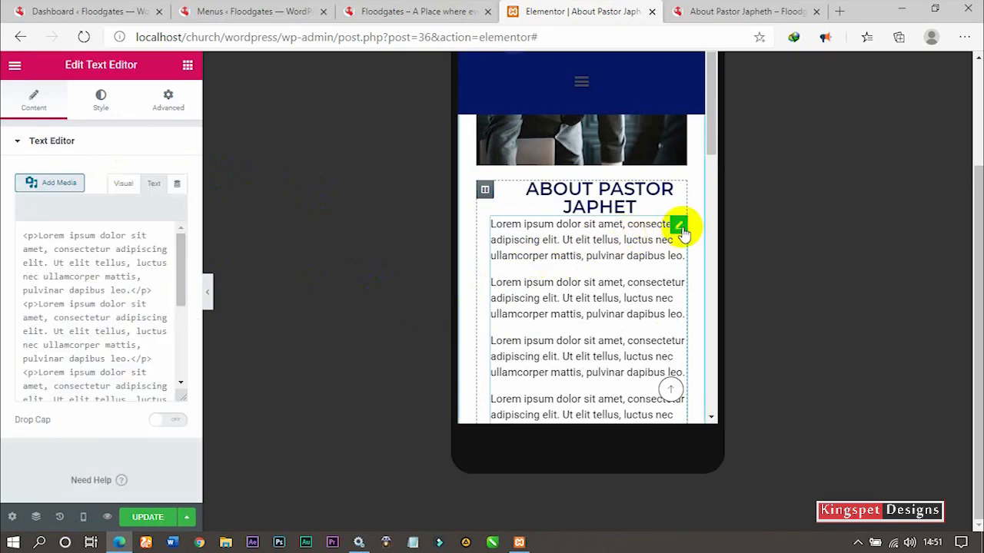
click(102, 100)
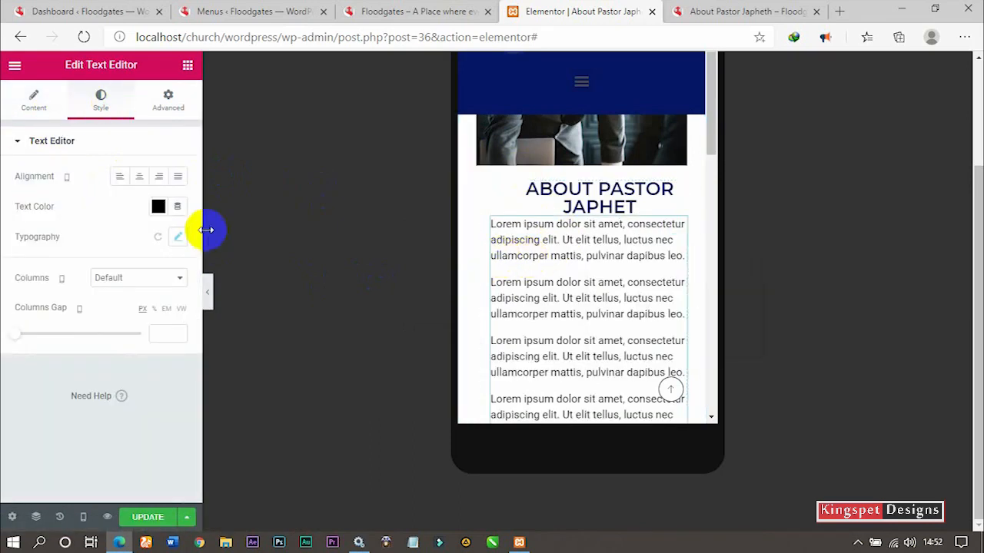
click(167, 101)
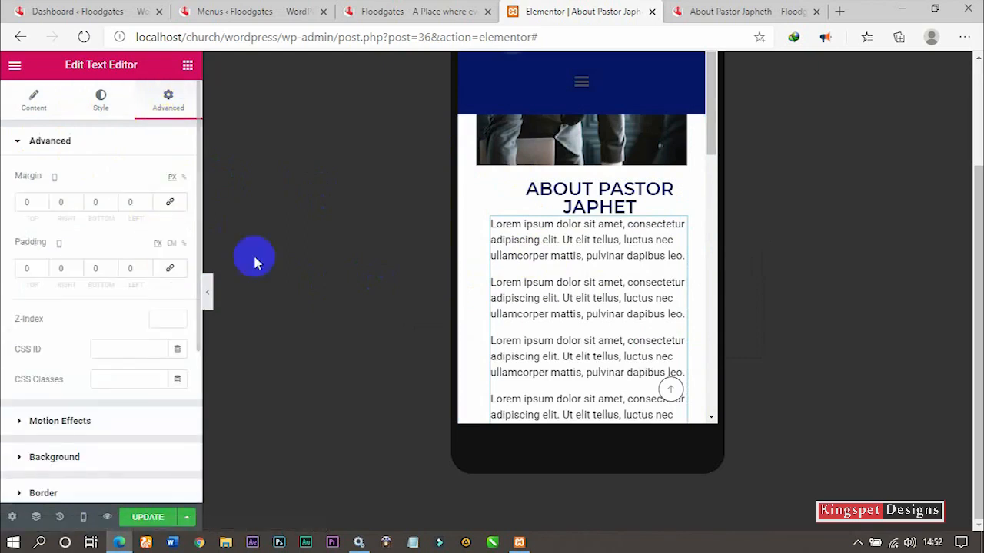
click(503, 285)
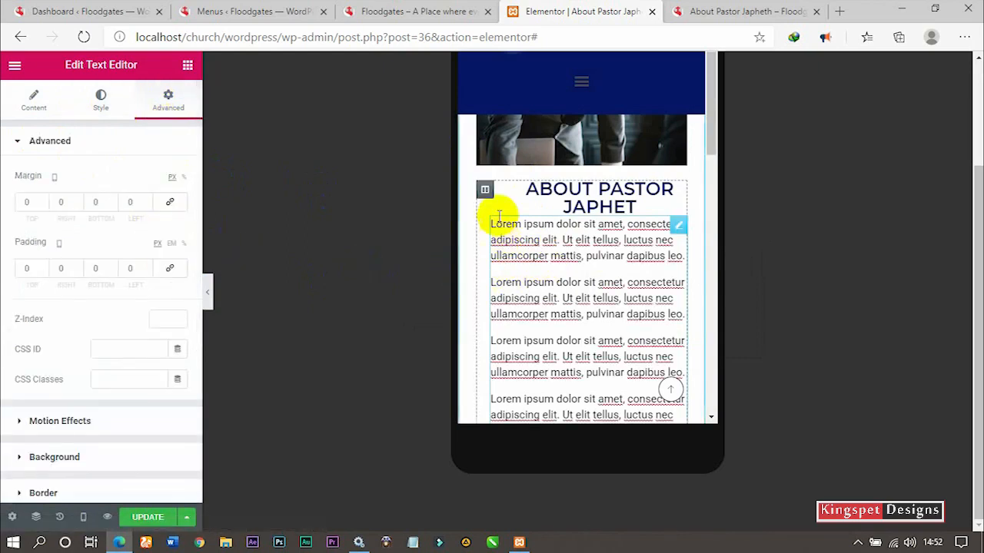
click(485, 191)
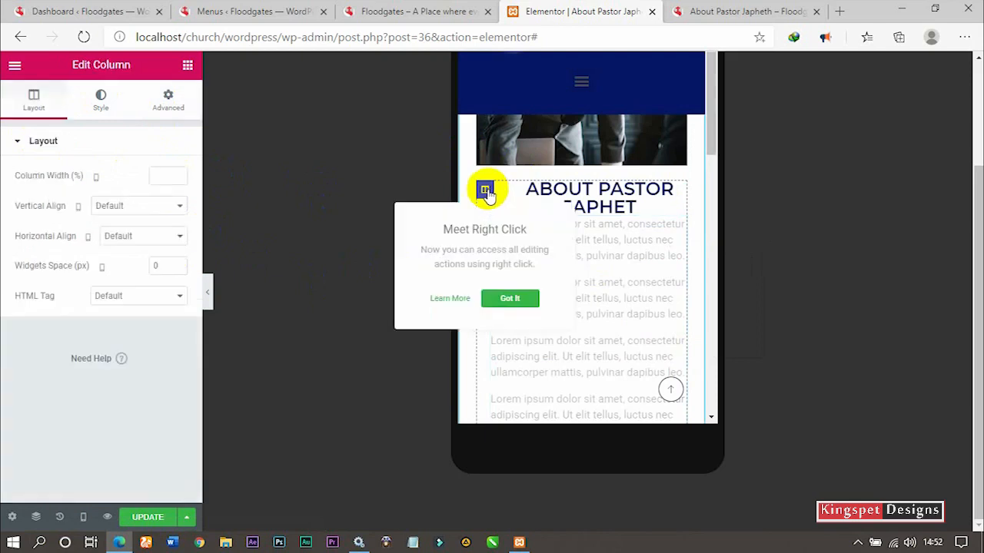
click(166, 99)
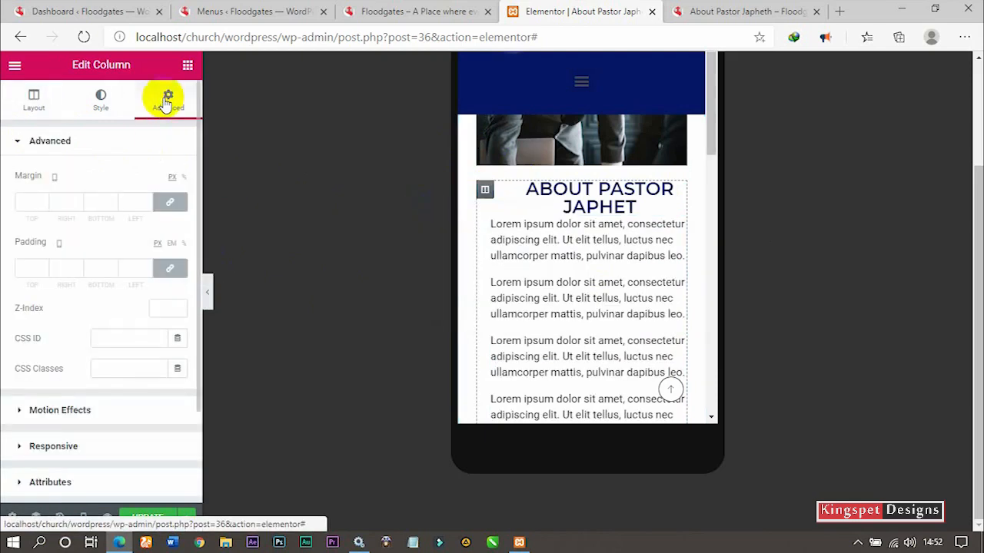
click(169, 270)
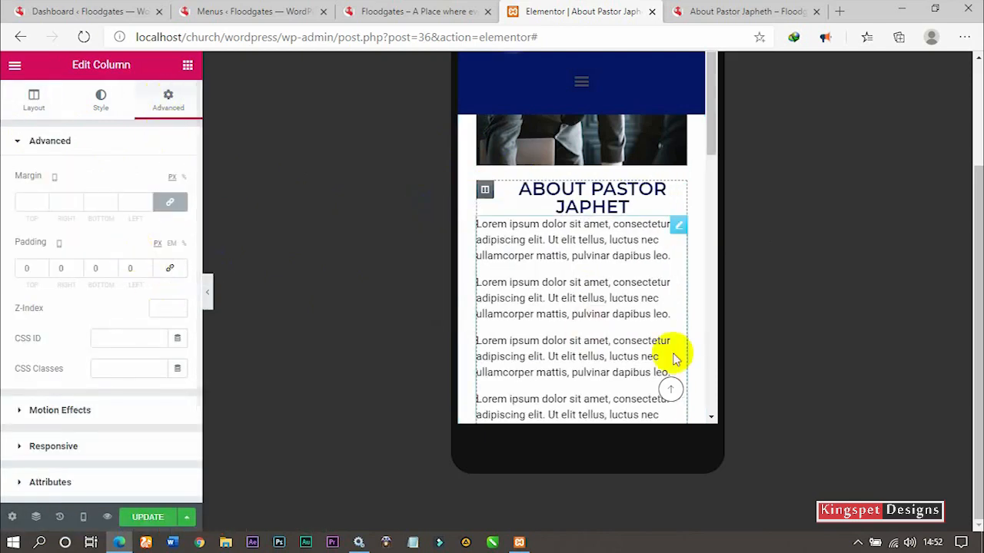
click(169, 205)
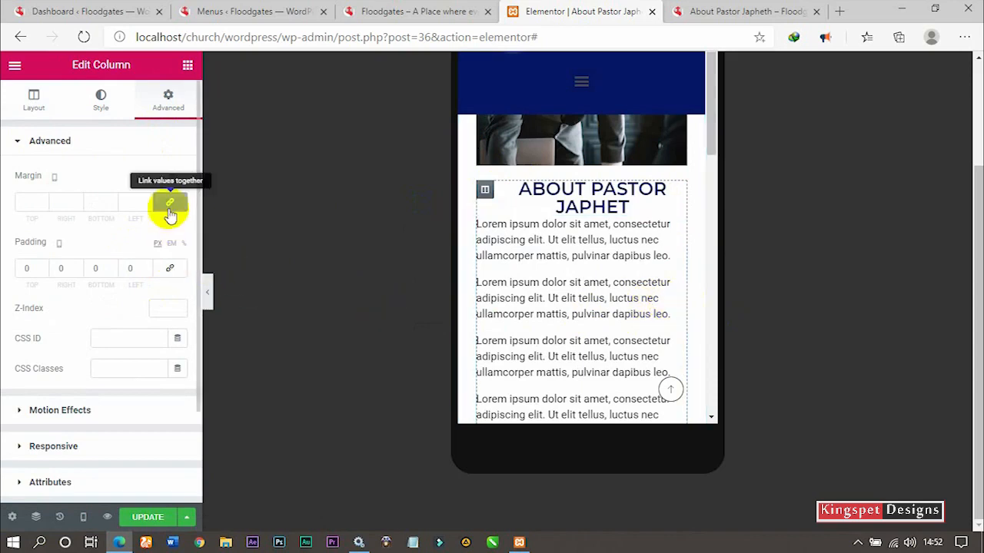
click(207, 292)
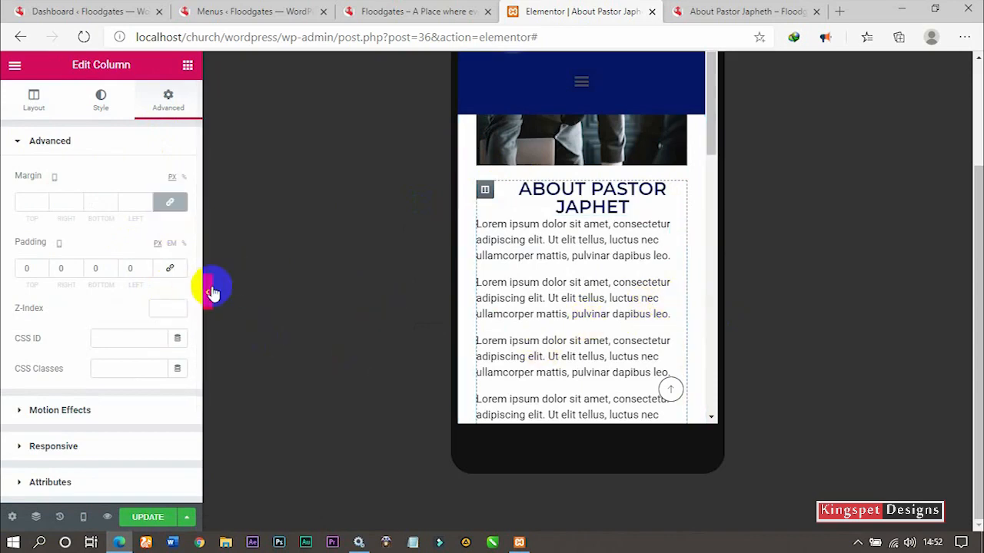
Review the About page from header to footer in the mobile preview, checking the pastor section, statement of faith and footer.
scroll(538, 325, up, 5)
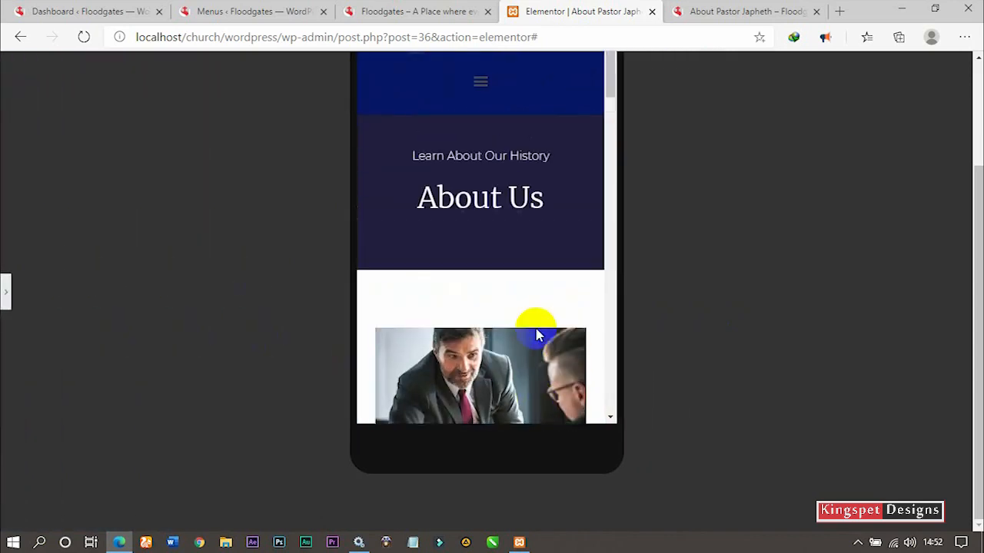
scroll(535, 340, up, 2)
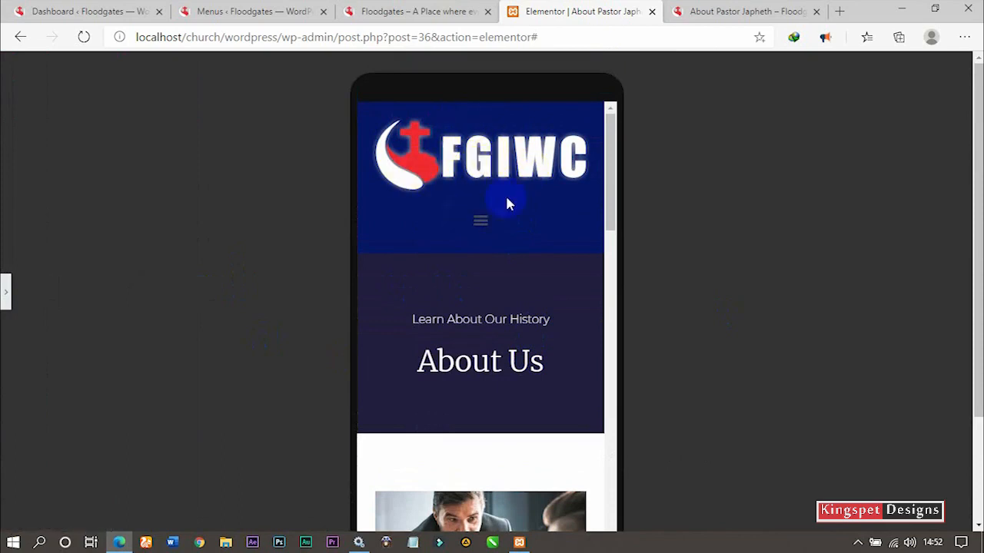
scroll(471, 211, down, 4)
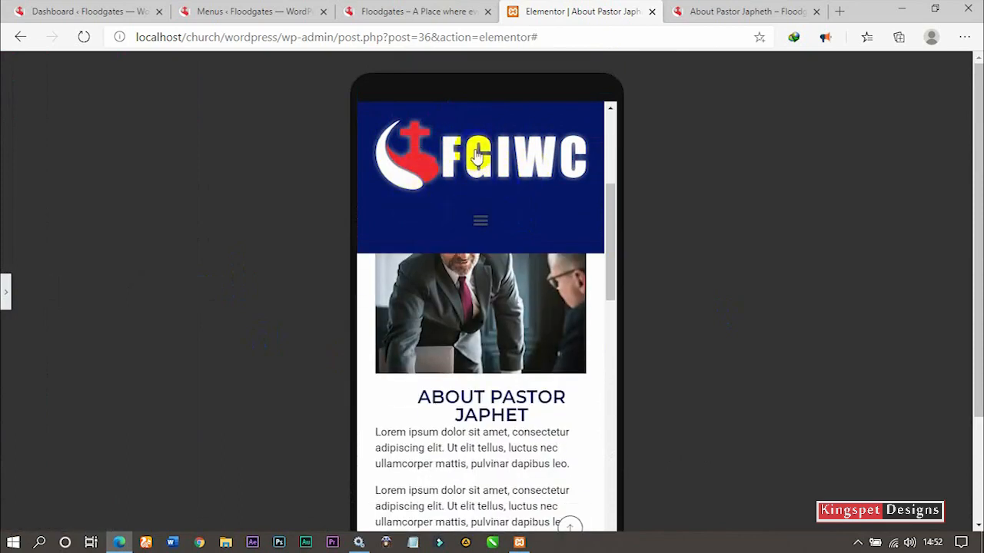
scroll(527, 356, down, 3)
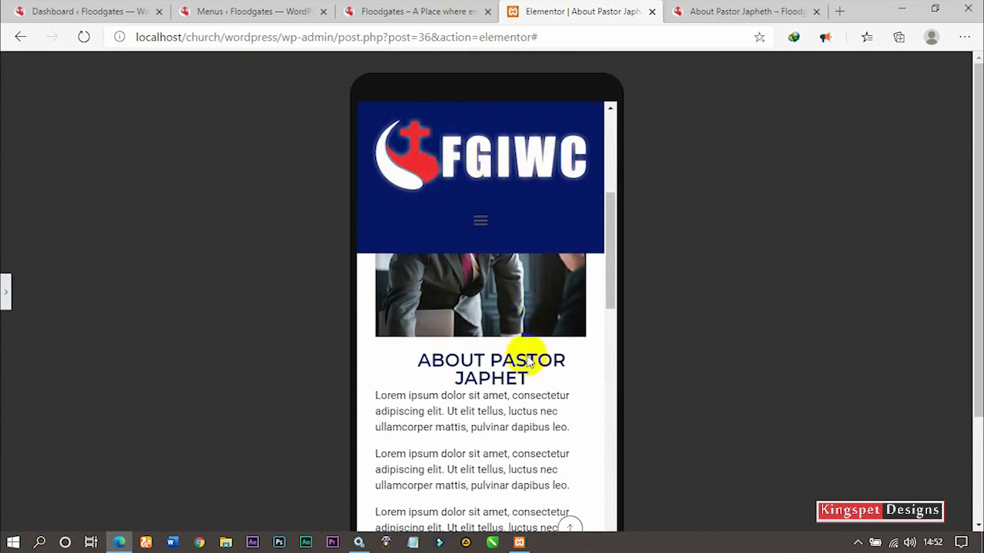
scroll(527, 362, up, 6)
scroll(533, 429, down, 10)
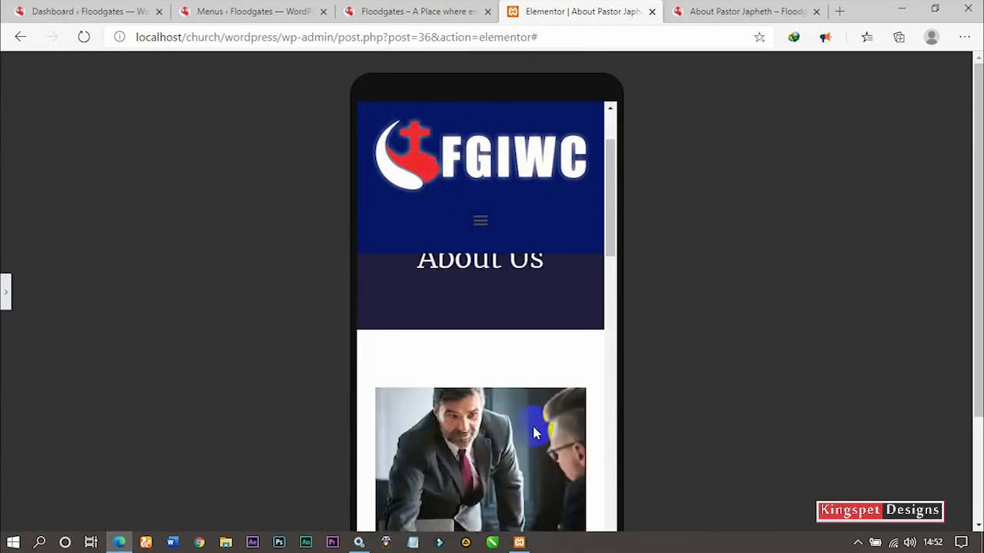
scroll(530, 424, down, 3)
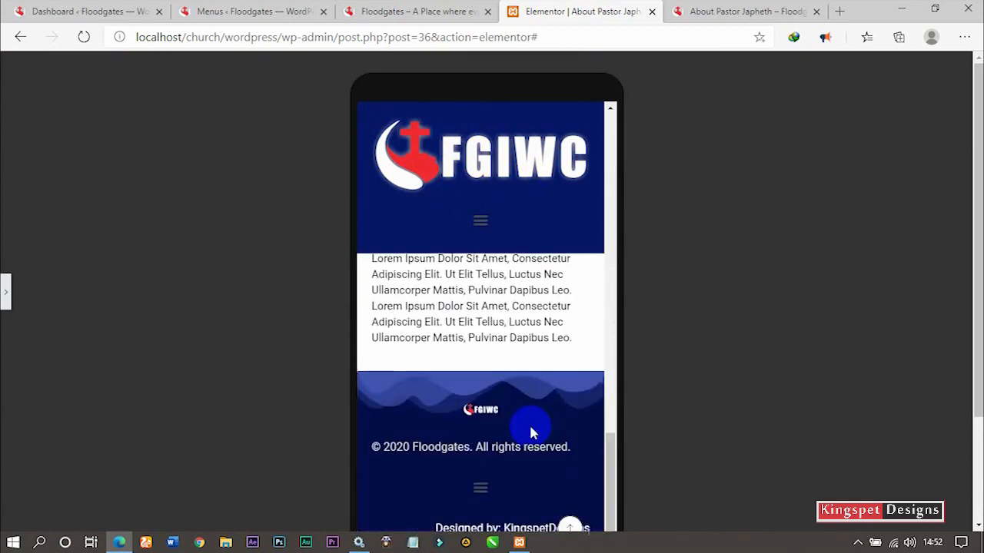
scroll(529, 423, up, 3)
scroll(530, 426, down, 3)
scroll(528, 428, down, 1)
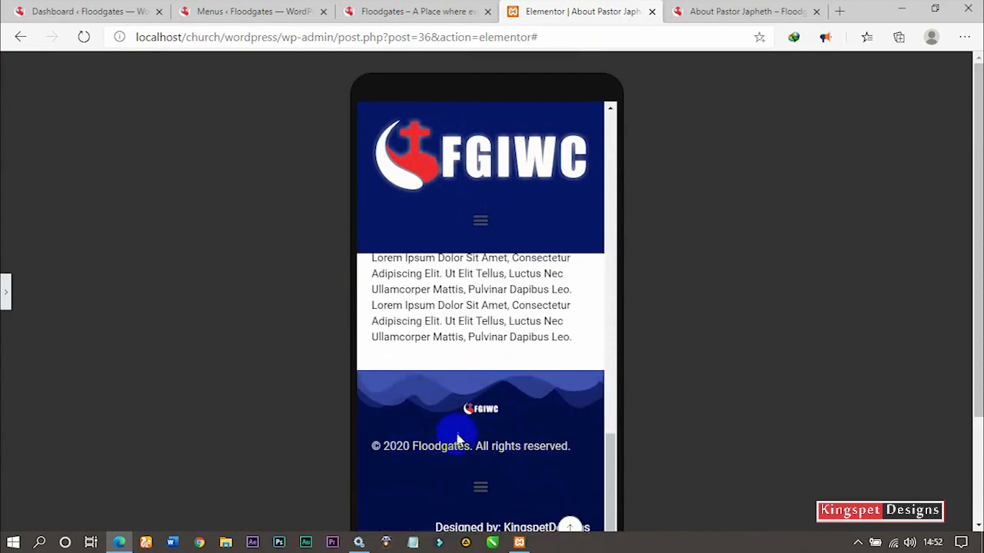
scroll(498, 444, up, 3)
scroll(498, 444, down, 3)
scroll(498, 444, up, 3)
scroll(498, 444, down, 3)
scroll(530, 440, up, 5)
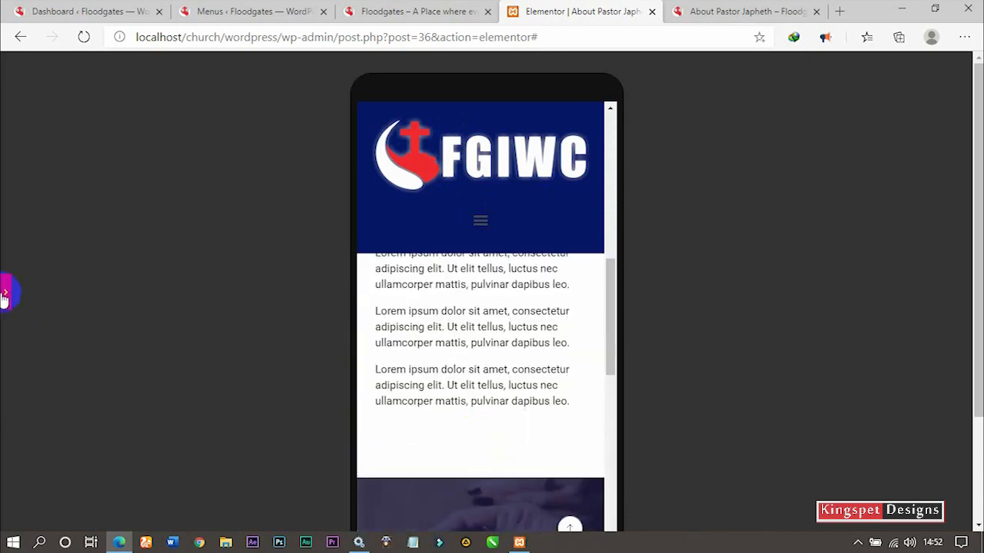
click(4, 292)
scroll(620, 364, up, 5)
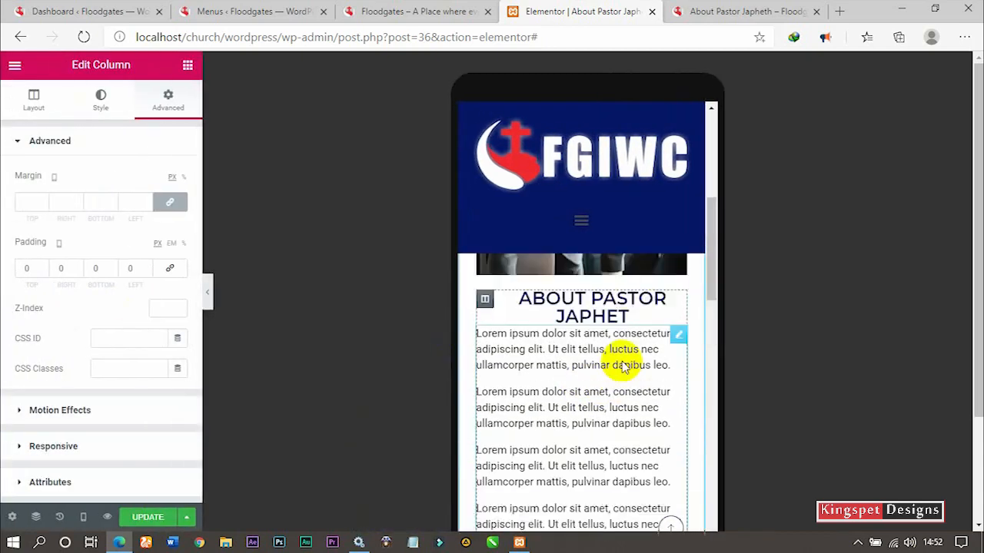
Review the About page from header to footer in the tablet preview.
click(83, 517)
click(121, 457)
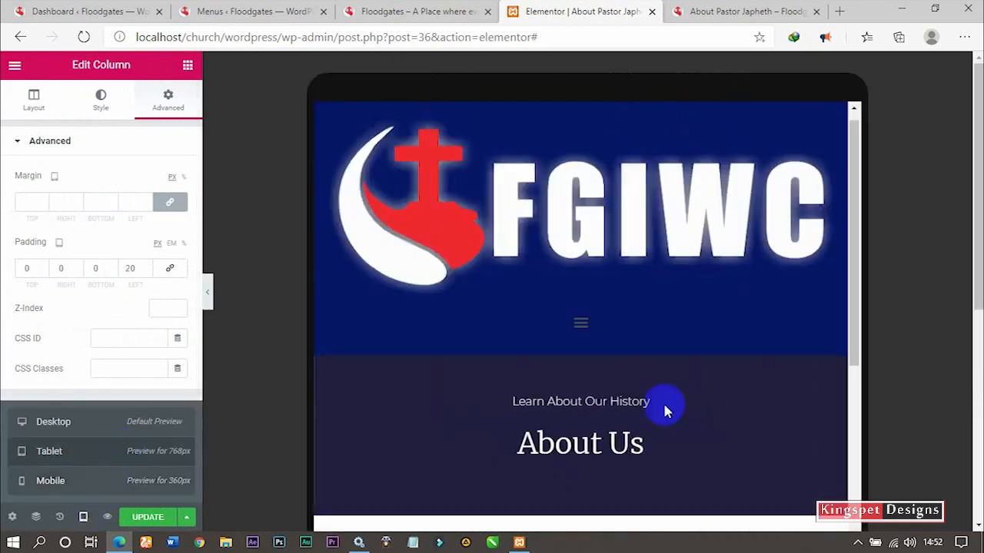
scroll(691, 396, down, 8)
scroll(725, 398, up, 5)
scroll(725, 399, down, 11)
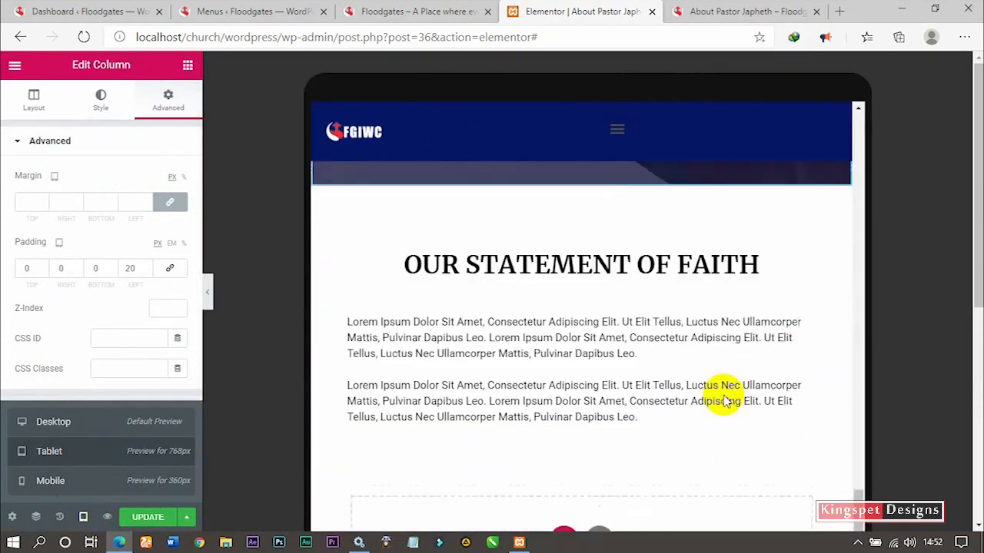
scroll(884, 369, down, 5)
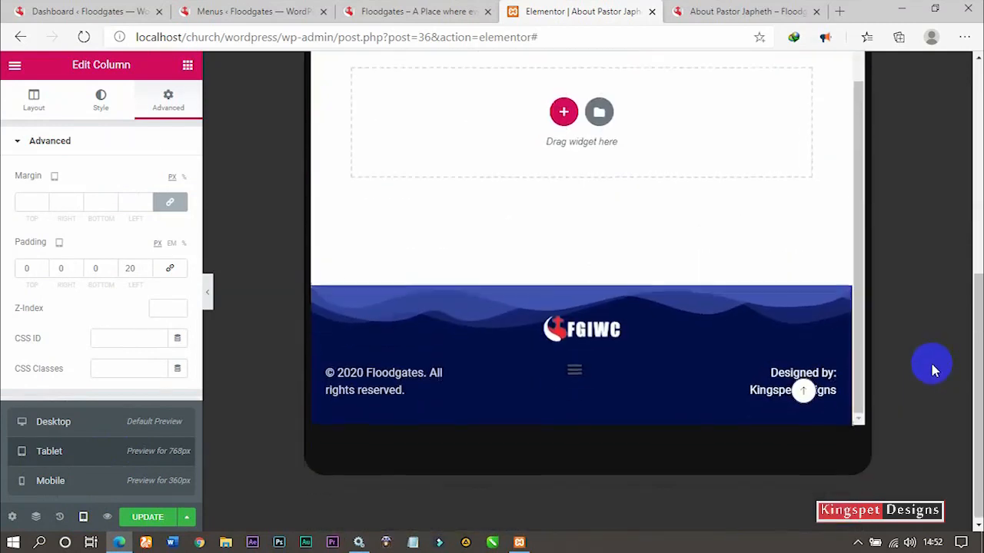
scroll(630, 371, up, 5)
scroll(630, 369, up, 10)
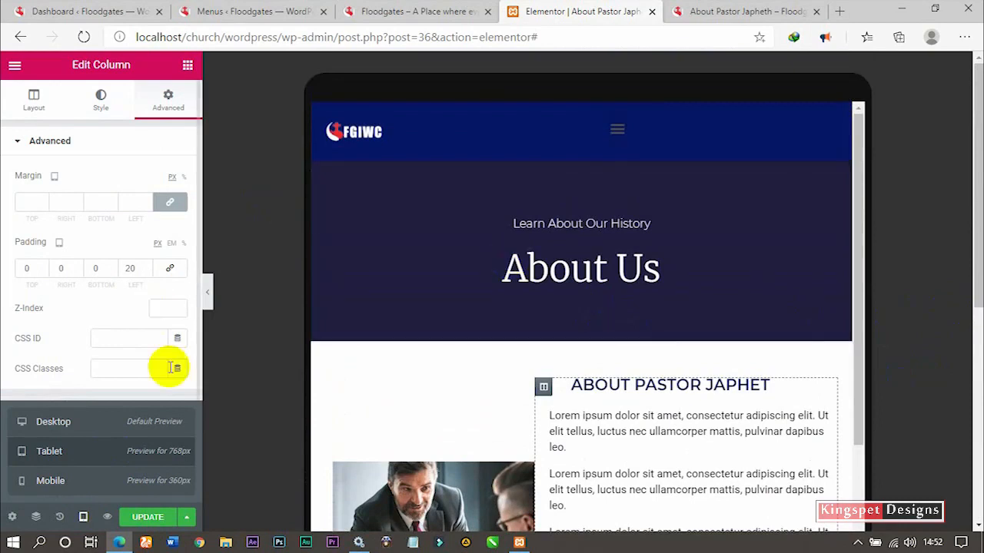
Return to the desktop preview and save the About page's changes.
click(85, 519)
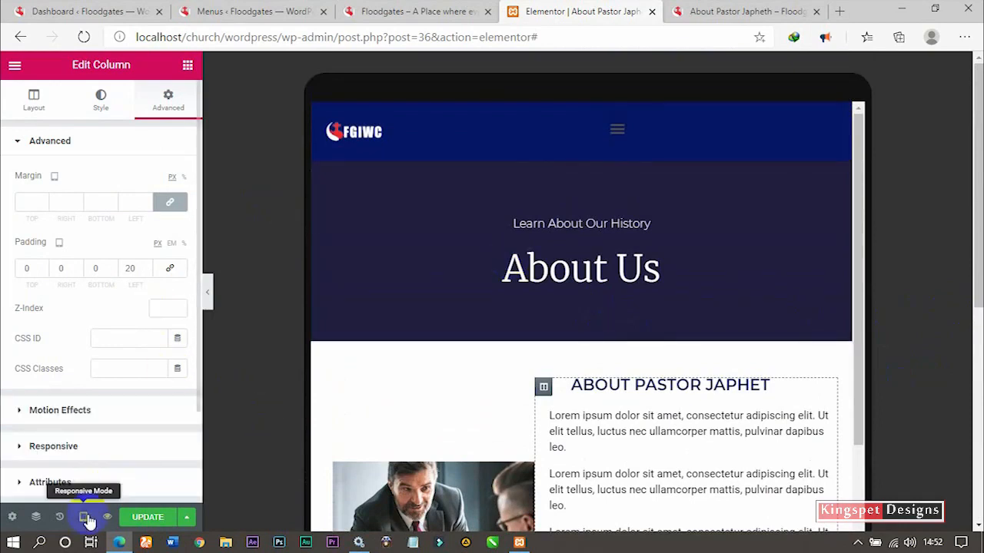
click(87, 519)
click(107, 424)
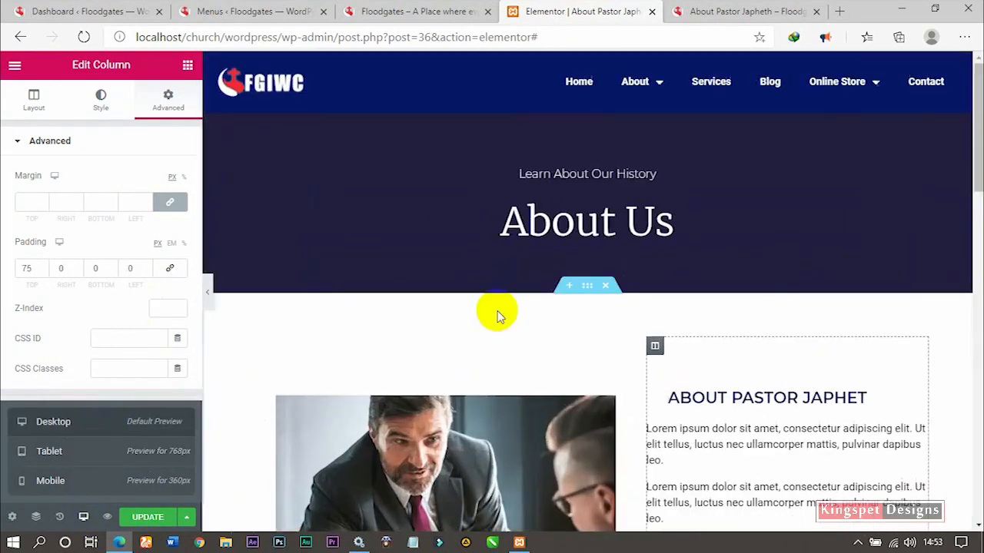
click(137, 518)
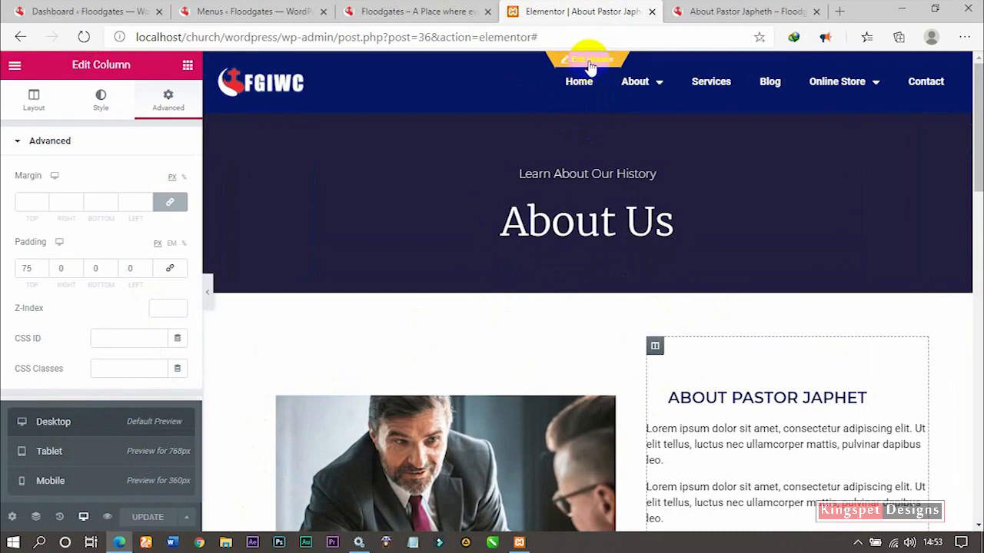
Open the site header for editing and switch to the tablet preview.
click(588, 61)
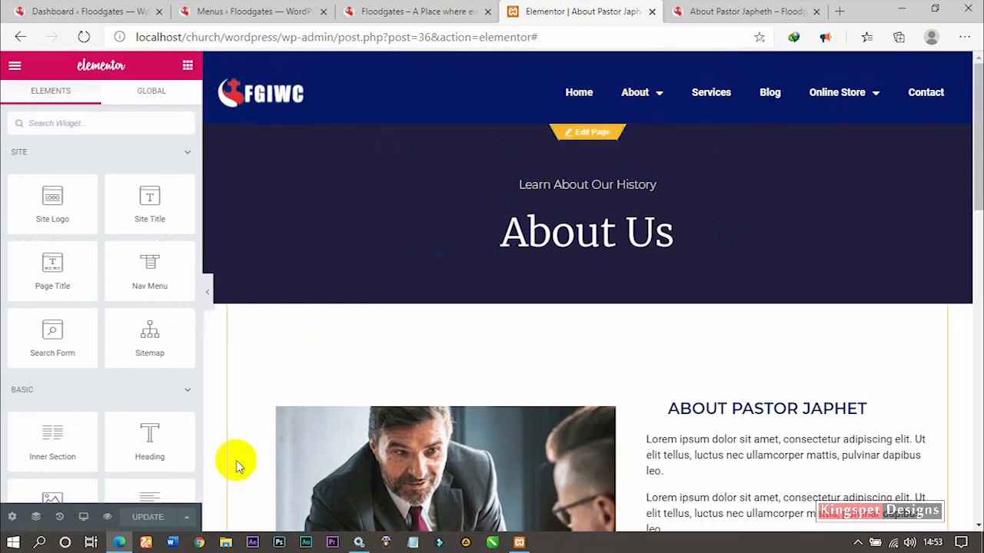
click(83, 516)
click(145, 457)
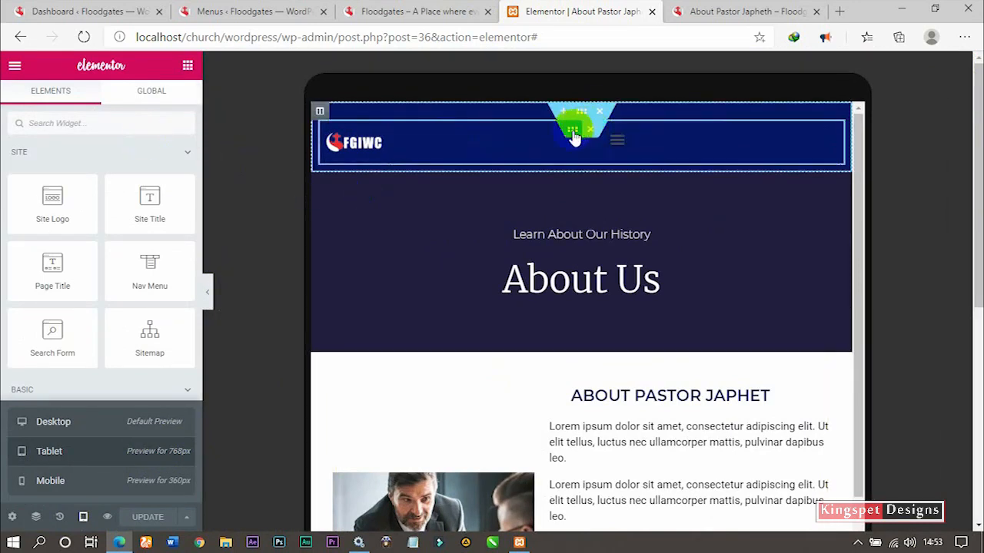
Set the header nav menu's toggle button to None and its mobile dropdown breakpoint to Mobile (< 768px).
click(515, 146)
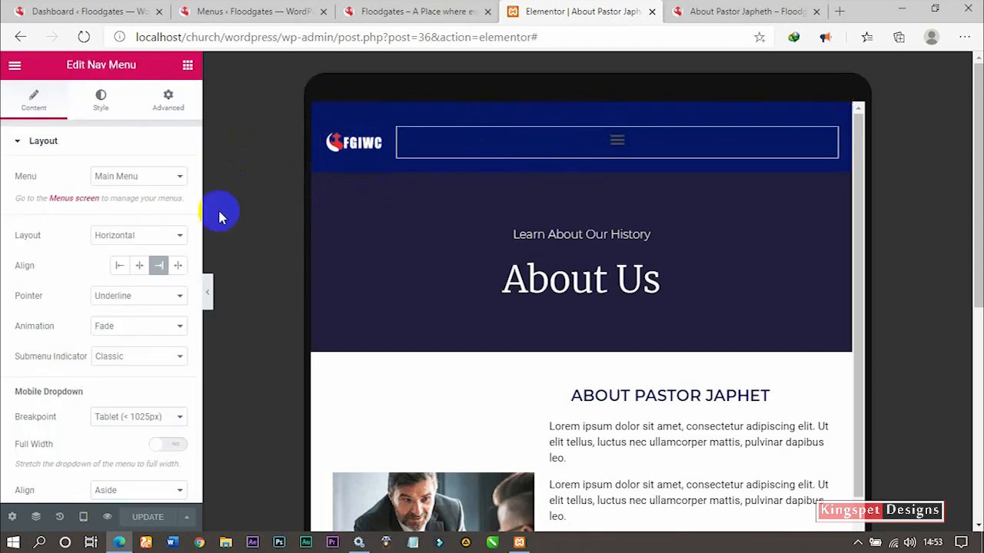
scroll(146, 290, down, 3)
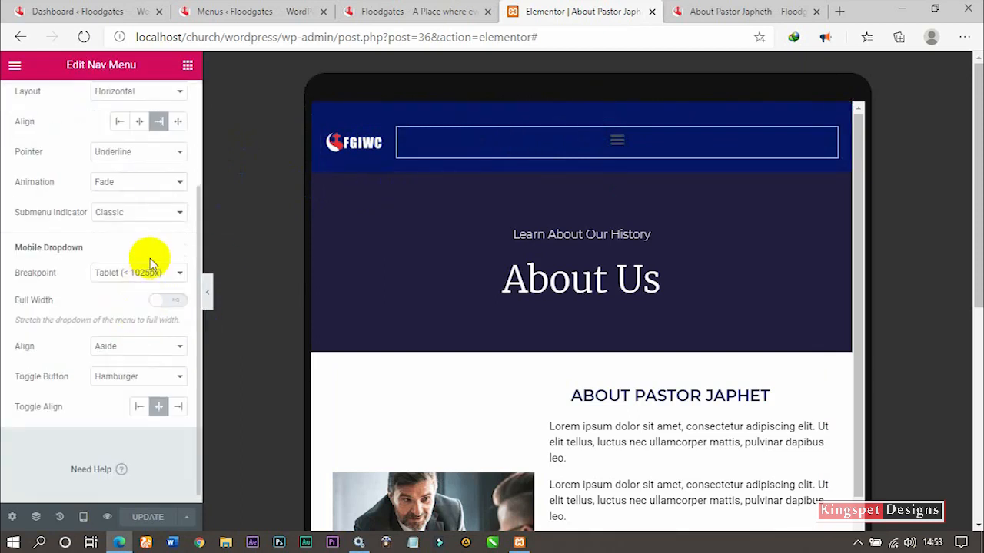
click(141, 382)
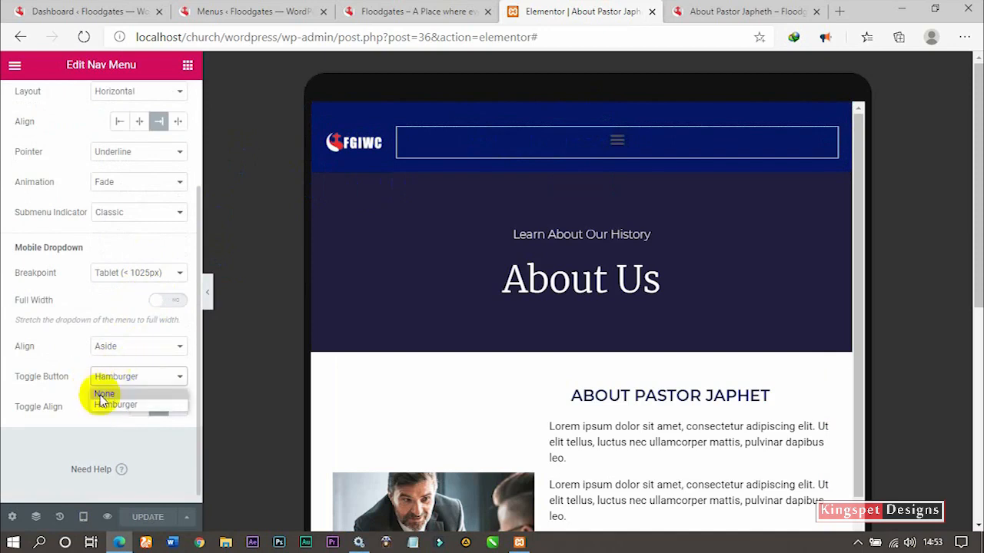
click(103, 394)
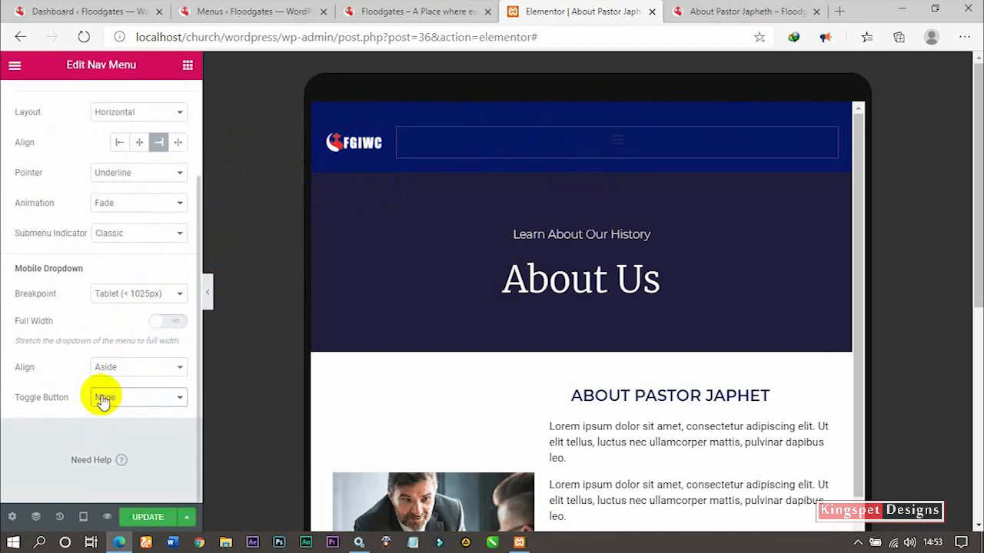
click(163, 294)
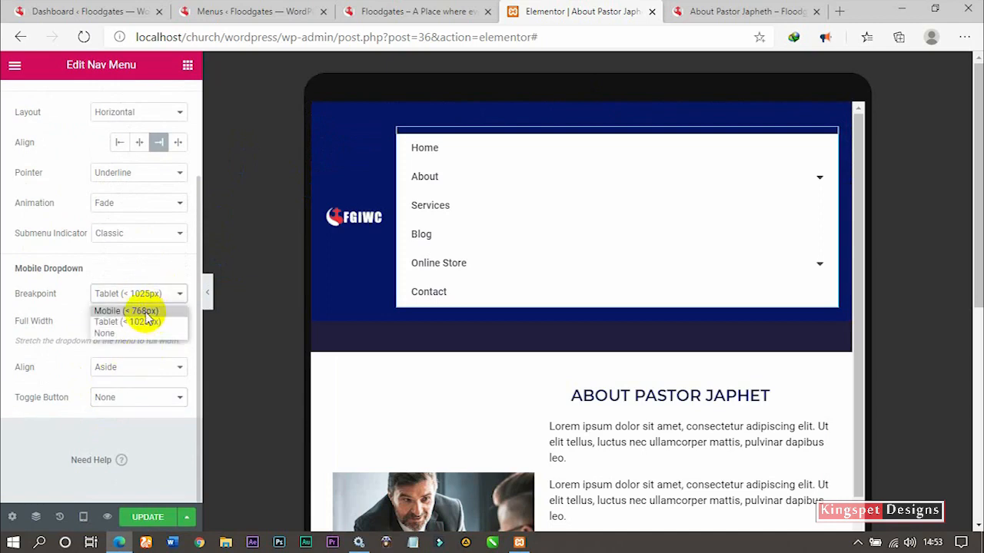
click(127, 311)
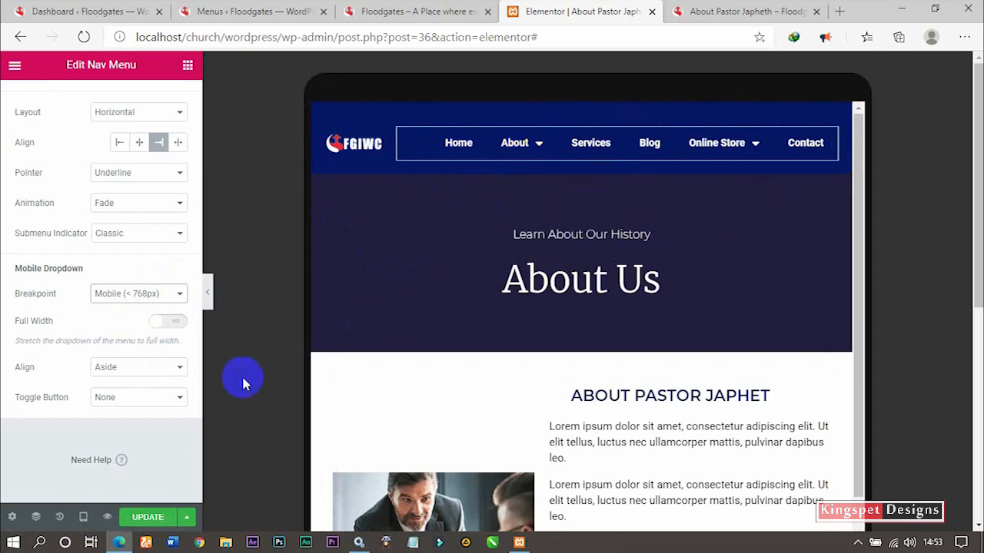
Set the nav menu's toggle button to Hamburger while in the mobile preview.
click(84, 517)
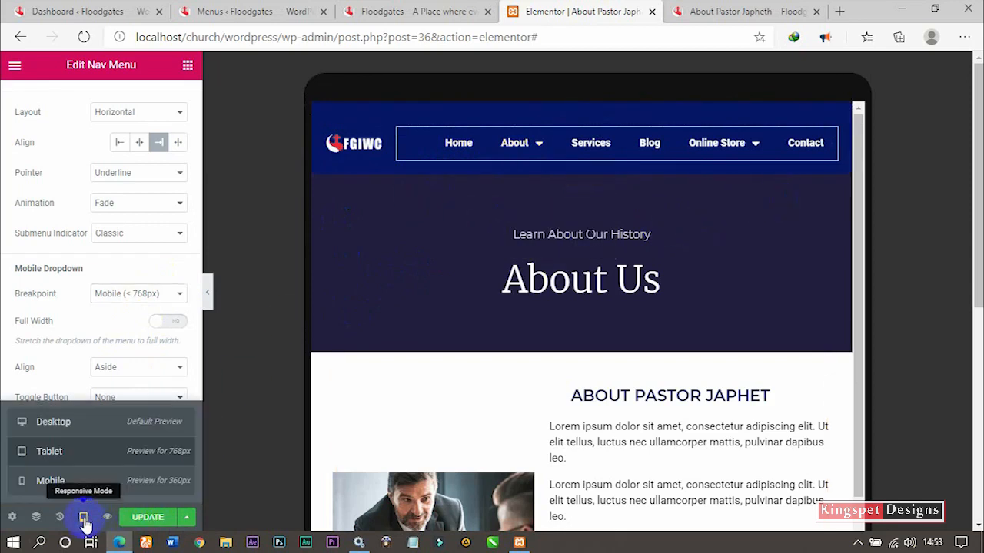
click(102, 482)
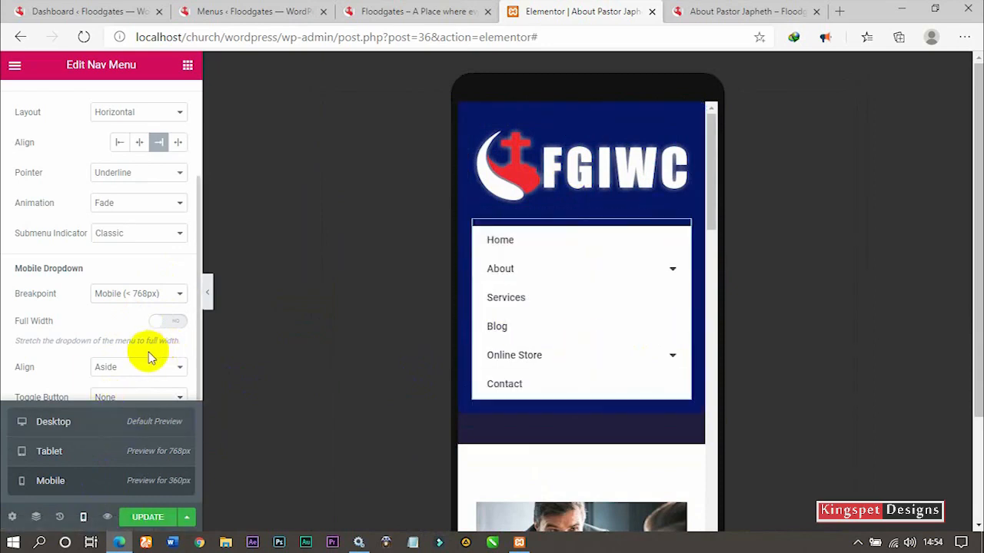
click(133, 395)
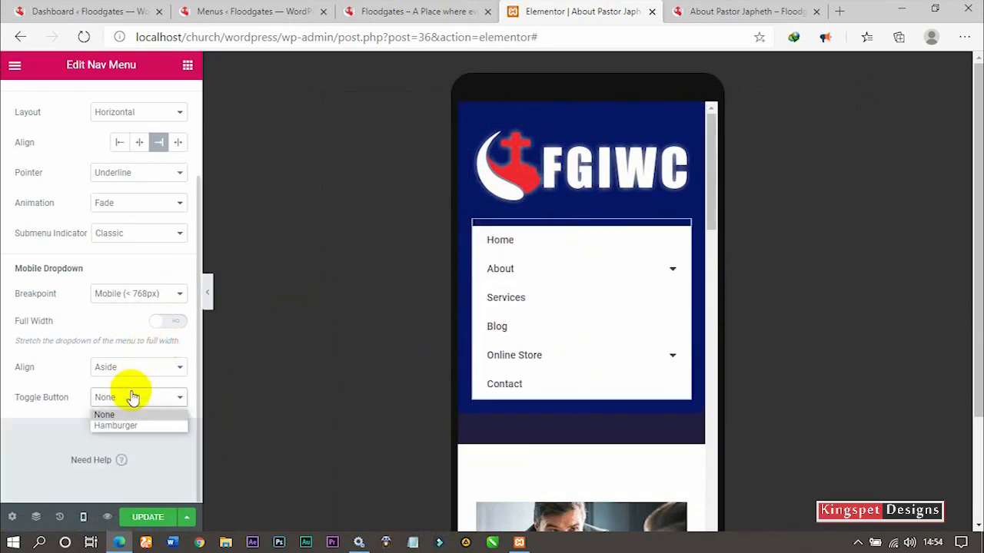
click(120, 422)
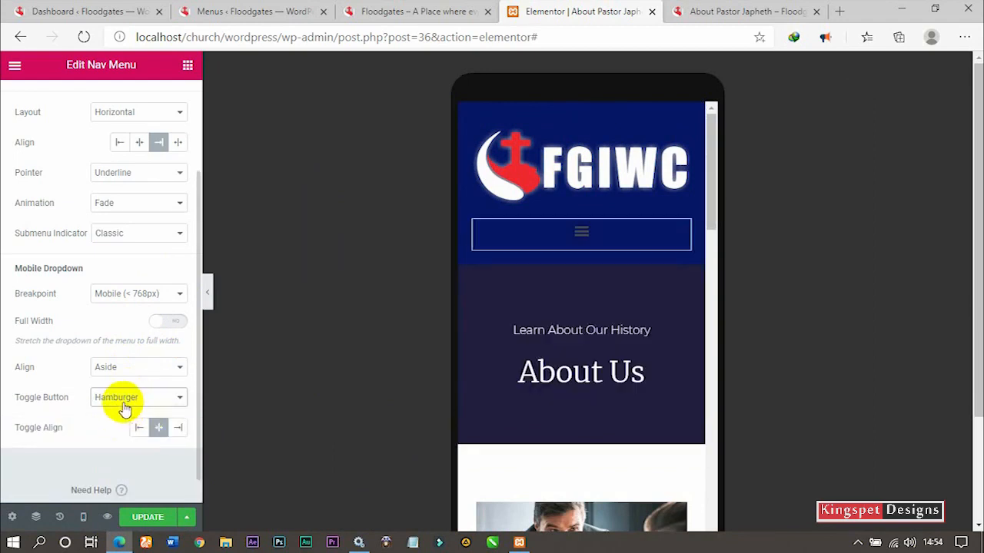
Set the header site logo's mobile width to 32%.
mouse_move(667, 159)
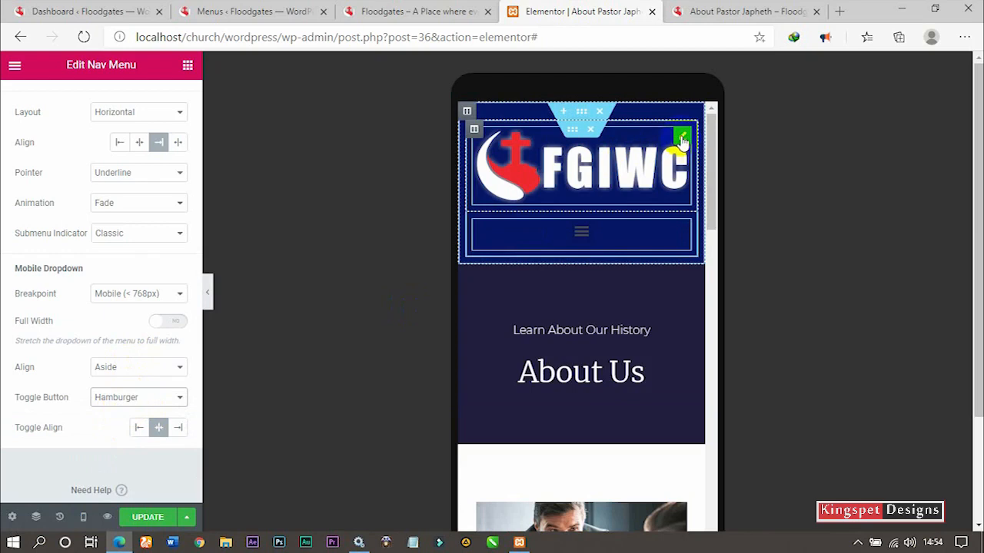
click(613, 168)
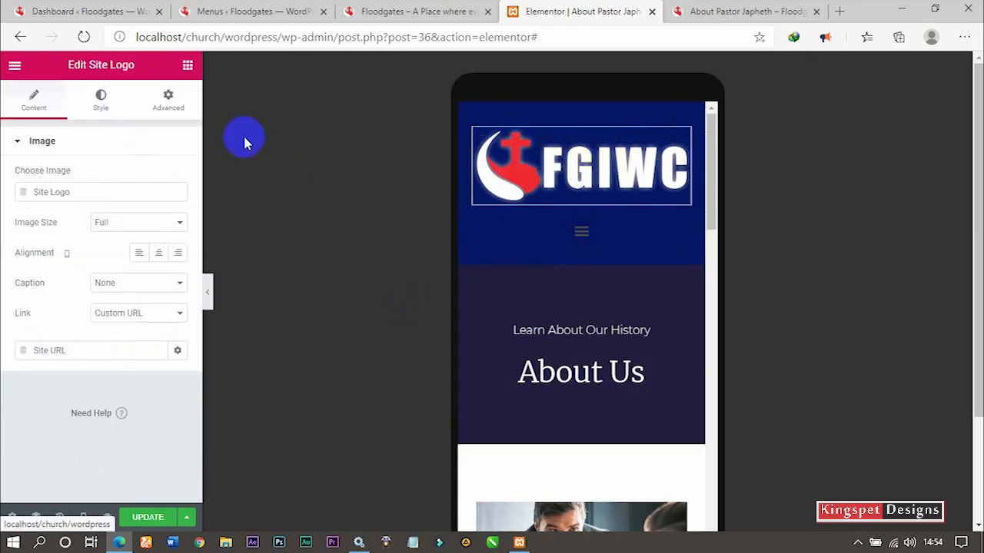
click(97, 108)
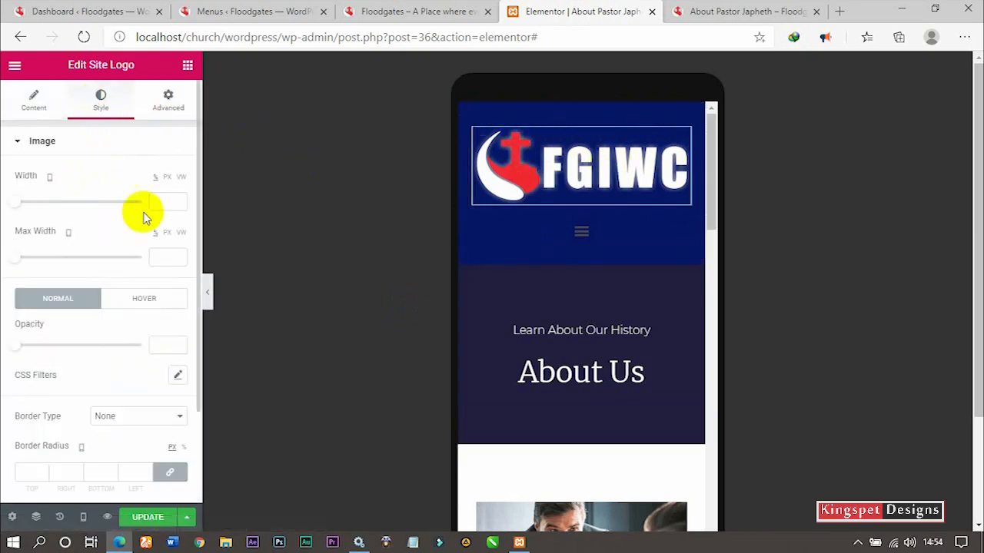
drag(16, 202, 57, 209)
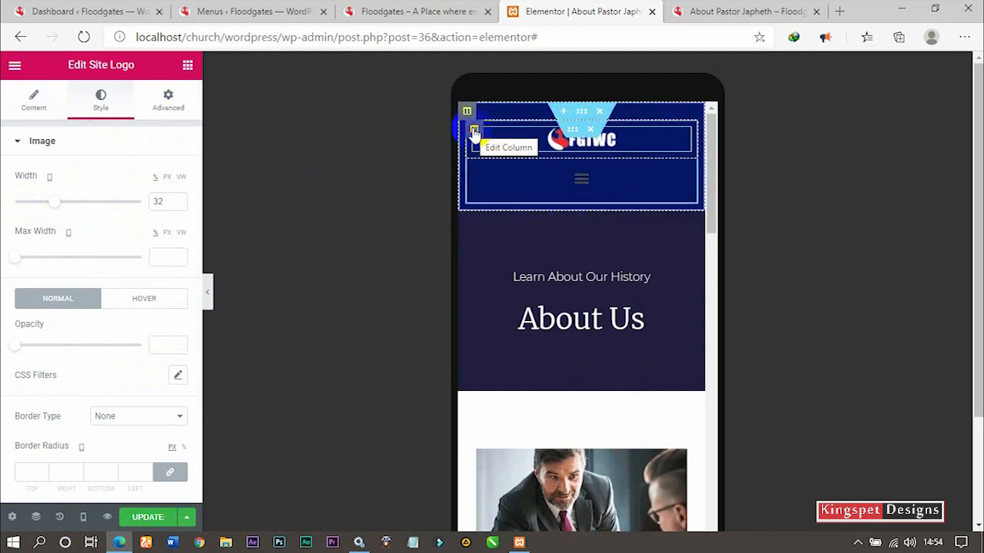
Set the mobile width of the header column holding the logo to 50%.
click(475, 131)
click(162, 176)
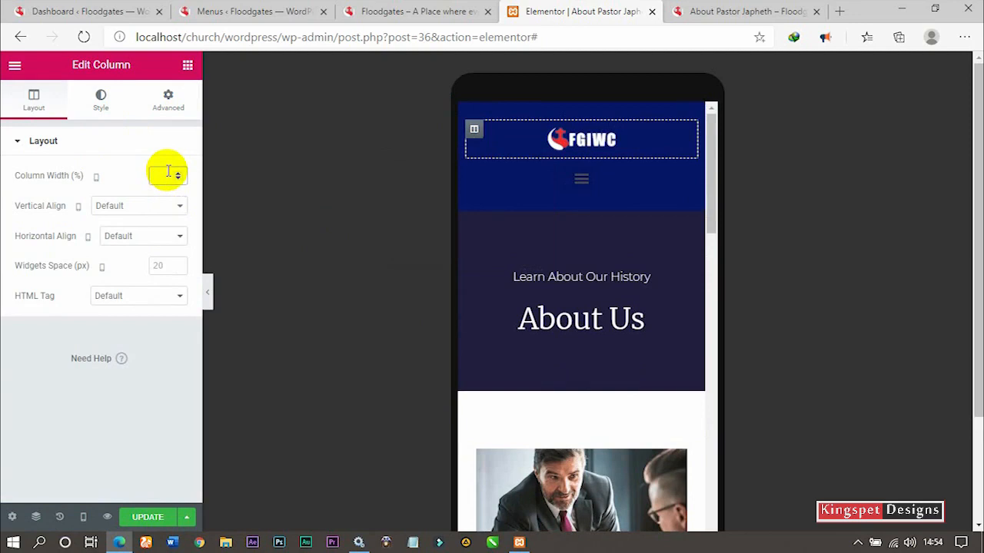
text(50)
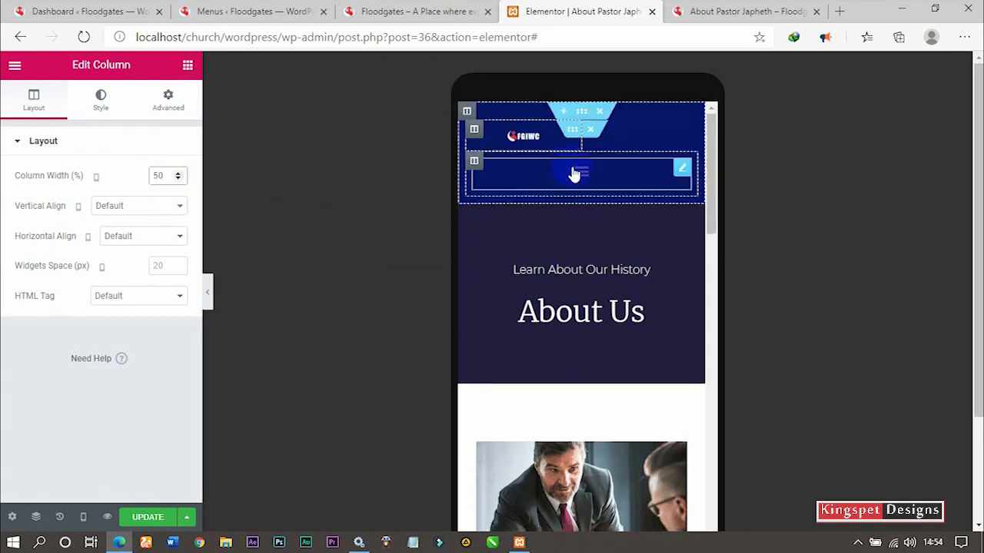
Set the mobile width of the header column holding the nav menu to 50%.
click(474, 162)
click(168, 176)
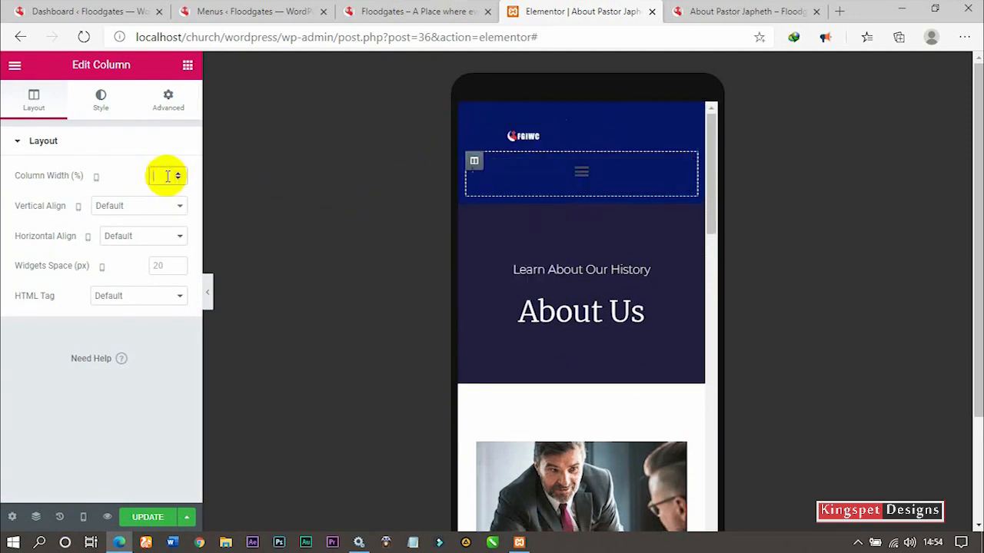
text(50)
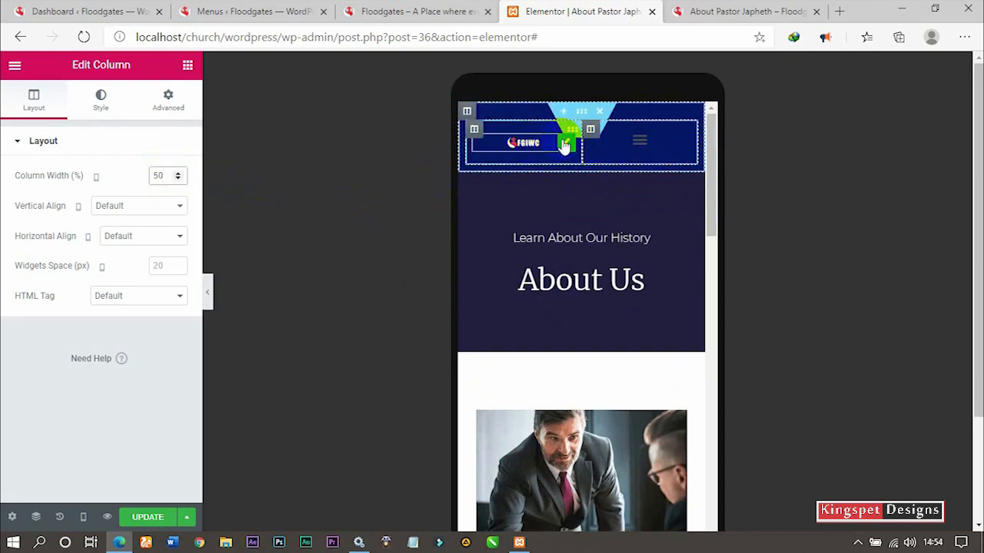
Align the header site logo to the left and set its mobile width to 76%.
click(564, 146)
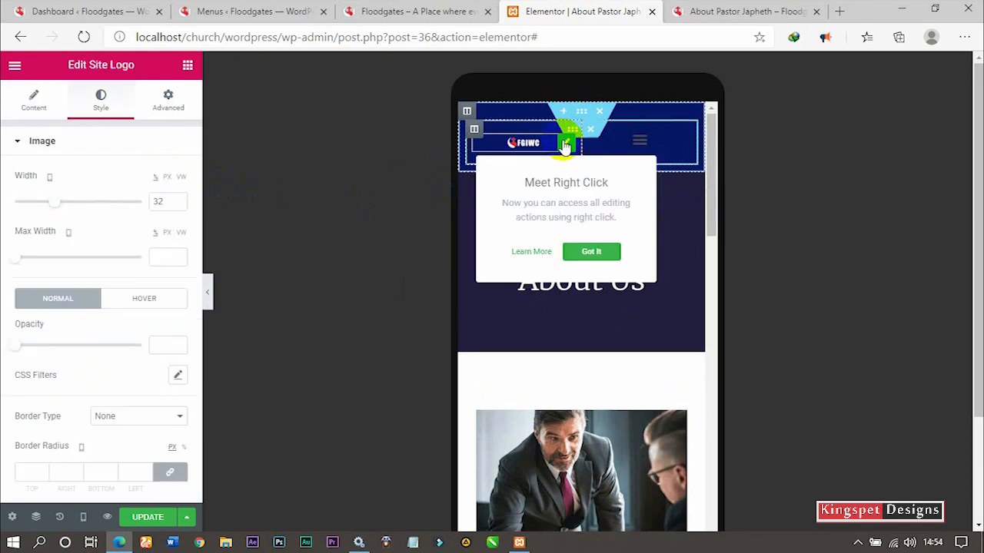
click(33, 100)
click(139, 253)
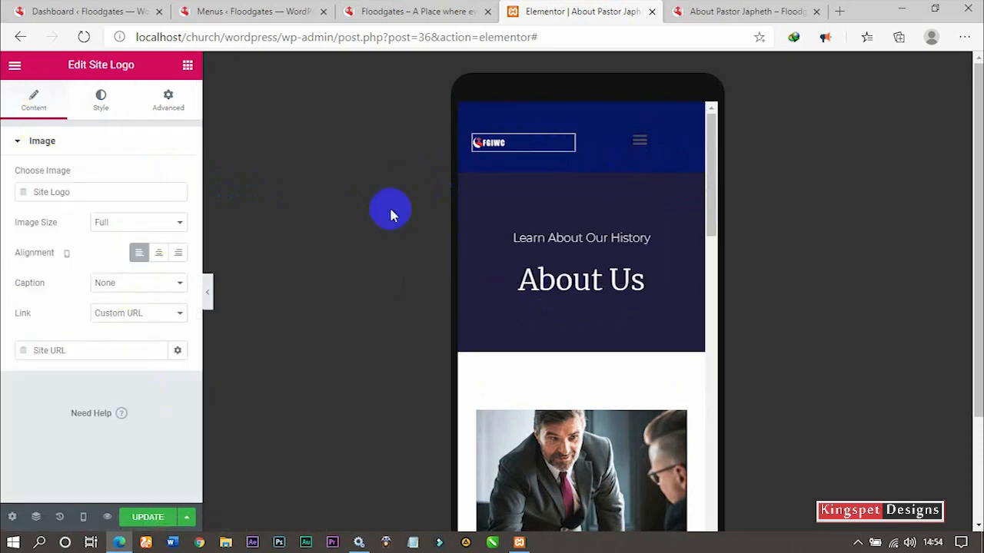
click(101, 96)
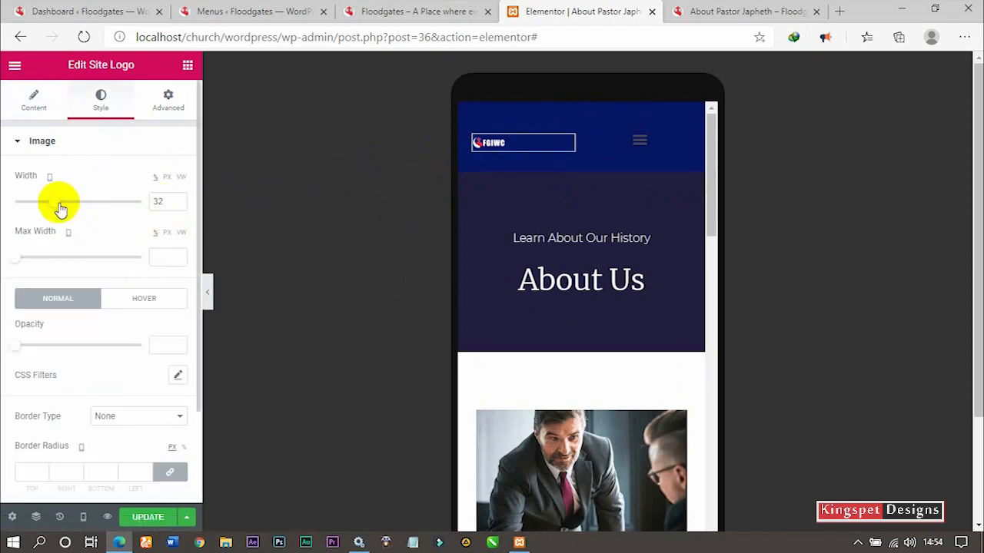
drag(62, 203, 114, 199)
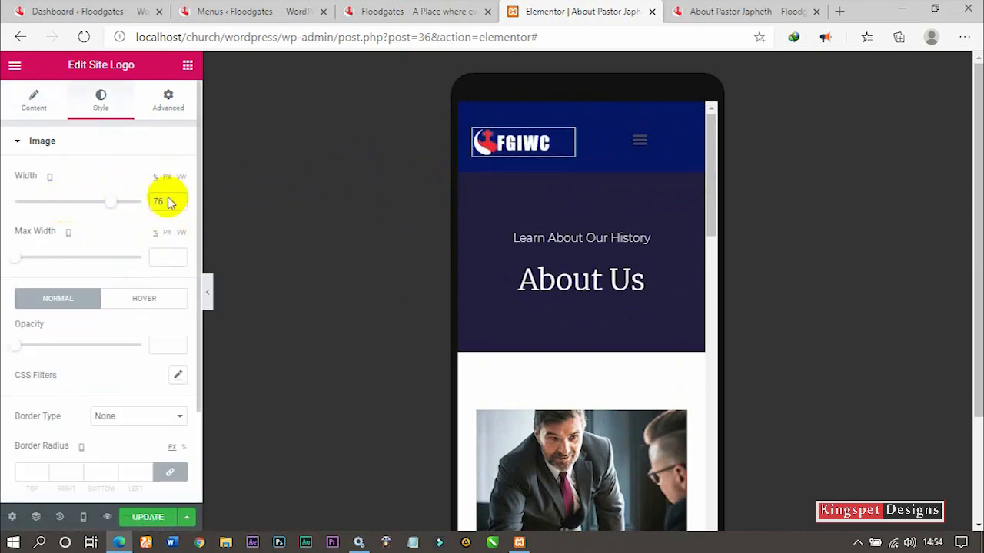
Set the header nav menu's Toggle Align to Right and collapse the expanded mobile menu.
click(644, 146)
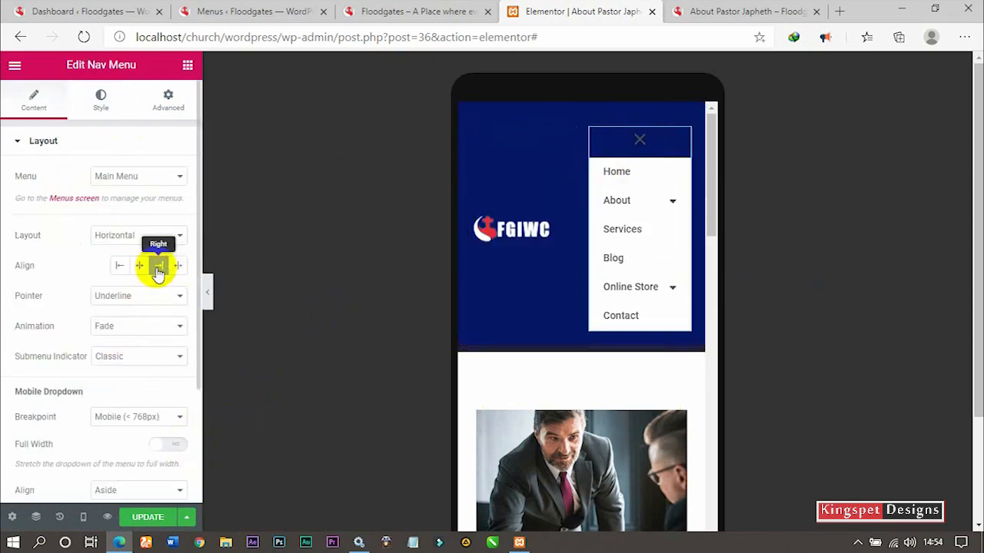
scroll(157, 276, down, 3)
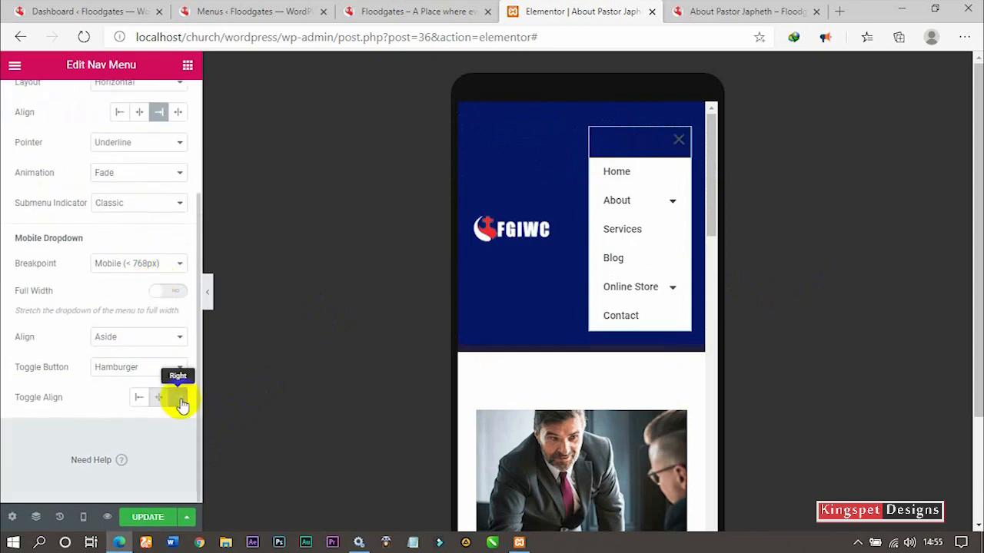
click(207, 294)
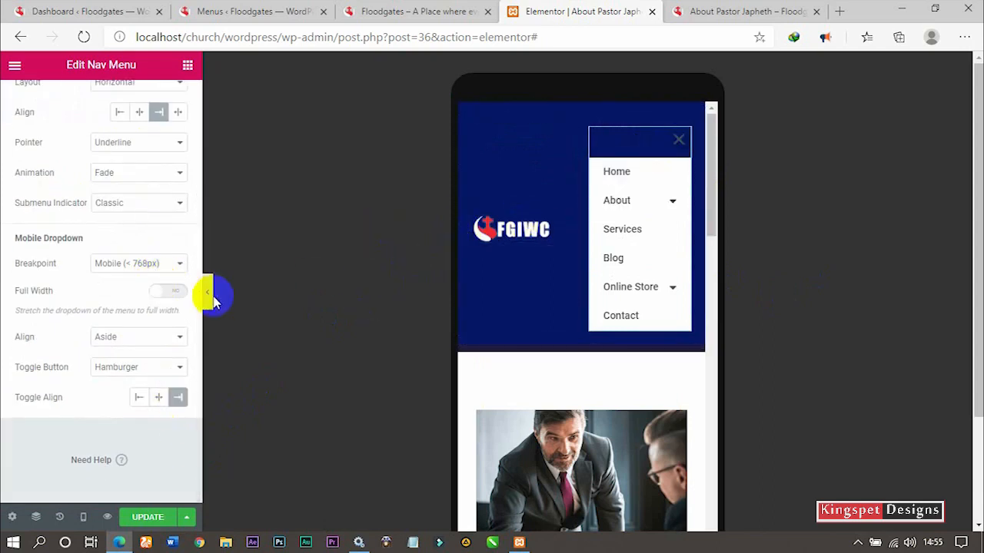
click(681, 140)
click(768, 146)
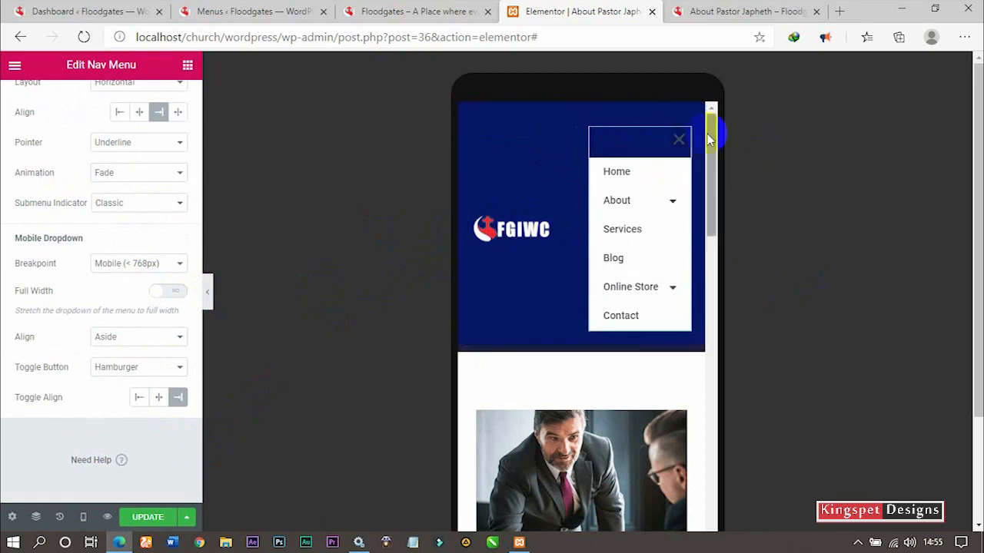
click(673, 151)
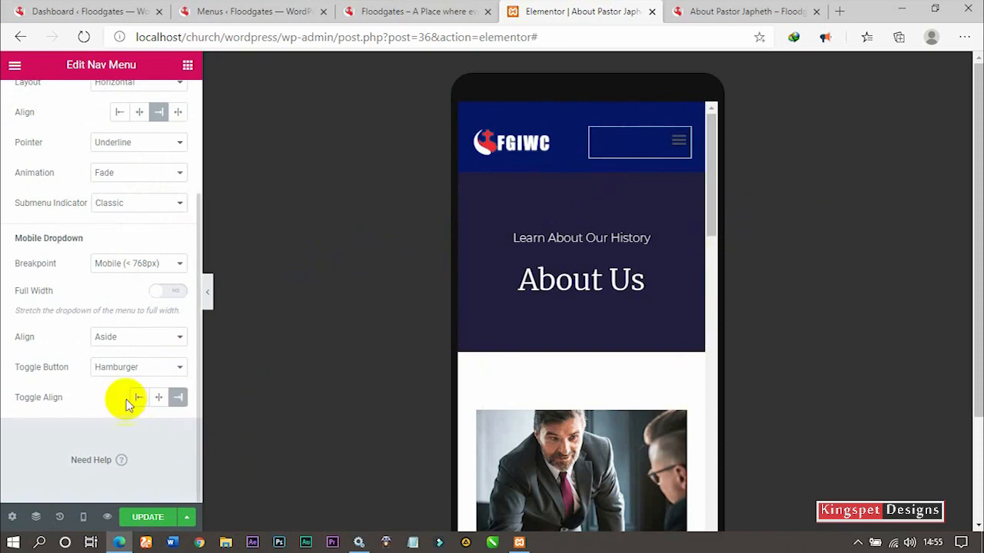
Set the nav menu's toggle button size to 16 and update the page.
scroll(125, 275, up, 2)
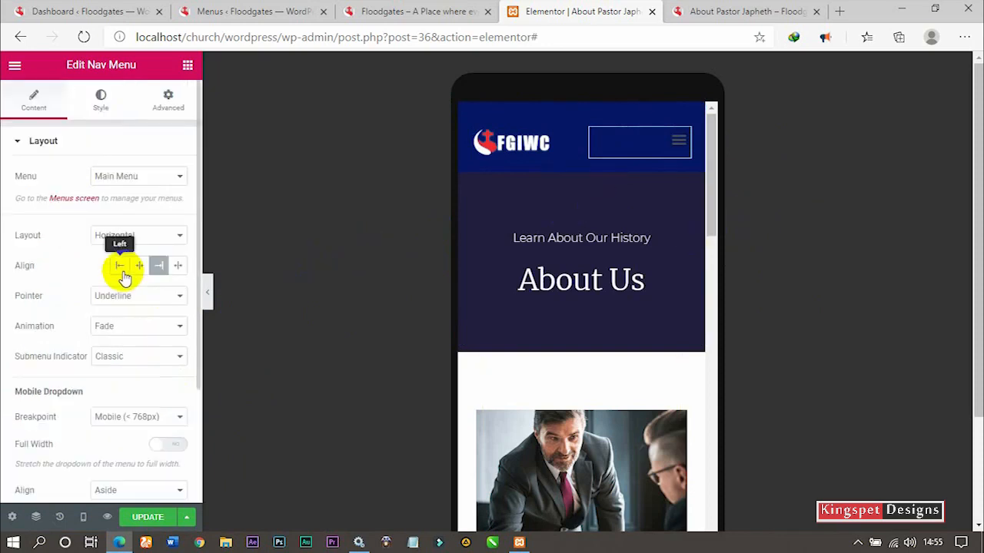
click(101, 100)
scroll(146, 461, down, 2)
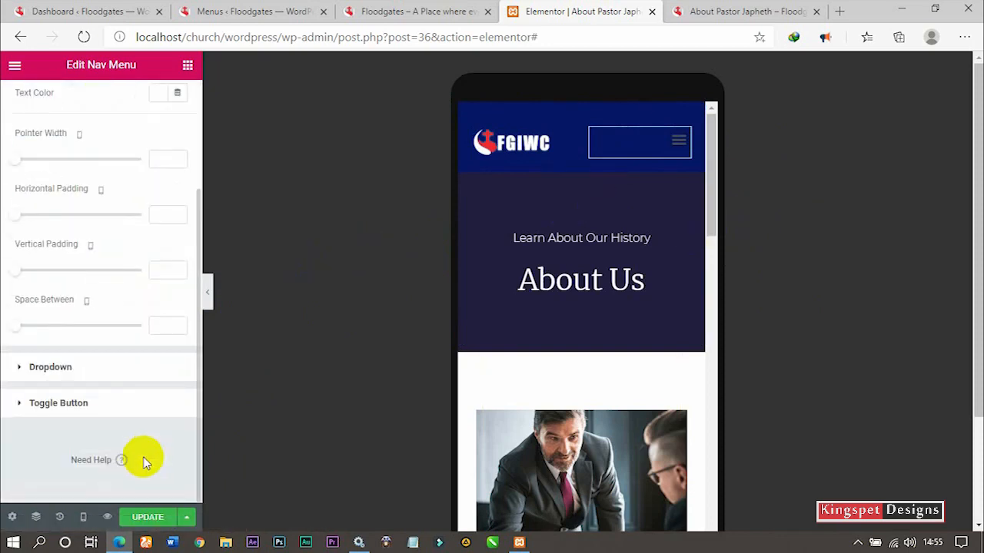
click(63, 407)
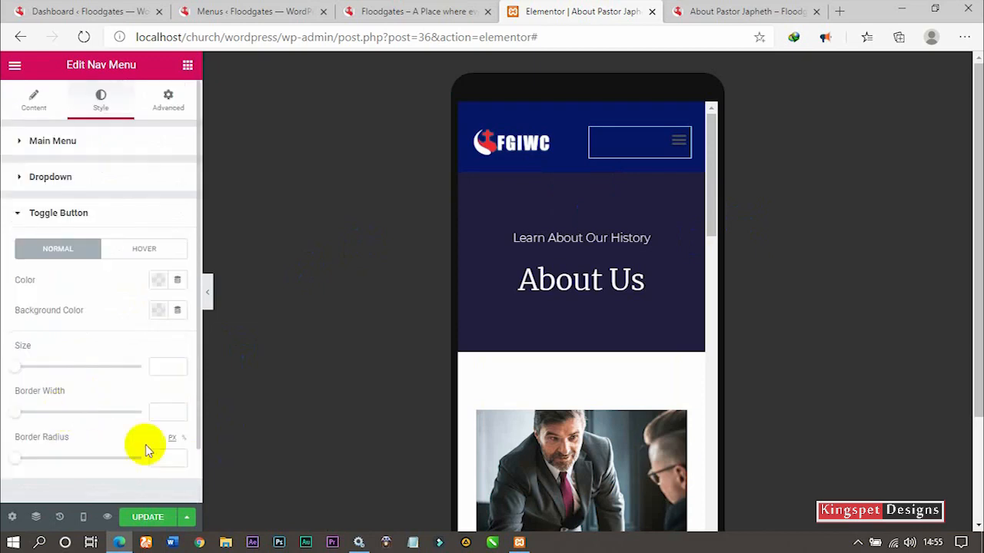
mouse_move(11, 369)
mouse_down()
mouse_move(46, 374)
mouse_move(17, 384)
mouse_up()
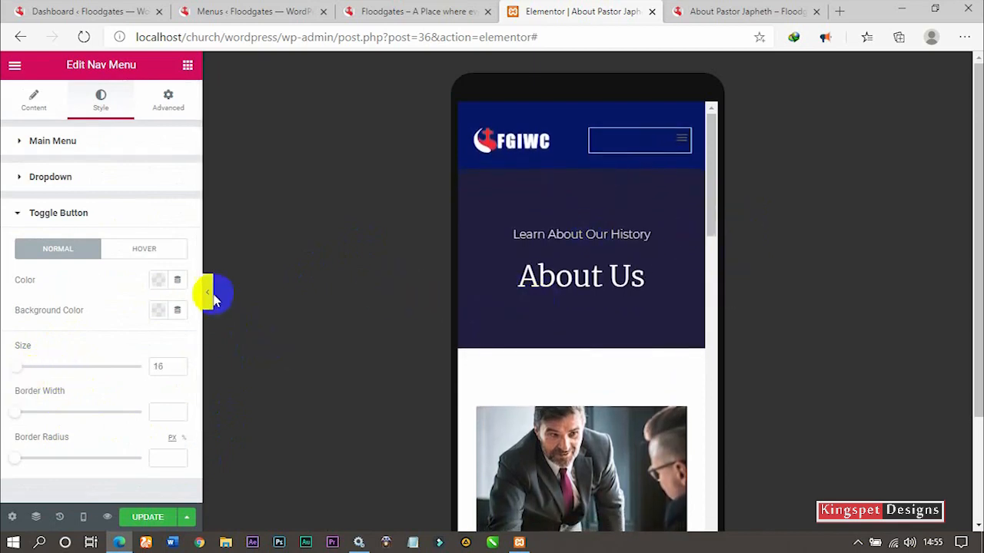
click(139, 518)
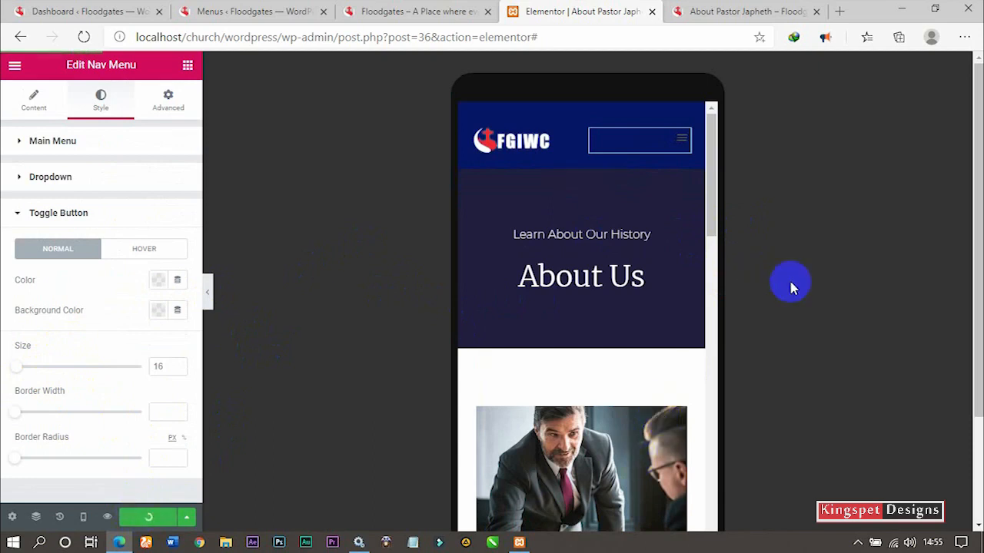
Reload the published About page and review its sections beneath the sticky header.
click(692, 11)
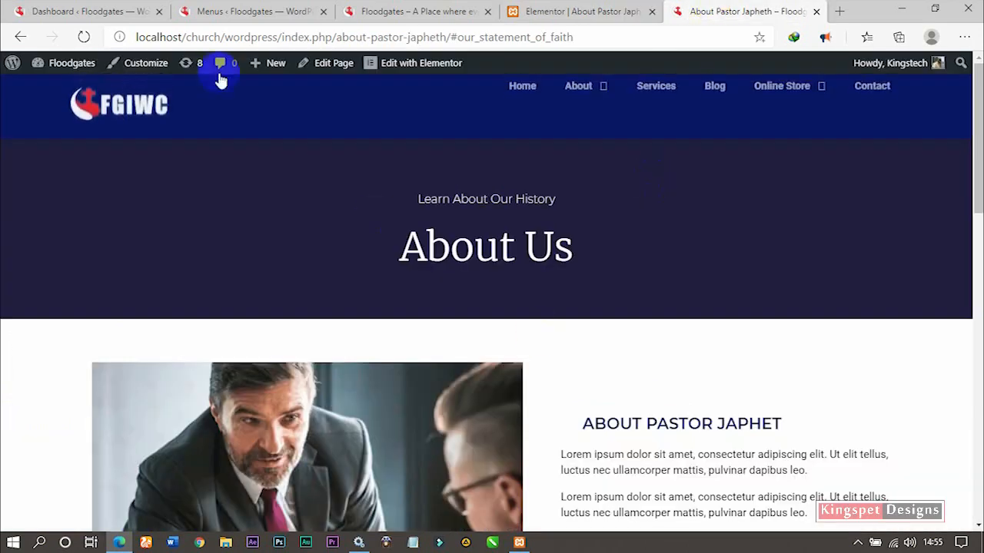
click(83, 37)
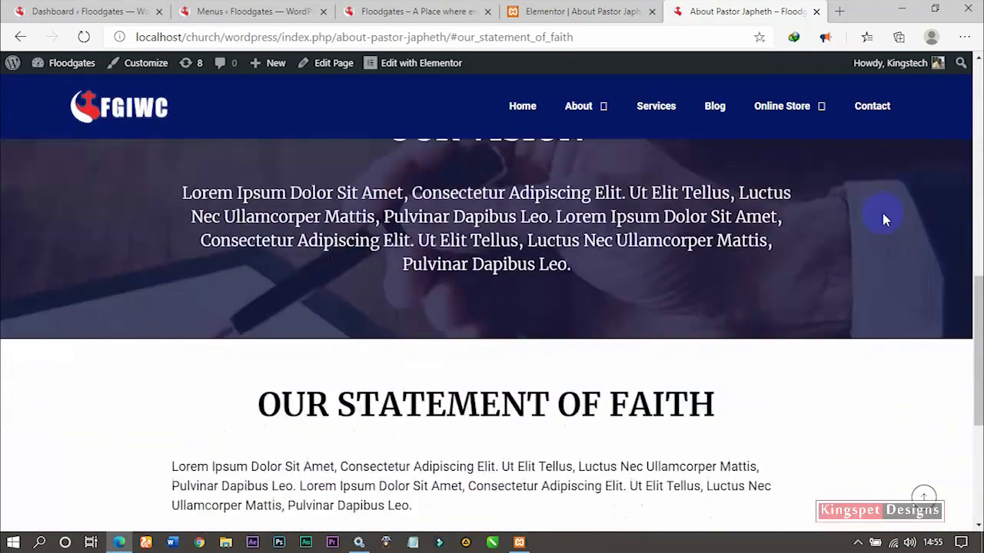
scroll(884, 220, down, 4)
scroll(884, 220, up, 8)
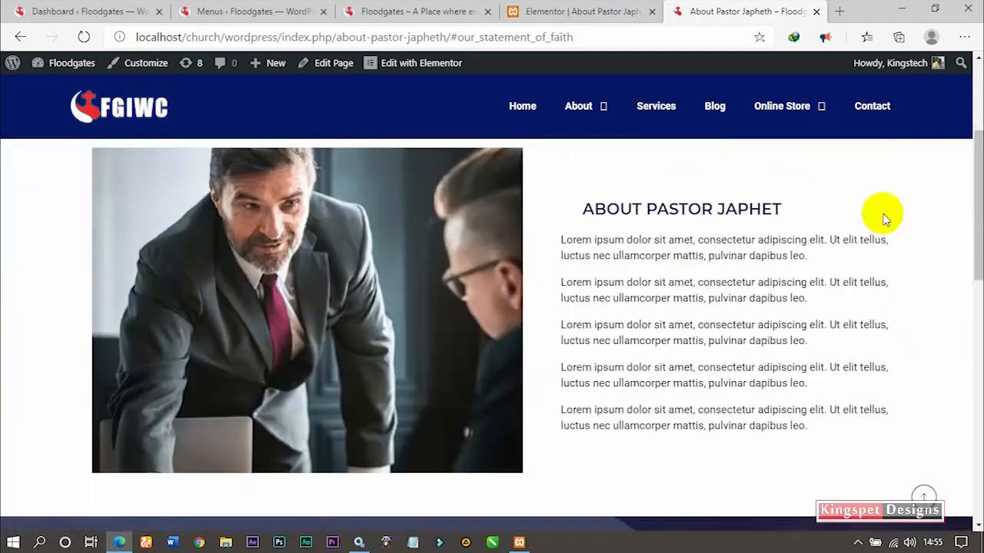
scroll(883, 219, up, 3)
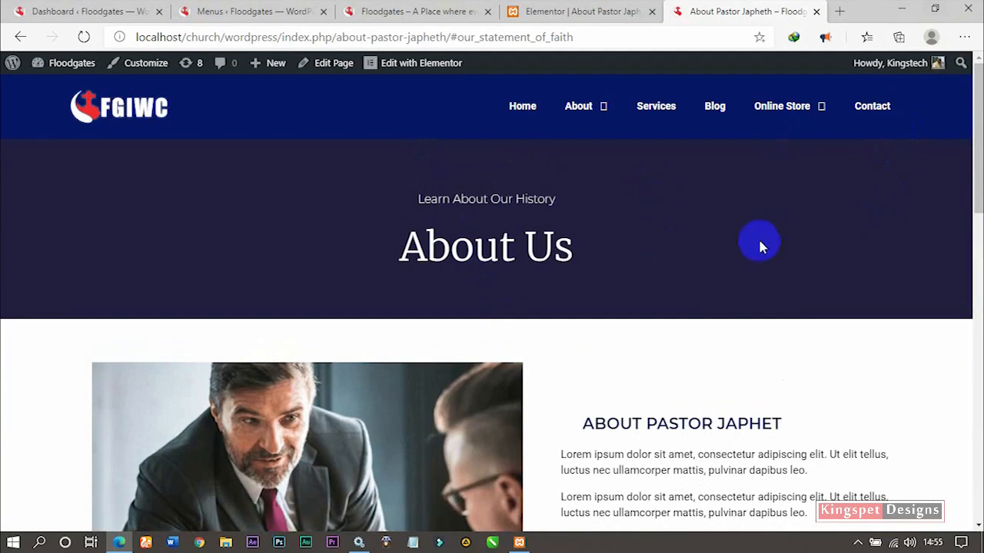
Examine the published page's header, sections and footer at tablet and phone widths by narrowing the browser window, and maximize the window again.
click(939, 14)
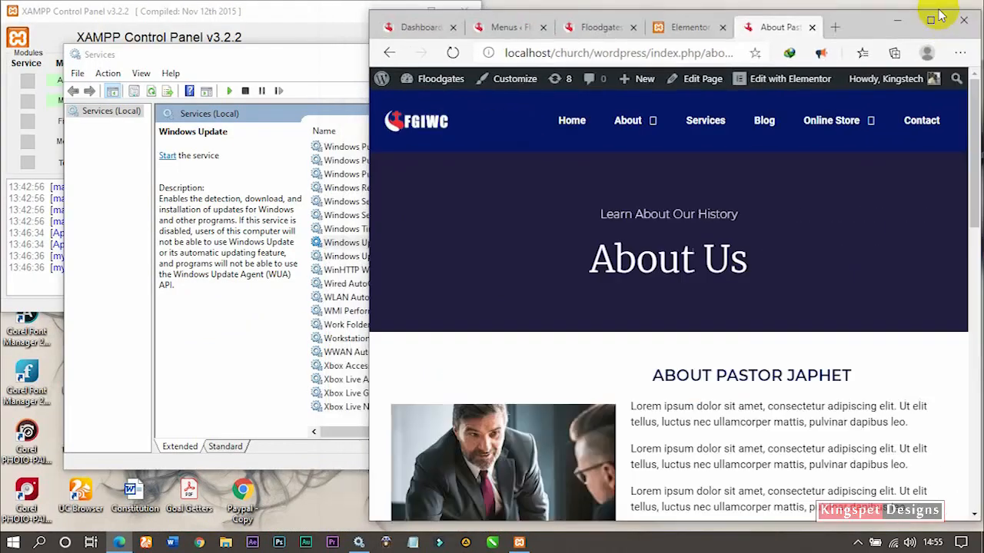
drag(874, 23, 703, 23)
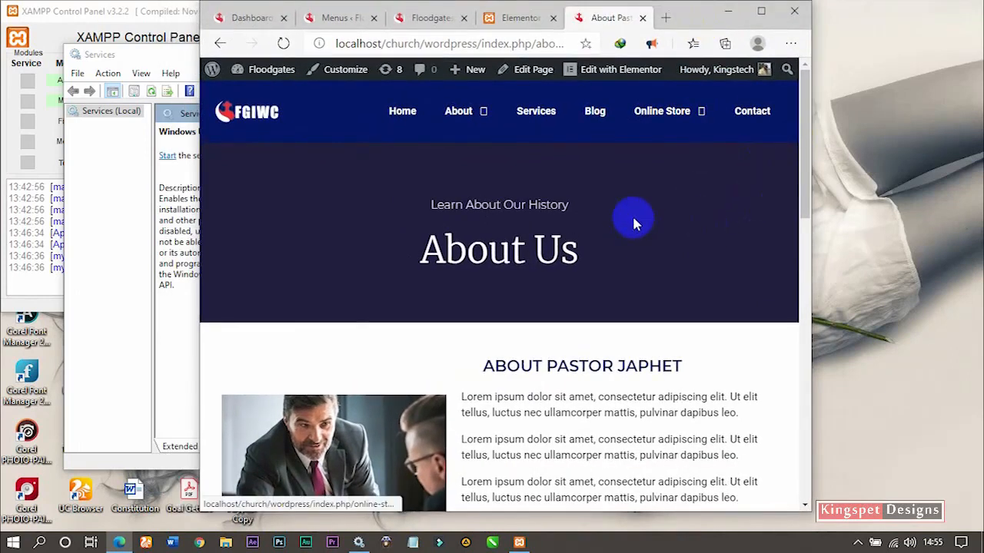
scroll(634, 221, down, 8)
scroll(633, 221, down, 5)
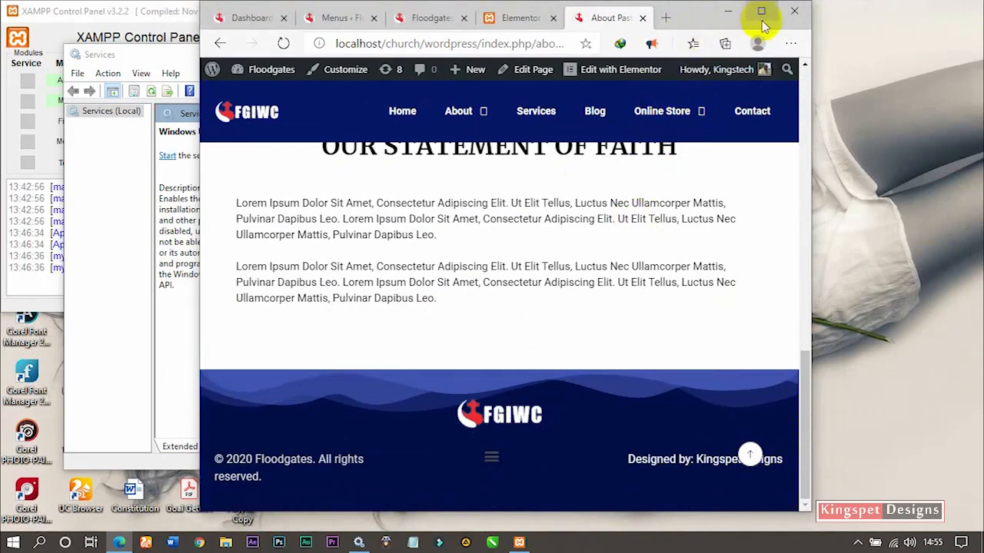
drag(810, 160, 560, 234)
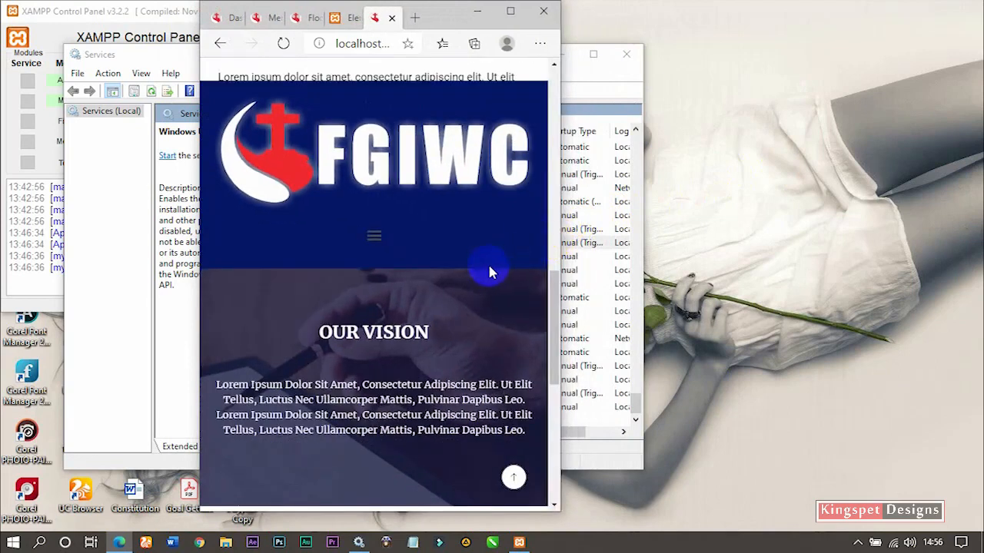
scroll(488, 267, down, 3)
scroll(484, 269, up, 3)
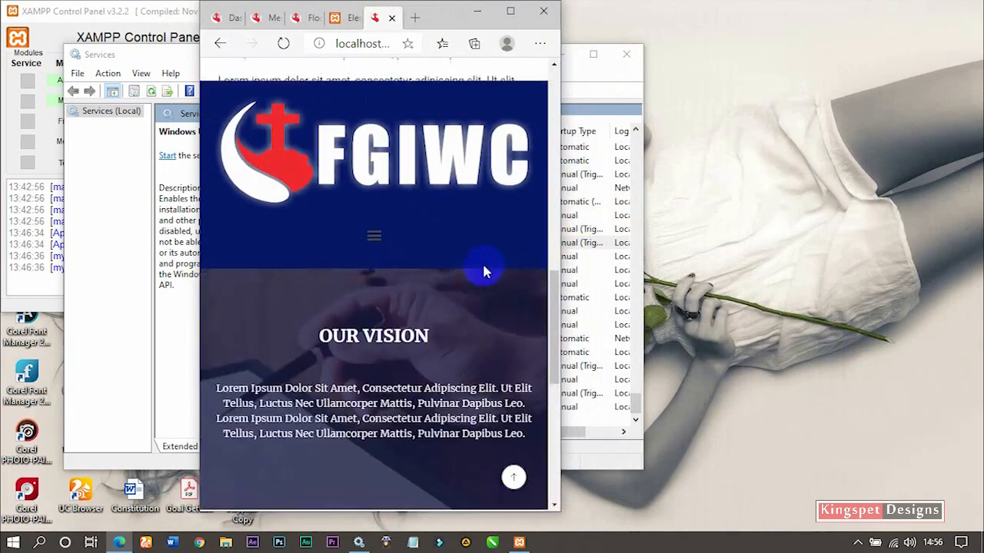
scroll(484, 270, up, 3)
click(510, 11)
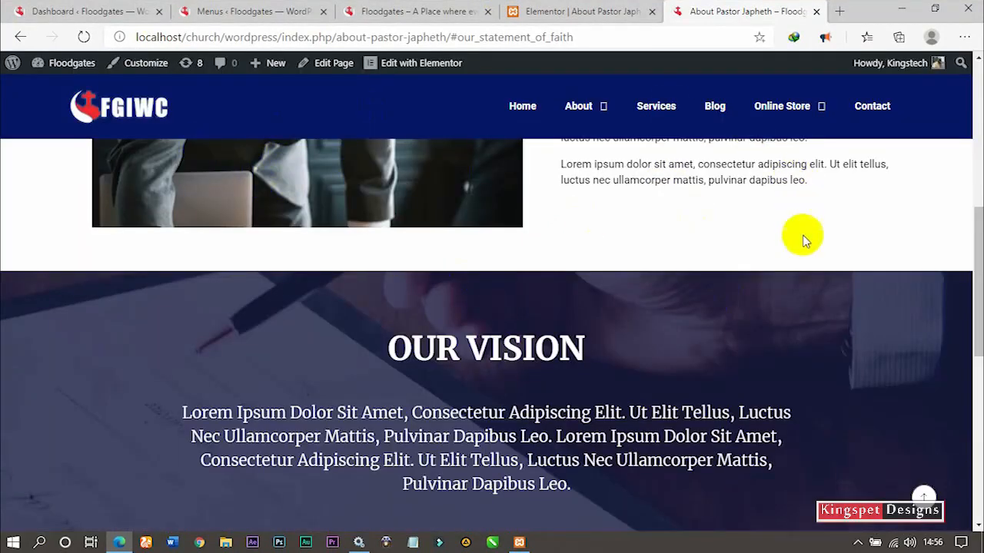
Review the published About page at full window width, from the About Us banner to the statement of faith.
scroll(804, 239, up, 5)
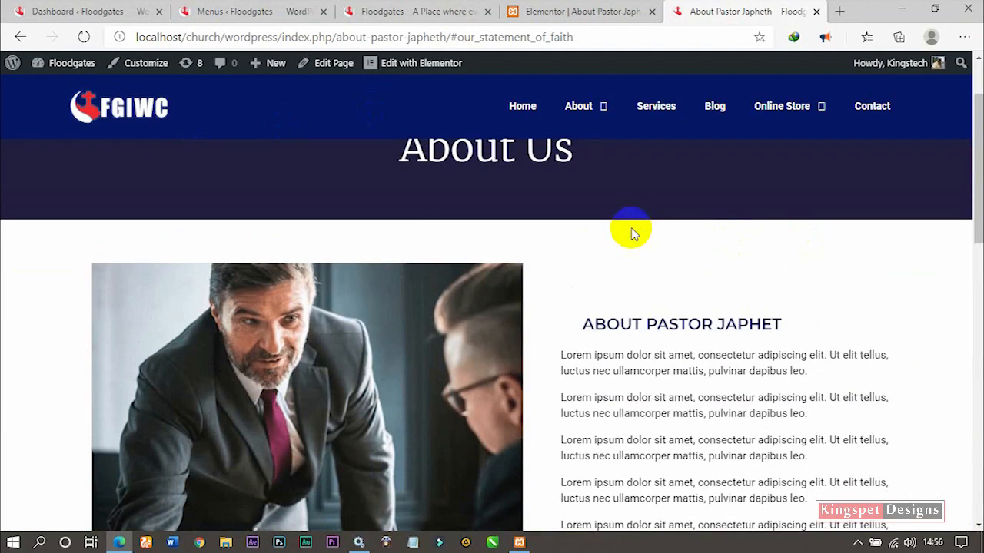
scroll(618, 259, up, 1)
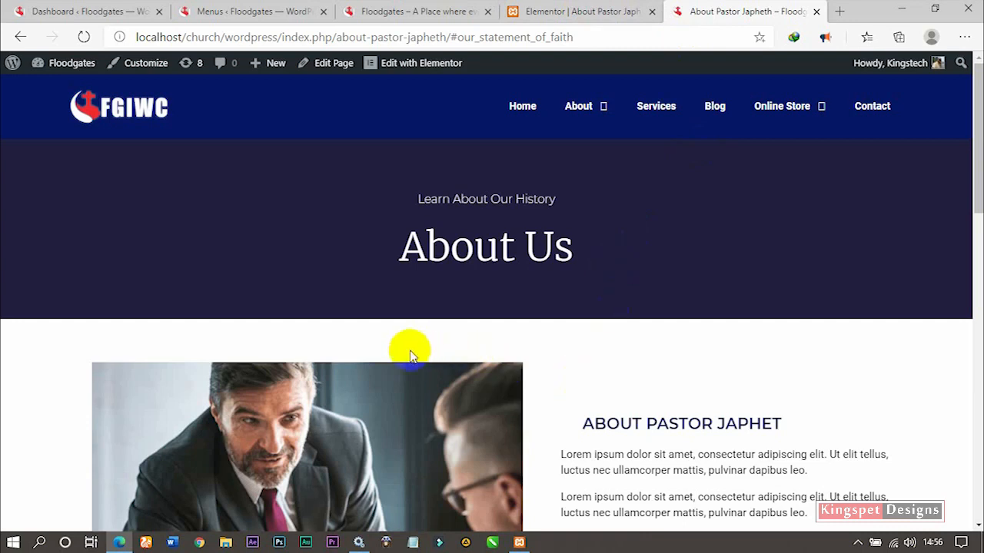
scroll(563, 359, down, 10)
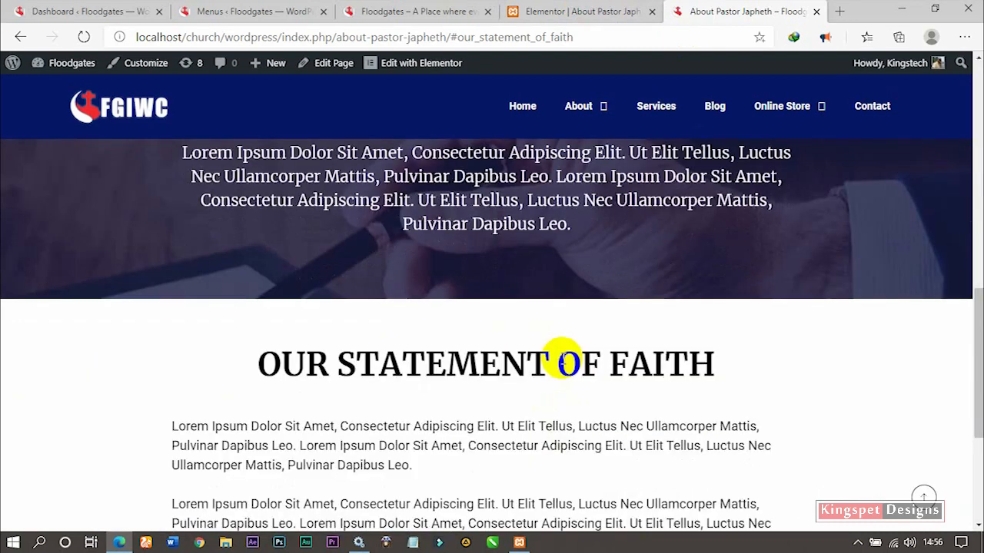